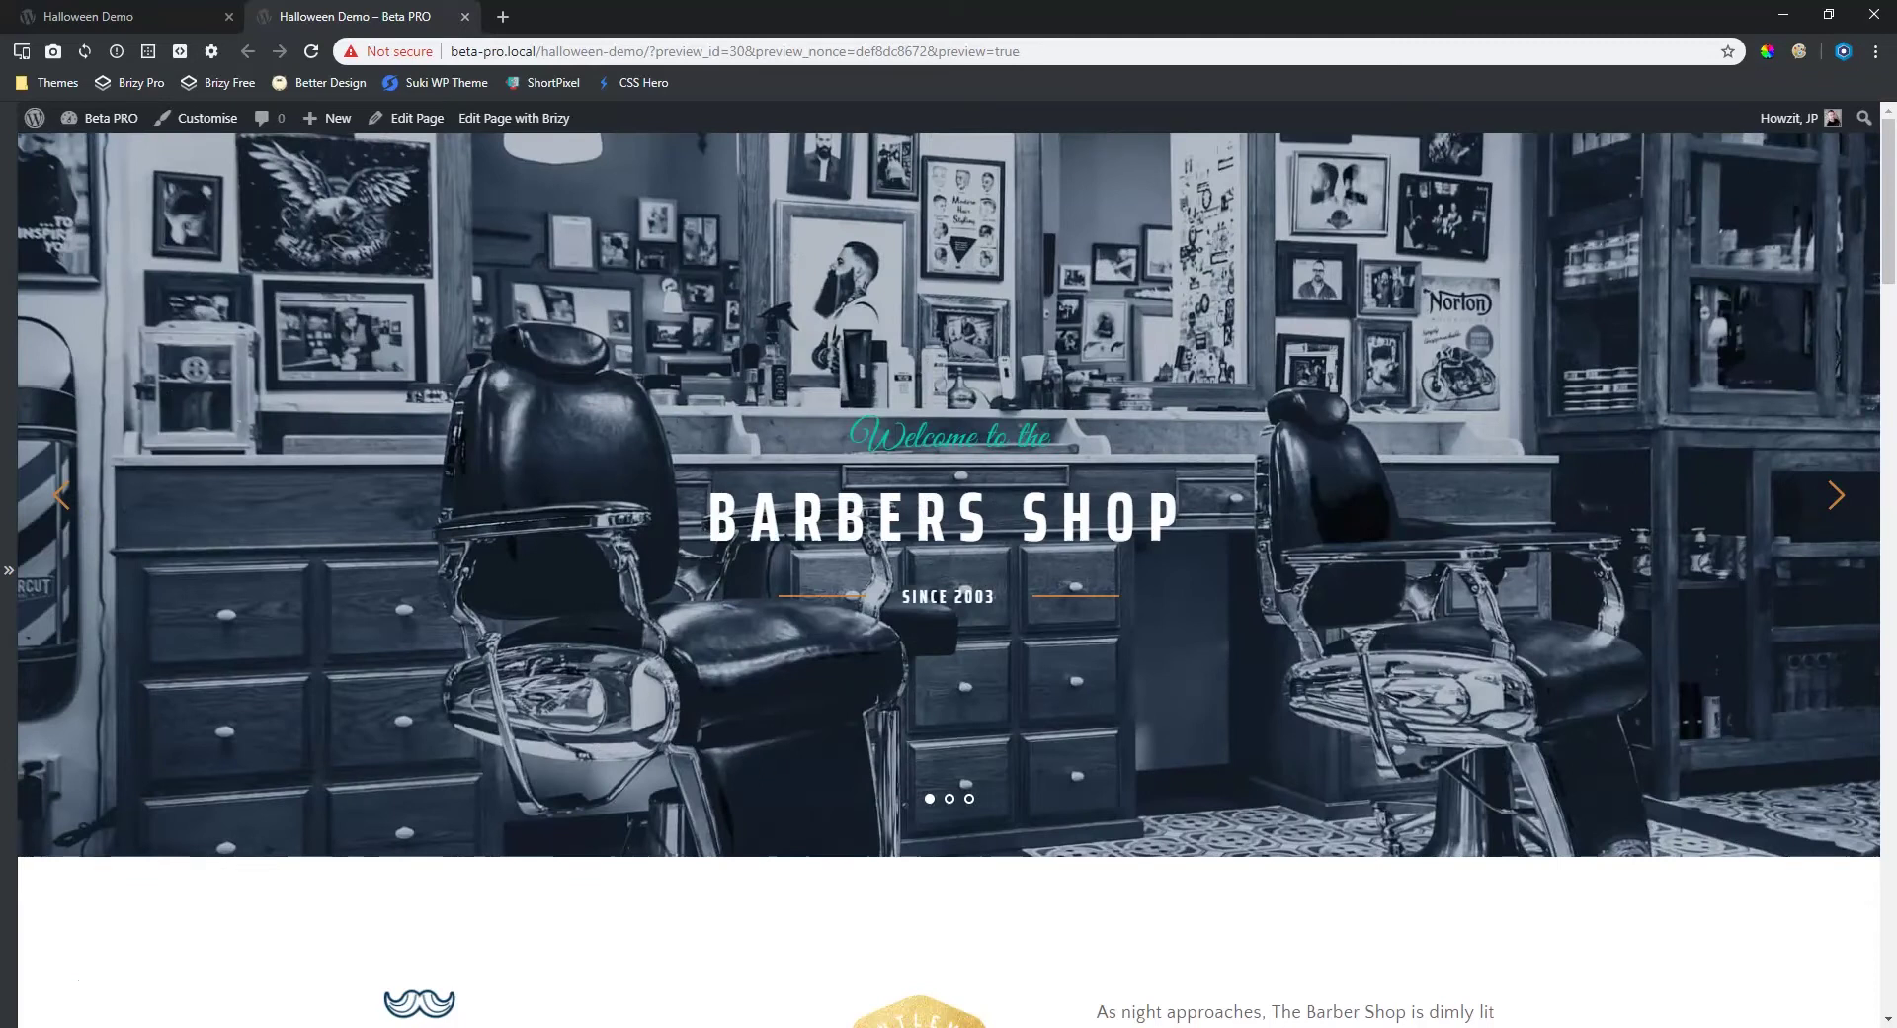
- Bring up the Brizy account dashboard full screen and look at the Pro and Beta WordPress plugin downloads
left_click_drag(0, 5, 1024, 0)
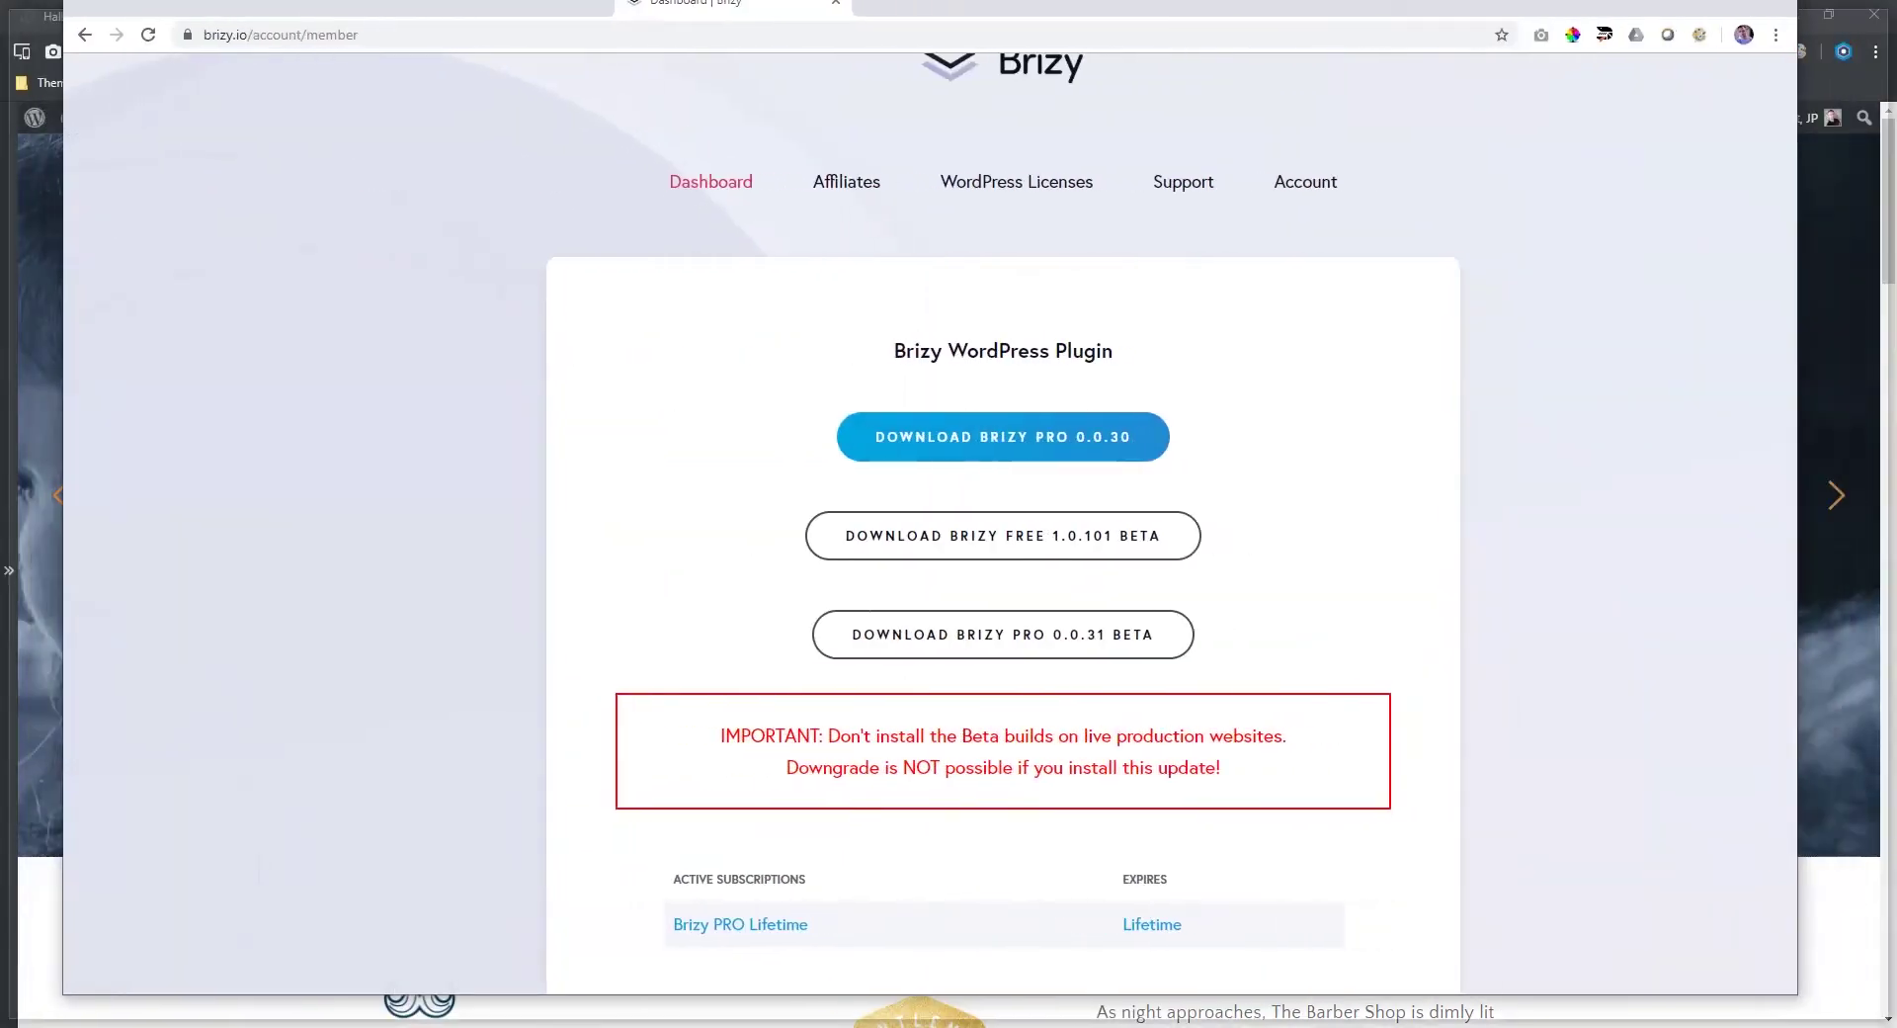
left_click_drag(782, 2, 781, 0)
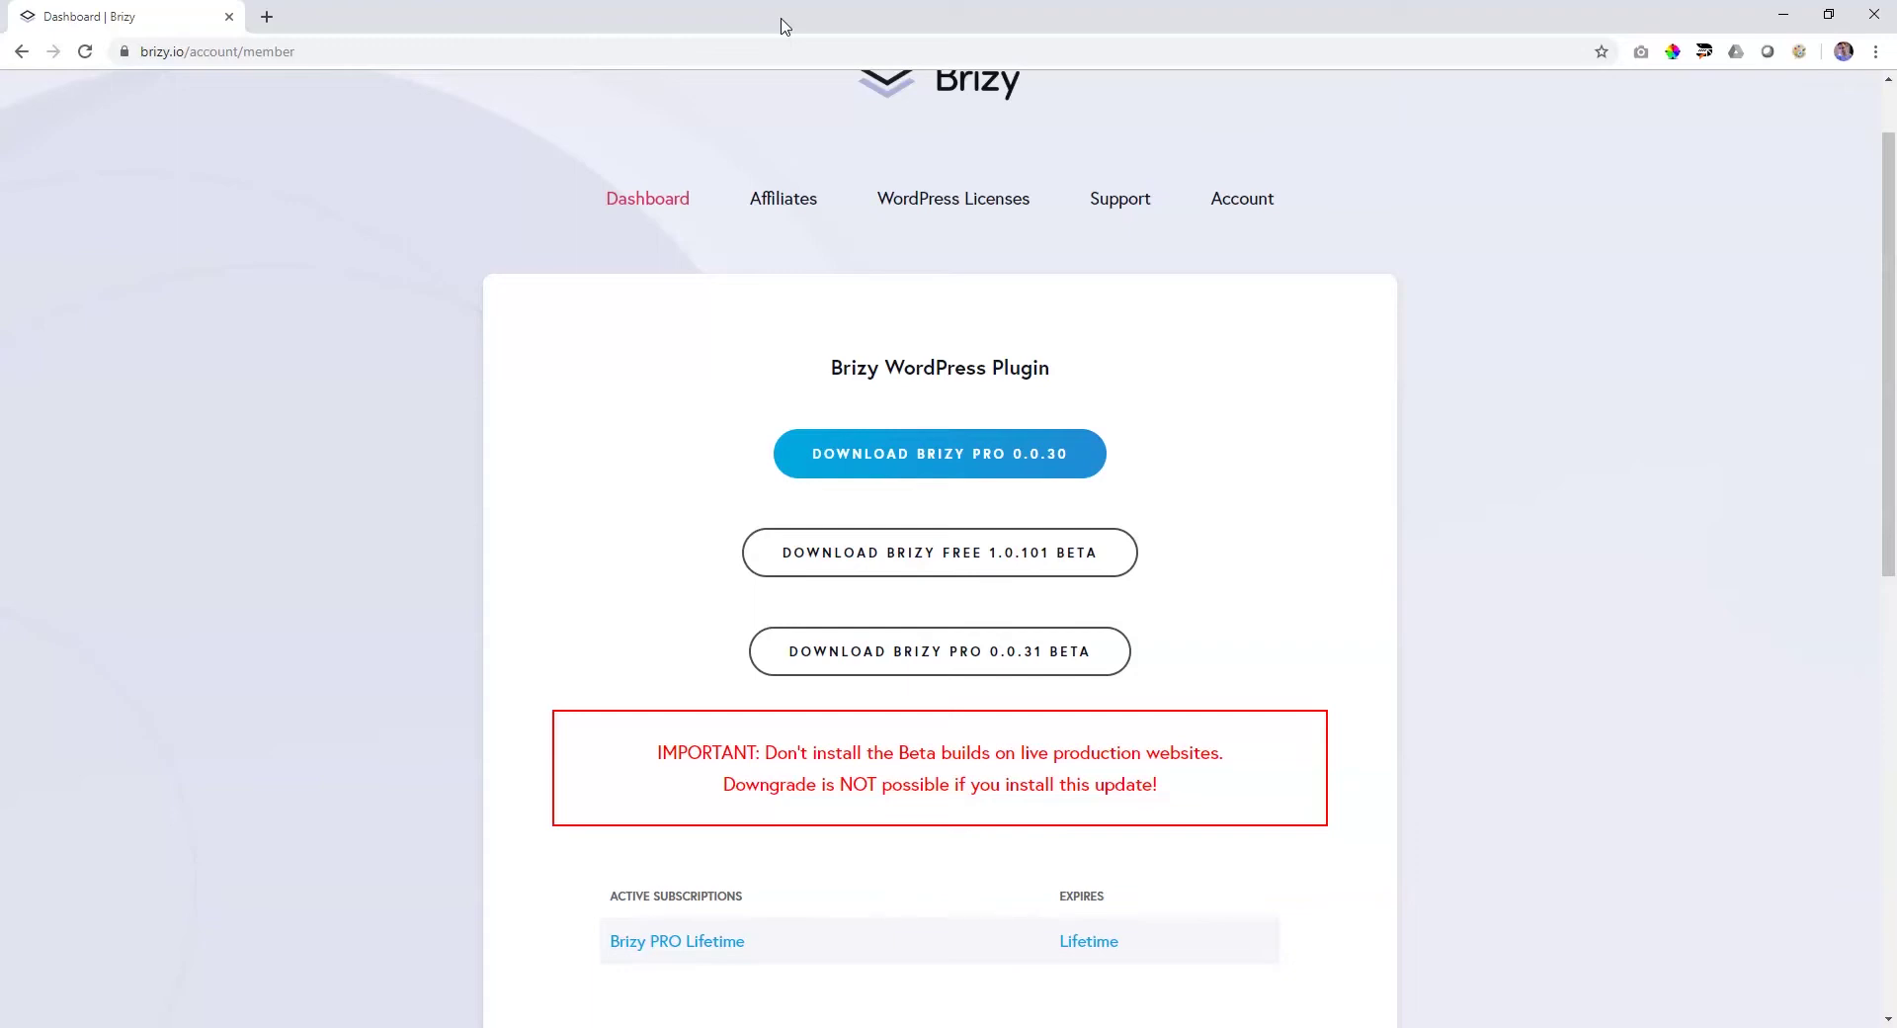
left_click(957, 551)
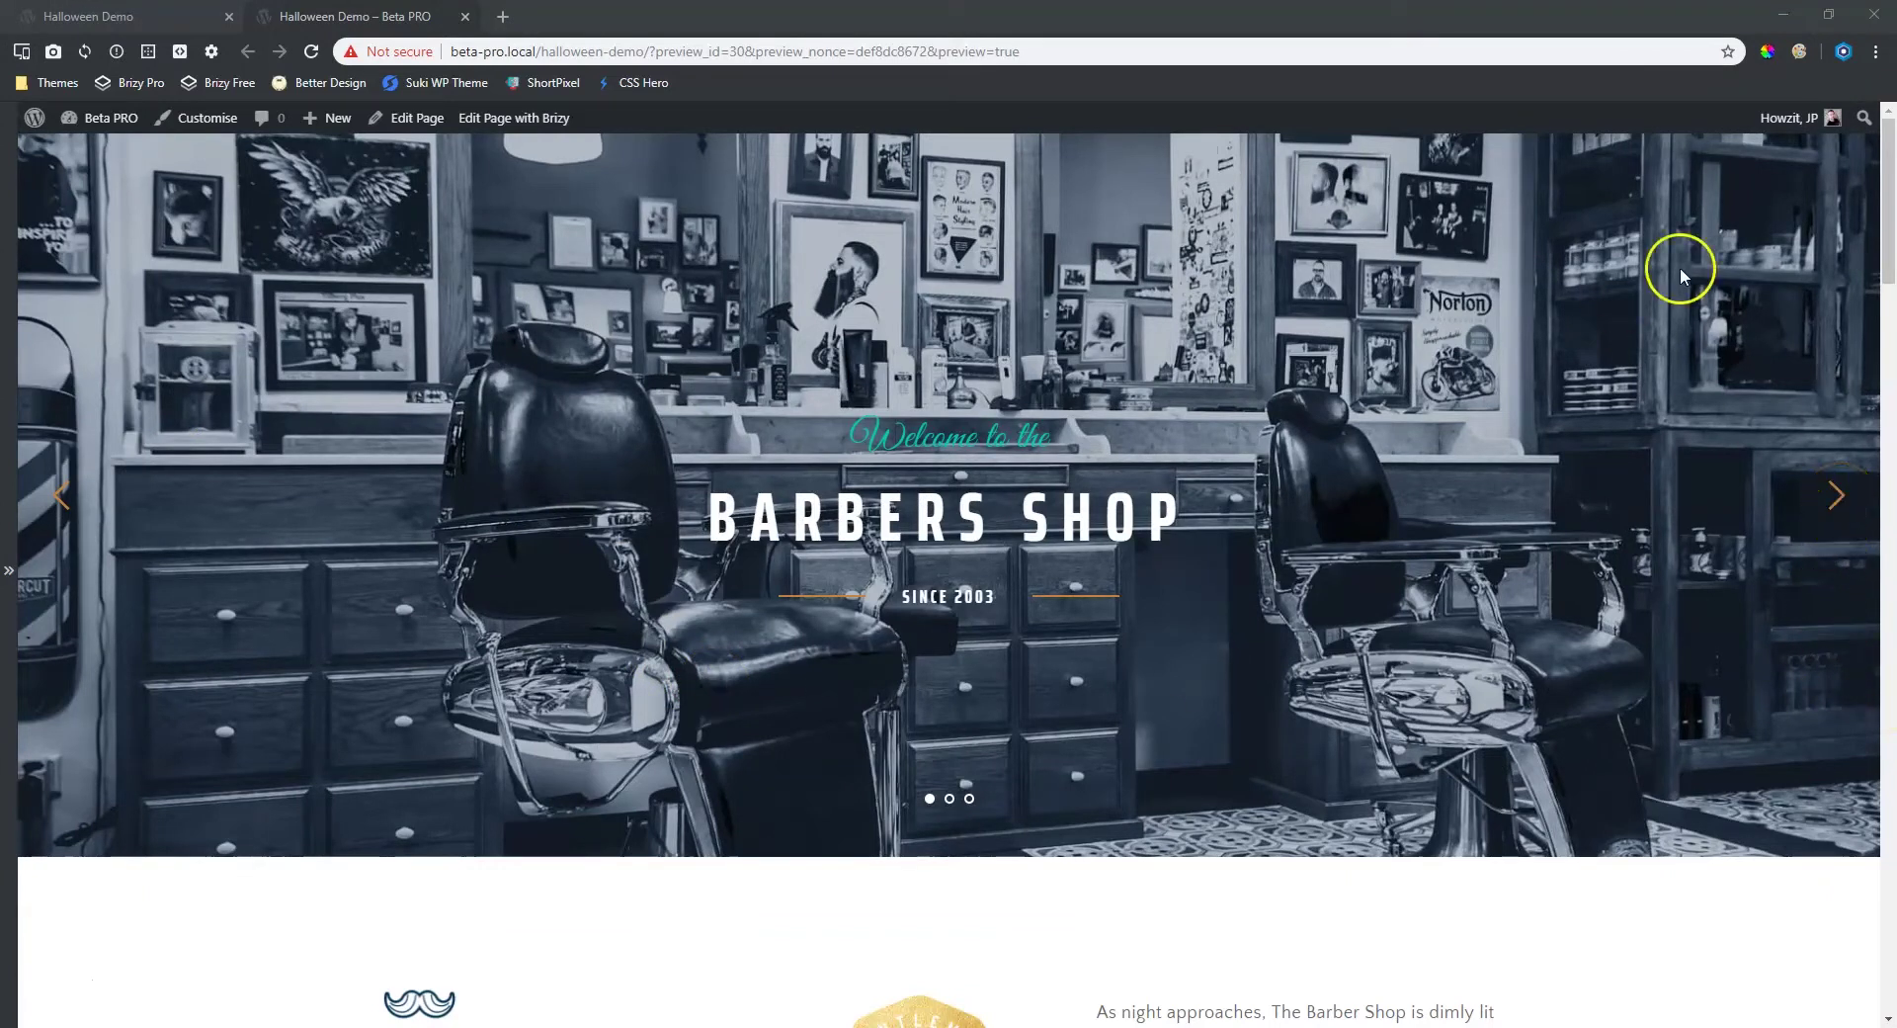
- Go to the Halloween Demo page in the Brizy editor and close its preview tab
left_click(510, 123)
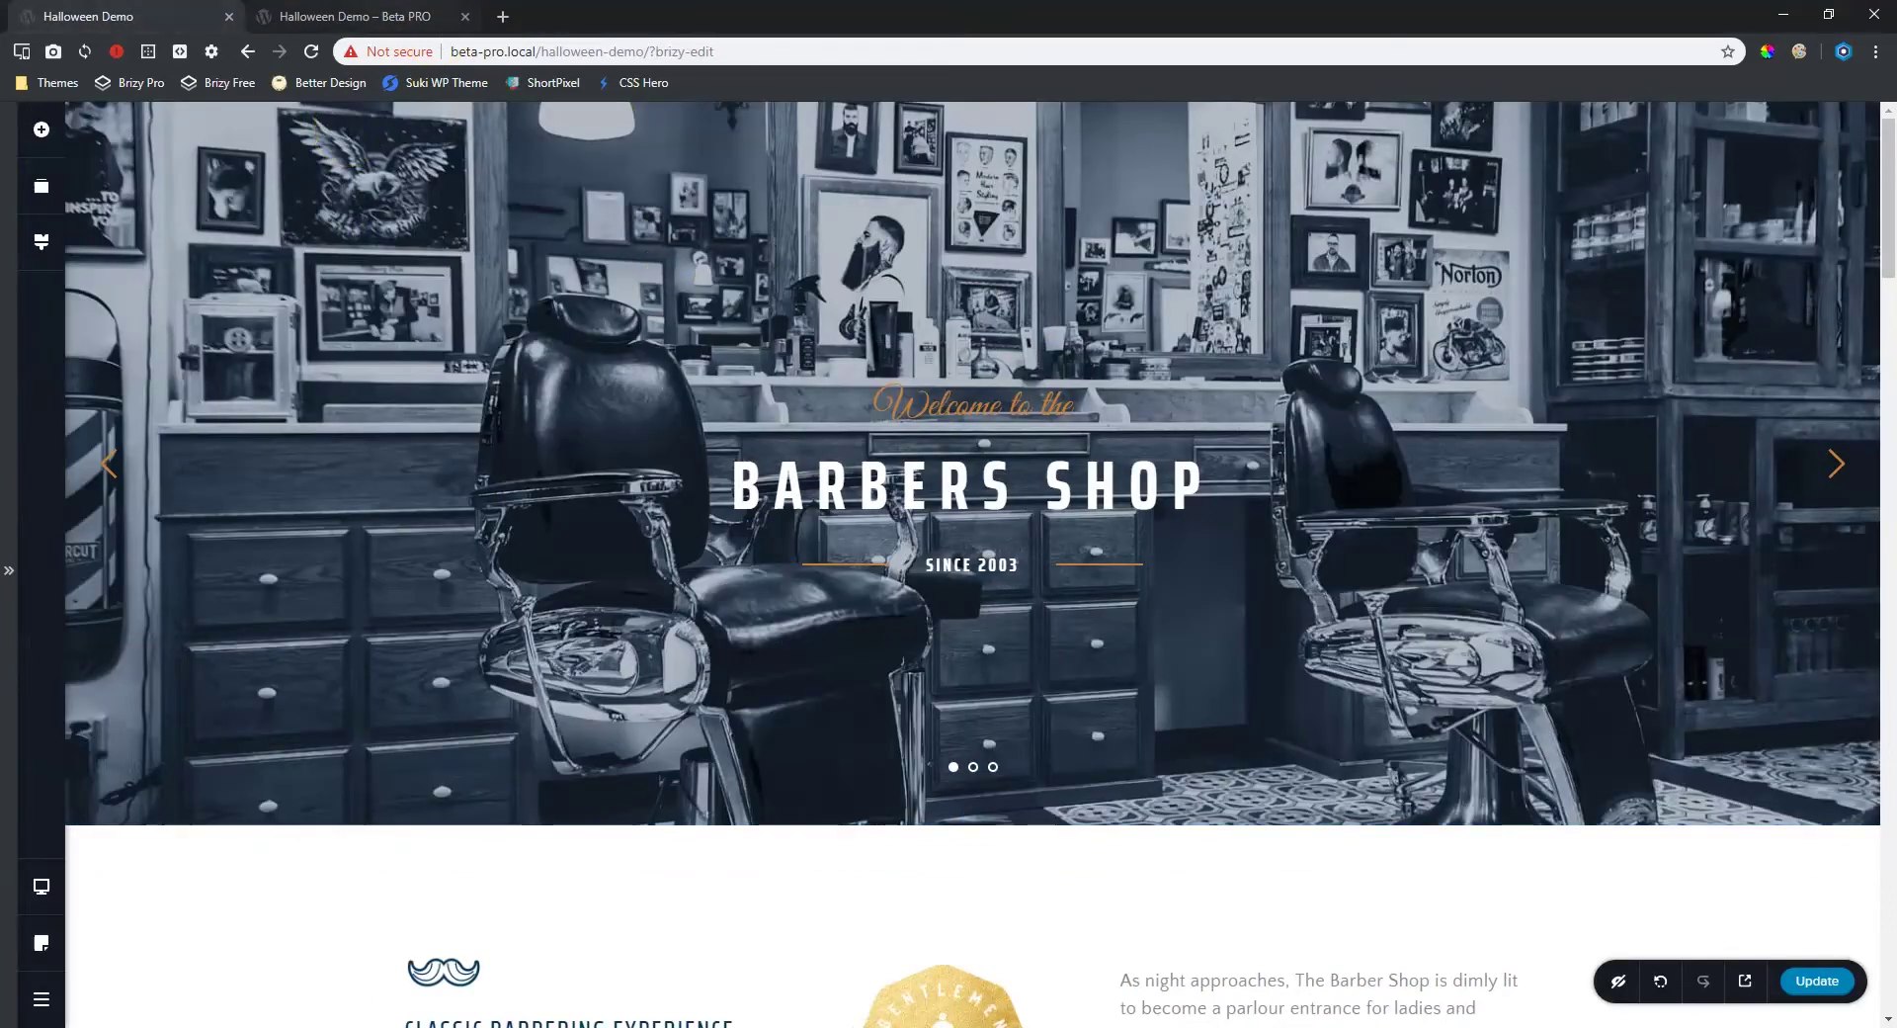
left_click(445, 16)
left_click(464, 16)
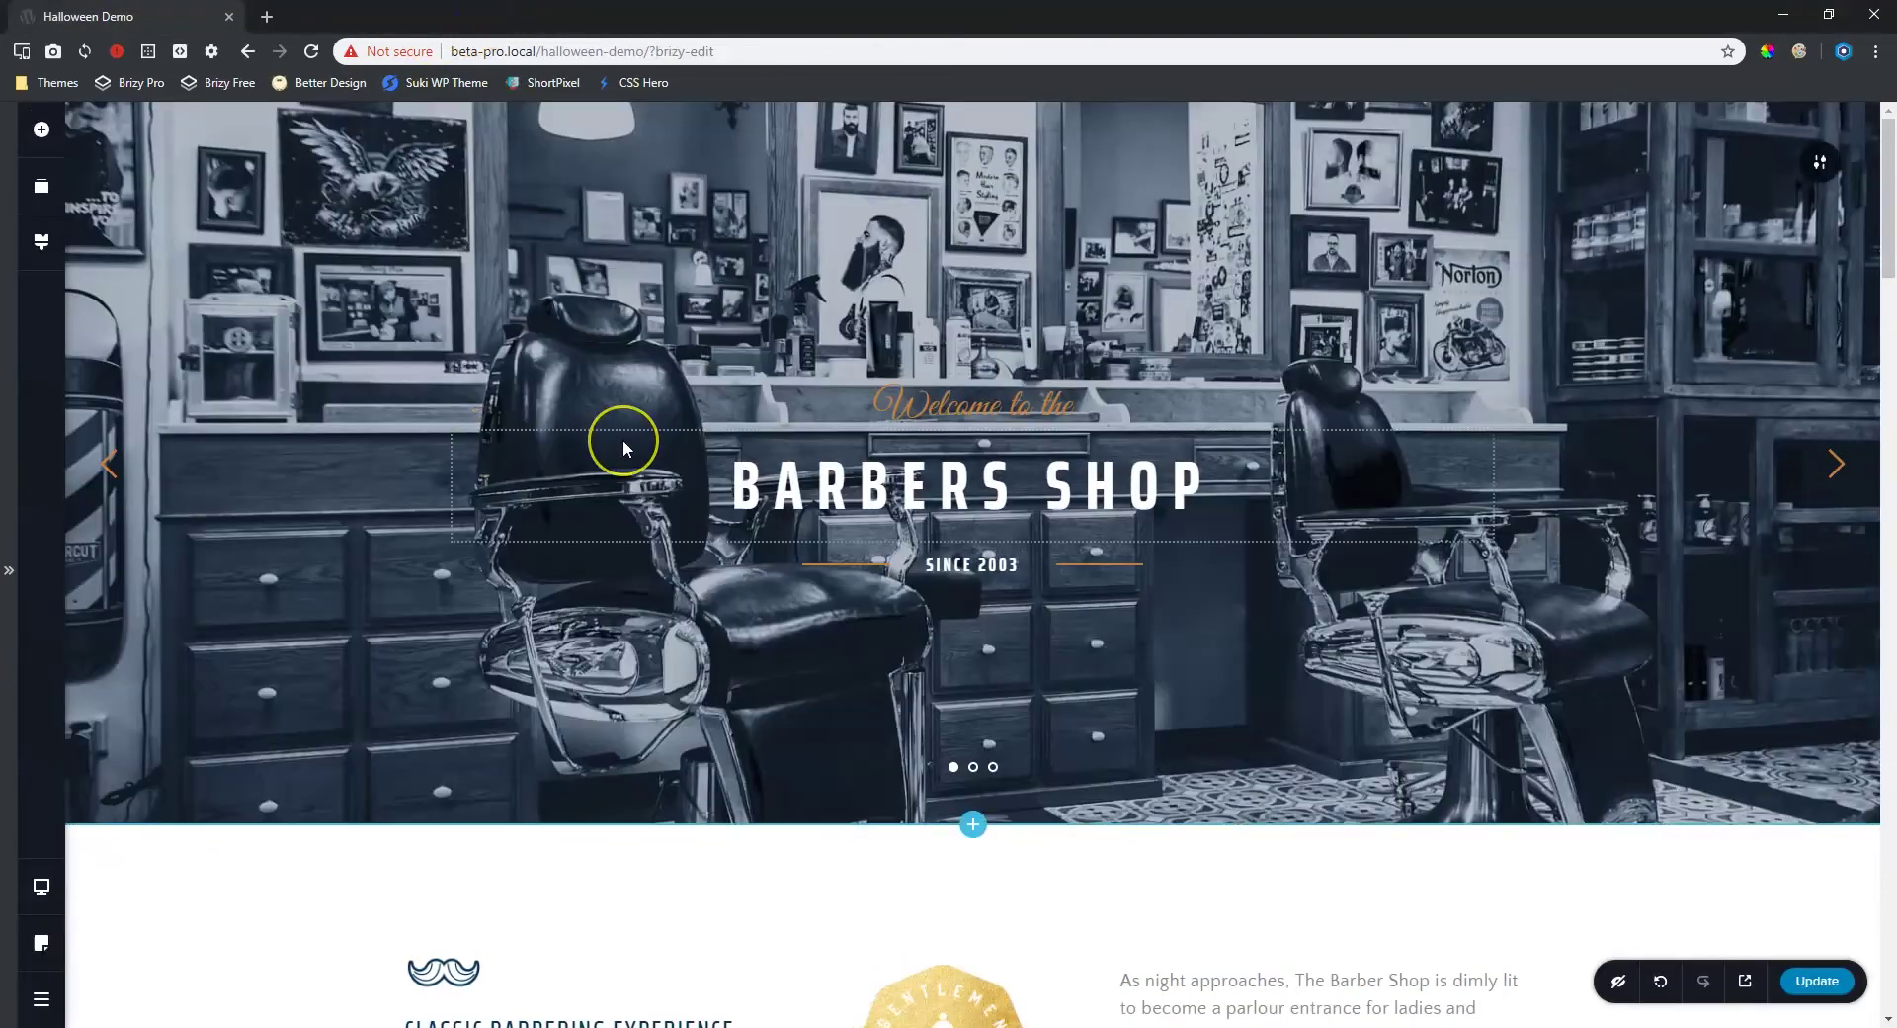
- Turn off the slider on the Barbers Shop hero block
mouse_move(1819, 161)
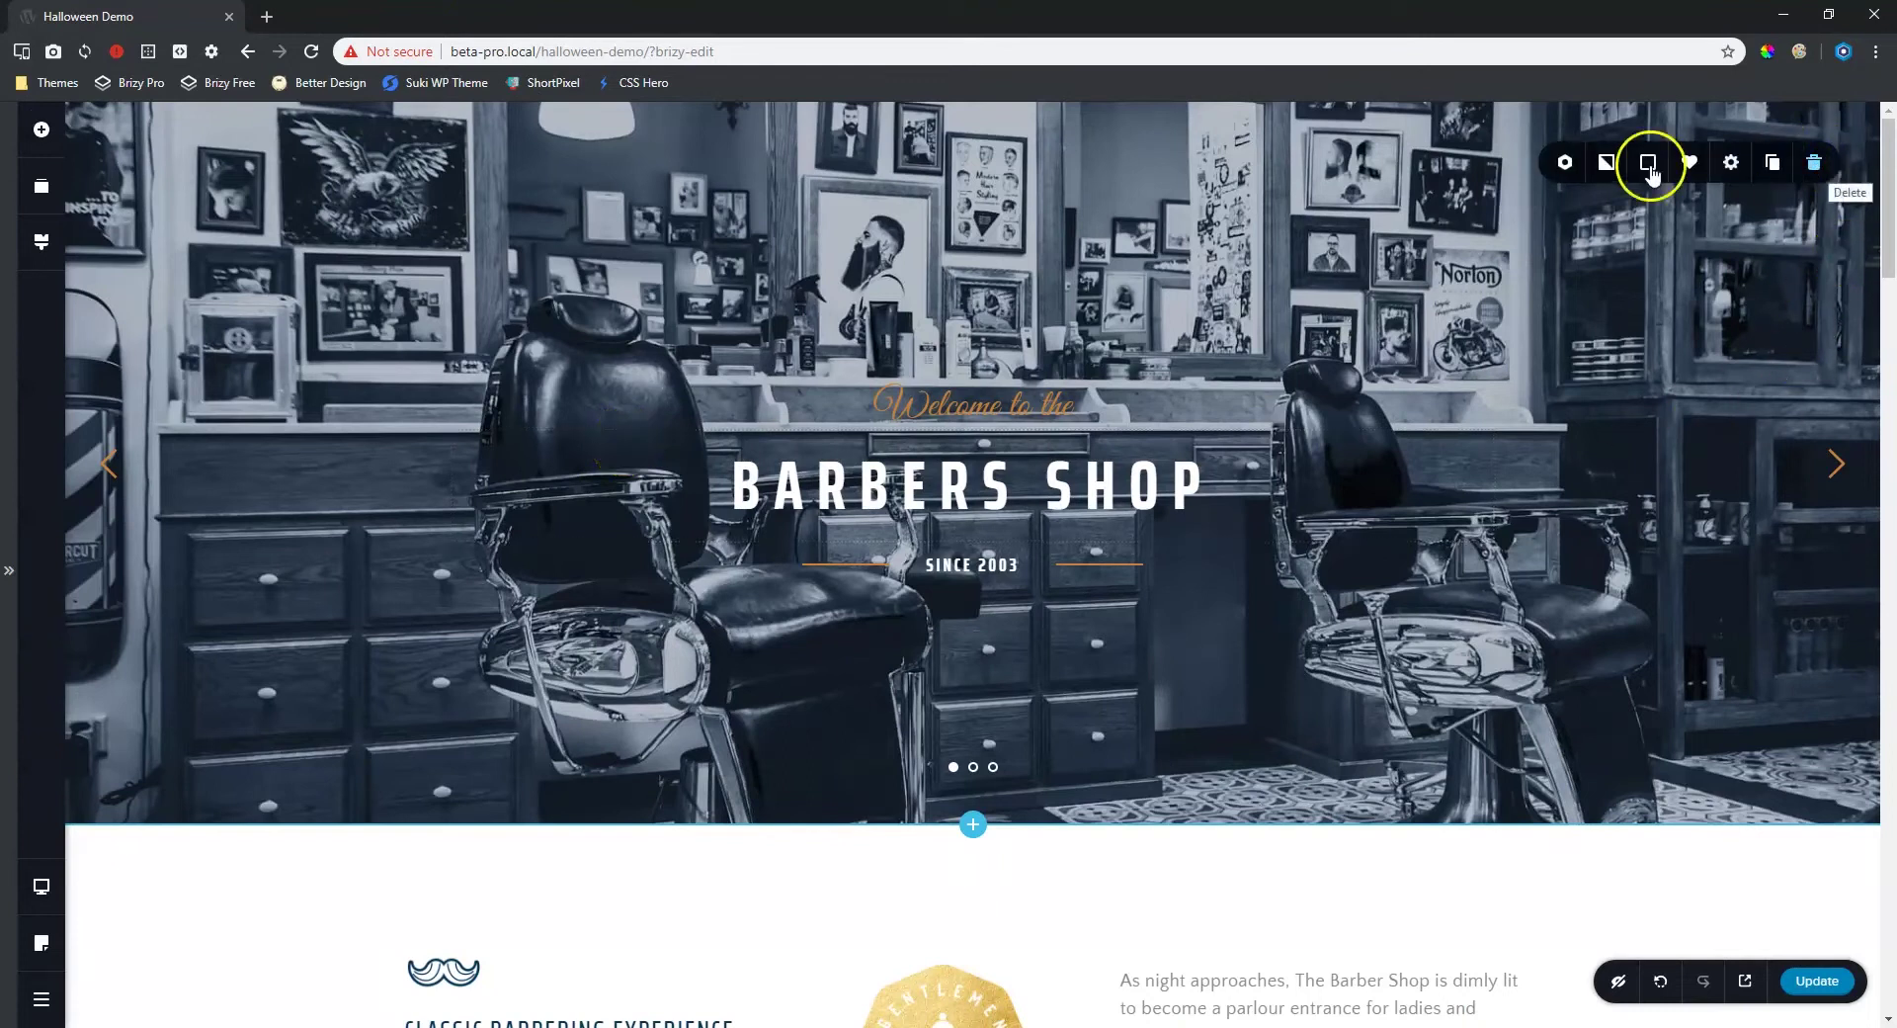
left_click(1564, 162)
left_click(1652, 304)
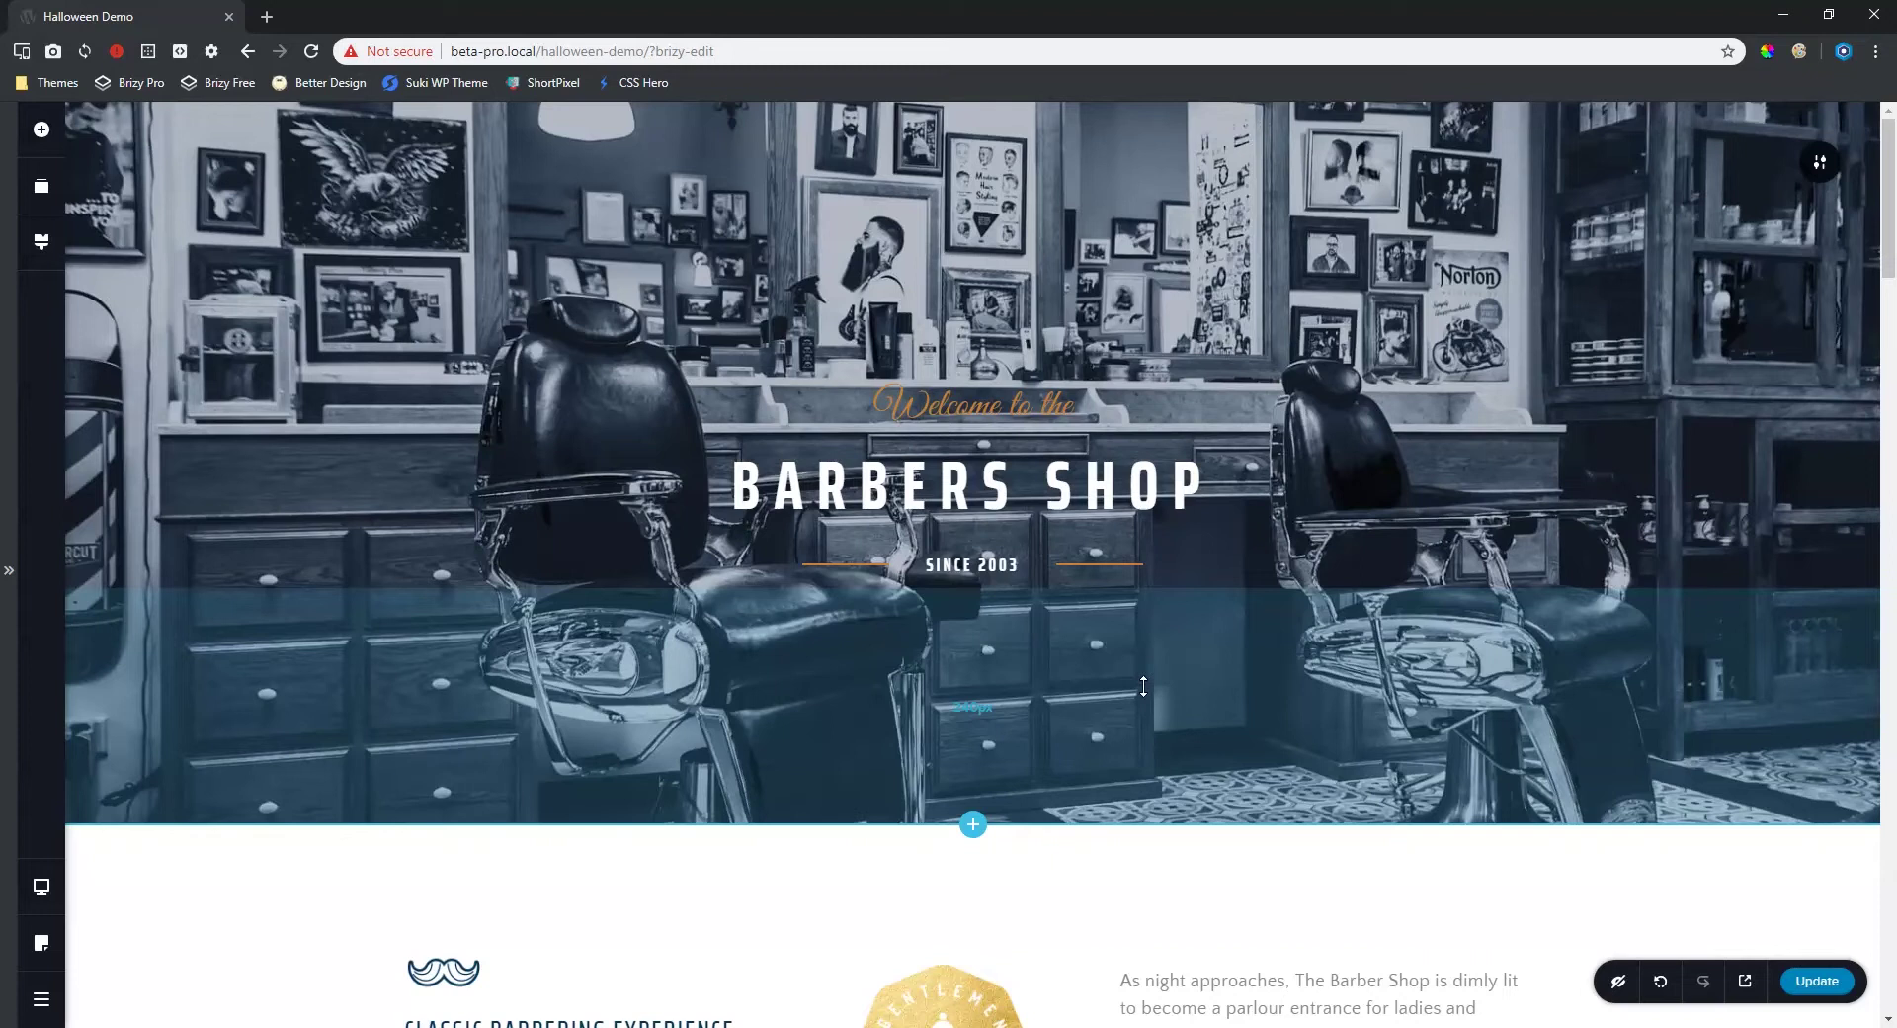
- Duplicate the Head column's Book Now button and place the copy in the hero block below the SINCE 2003 line
scroll(1143, 685, "down", 20)
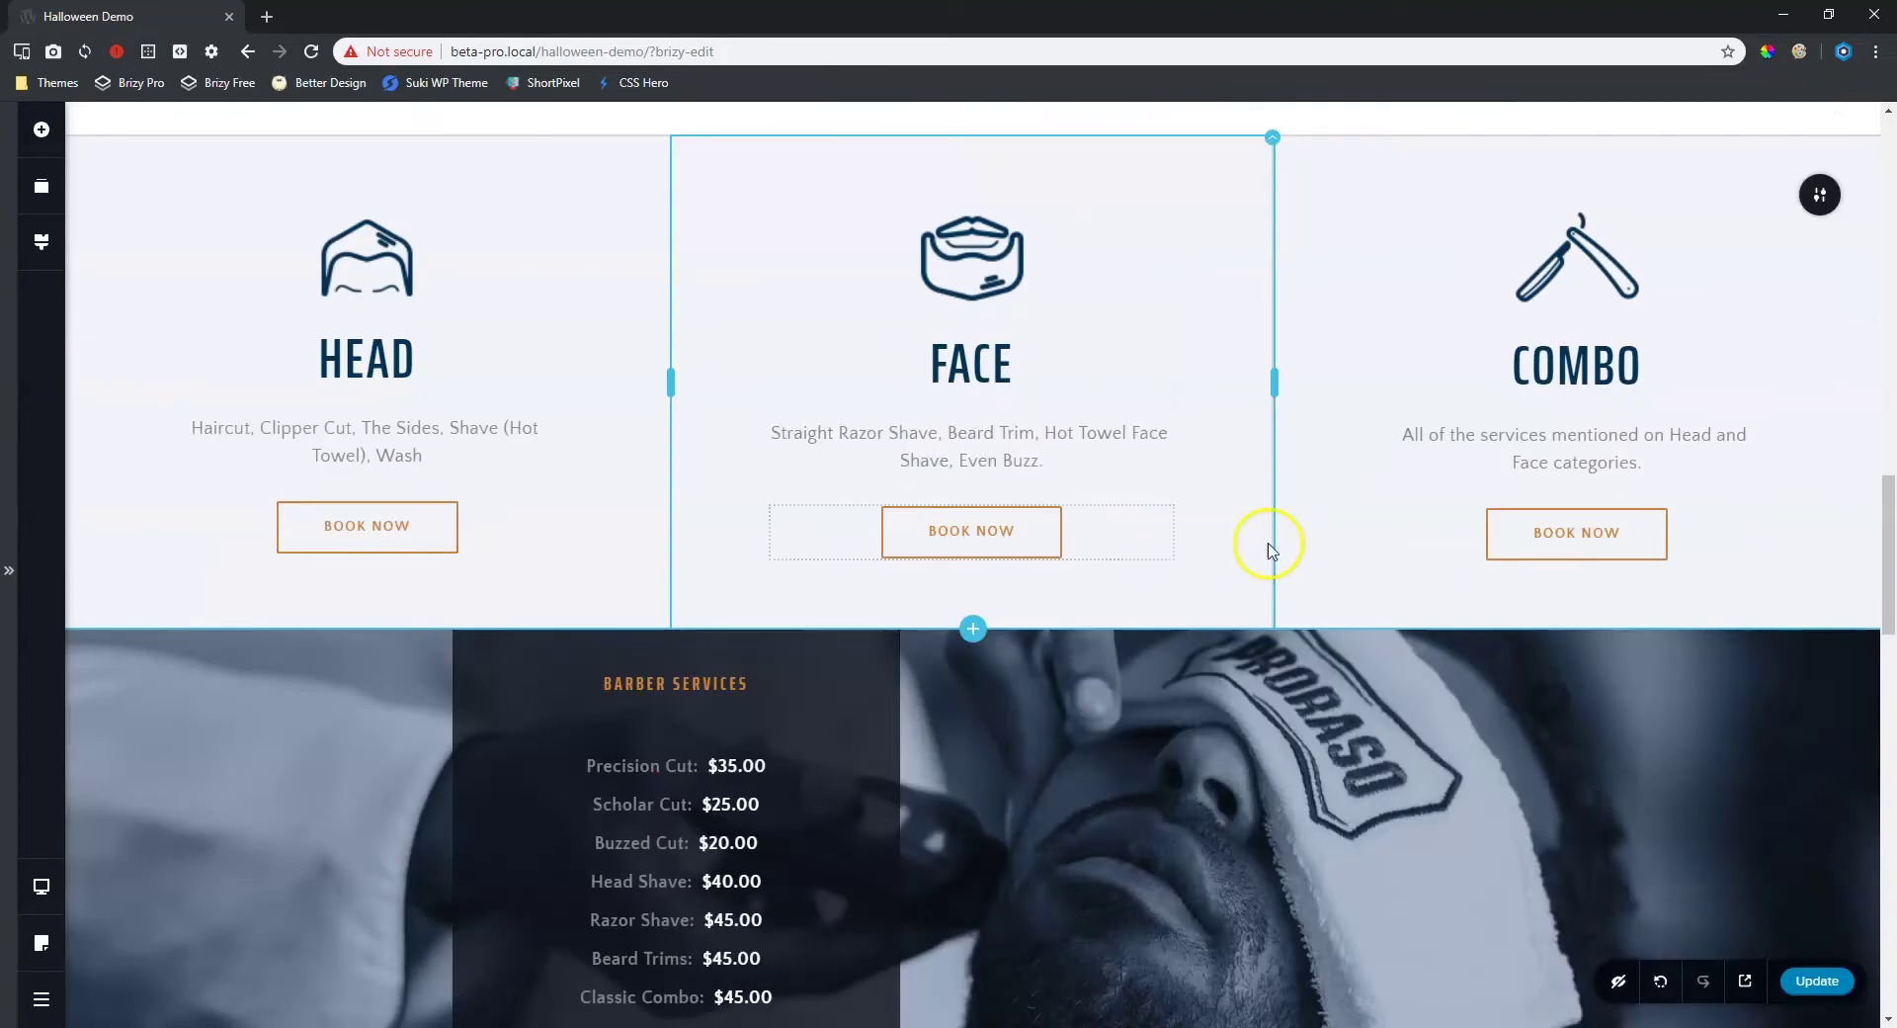
left_click(390, 525)
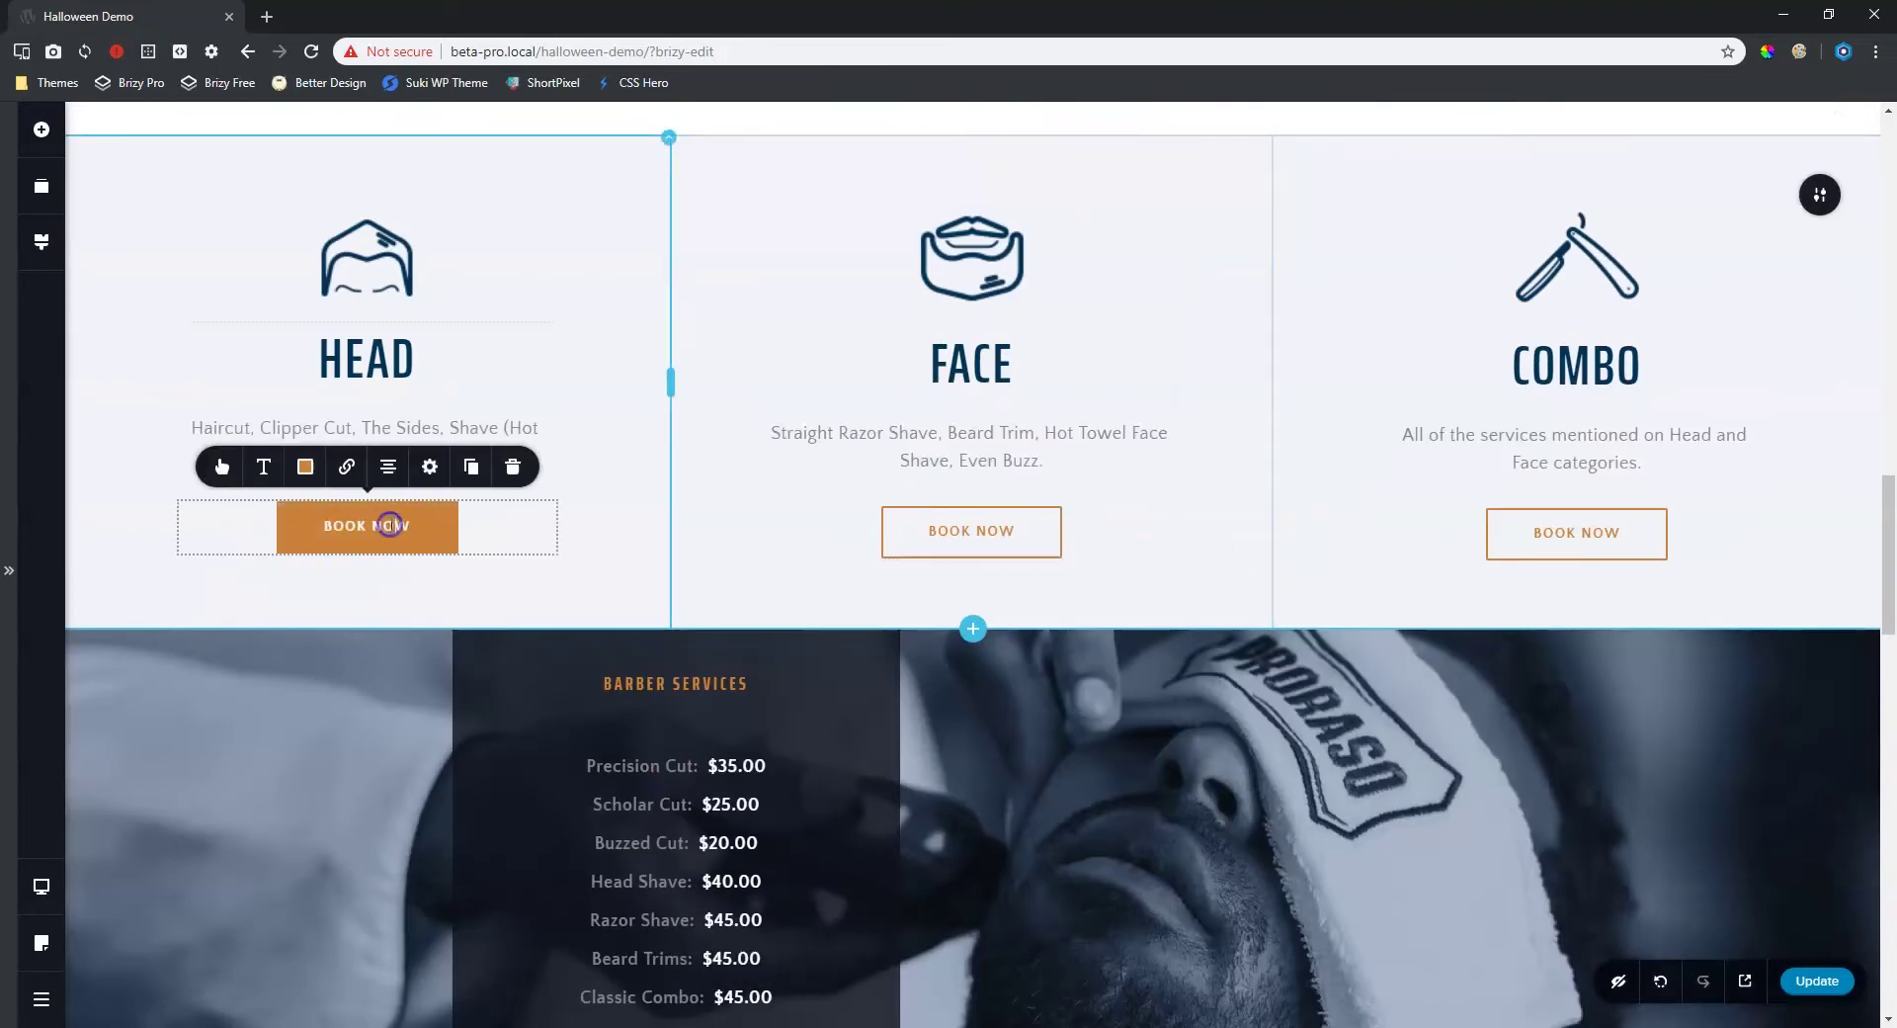
left_click(473, 466)
left_click_drag(471, 536, 738, 247)
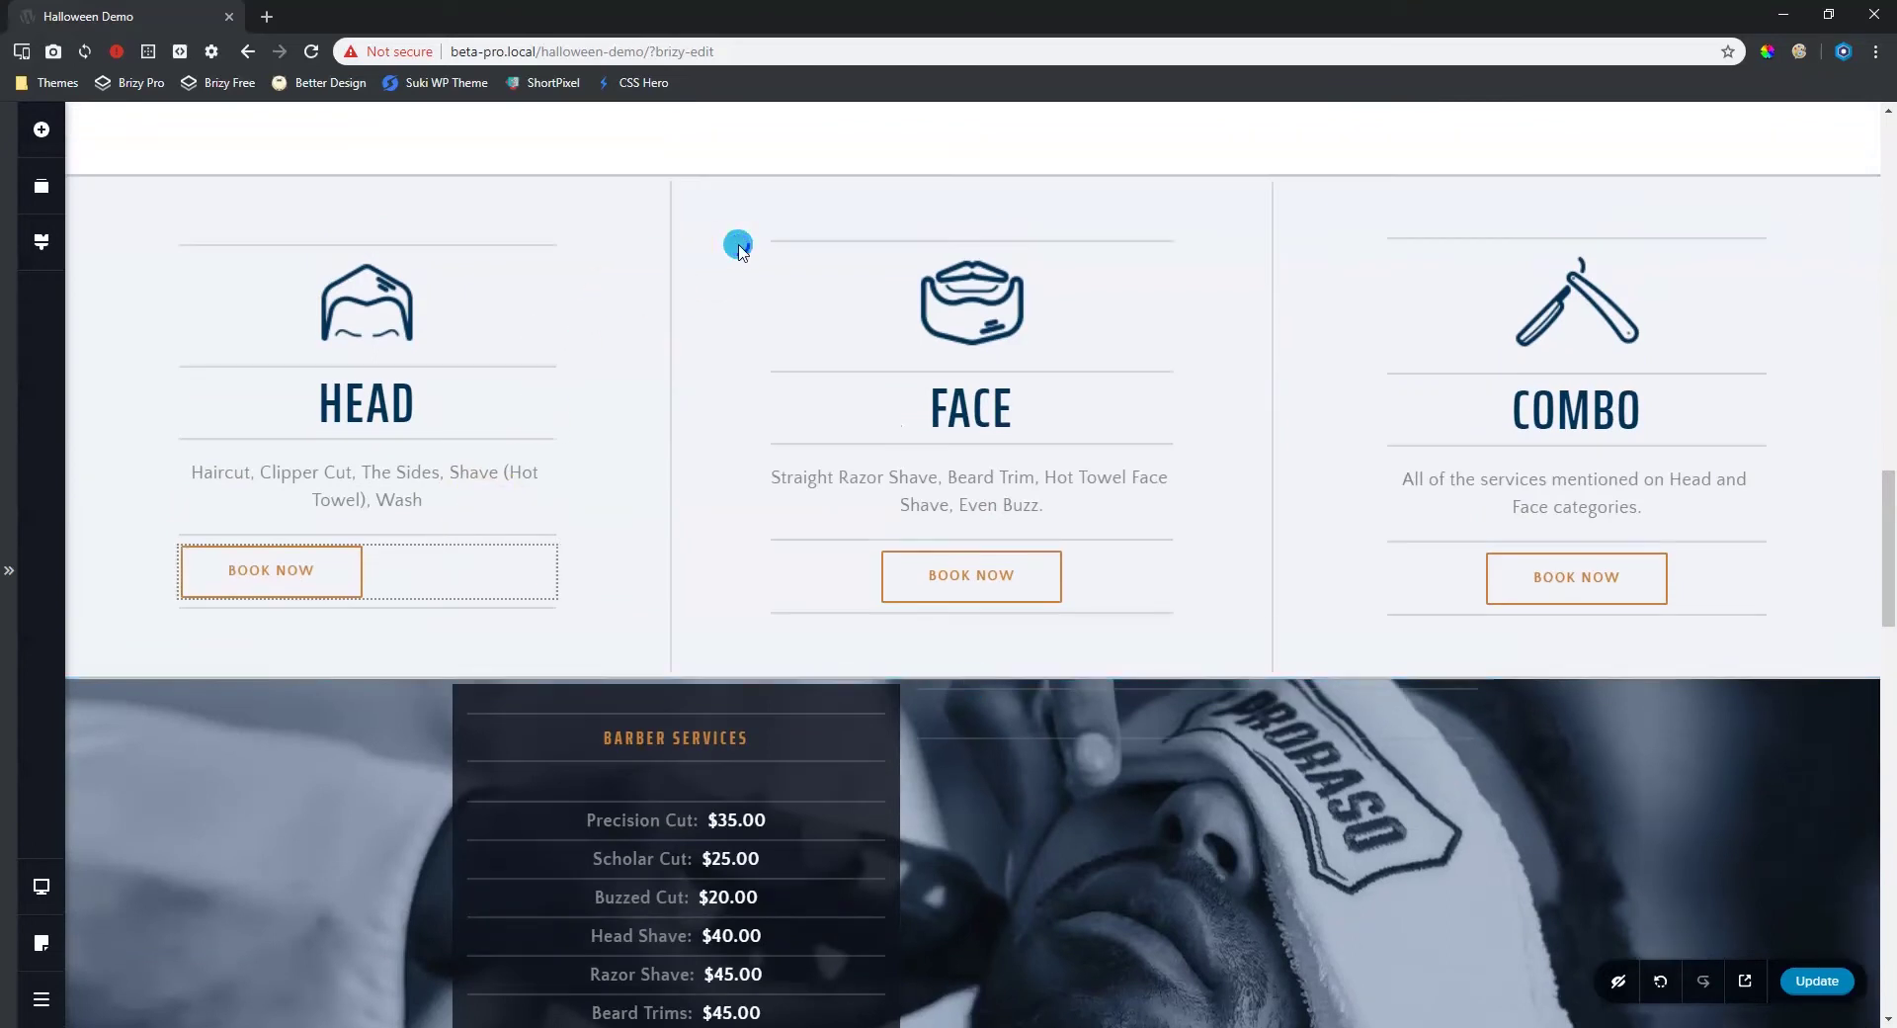
scroll(739, 247, "up", 15)
left_click_drag(738, 247, 931, 601)
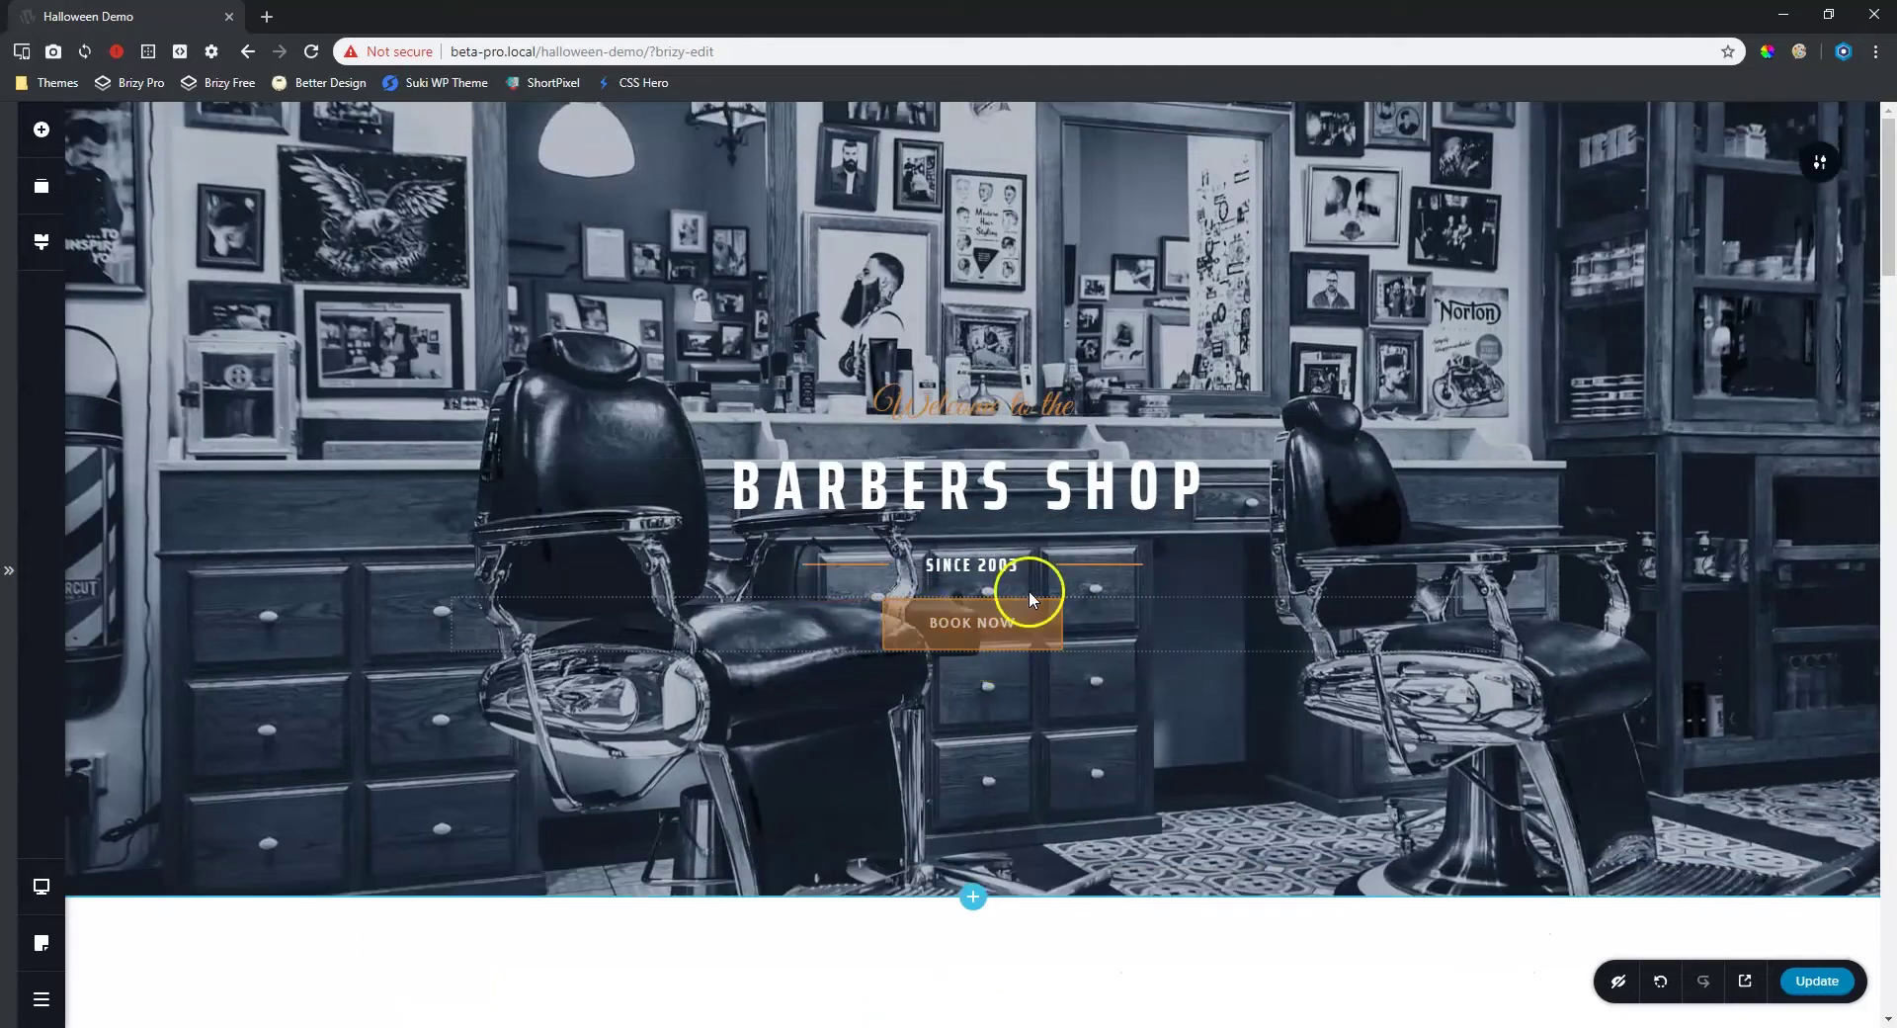
- Insert a Spacer element between the SINCE 2003 line and the Book Now button in the hero block
left_click(41, 130)
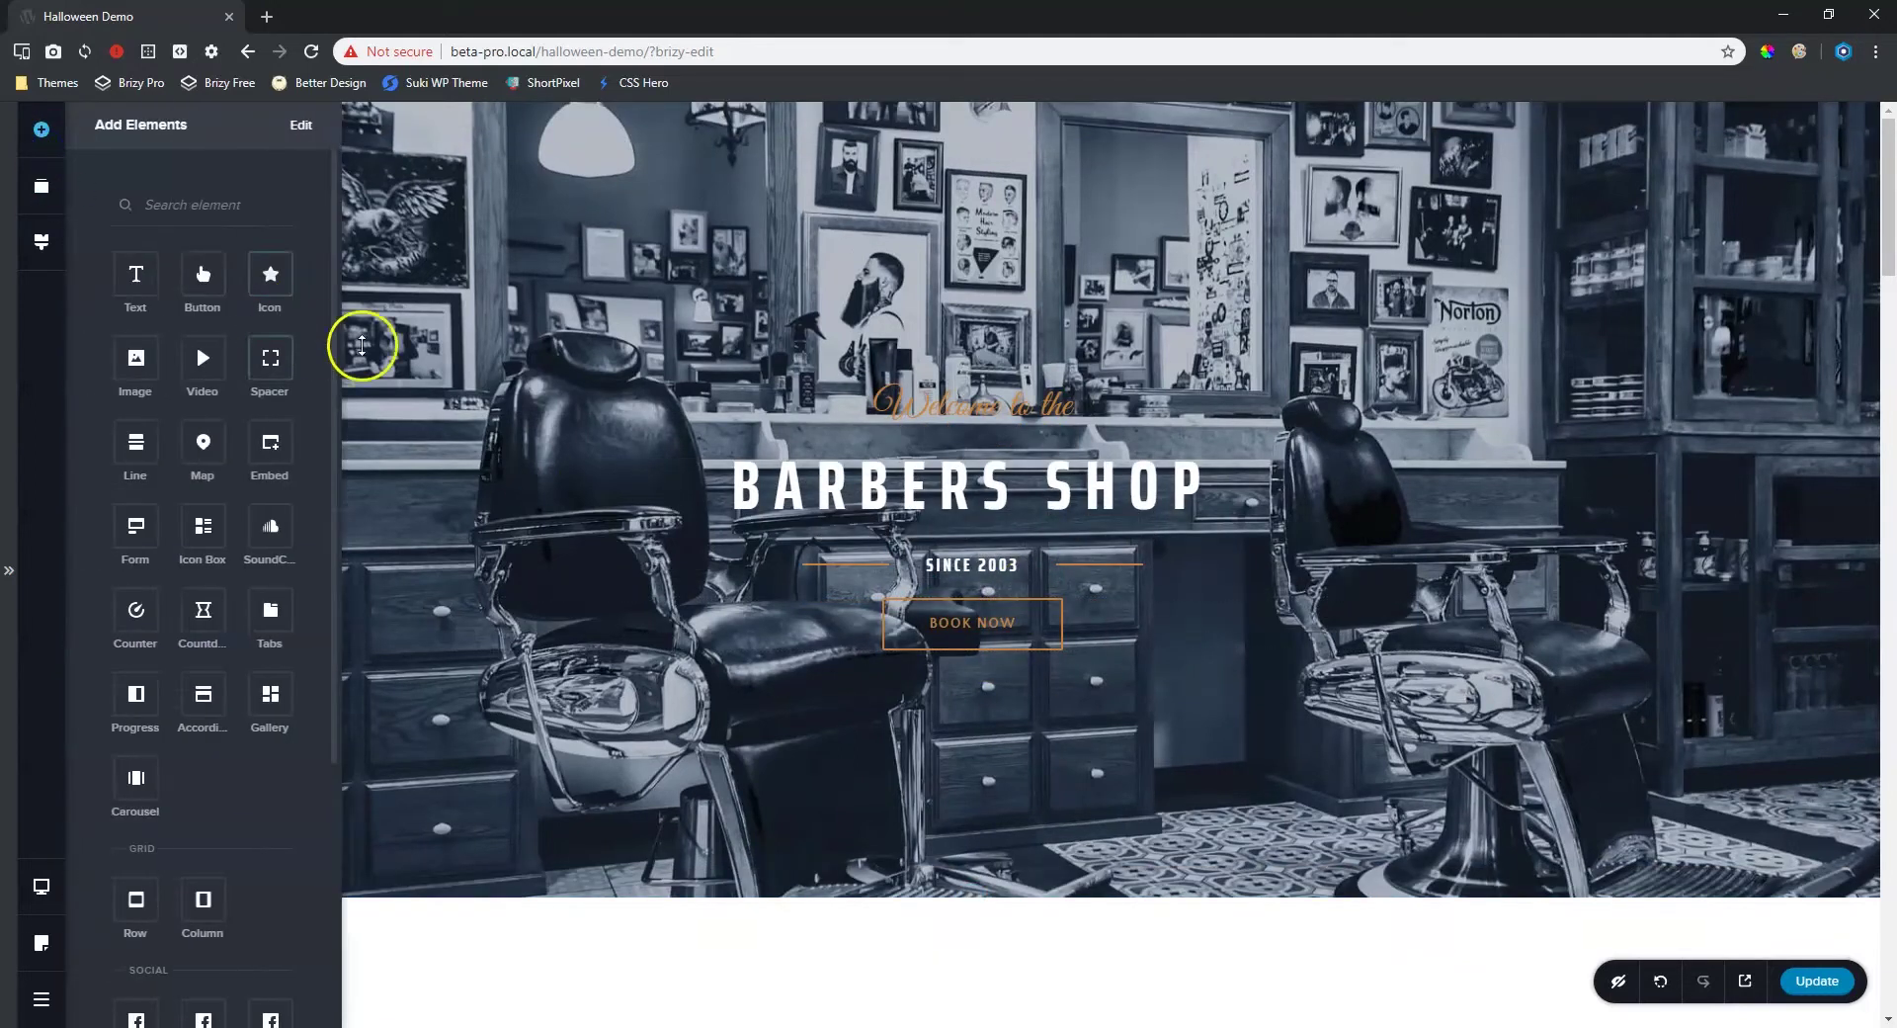
left_click_drag(295, 363, 973, 754)
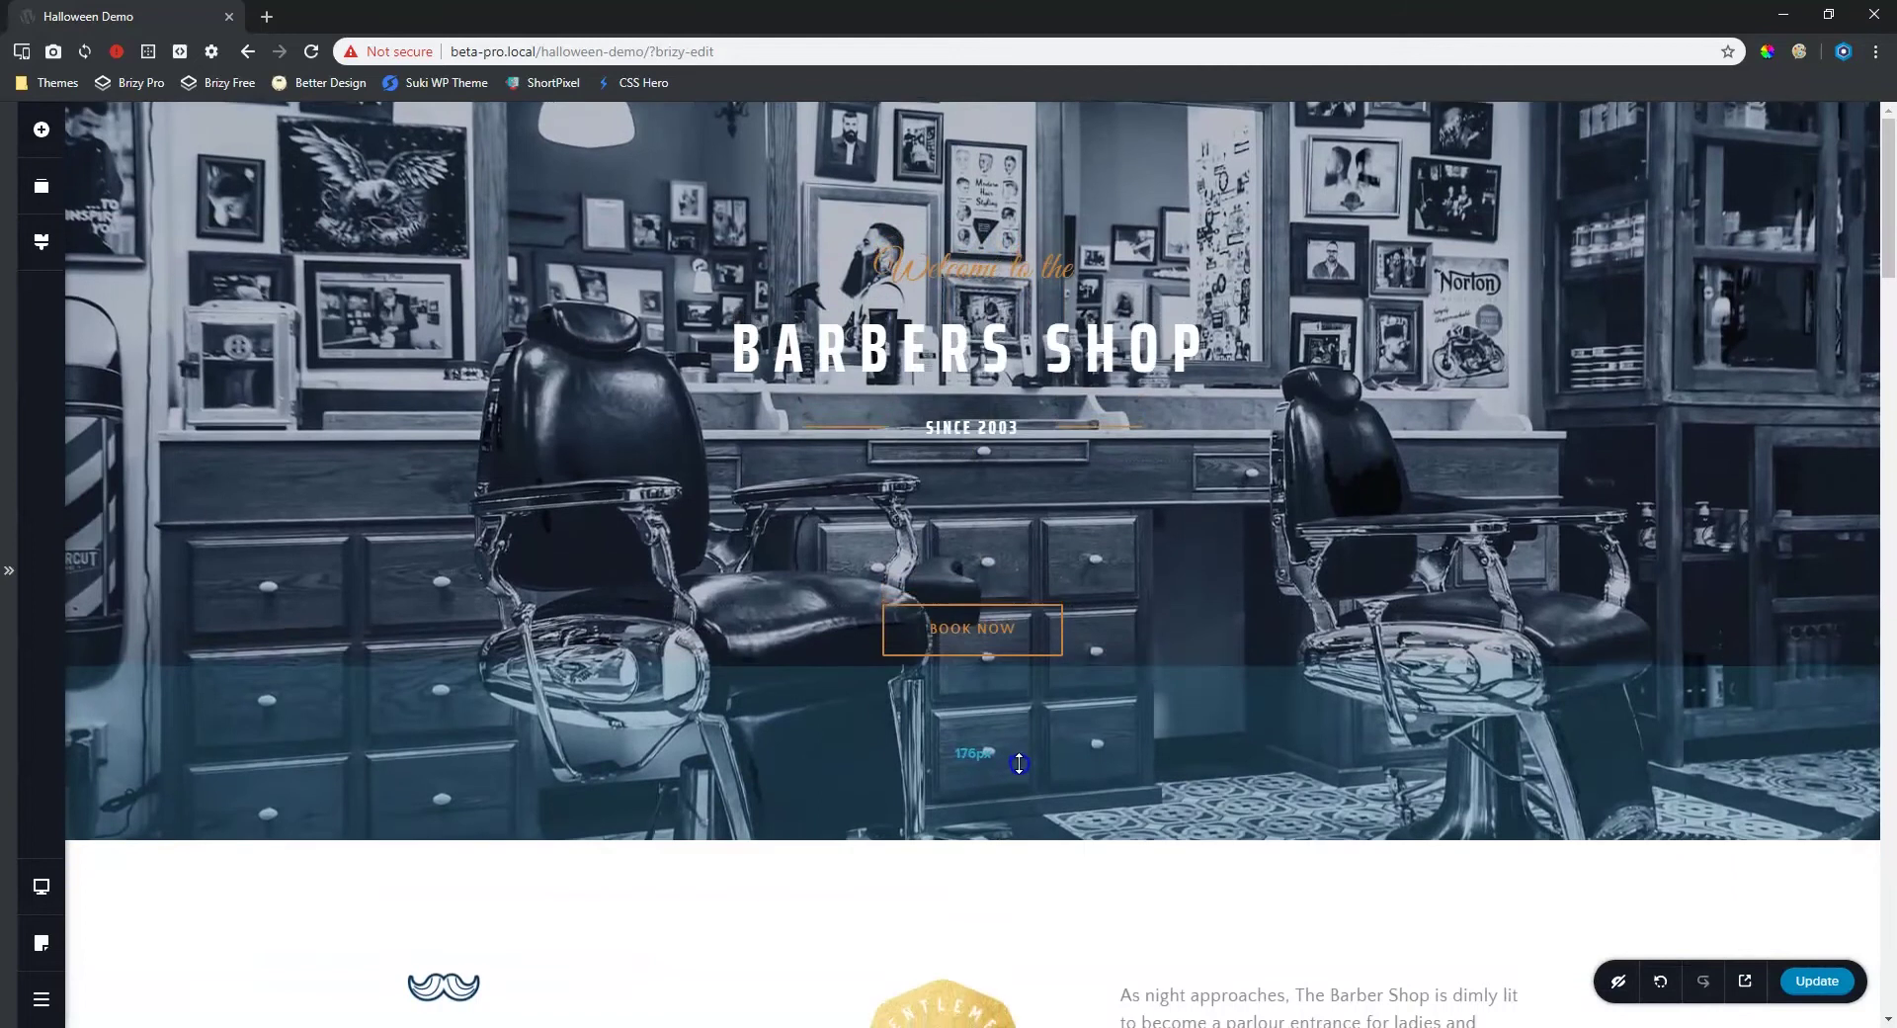
left_click(967, 625)
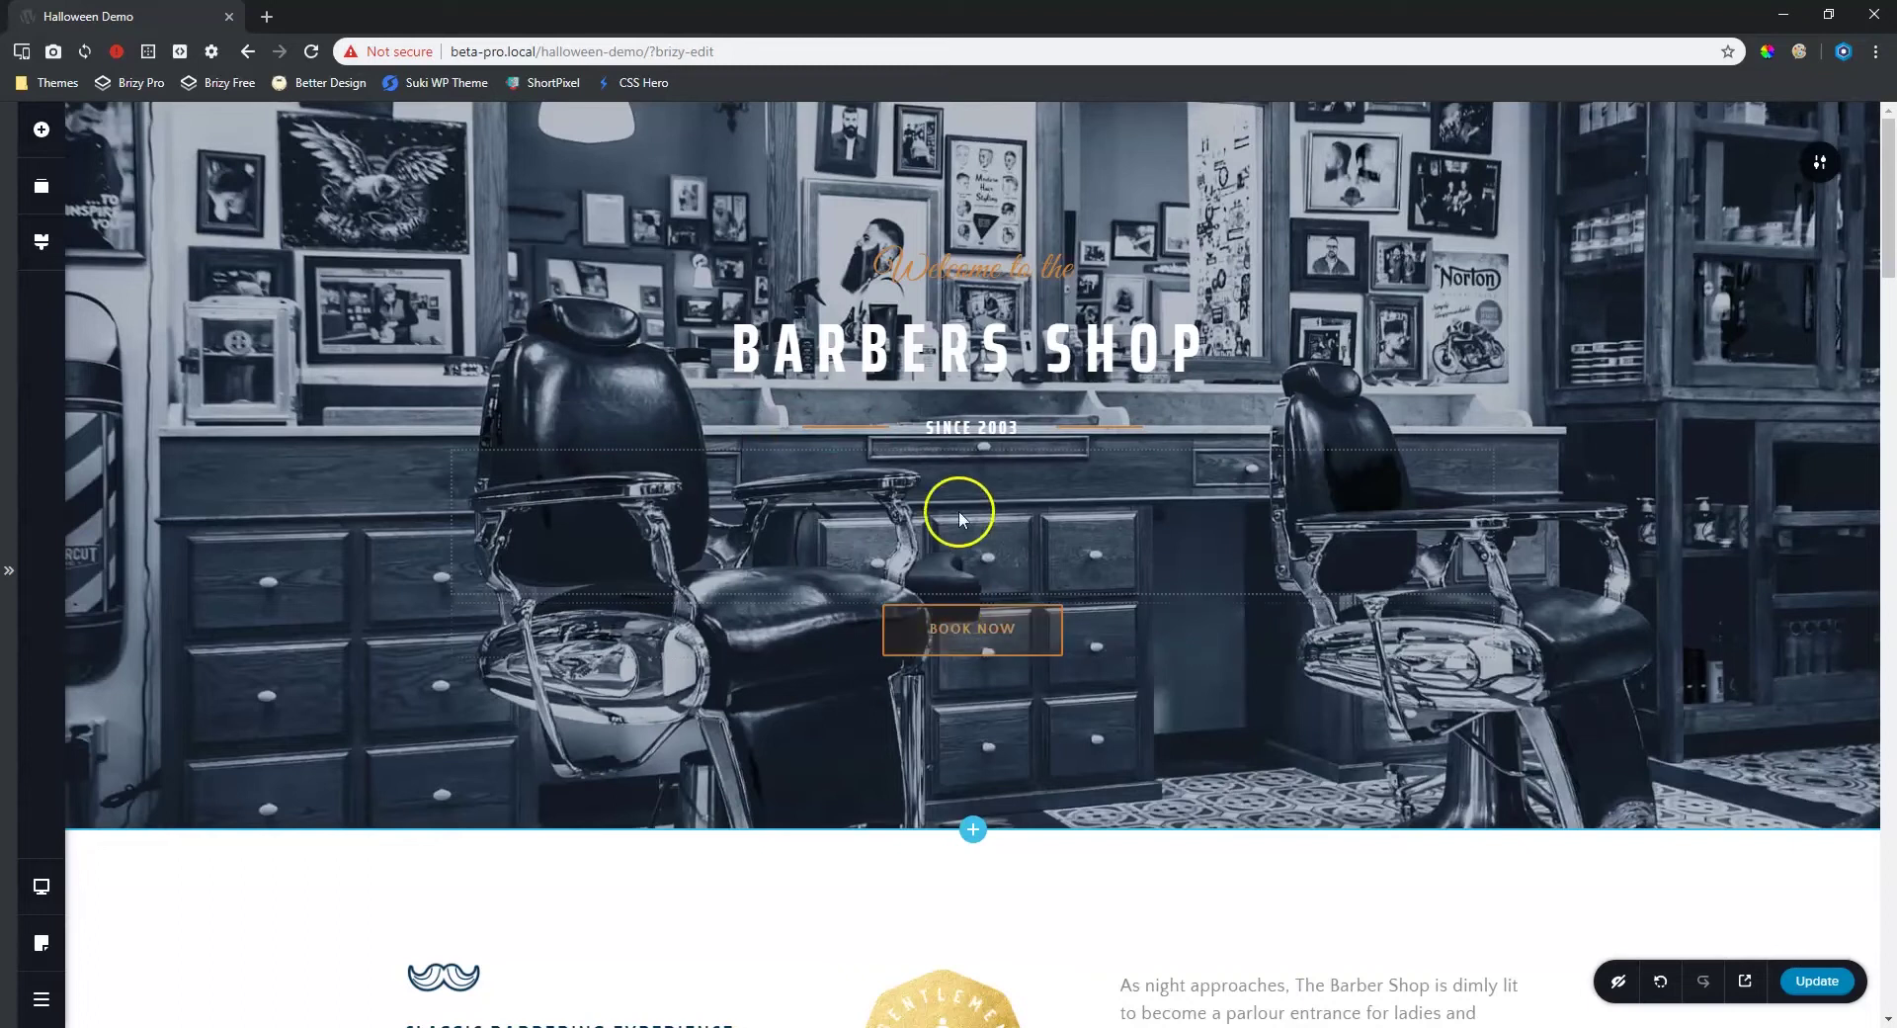
- Set the hero Book Now button's link type to Popup and open the popup block library
left_click(977, 630)
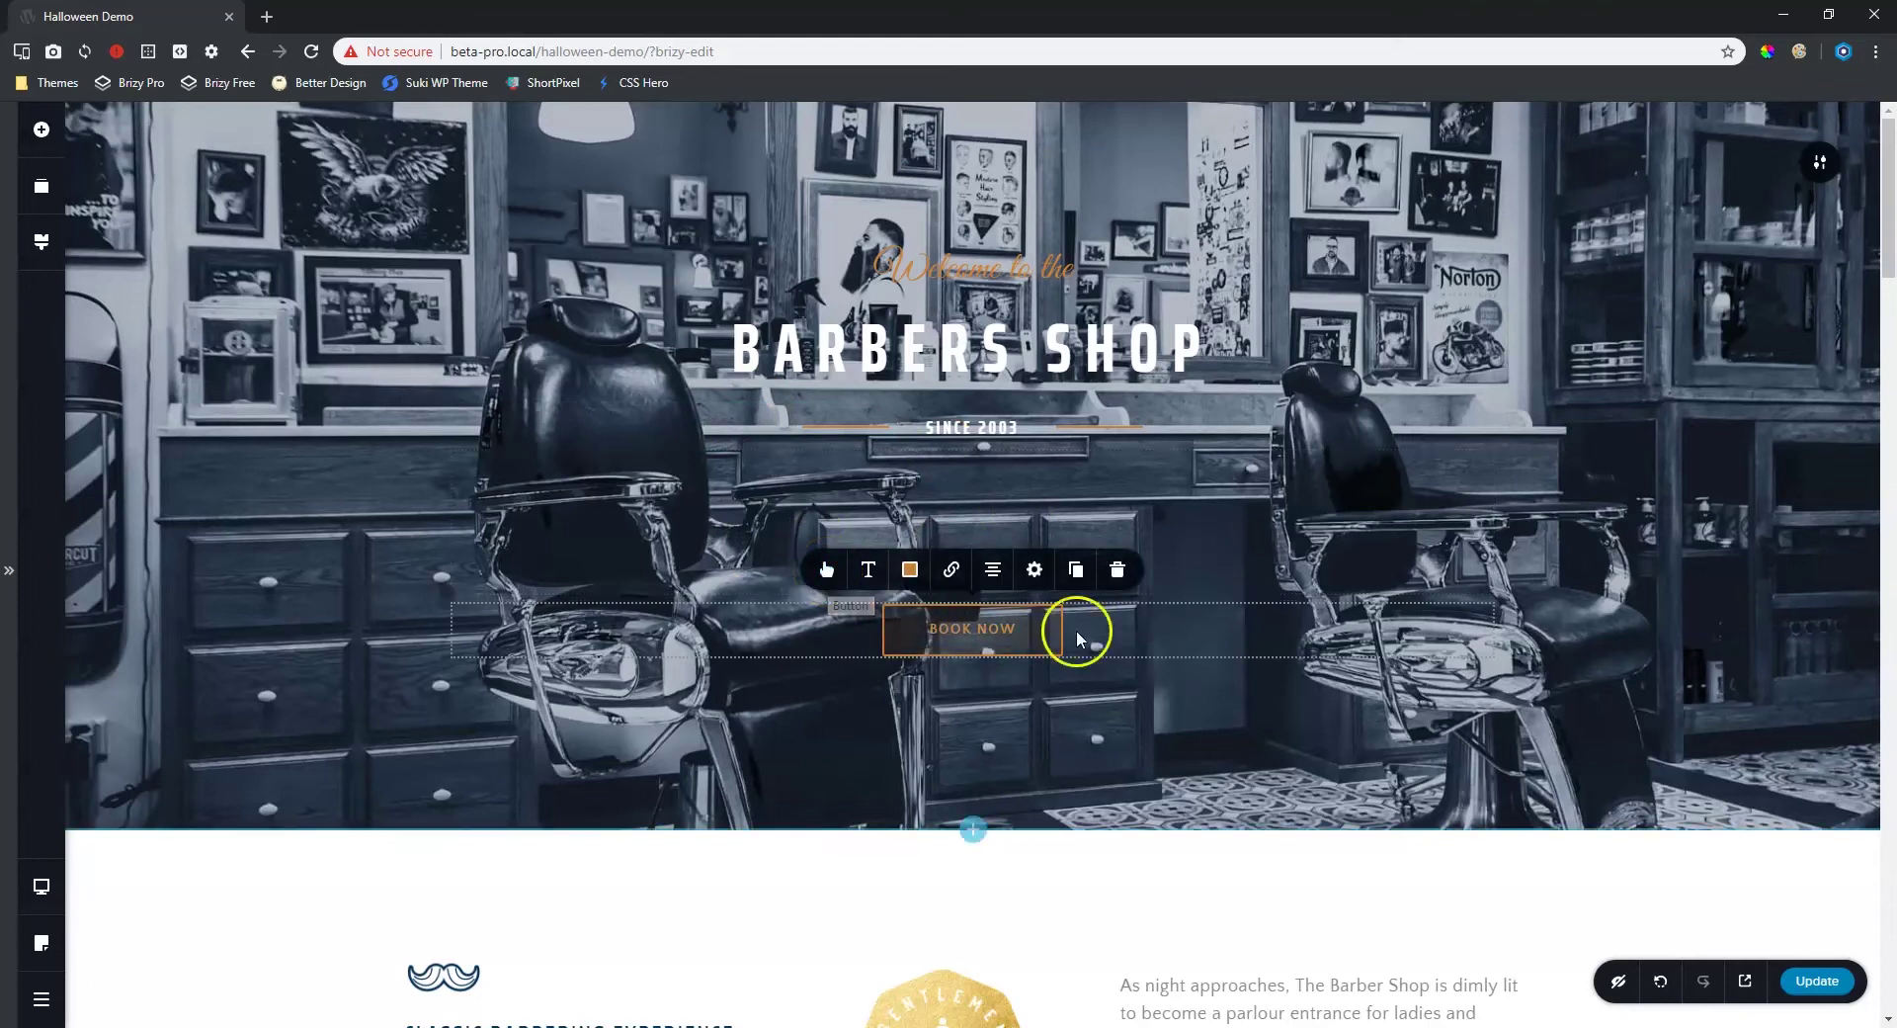
left_click(946, 579)
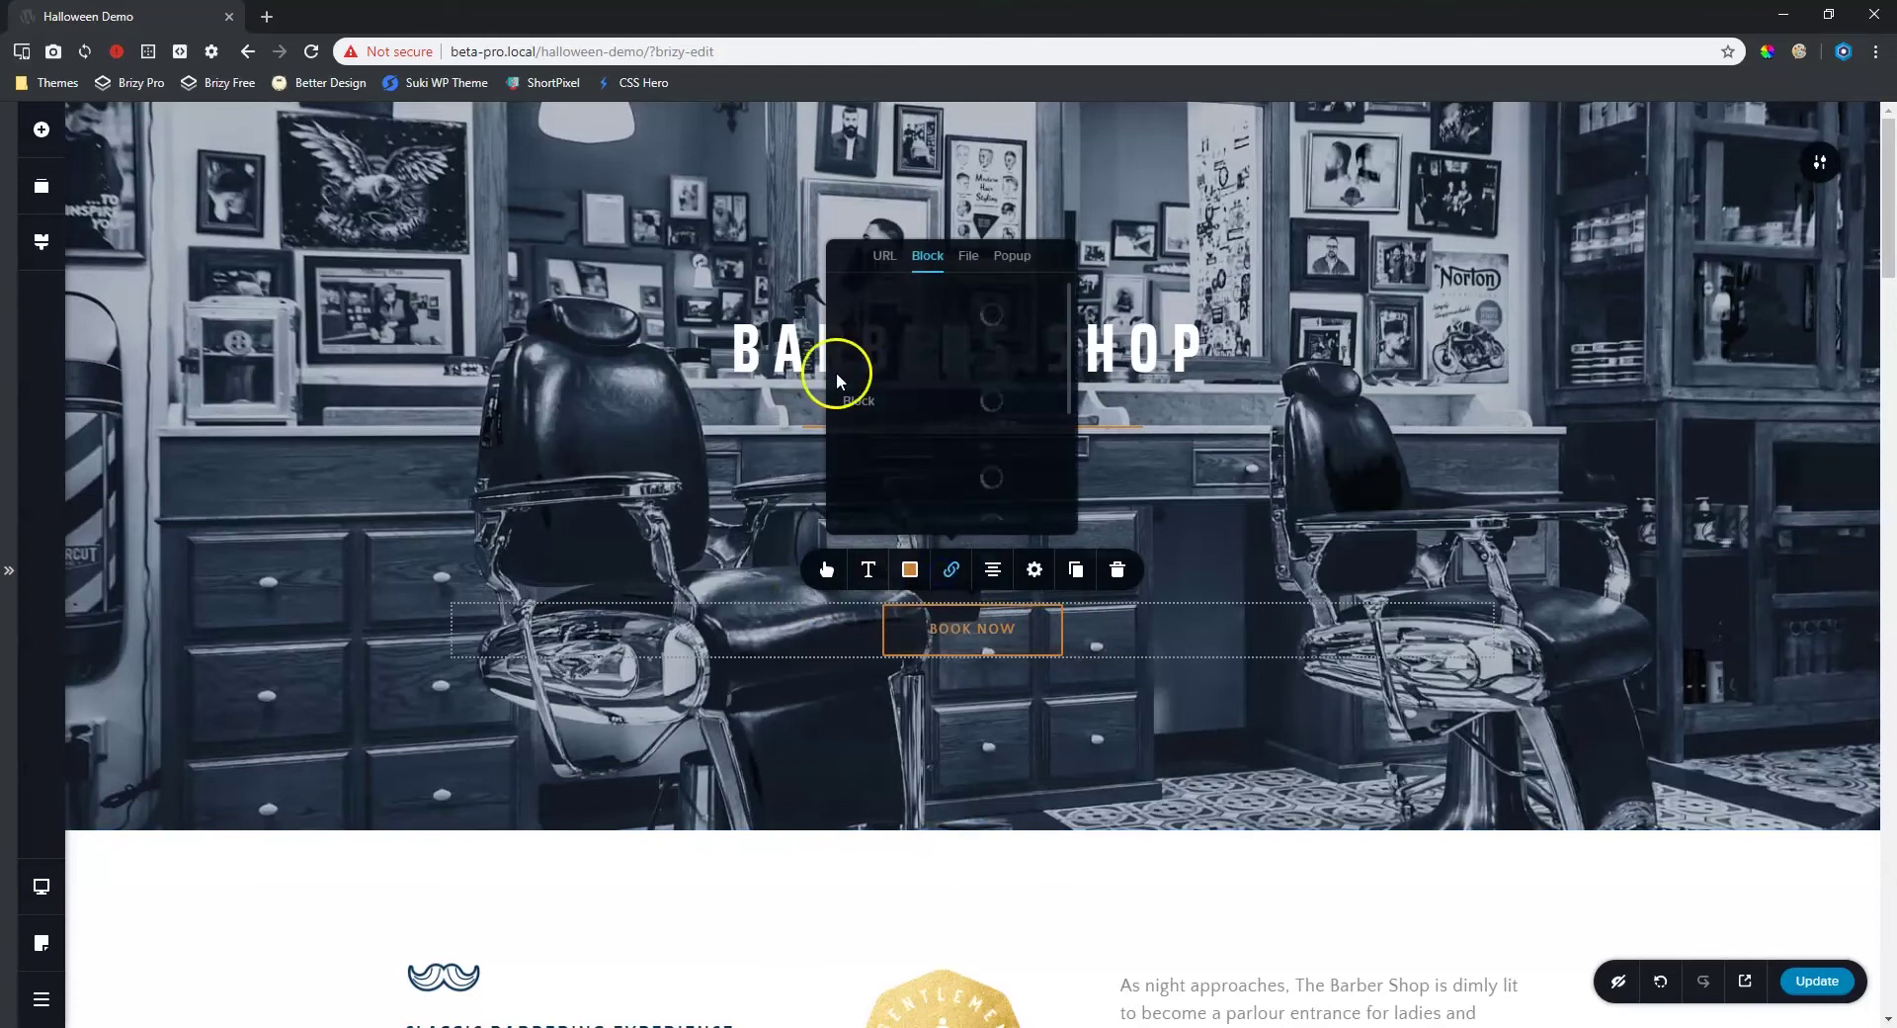
left_click(1018, 258)
left_click(1006, 277)
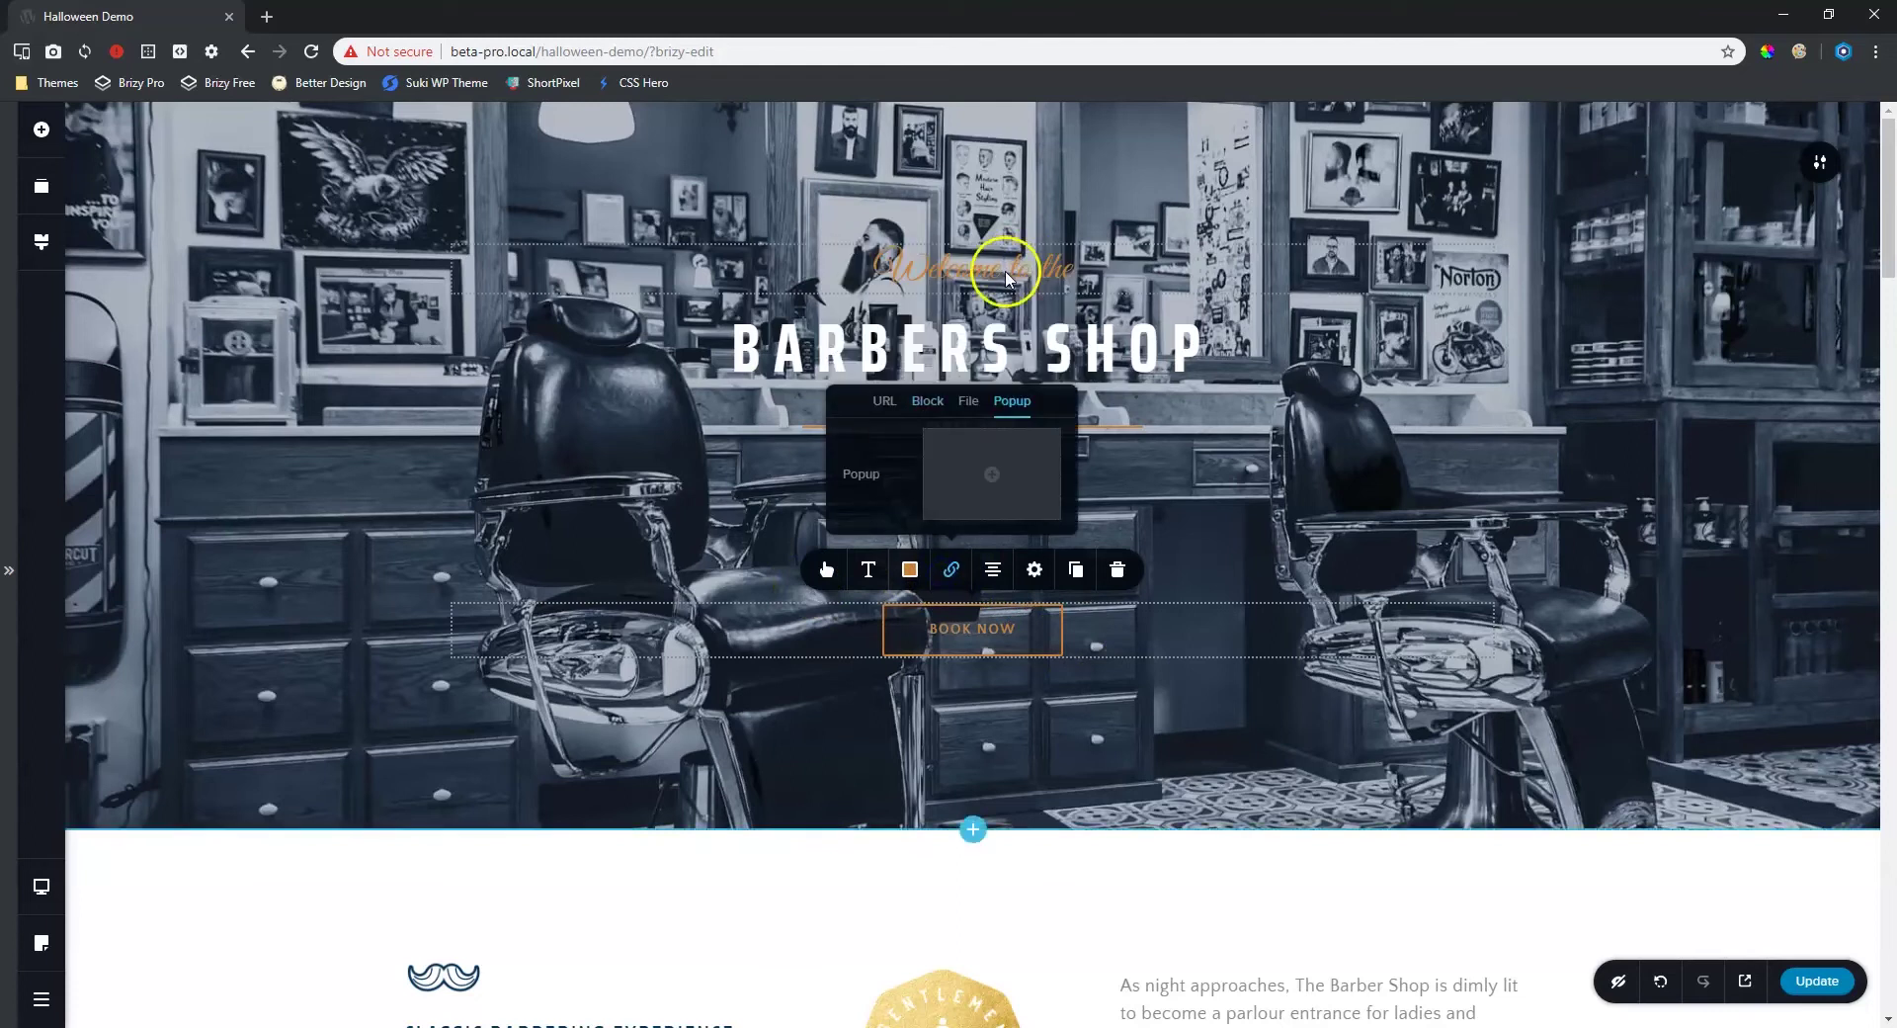
left_click(958, 479)
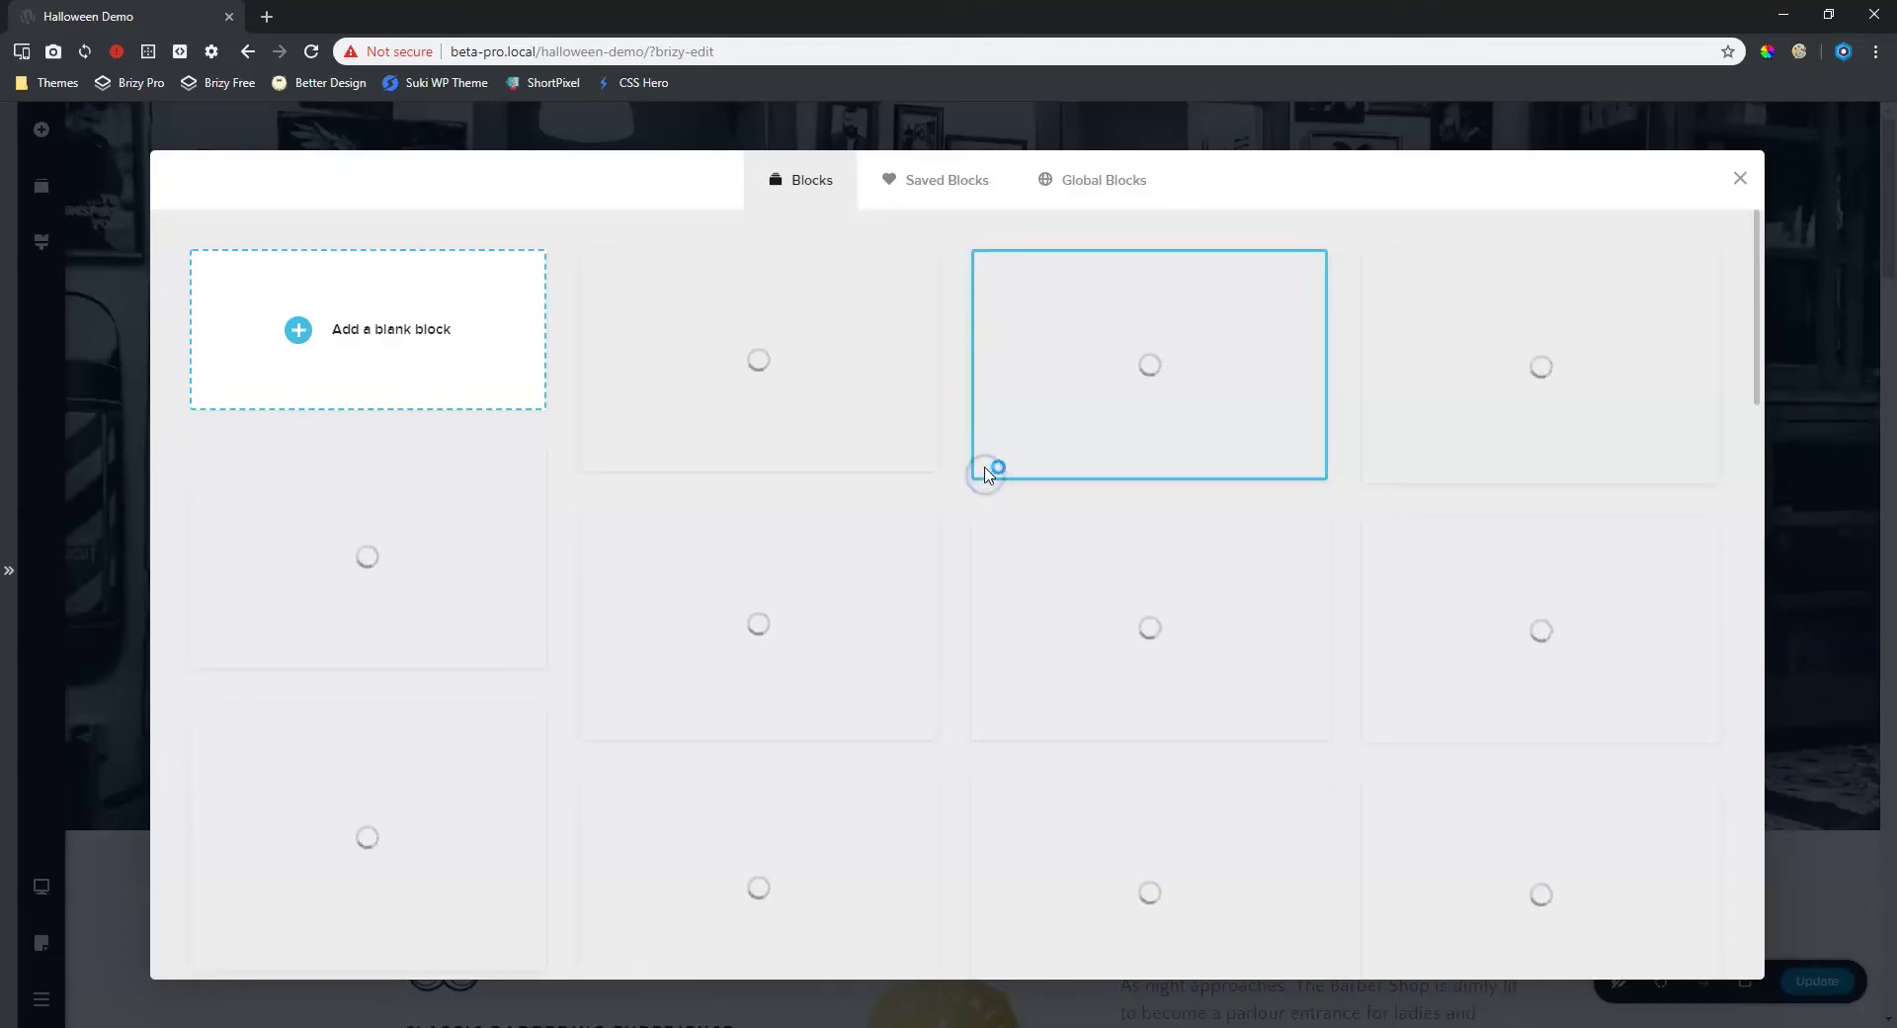
- Look through the ready-made popup designs in the block library
scroll(1223, 643, "down", 5)
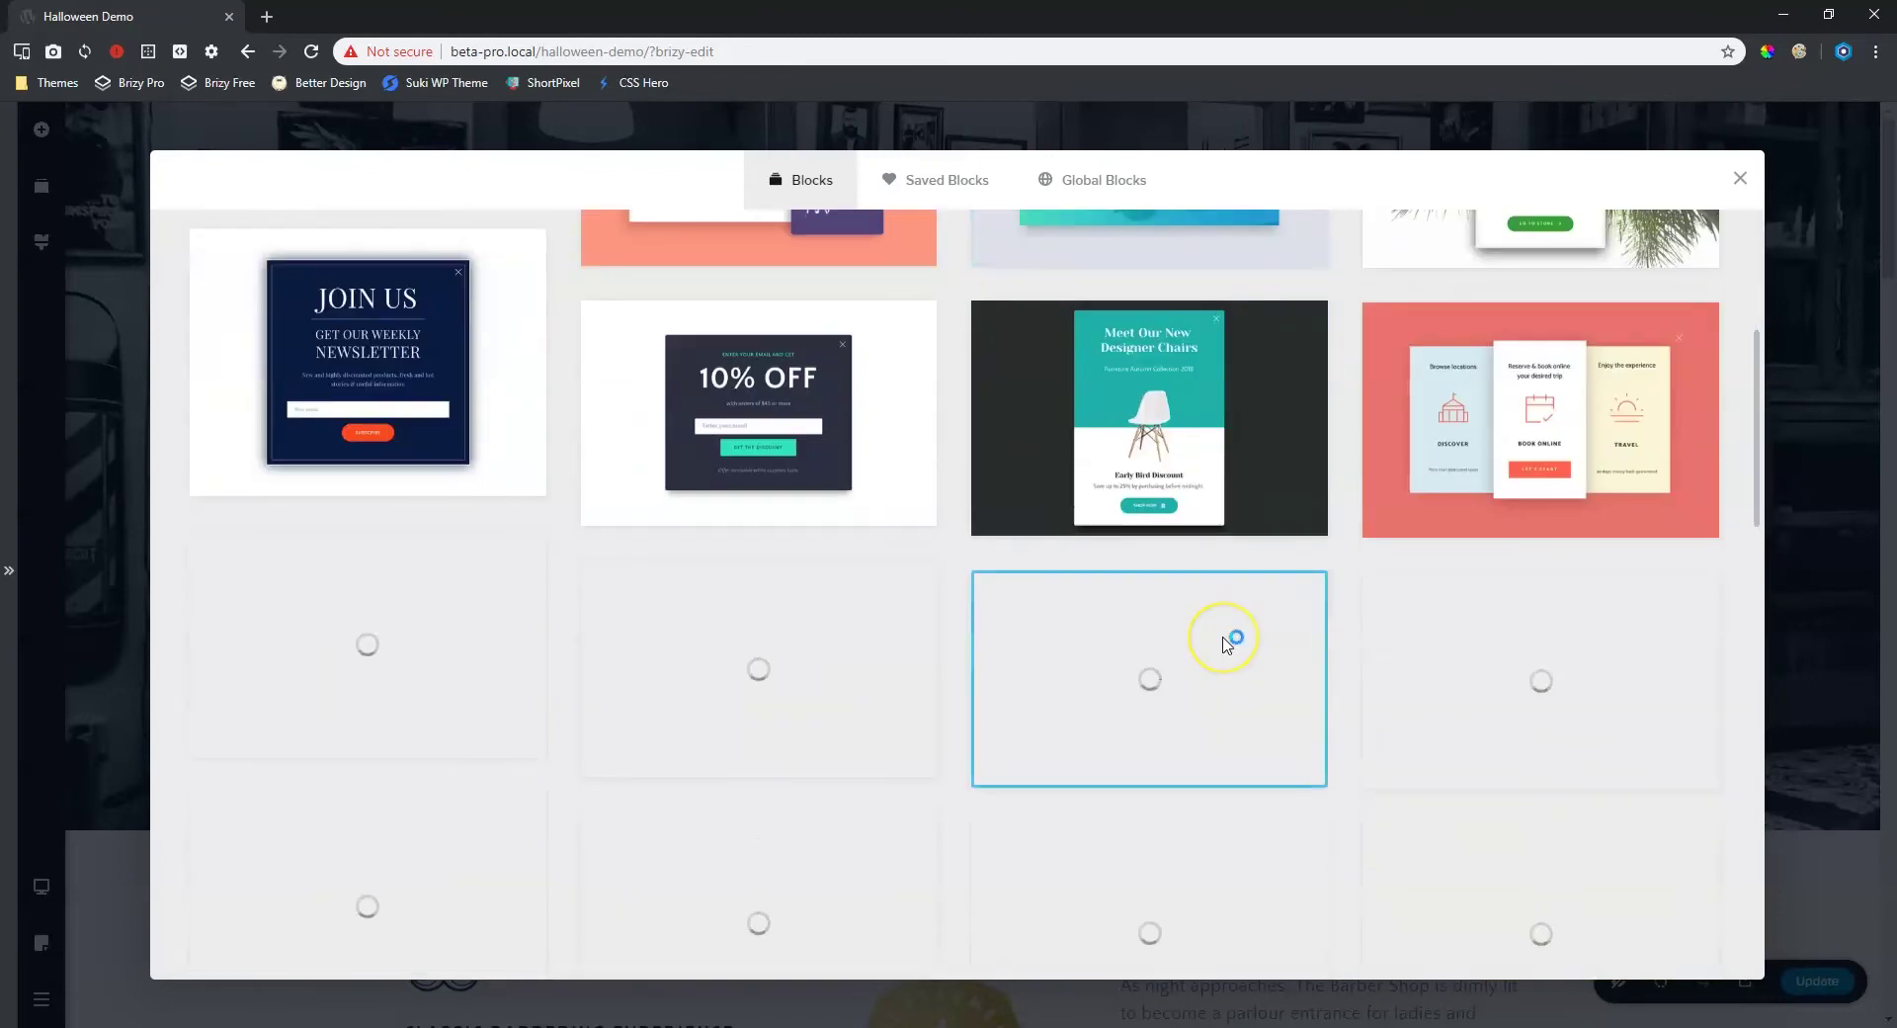
scroll(1223, 644, "down", 3)
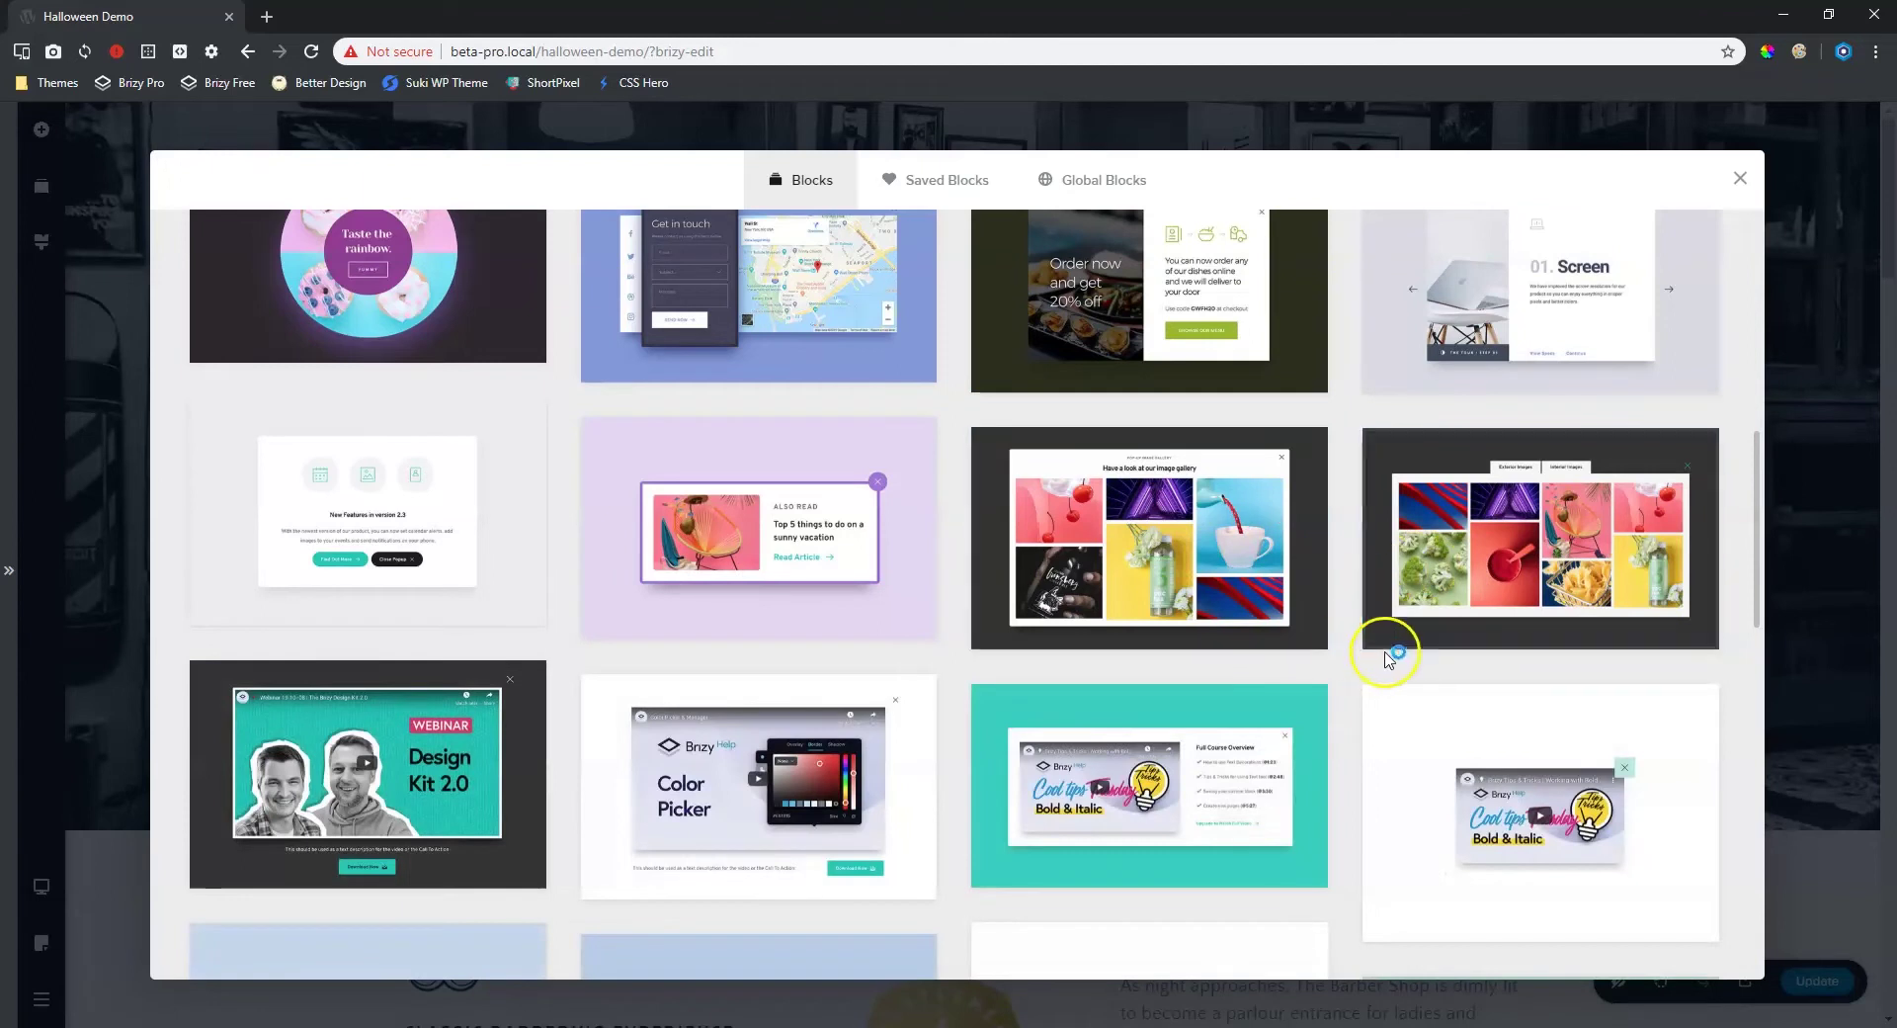
scroll(580, 797, "down", 3)
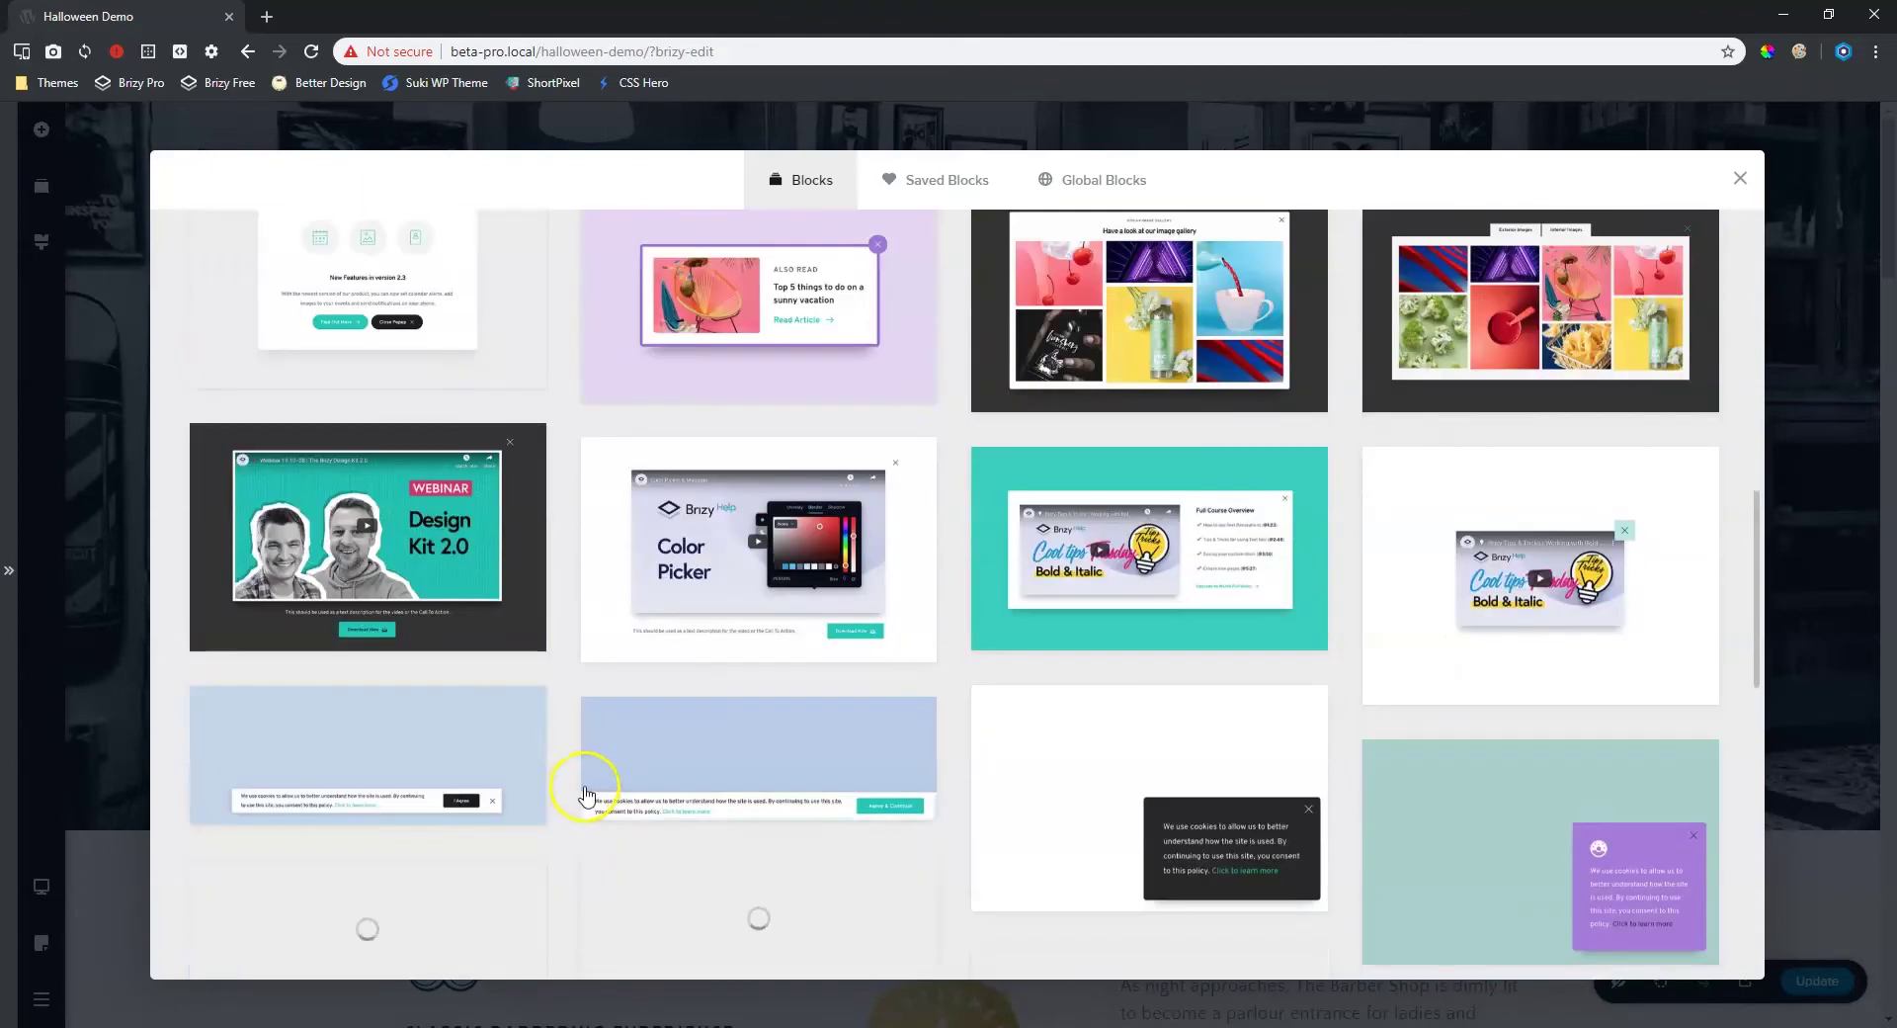
scroll(711, 796, "down", 3)
scroll(726, 808, "down", 5)
scroll(727, 808, "up", 4)
scroll(729, 812, "down", 5)
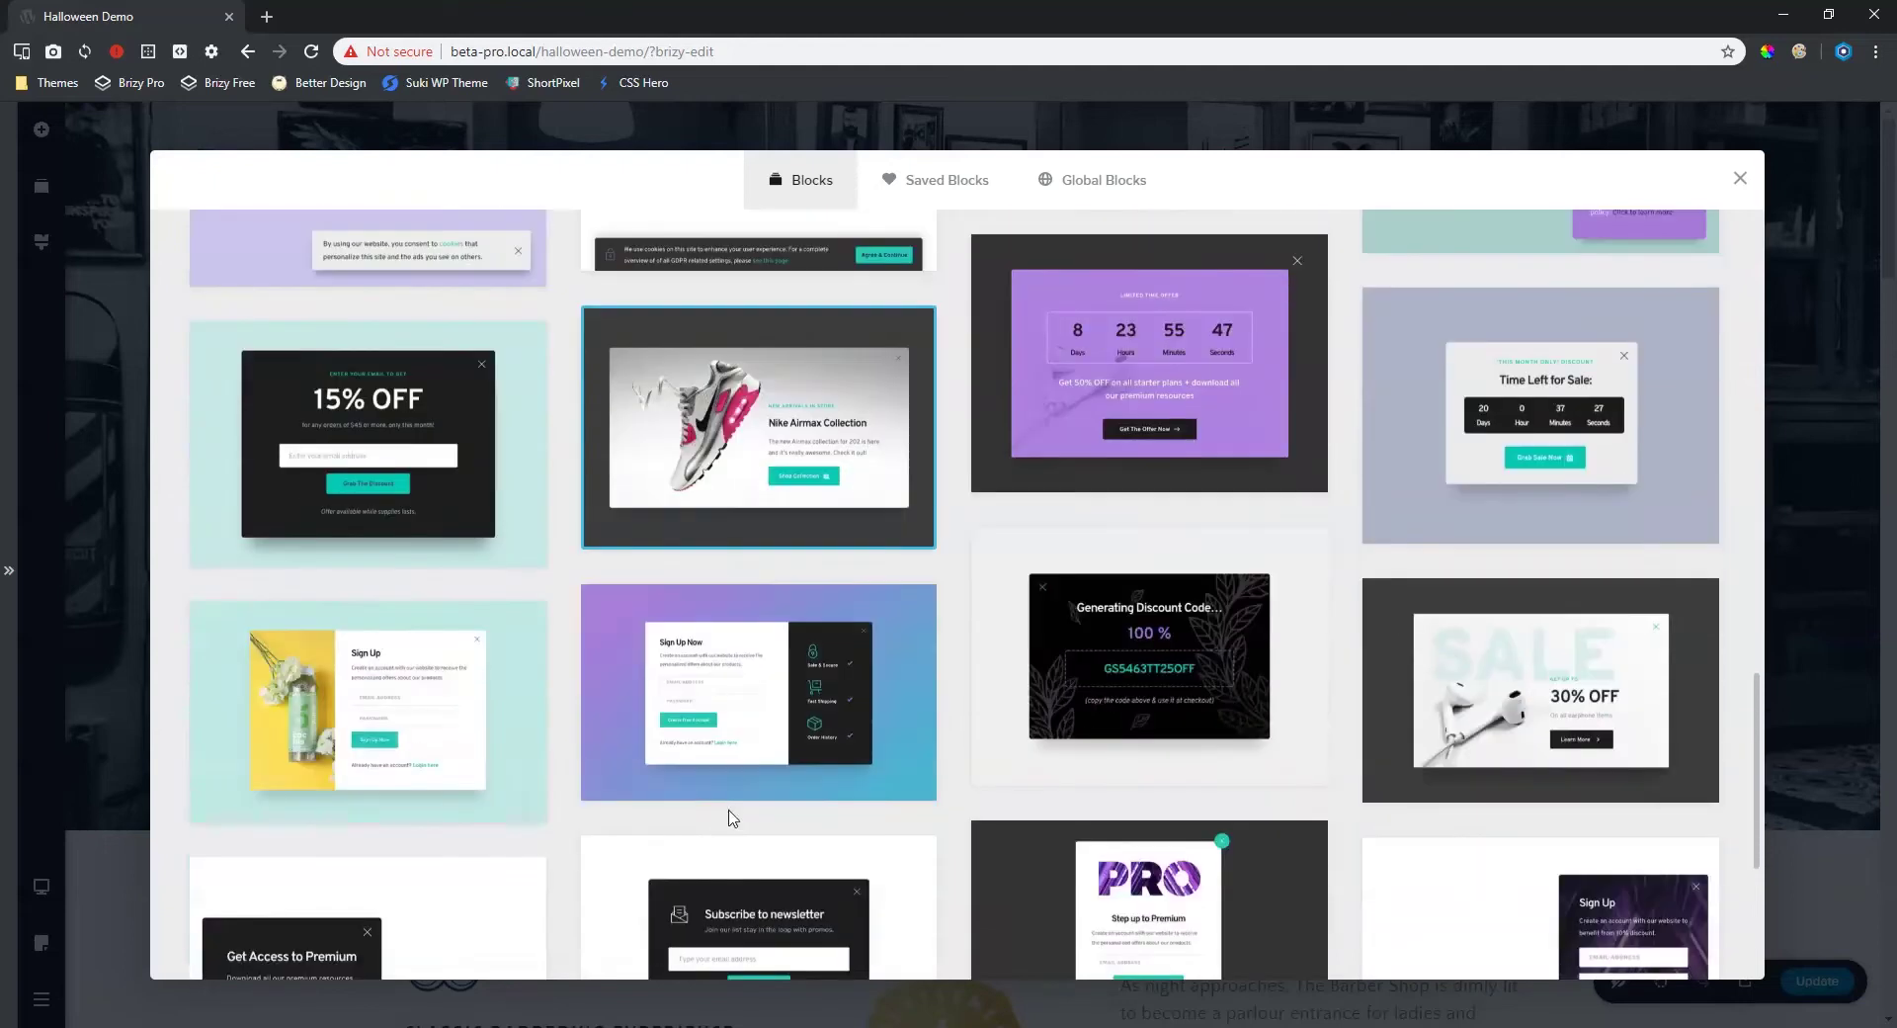
scroll(731, 812, "down", 5)
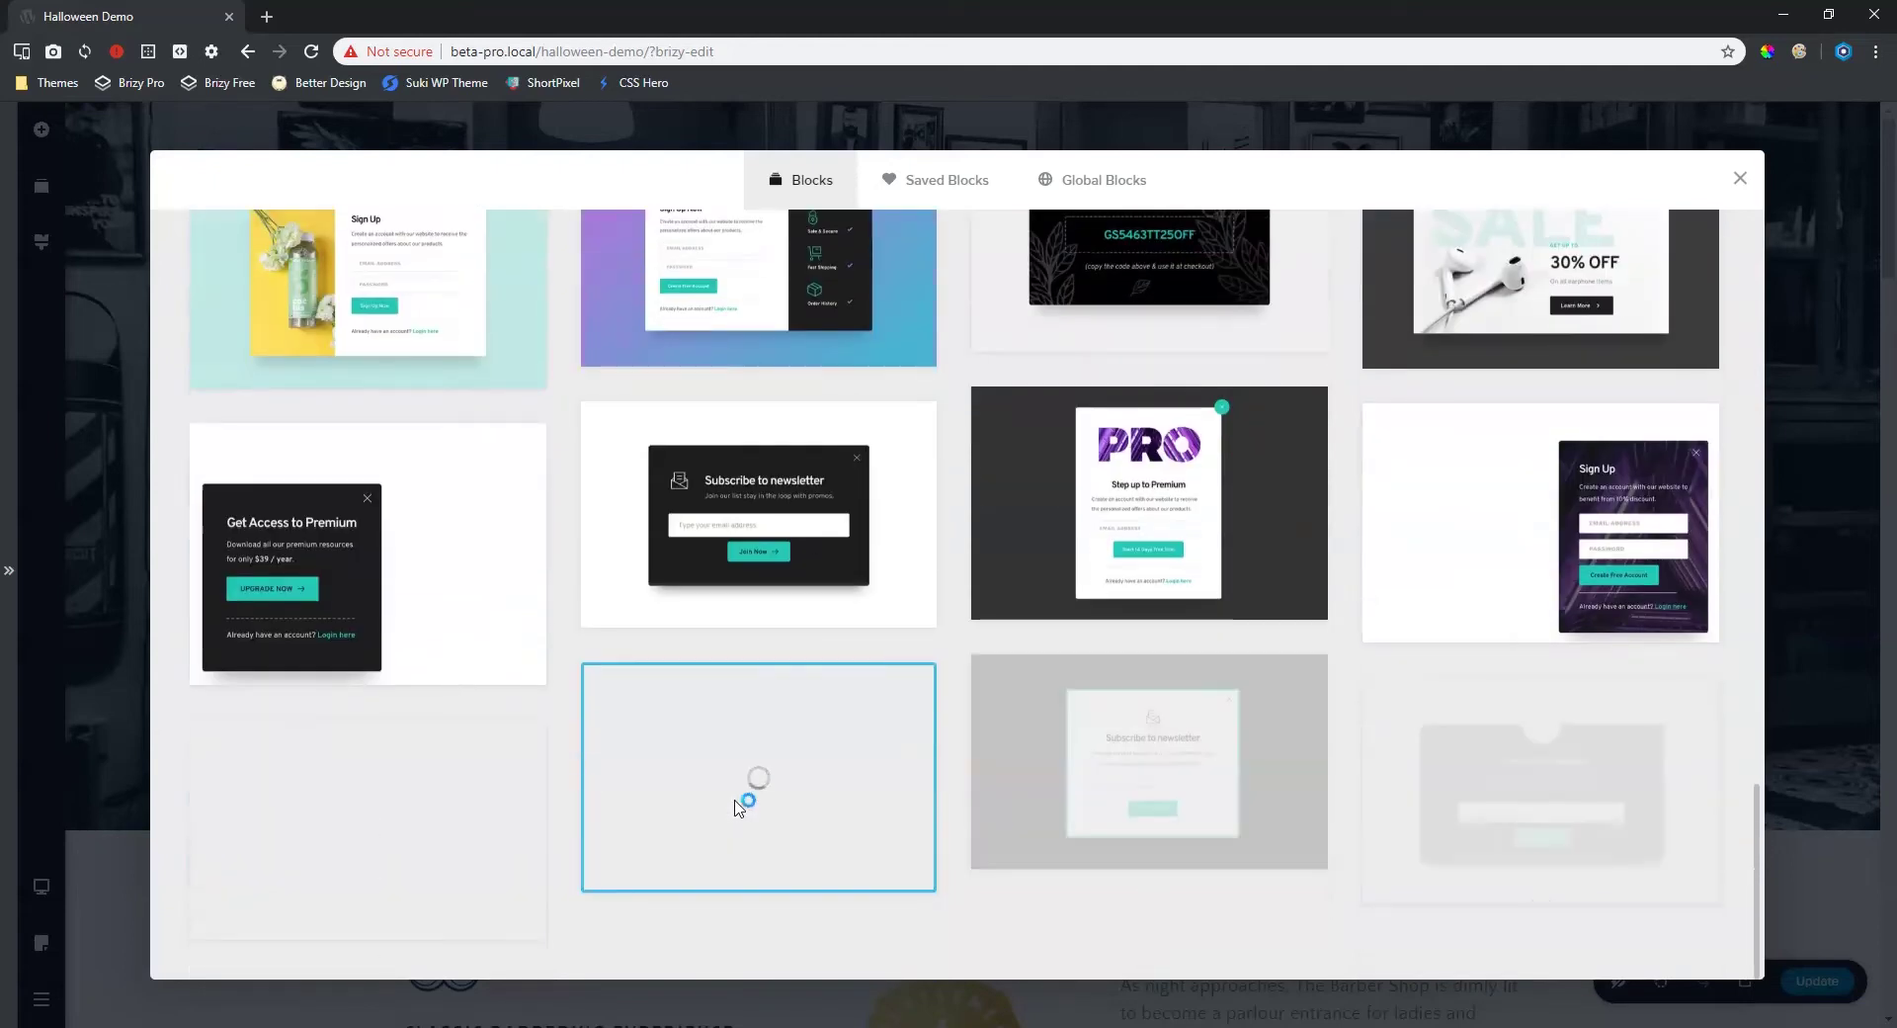
scroll(1017, 803, "up", 5)
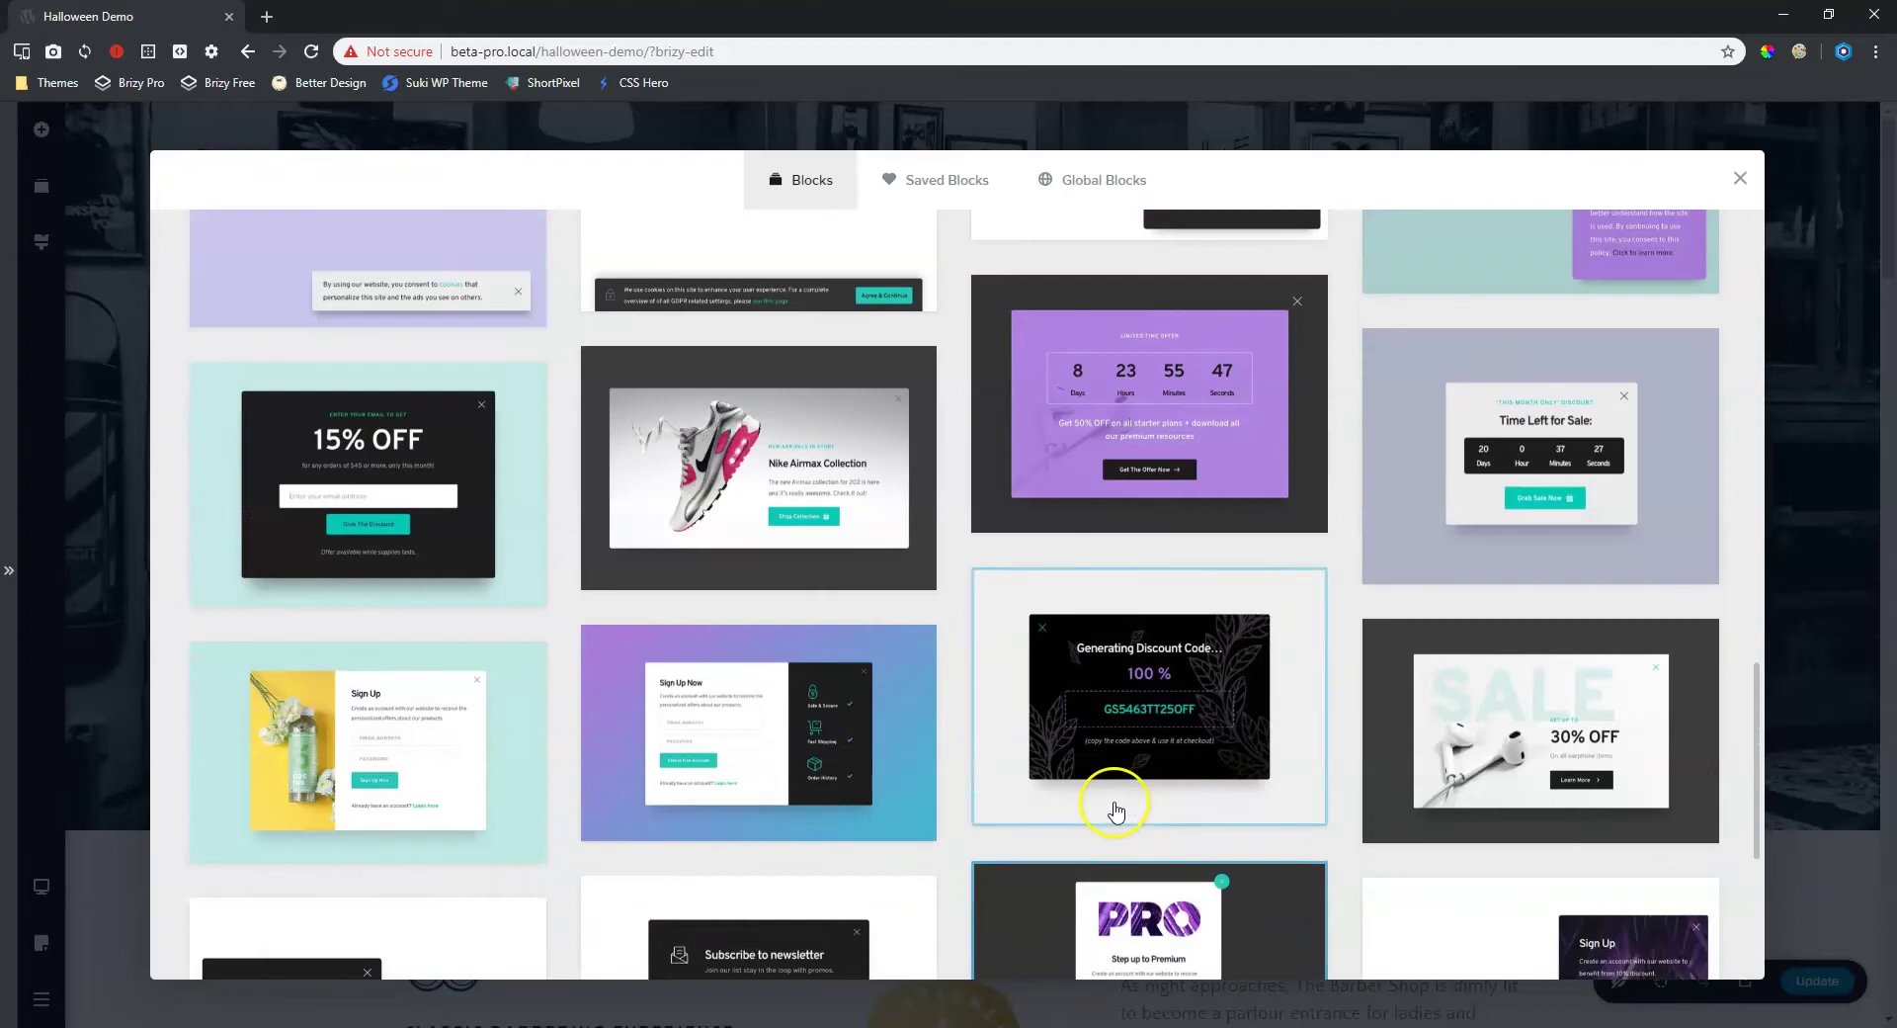
scroll(1116, 811, "up", 3)
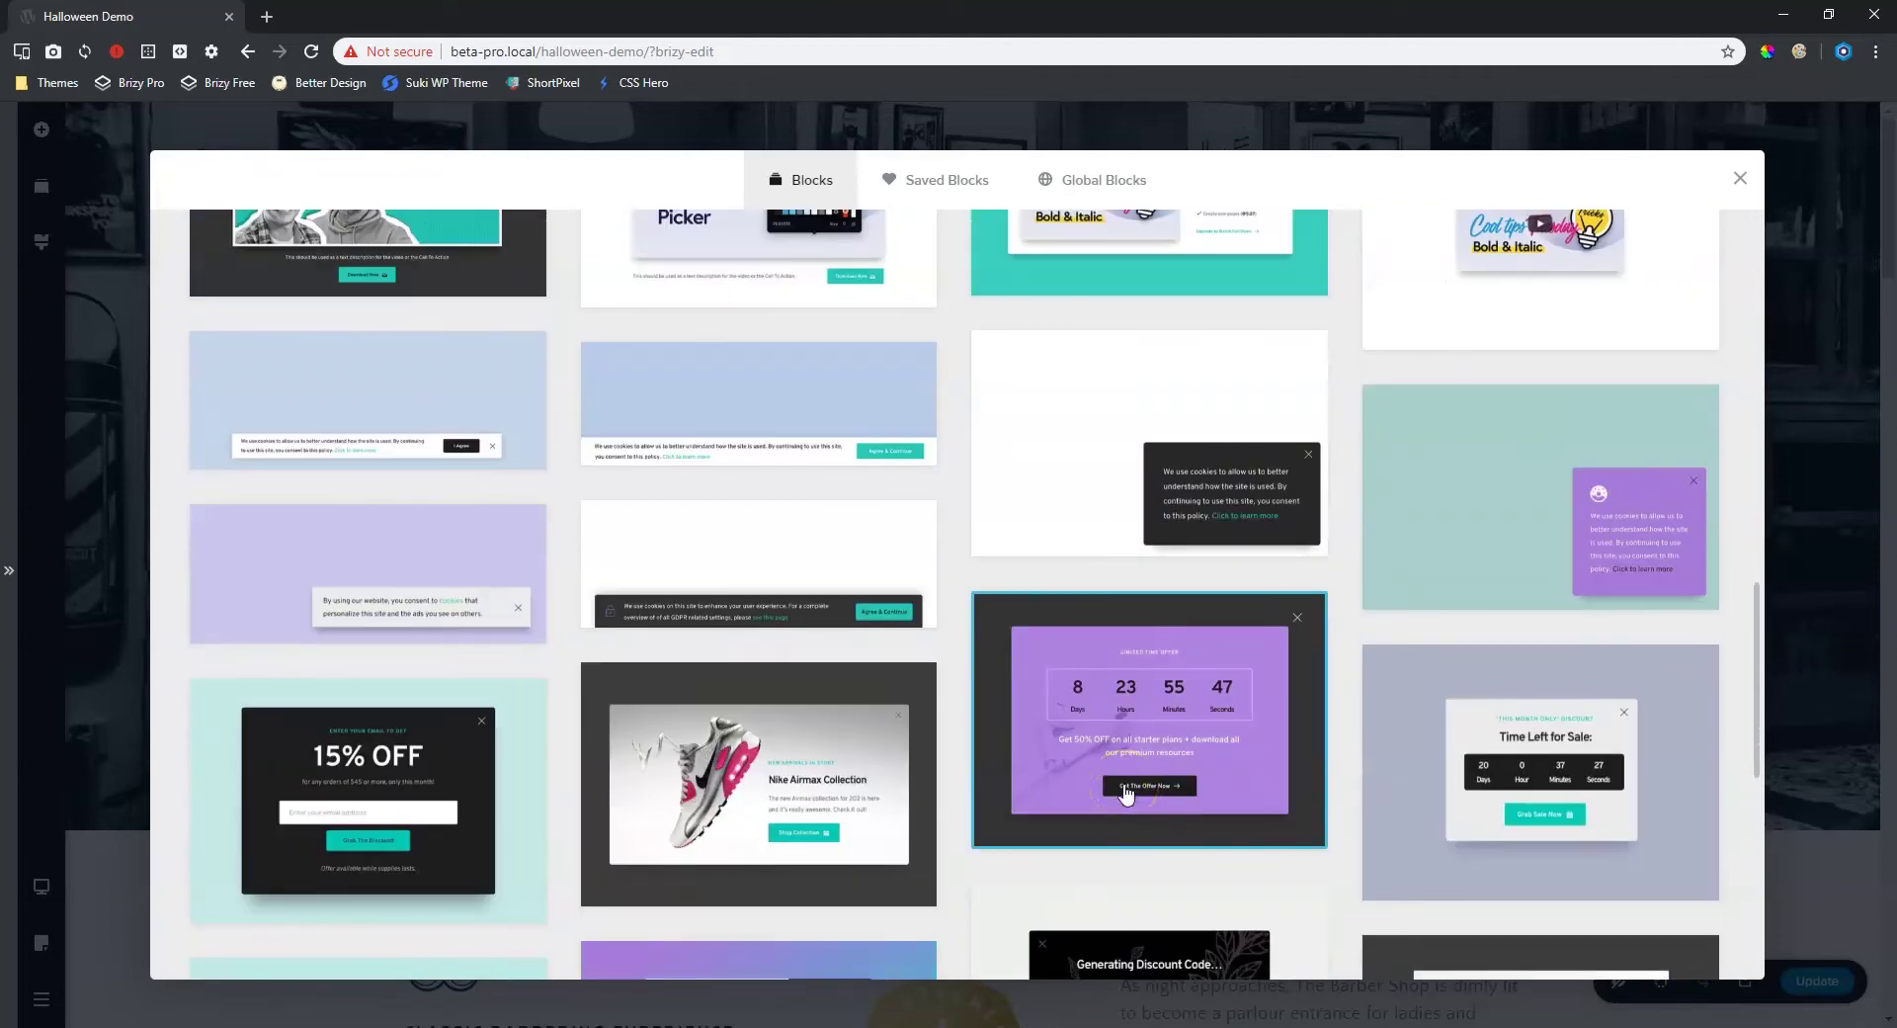
scroll(1093, 652, "up", 2)
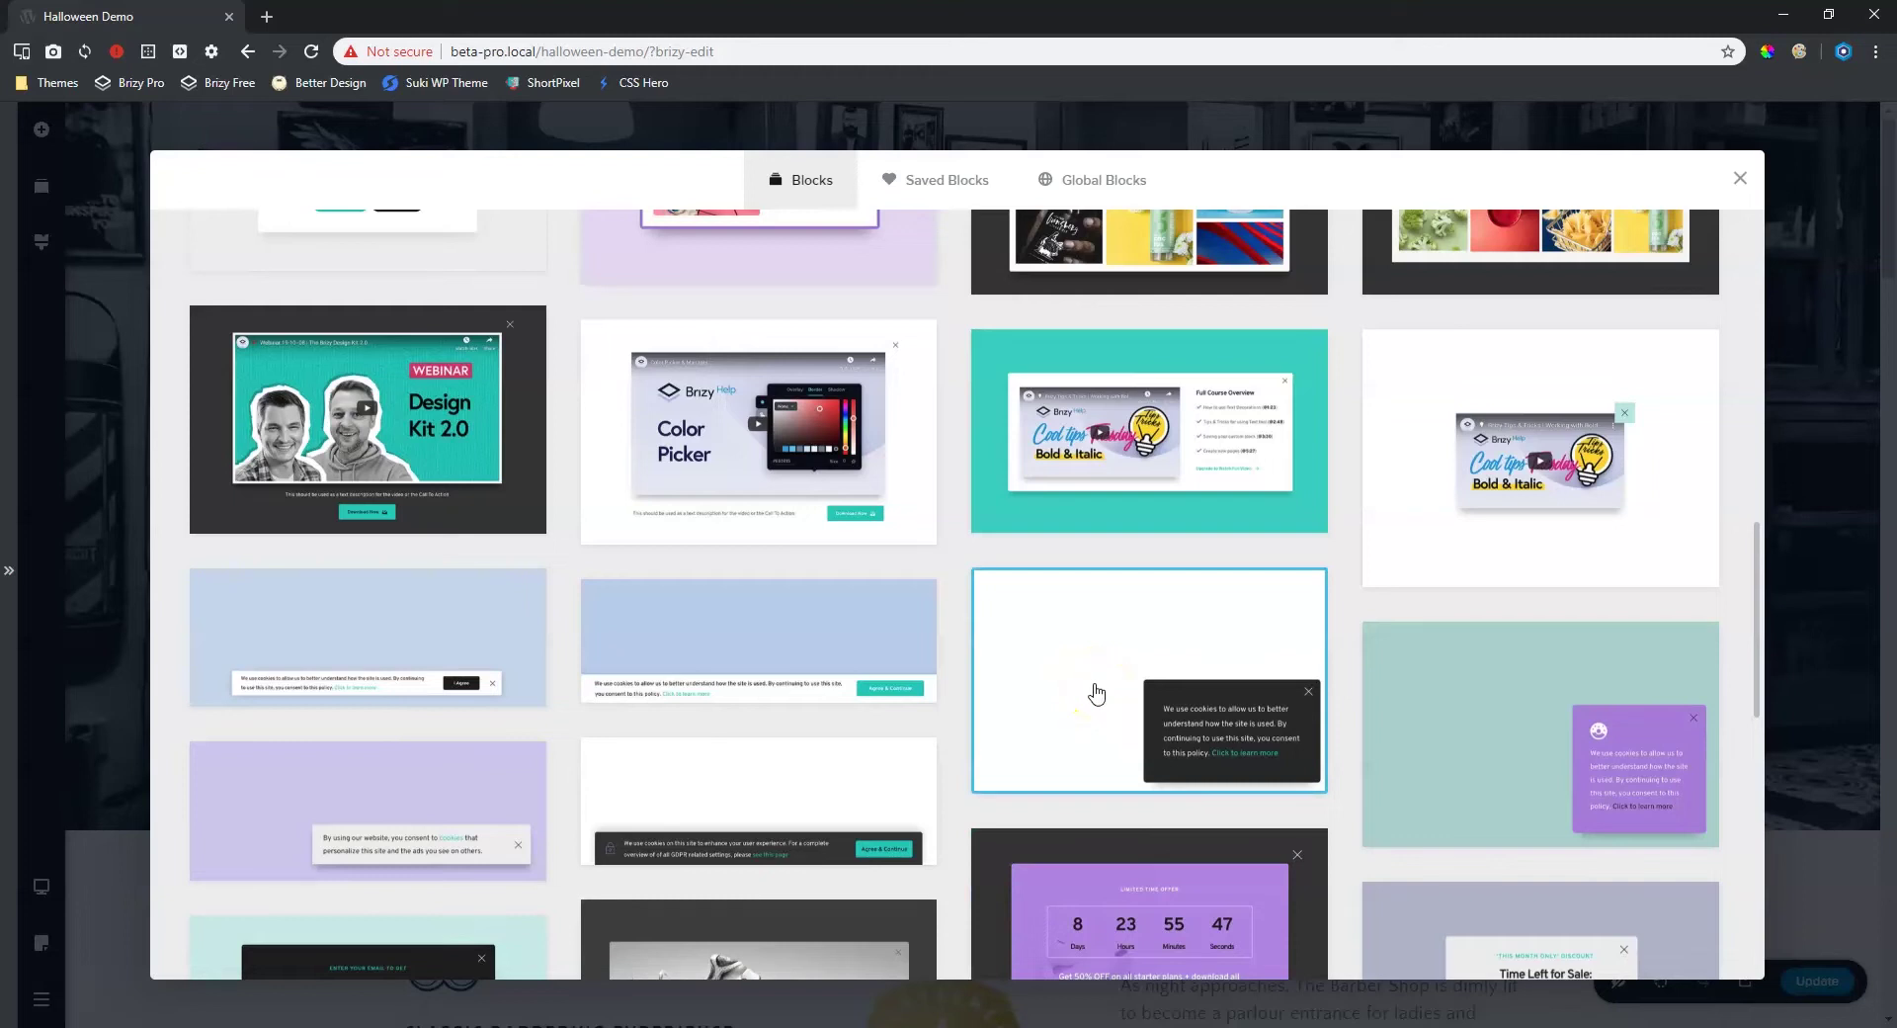
scroll(1179, 647, "up", 4)
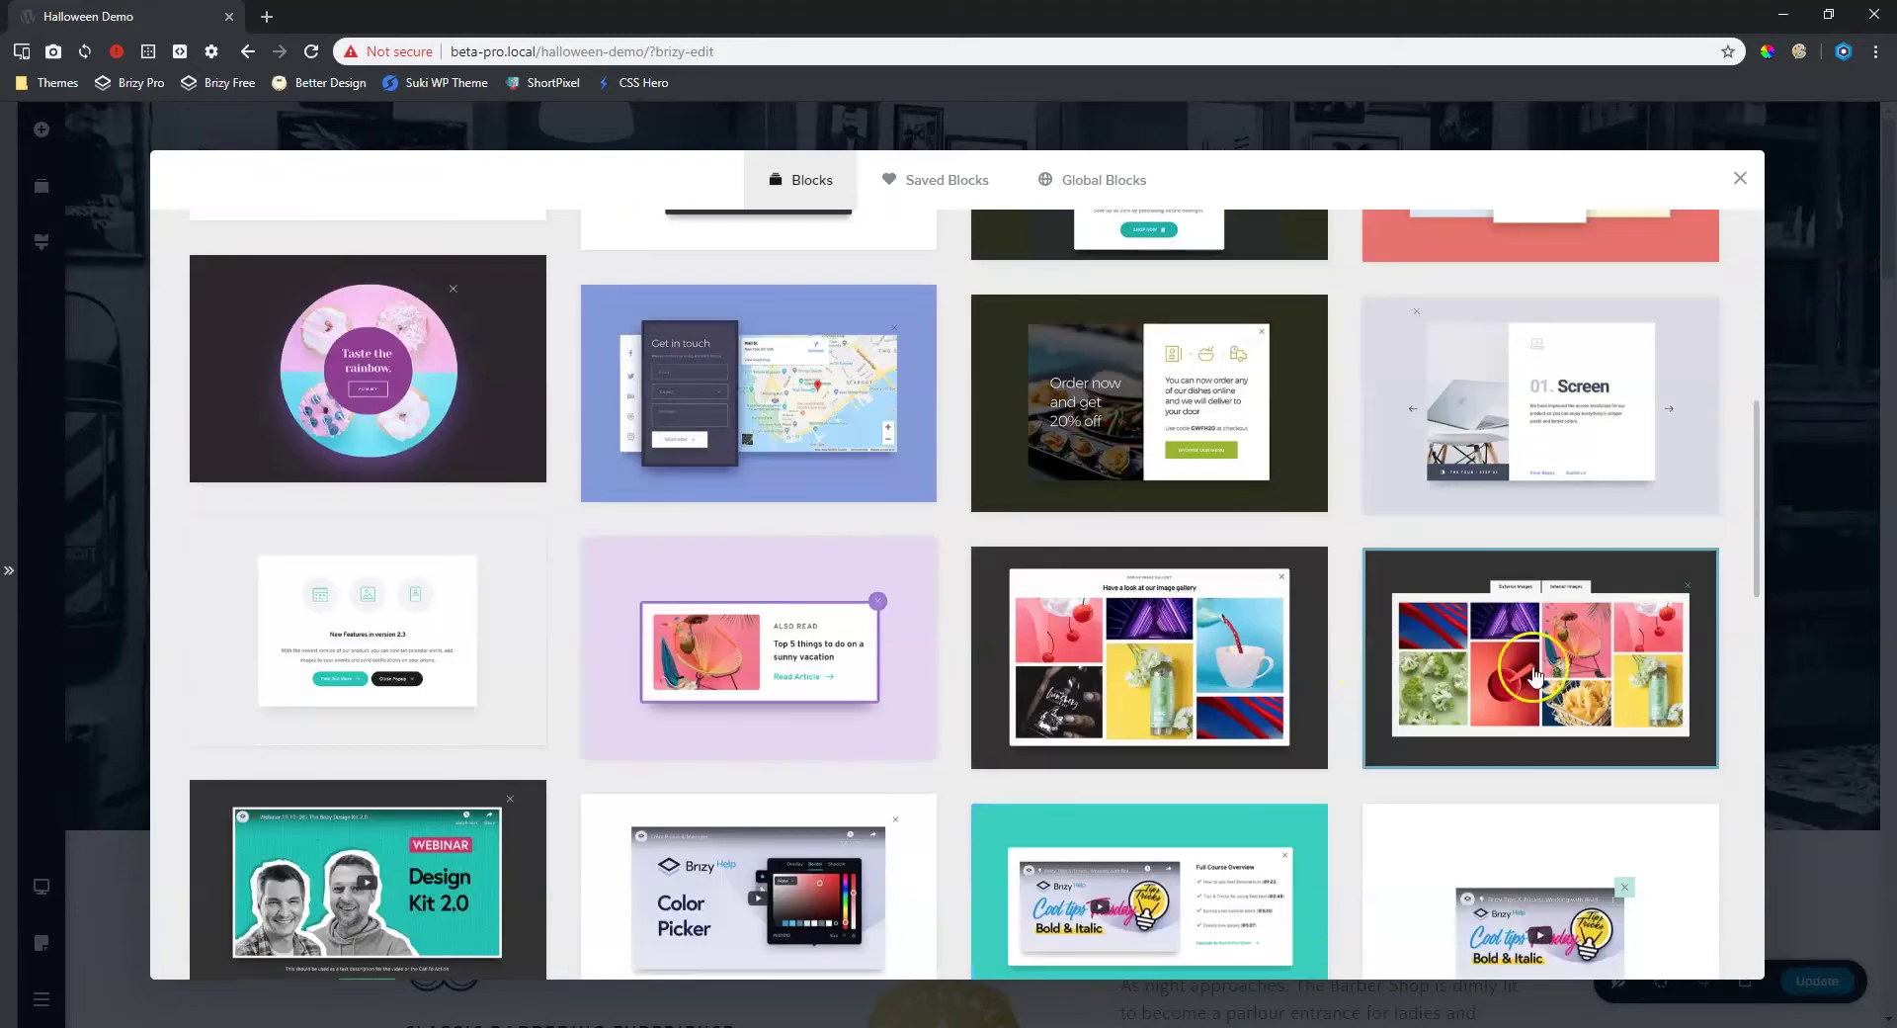
scroll(1461, 668, "up", 3)
scroll(1461, 668, "up", 4)
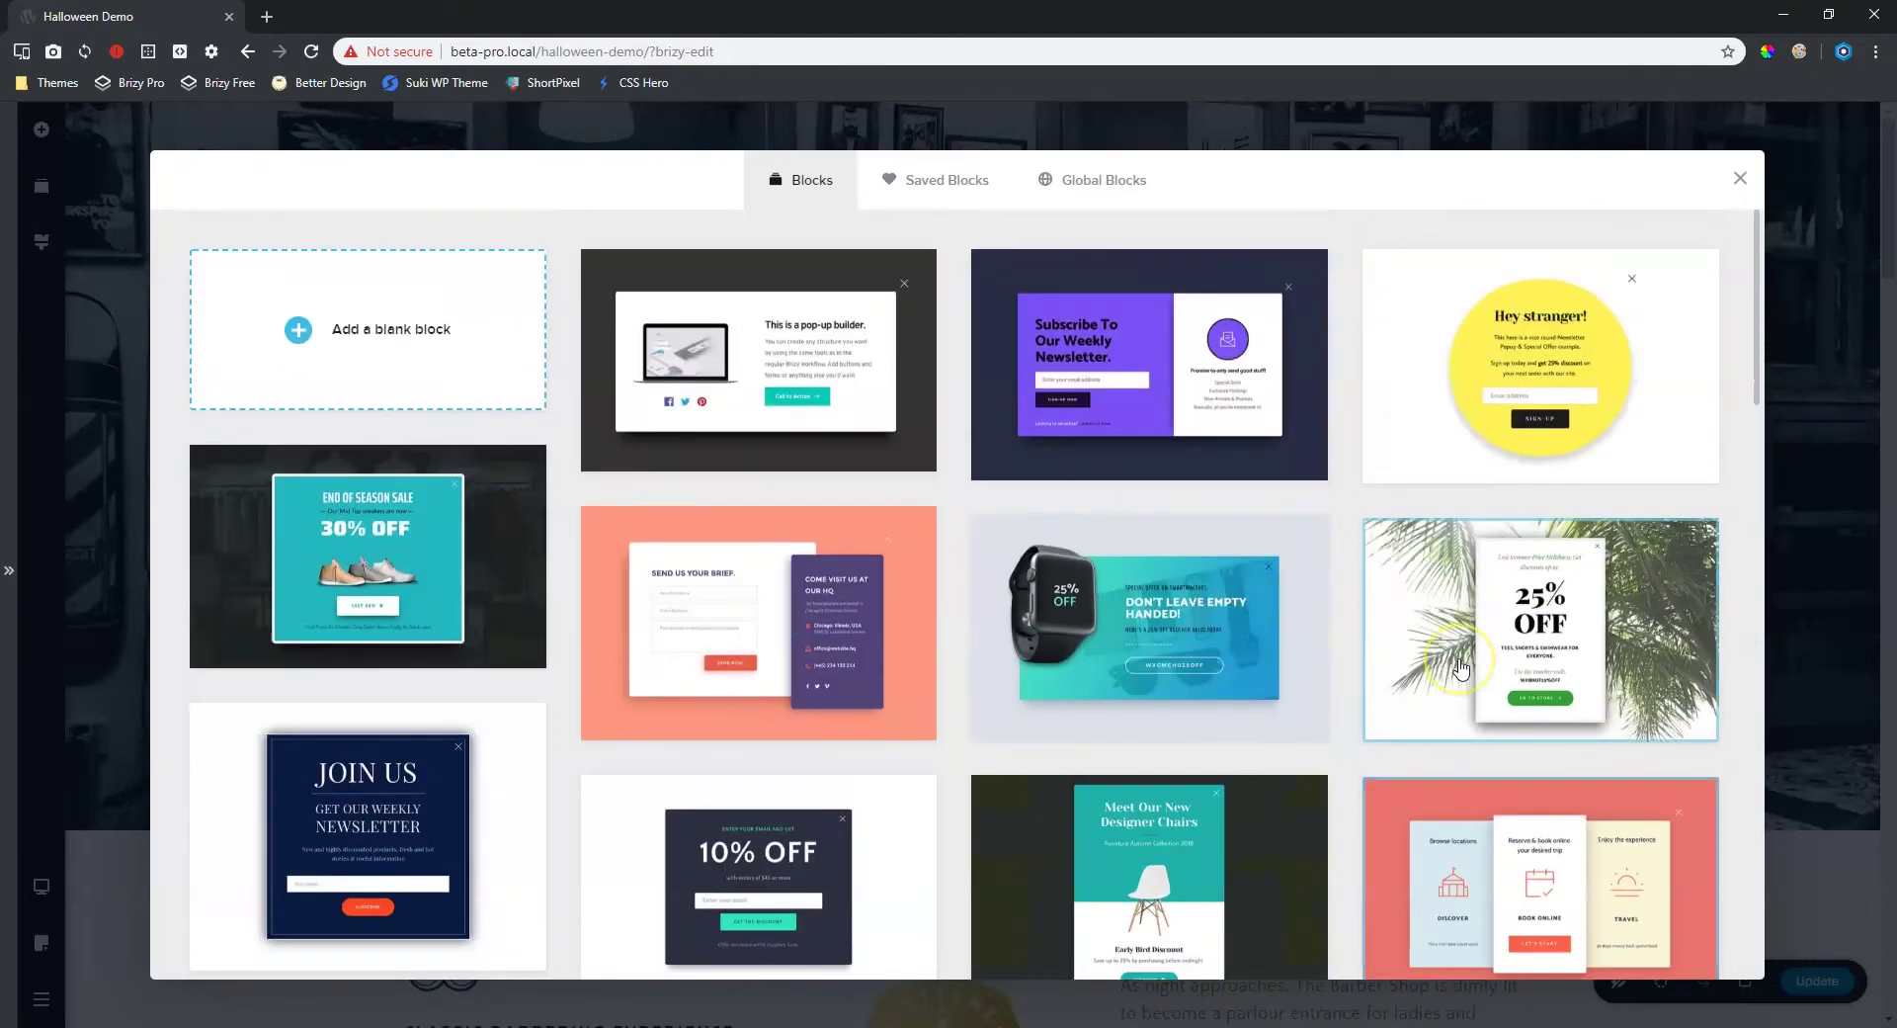
- Assign a blank block as the Book Now button's popup and open it for editing
left_click(1138, 482)
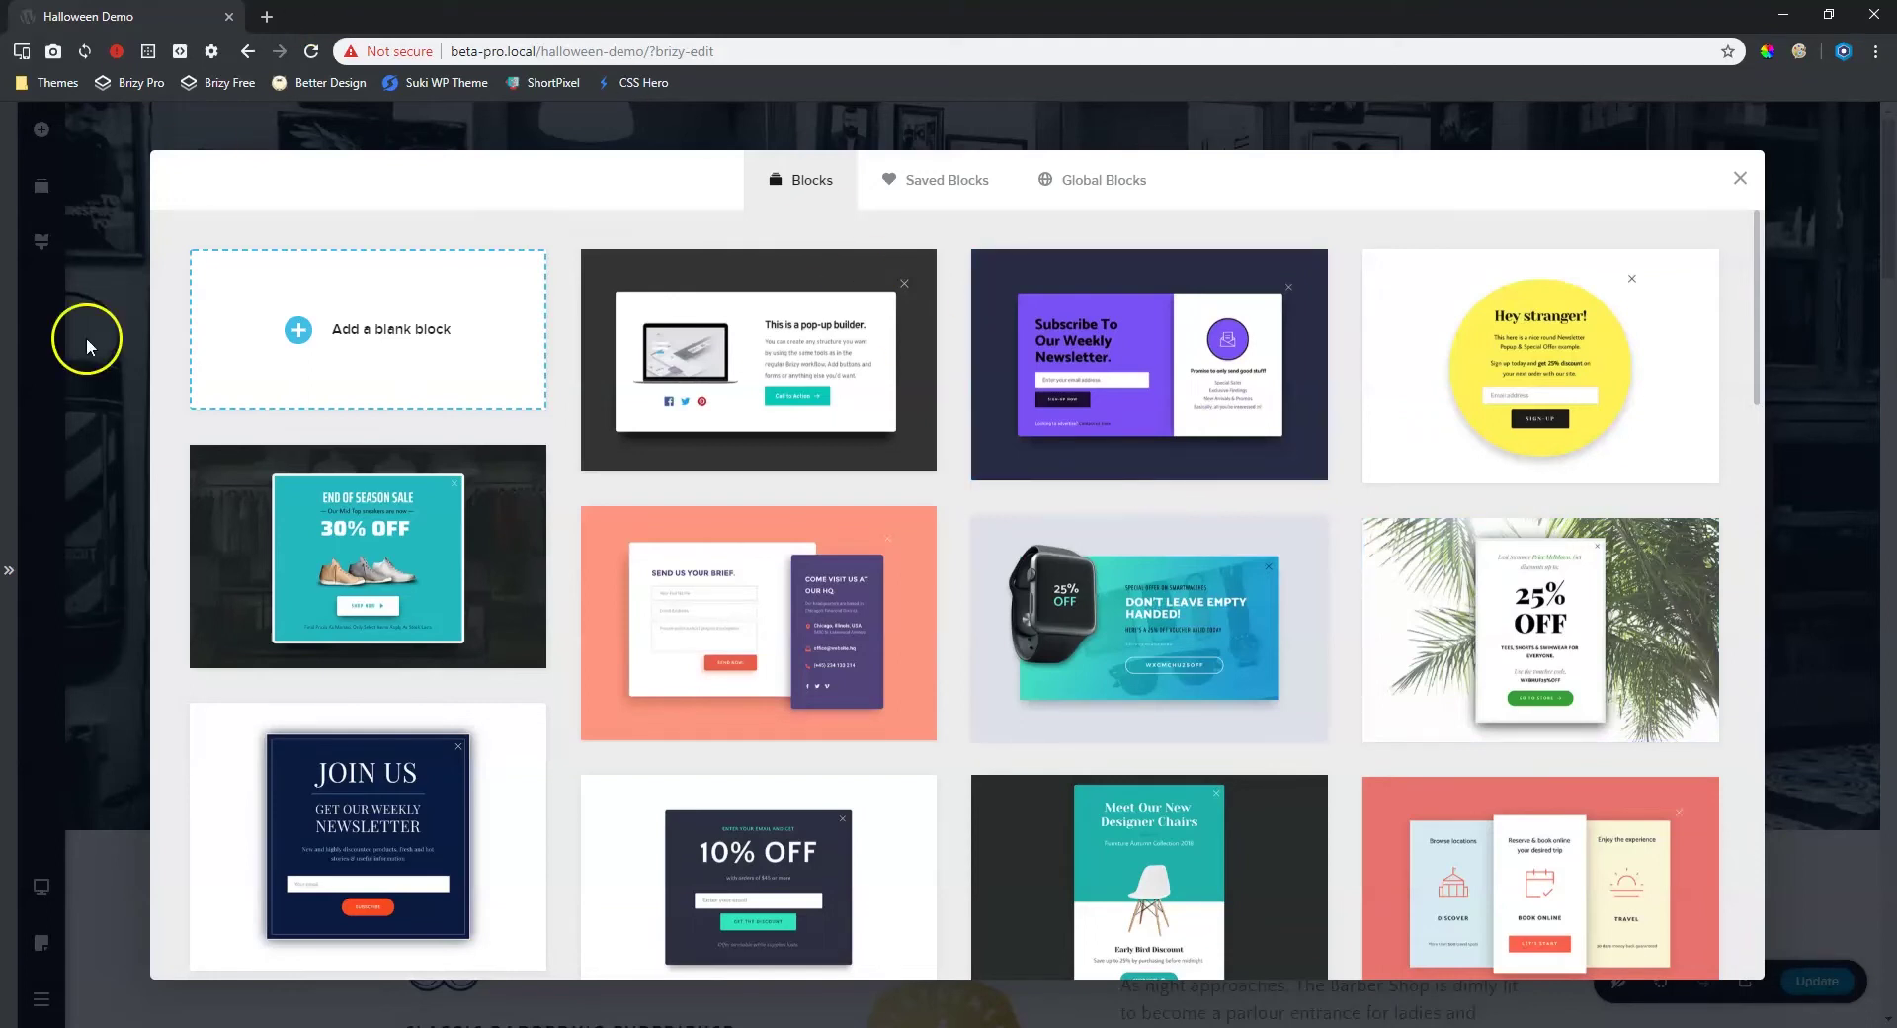
left_click(372, 339)
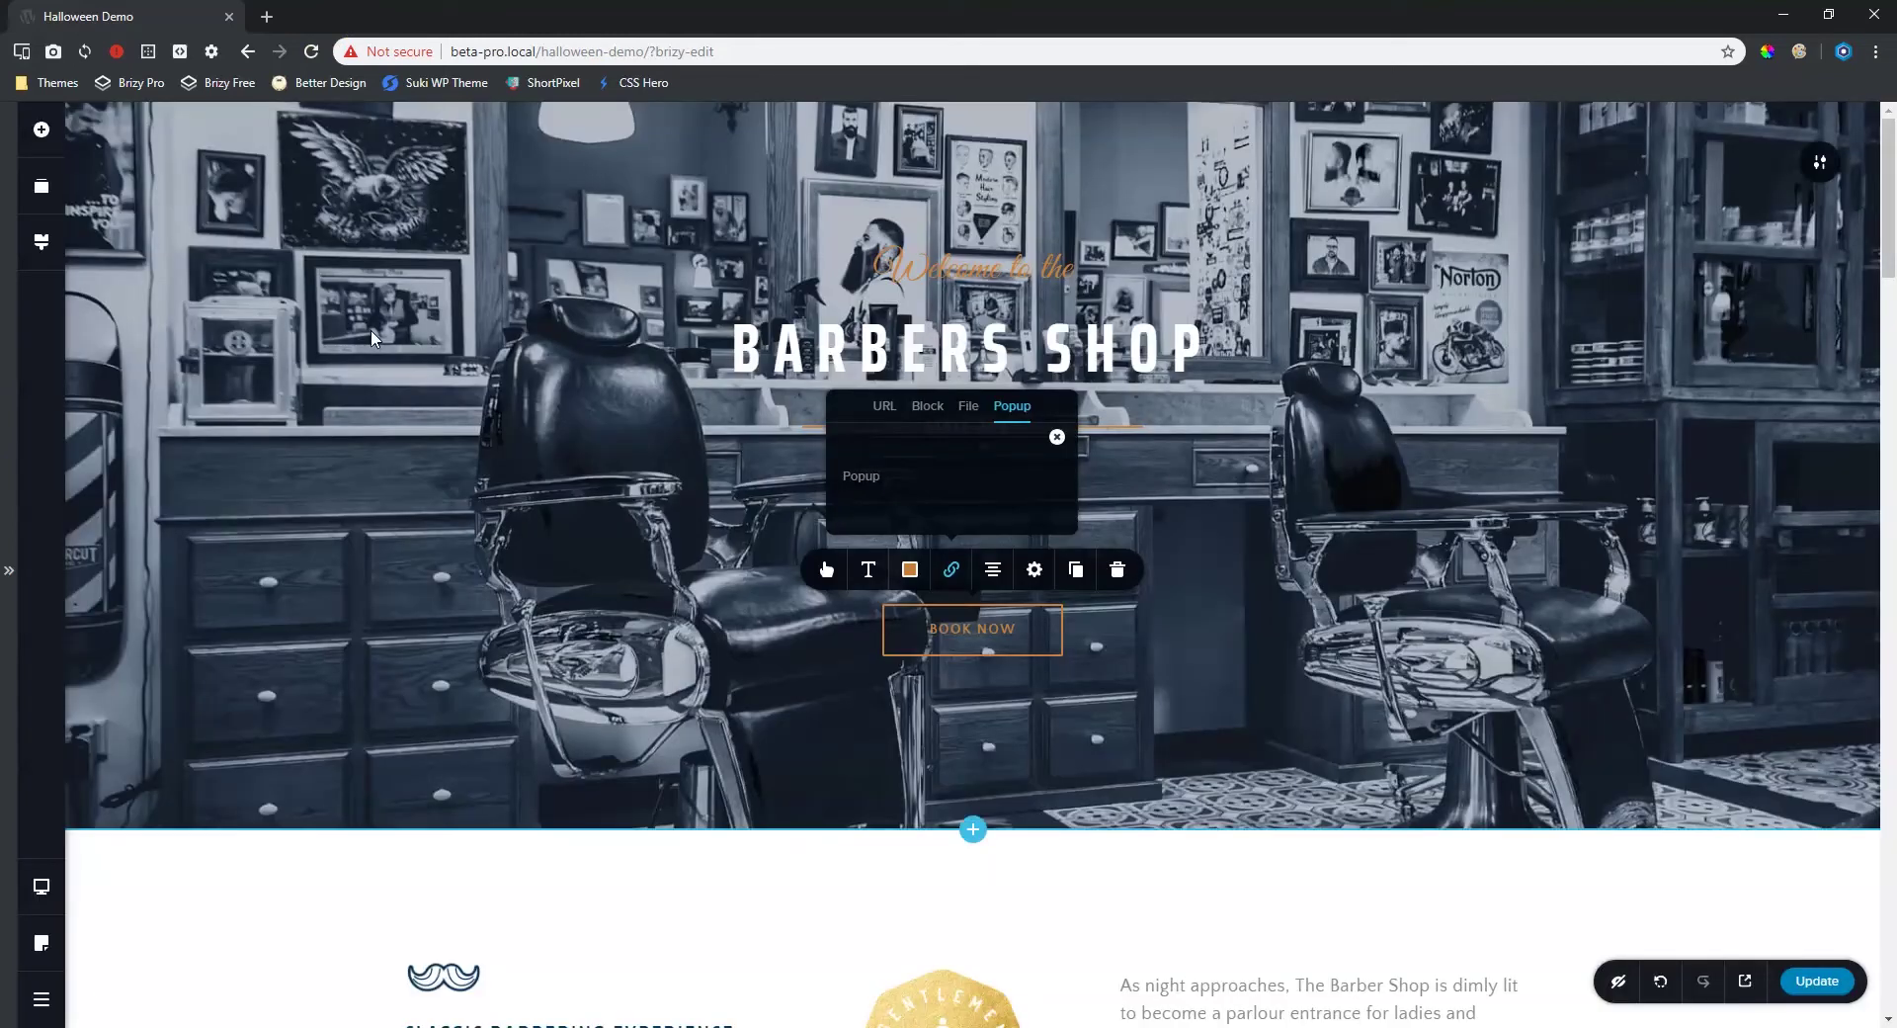
left_click(952, 494)
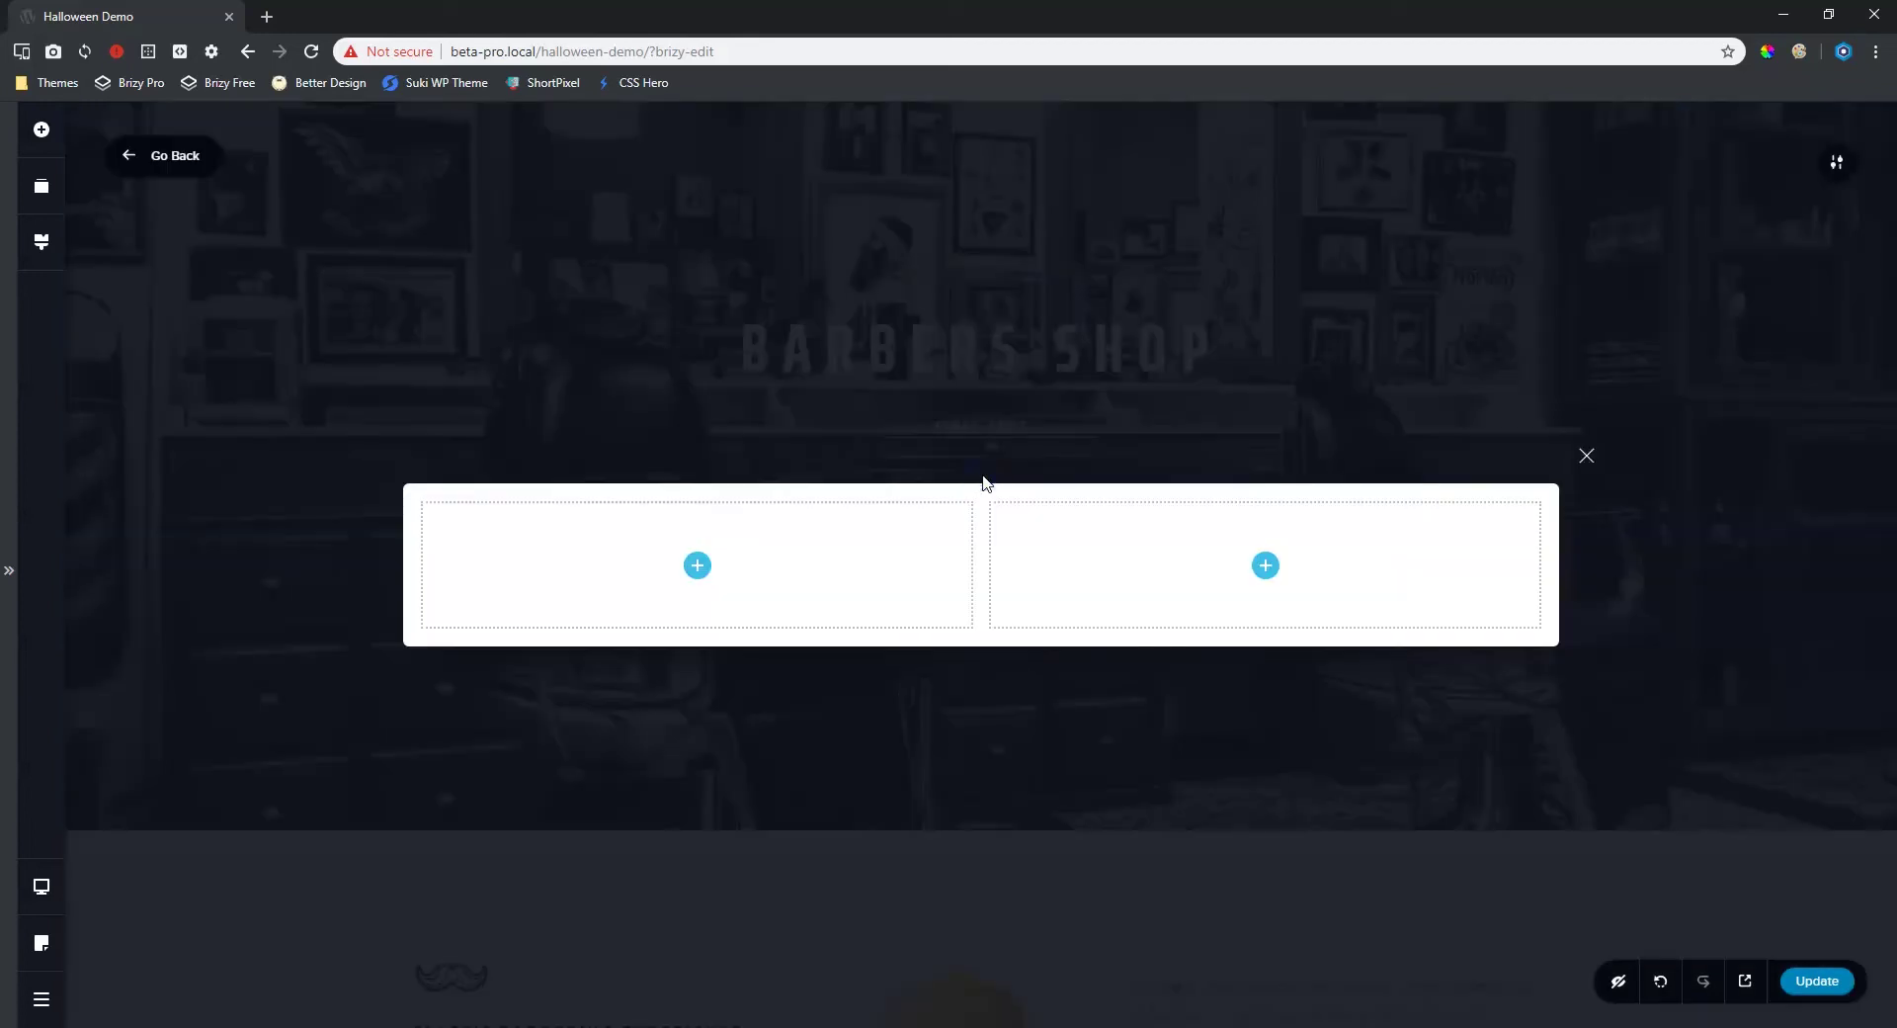
- Delete one of the popup's two columns so a single full-width column is left
right_click(870, 565)
mouse_move(901, 841)
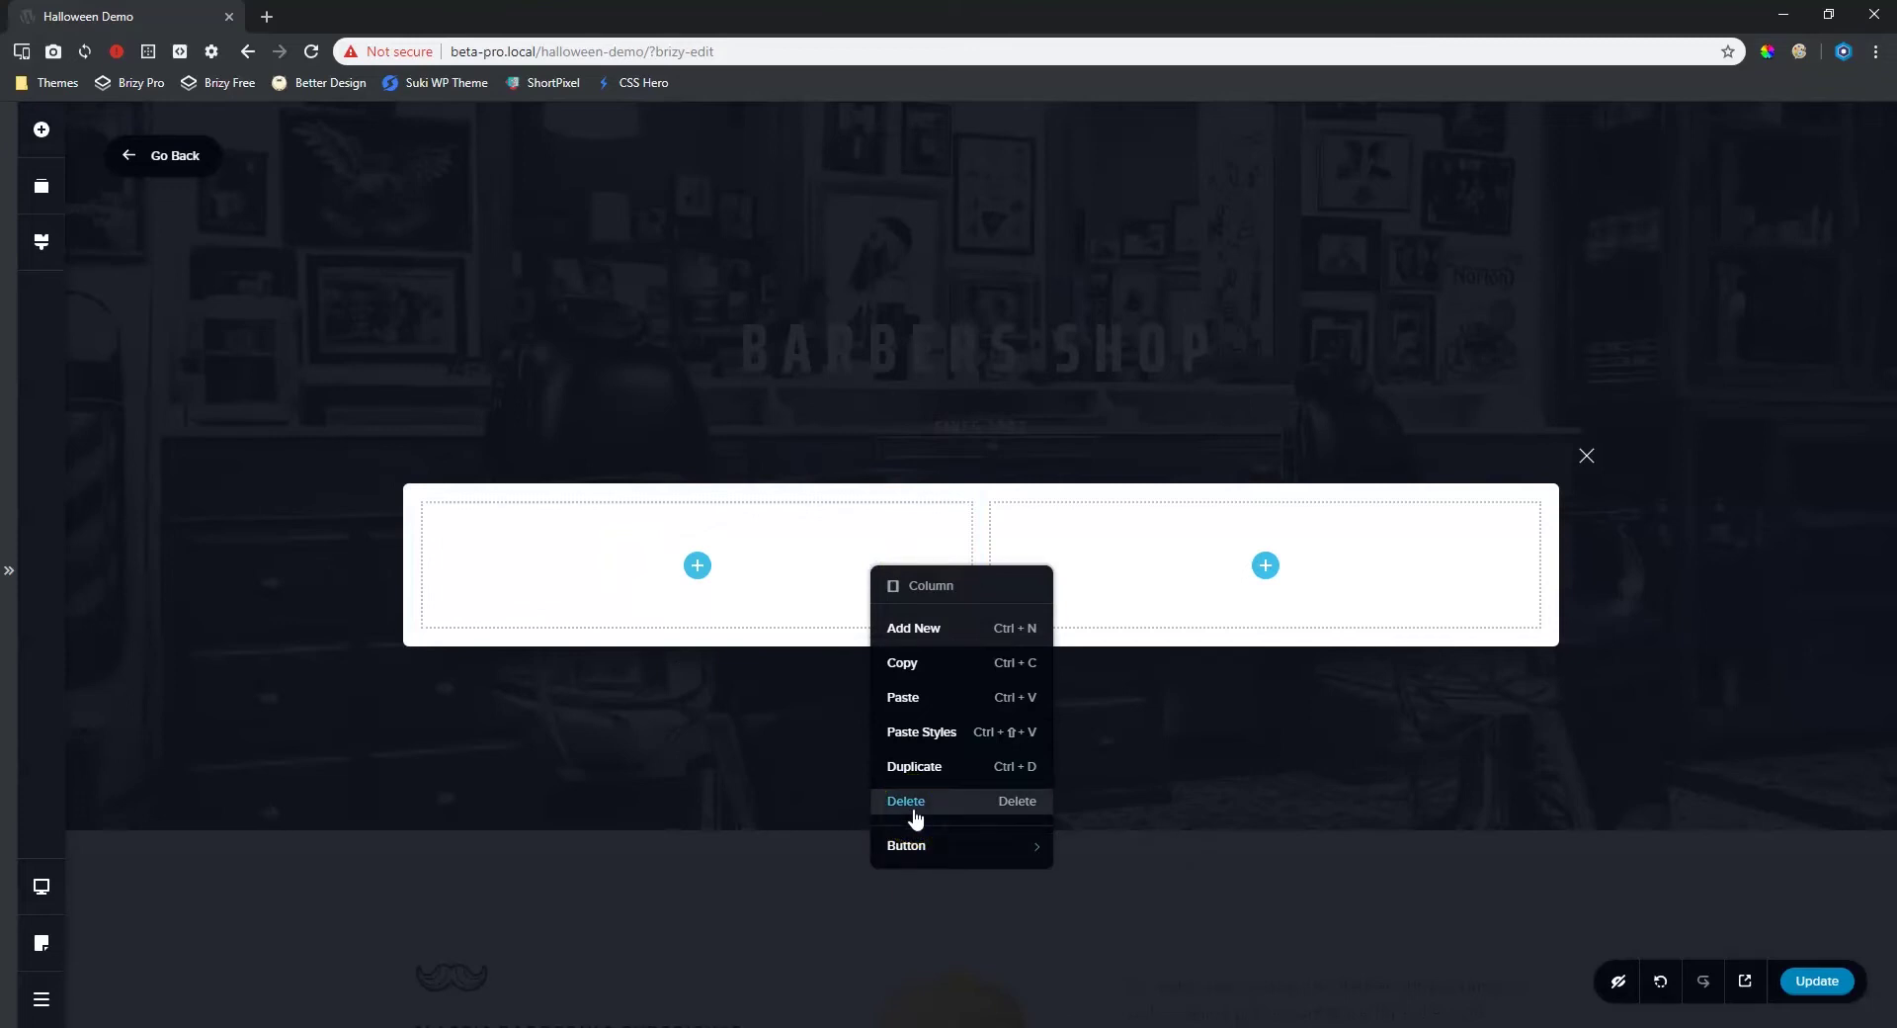
left_click(914, 806)
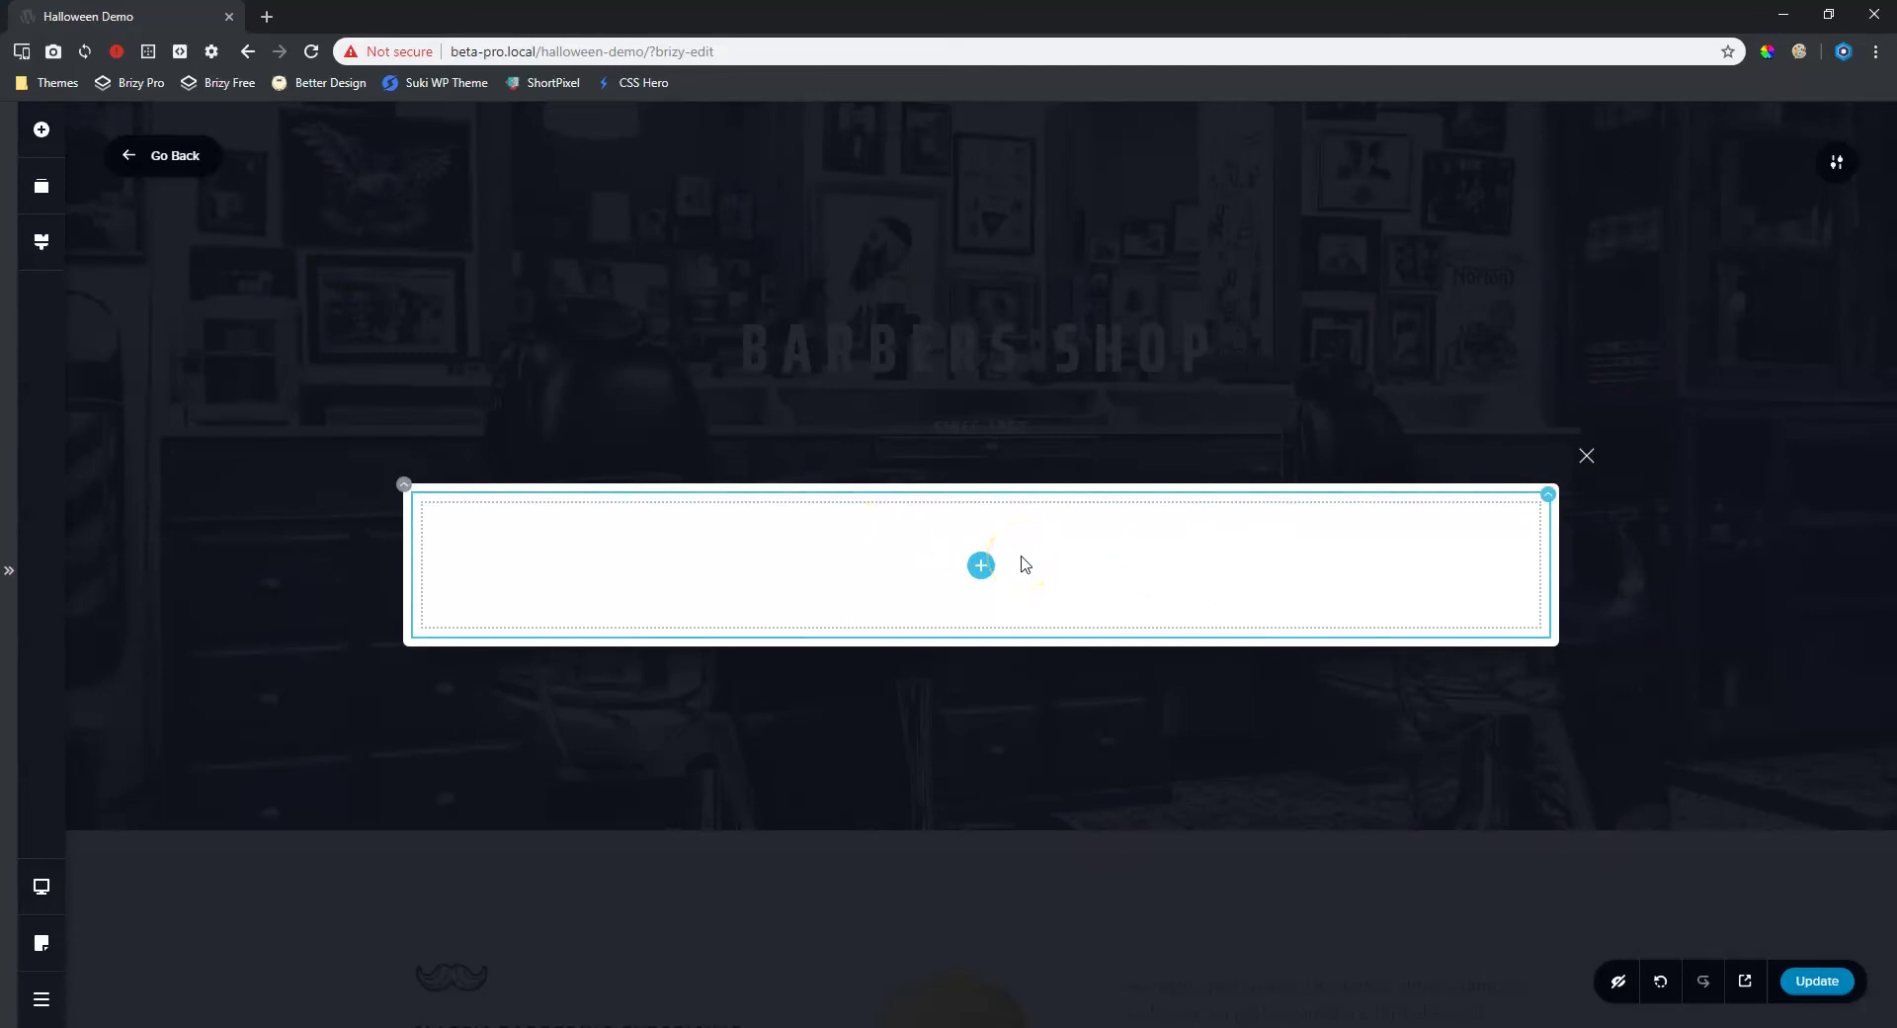
- Set the popup block's background image to the orange spiders-and-bats picture from the media library
left_click(403, 486)
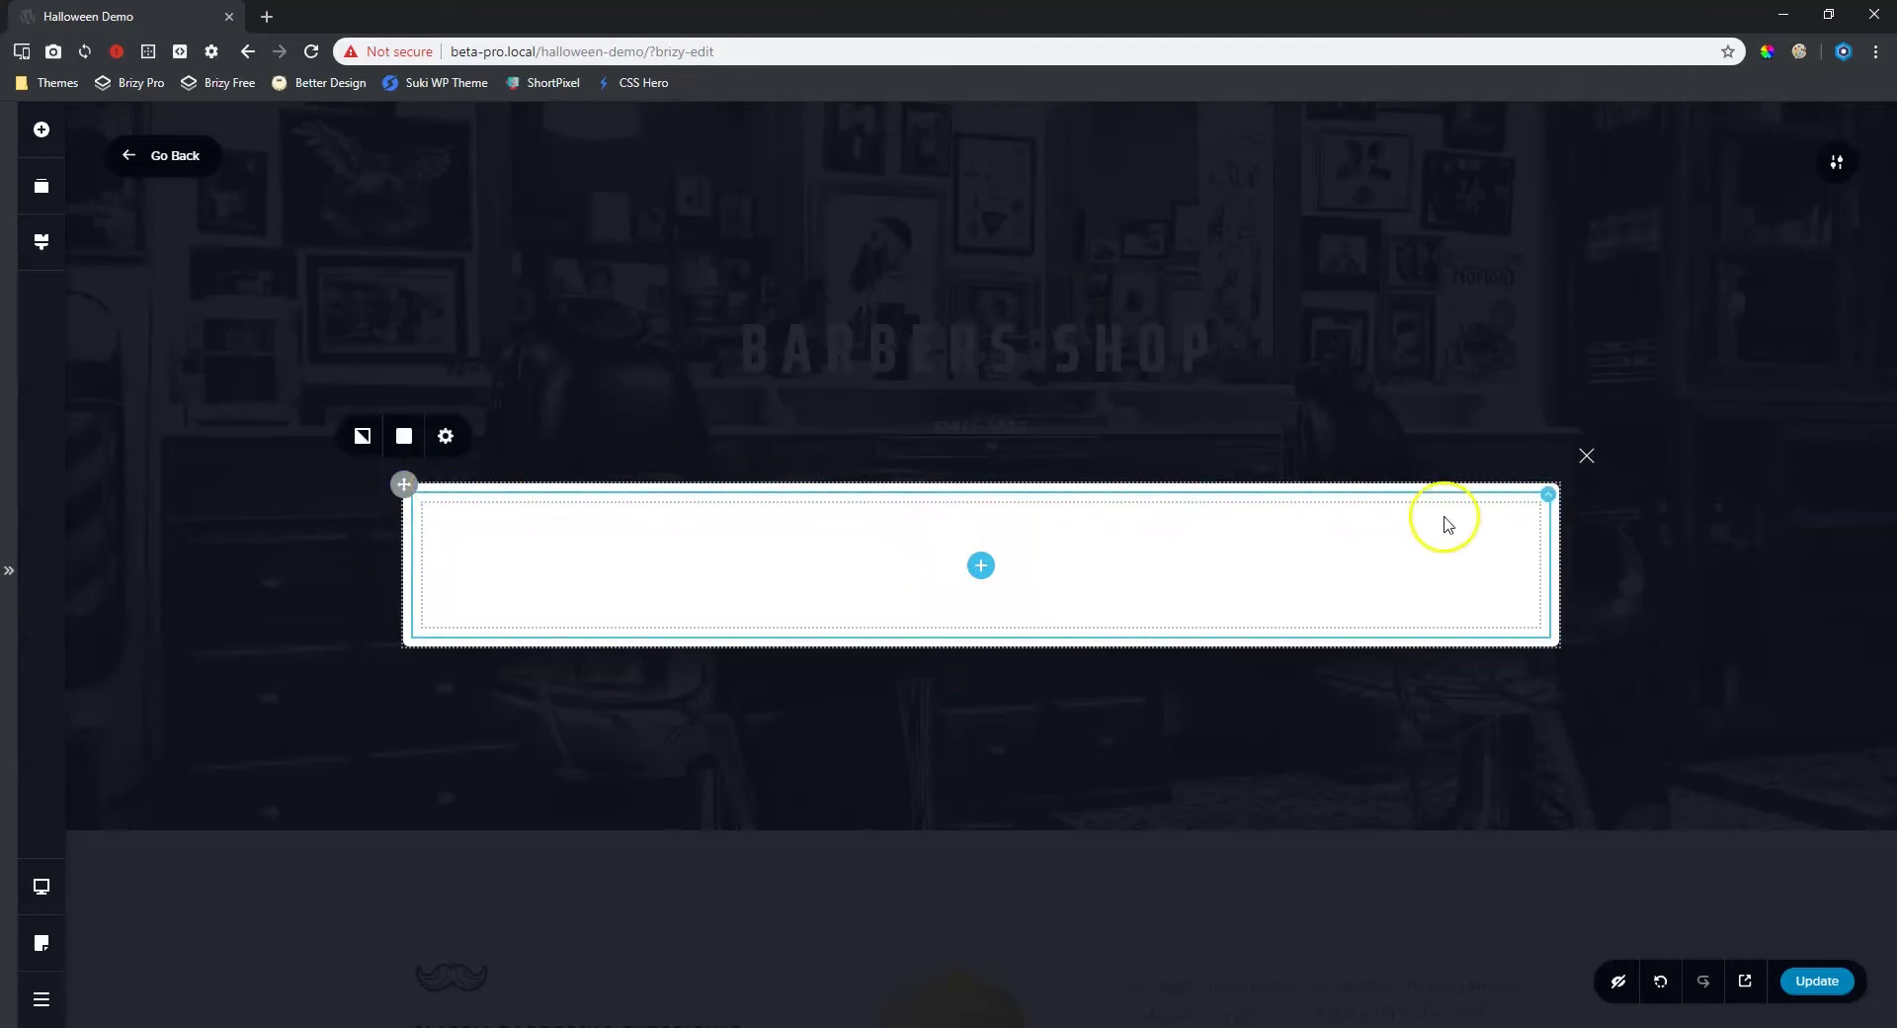
left_click(361, 440)
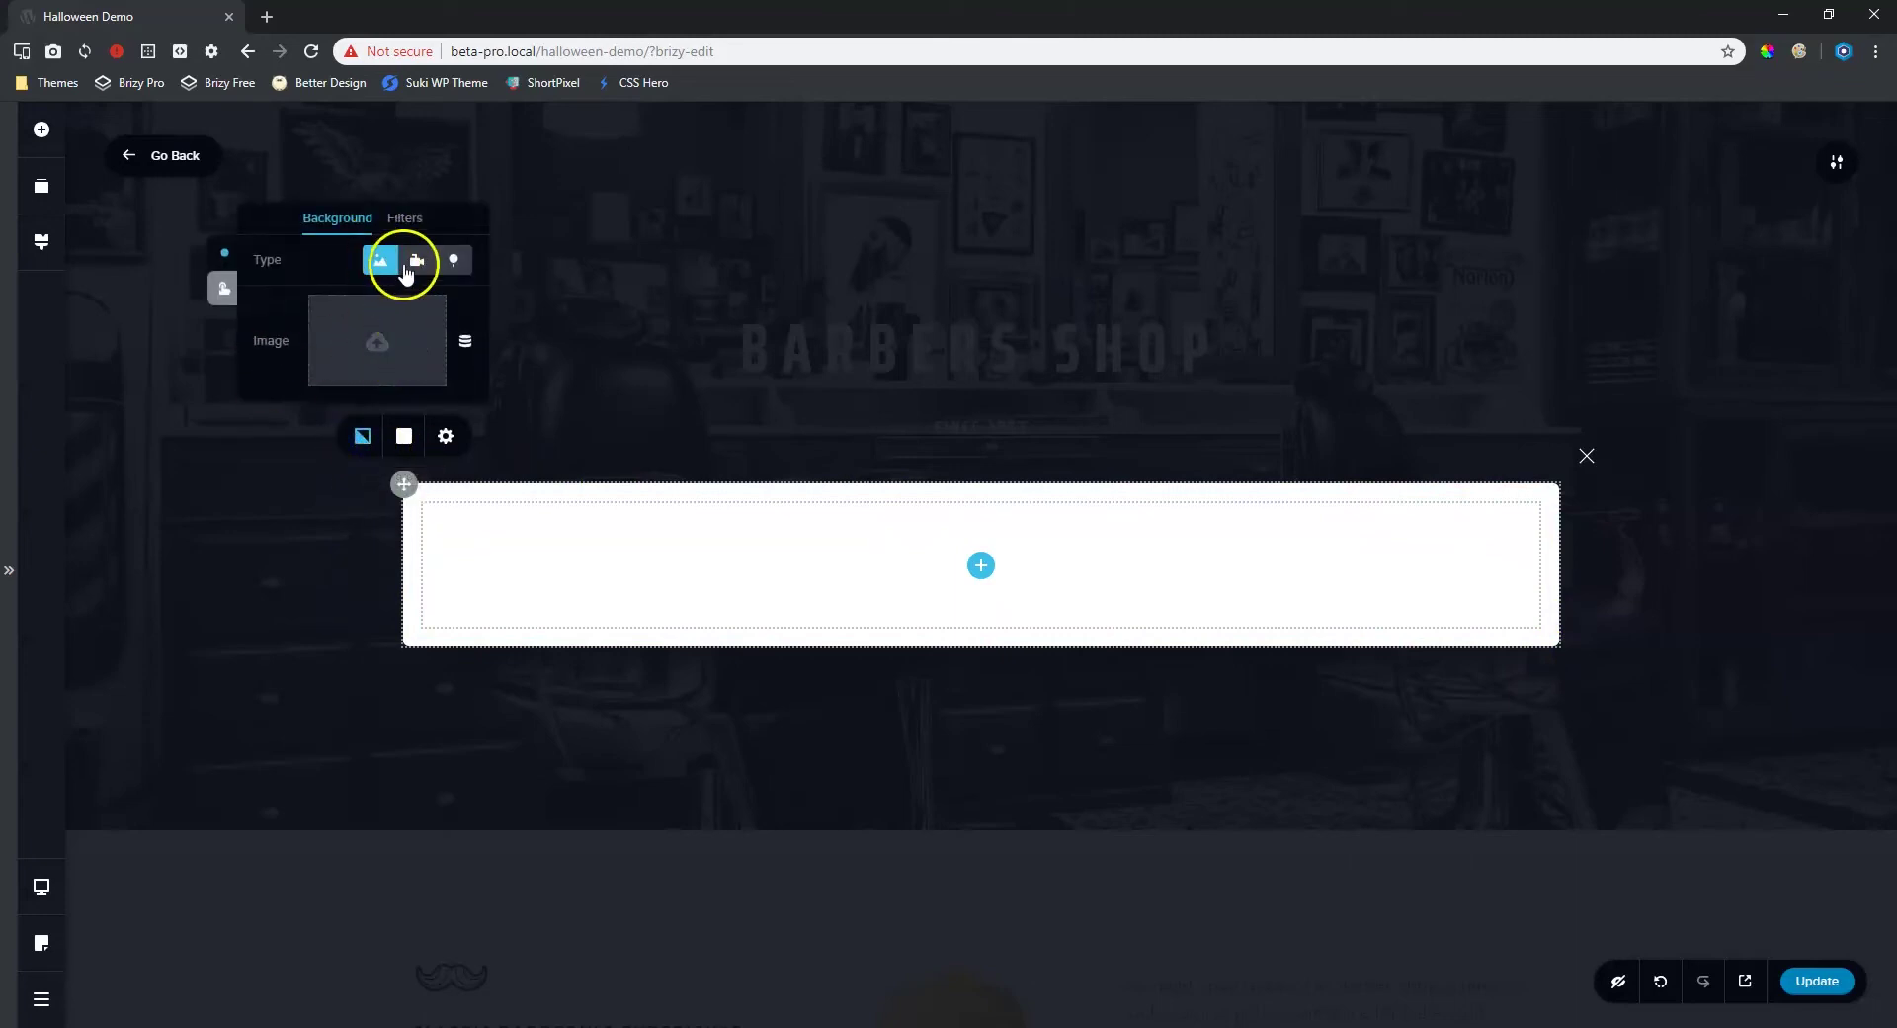
left_click(395, 353)
left_click(294, 201)
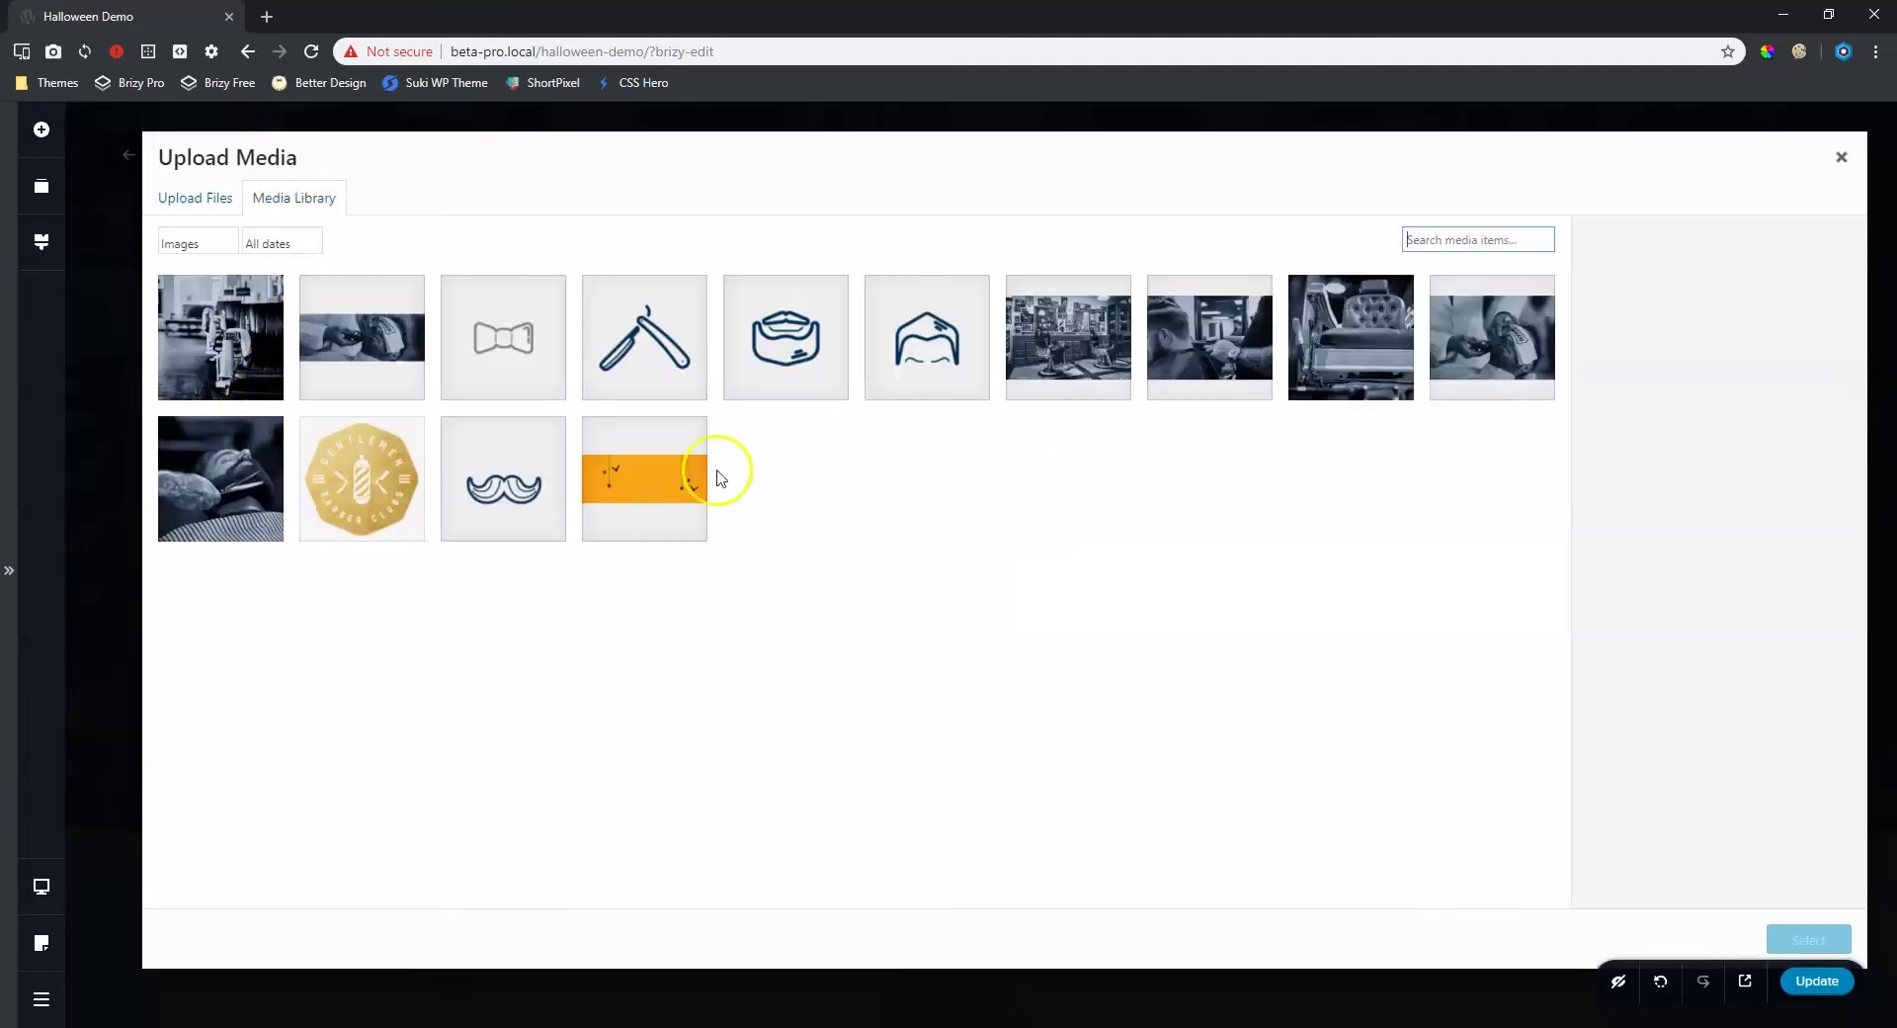
left_click(706, 478)
left_click(1822, 939)
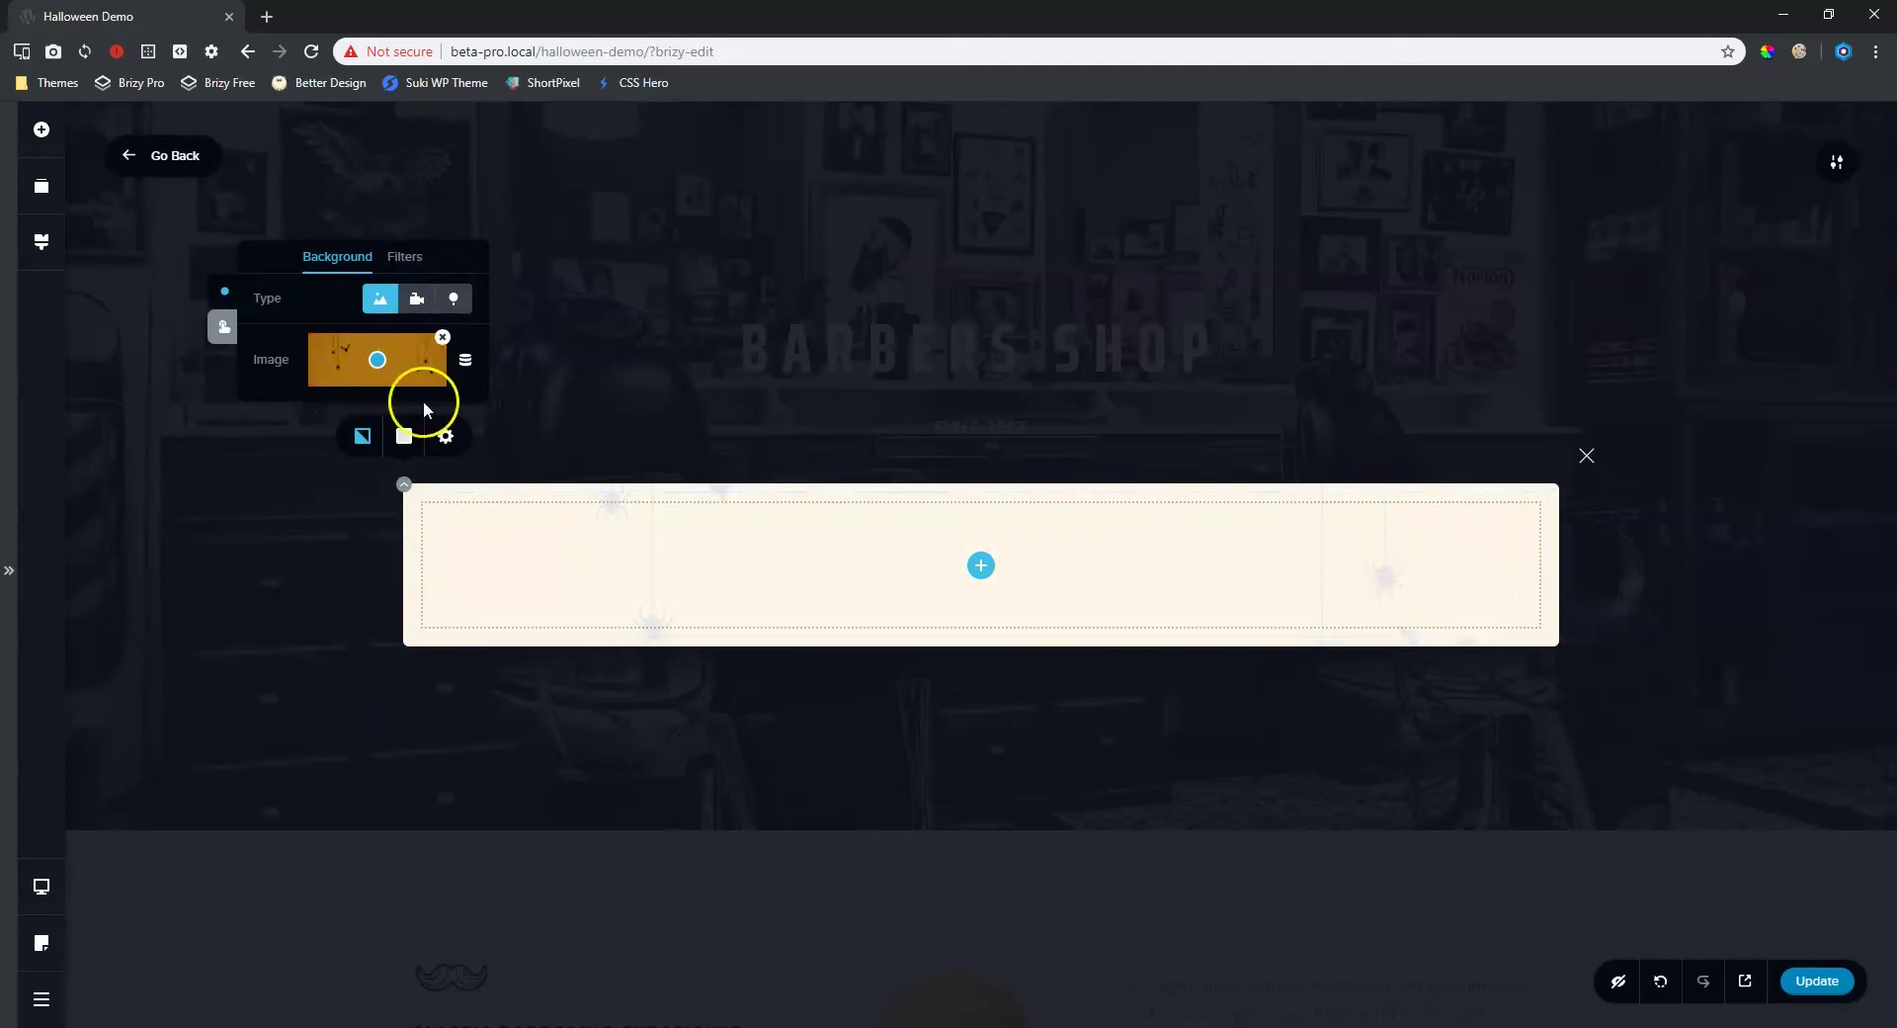
- Reduce the opacity of the popup block's white overlay to 0%
left_click(404, 436)
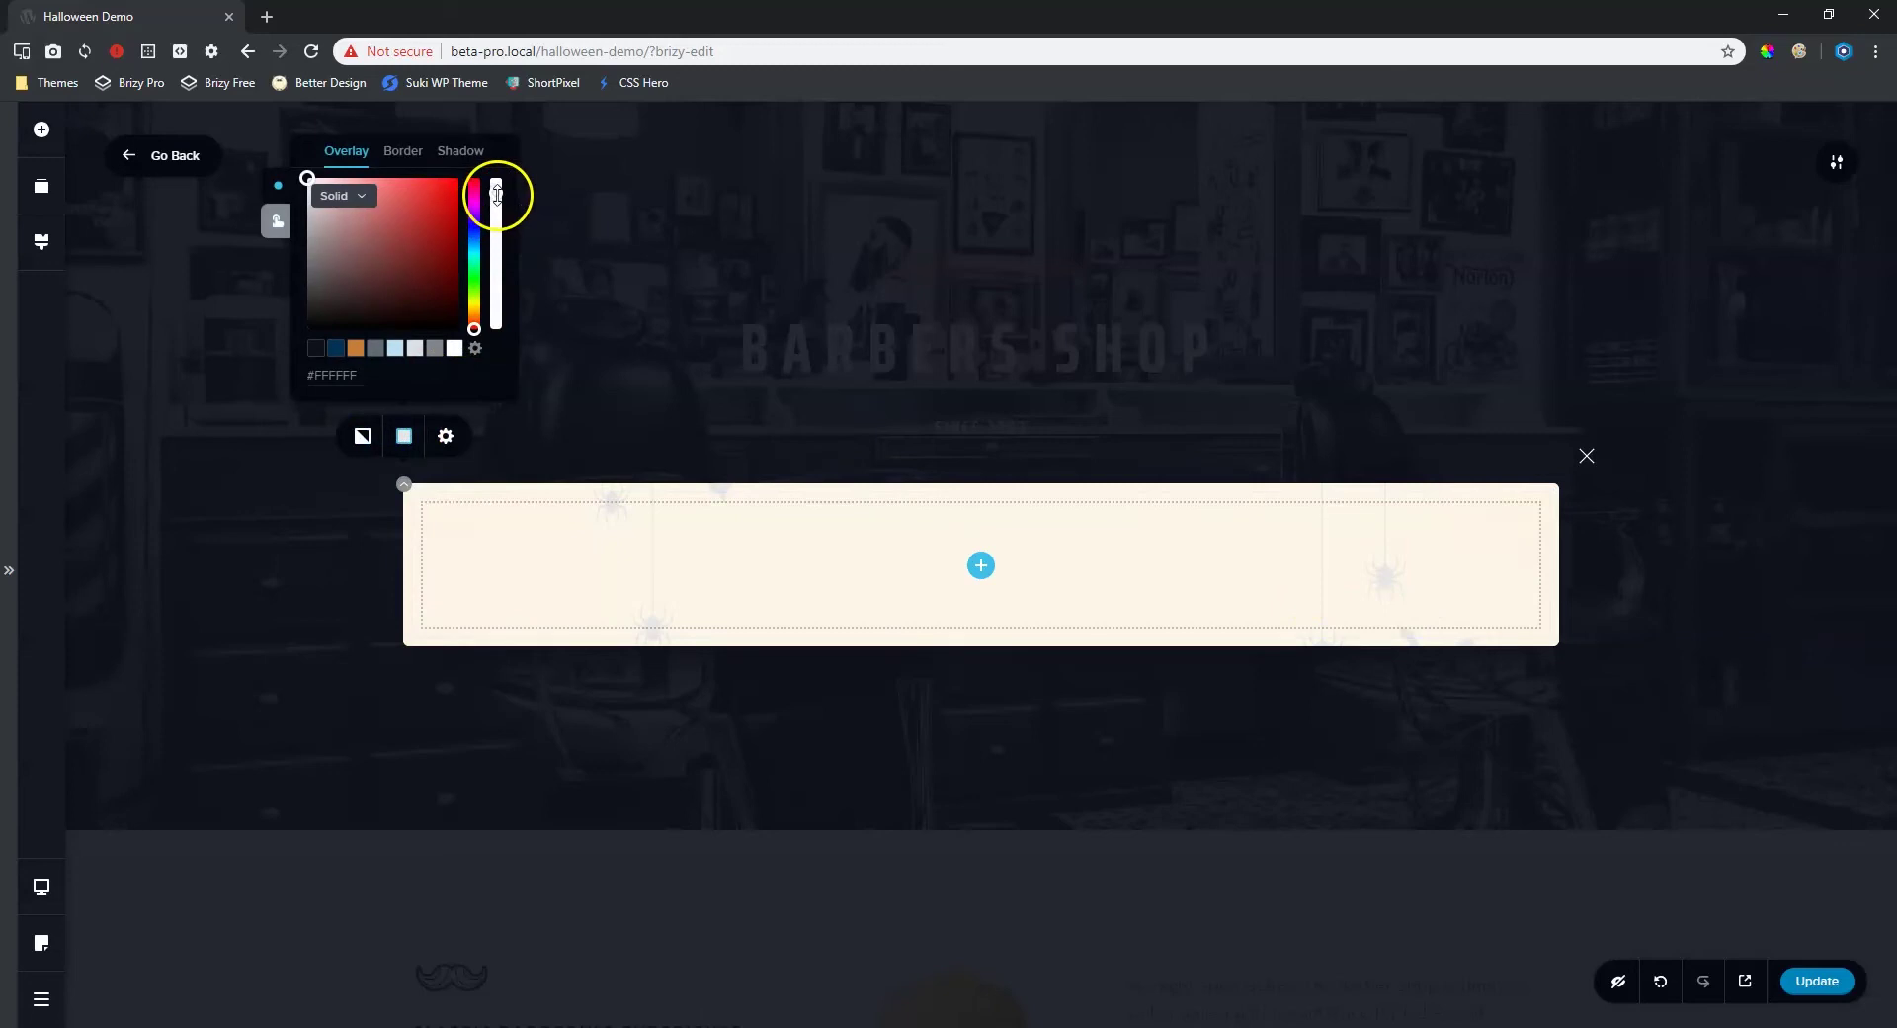
left_click_drag(497, 194, 497, 383)
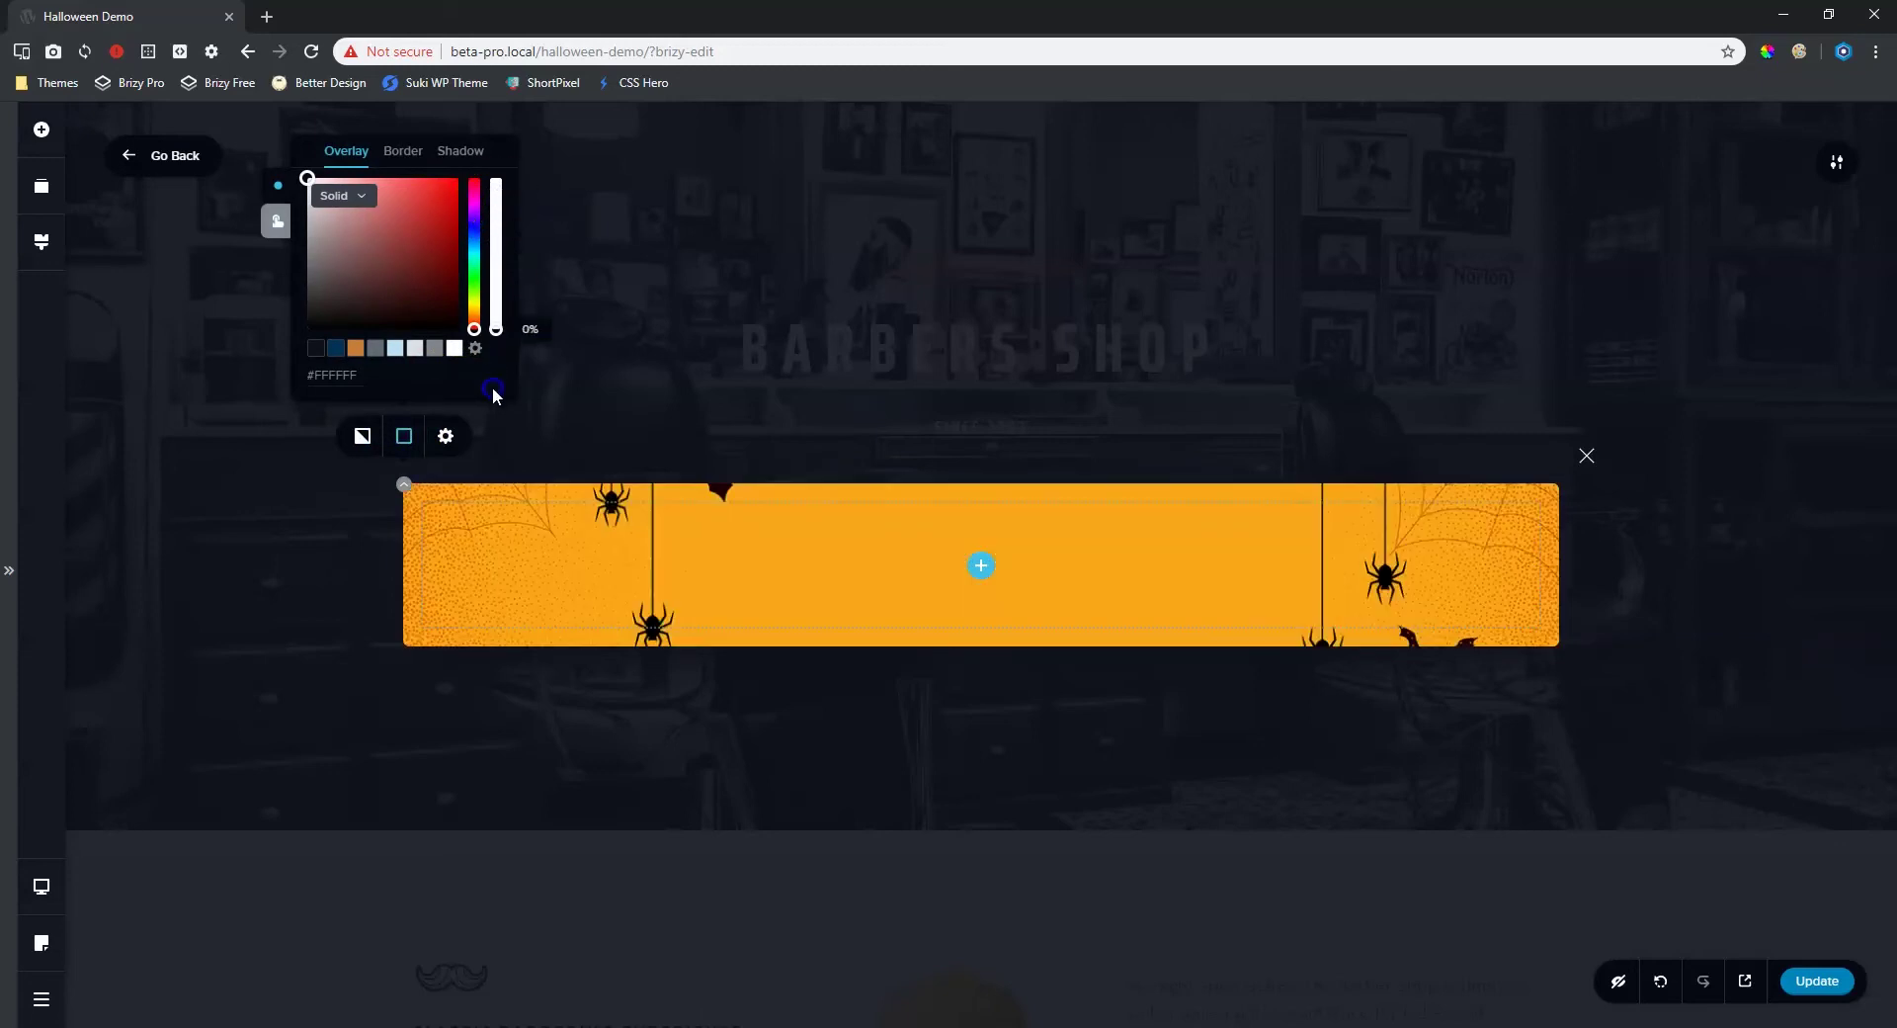
left_click(682, 512)
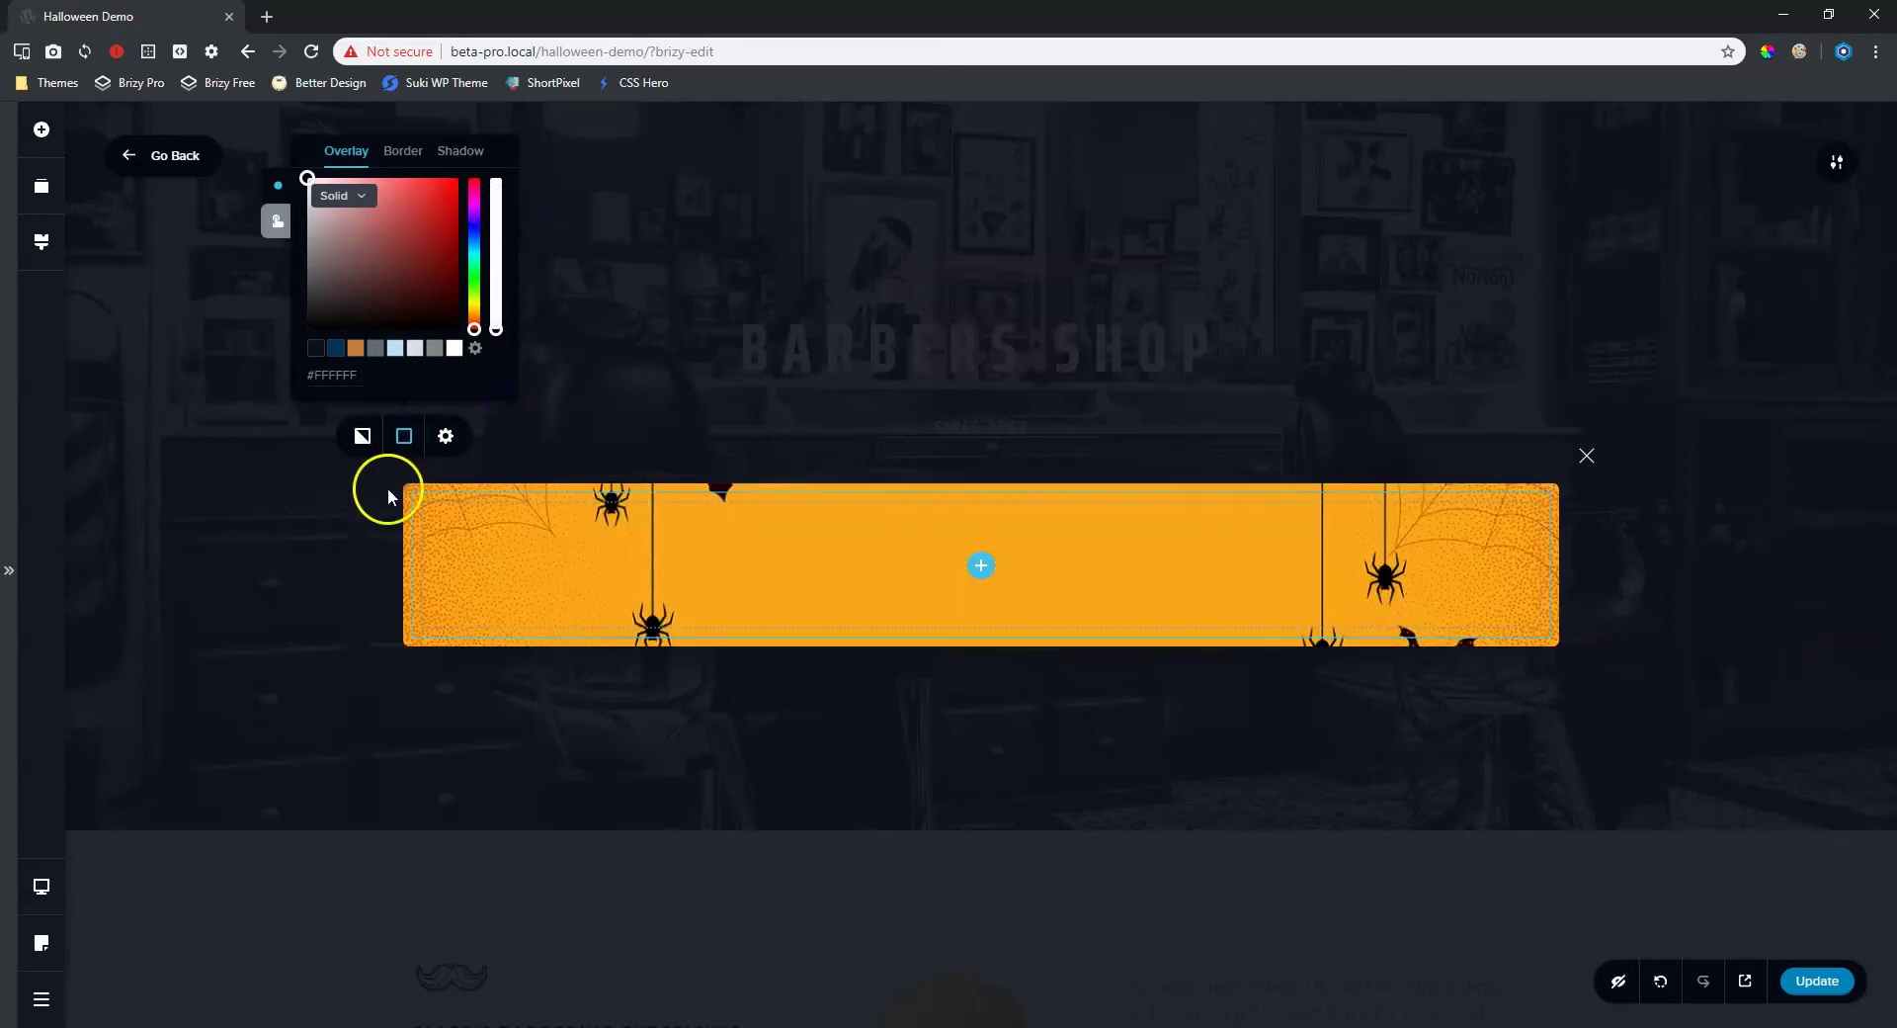
left_click(361, 438)
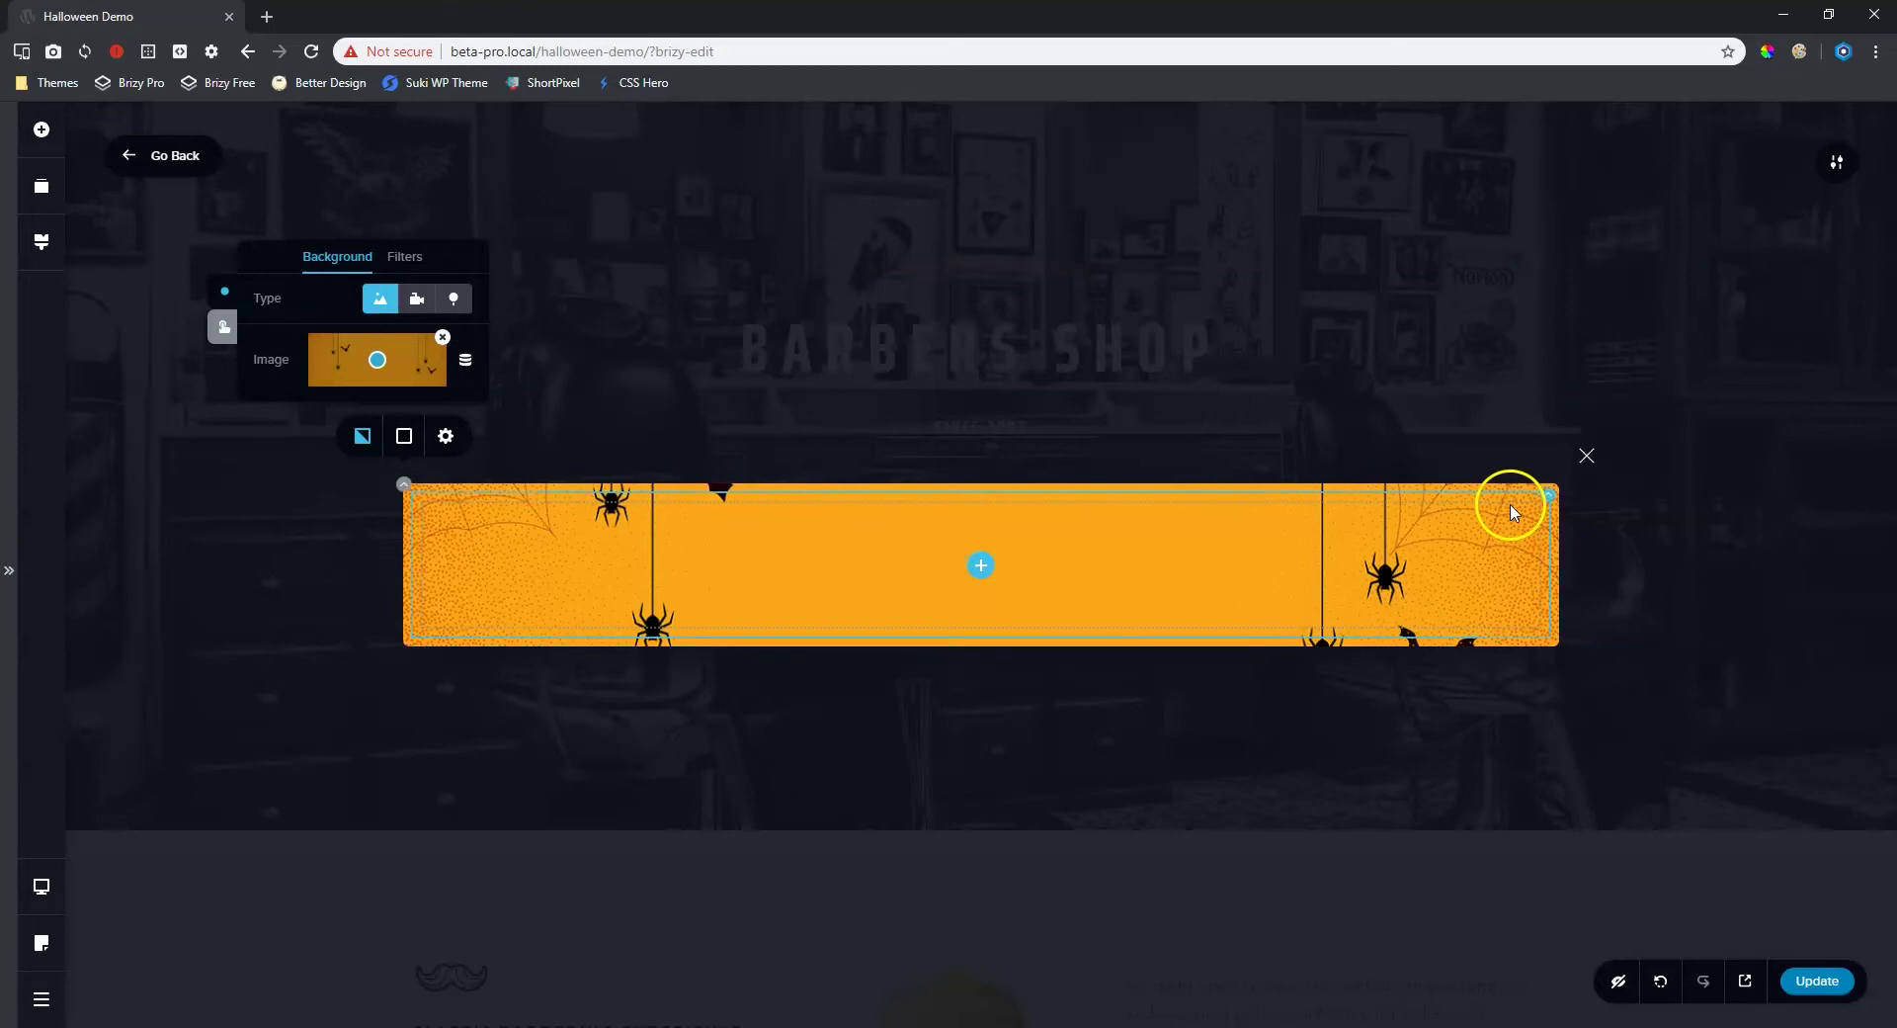
- Add a Spacer element inside the popup's column and stretch it to expose more of the background image
left_click(441, 440)
left_click(428, 387)
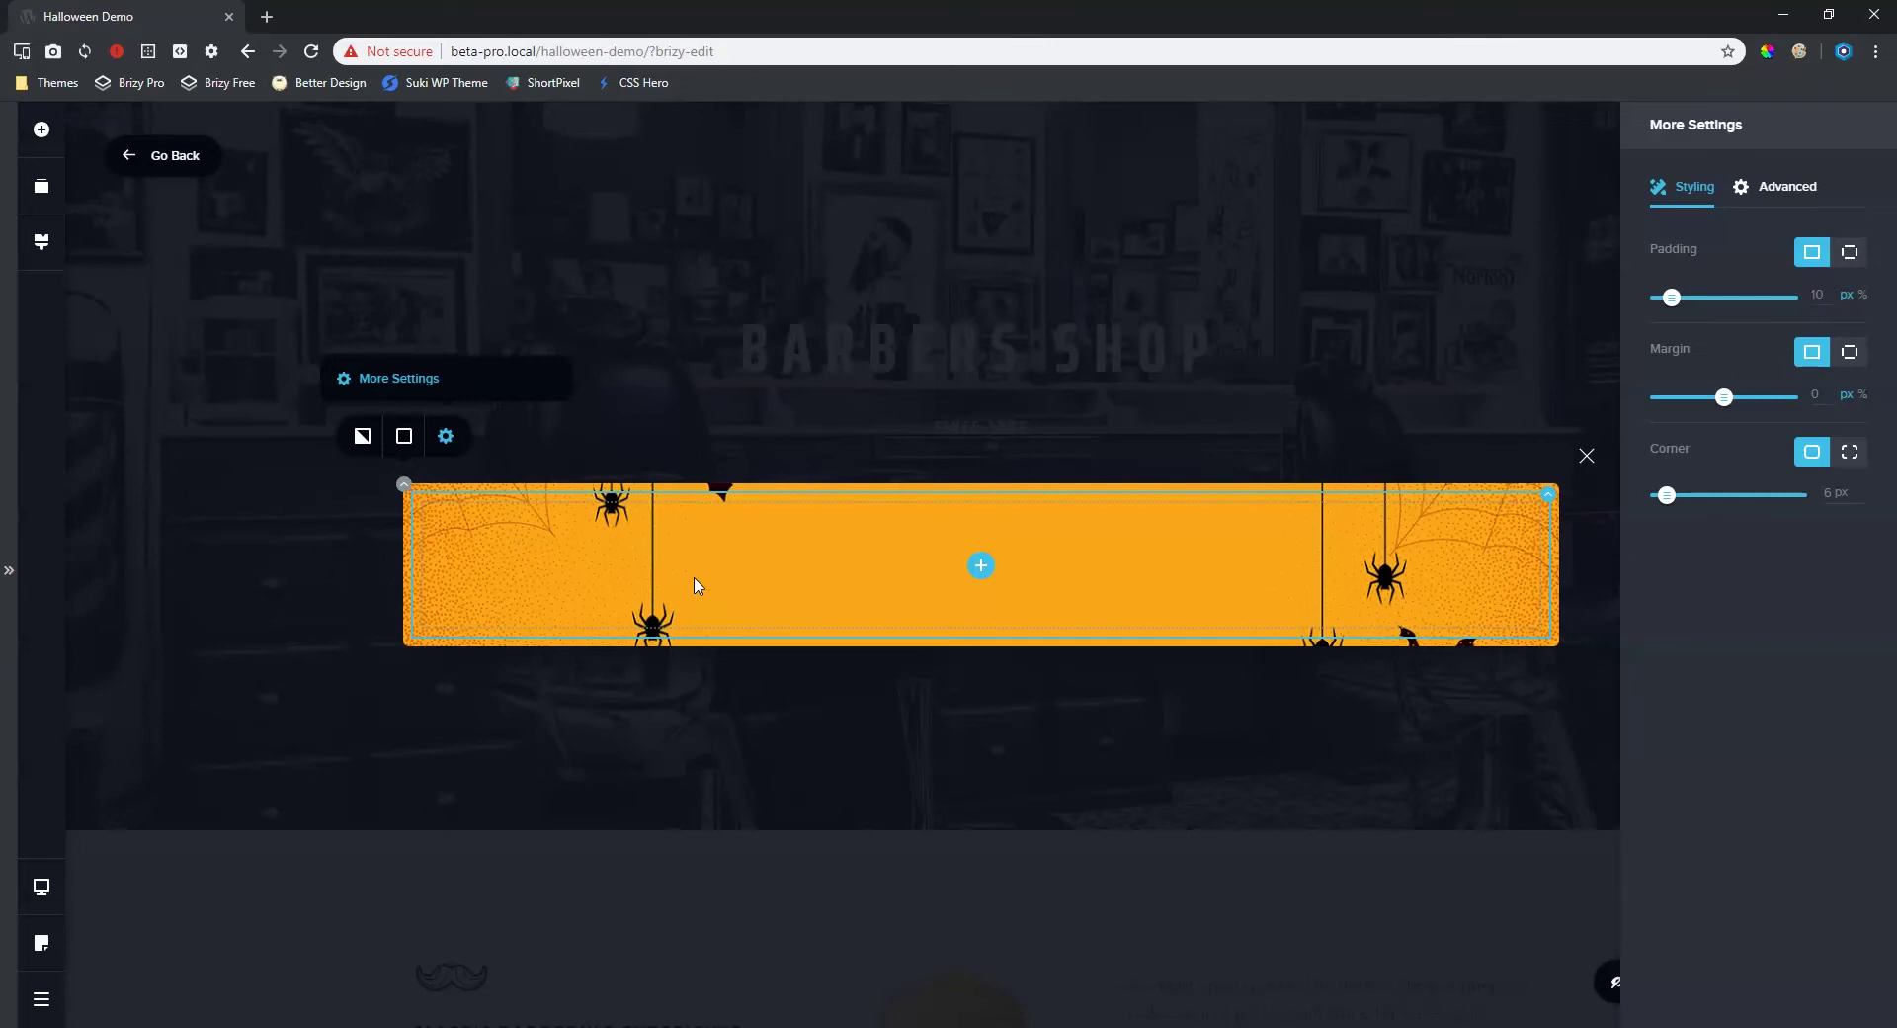
left_click(41, 128)
left_click_drag(269, 359, 992, 911)
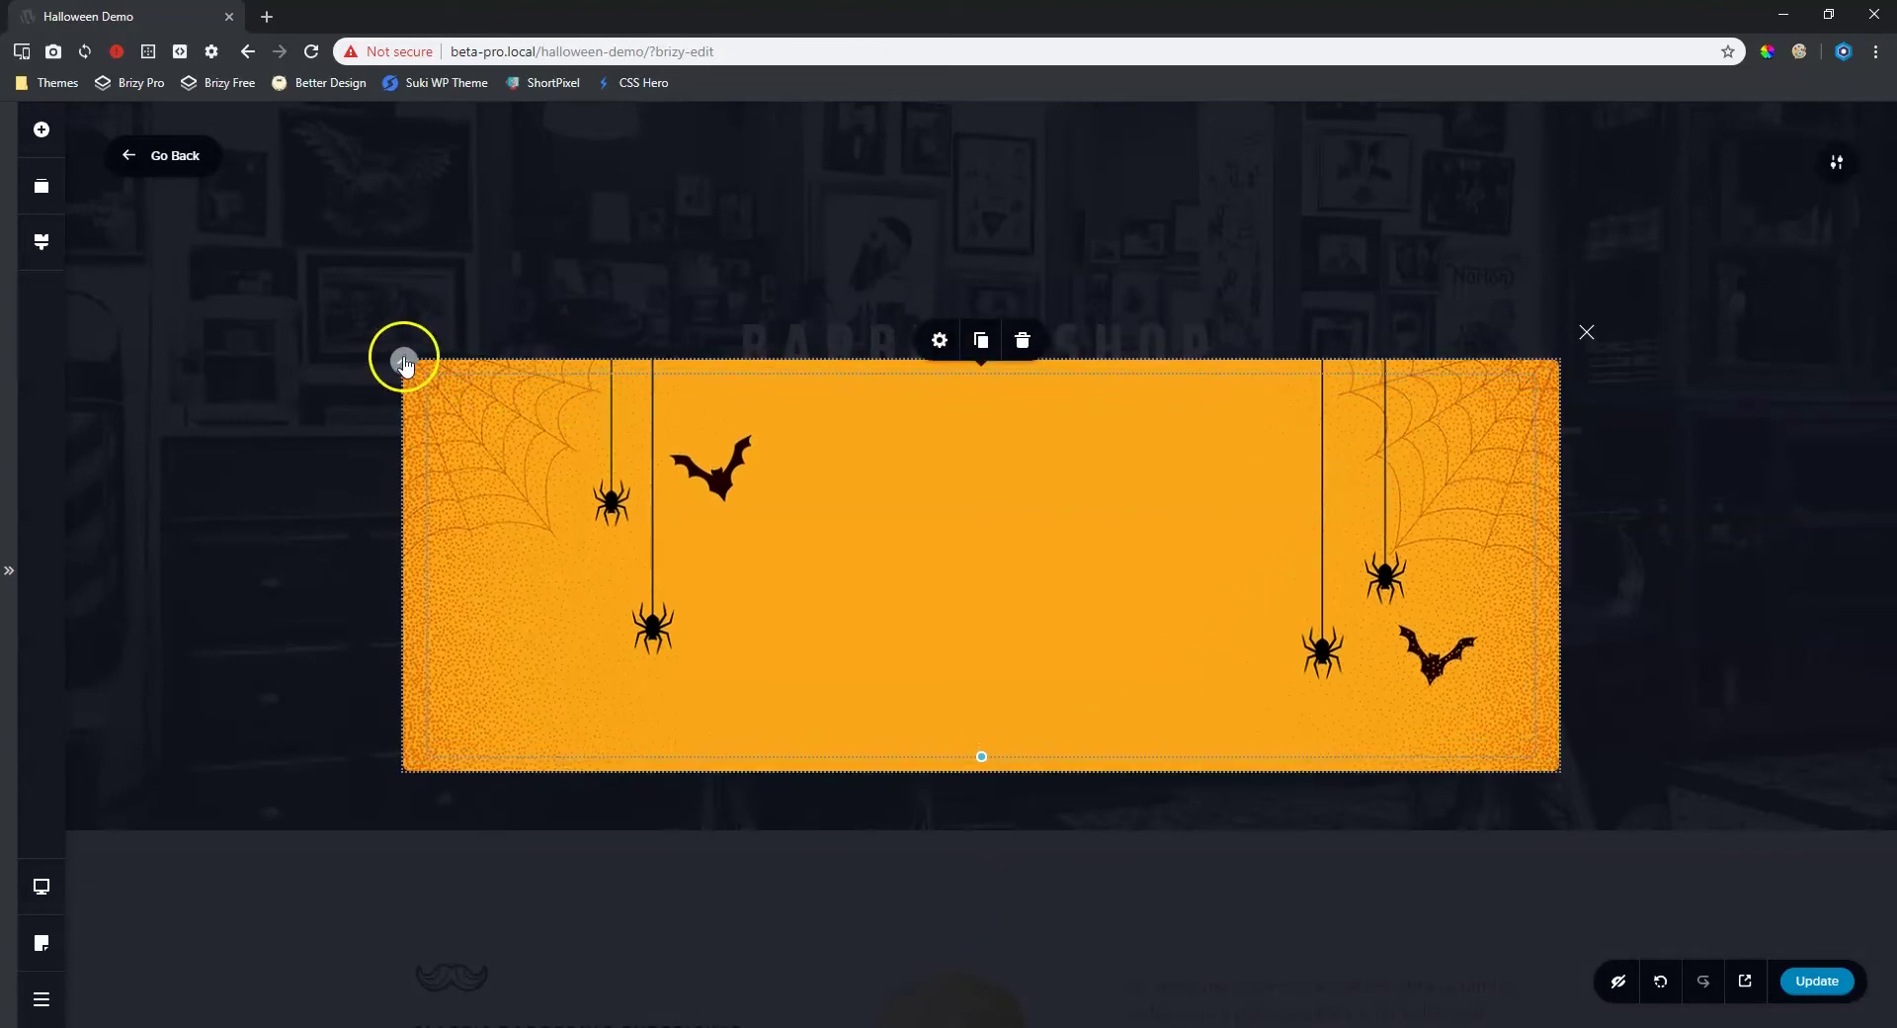
- Set the popup block's corner radius to 0 px
left_click(404, 362)
left_click(439, 317)
left_click(420, 261)
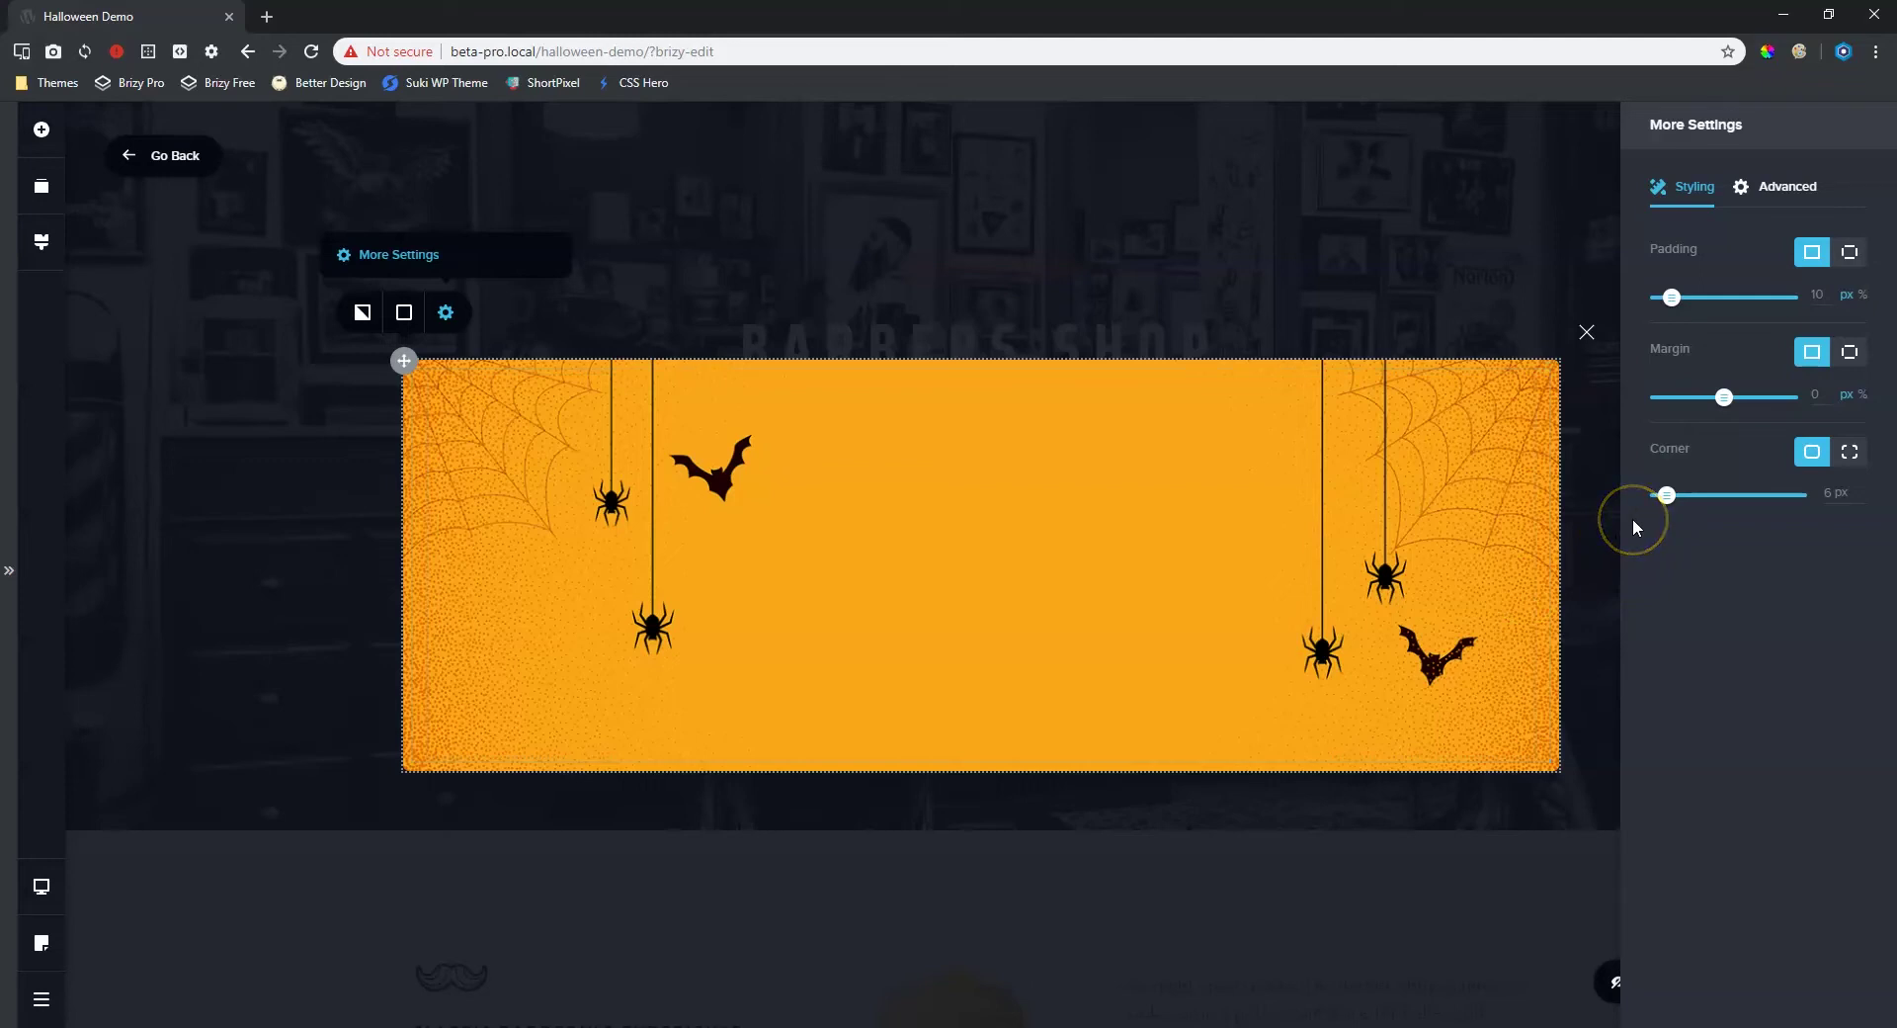
left_click(1667, 497)
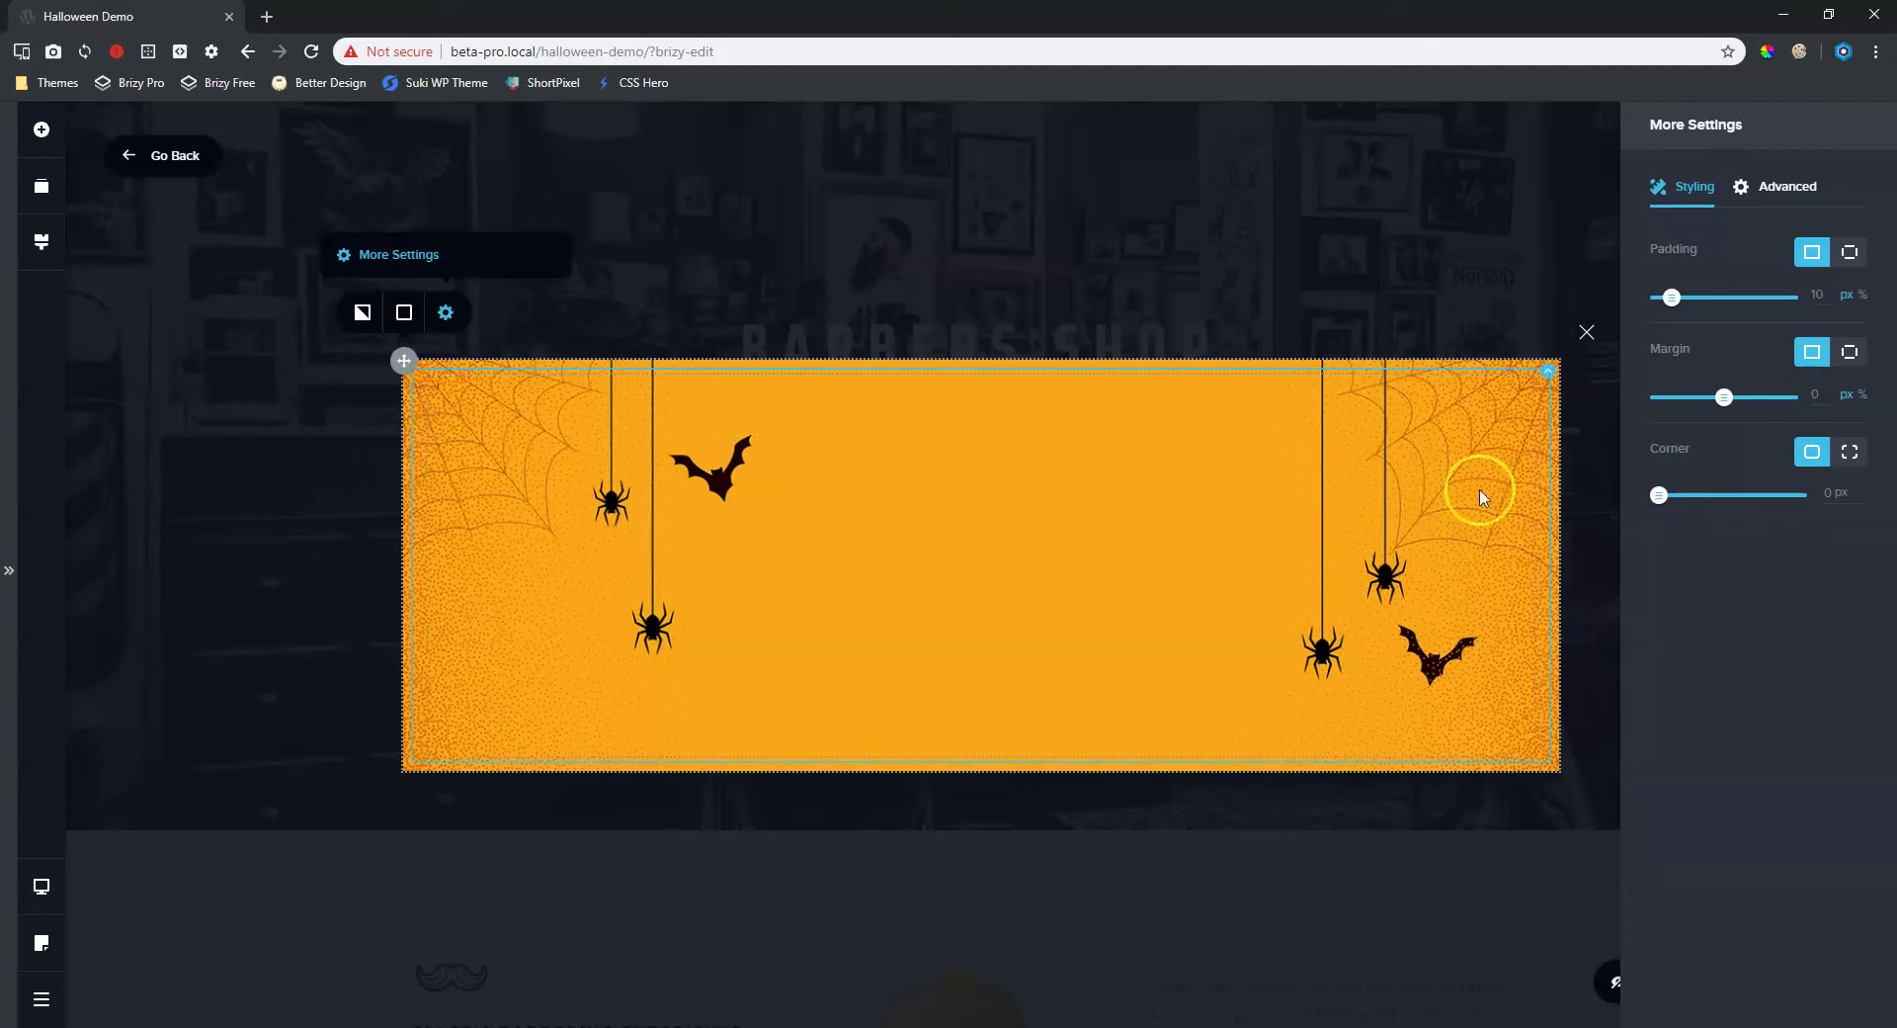
left_click(1603, 491)
- Delete the Spacer element from the popup
left_click(842, 504)
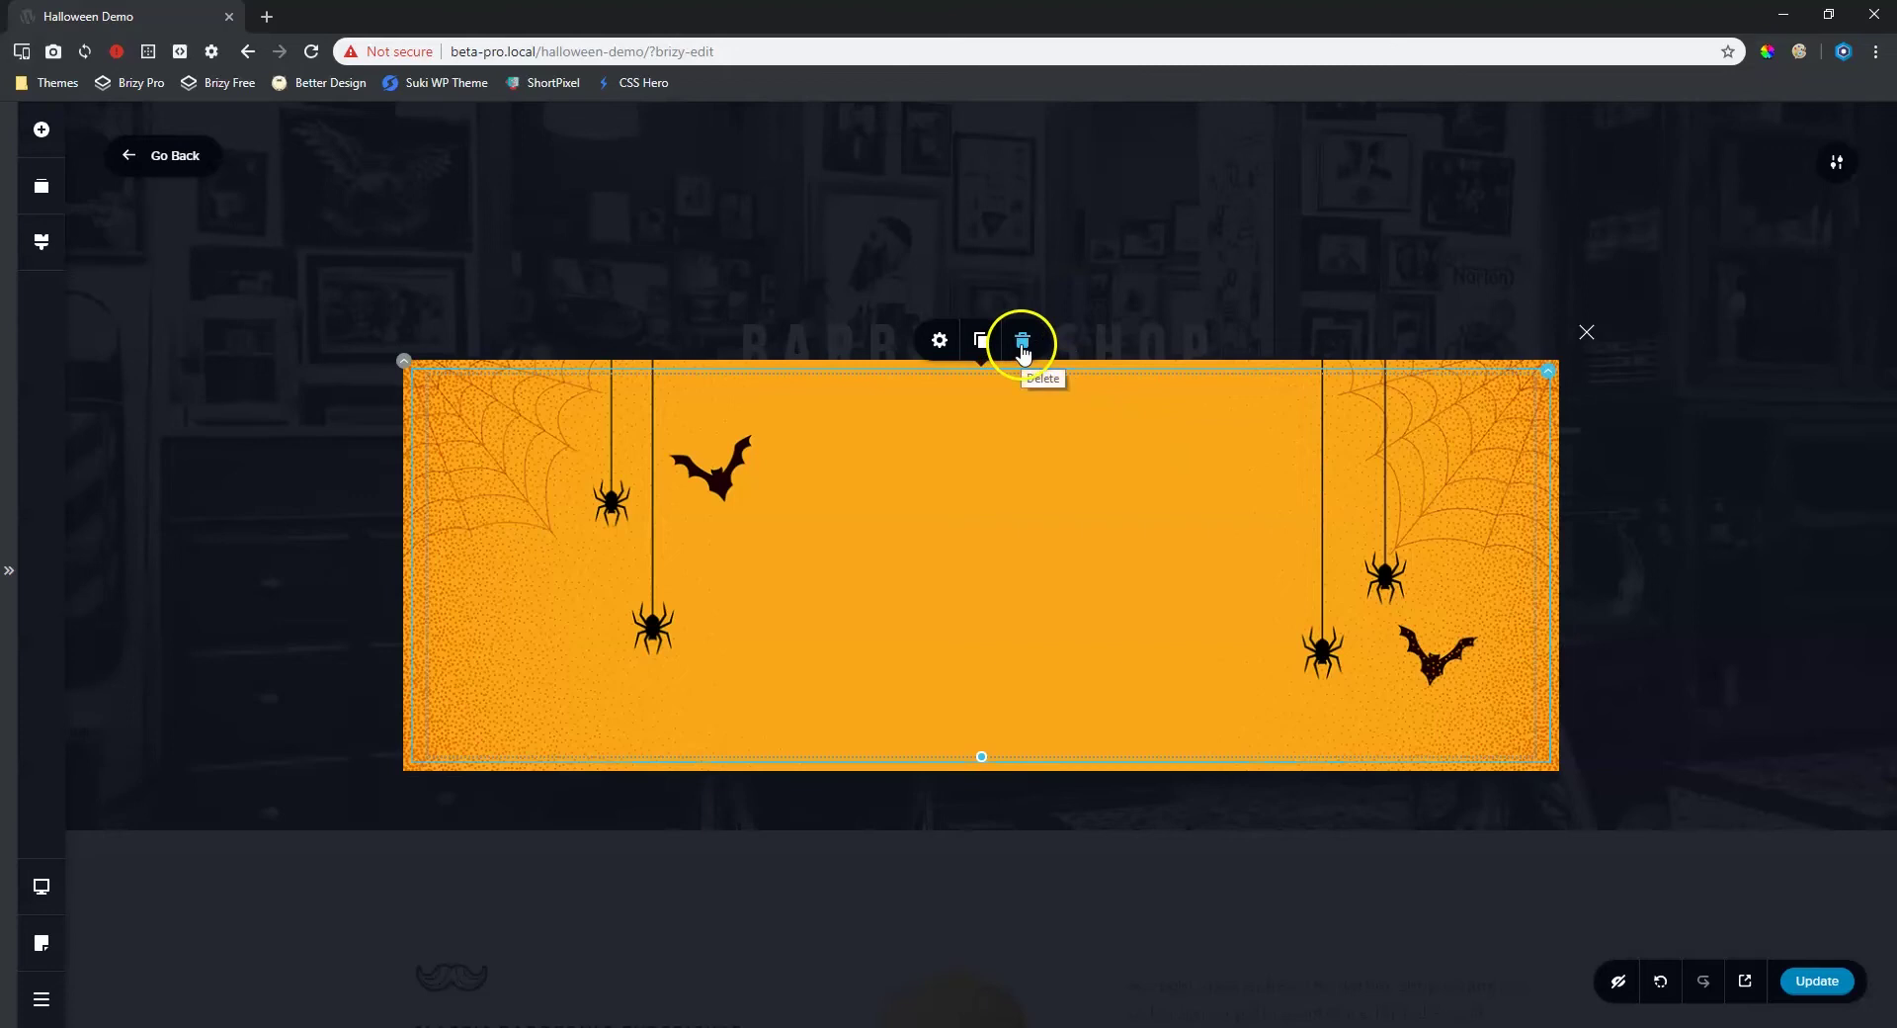
right_click(999, 393)
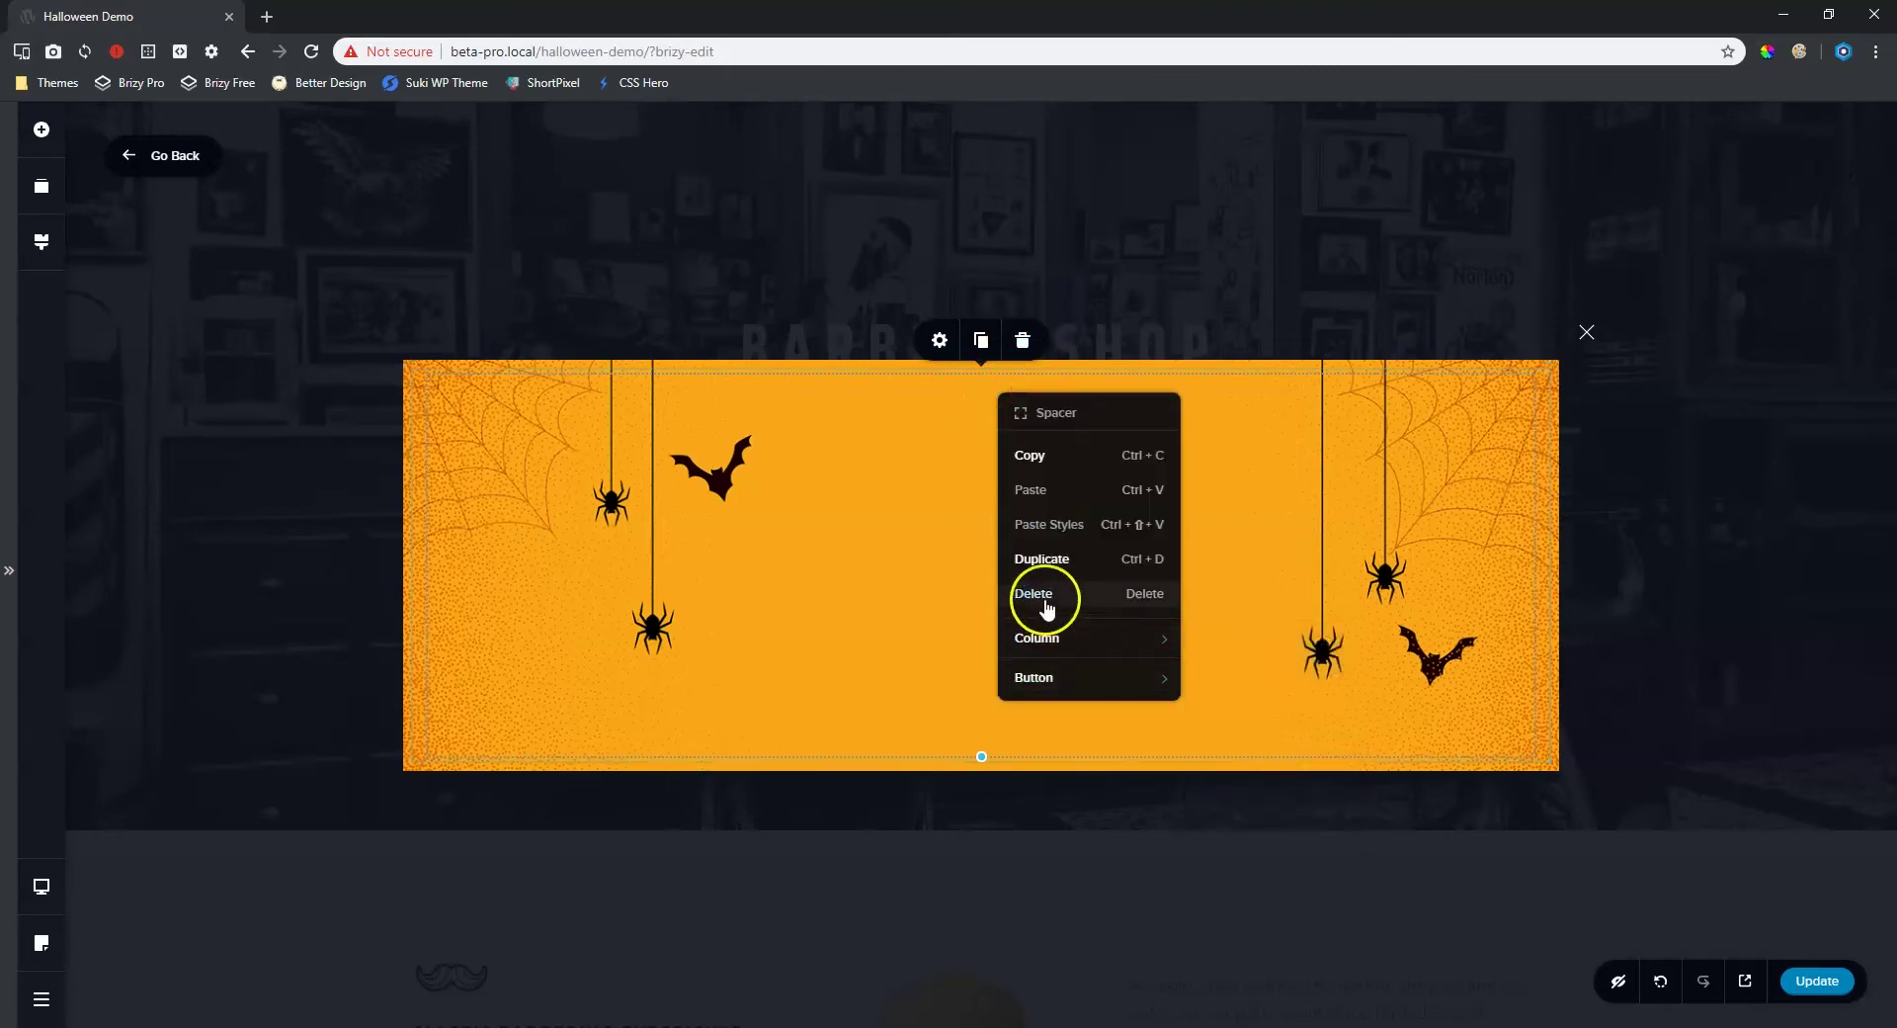
left_click(1043, 599)
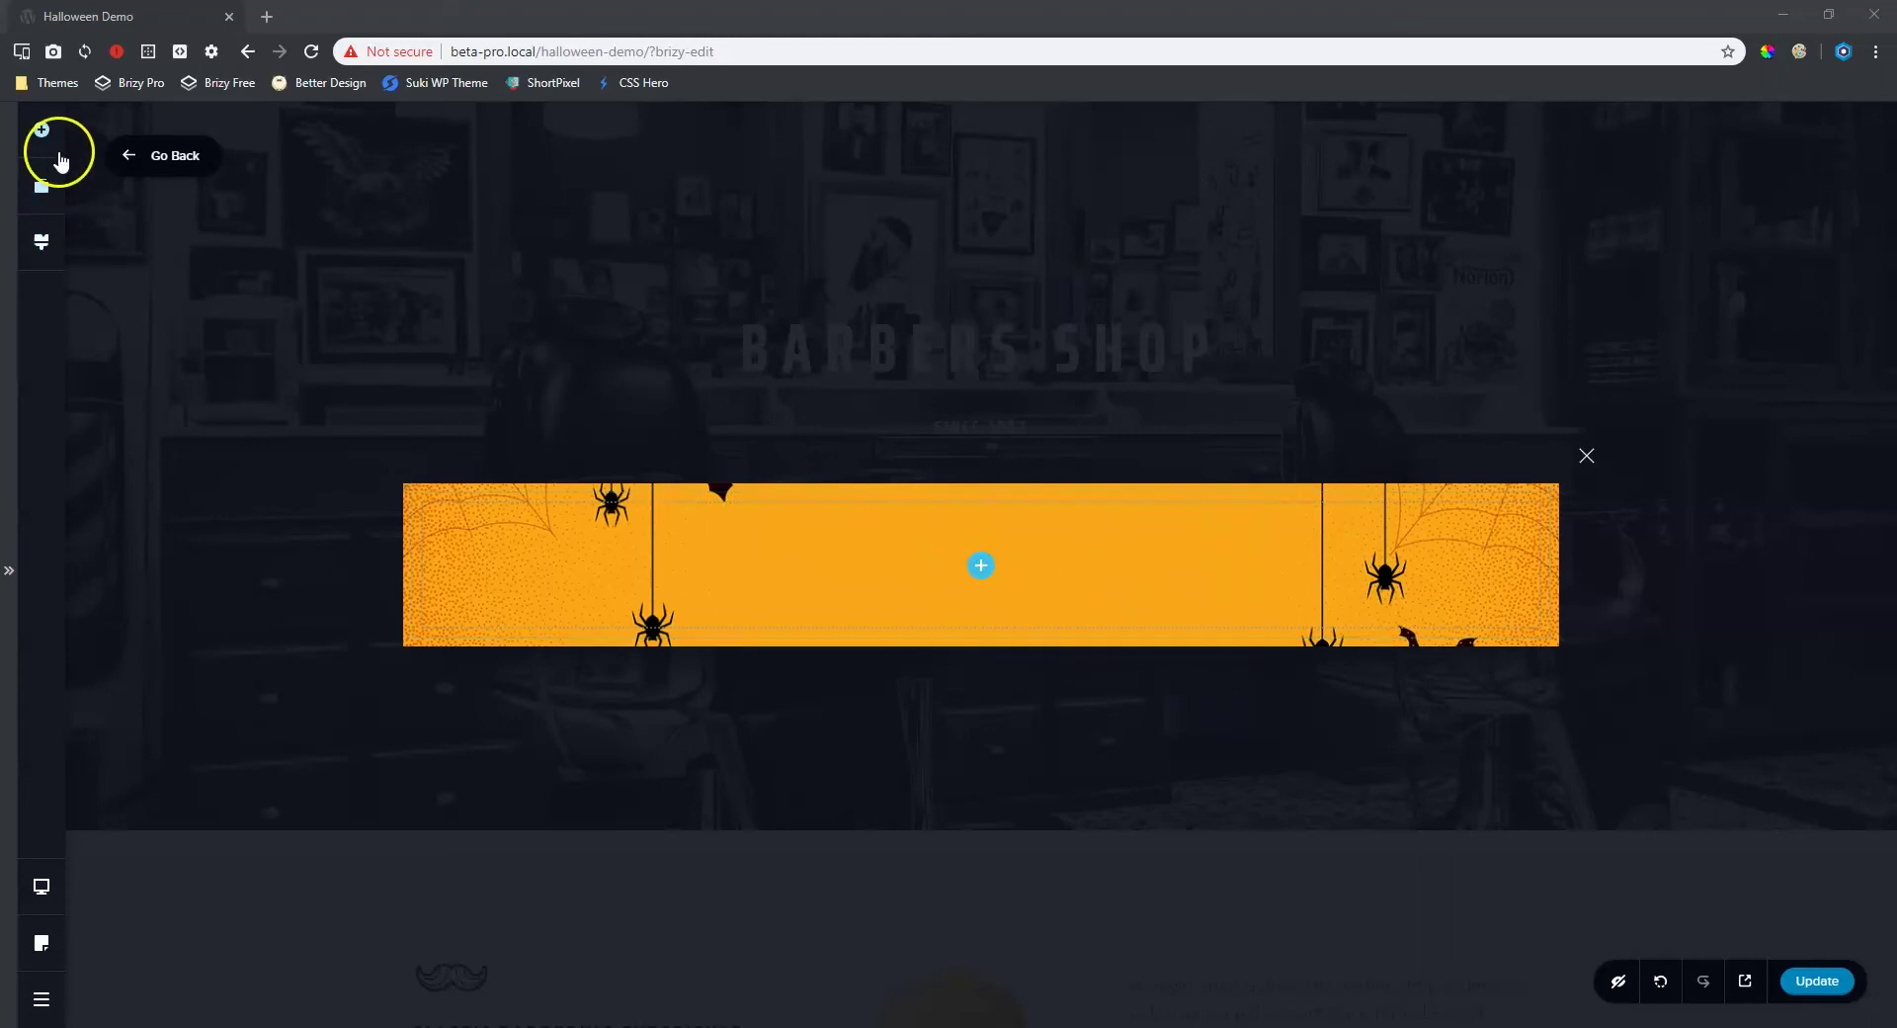
- Add a Text element to the popup's column and set its colour to black (#000000)
left_click(41, 130)
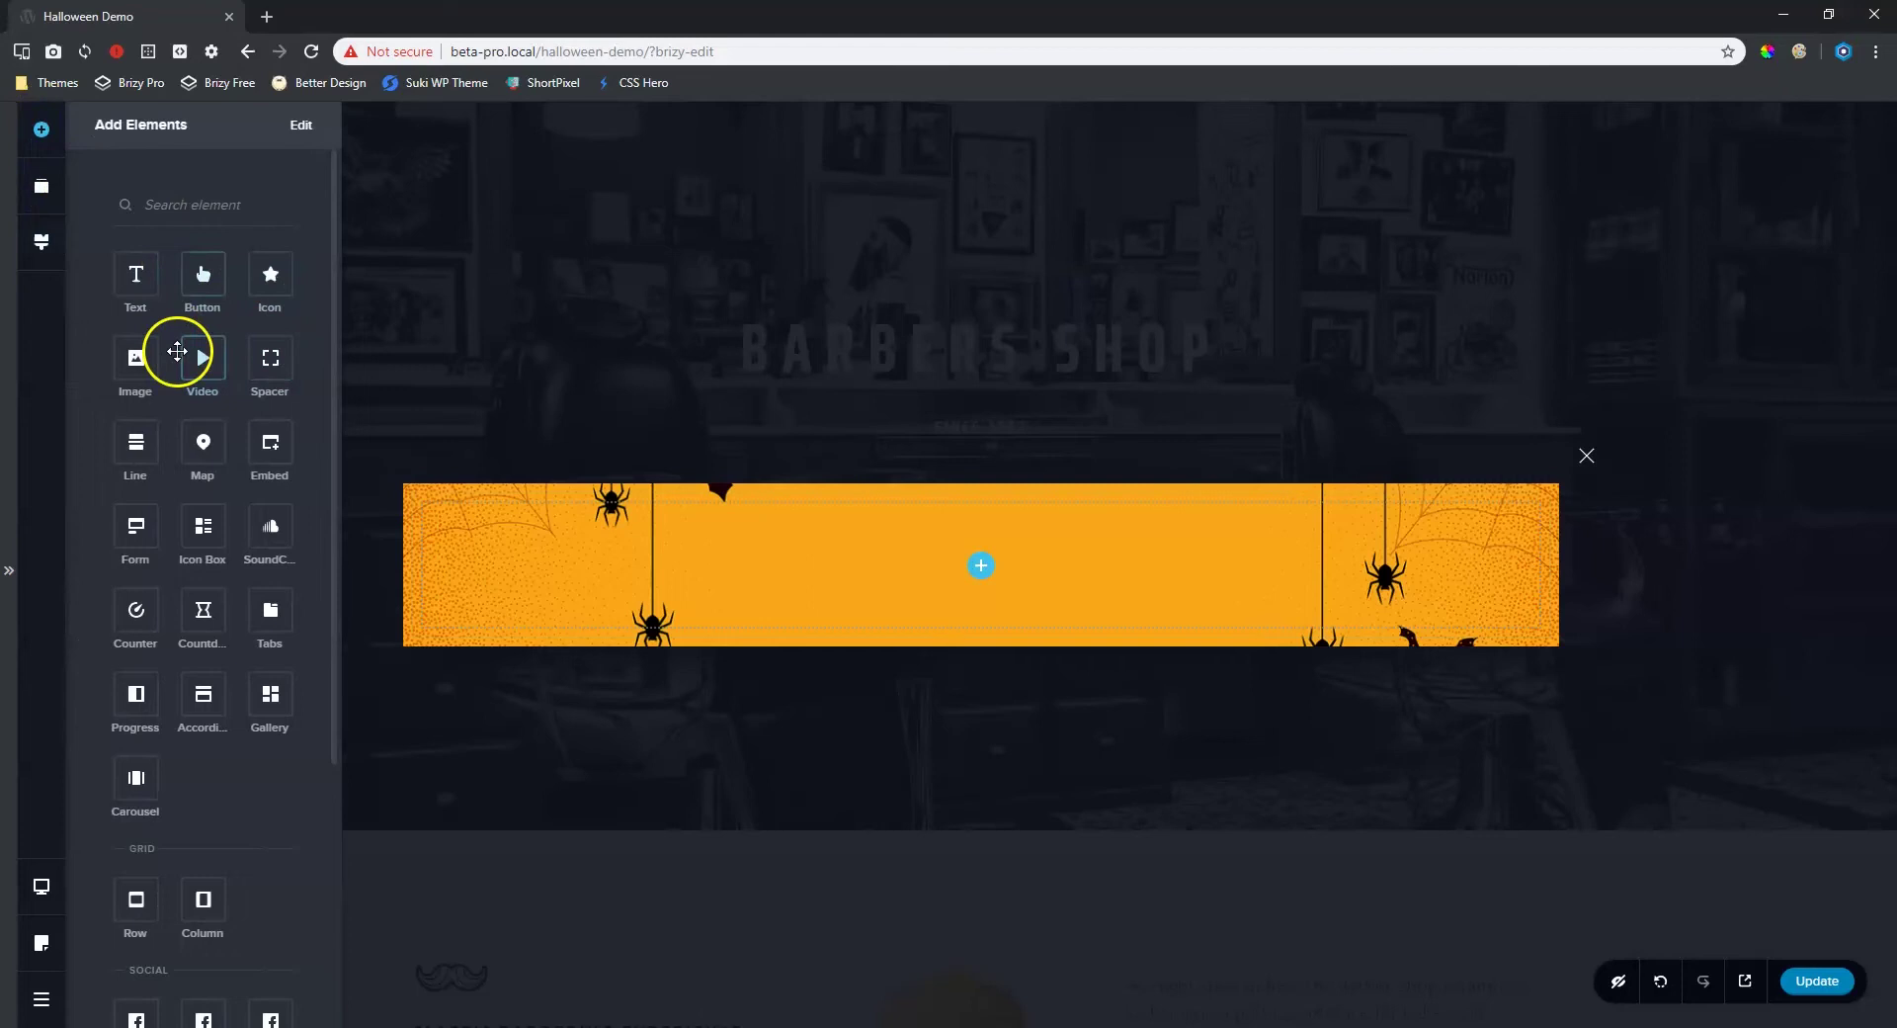
left_click_drag(154, 285, 996, 571)
left_click(896, 569)
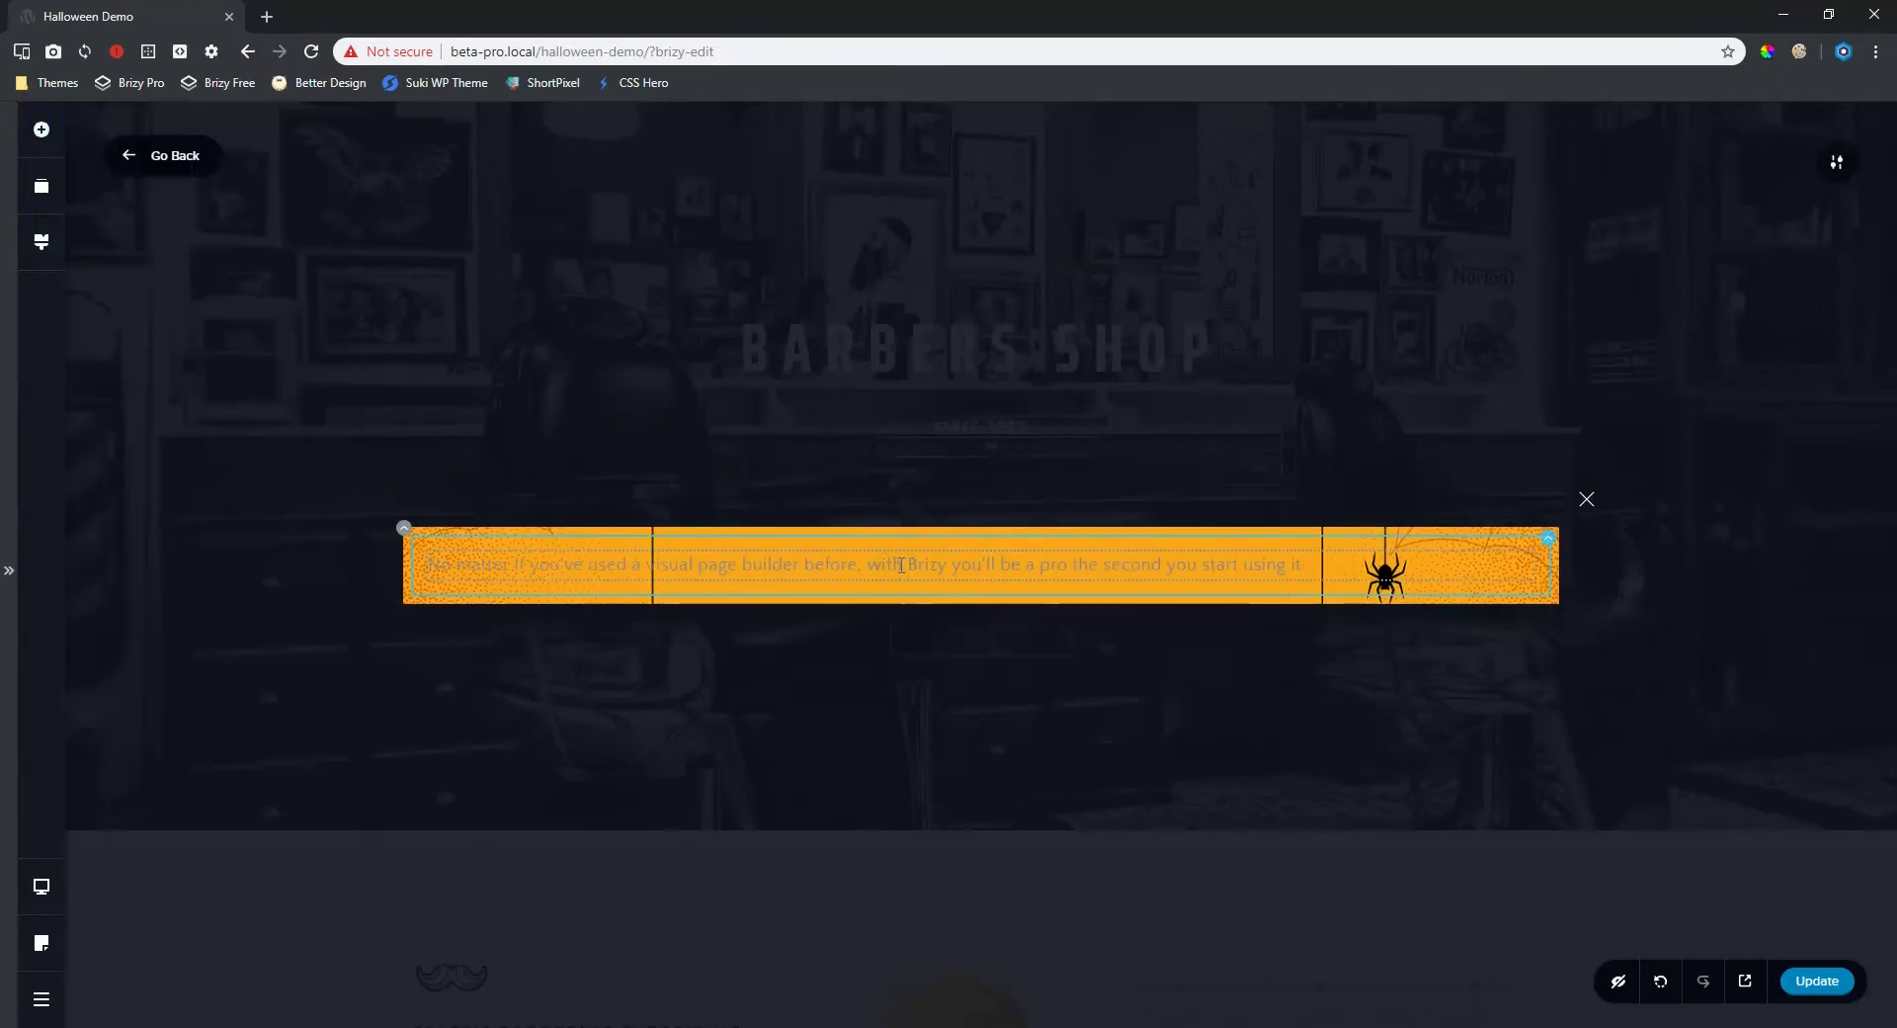
left_click(725, 564)
left_click(835, 515)
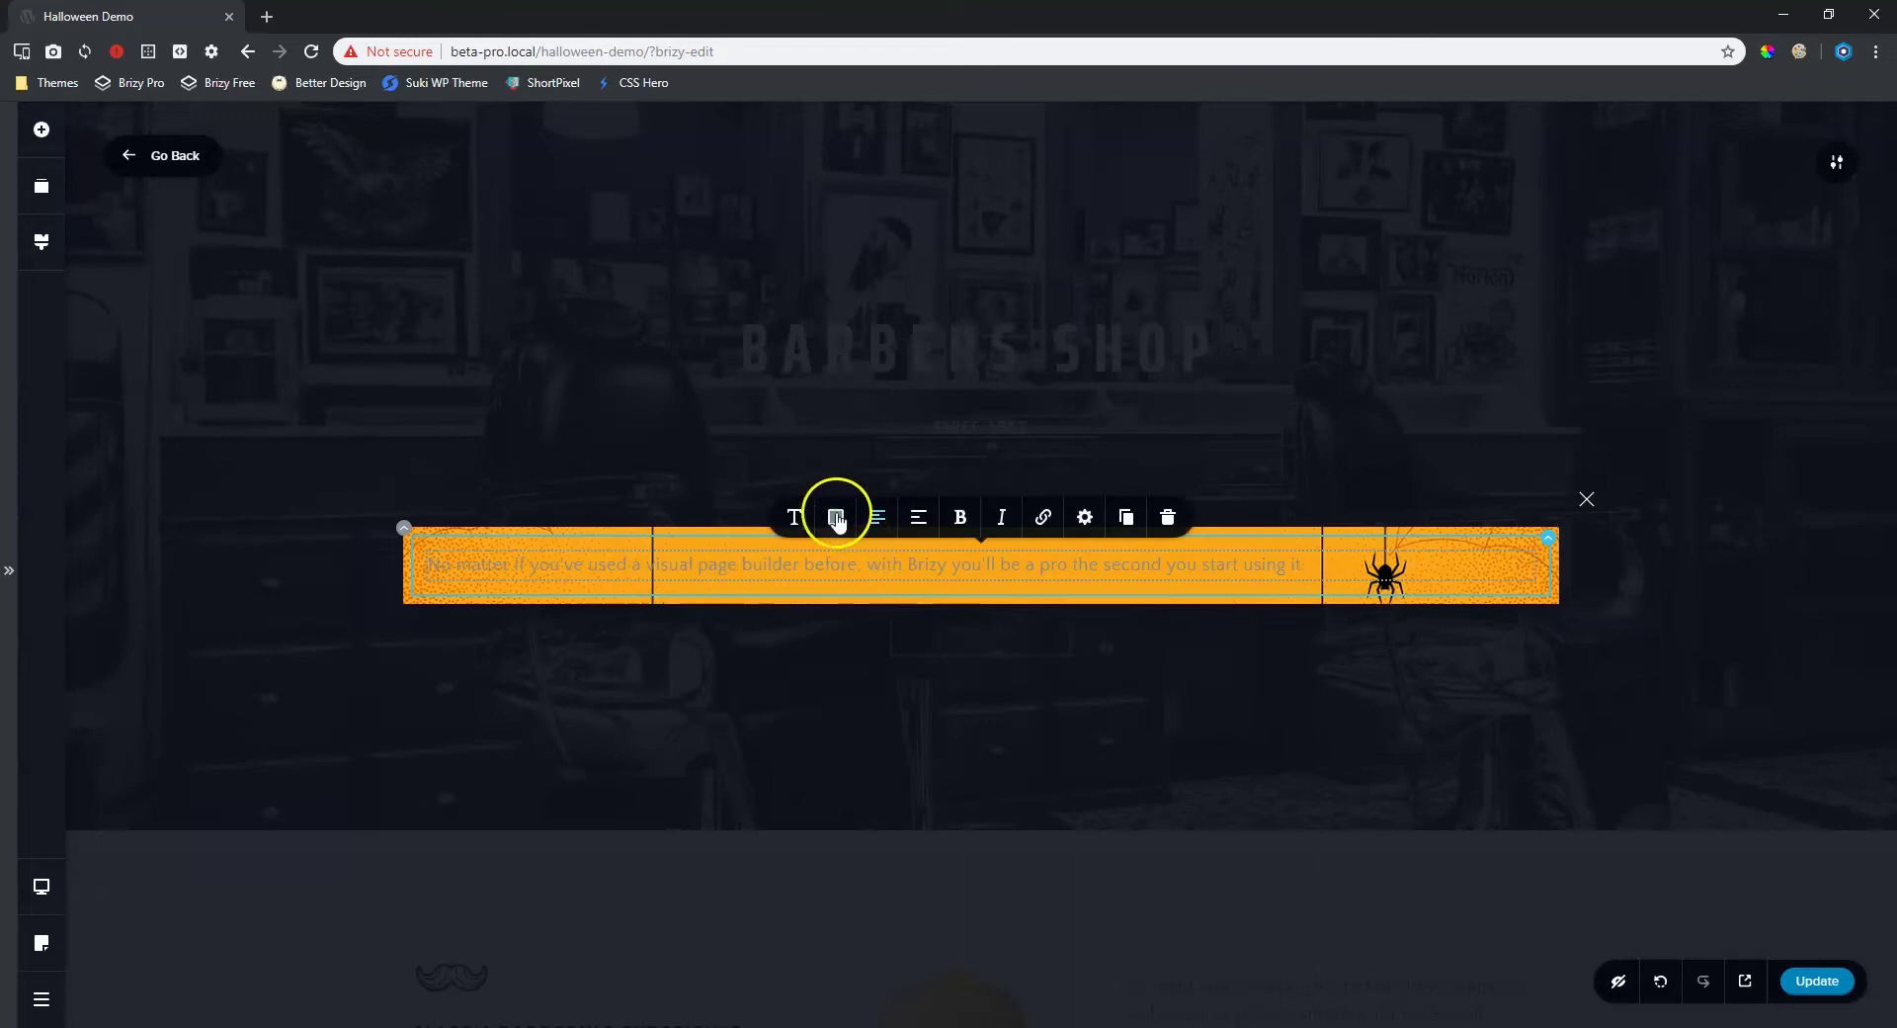
left_click(744, 431)
left_click_drag(804, 393, 715, 431)
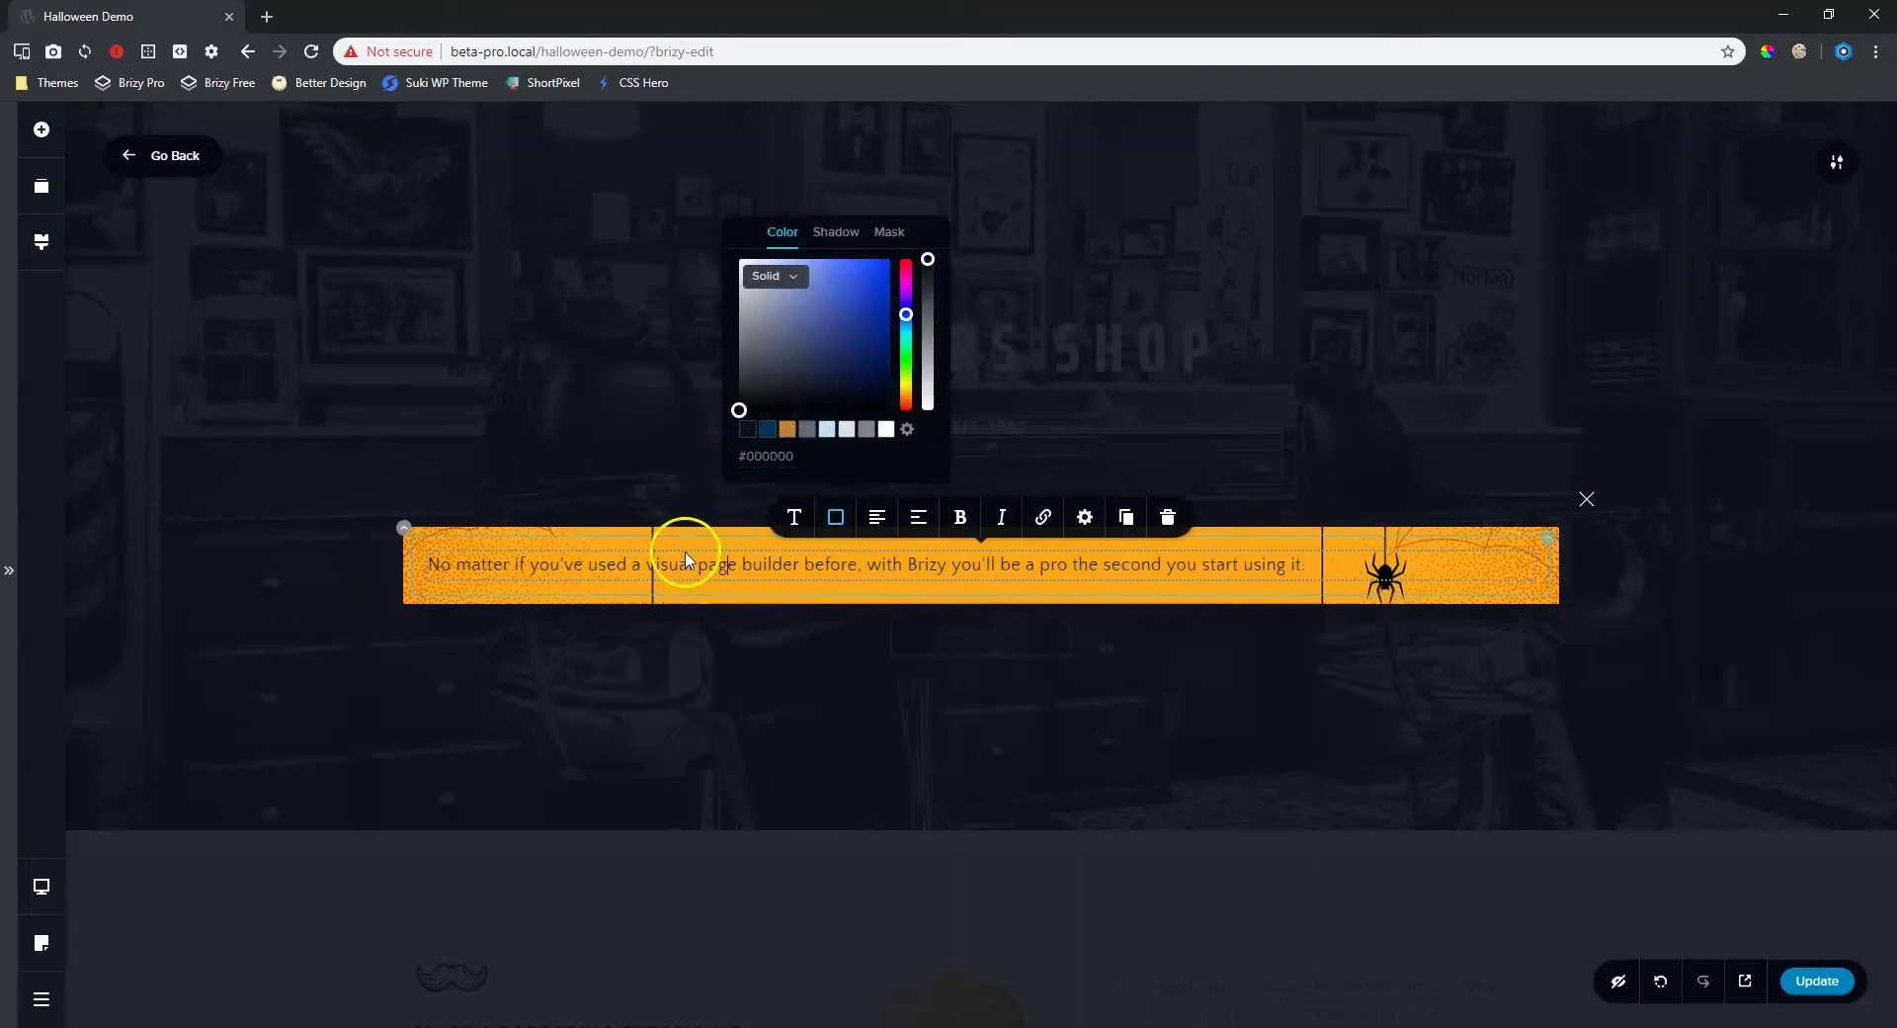
- Replace the popup's placeholder text with a centred "Halloween" heading at font size 69
triple_click(726, 564)
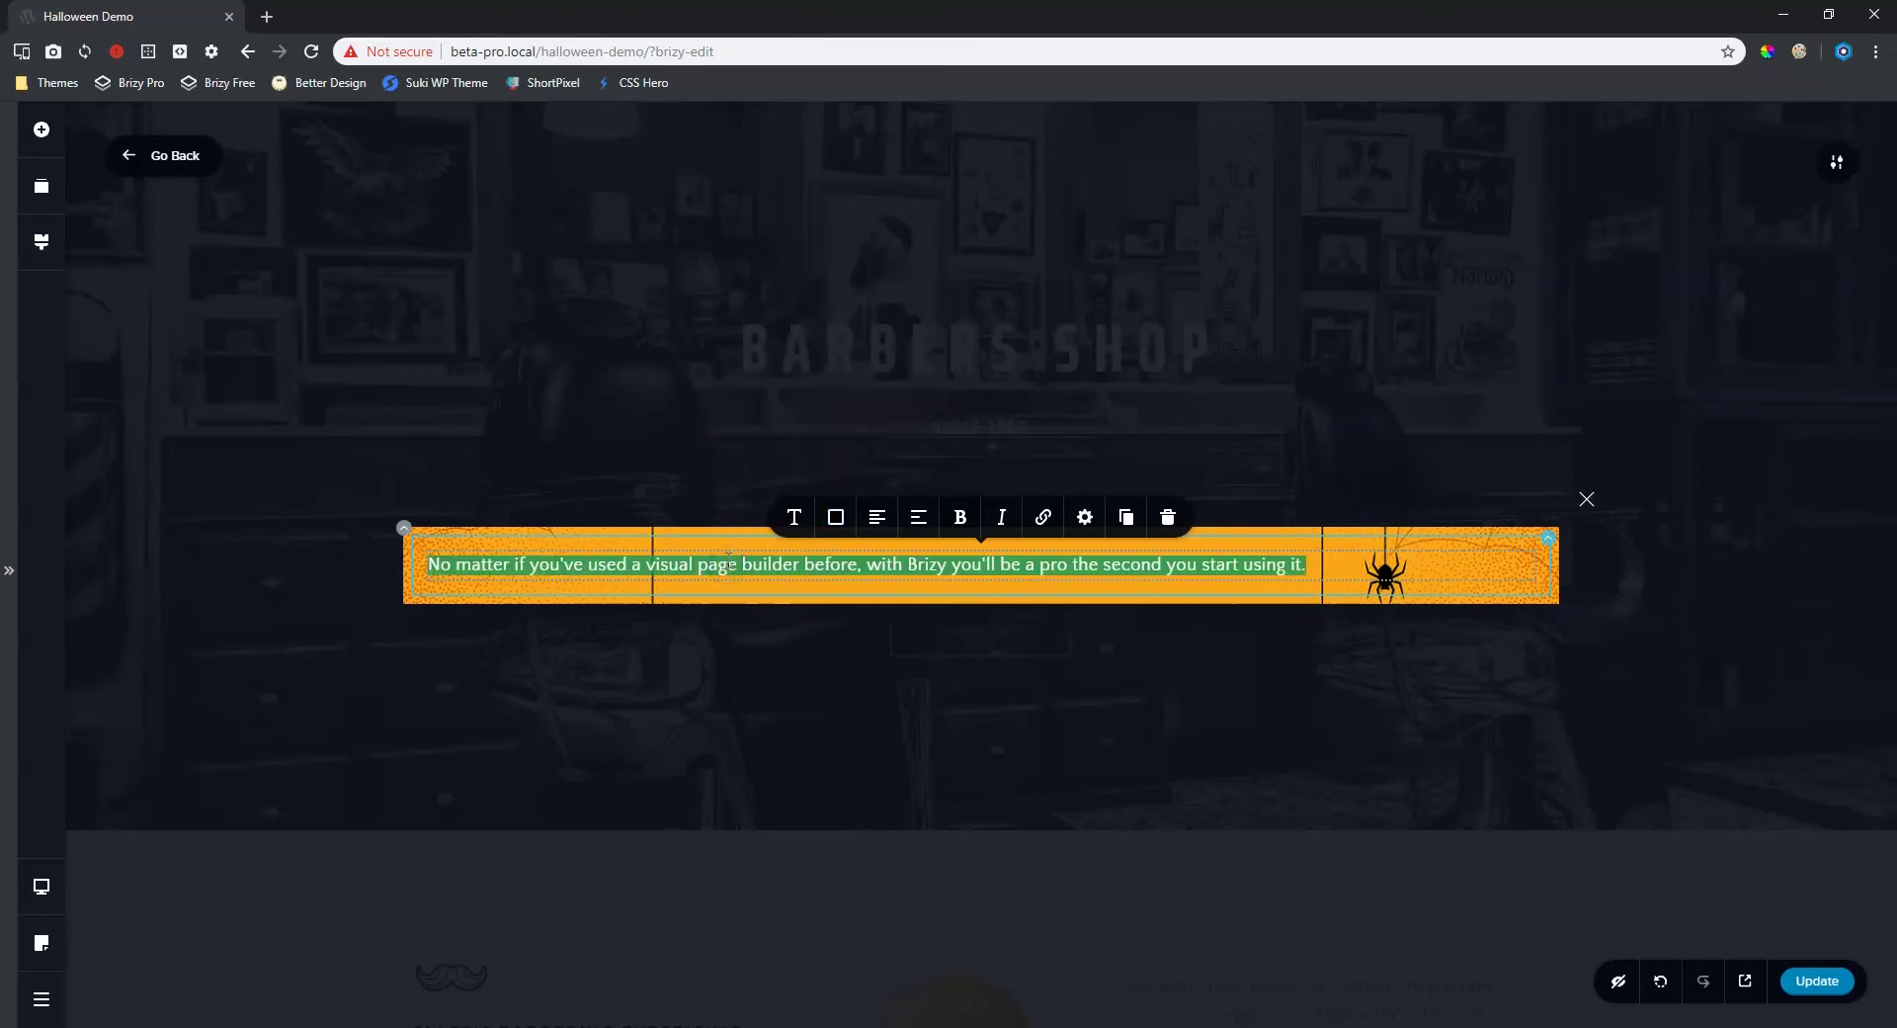
type("Halloween")
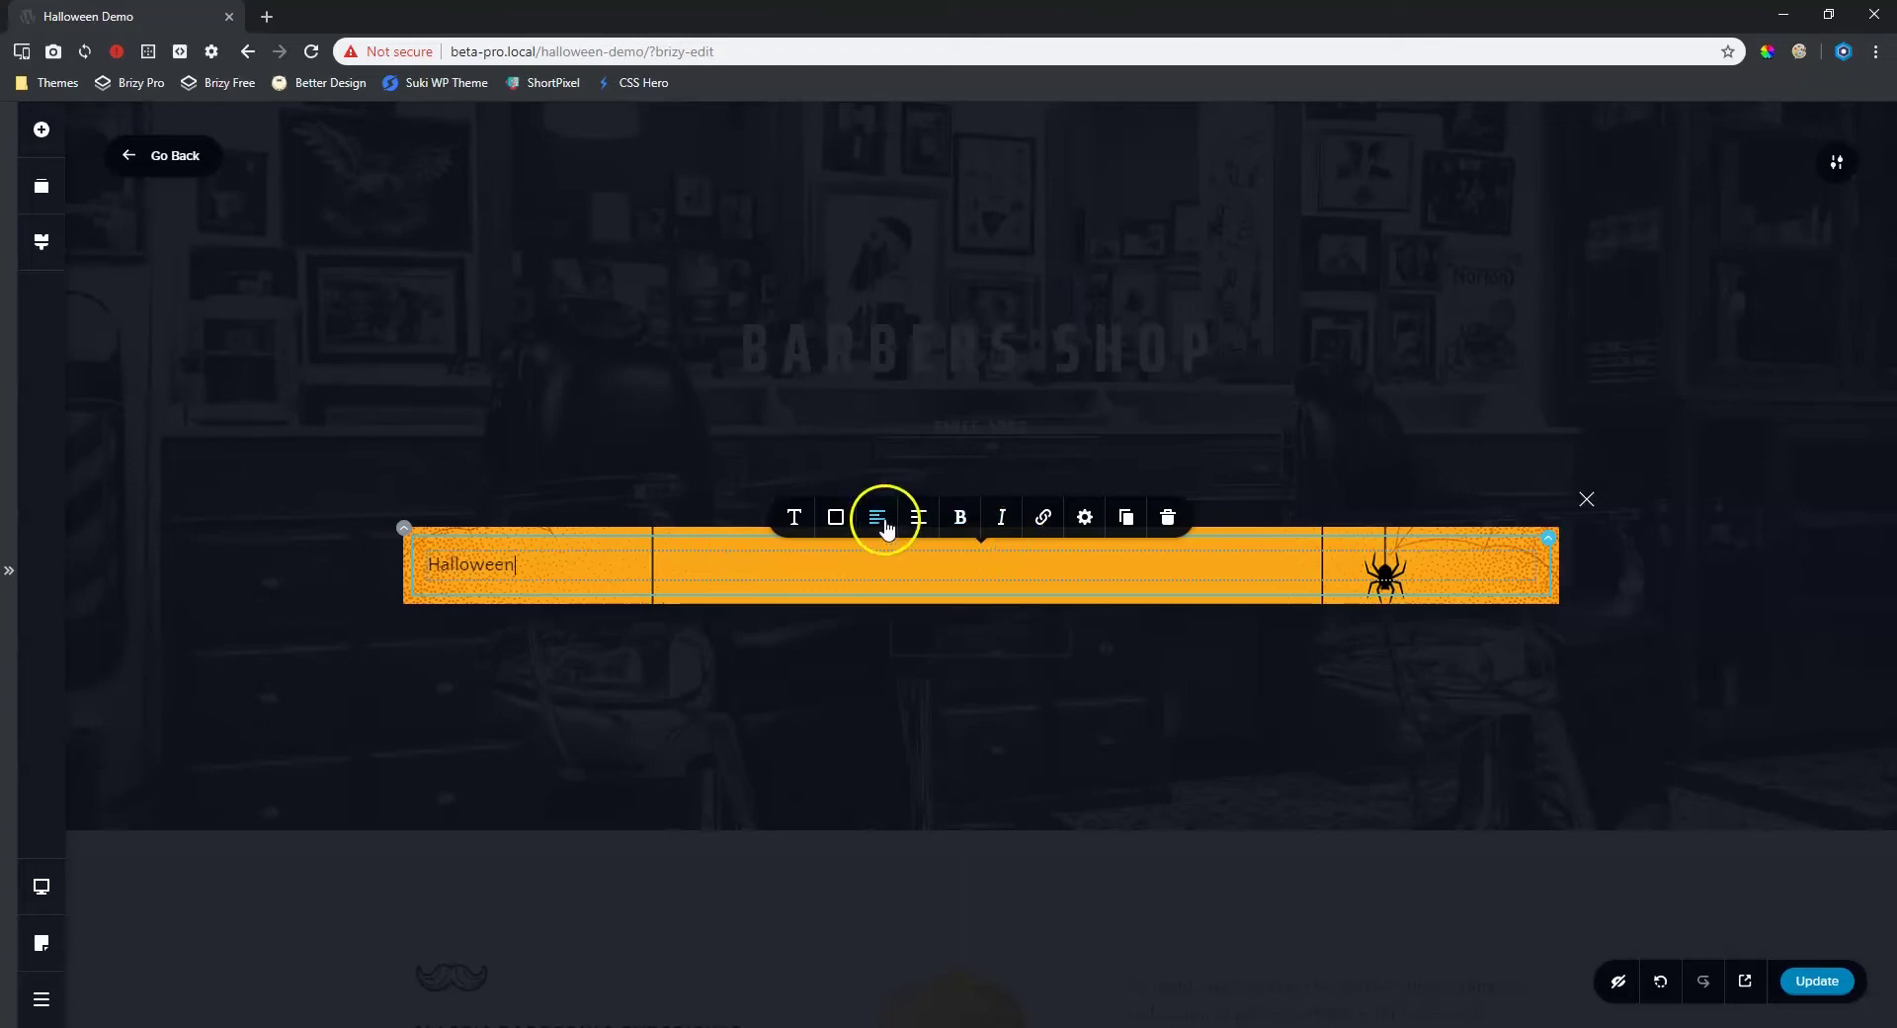
left_click(793, 516)
left_click(875, 381)
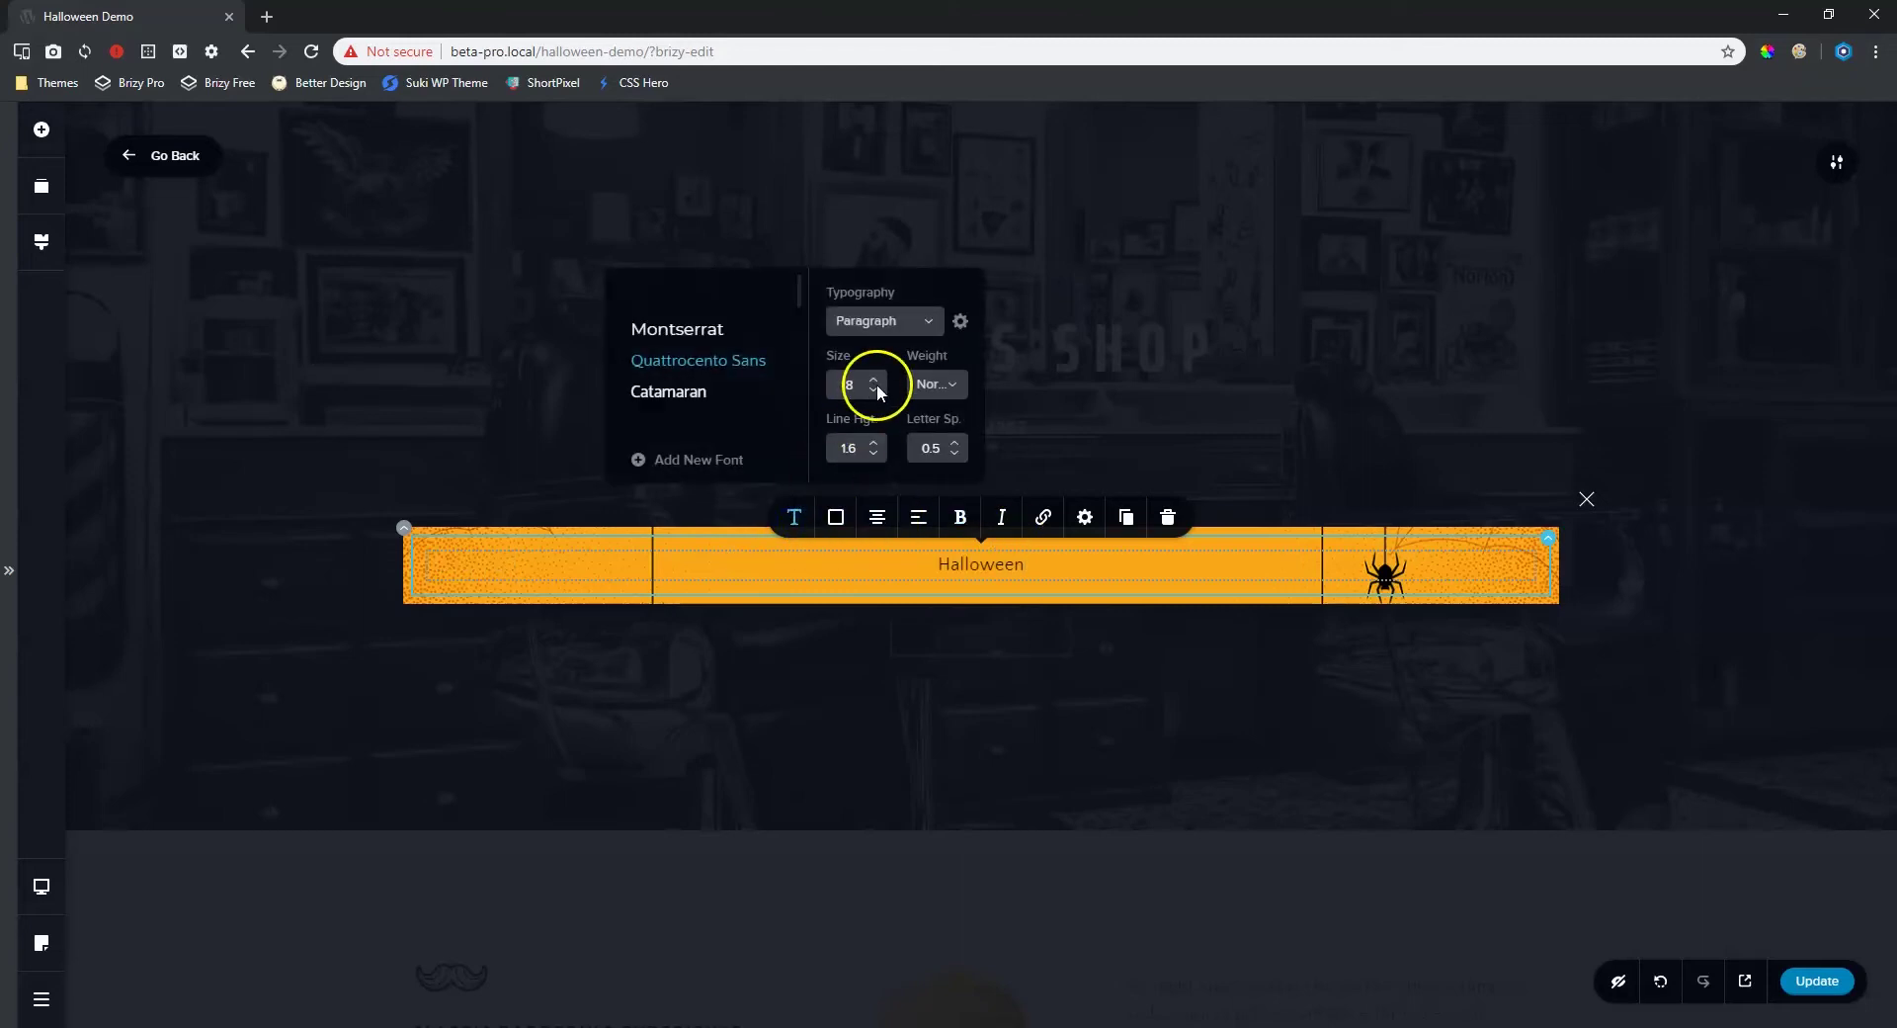
left_click_drag(875, 381, 870, 401)
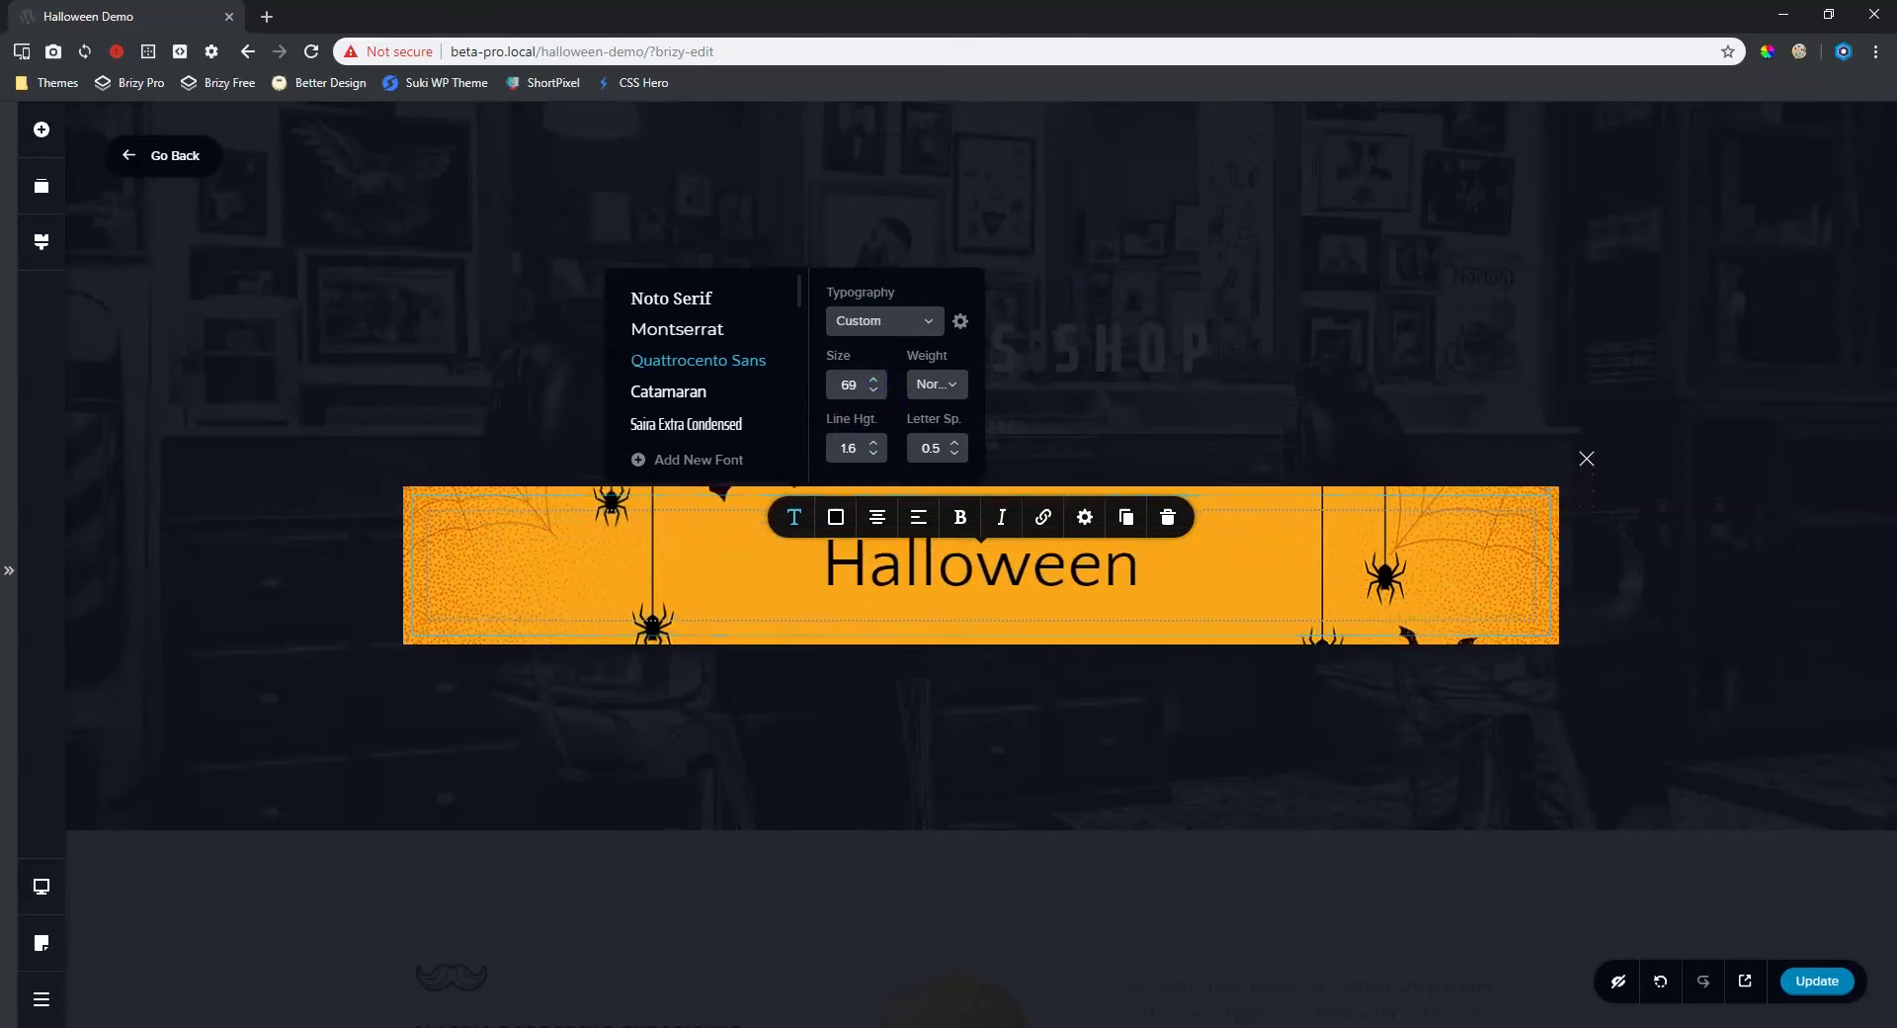
- Switch to the 1001fonts.com window and look through the Halloween Google web fonts for a suitable typeface
left_click_drag(0, 198, 386, 4)
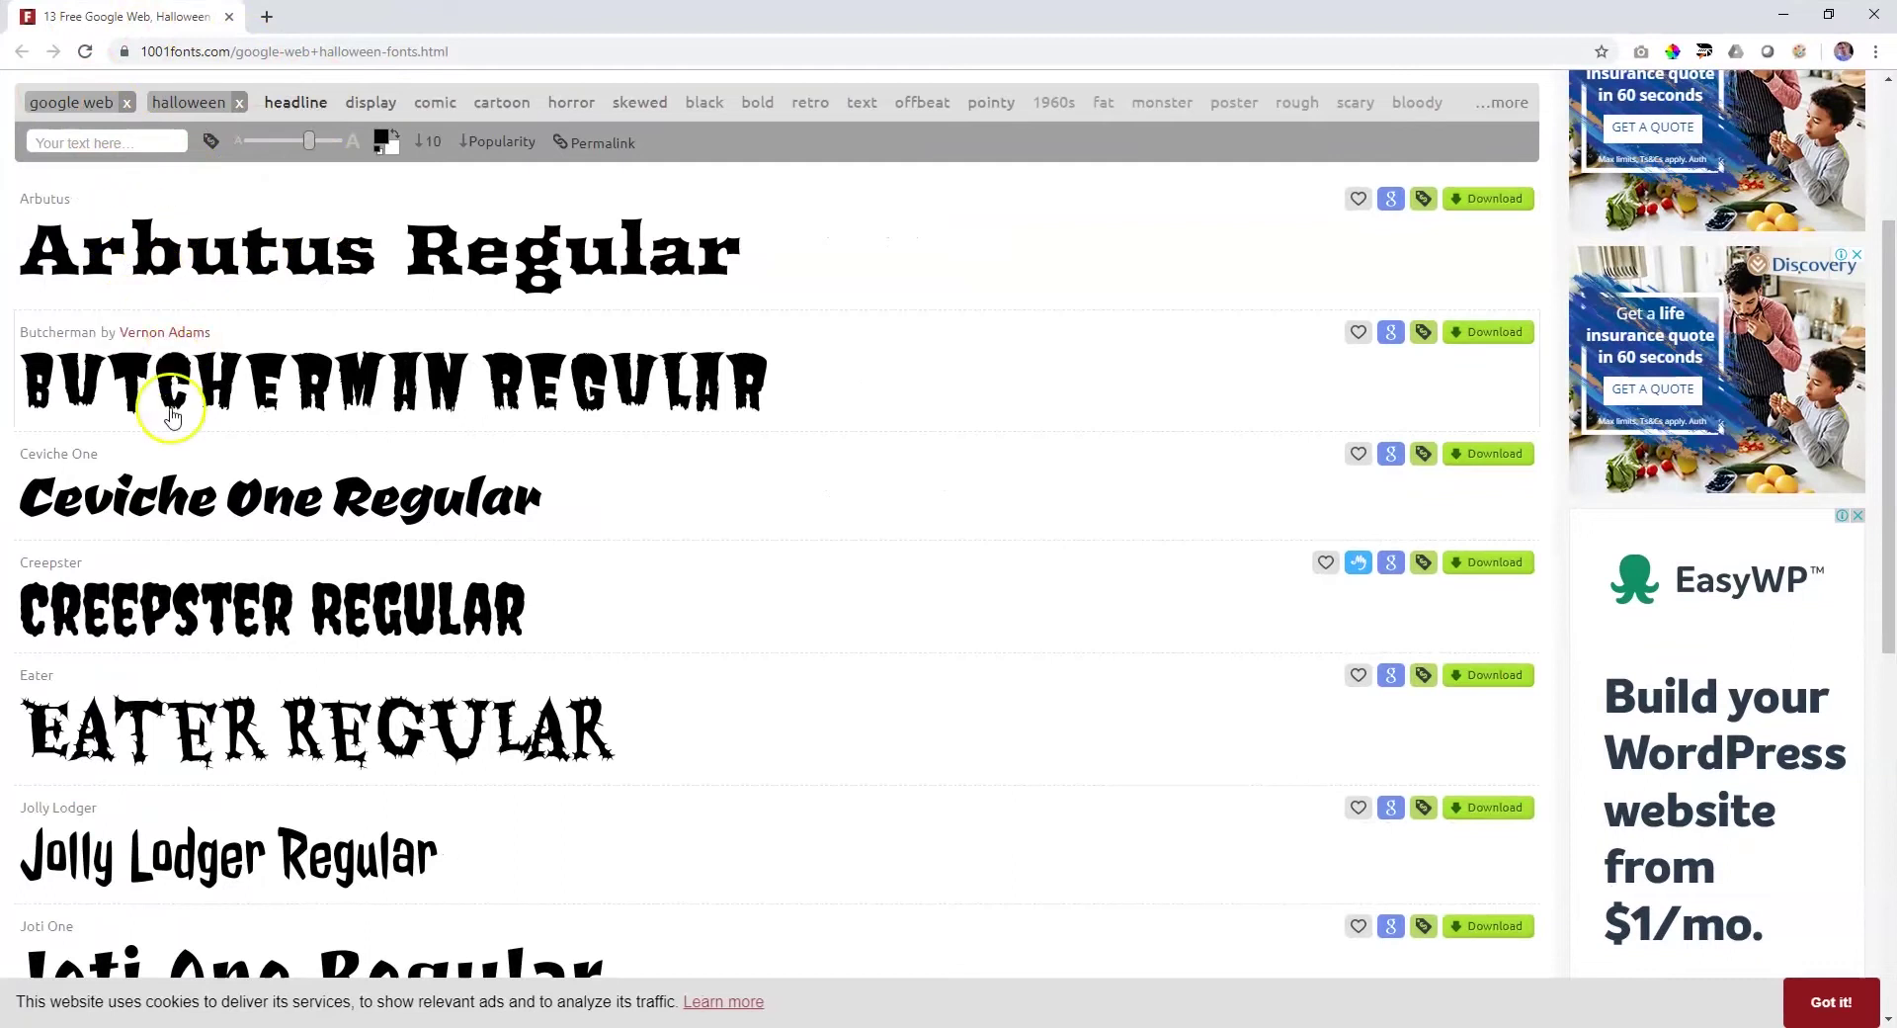
scroll(40, 628, "down", 4)
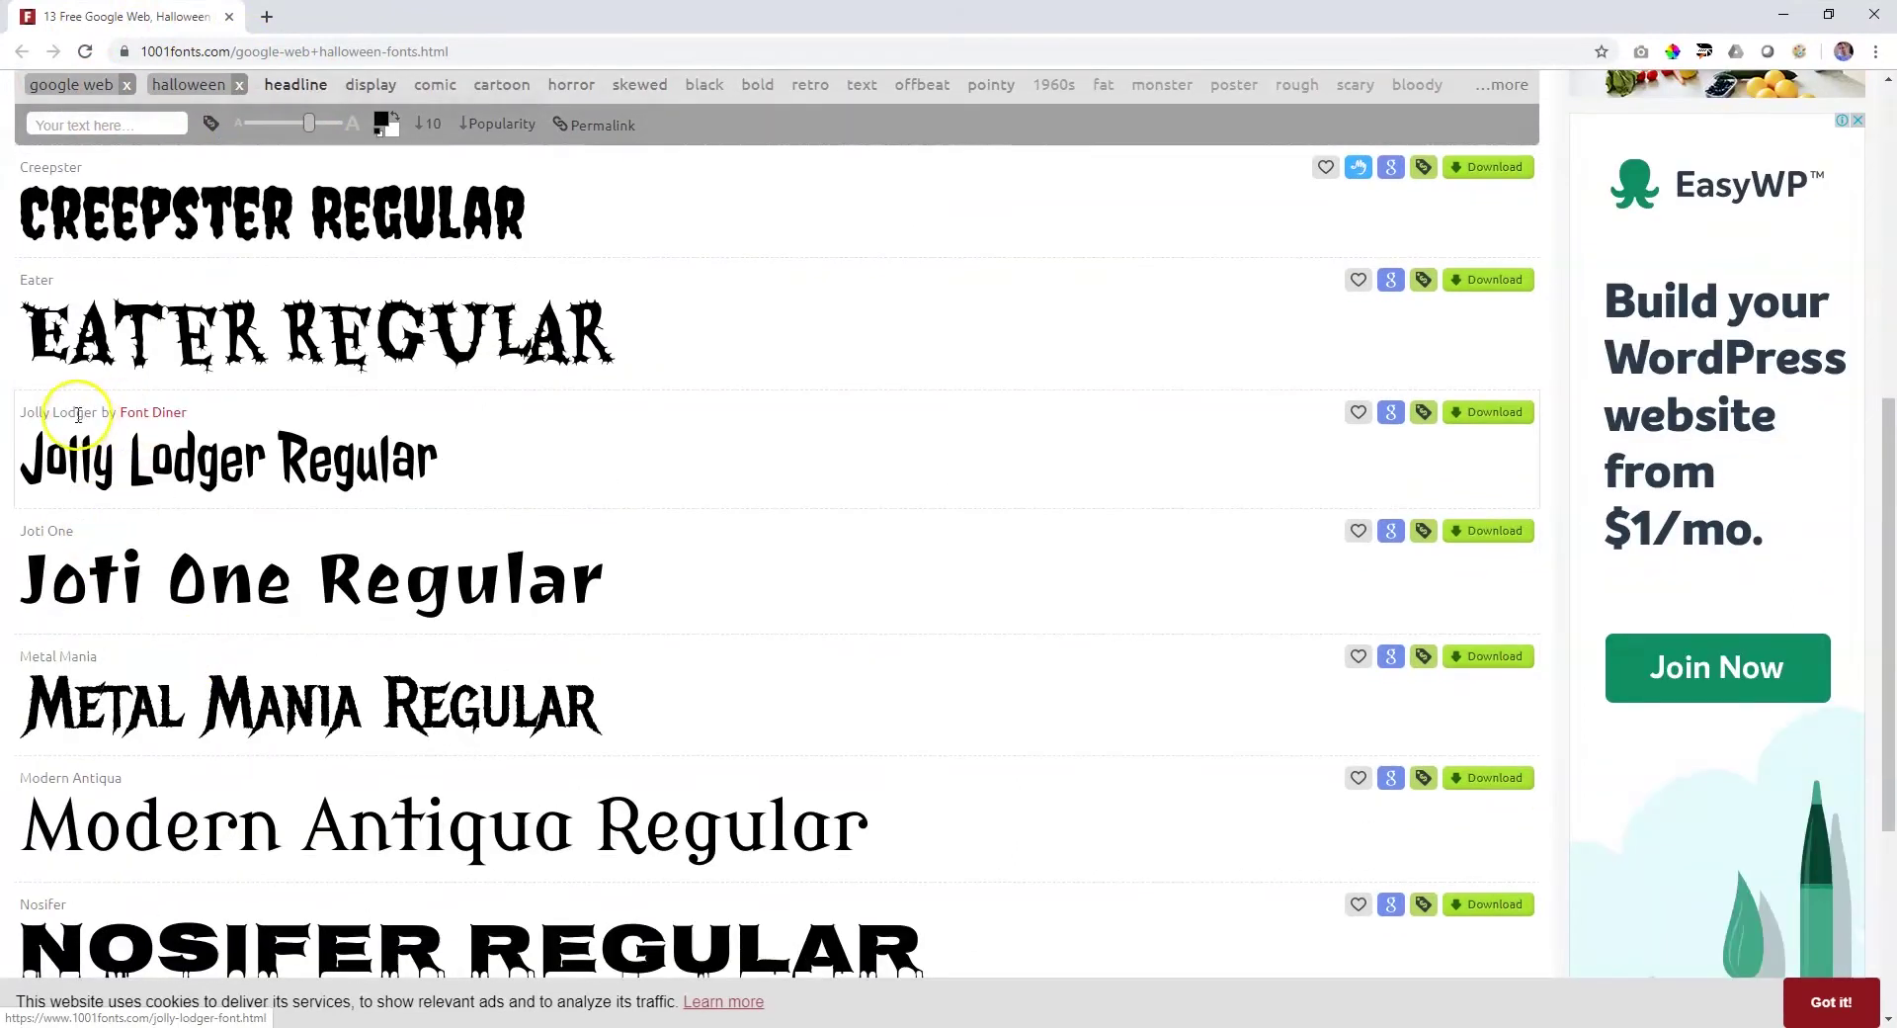
left_click_drag(665, 30, 0, 44)
- Add the Google font Jolly Lodger to the editor's available fonts
left_click(644, 460)
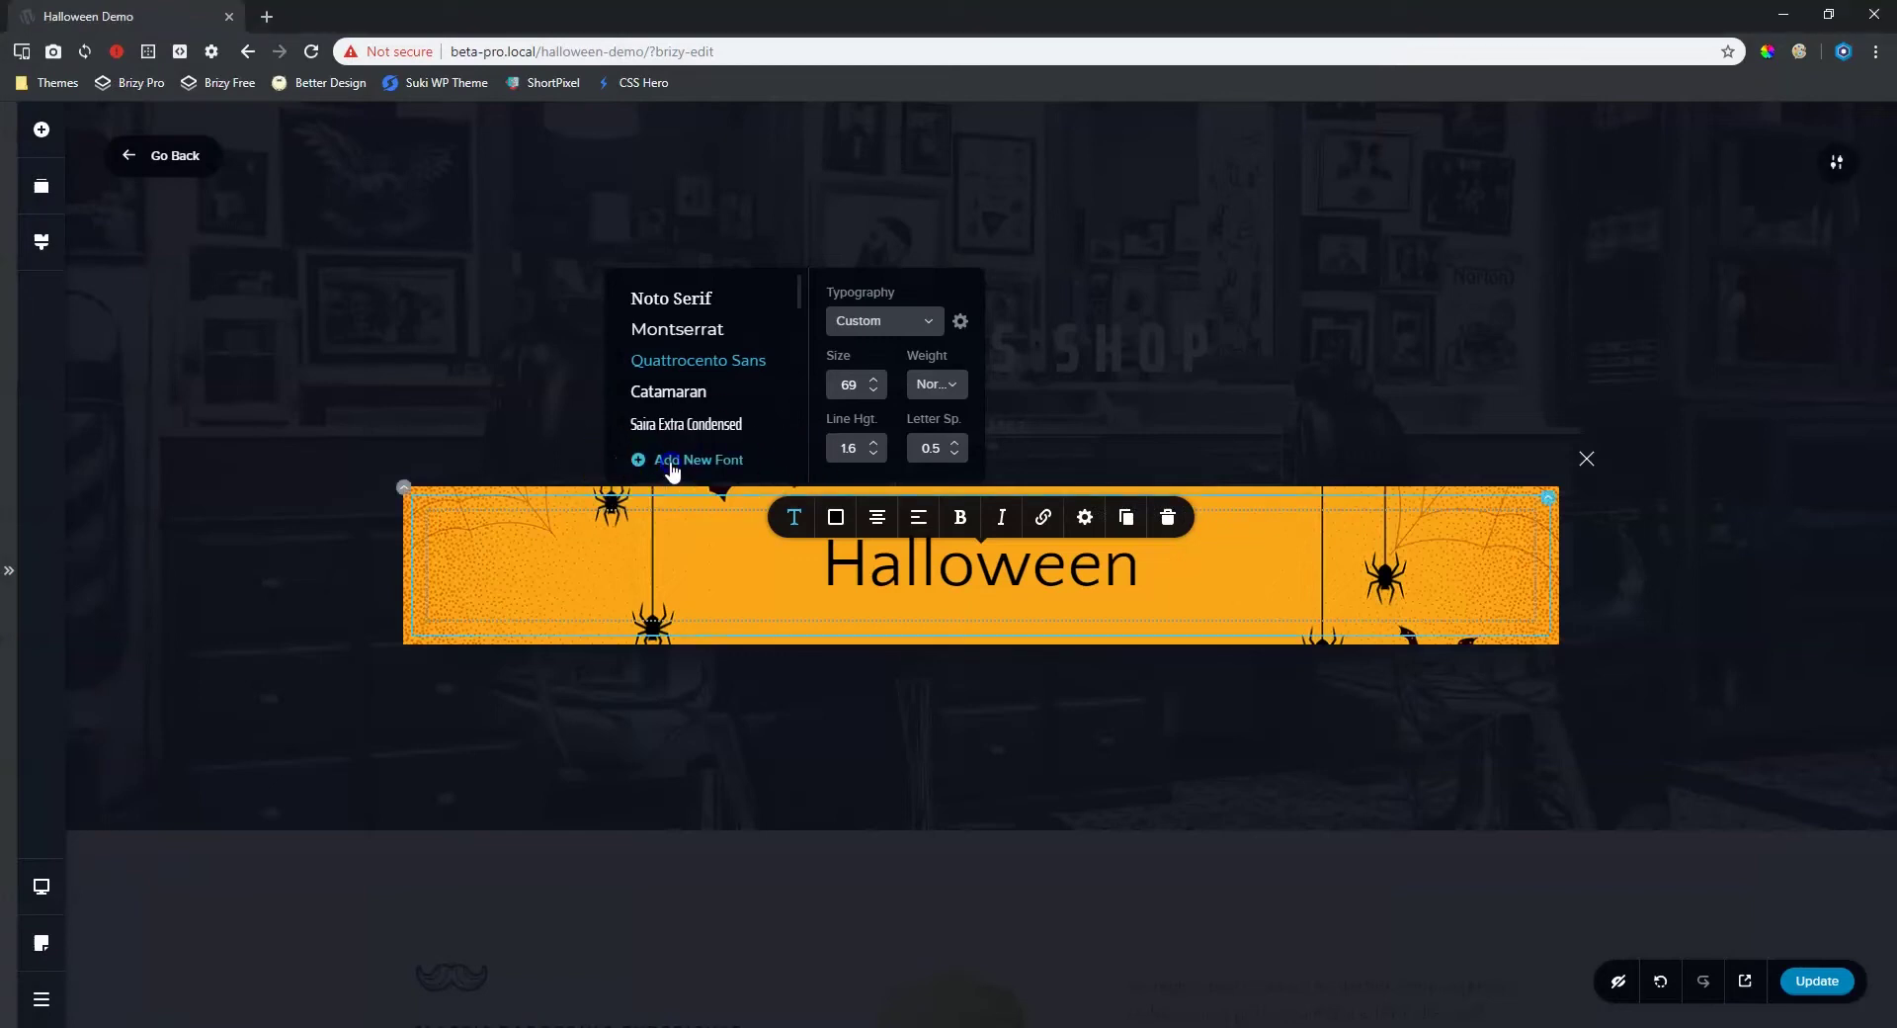
left_click(772, 427)
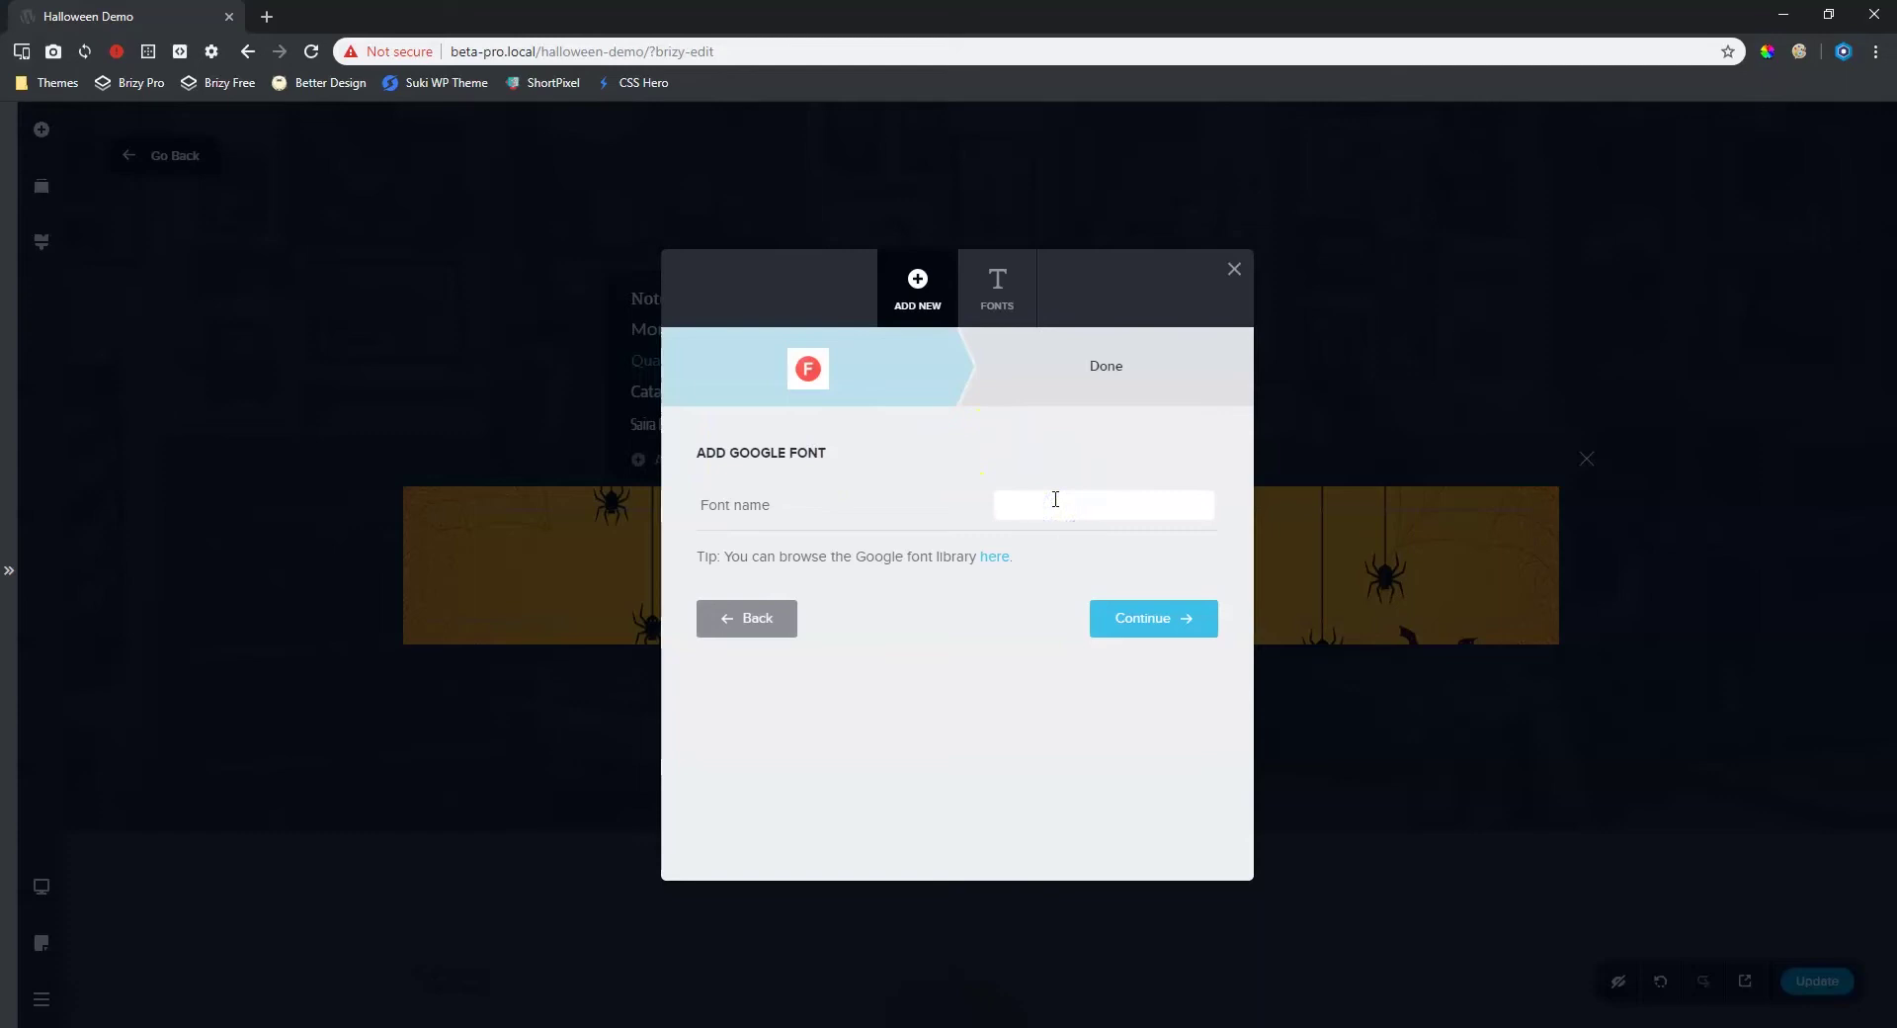
type("Jolly")
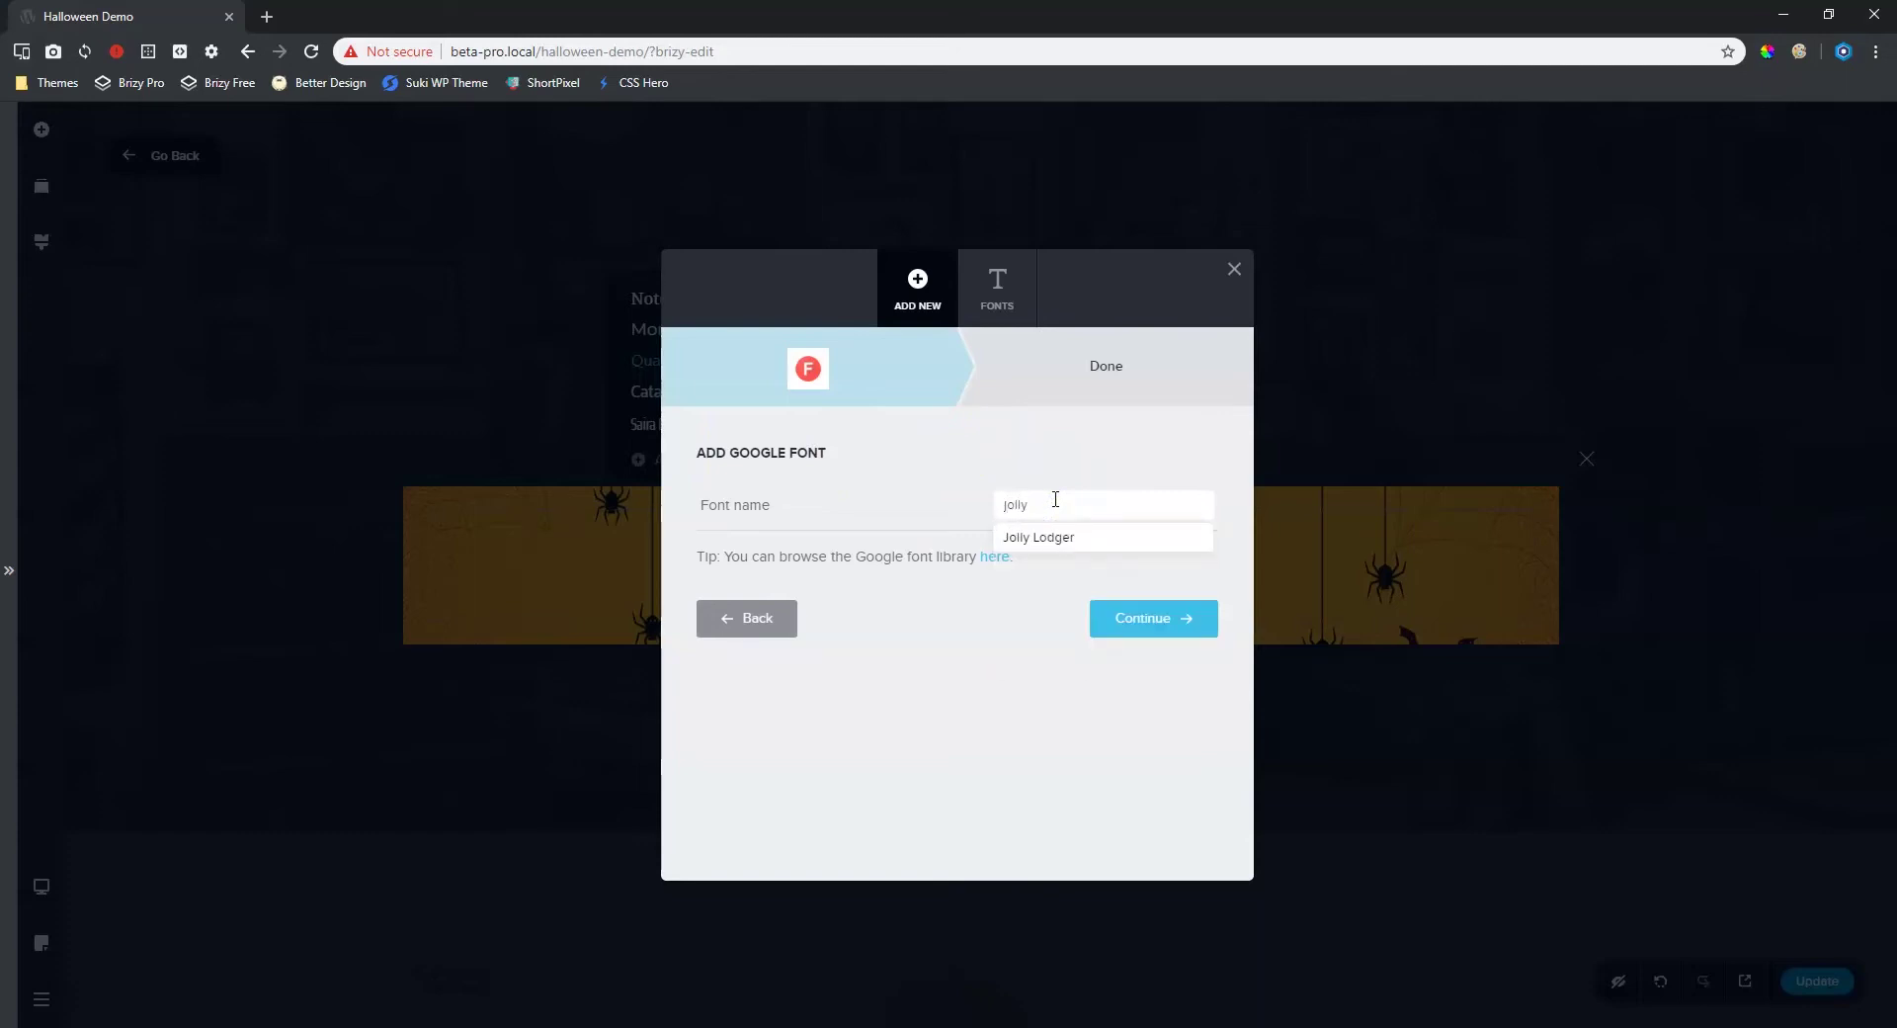
left_click(1073, 545)
left_click(1144, 618)
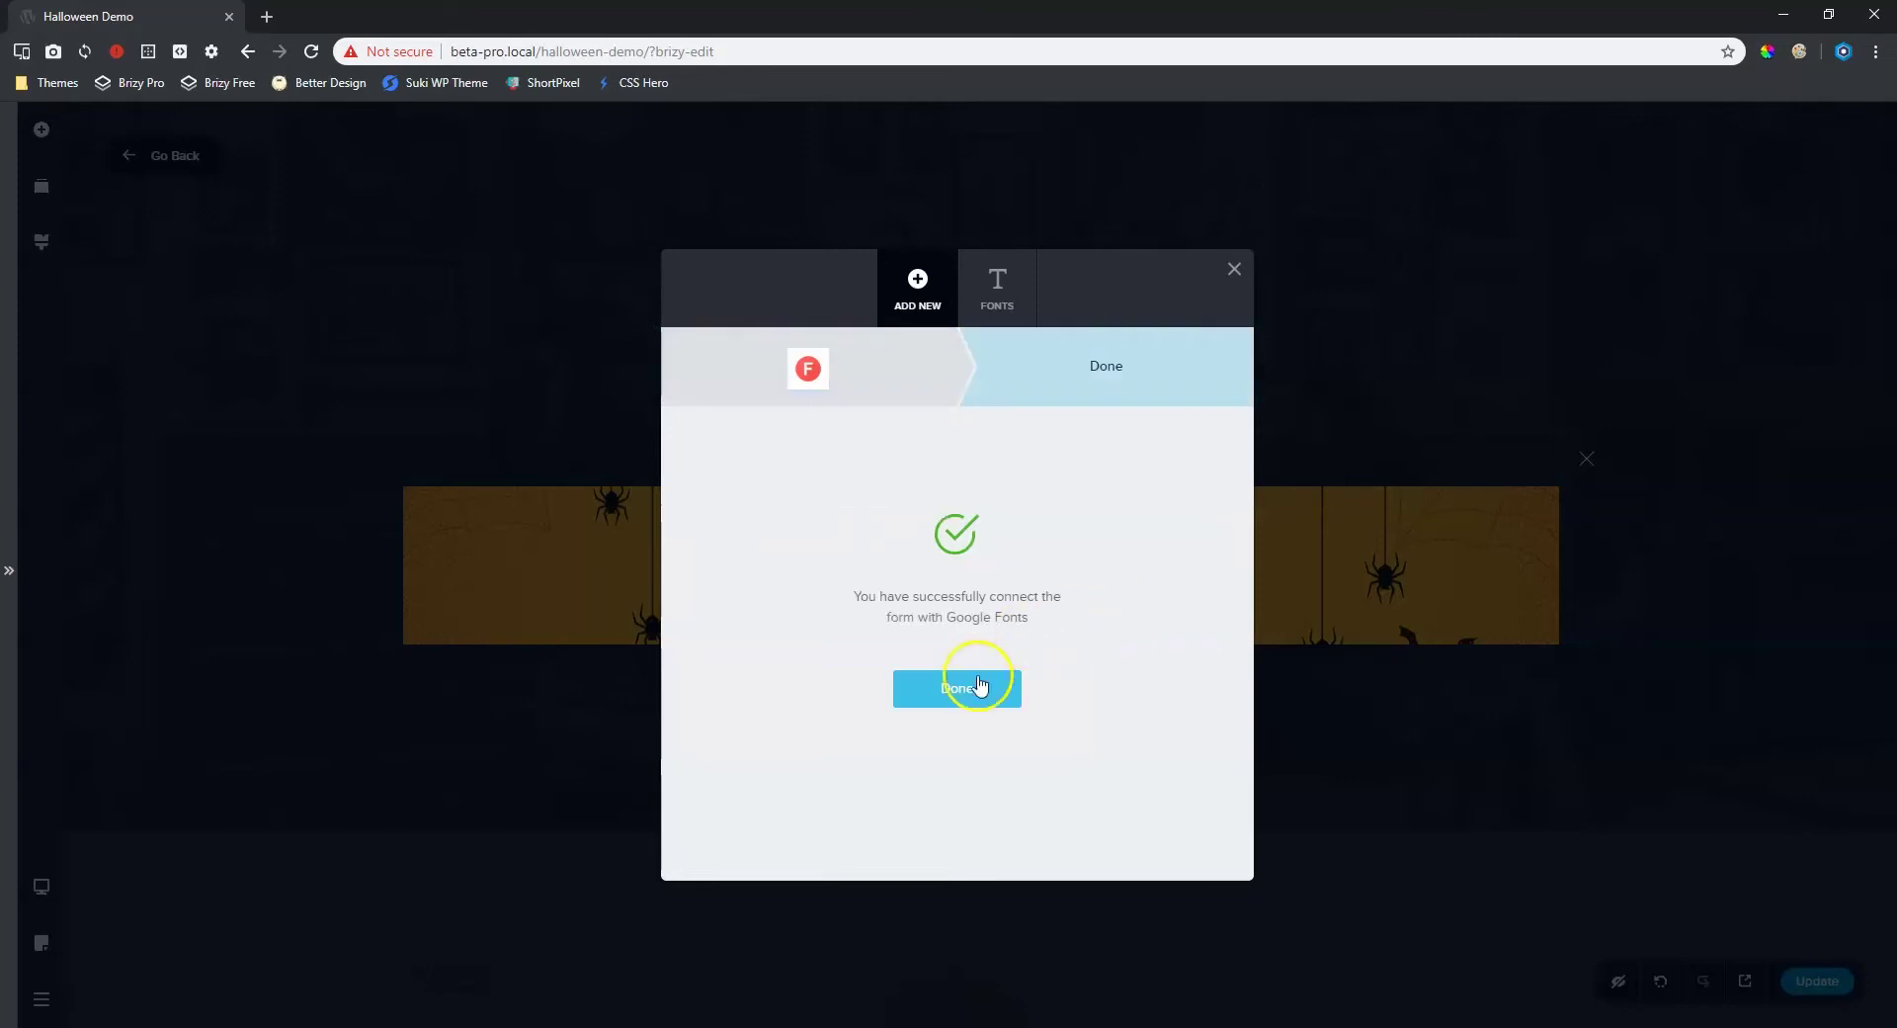
left_click(979, 686)
- Apply the Jolly Lodger font to the popup's "Halloween" heading
left_click(1043, 576)
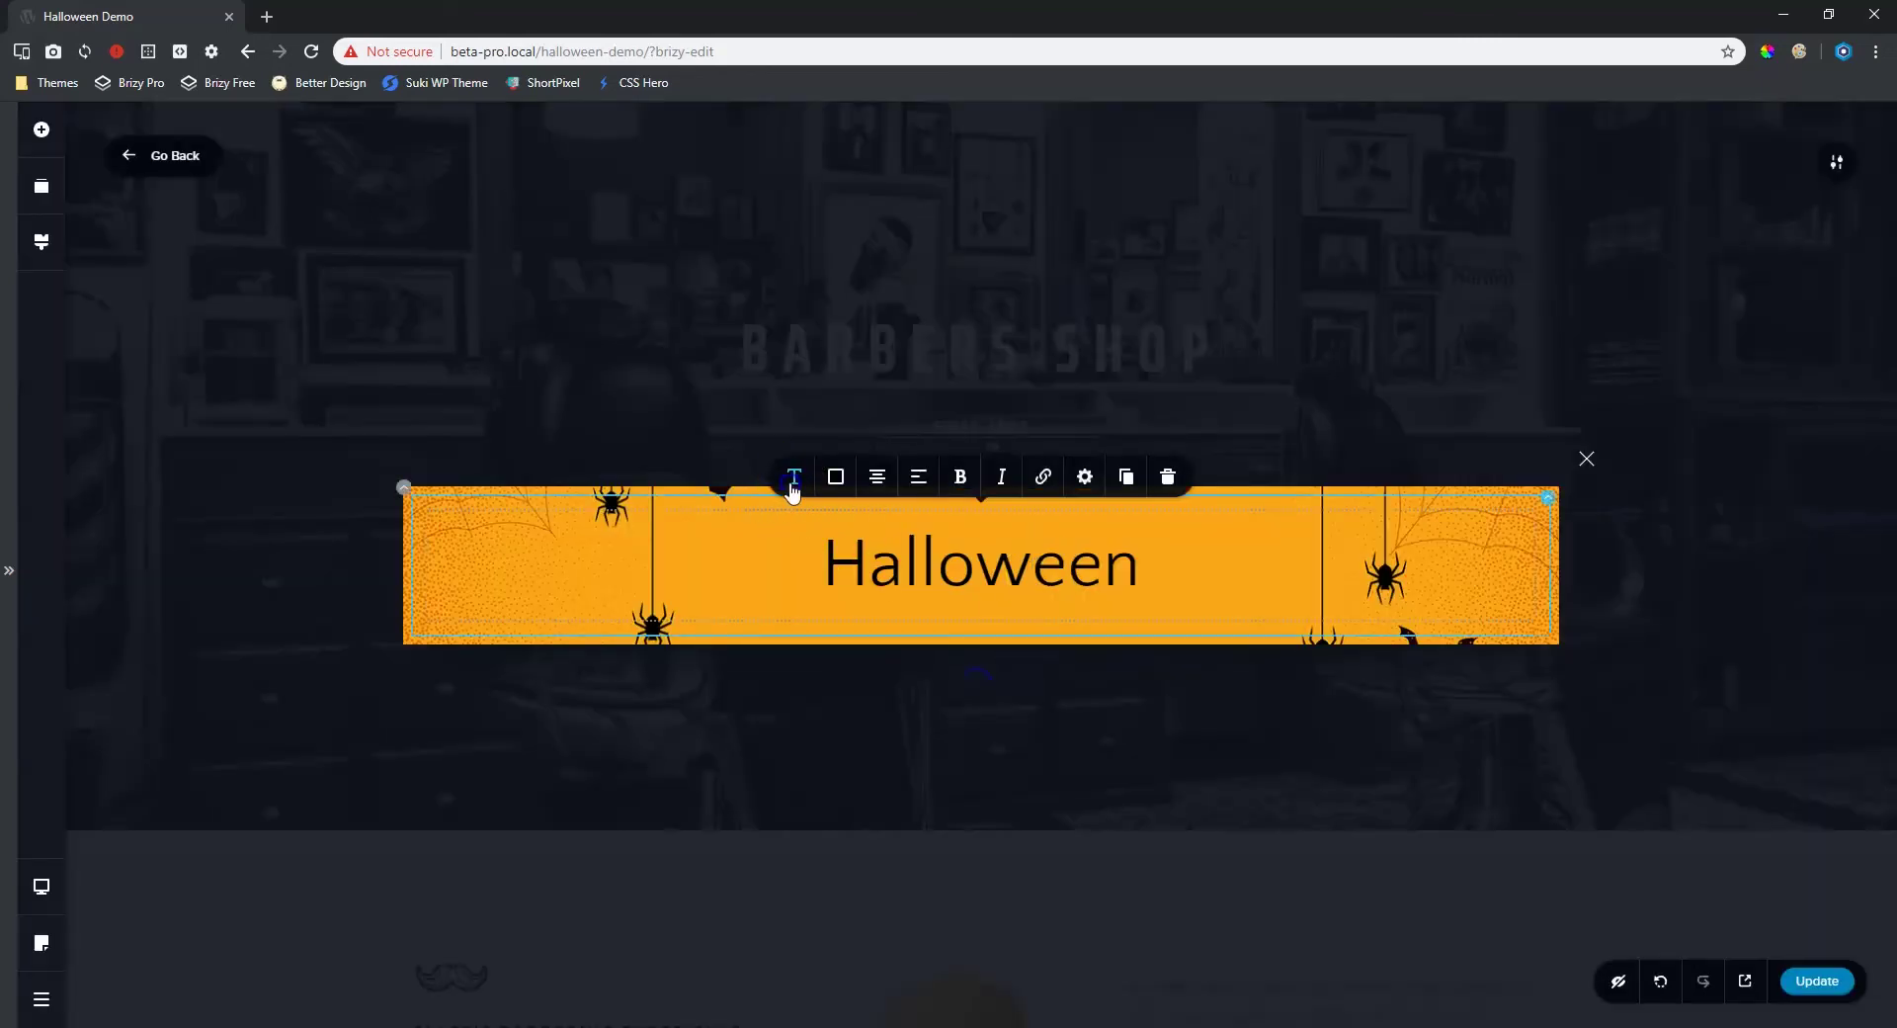
left_click(794, 476)
left_click(652, 262)
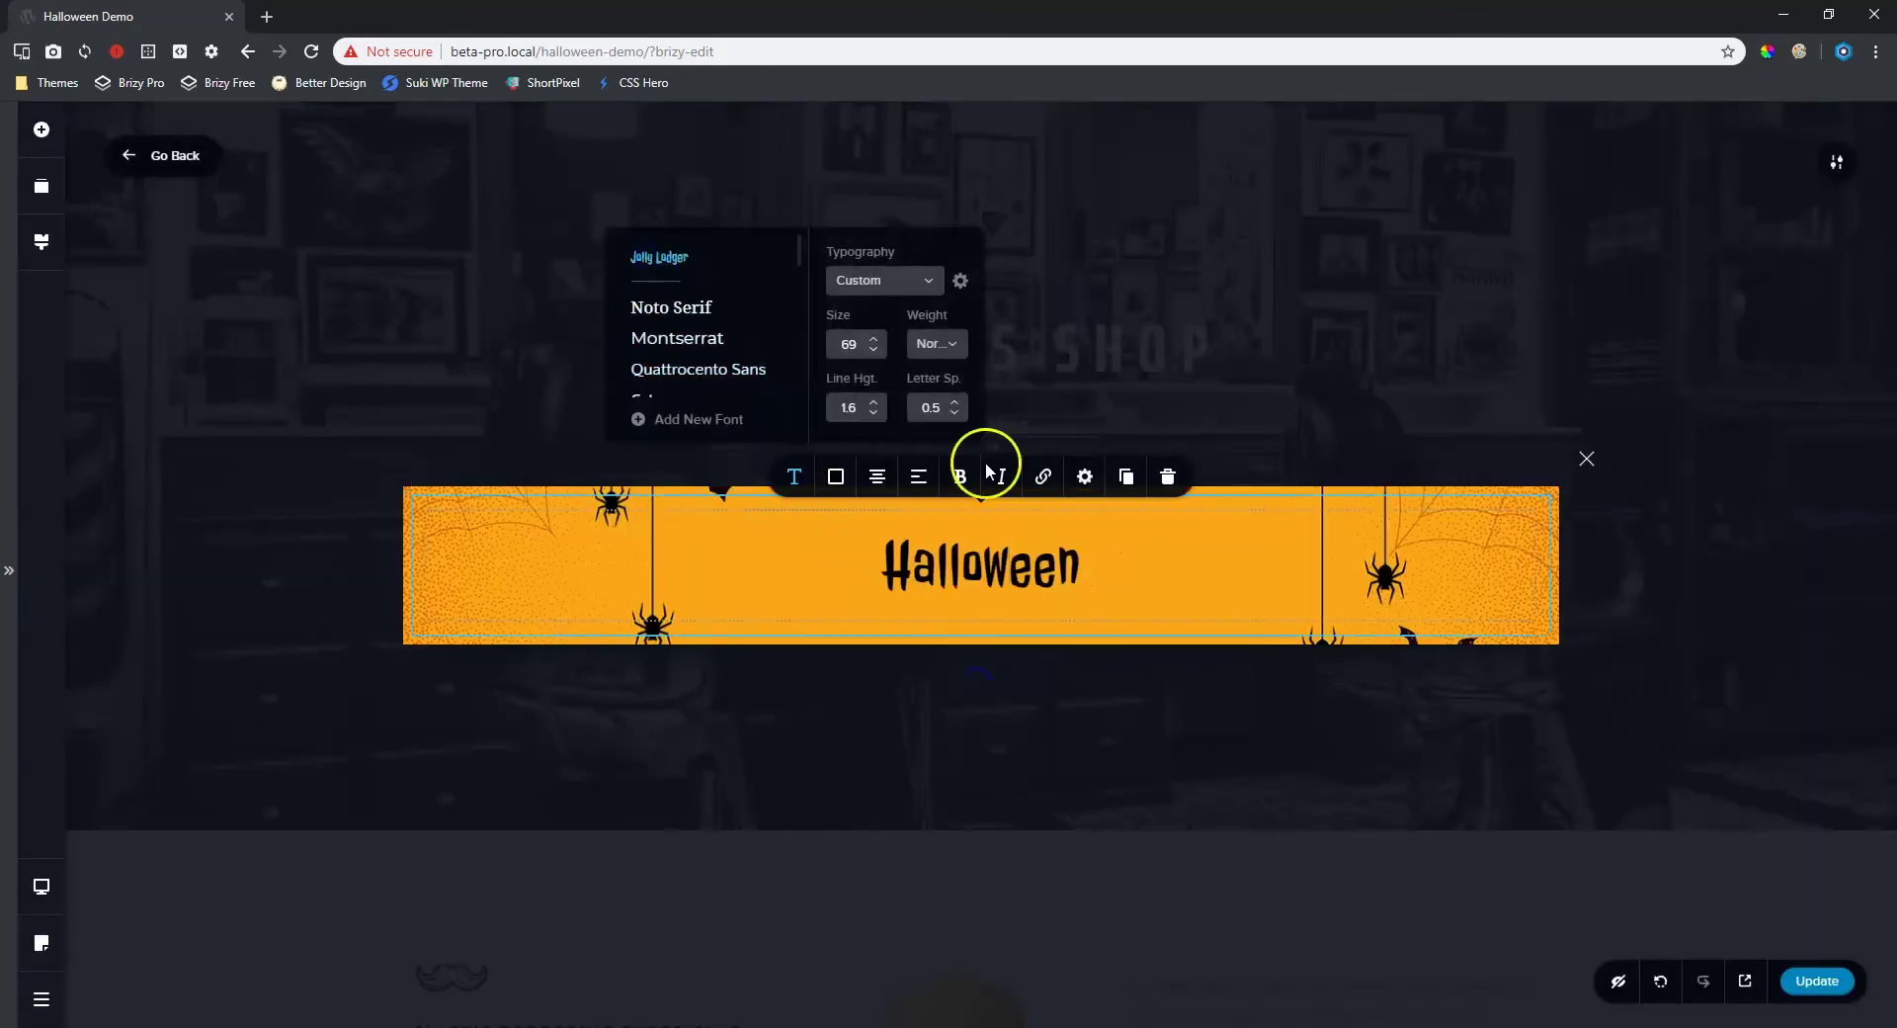
- Set the "Halloween" heading's font size to 145 and its line height to 1.0
left_click(876, 341)
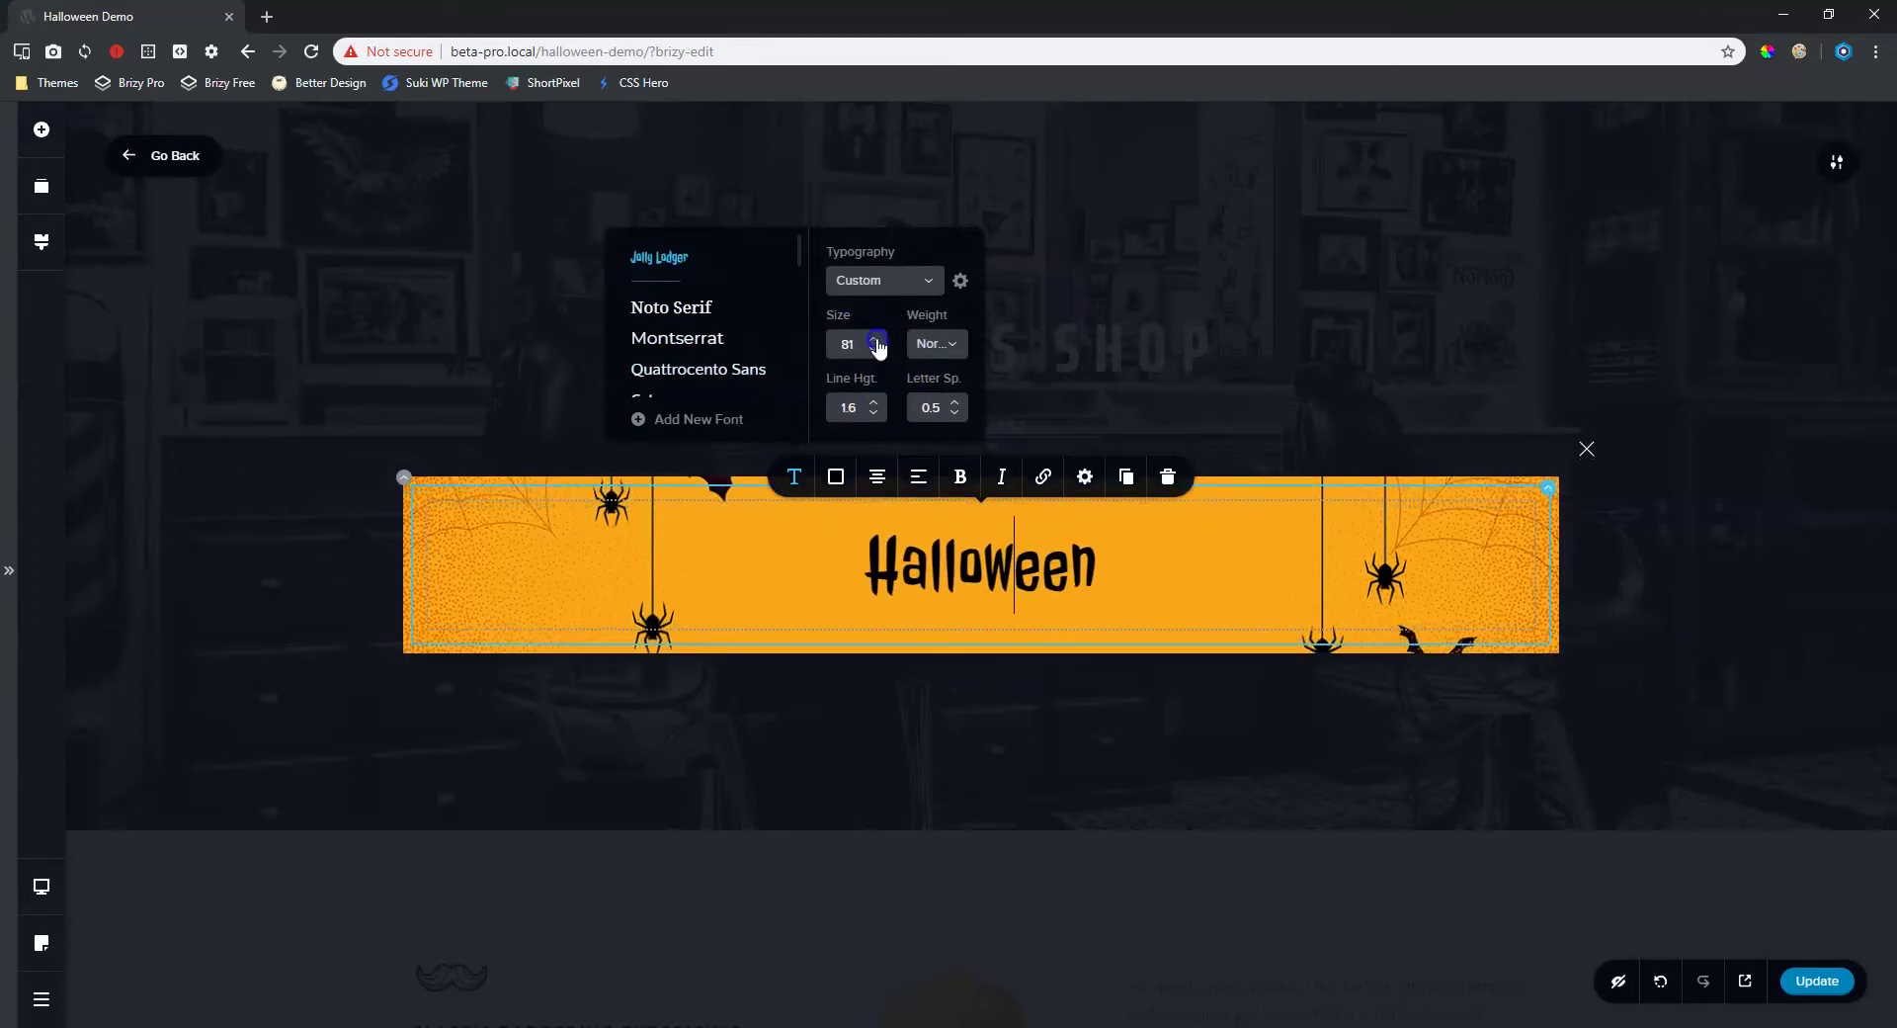
left_click_drag(876, 340, 876, 341)
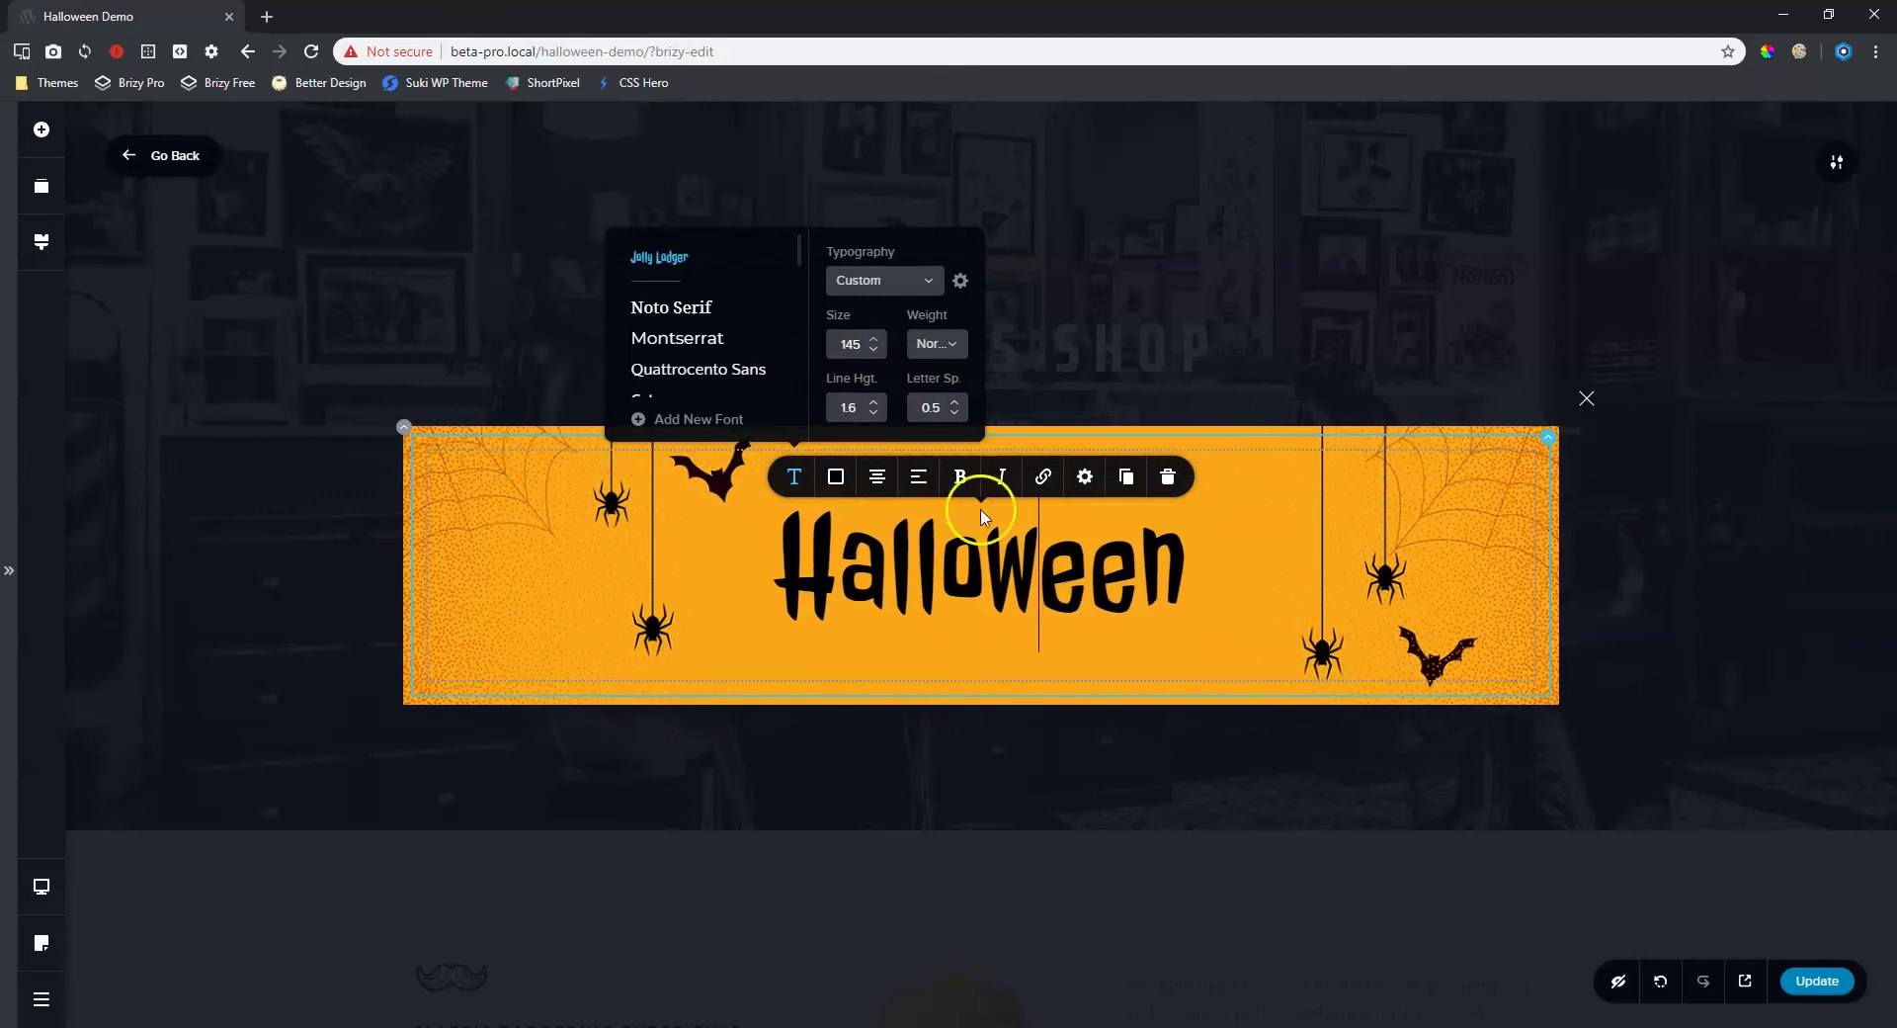
left_click_drag(874, 413, 874, 413)
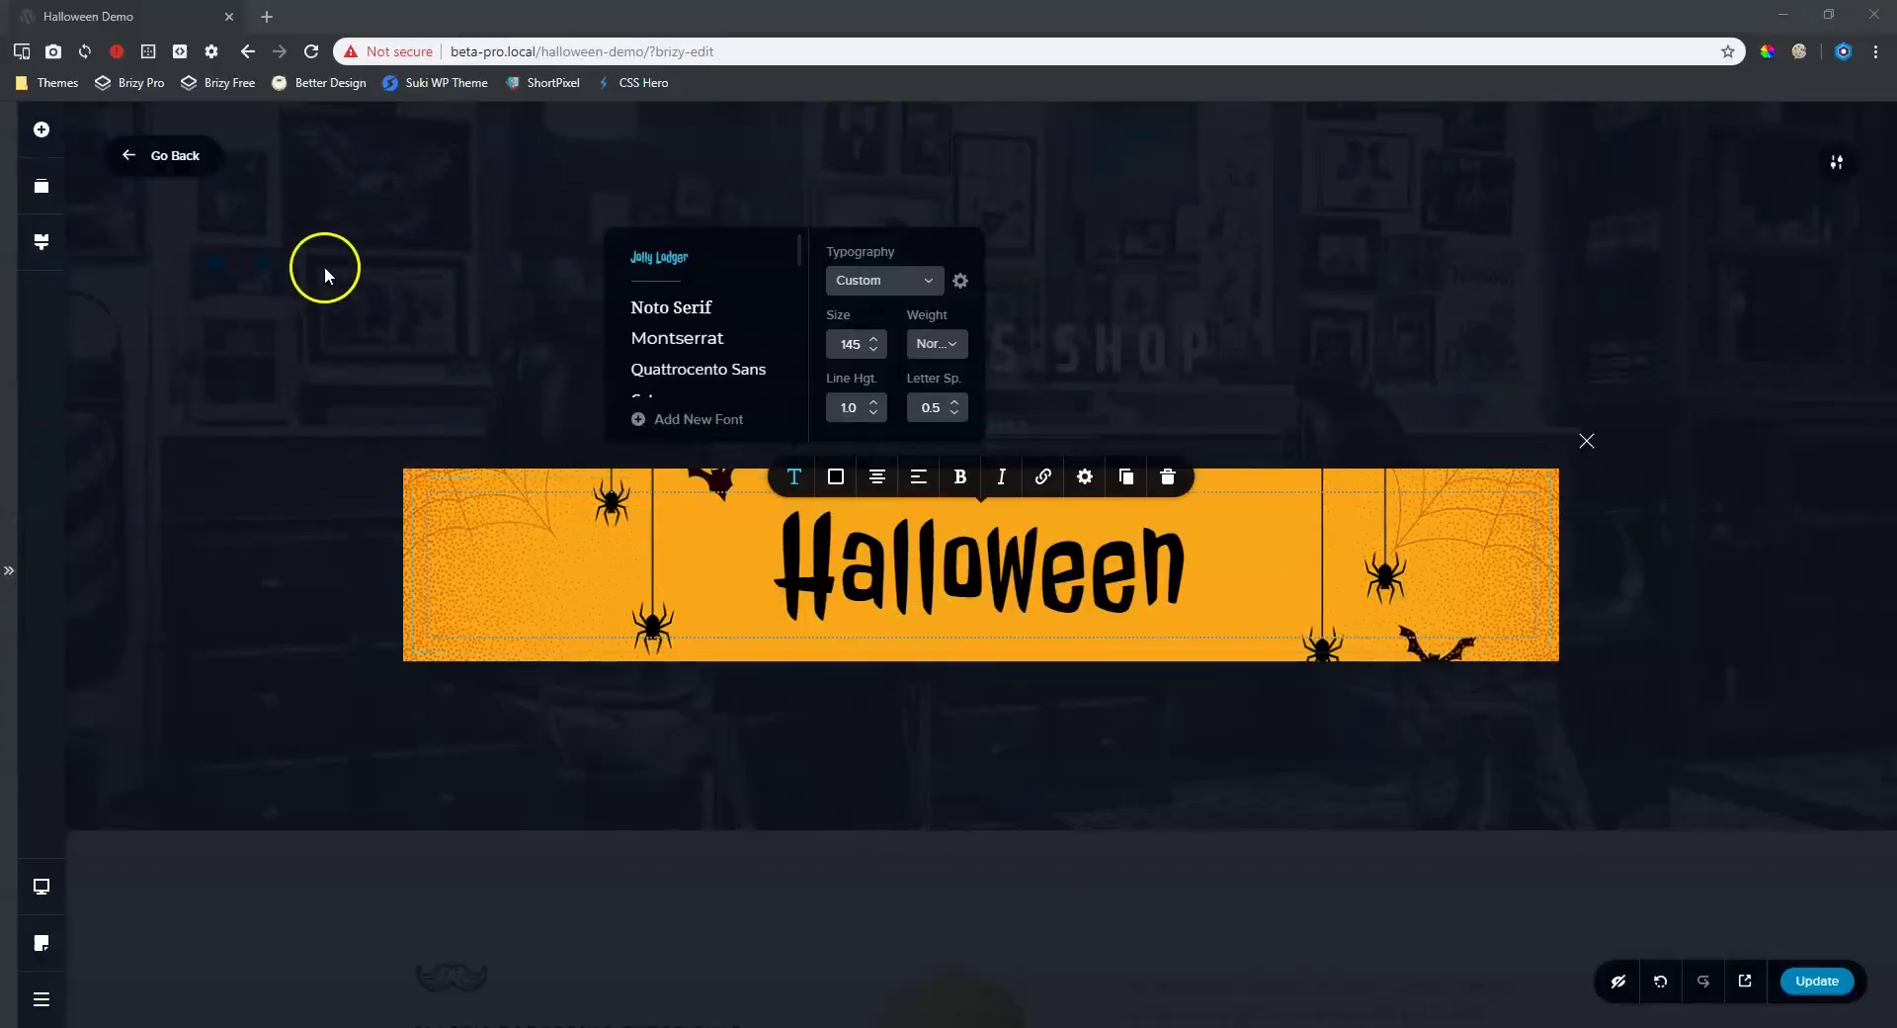
- Add a text element below the "Halloween" heading in the popup and replace its placeholder text with "Party!"
left_click(41, 129)
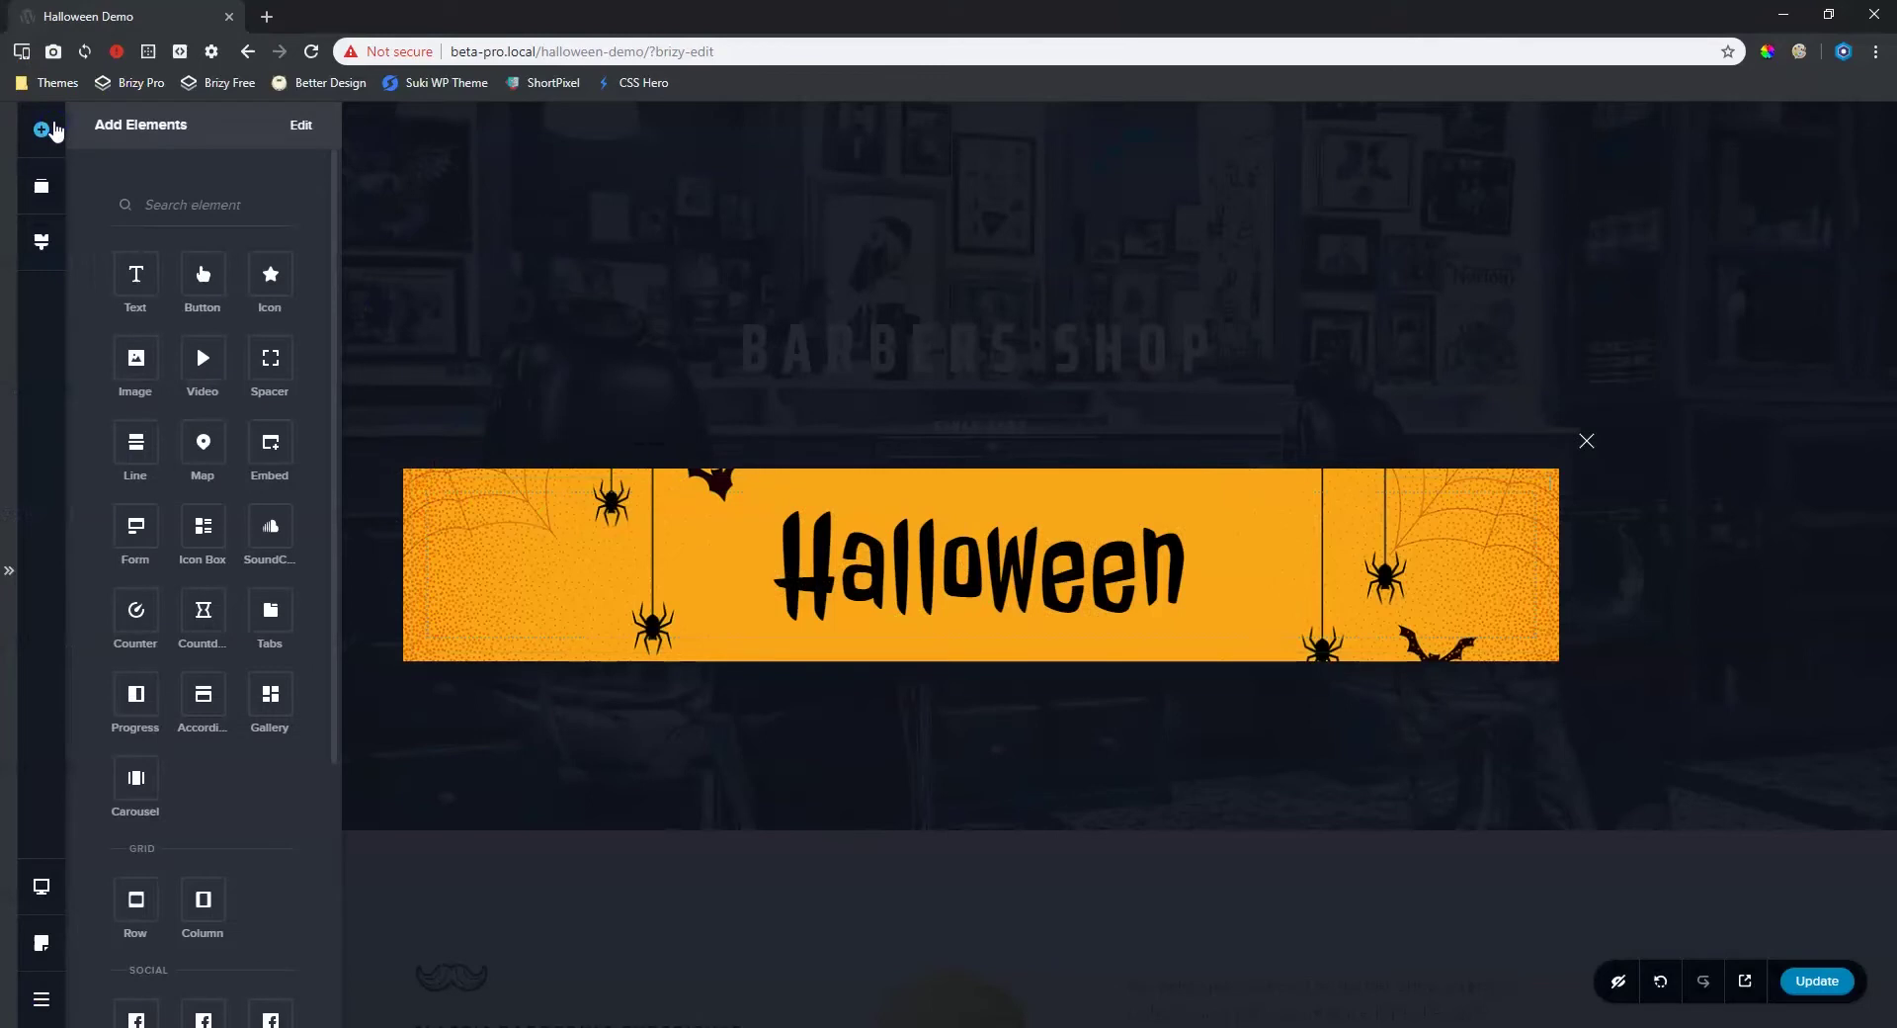
left_click_drag(131, 281, 925, 624)
left_click(965, 649)
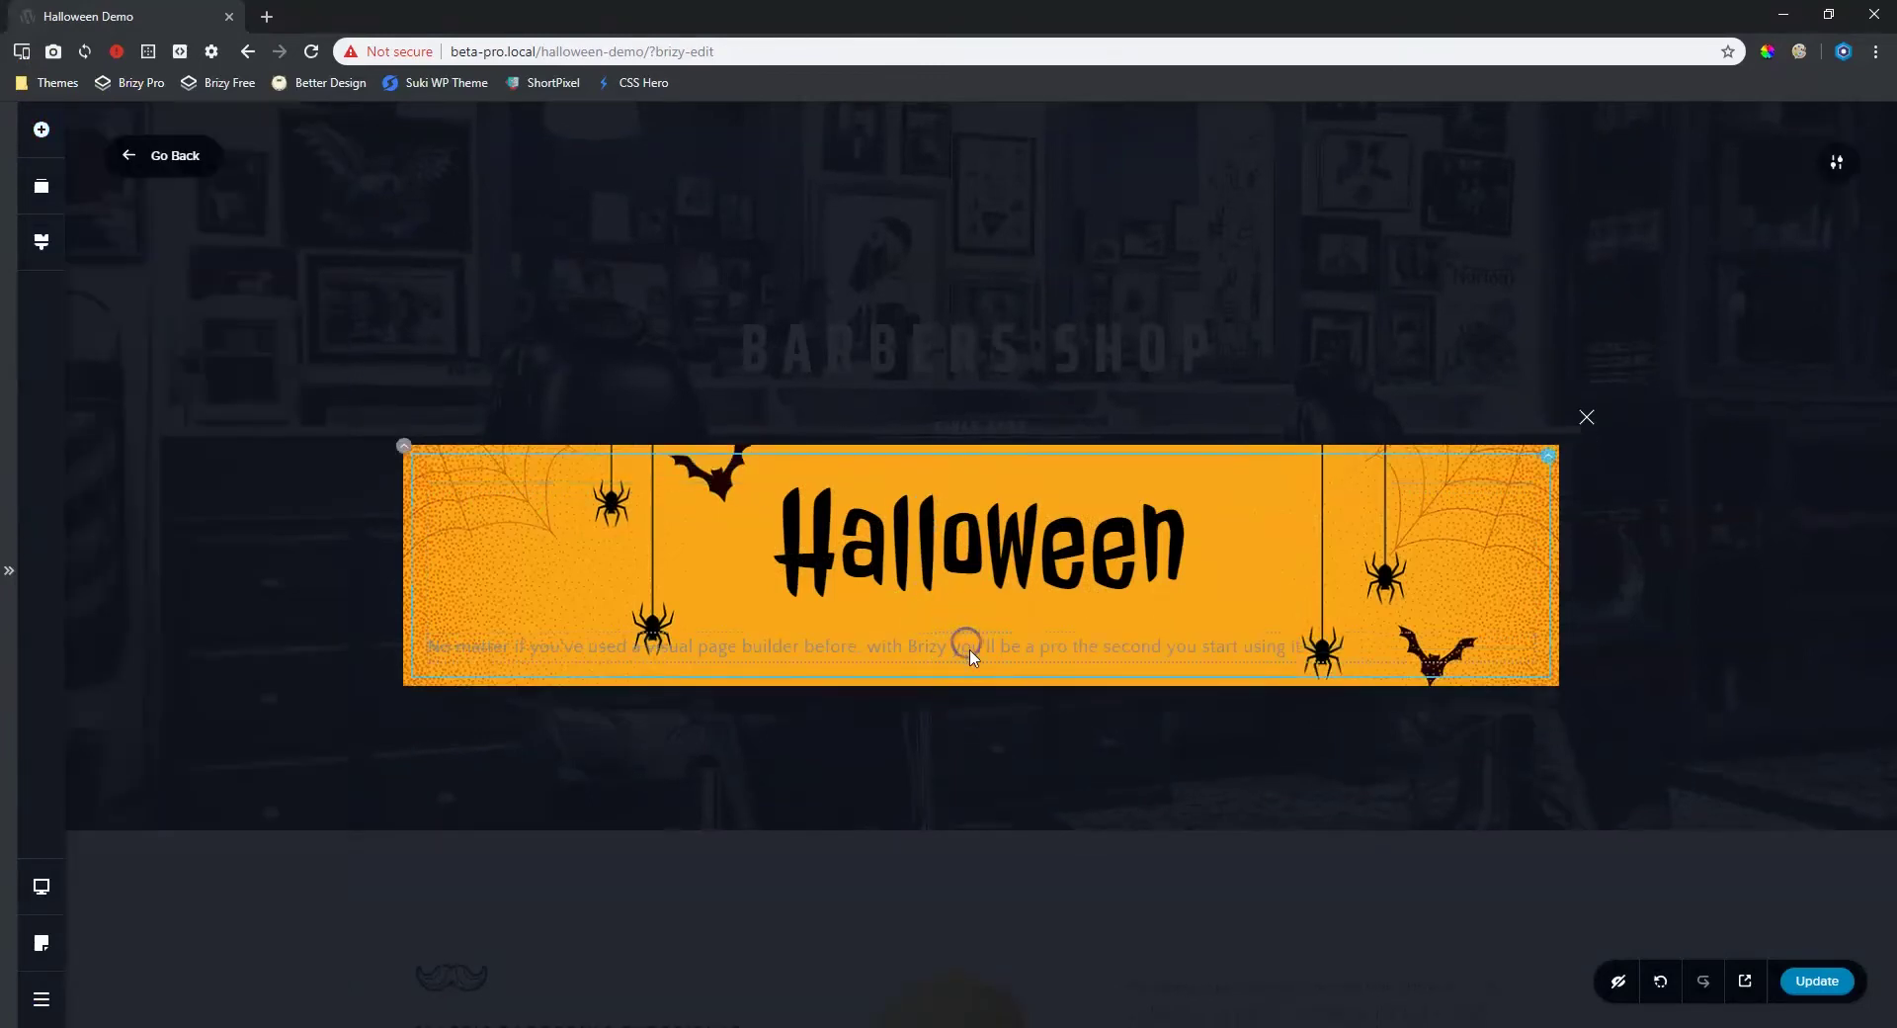
double_click(968, 647)
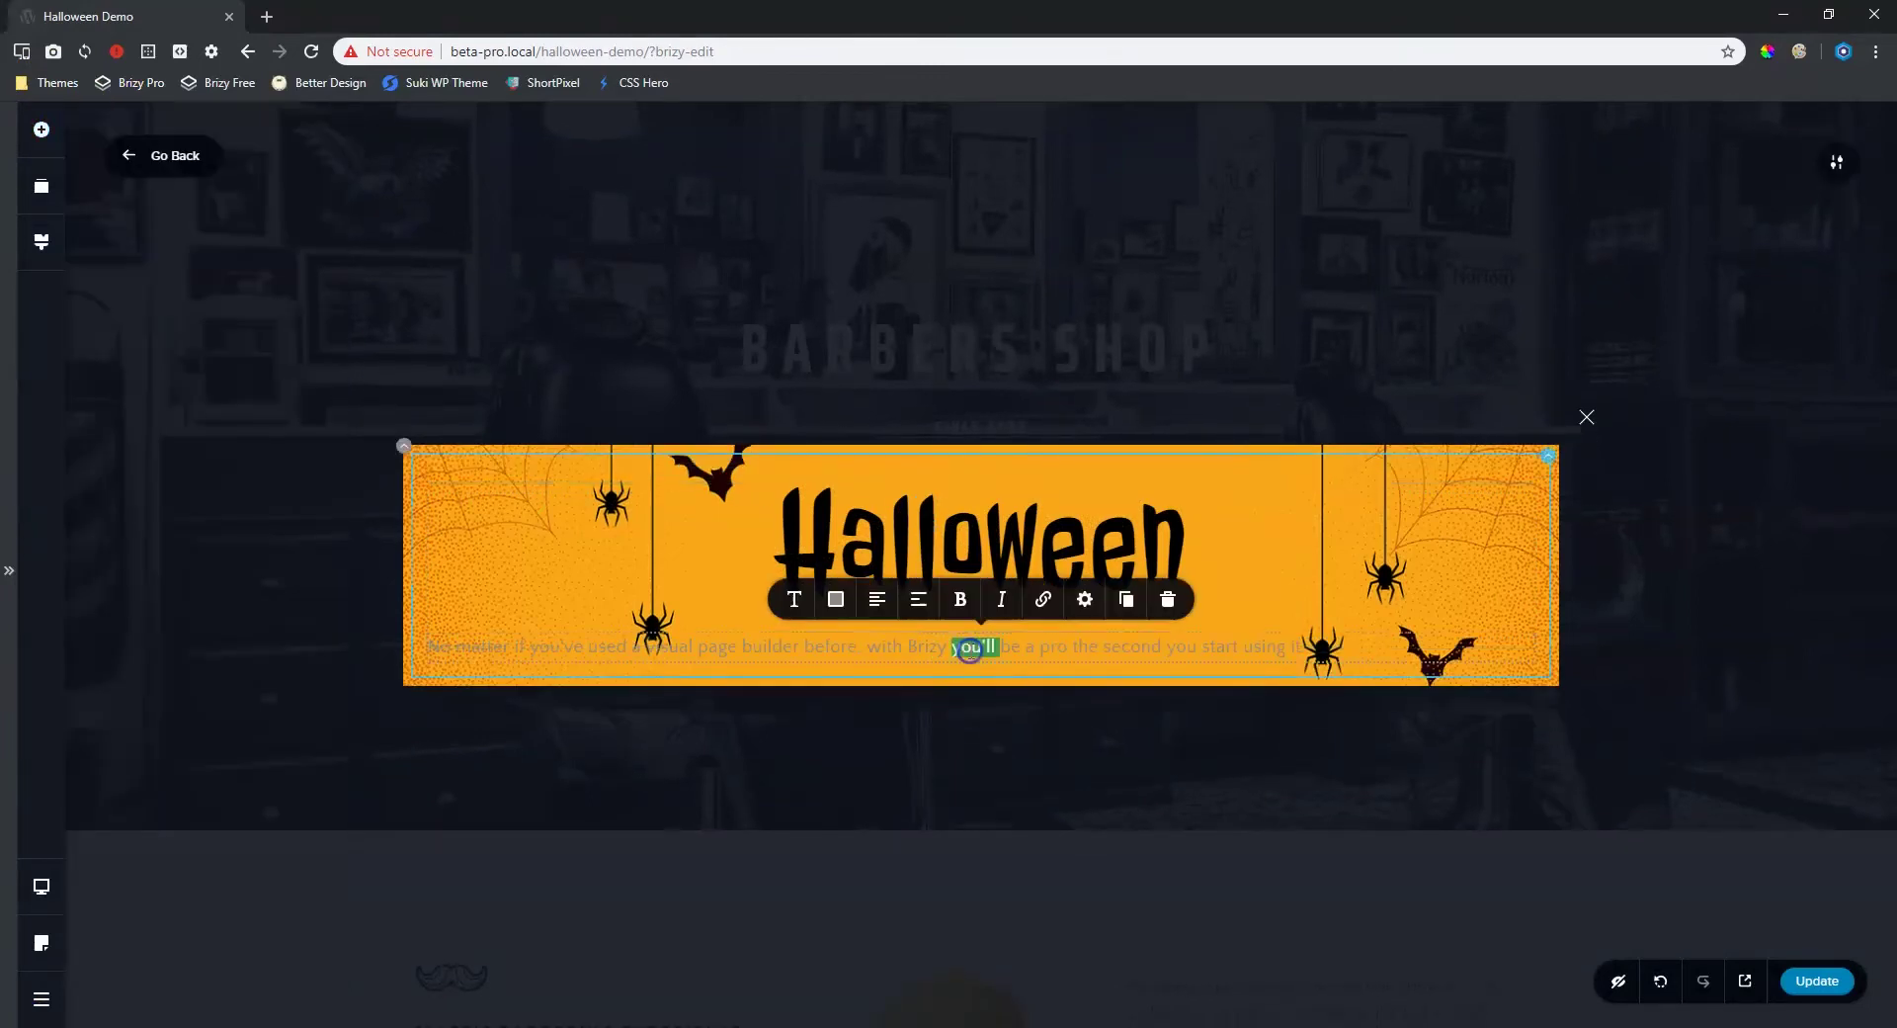
triple_click(835, 647)
key("BackSpace")
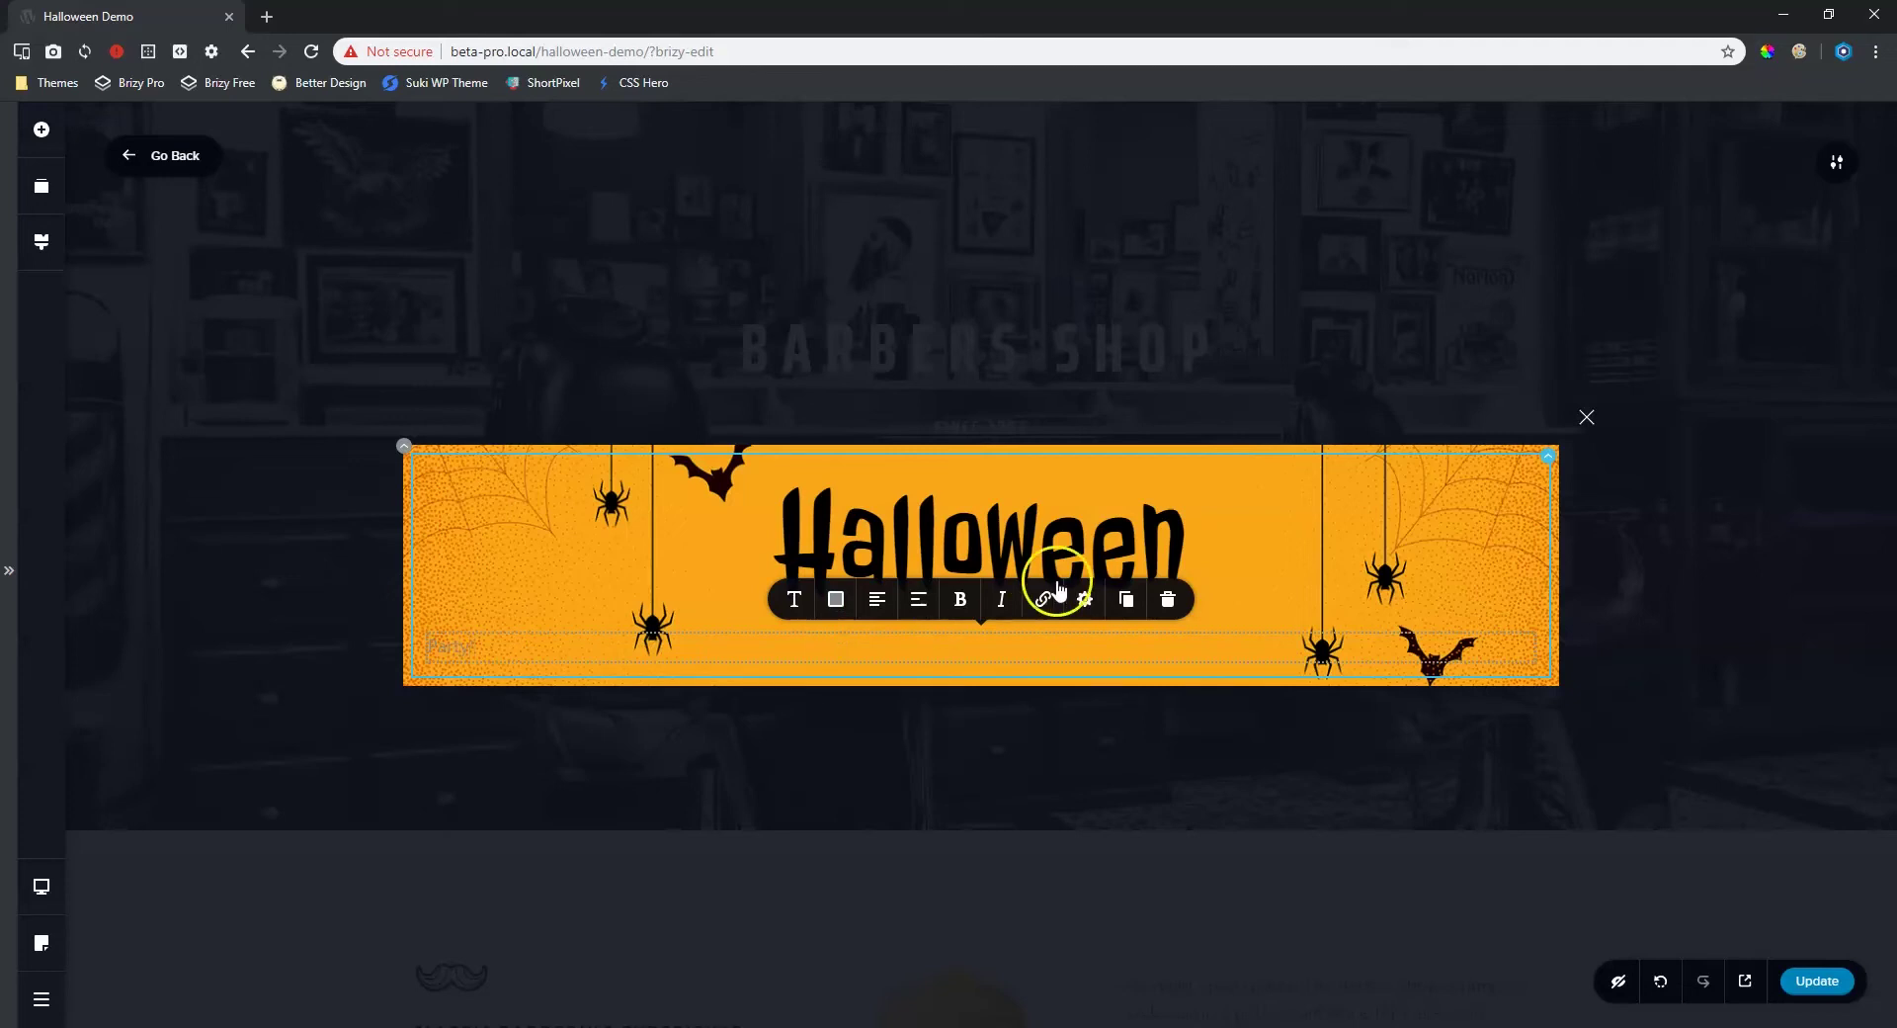
- Colour the "Party!" text white (#FFFFFF), set its font size to 86 and centre it
left_click(836, 598)
left_click(888, 512)
left_click(802, 605)
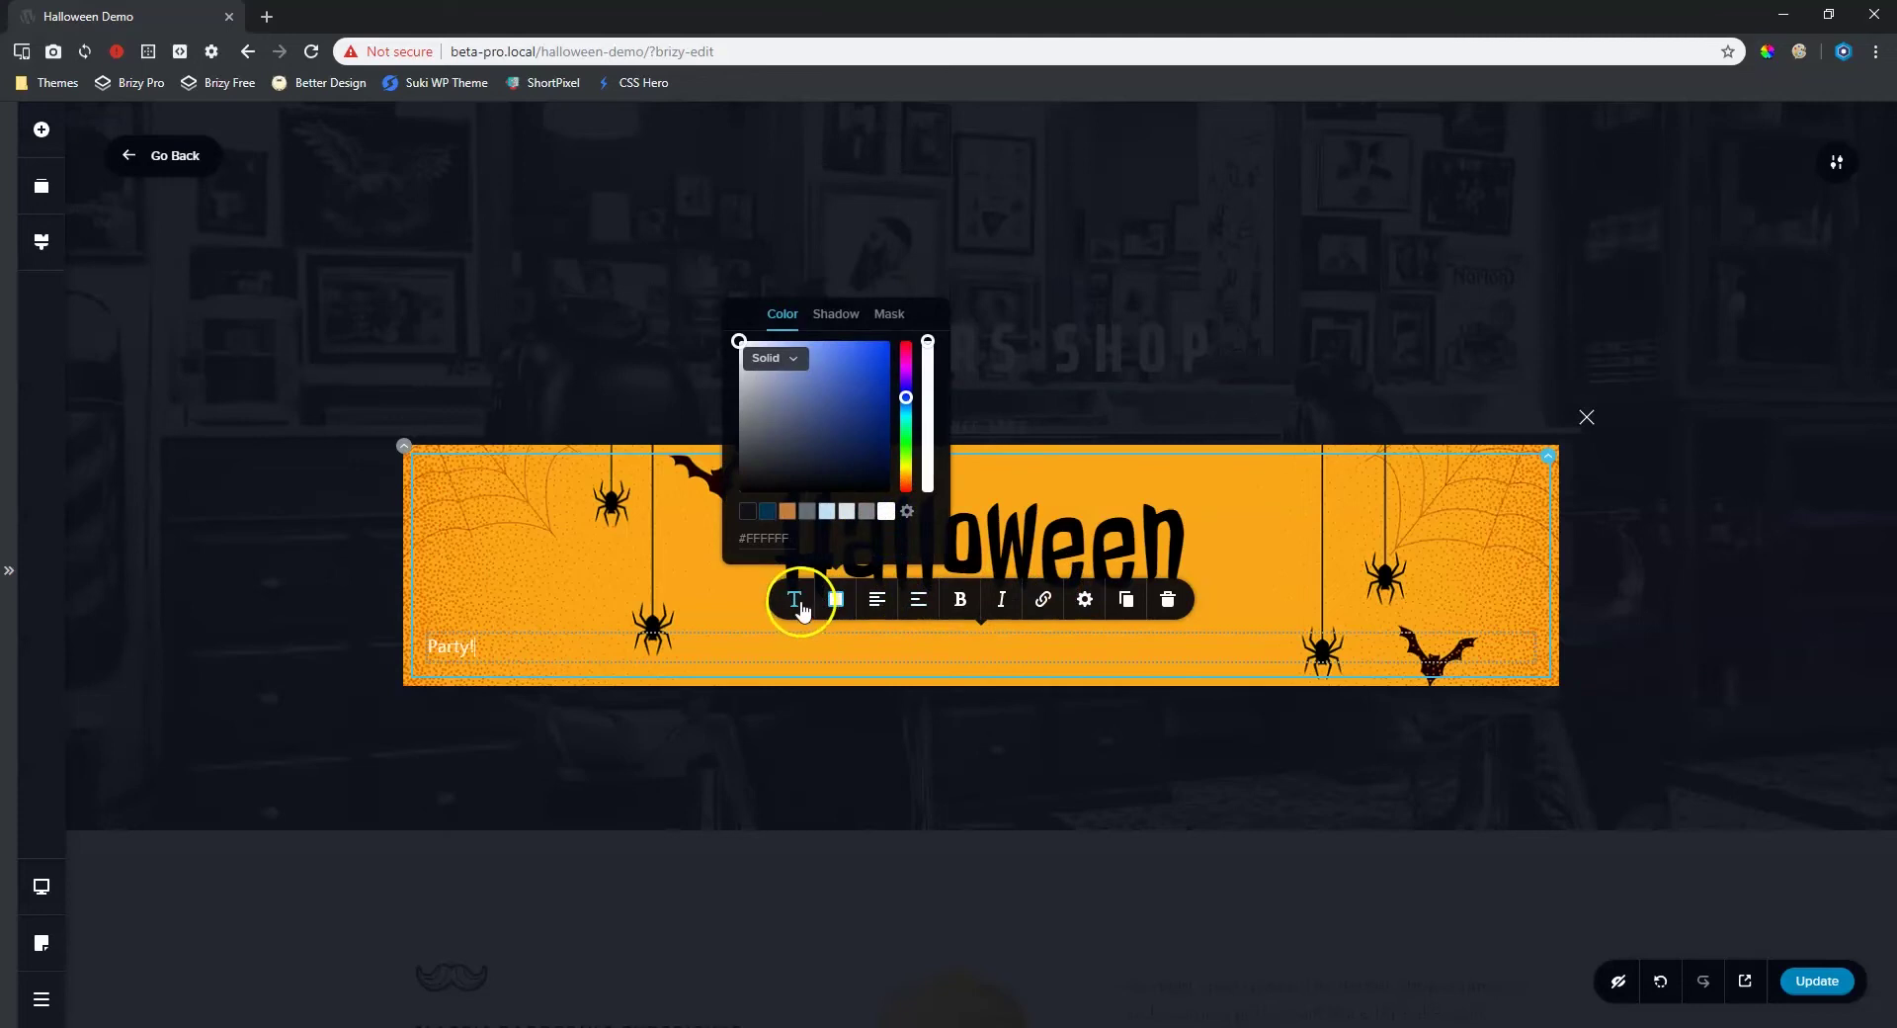
left_click(874, 460)
left_click(873, 460)
left_click_drag(873, 464, 873, 466)
left_click(872, 603)
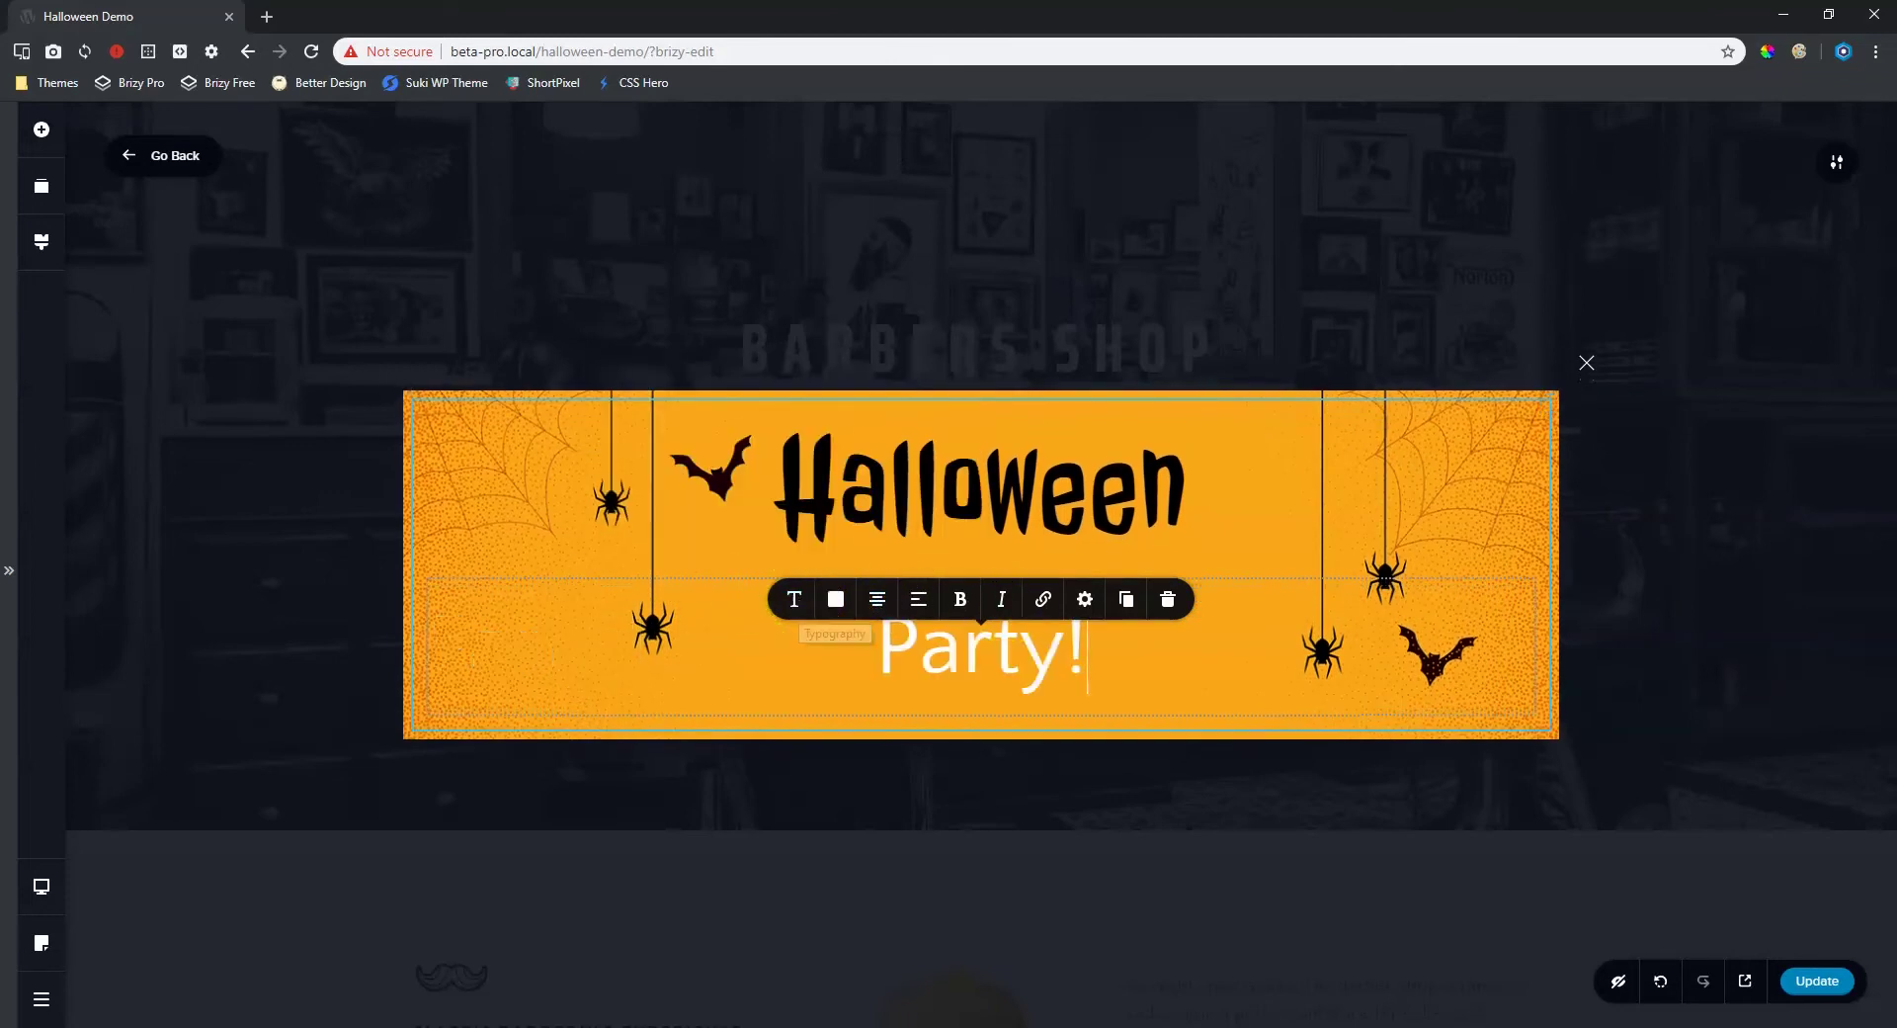
- Switch back to the 1001fonts.com window and compare the Halloween Google web fonts to choose one for the "Party!" text
left_click_drag(1896, 178, 632, 1)
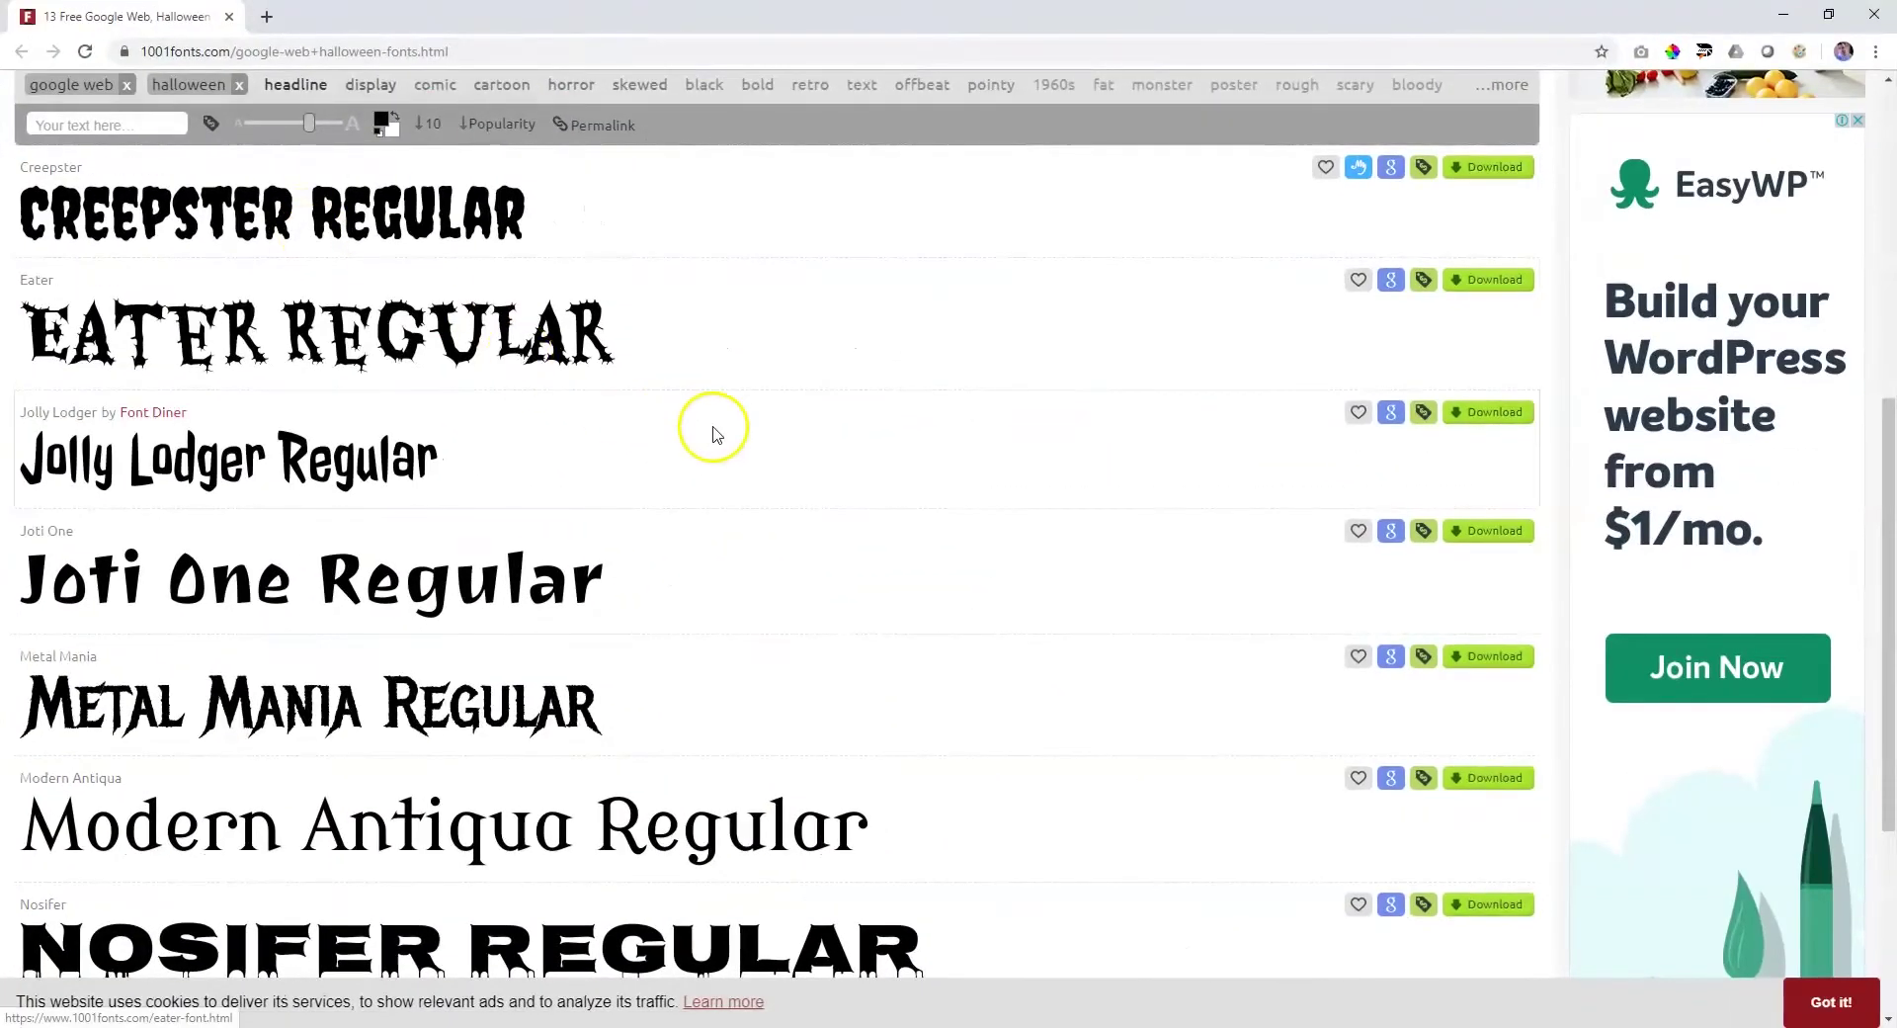
scroll(712, 428, "down", 3)
scroll(711, 427, "up", 7)
scroll(716, 428, "up", 3)
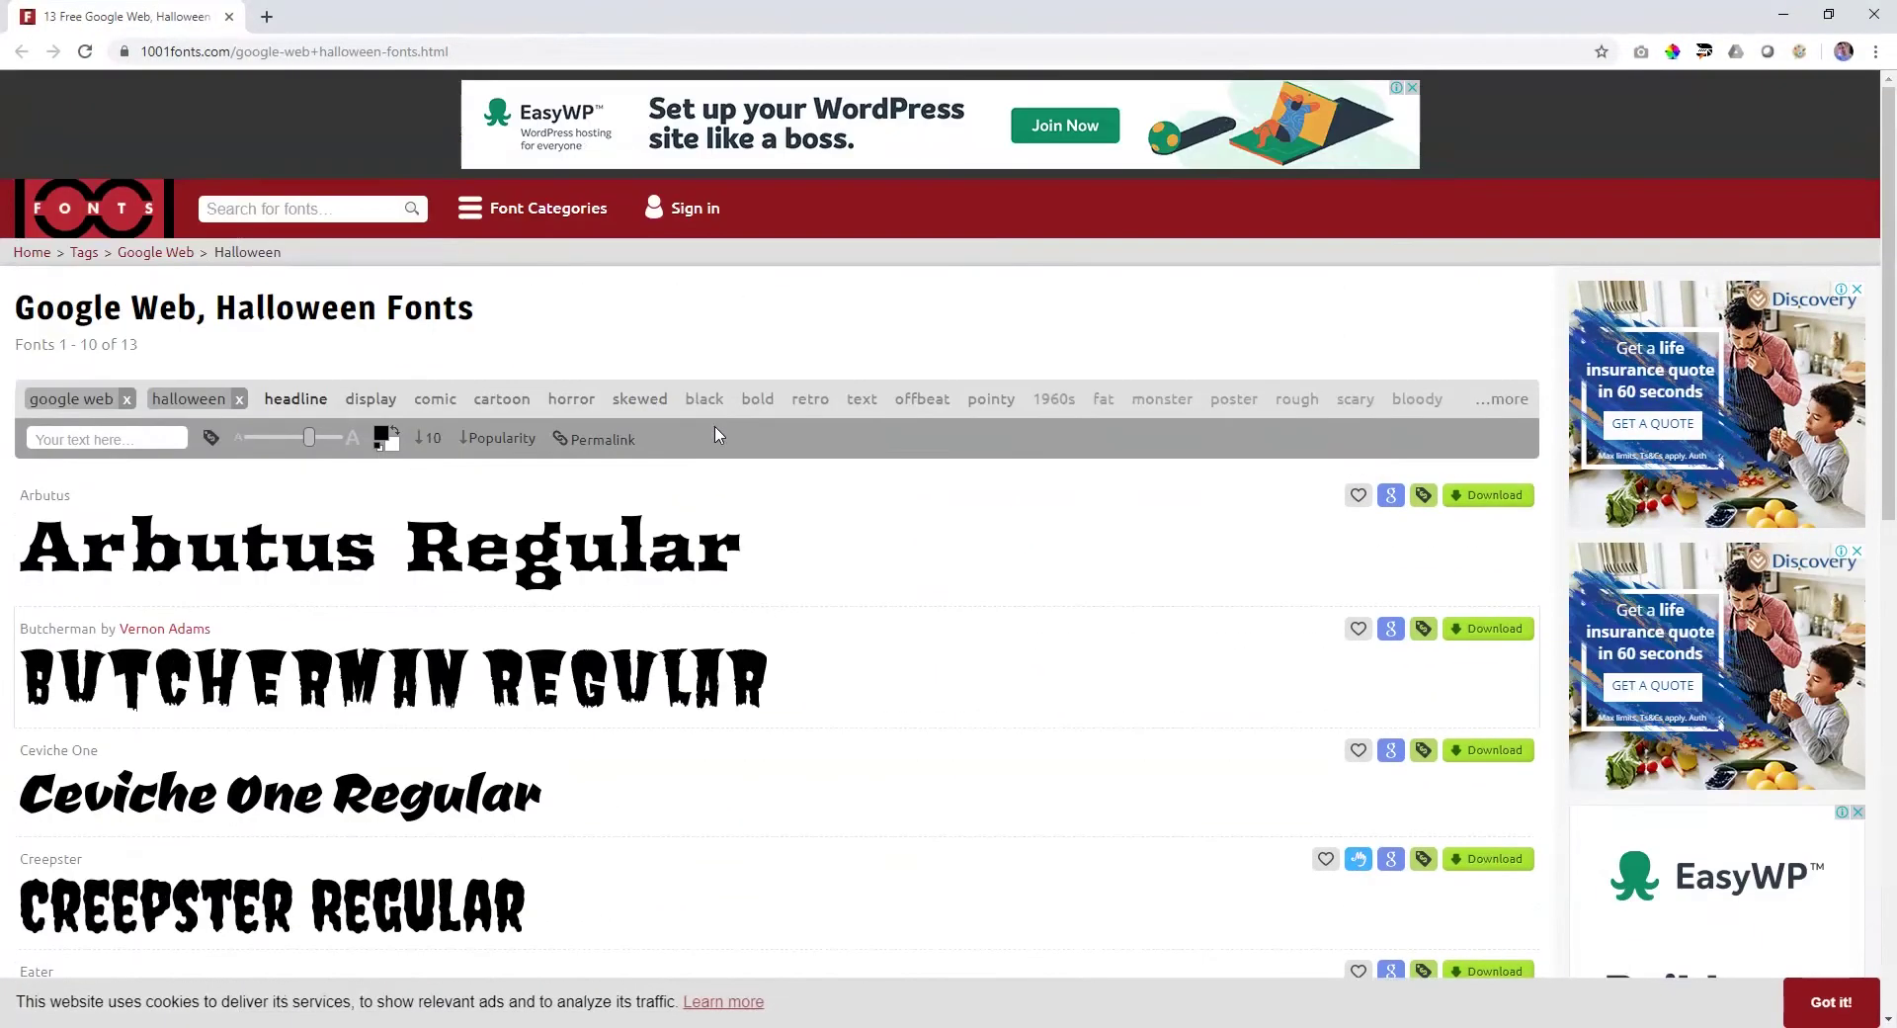
scroll(715, 428, "down", 4)
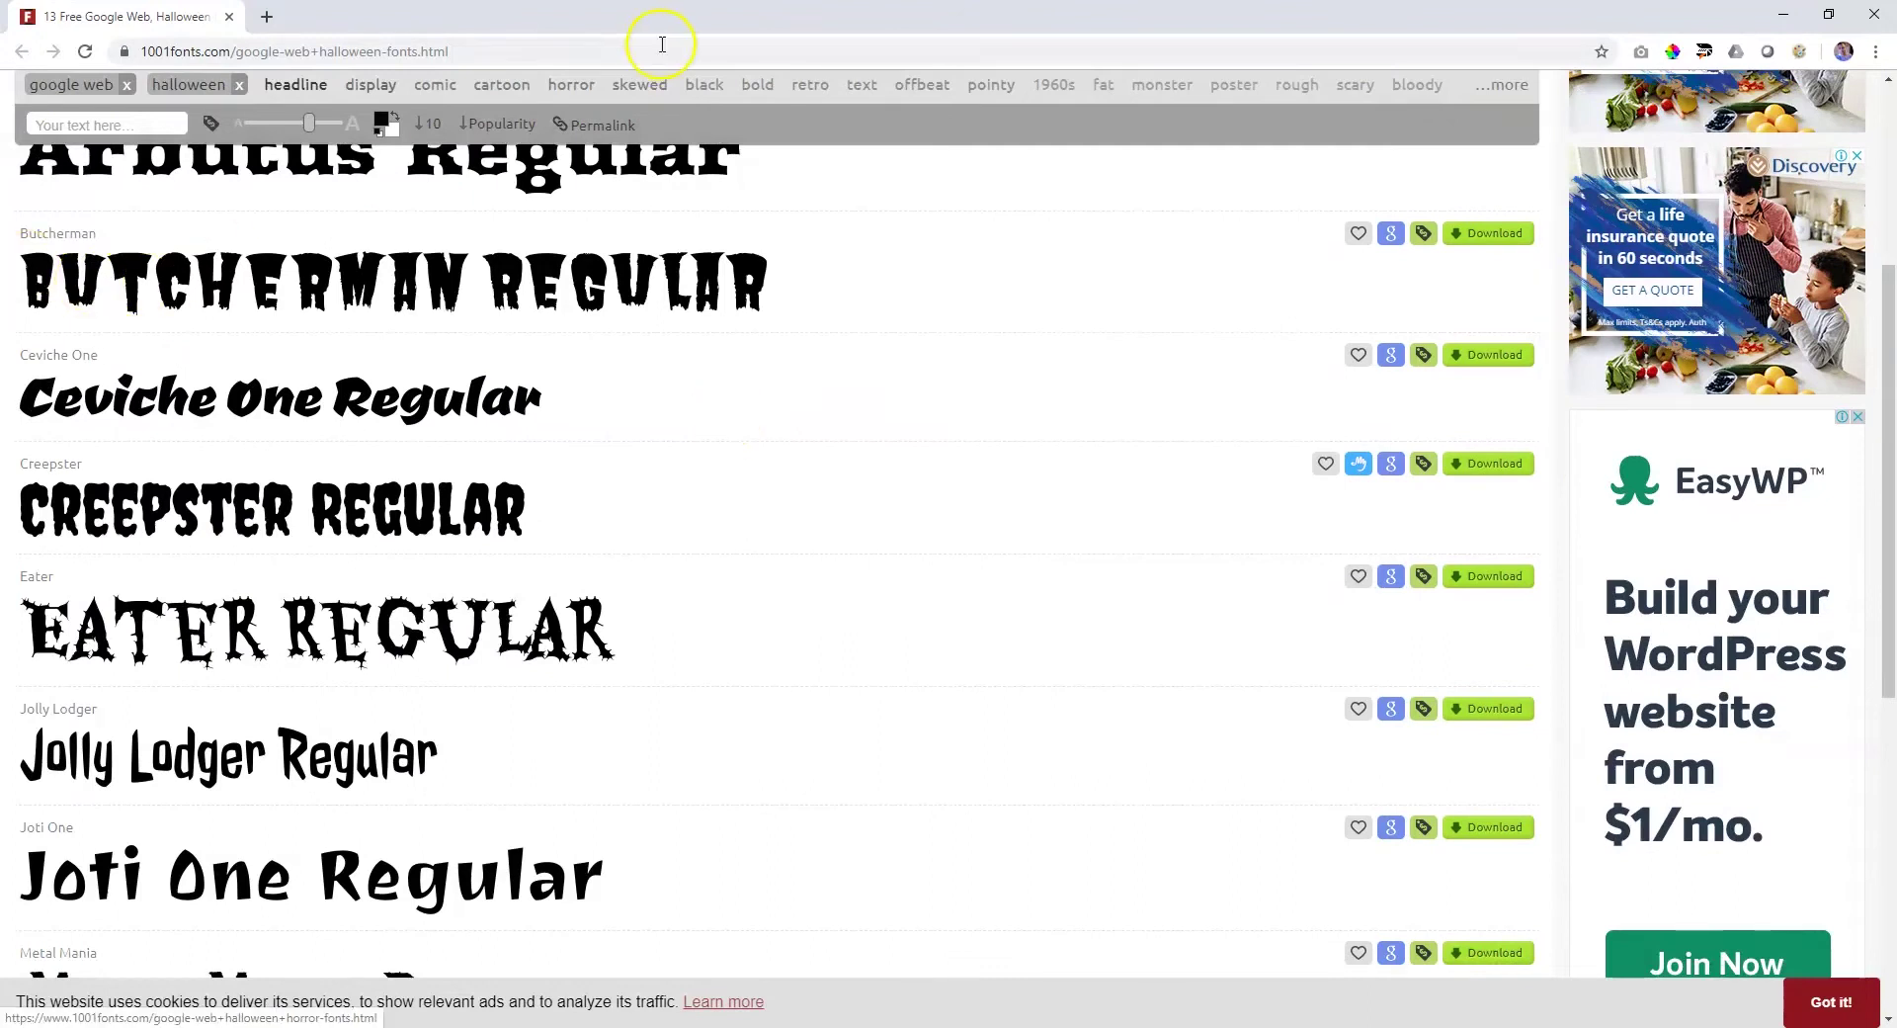
left_click_drag(717, 20, 0, 22)
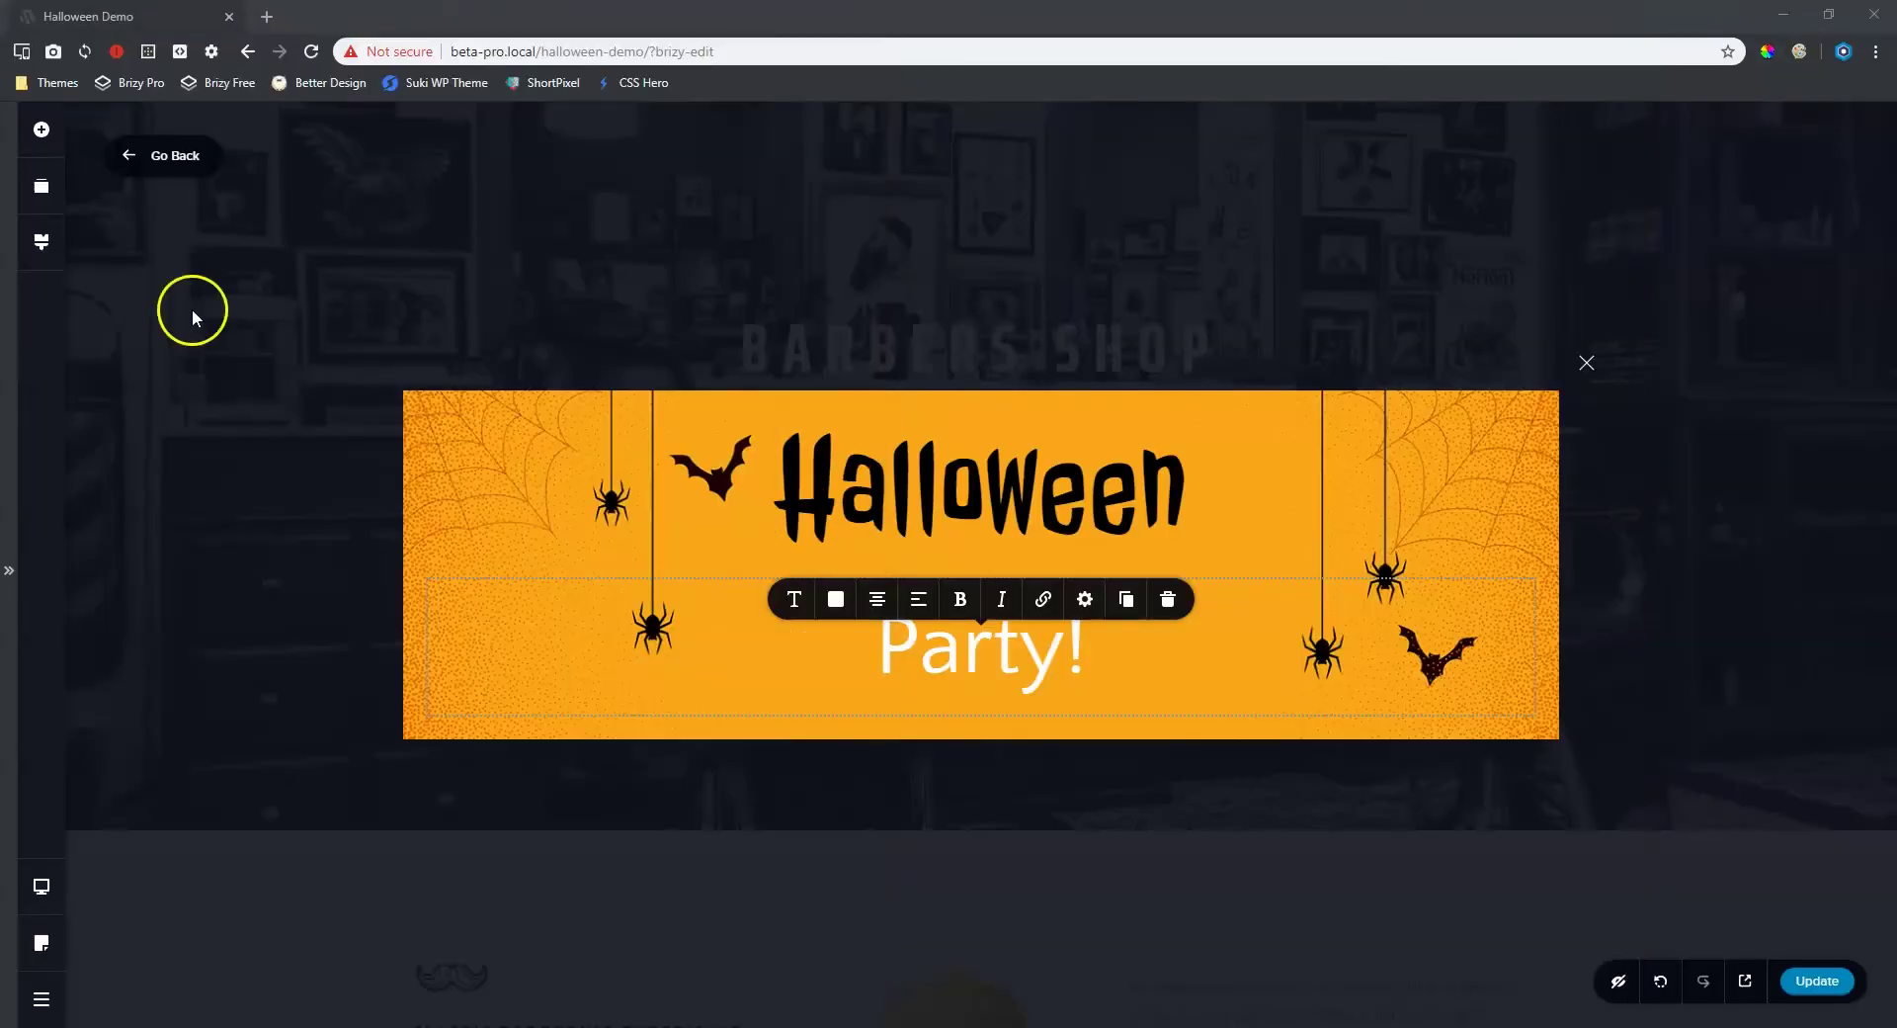
- Add the Google font Butcherman to the editor's available fonts
left_click(797, 600)
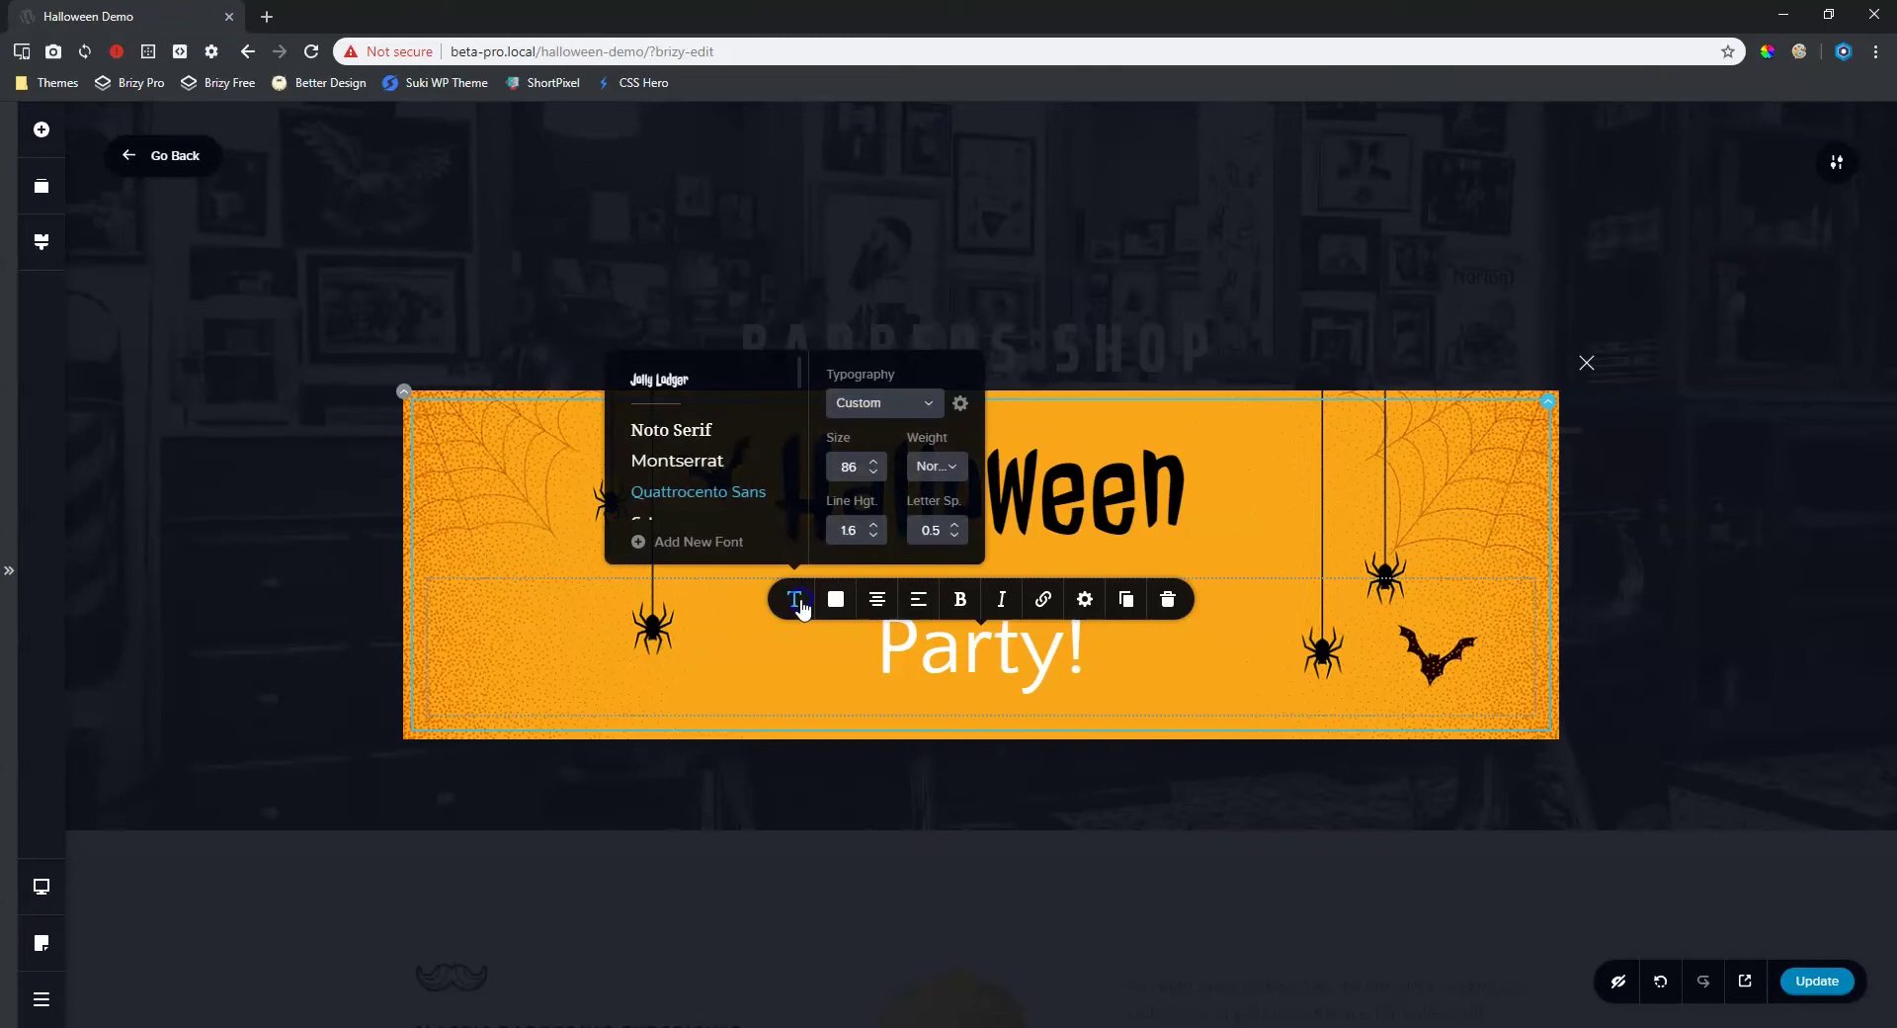
left_click(696, 536)
left_click(783, 457)
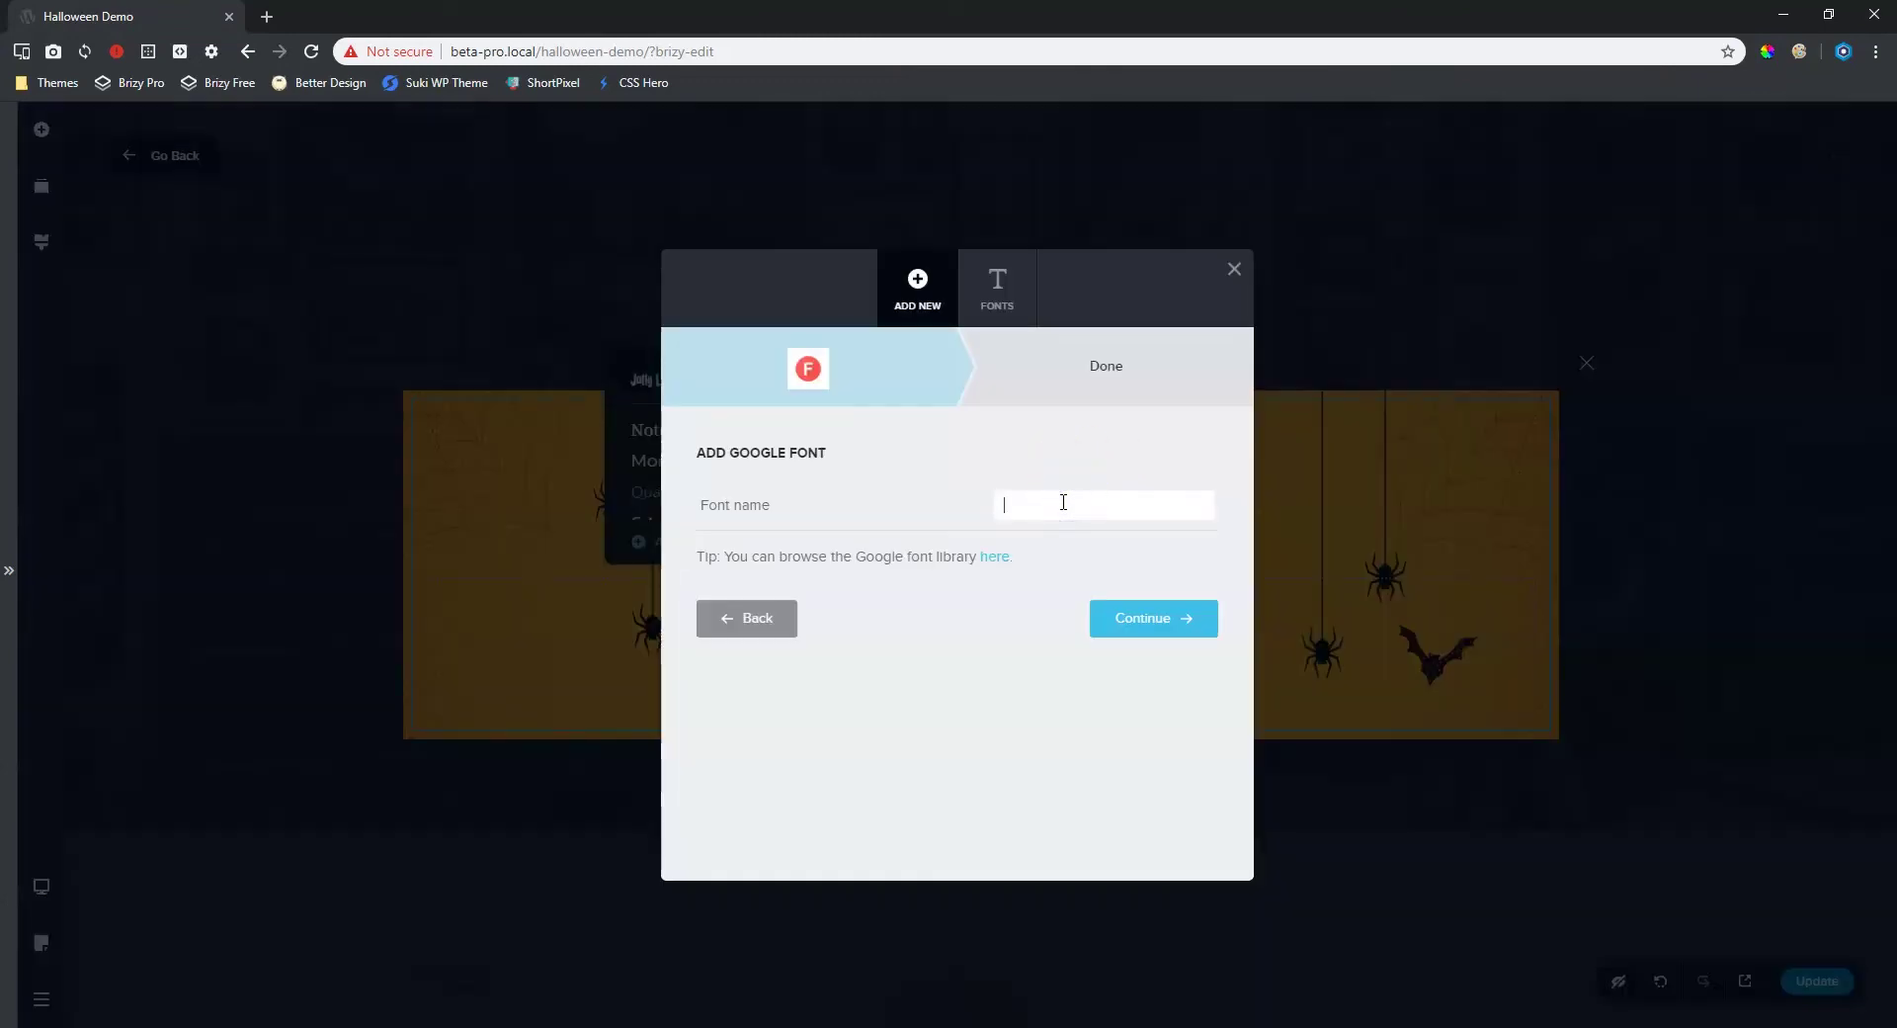
left_click(1063, 501)
type("bu")
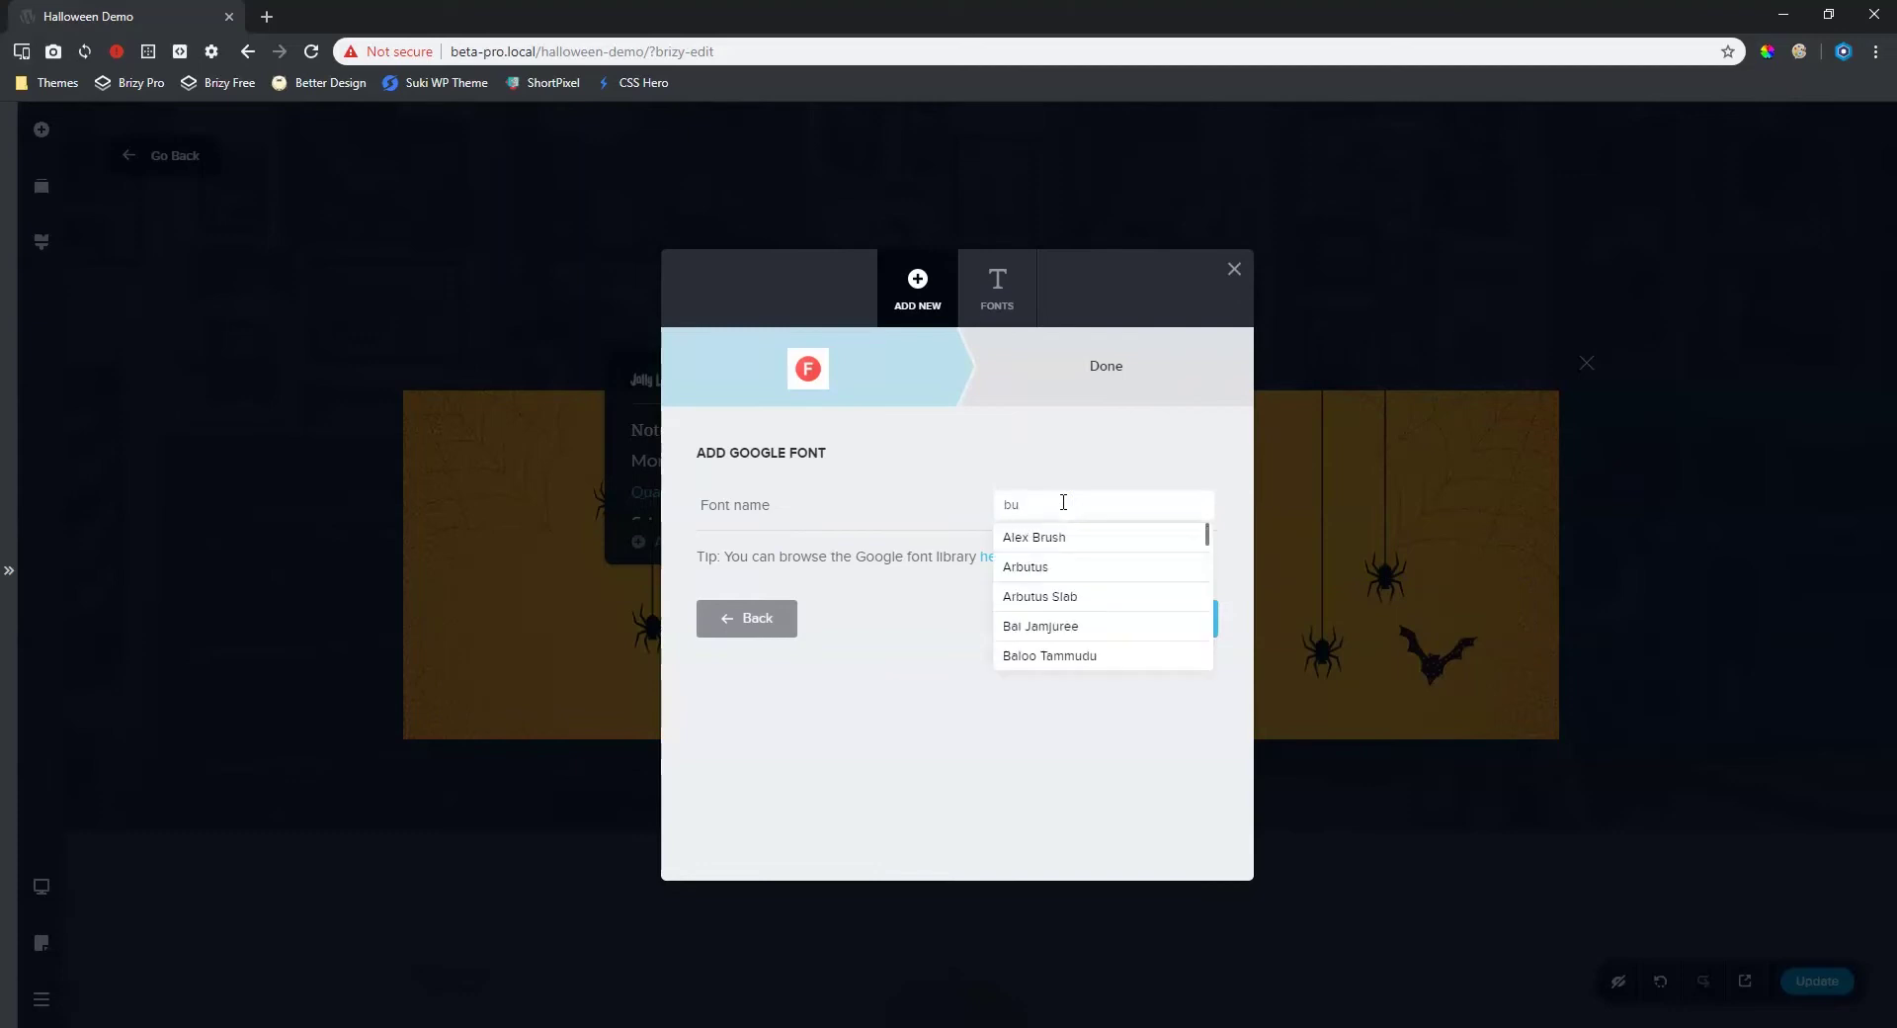
type("tcher")
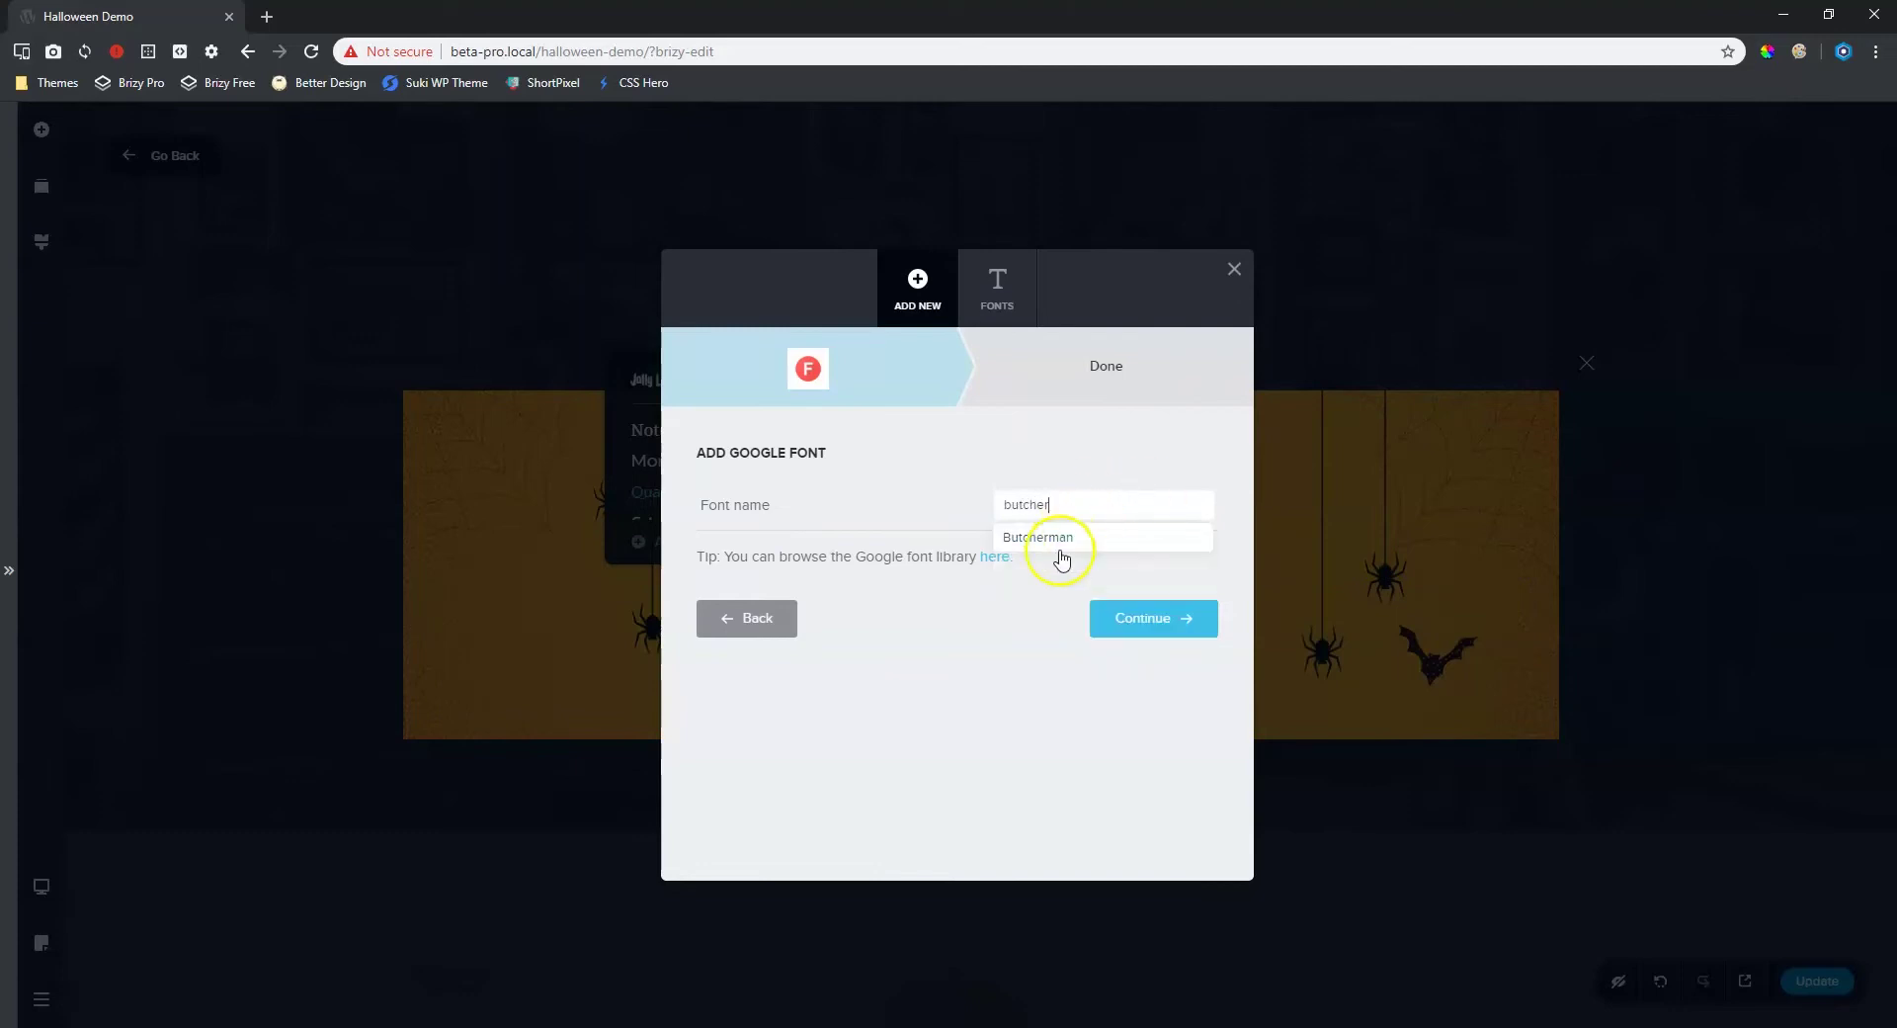
left_click(1063, 537)
left_click(1142, 623)
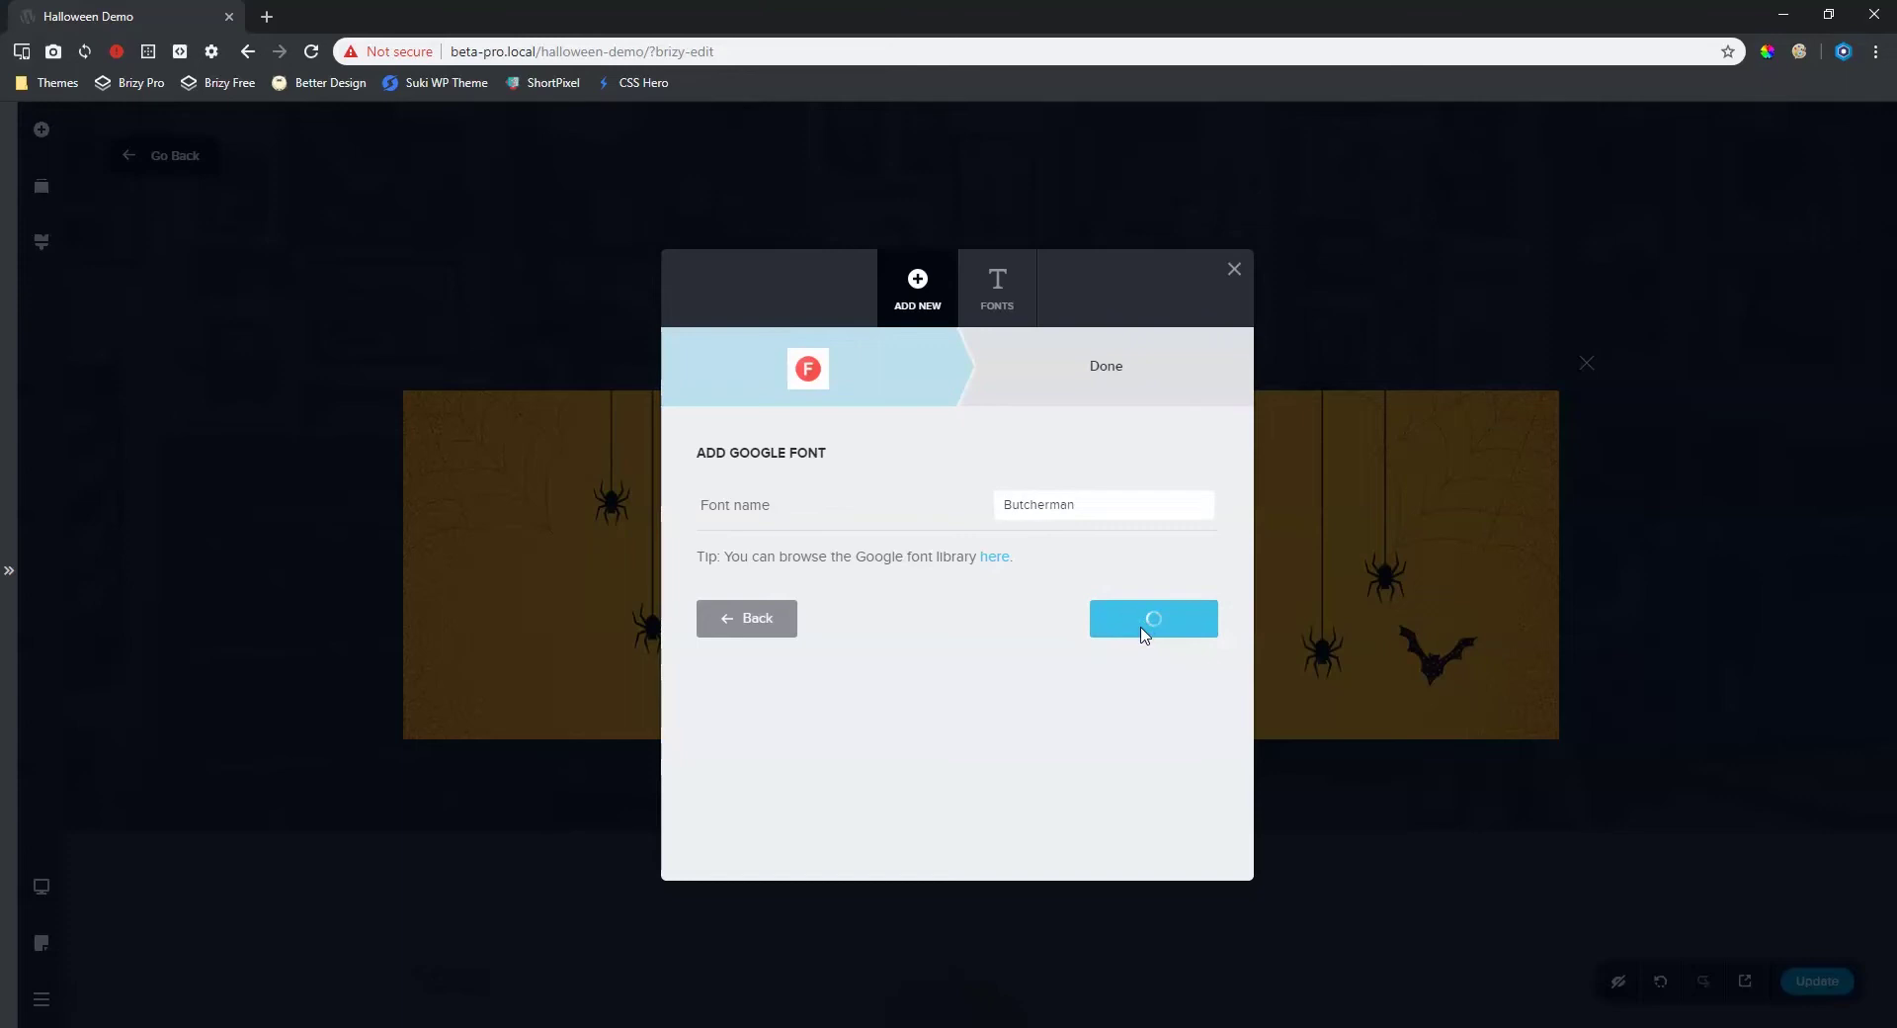
- Apply the Butcherman font to the popup's "Party!" text
left_click(940, 691)
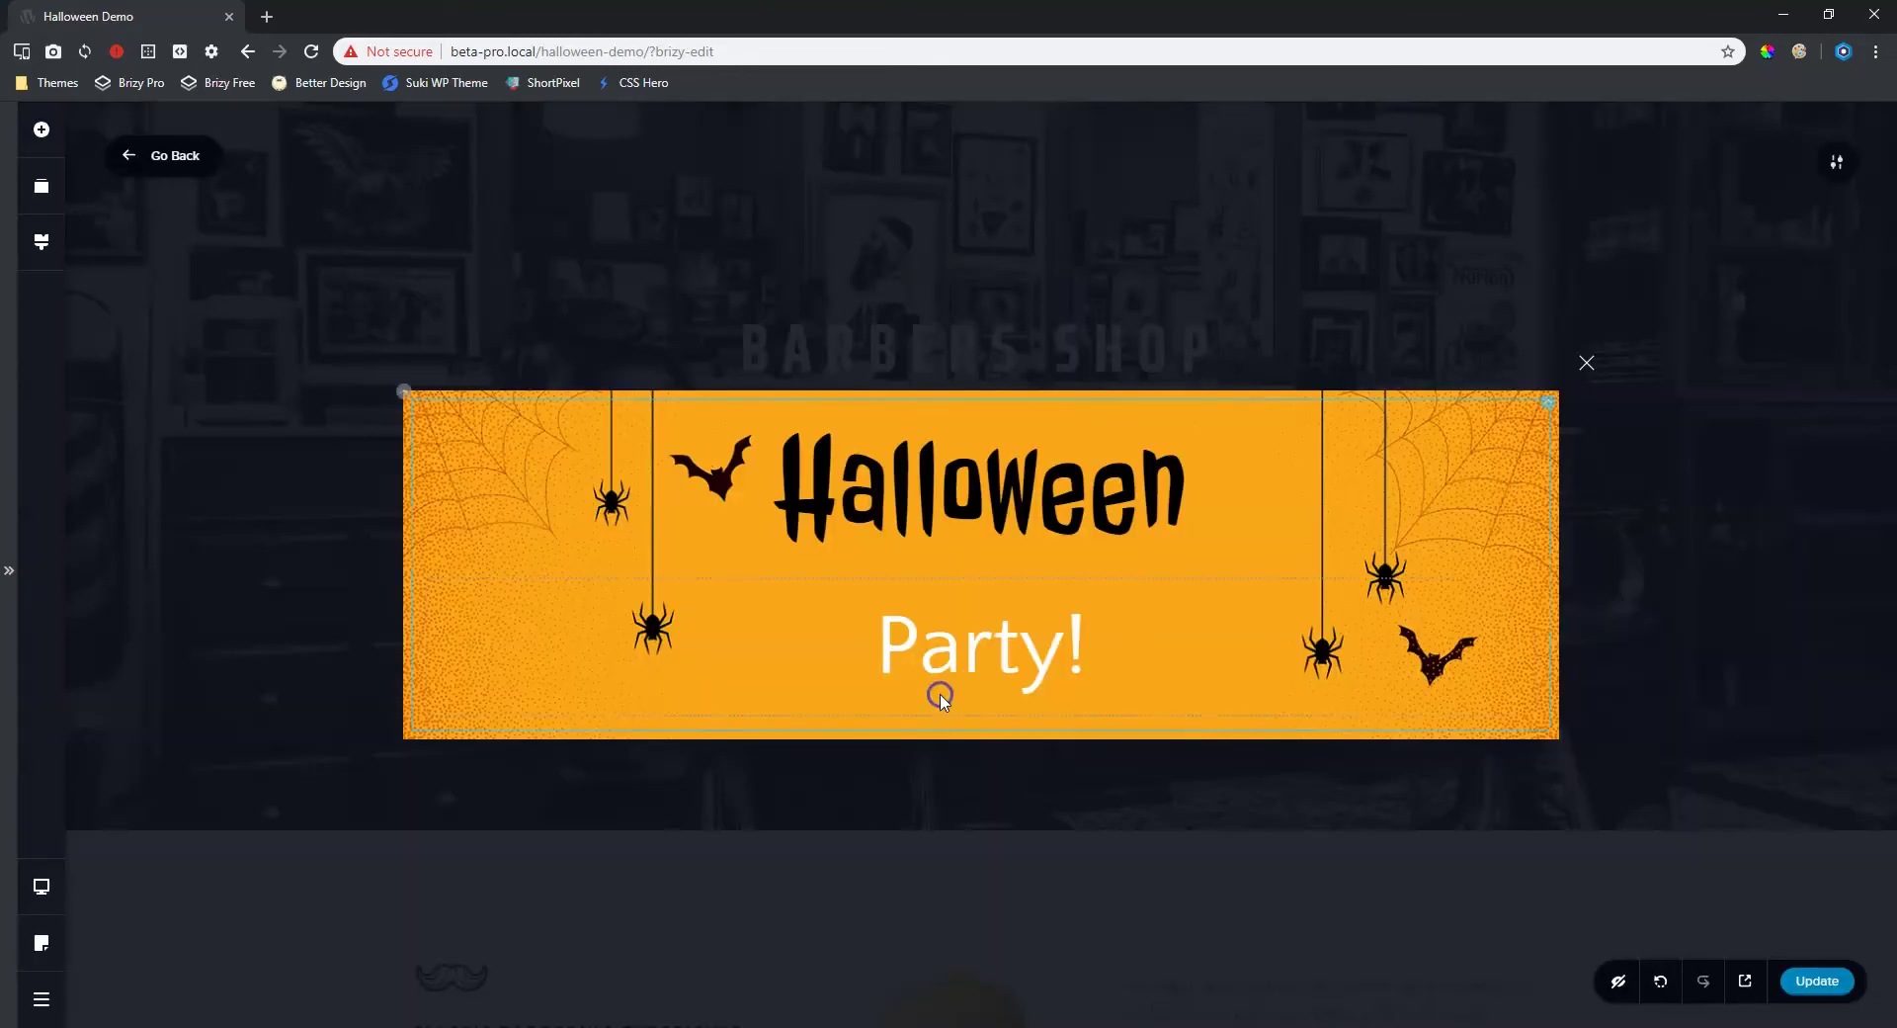
left_click(939, 654)
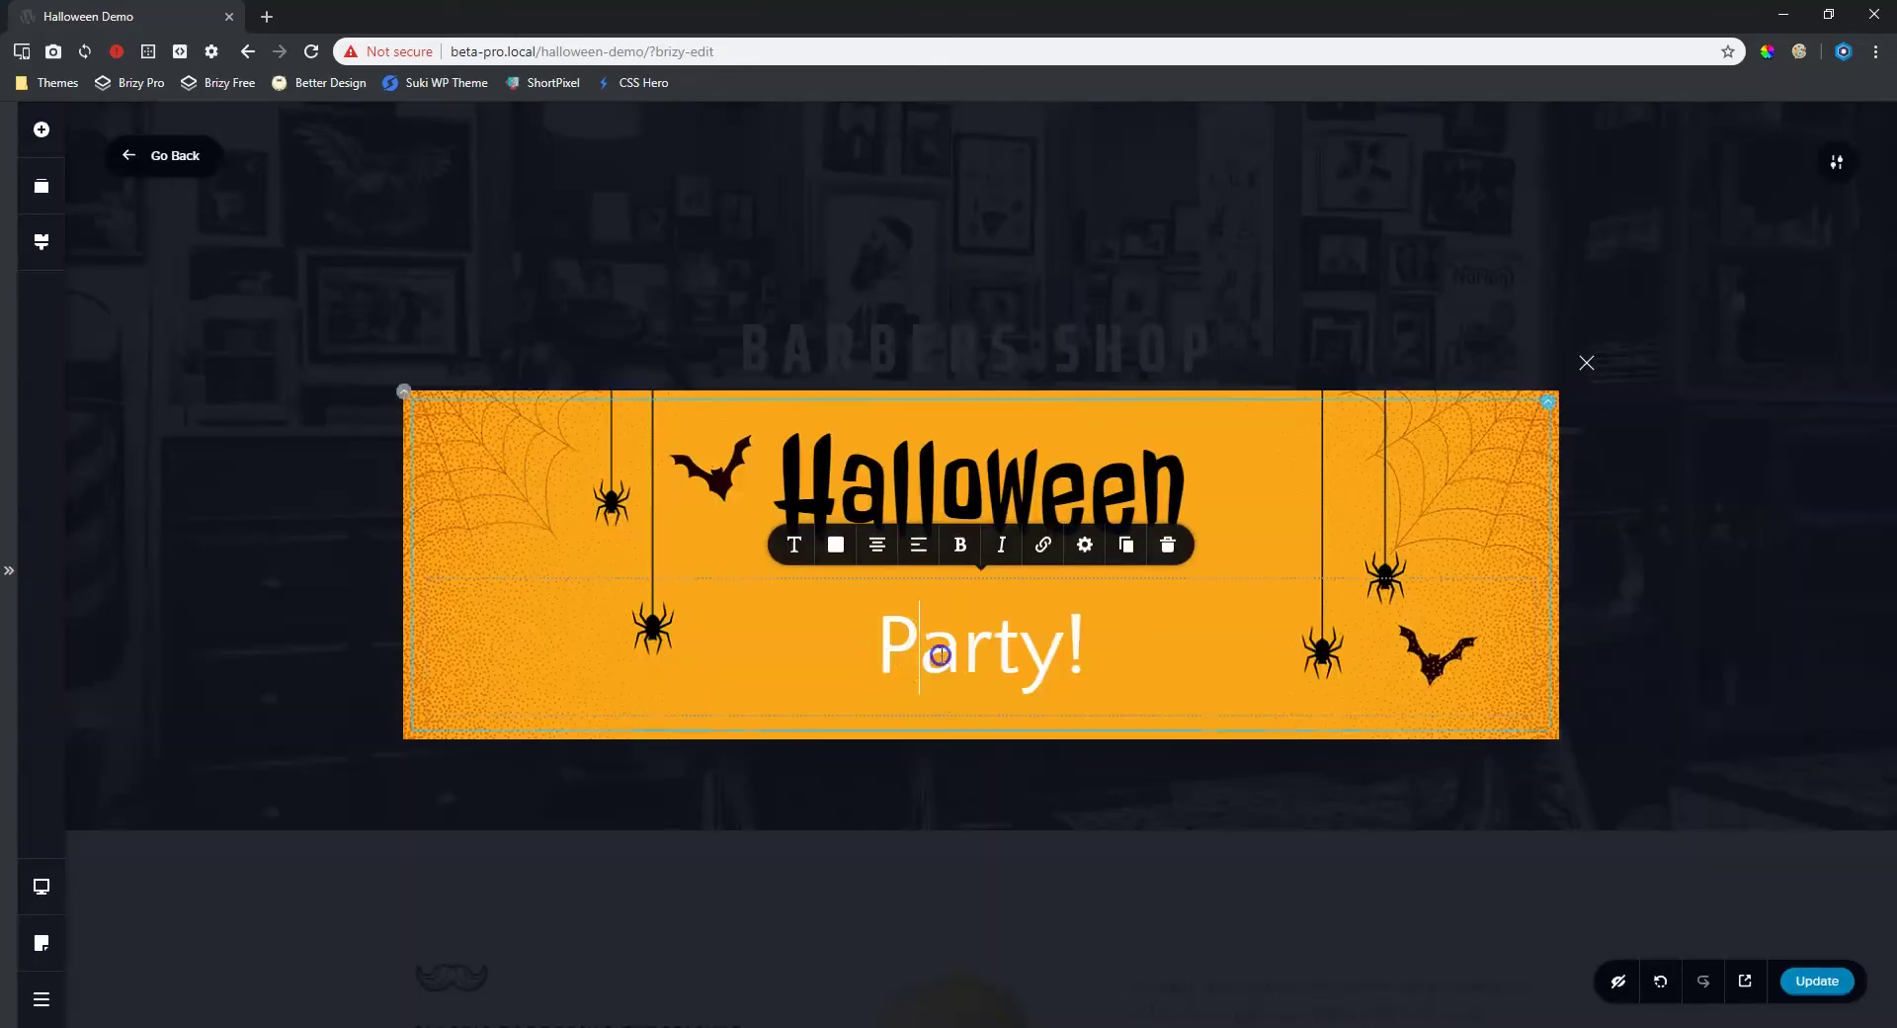
left_click(793, 562)
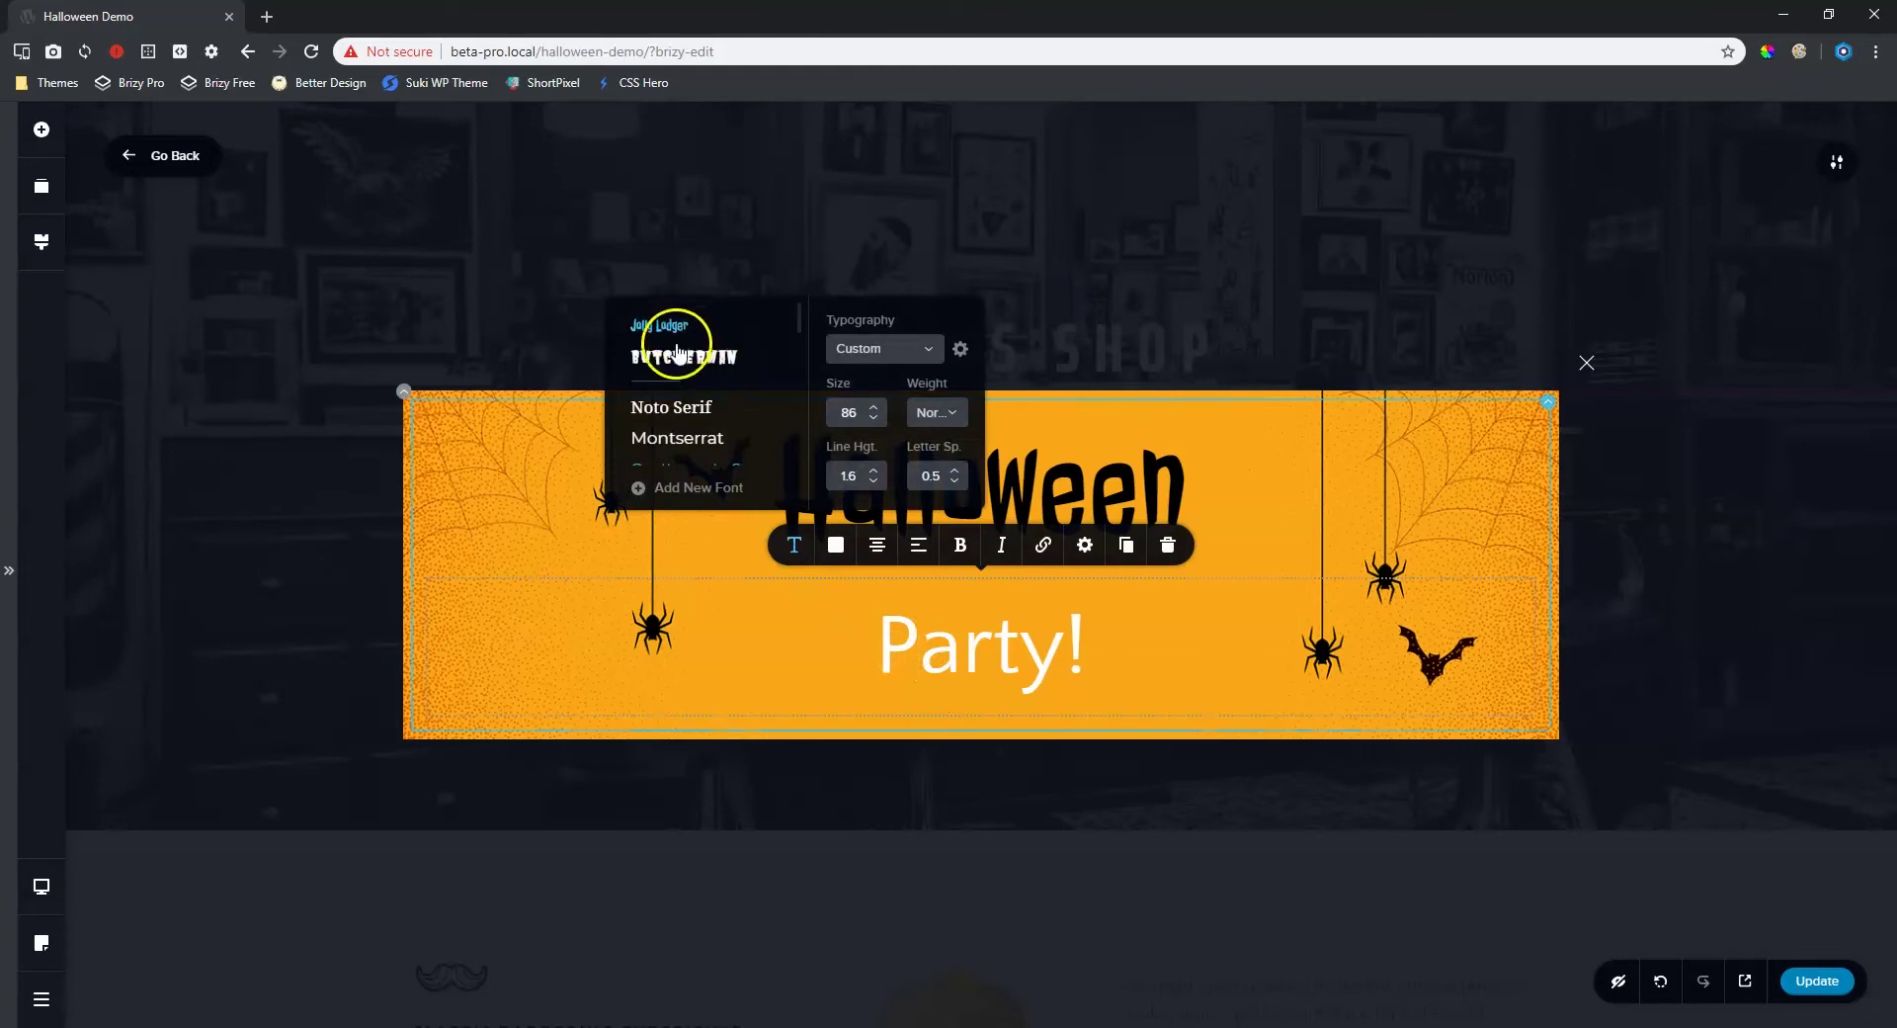
left_click(677, 356)
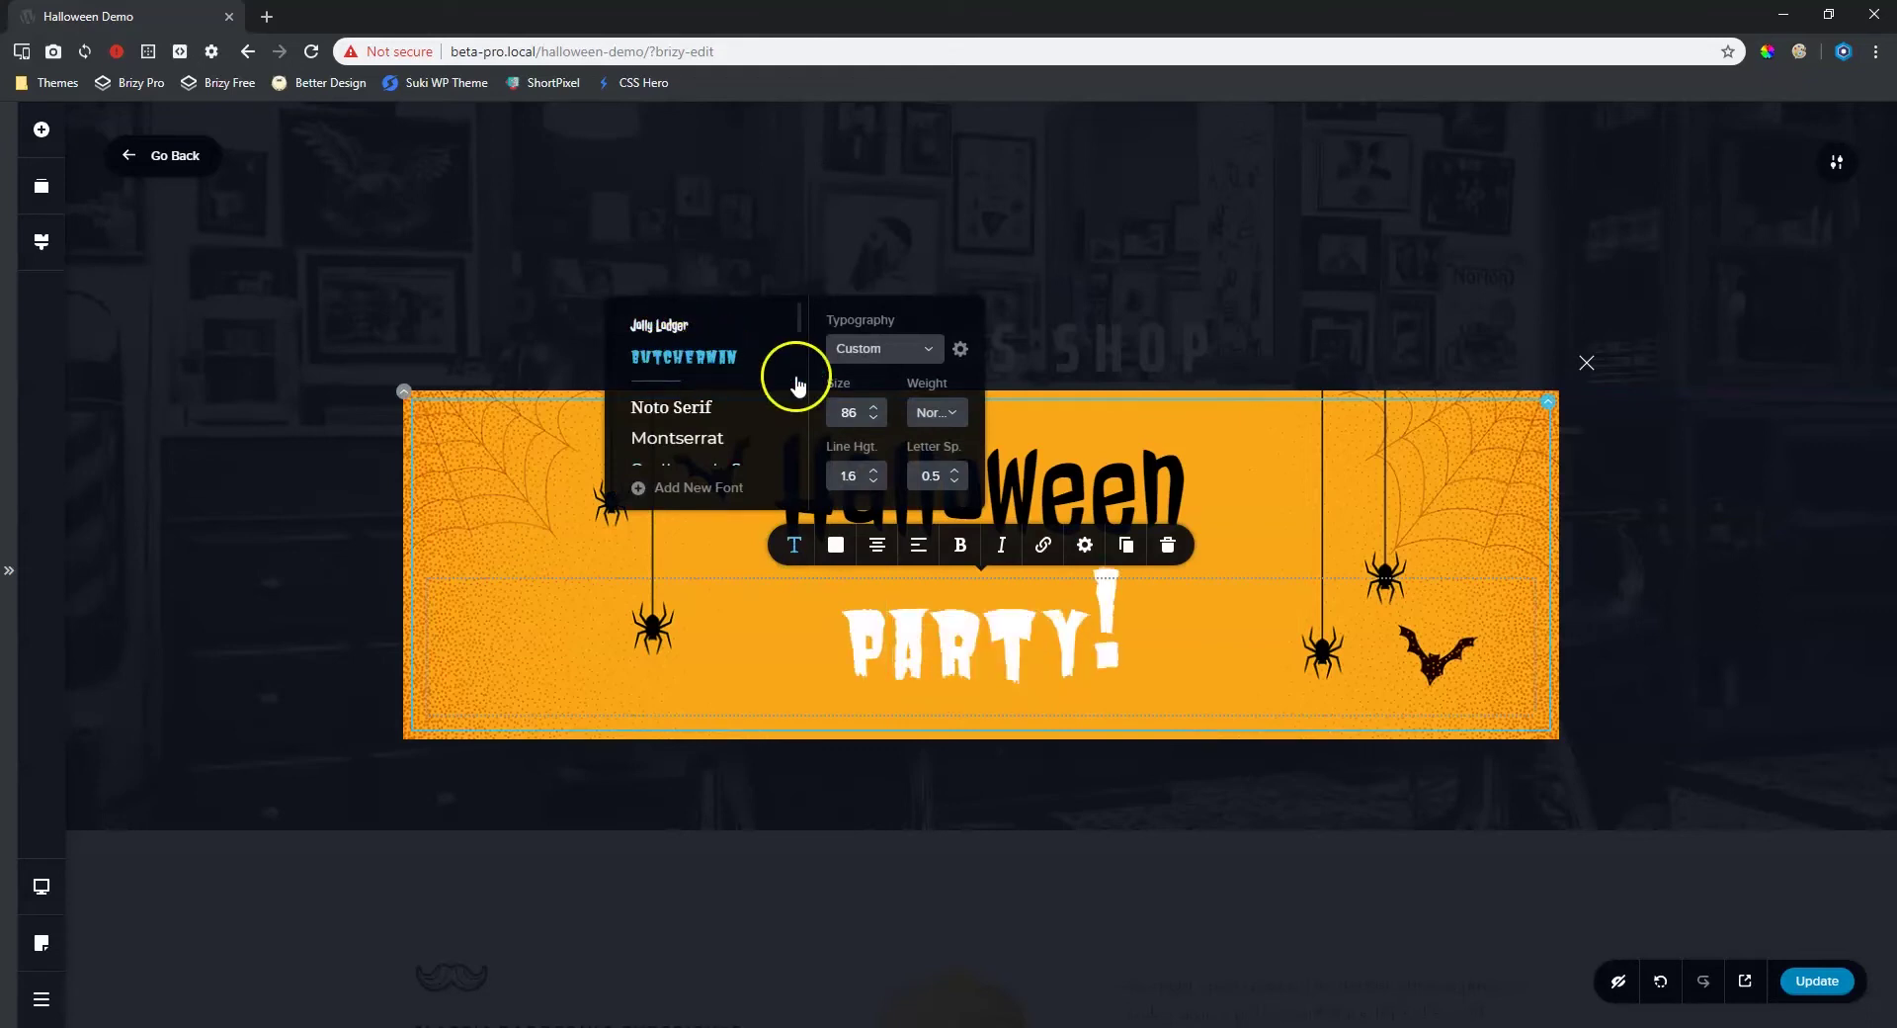
- Set the "Party!" text's font size to 111 and its line height to 1.0
left_click(874, 407)
left_click(874, 407)
left_click(875, 407)
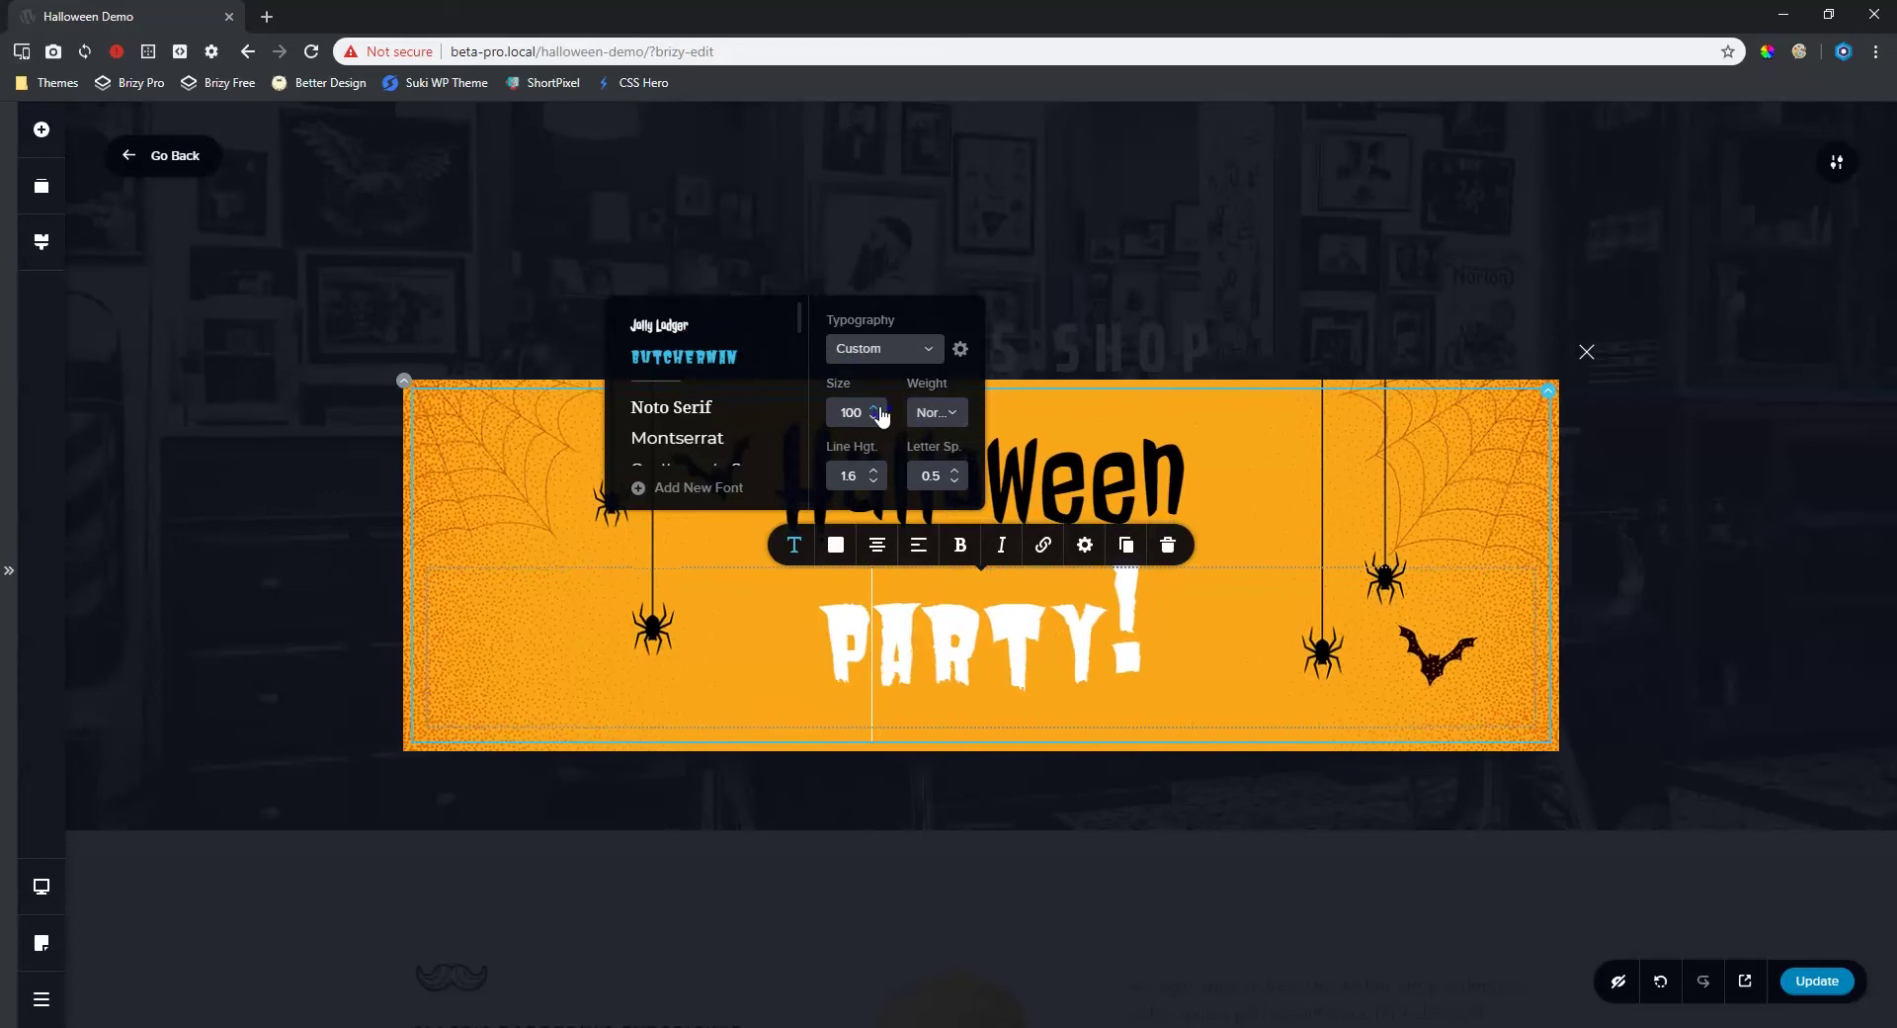
left_click(873, 482)
left_click(873, 483)
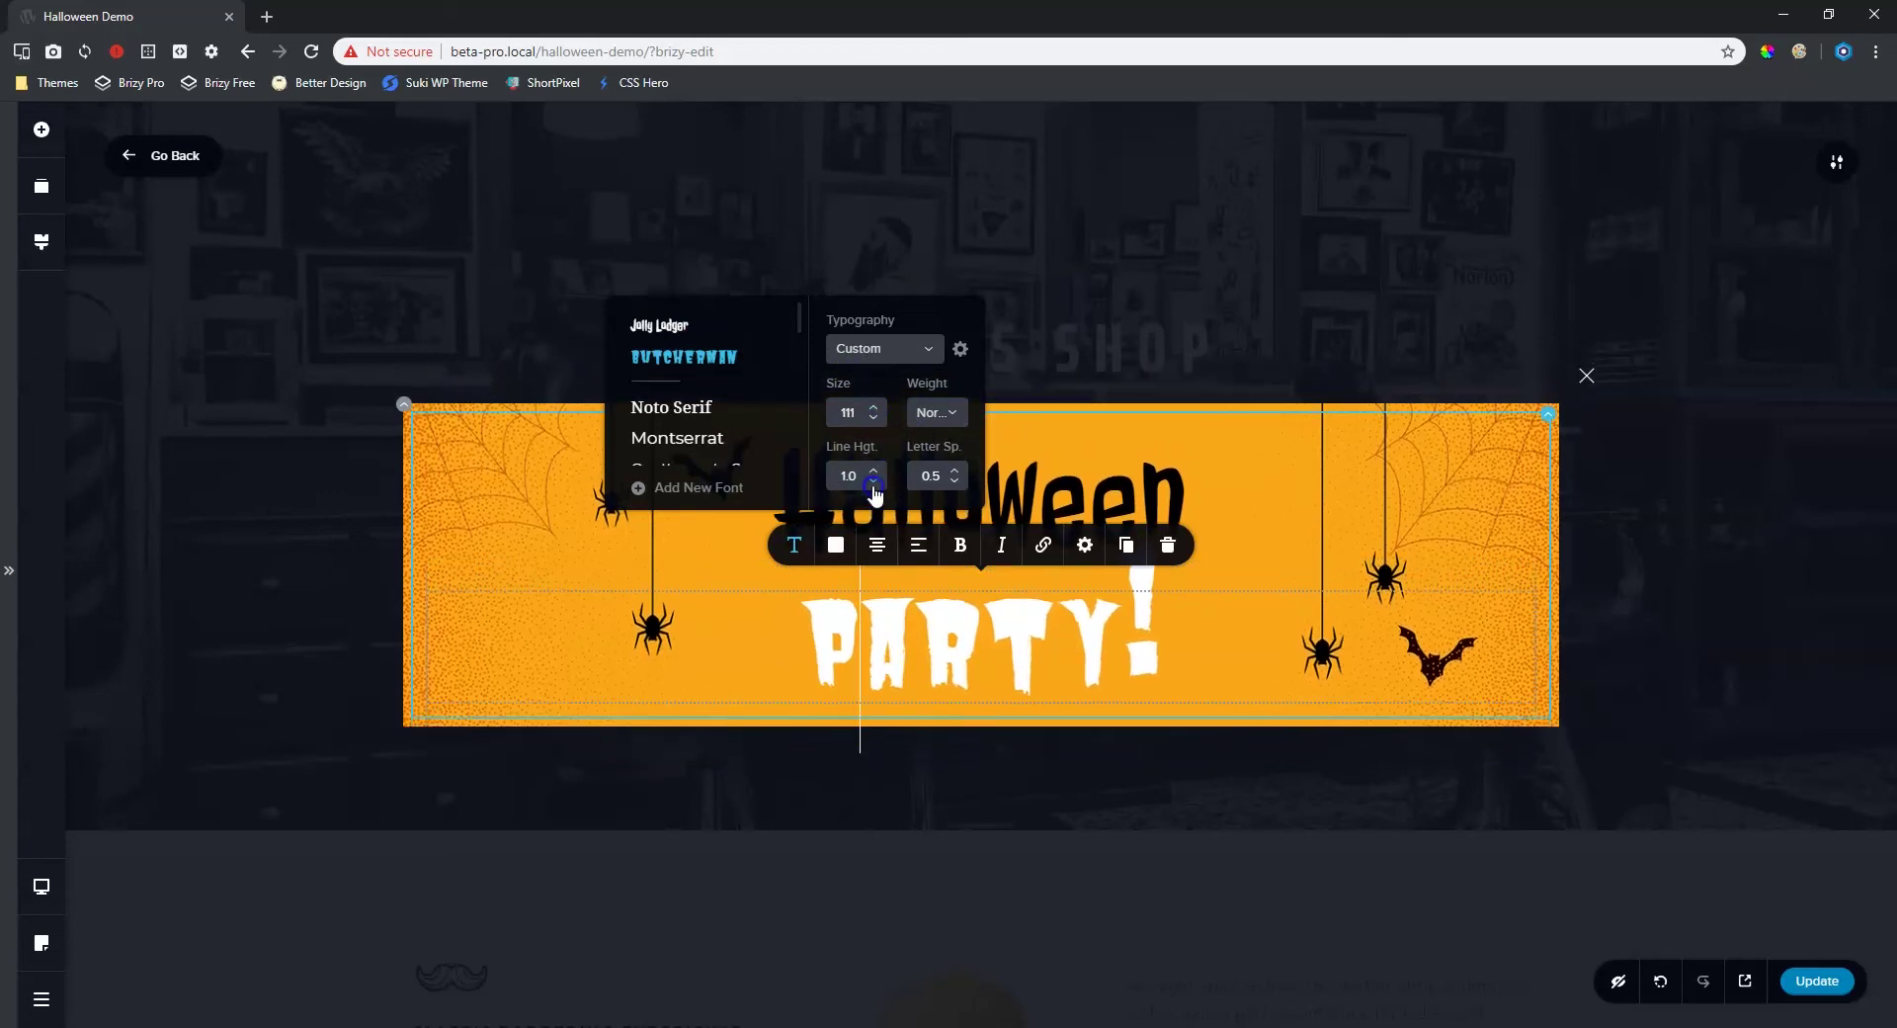
left_click(1338, 493)
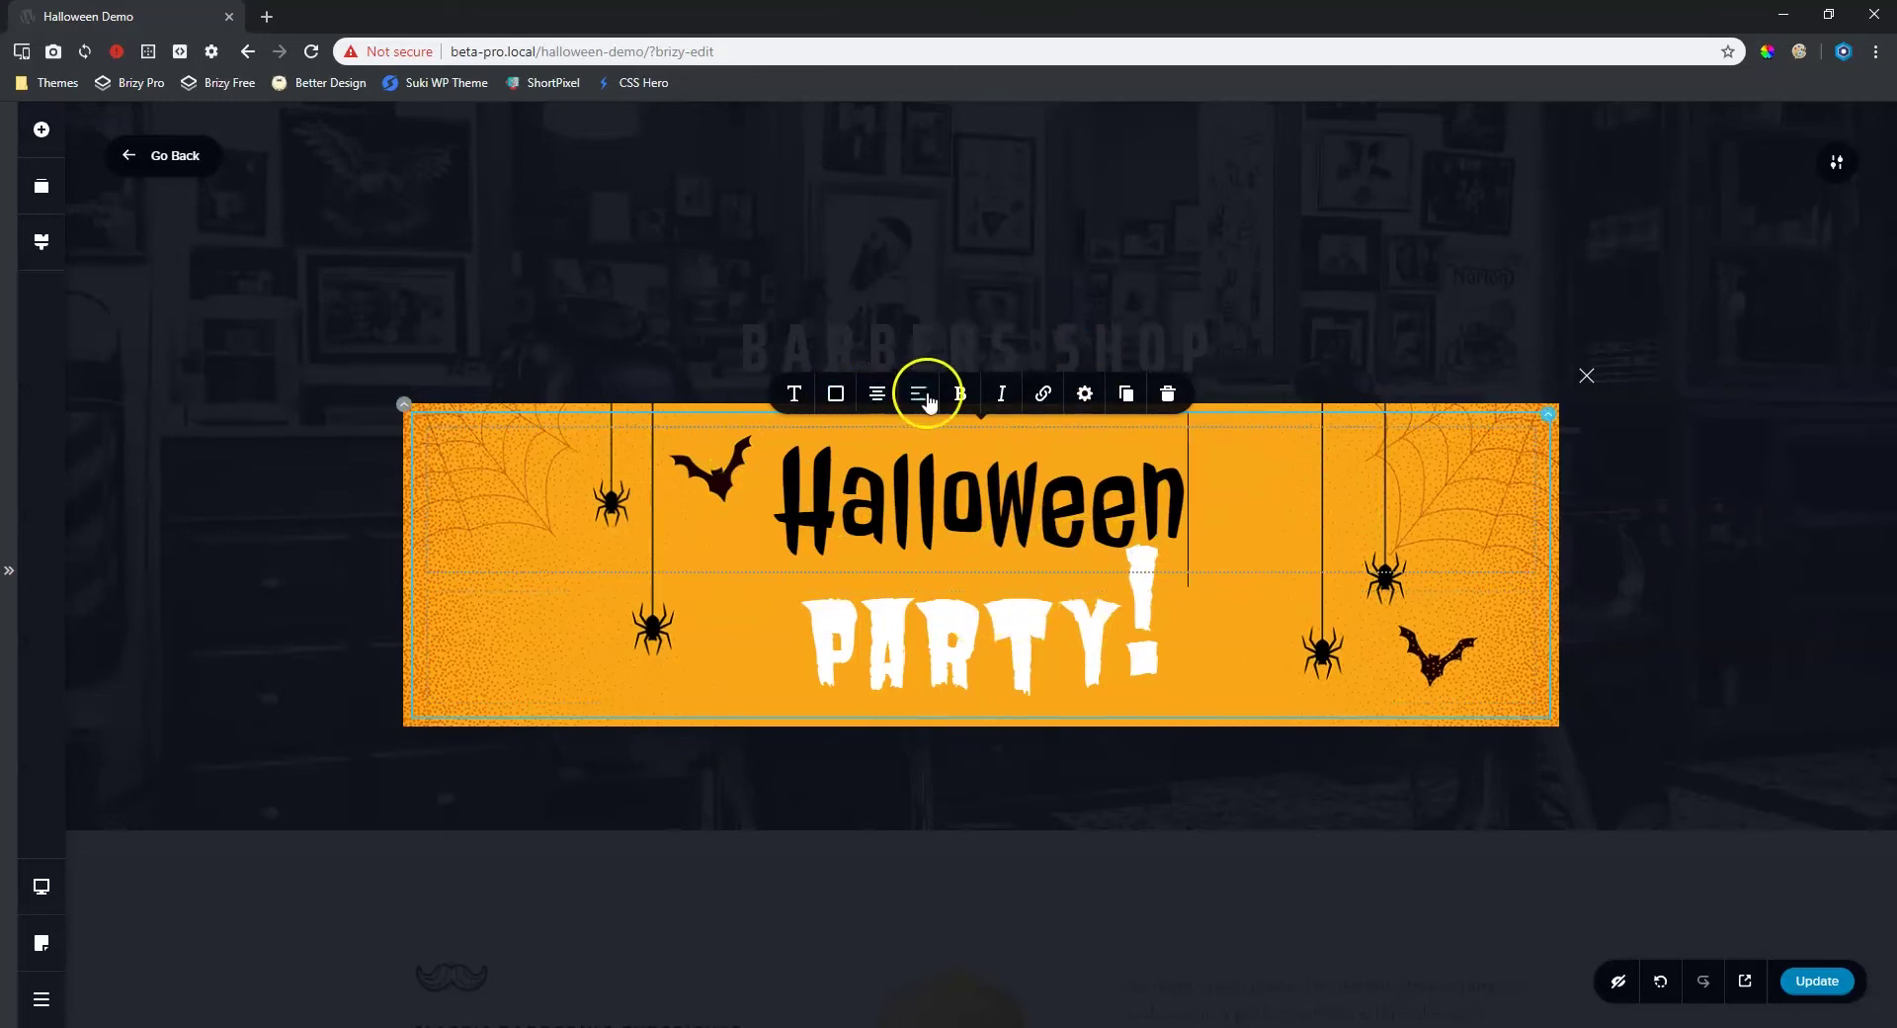
- Set the "Party!" text's top margin to -31 px to pull it closer to the heading above
left_click(1017, 627)
left_click(1086, 558)
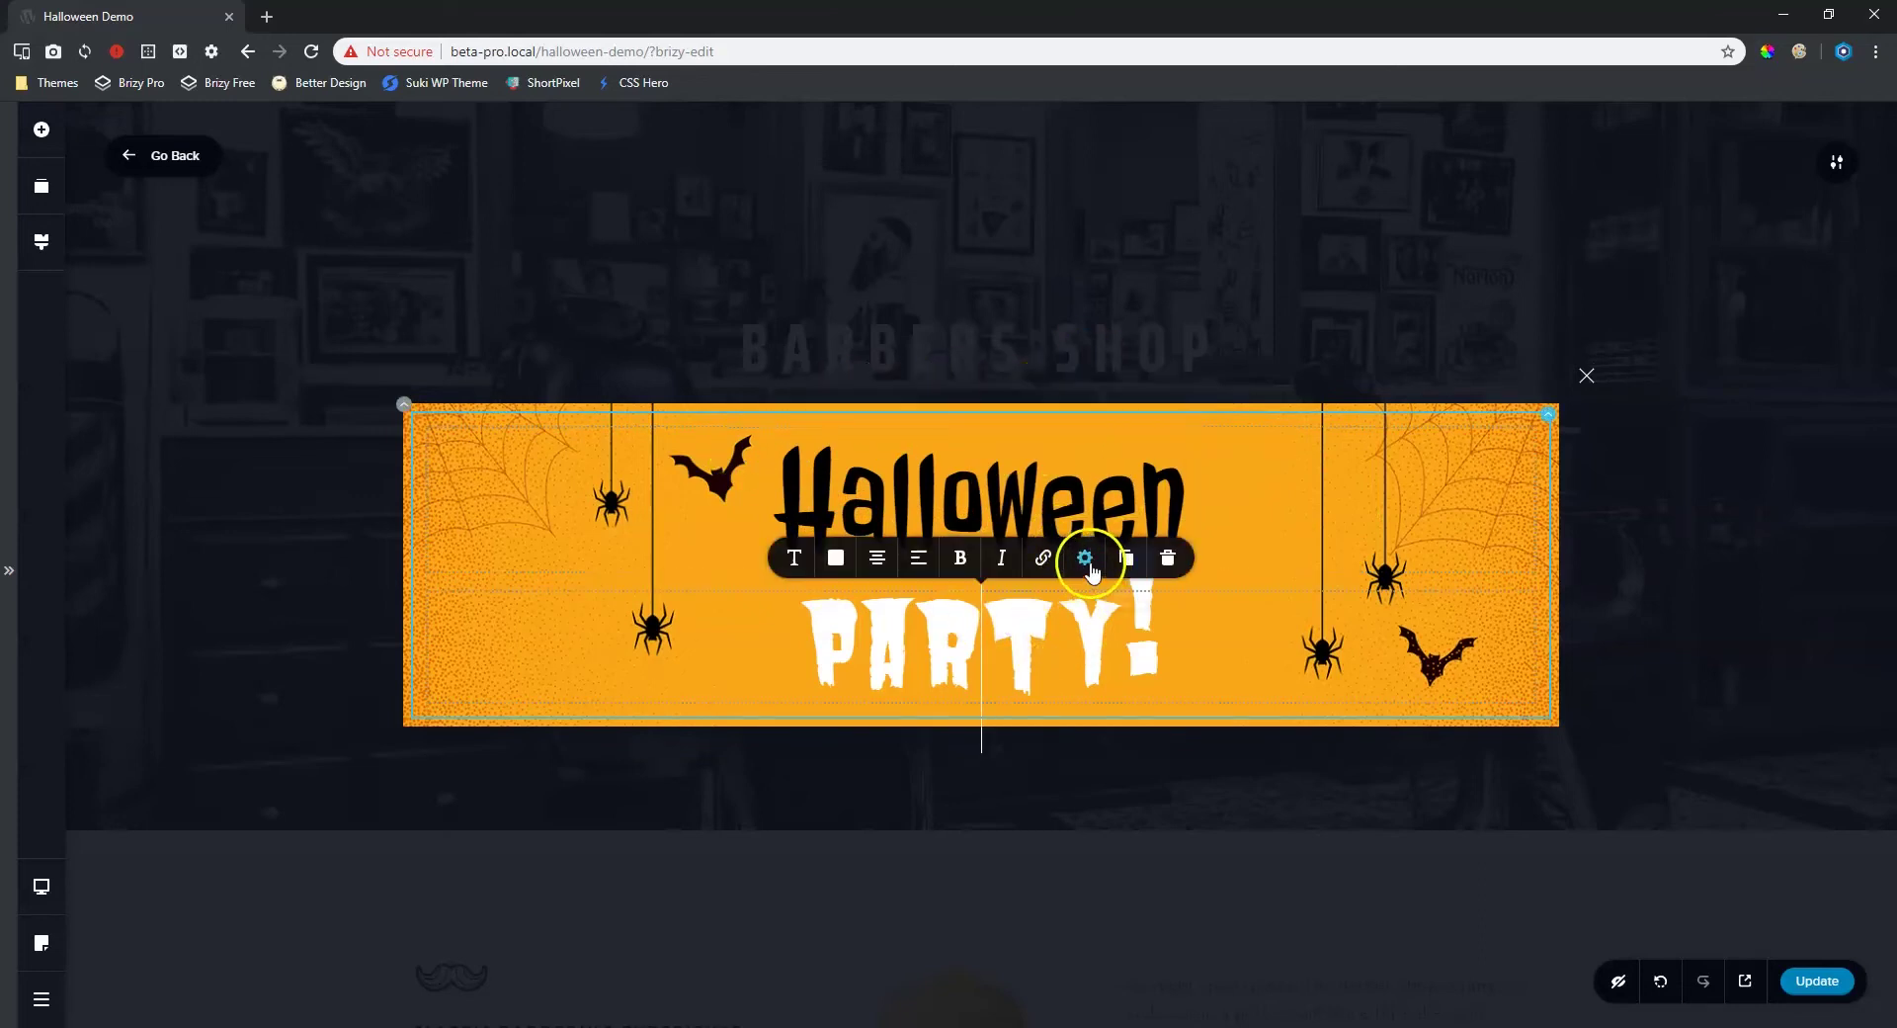
left_click(1018, 499)
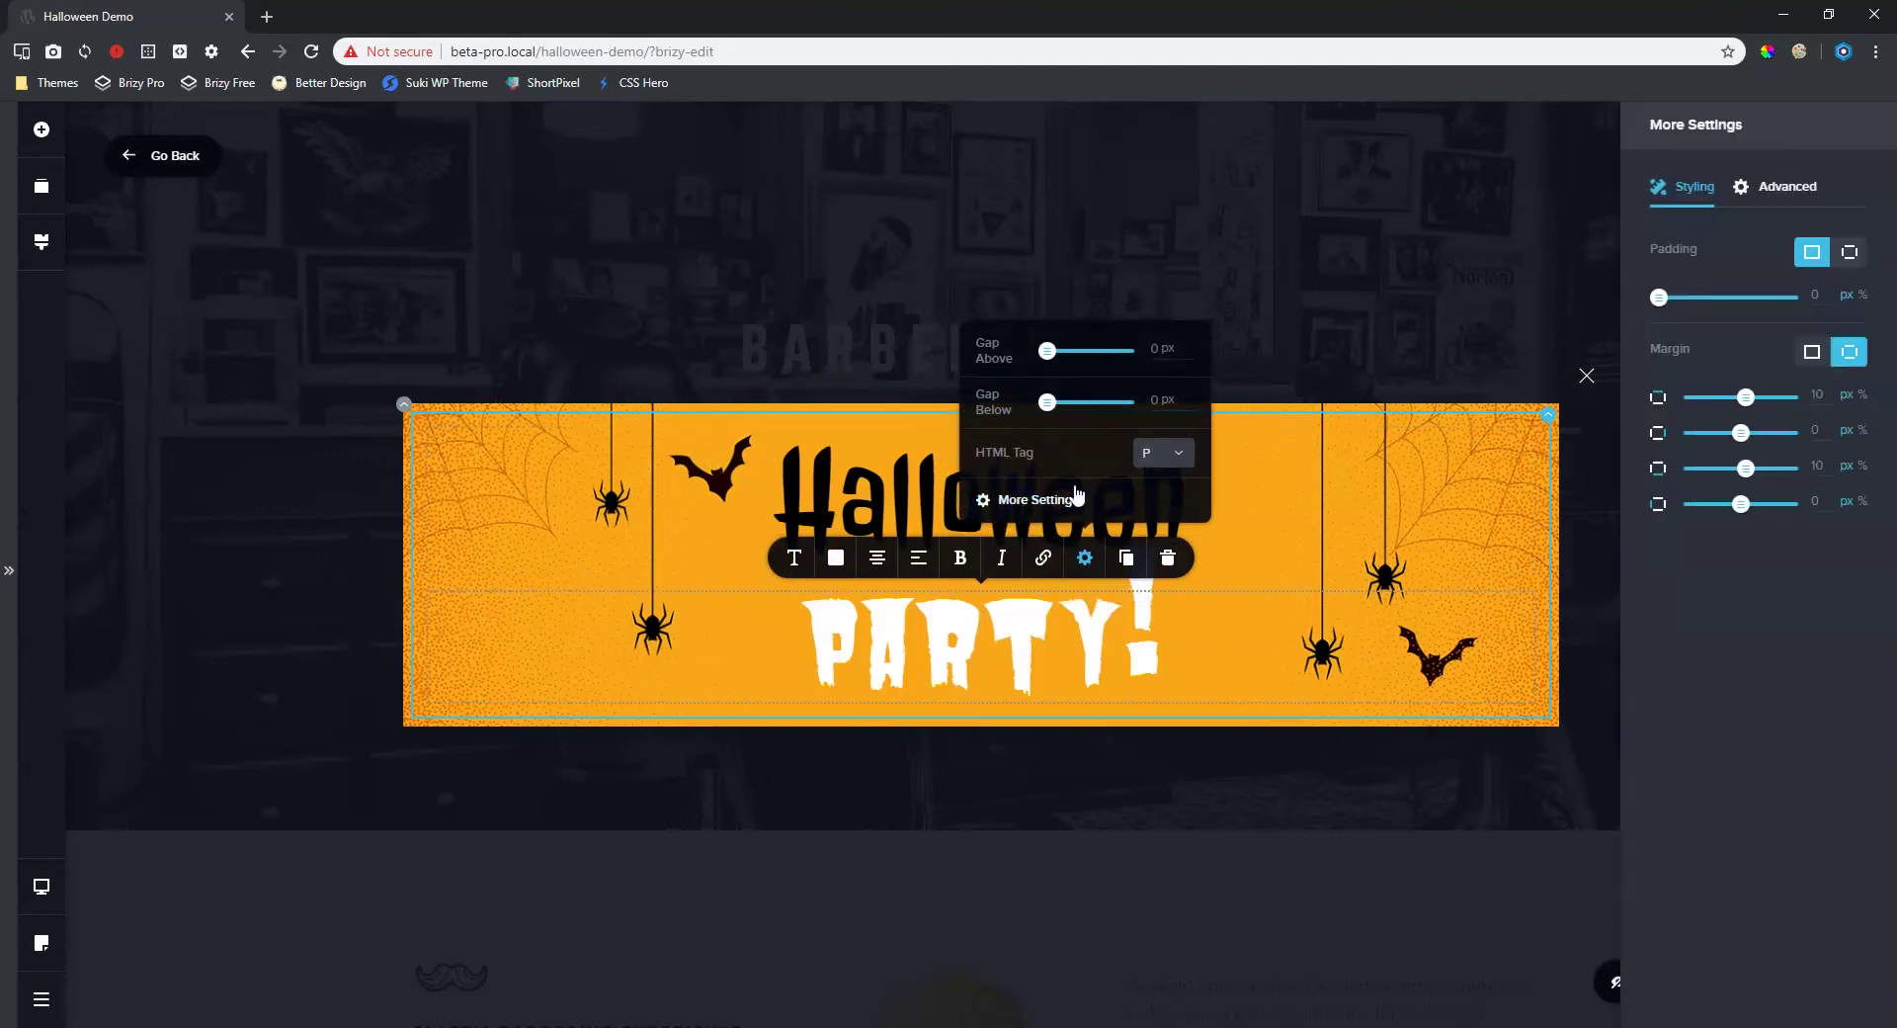
left_click_drag(1737, 398, 1724, 398)
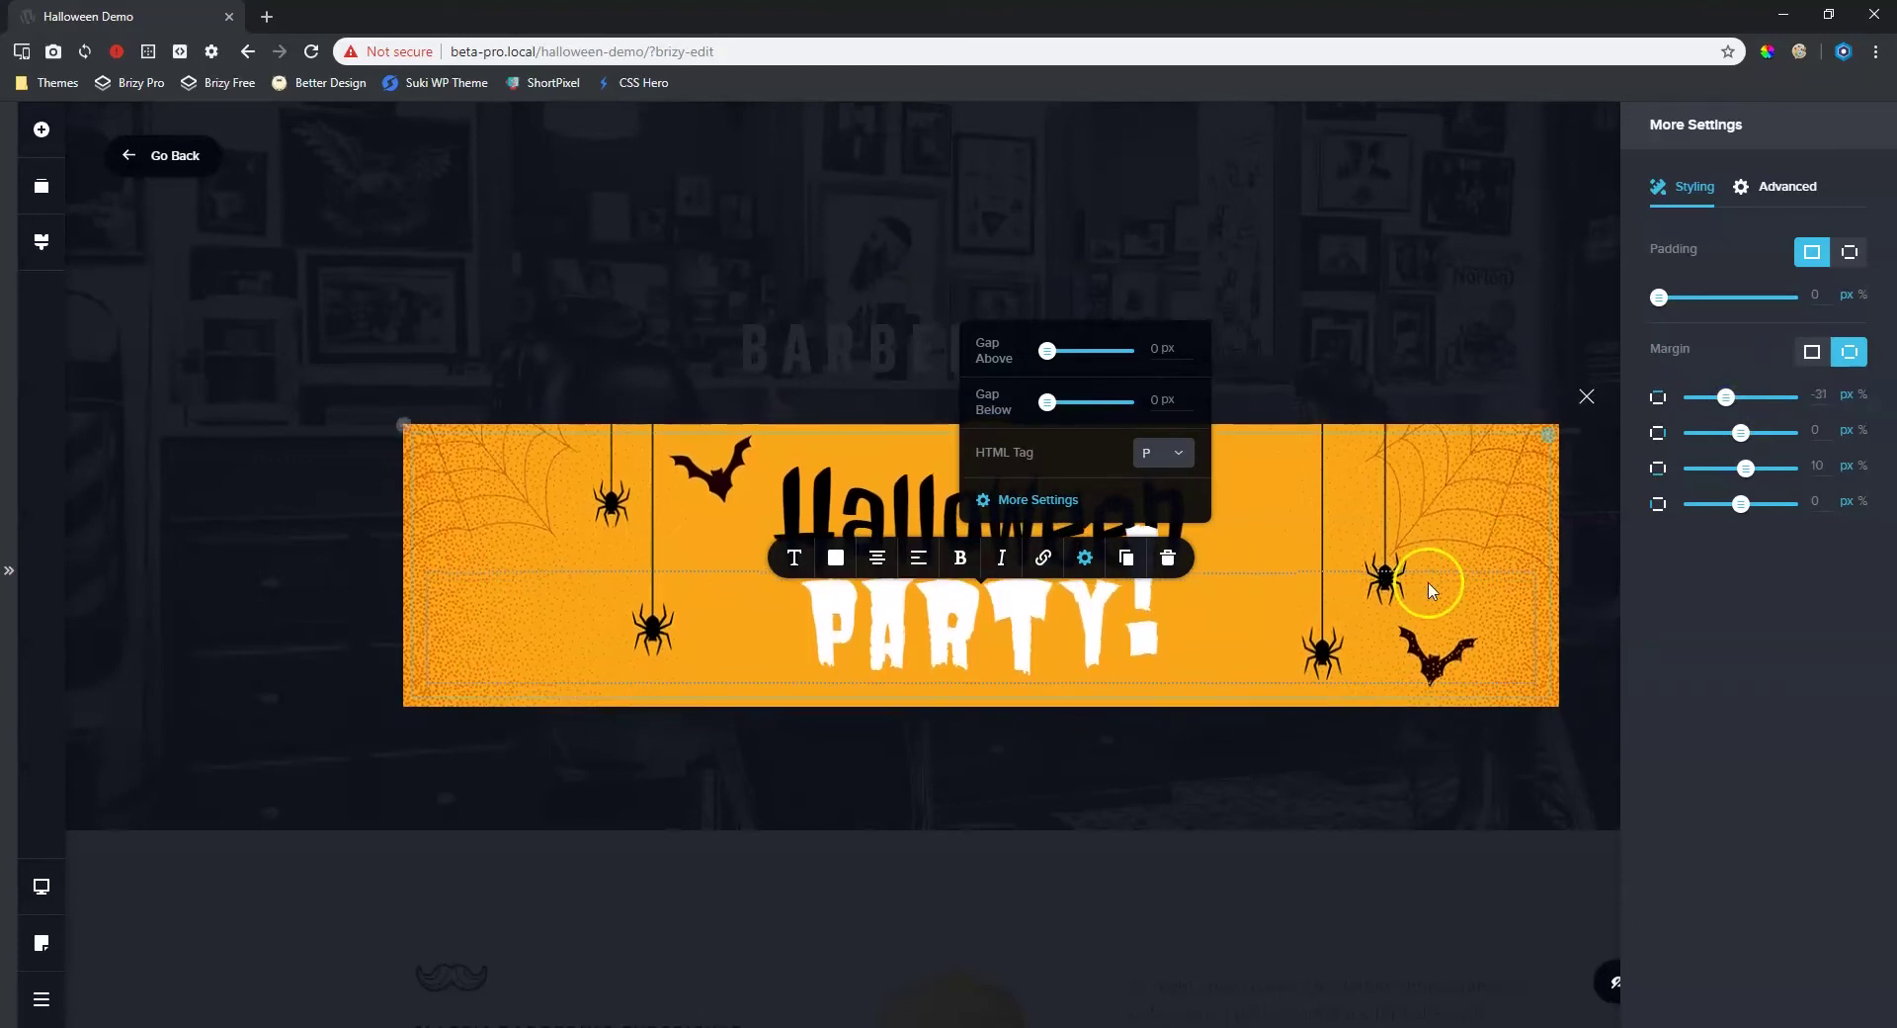
- Inspect the z-index option in the "Halloween" heading's advanced settings
left_click(1423, 512)
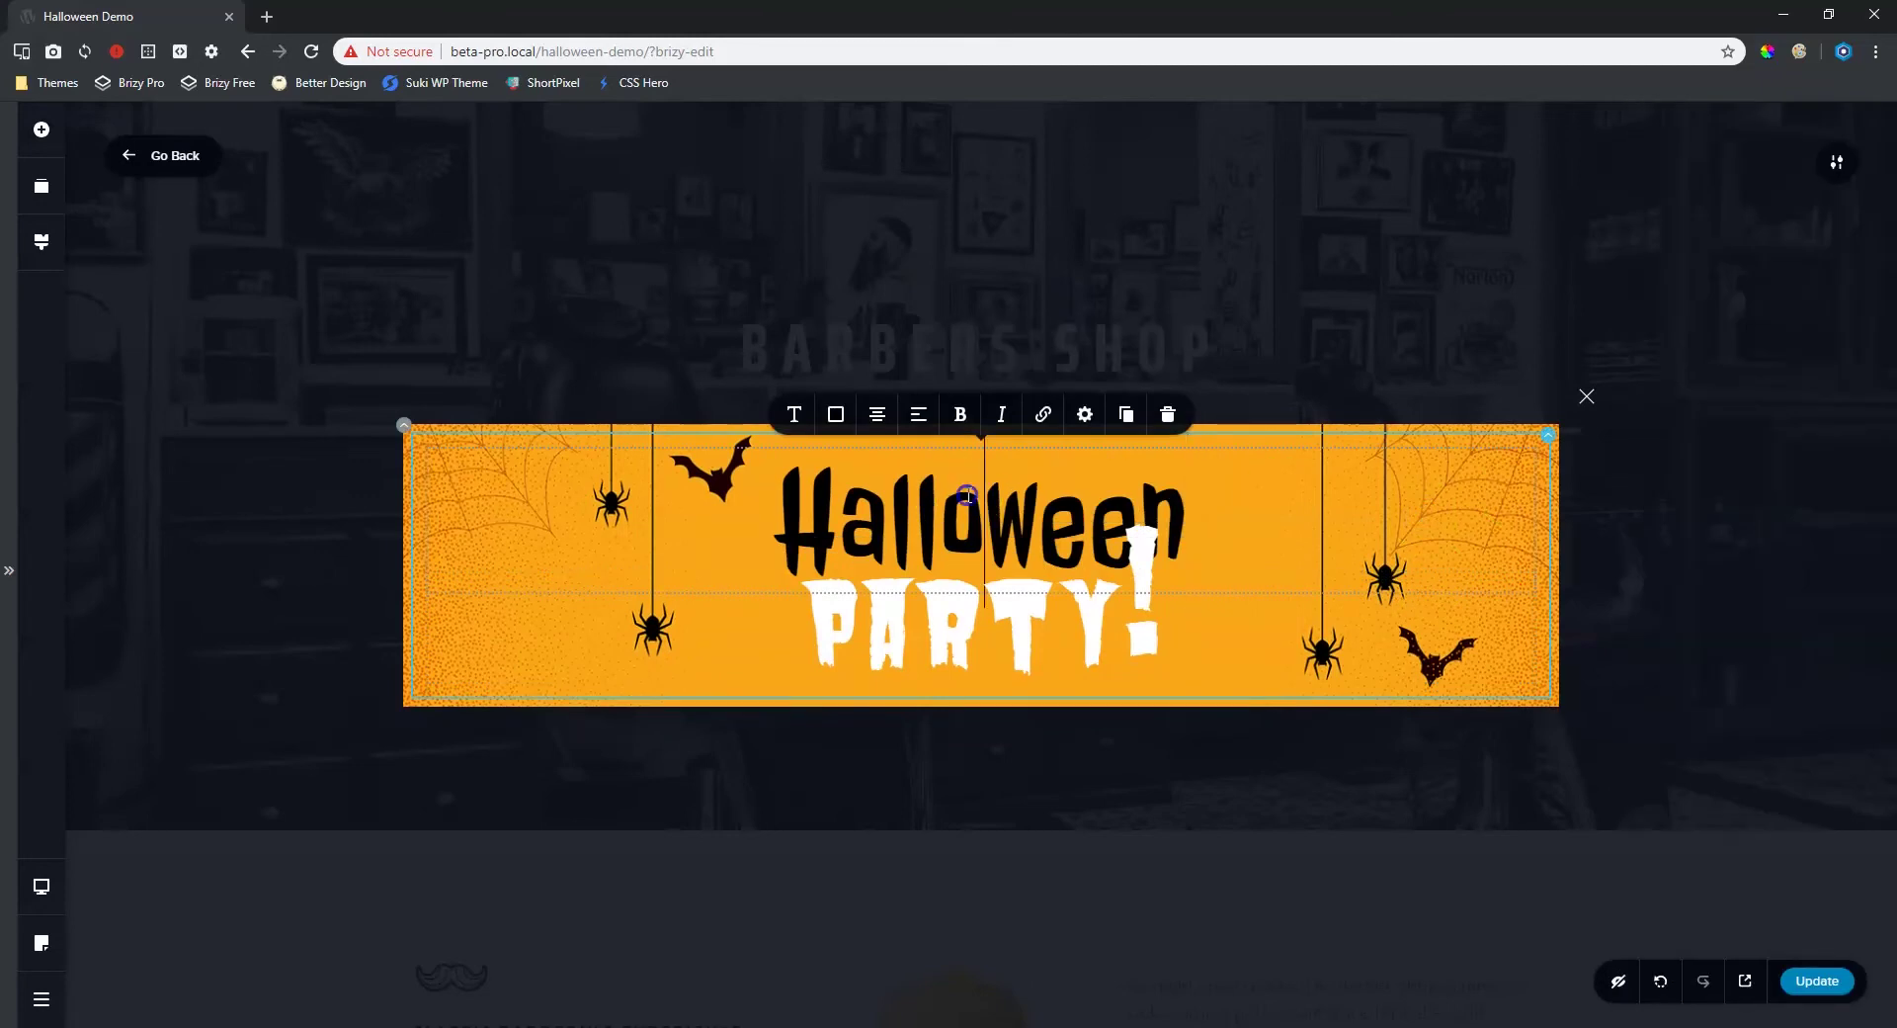
left_click(1084, 414)
left_click(1018, 358)
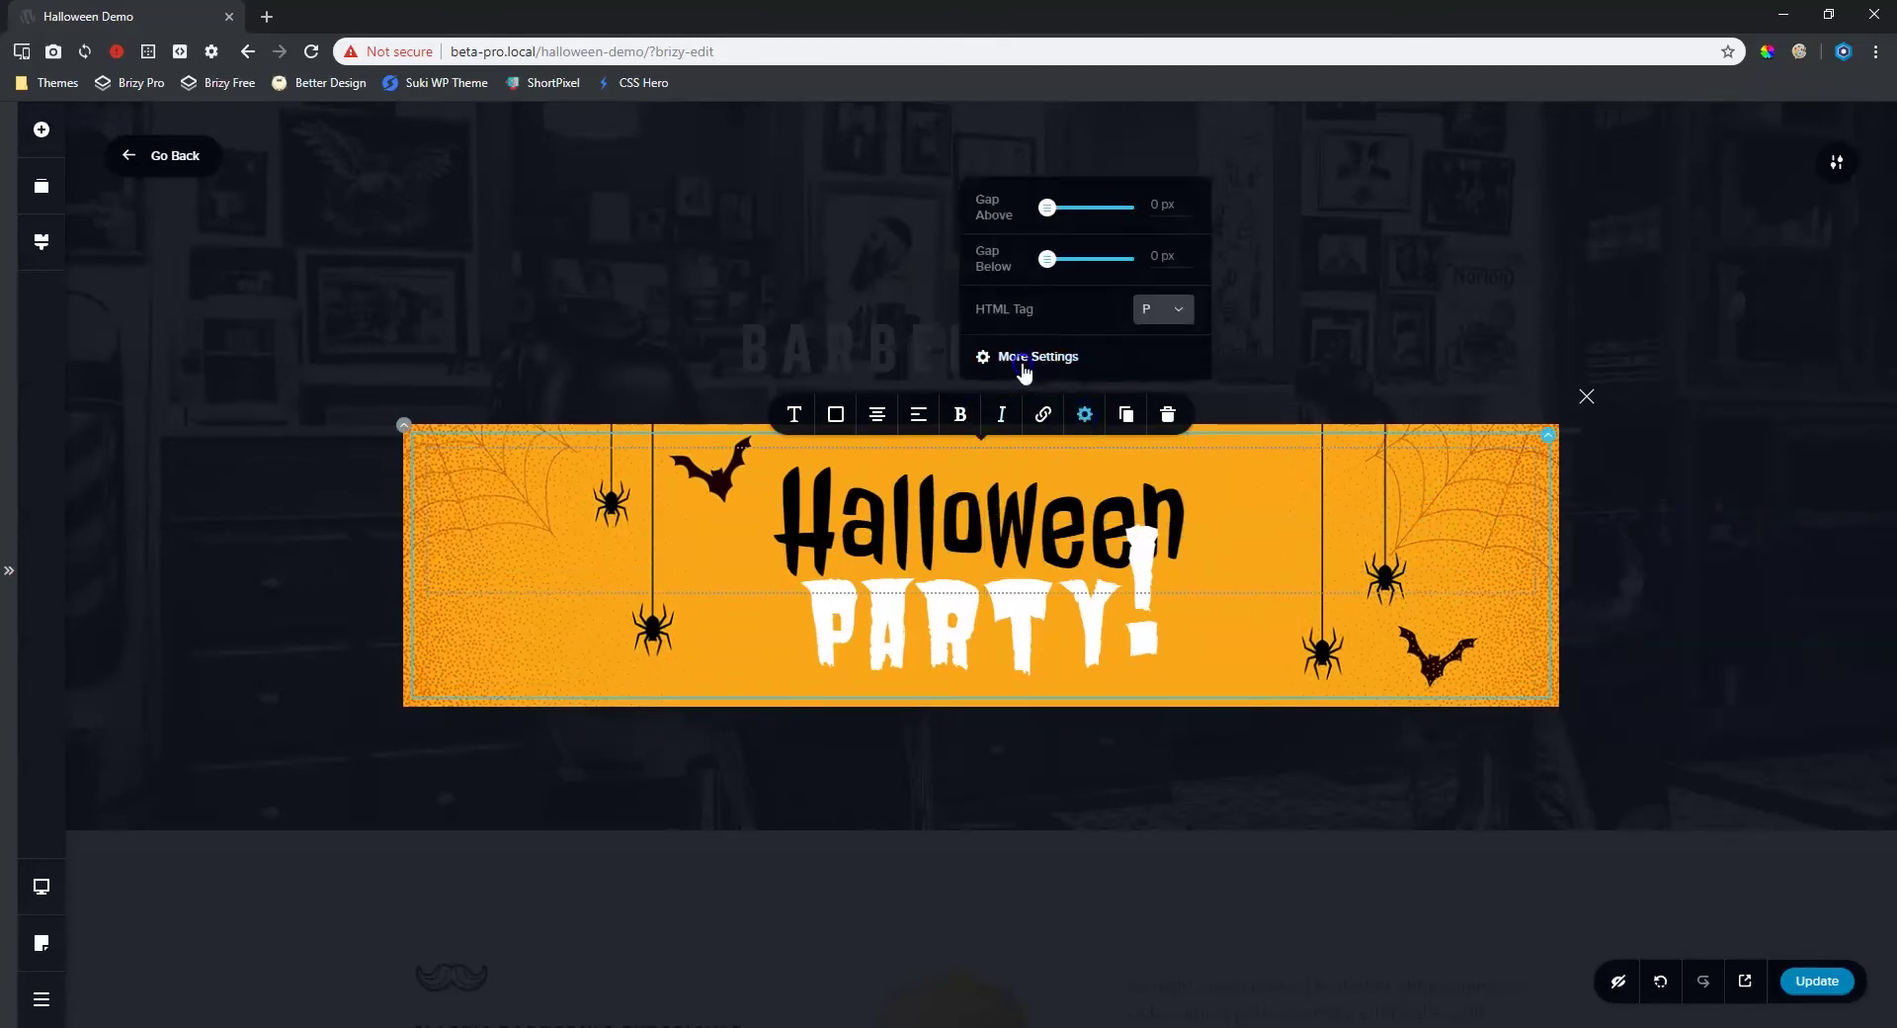
left_click(1783, 188)
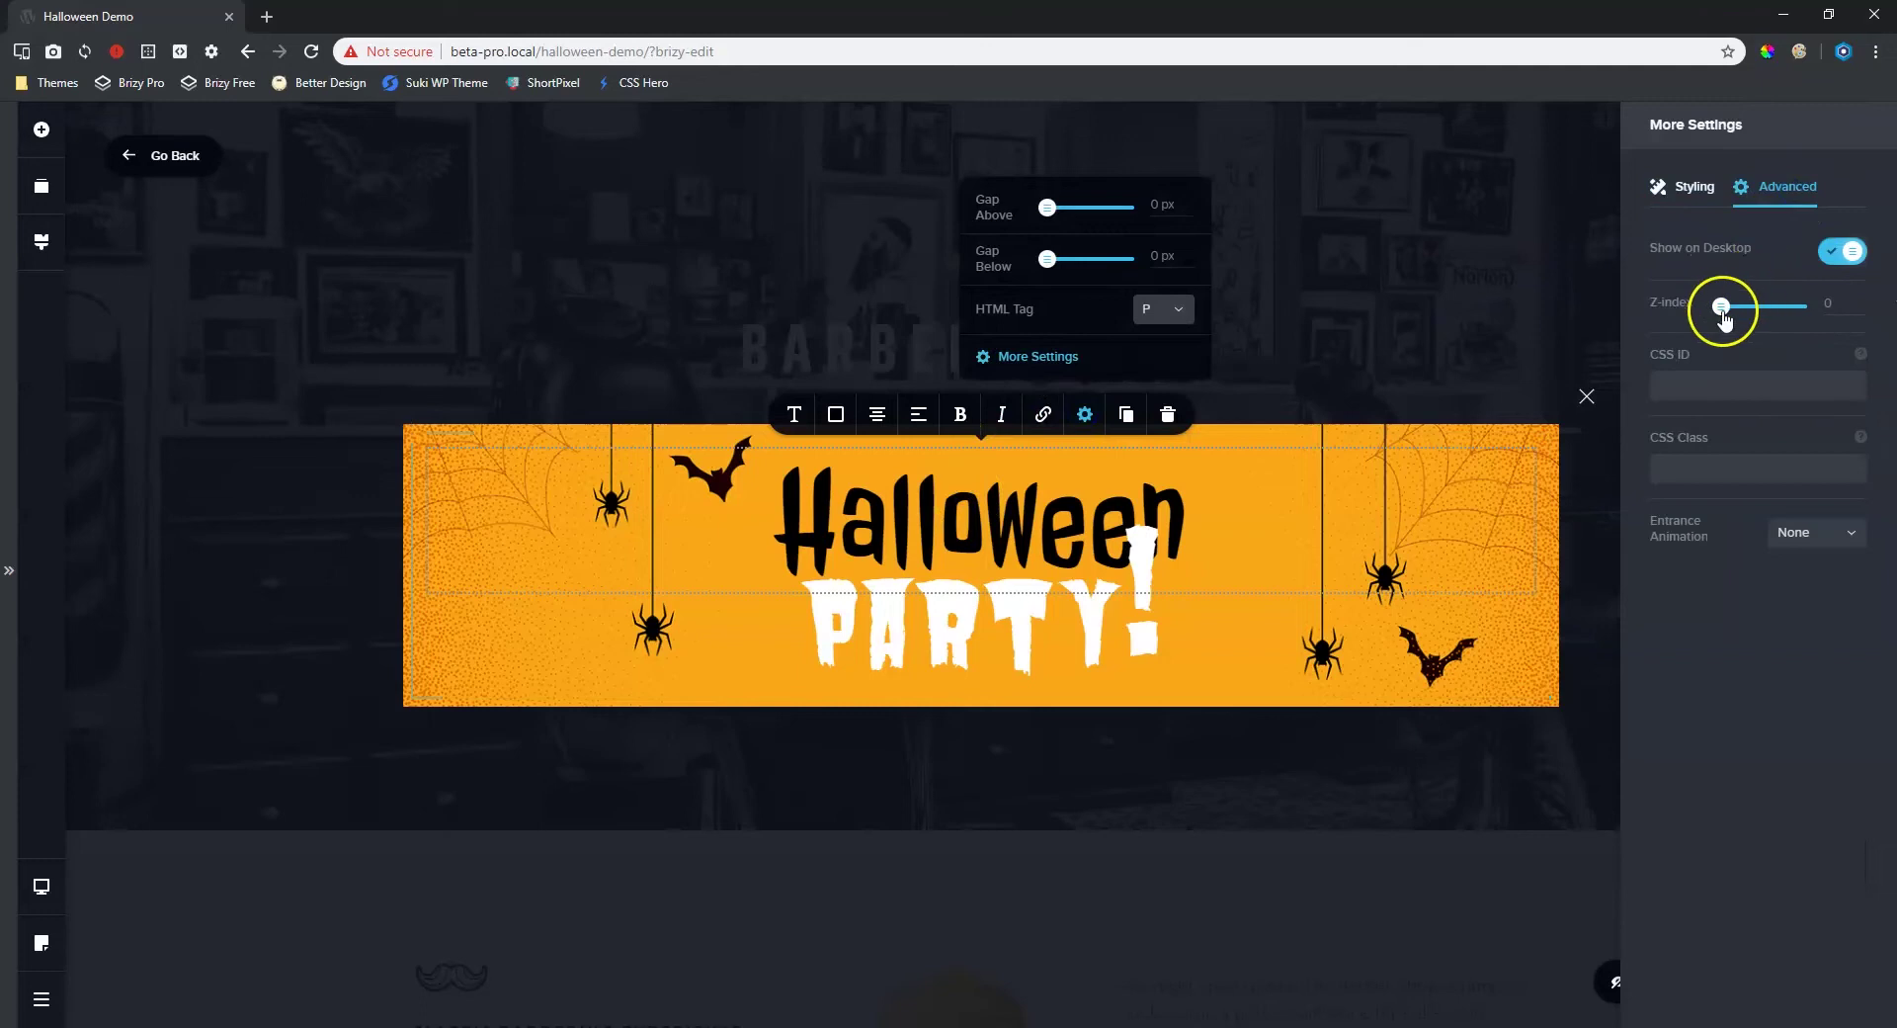
left_click(1354, 648)
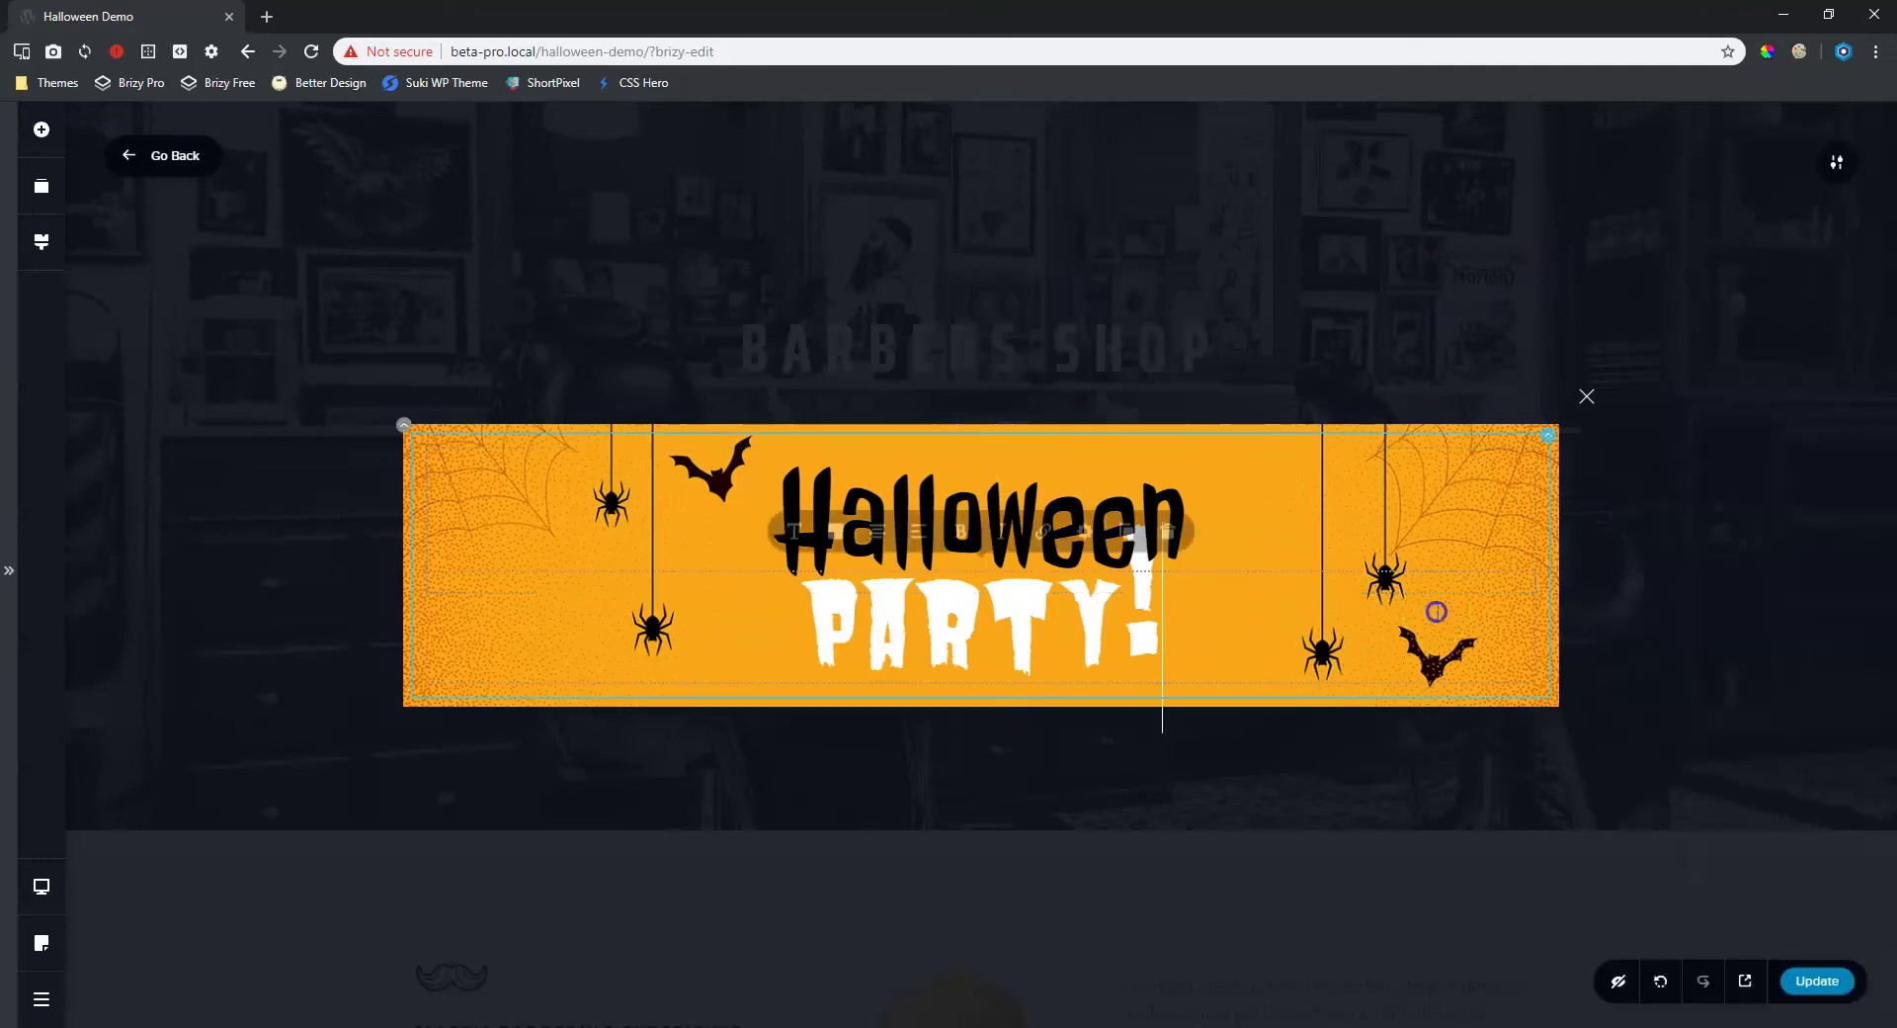
left_click(1510, 506)
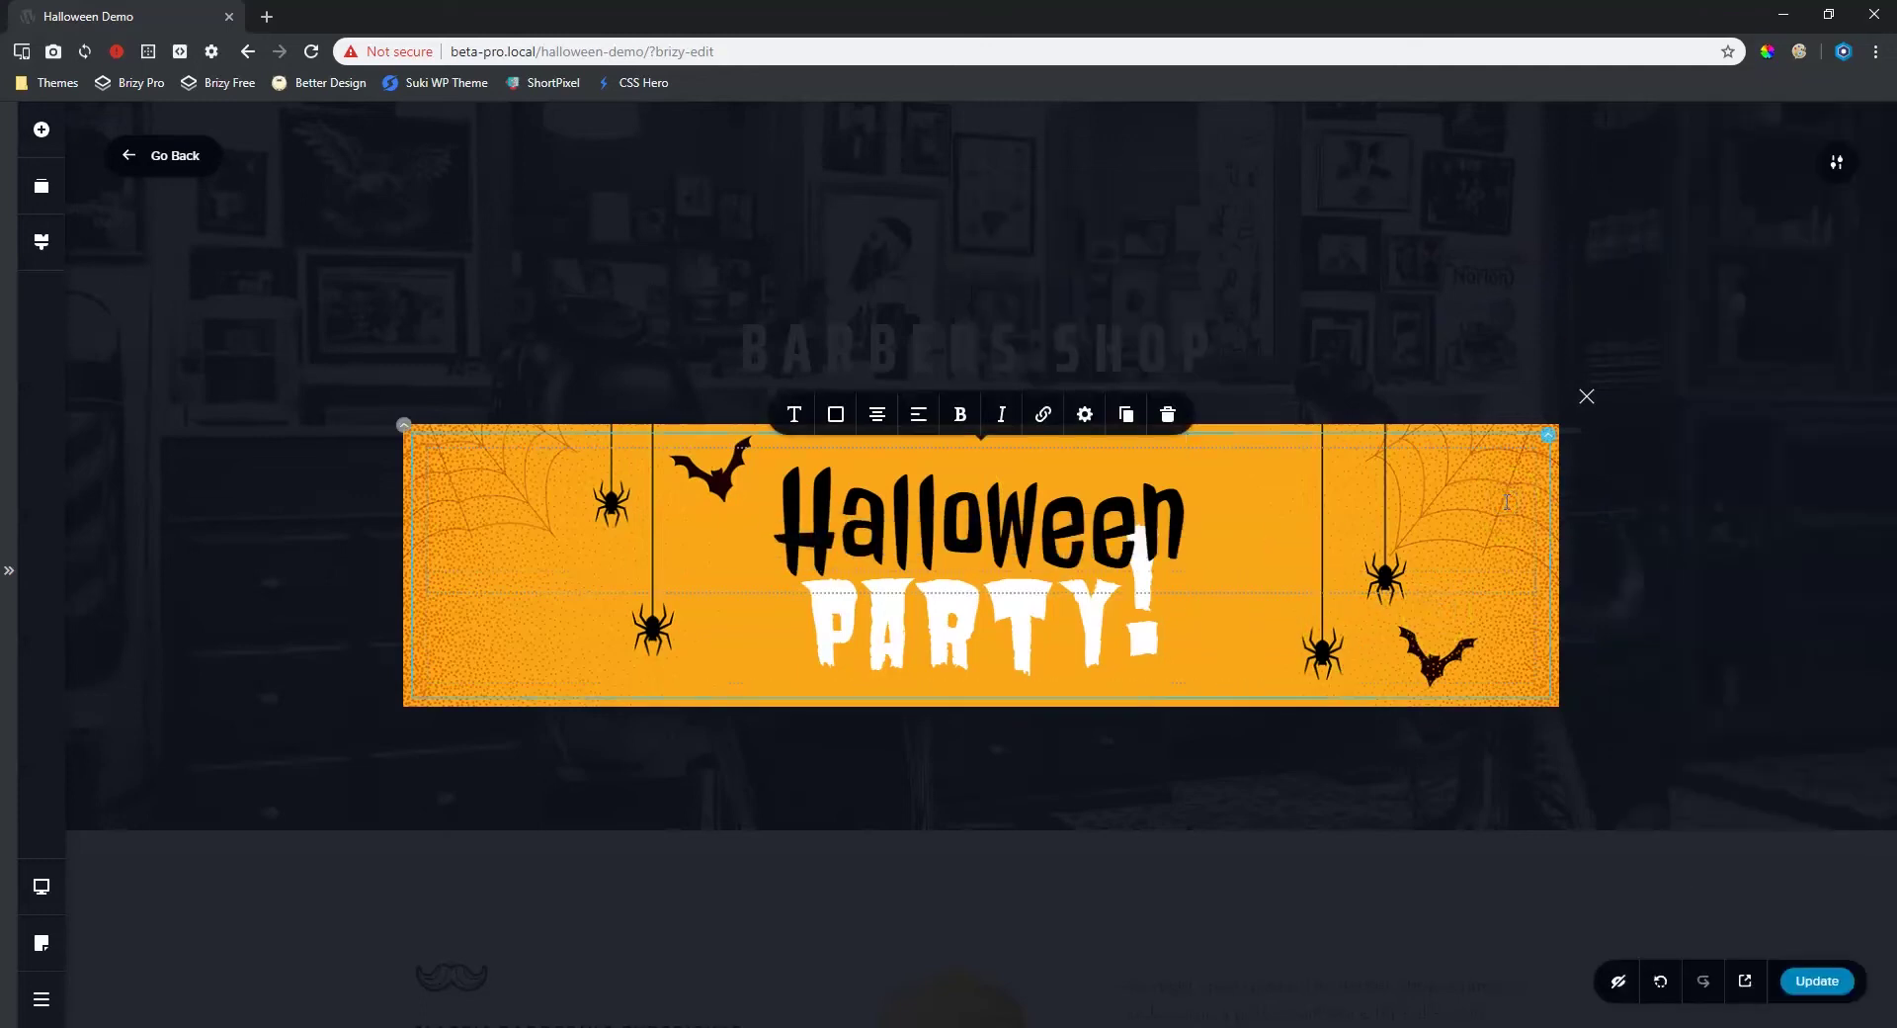
- Add a form element to the popup below the "Party!" text
left_click(42, 130)
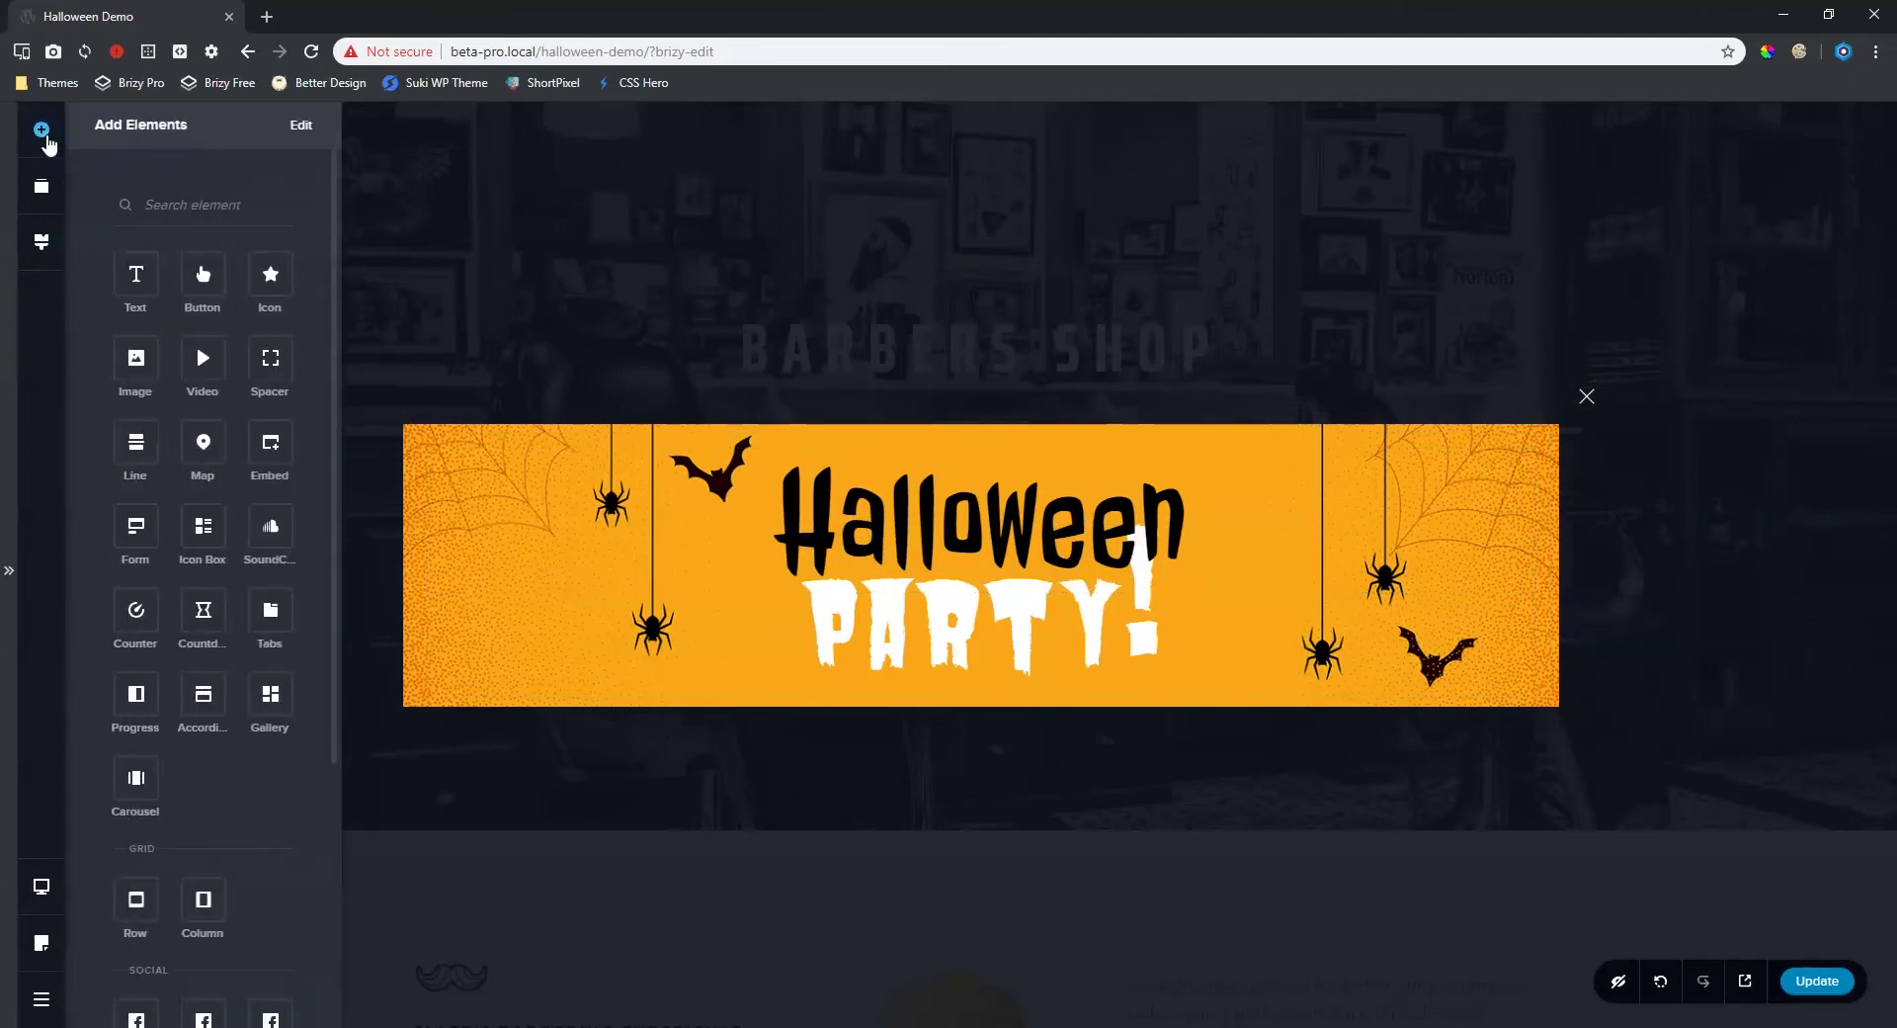
left_click_drag(114, 530, 913, 680)
left_click_drag(1023, 708, 949, 703)
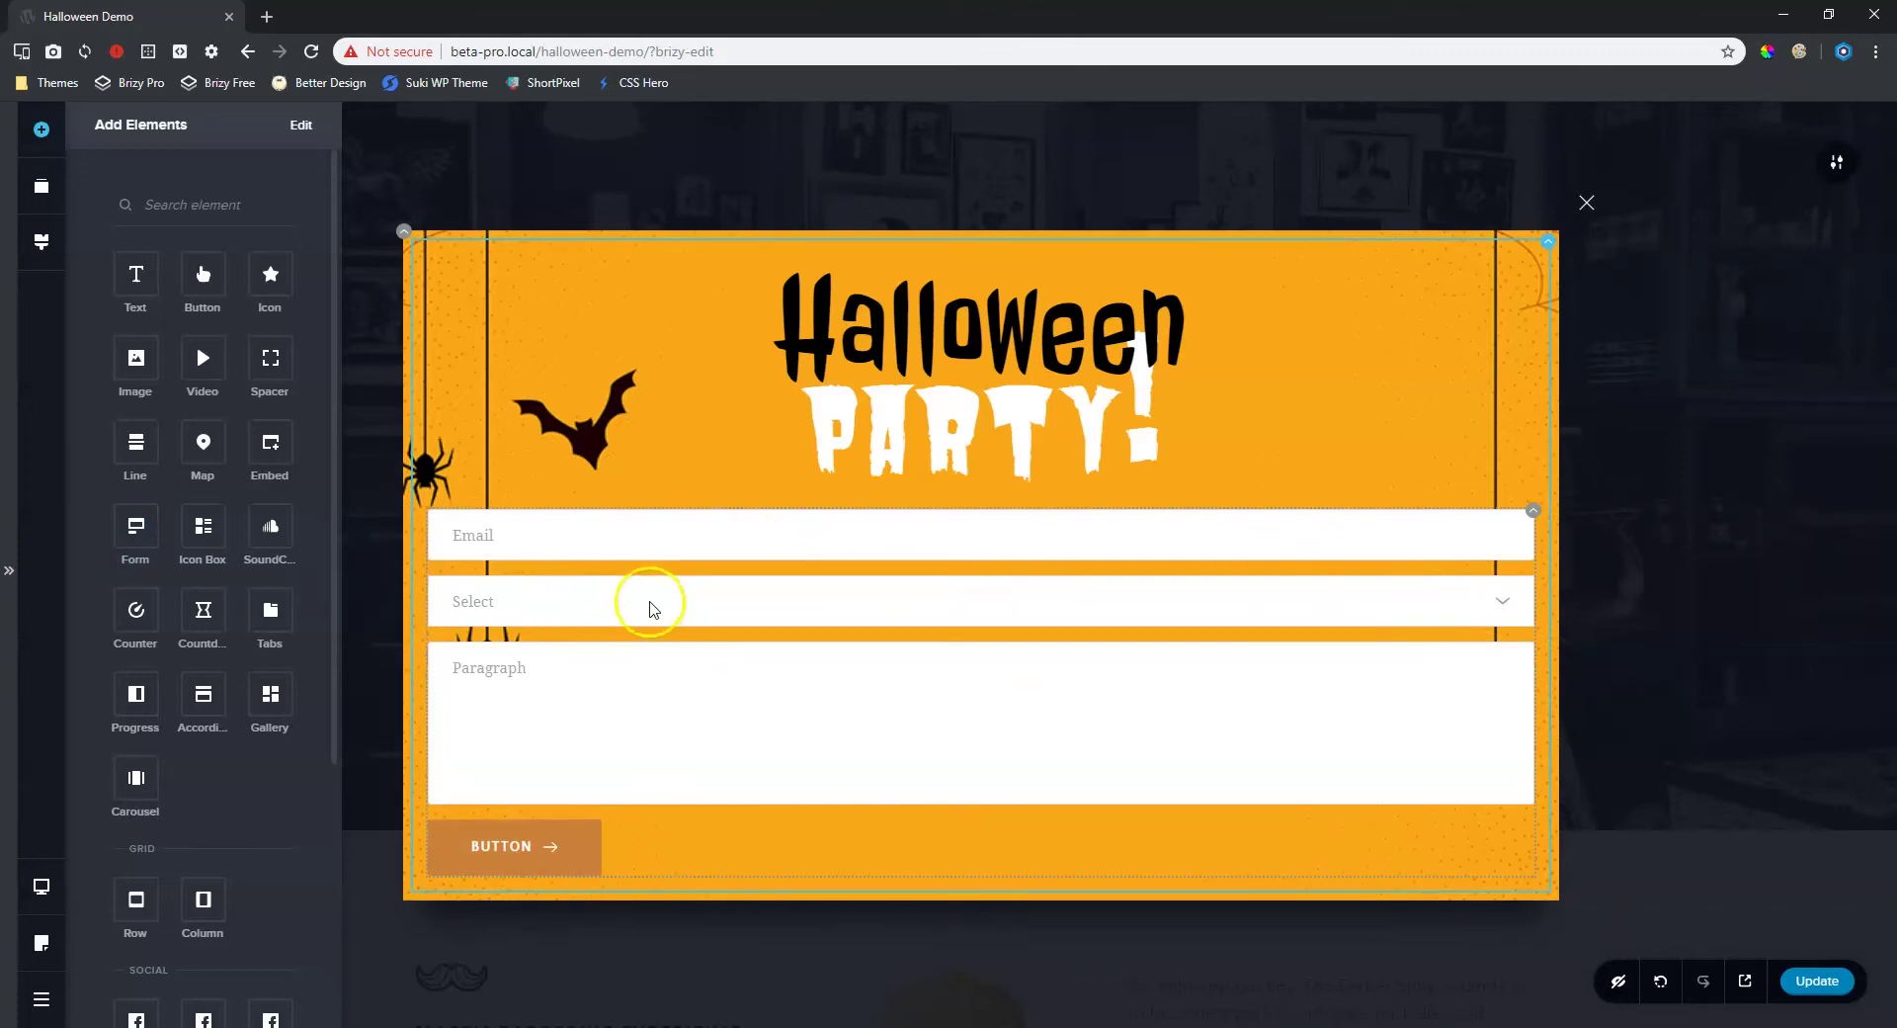
- Delete the Select and Paragraph fields from the popup's form
left_click(651, 603)
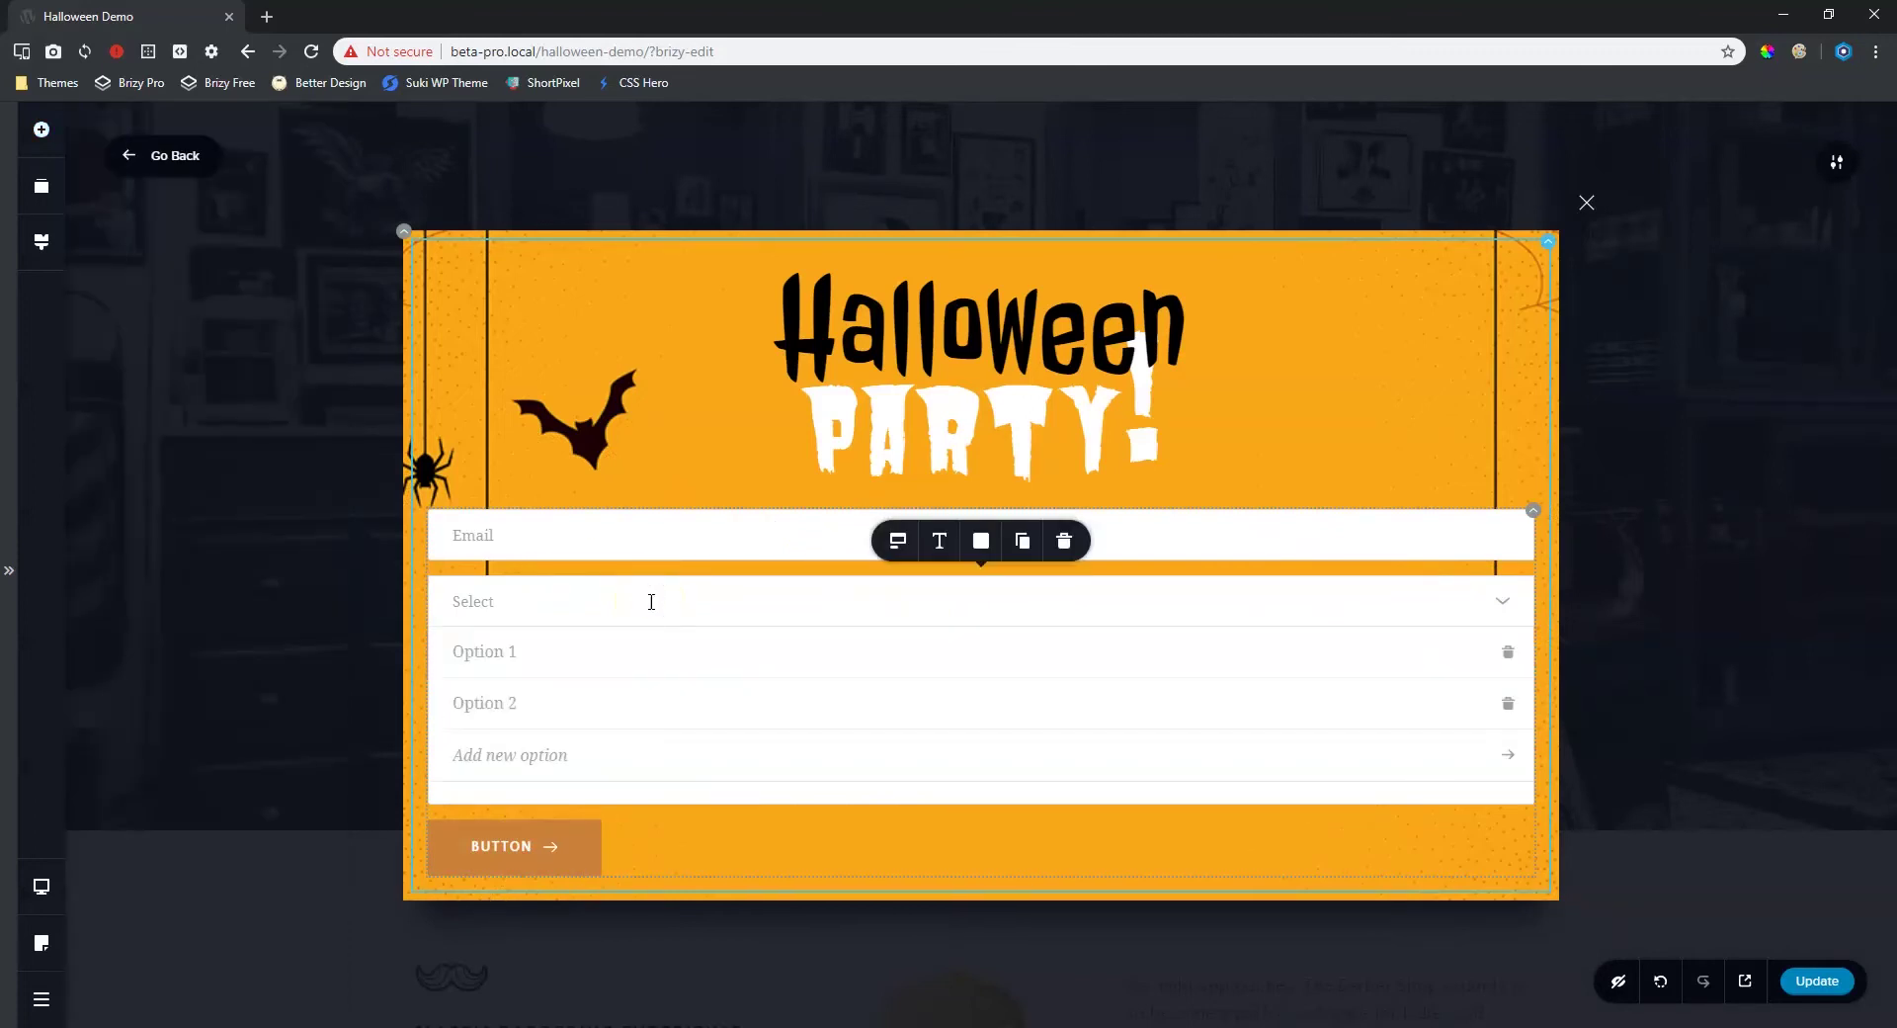
right_click(651, 601)
left_click(1064, 541)
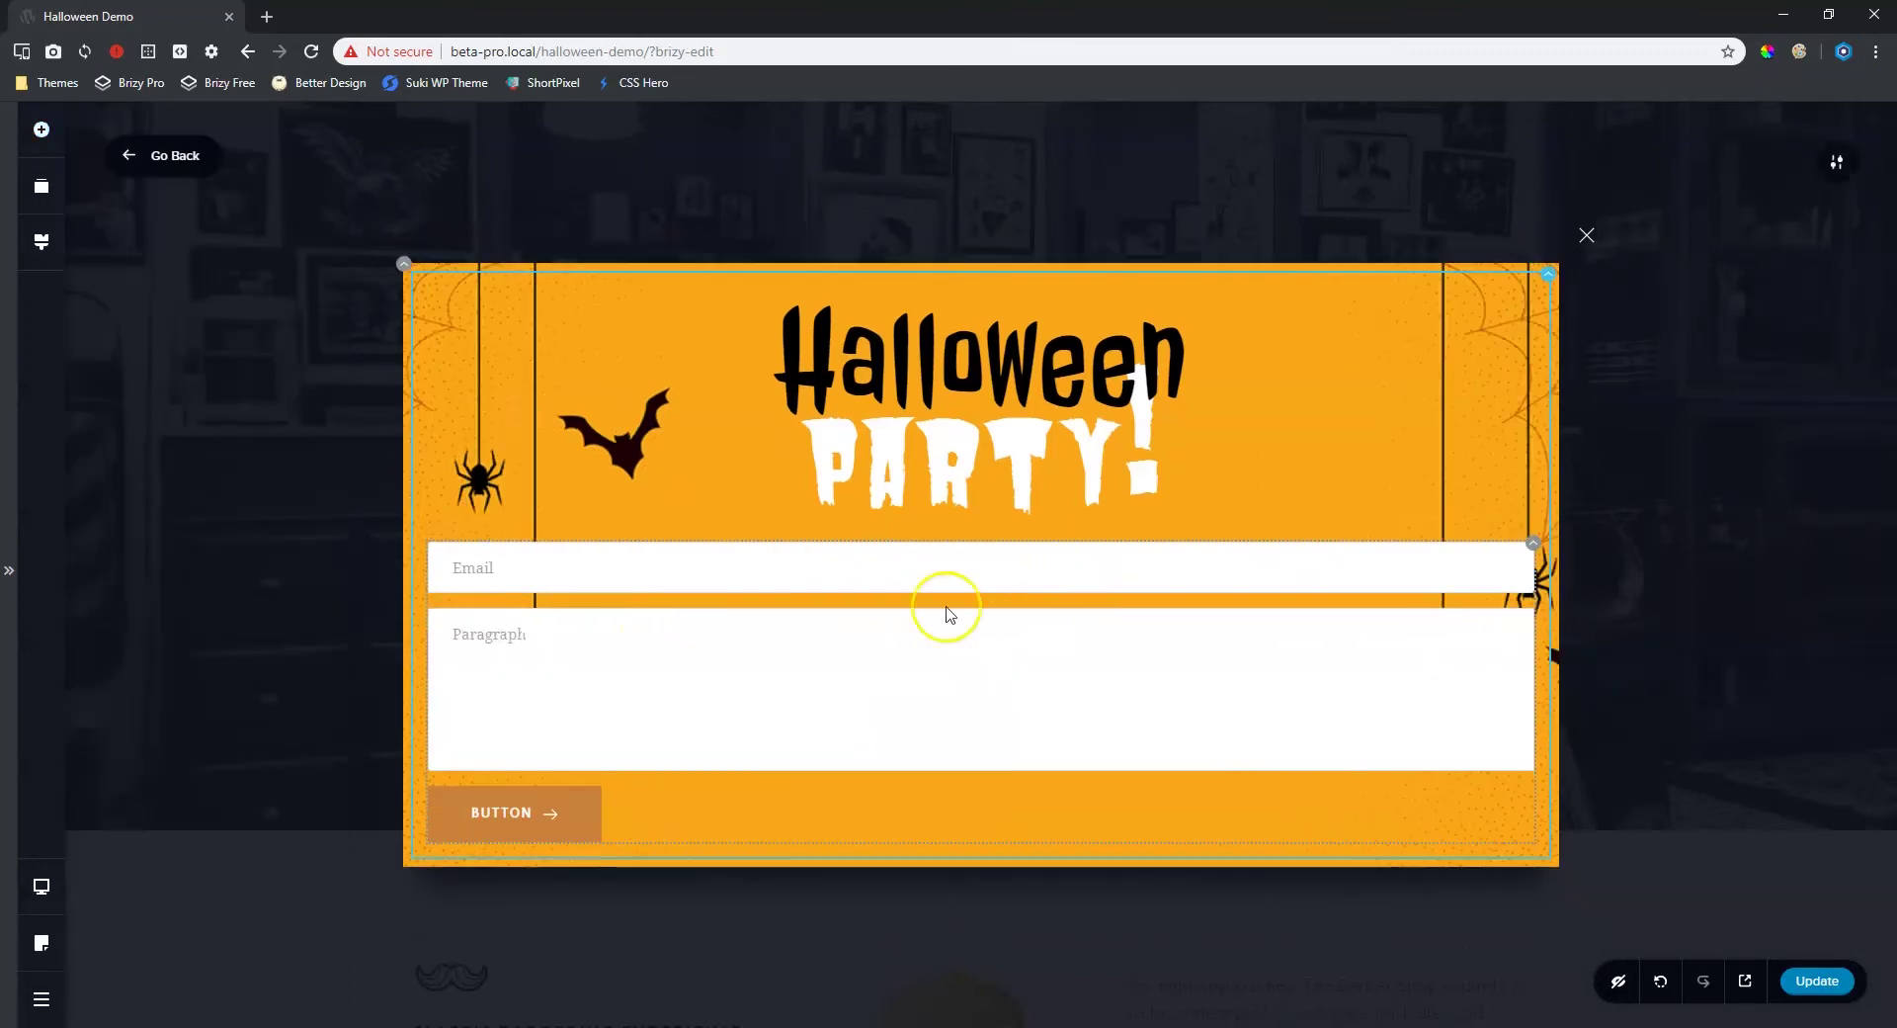
left_click(882, 645)
left_click(1071, 572)
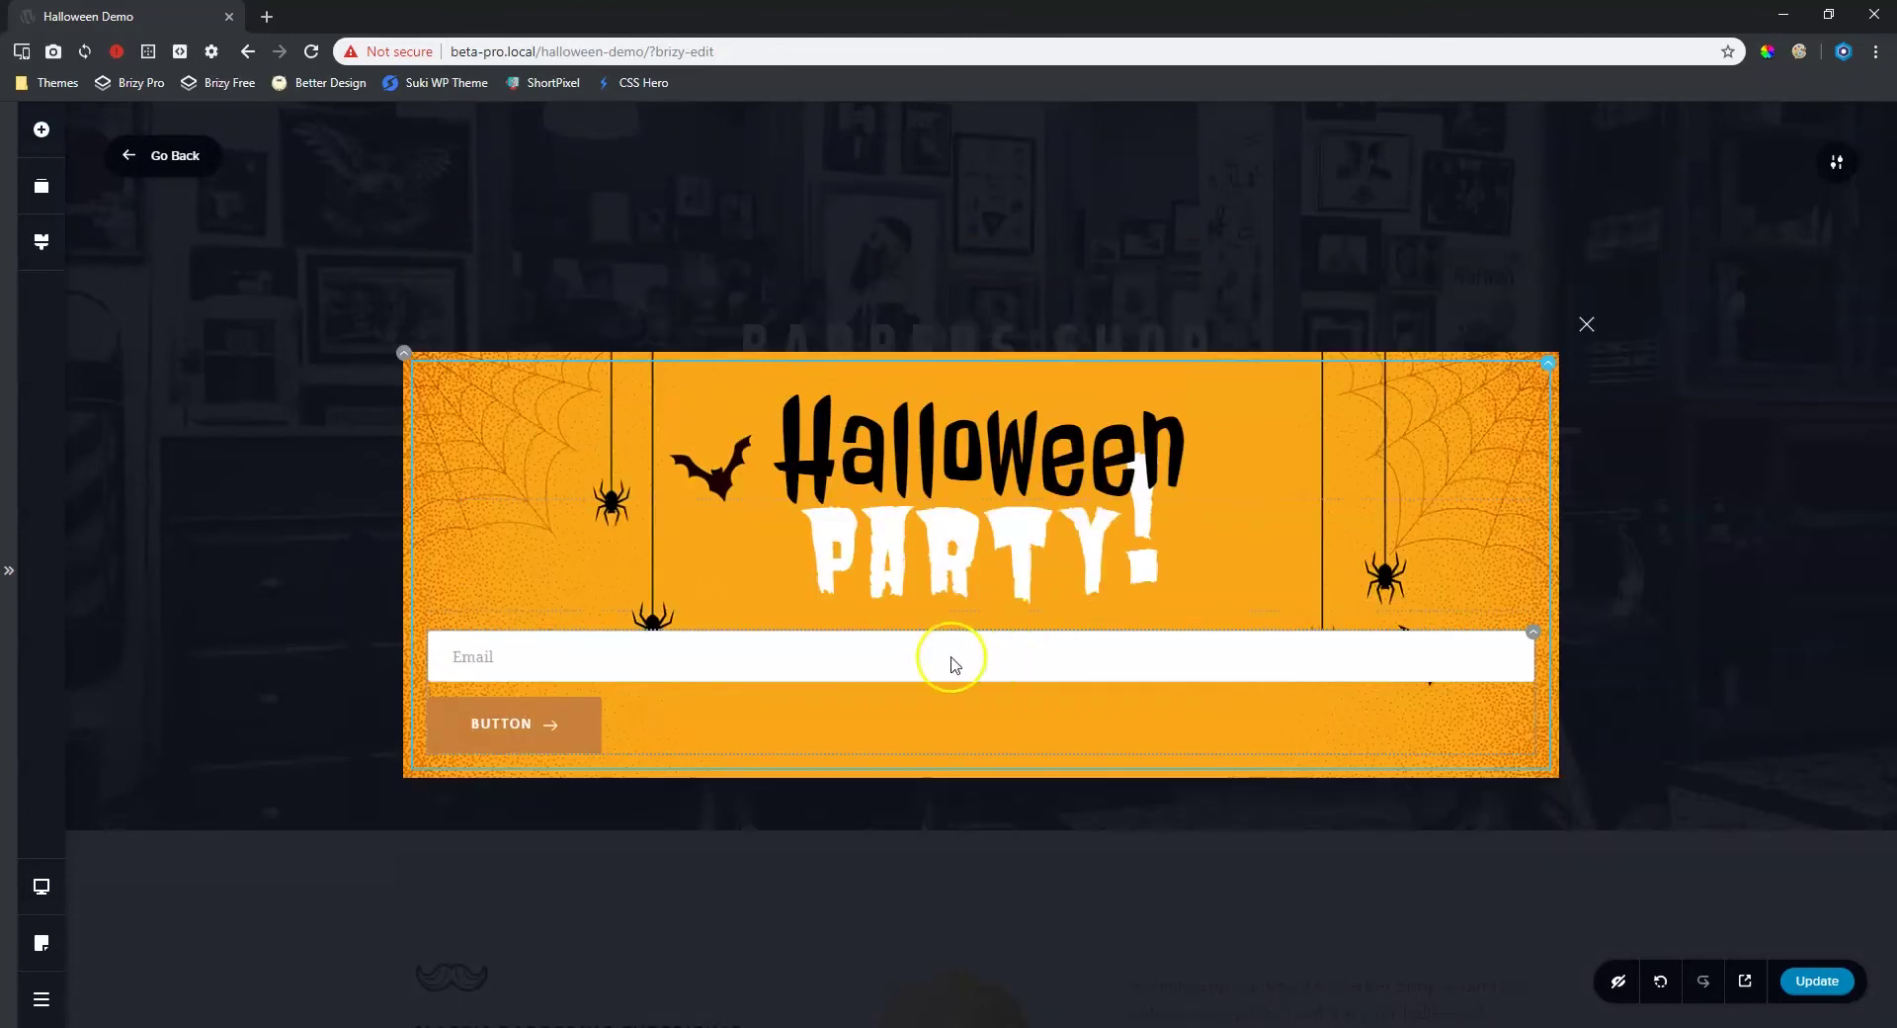
- Set the width of the form's Email field to 50%
left_click(532, 656)
left_click(919, 598)
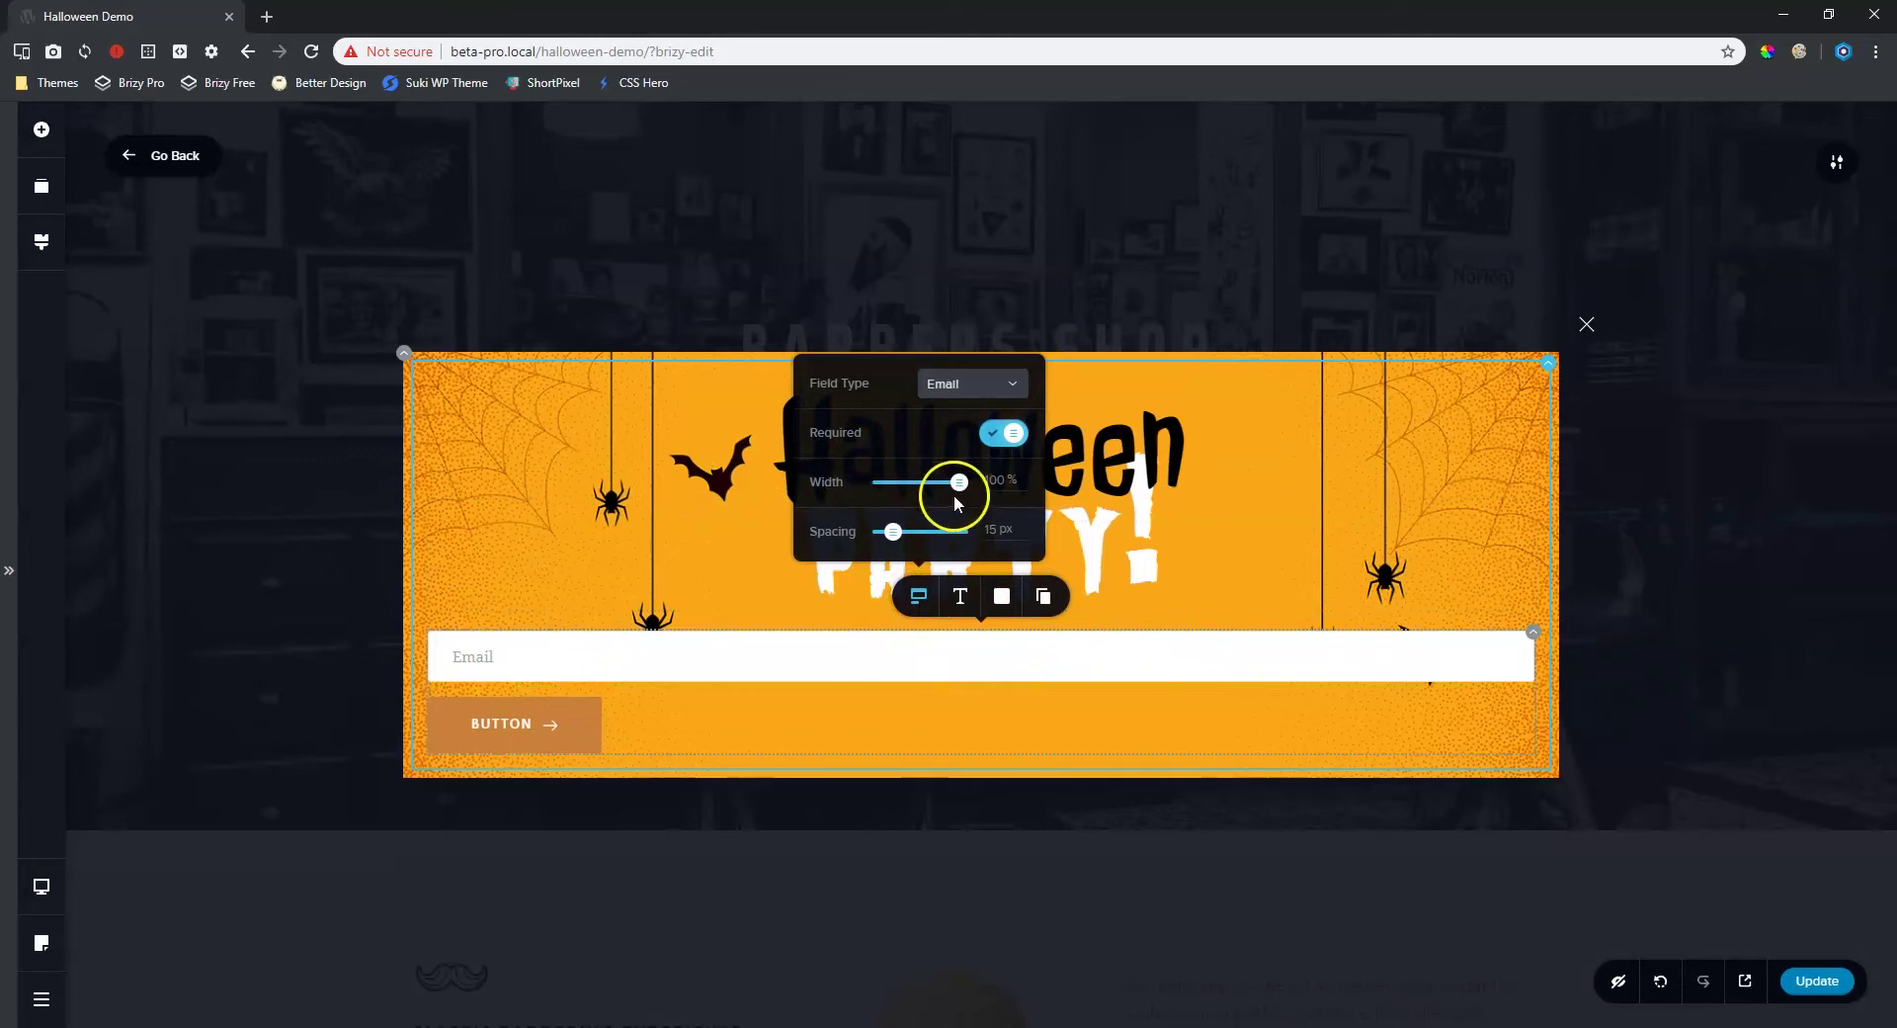
left_click_drag(959, 484, 910, 487)
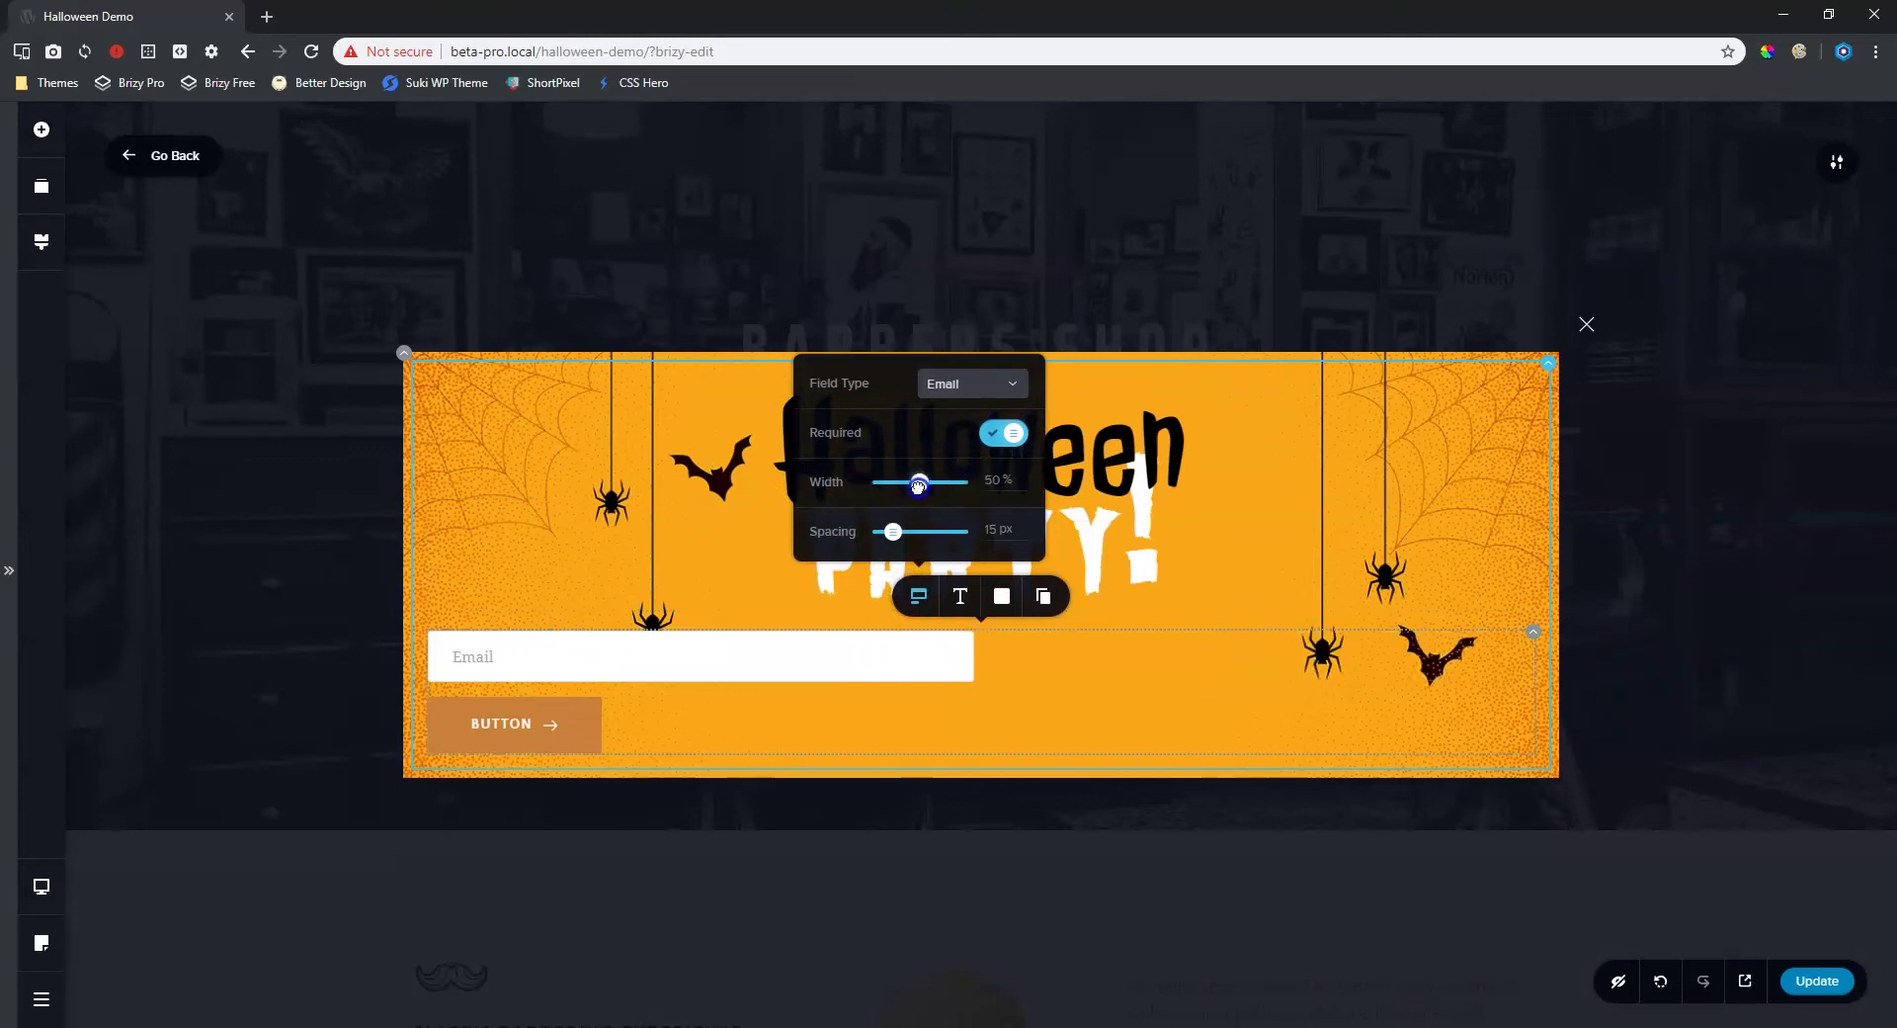
- Inspect the form's padding and margin settings and the Email field's options
left_click(1531, 632)
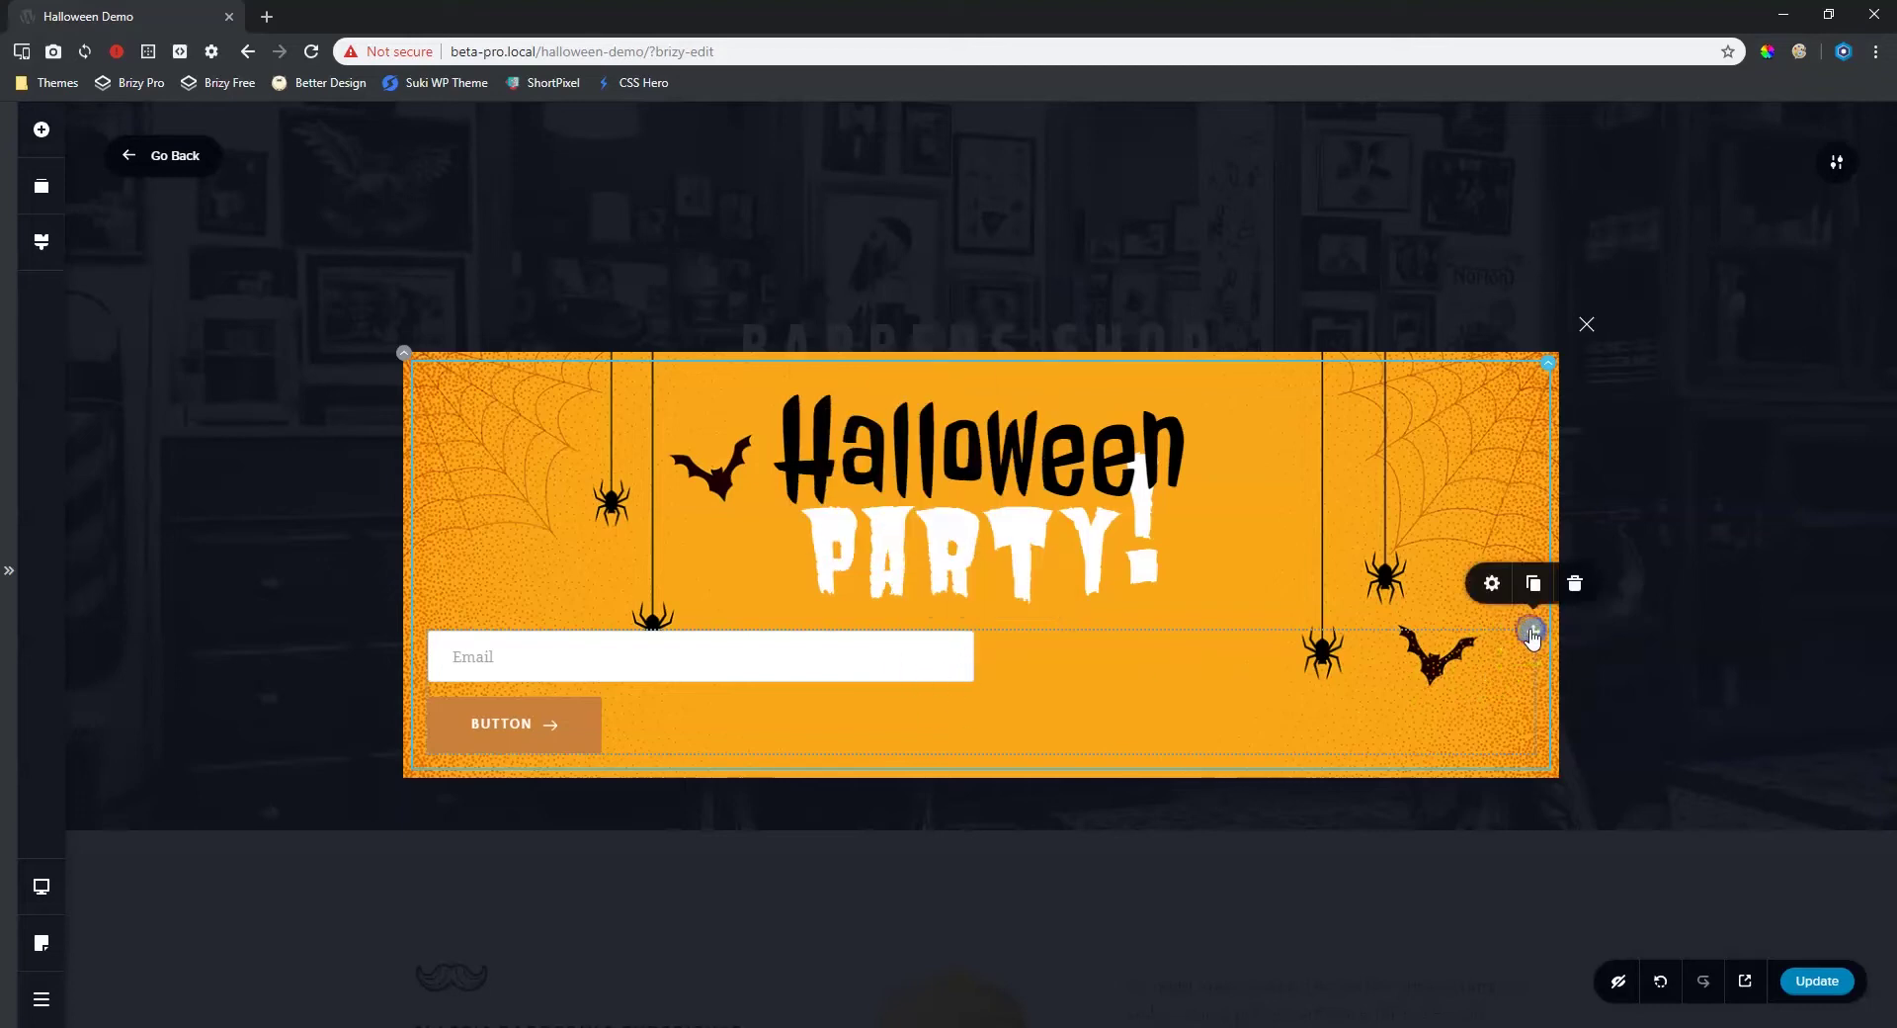
left_click(1492, 584)
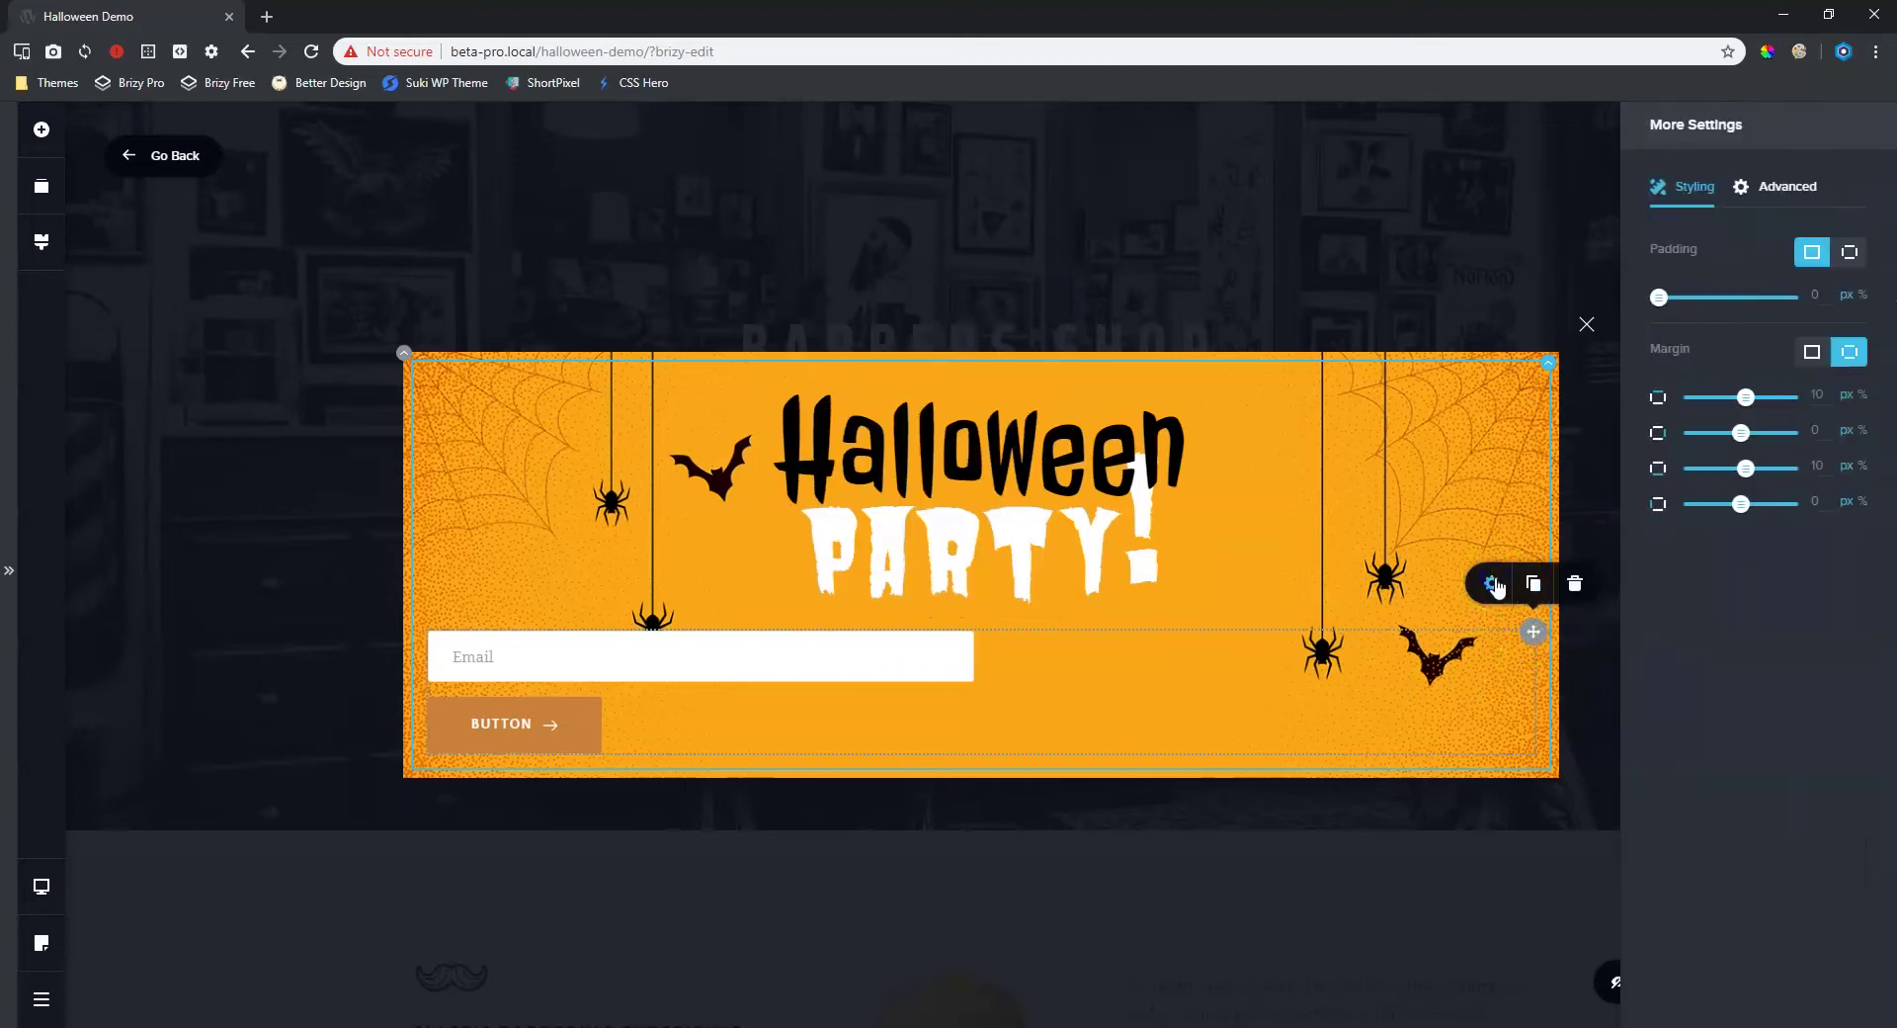
left_click(1533, 634)
left_click(815, 659)
left_click(670, 599)
- Try the form button's alignment options and return it to left alignment
left_click(529, 721)
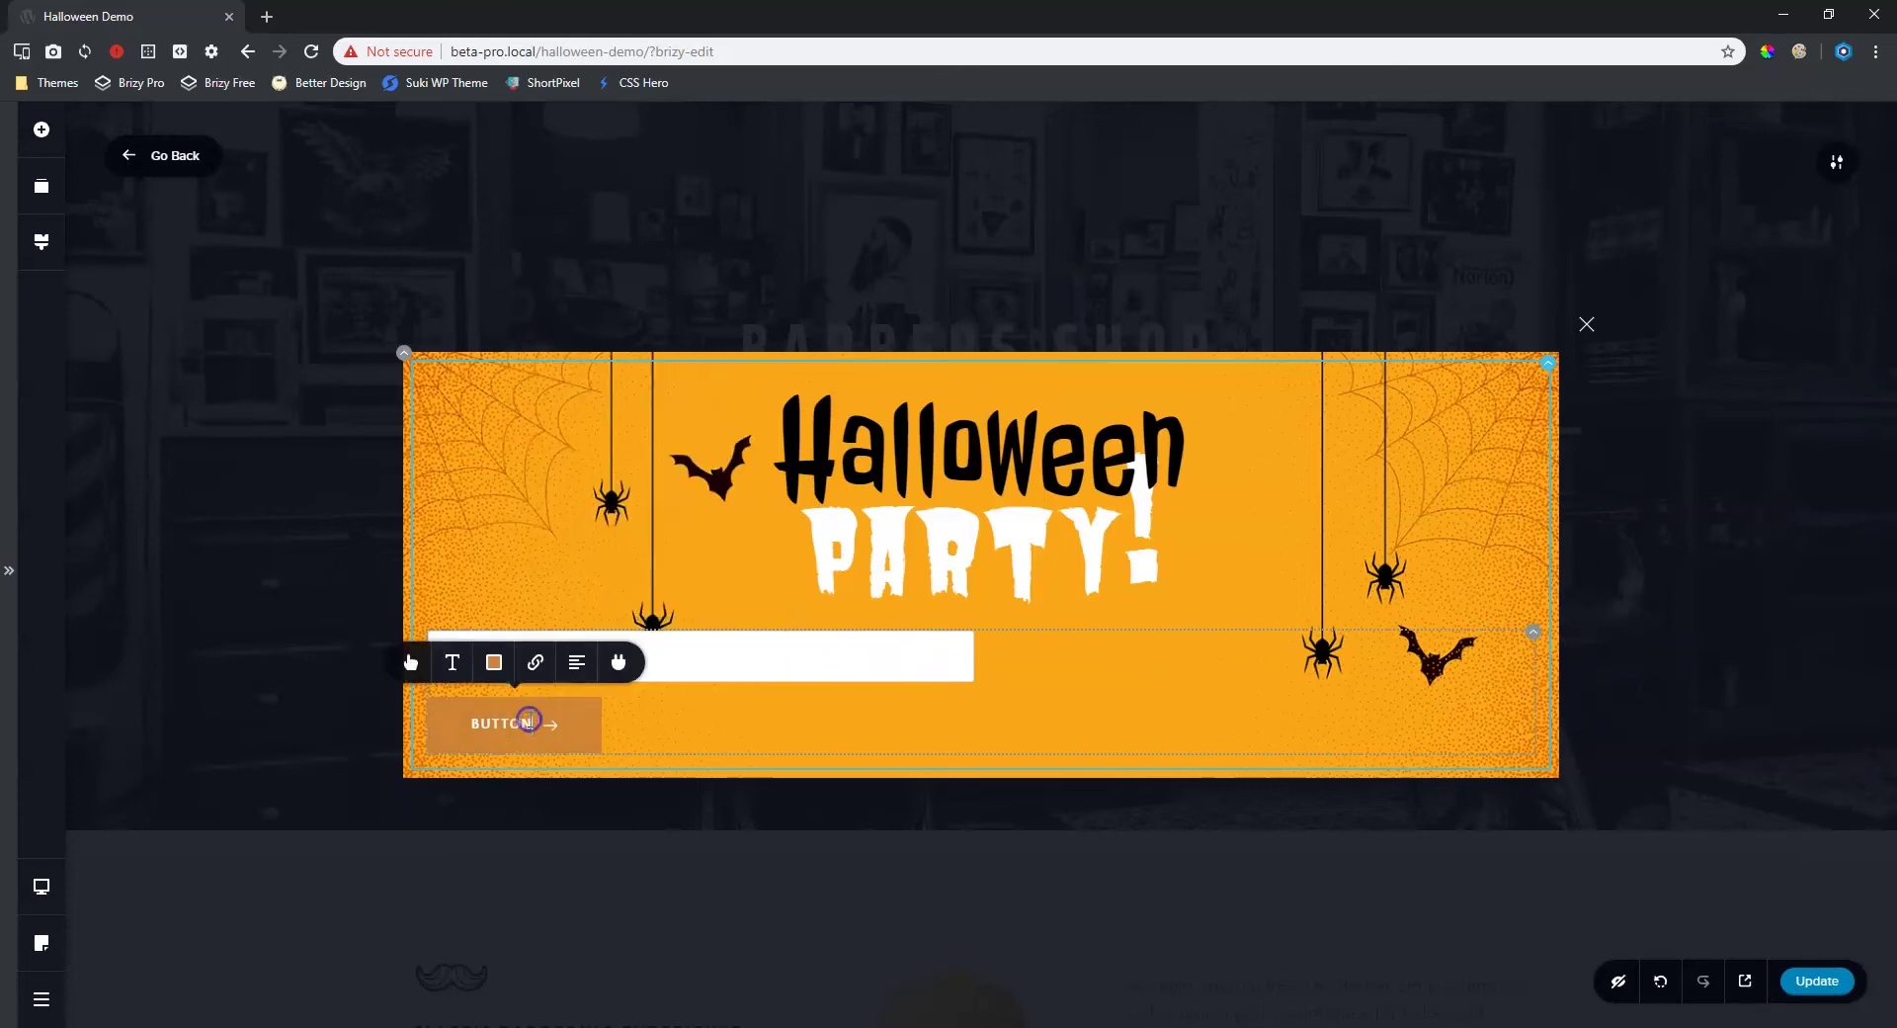
left_click(580, 665)
left_click(580, 665)
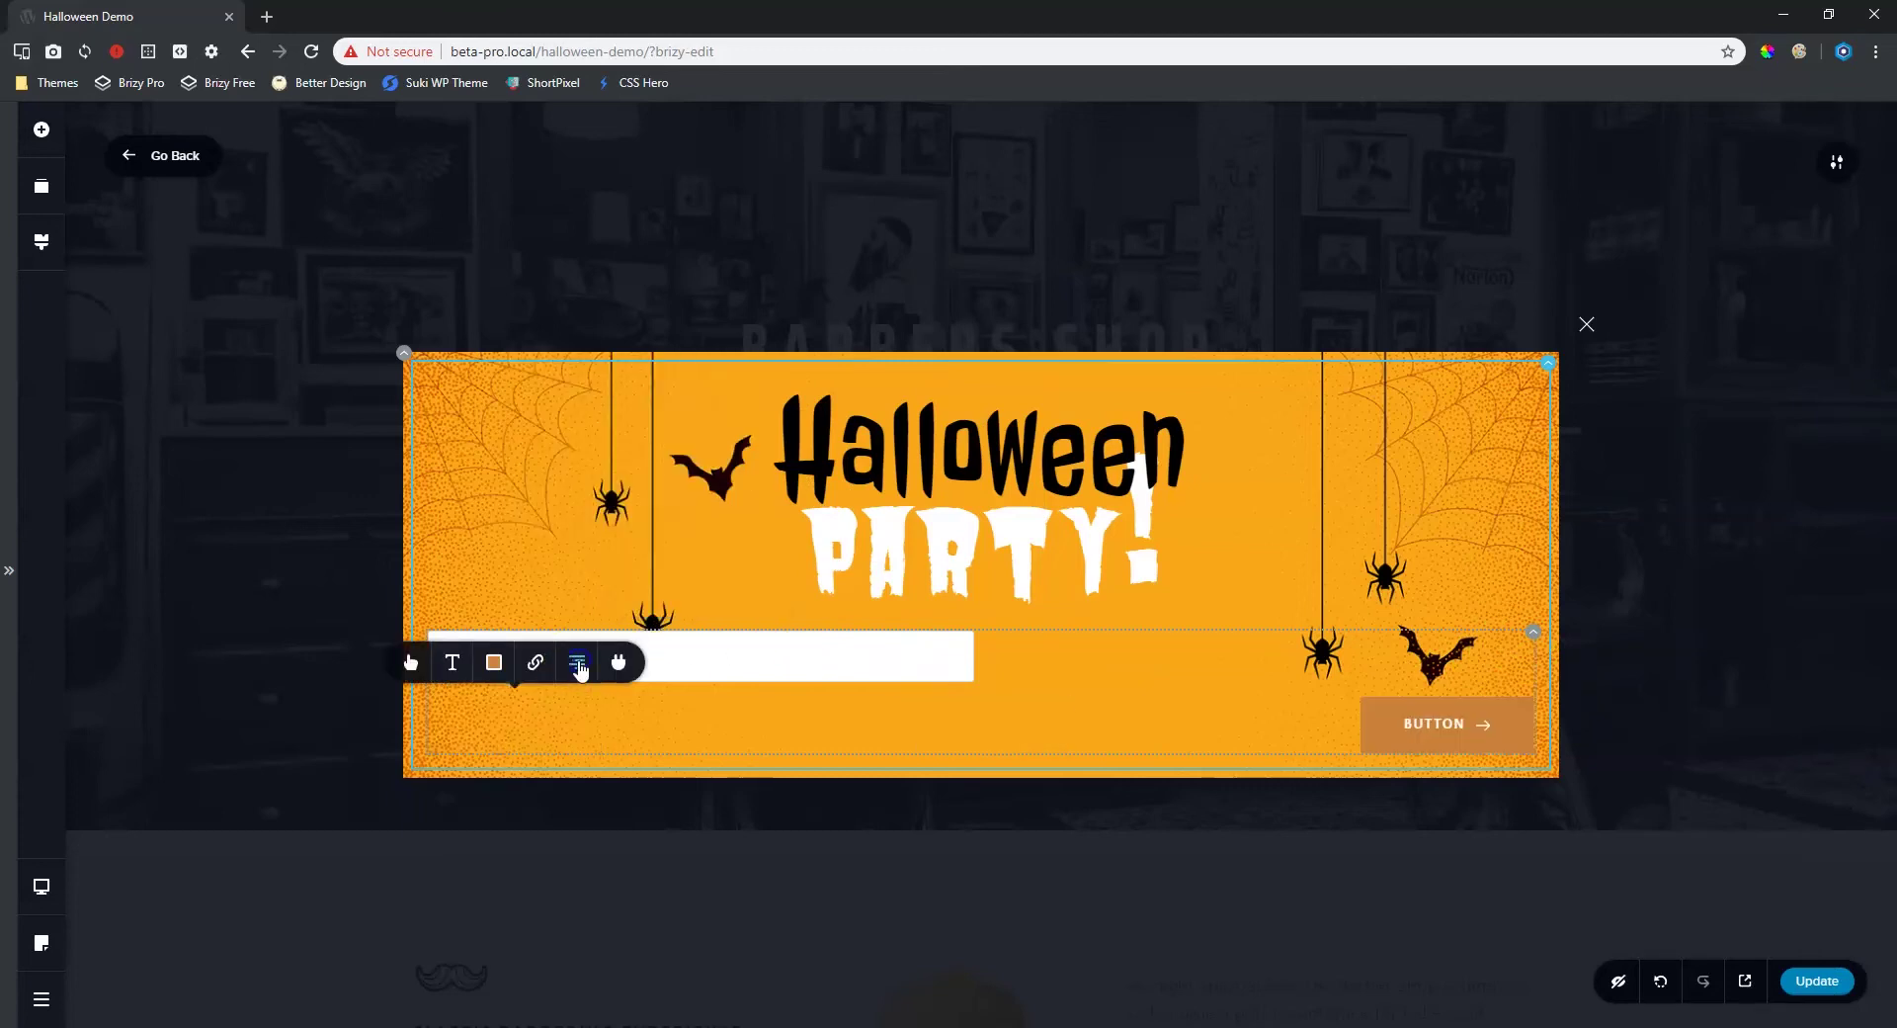
left_click(580, 665)
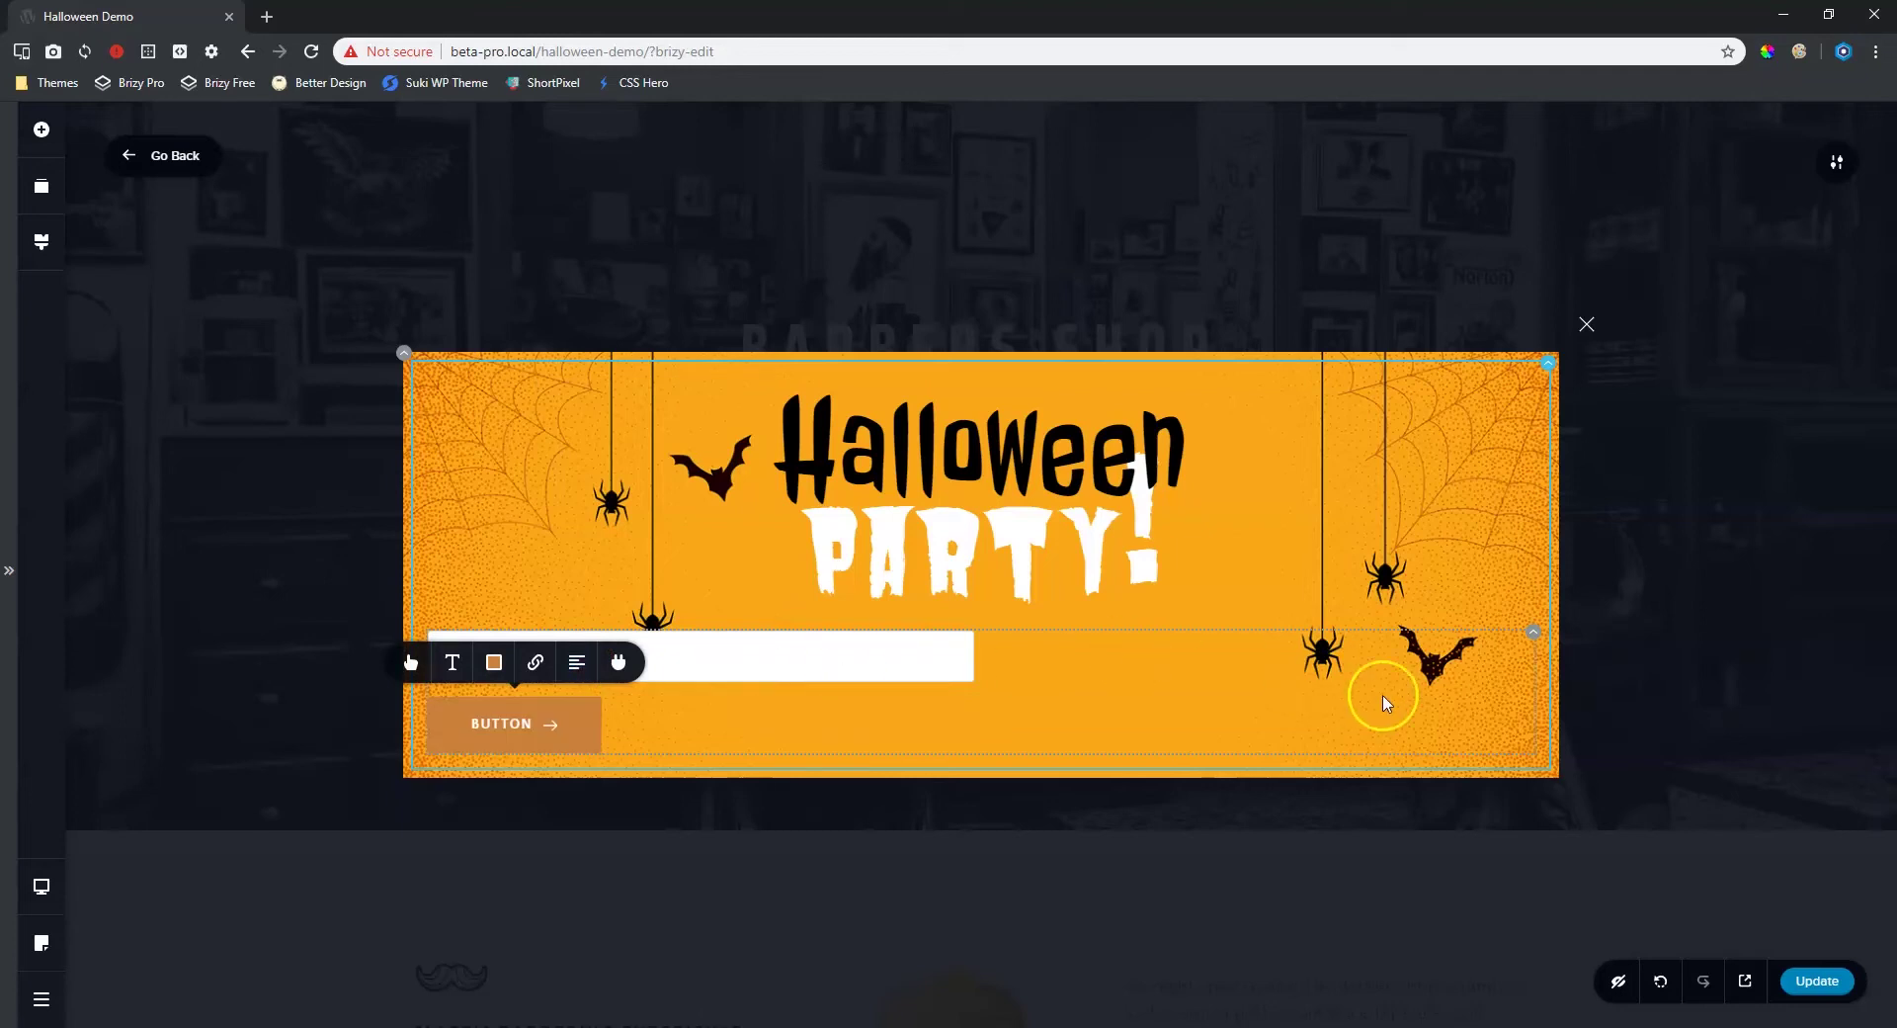
left_click(1319, 685)
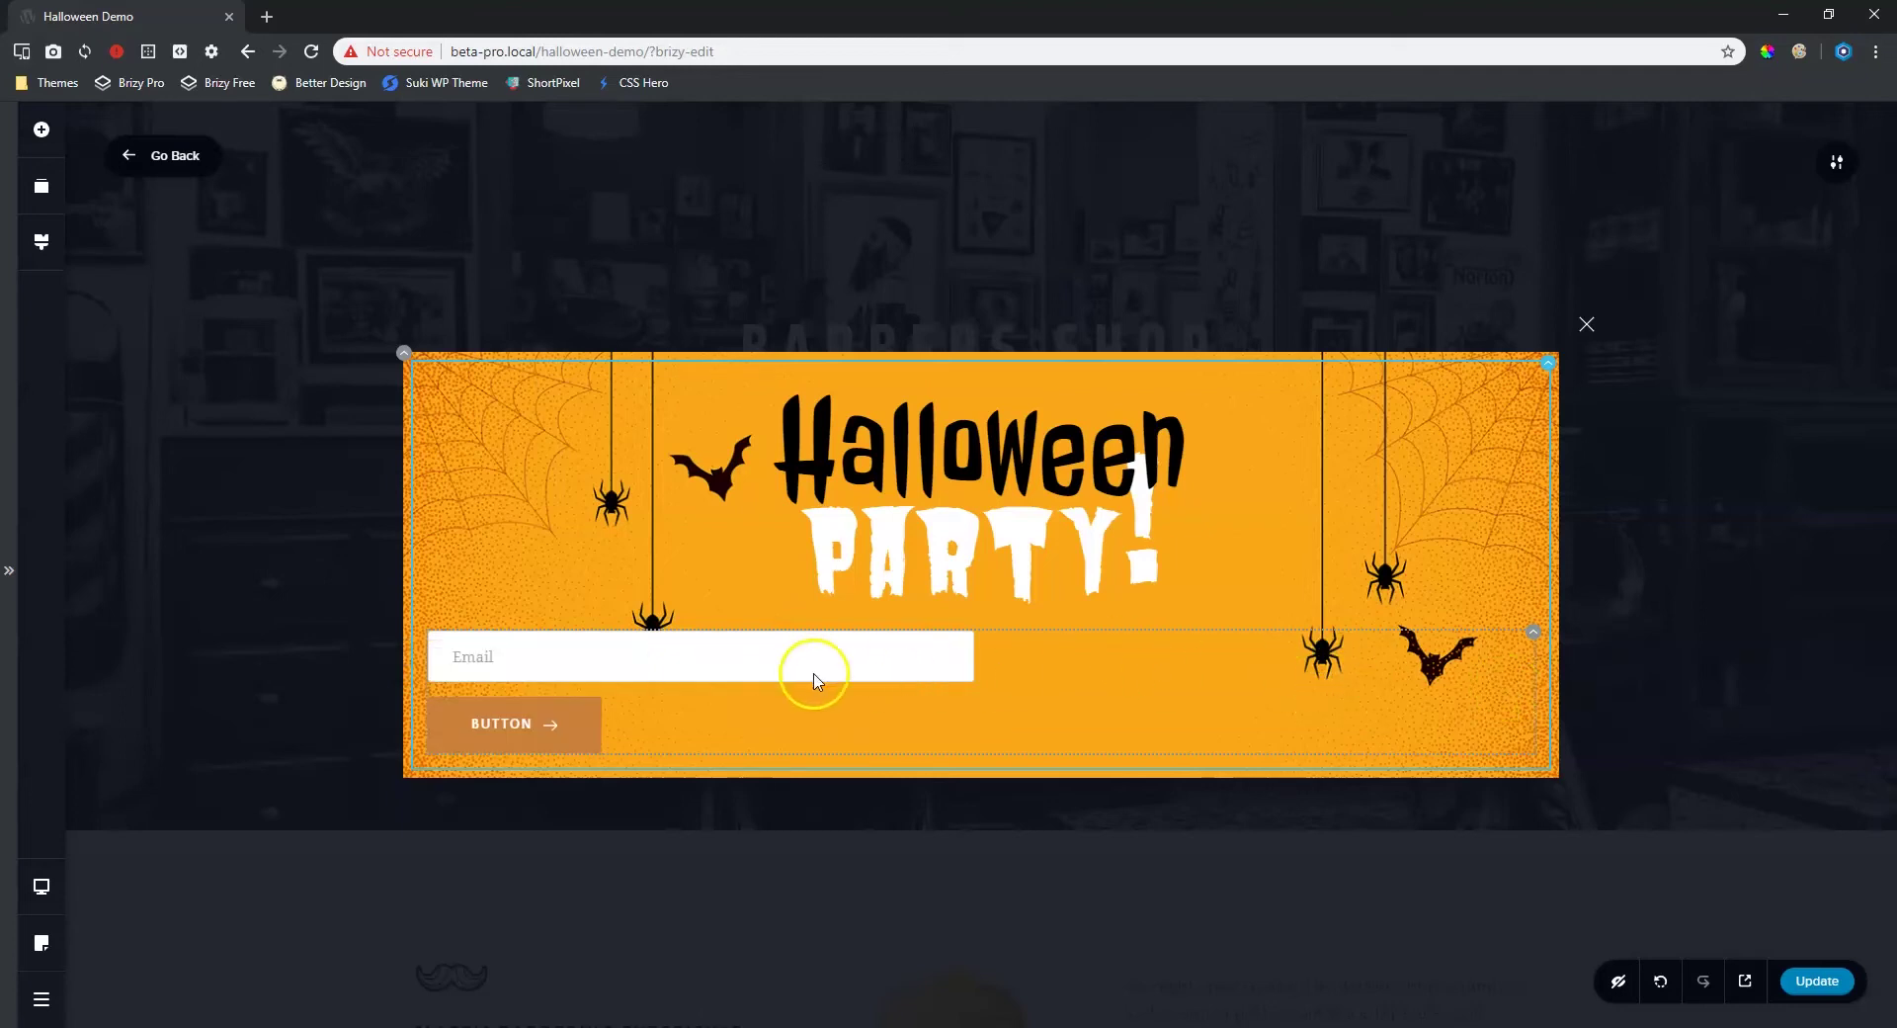
- Check the Email field's width and typography options, and make its background fully transparent
left_click(534, 660)
left_click(639, 596)
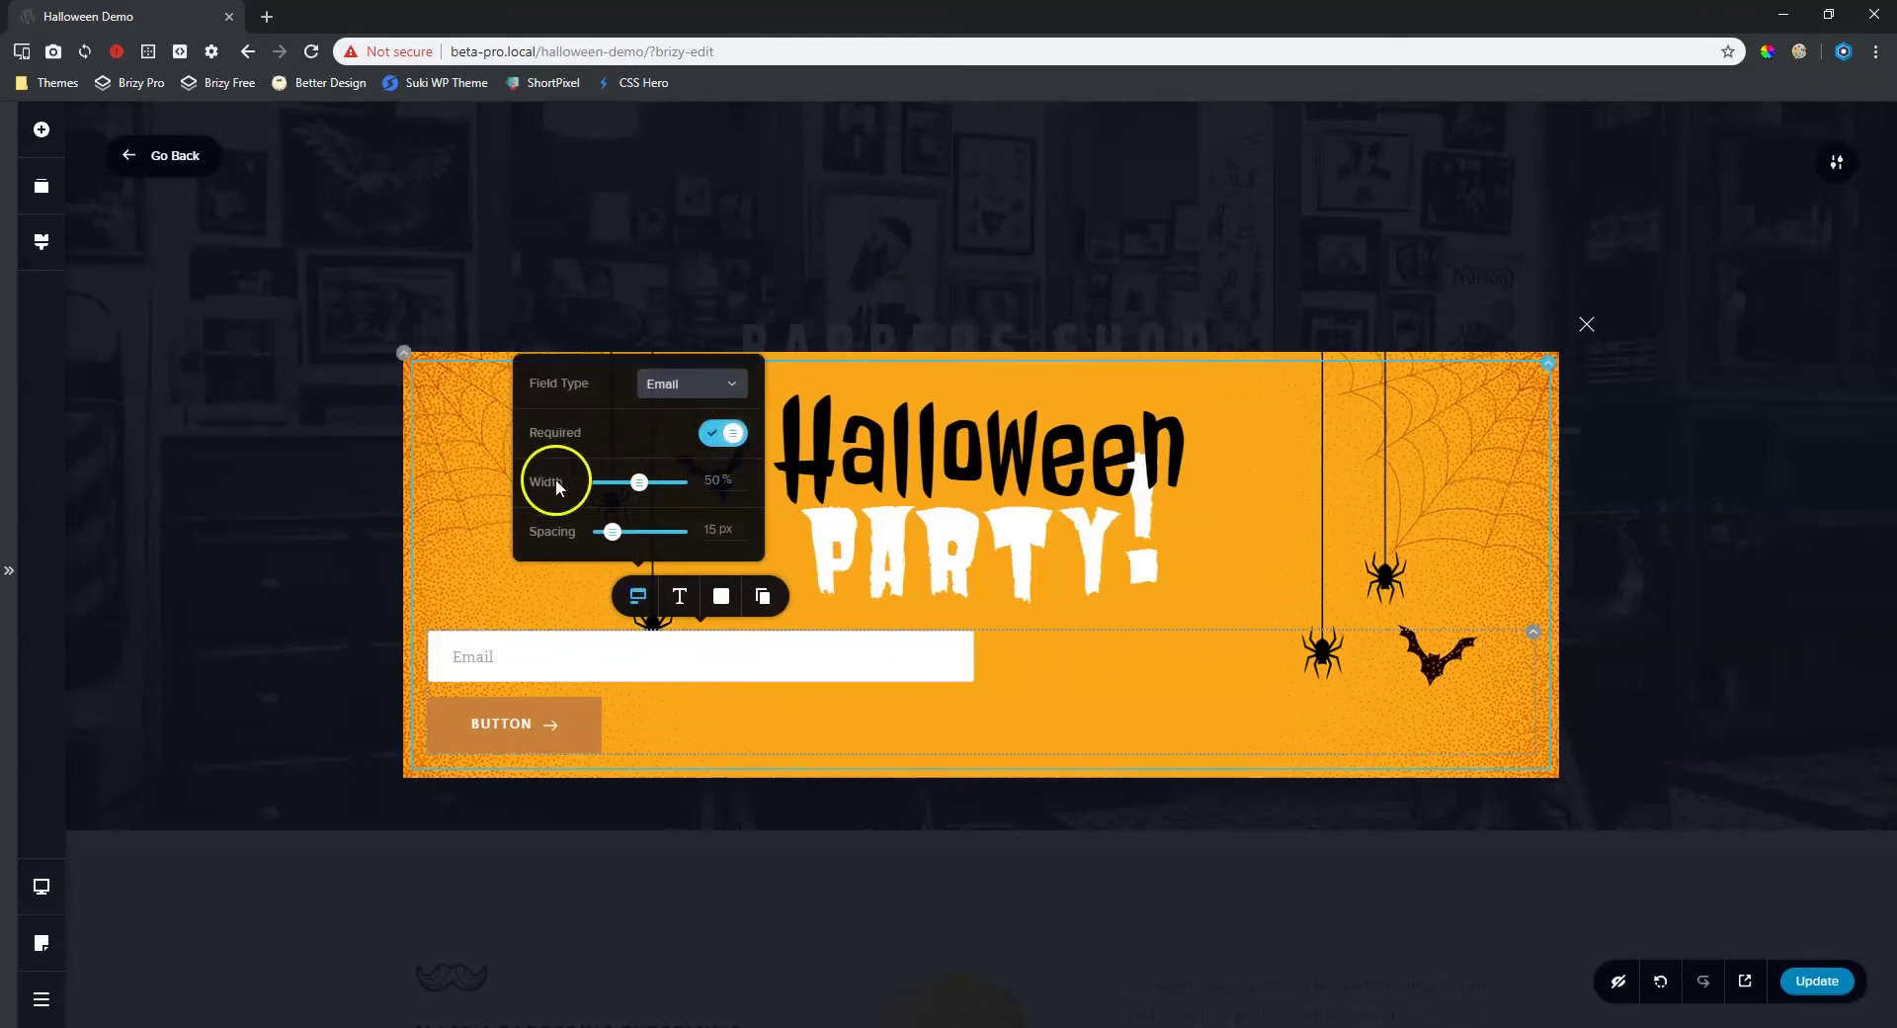
left_click(680, 597)
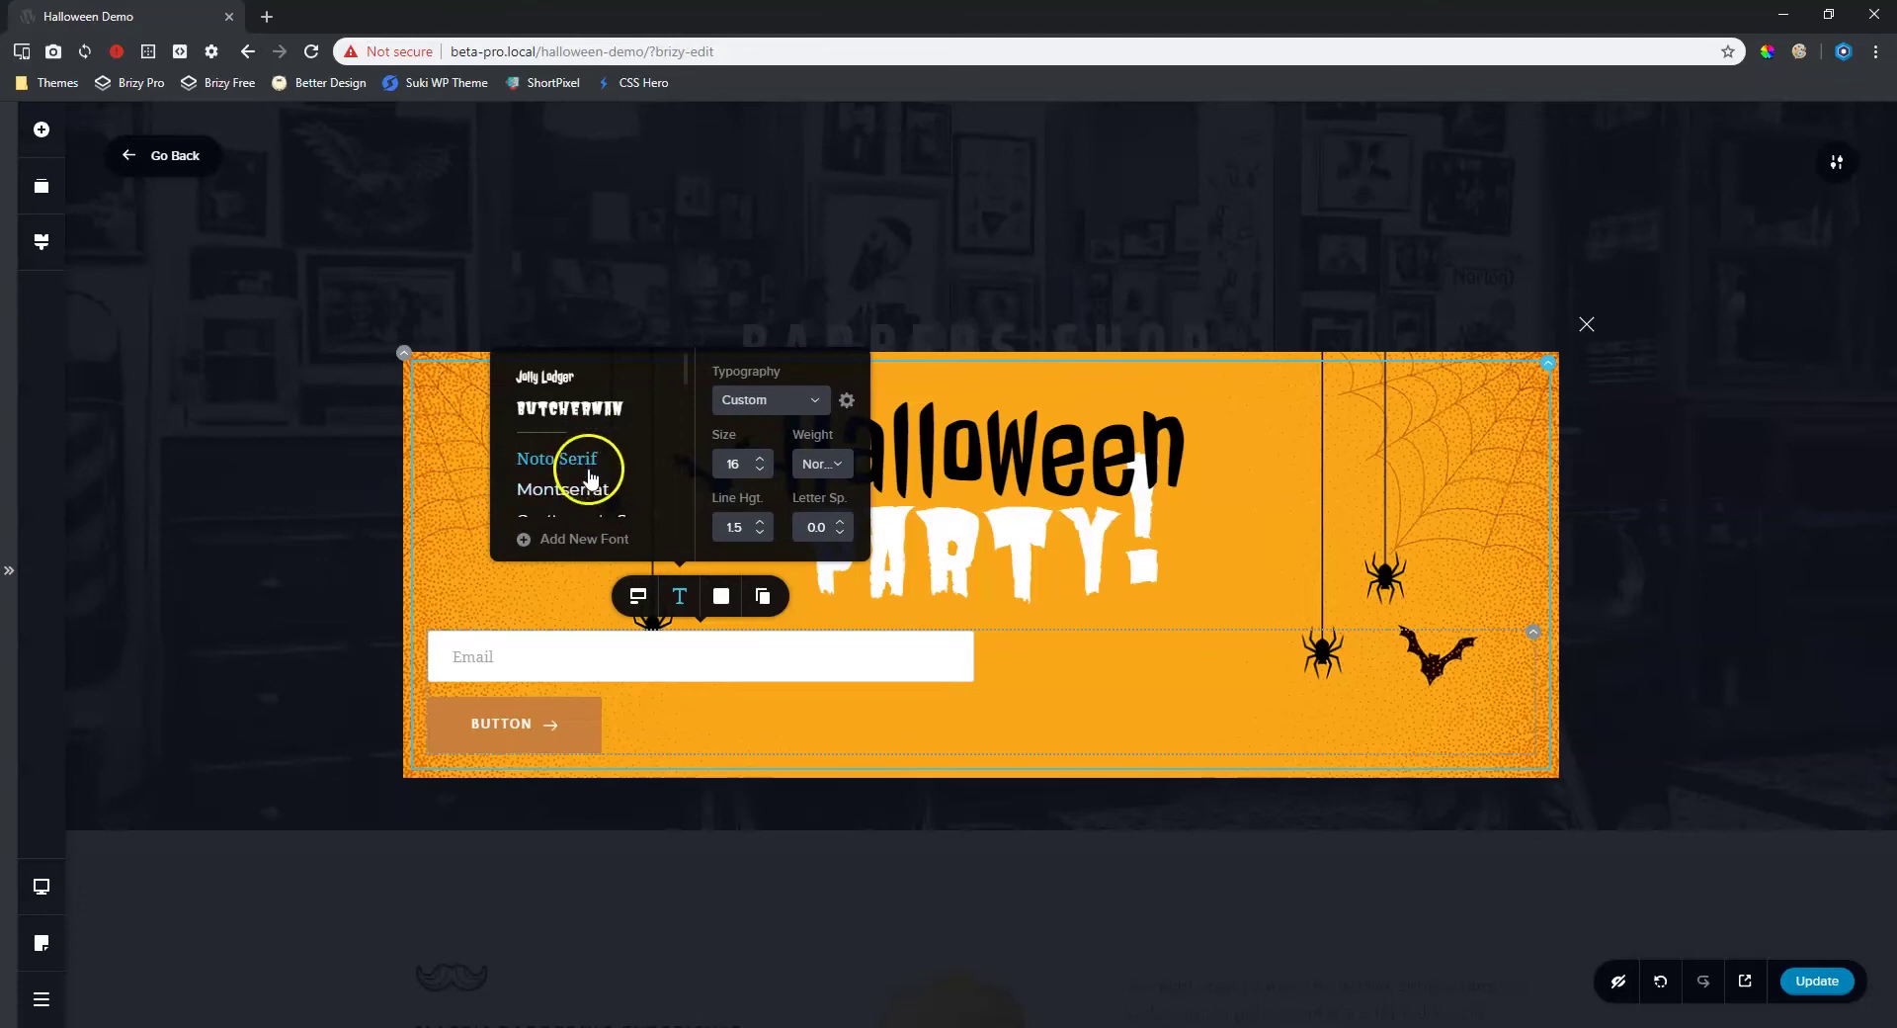
left_click(721, 596)
left_click_drag(813, 348, 810, 508)
- Set the Email field's label colour to #000000 and its border colour to #0E111A
left_click(736, 311)
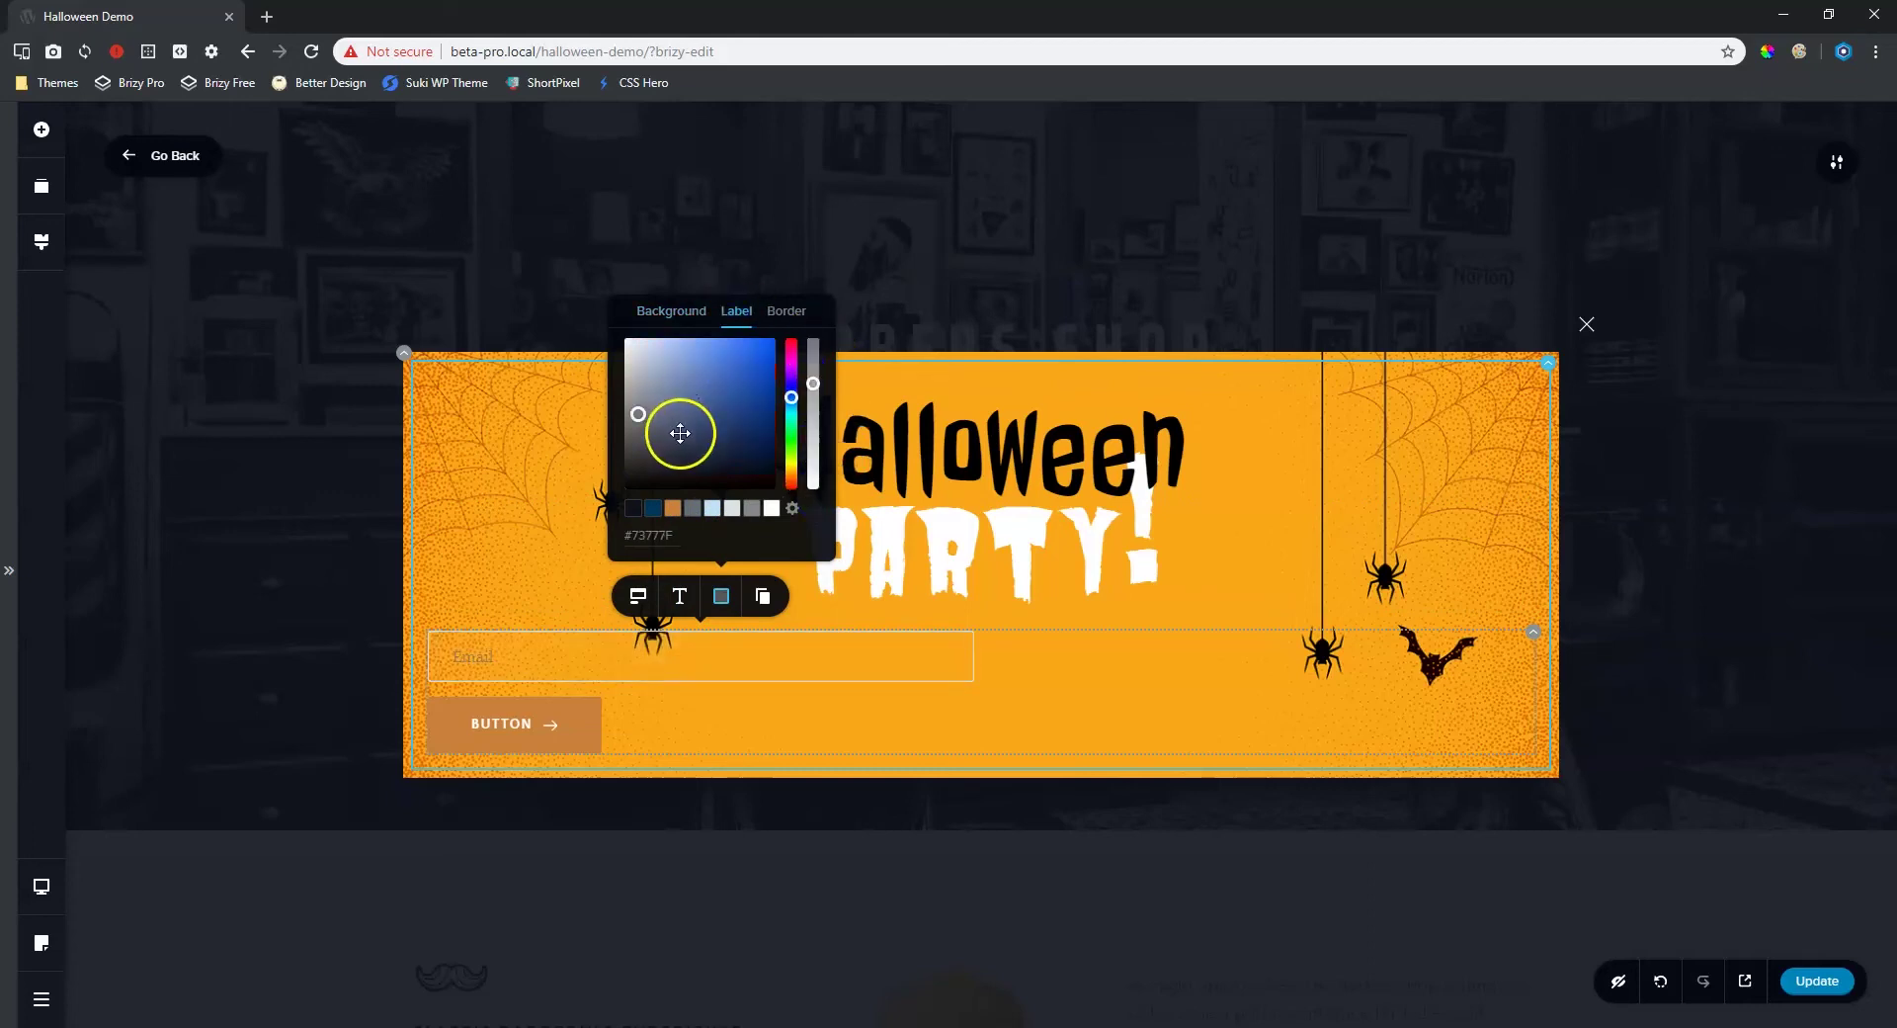
left_click_drag(643, 415, 589, 536)
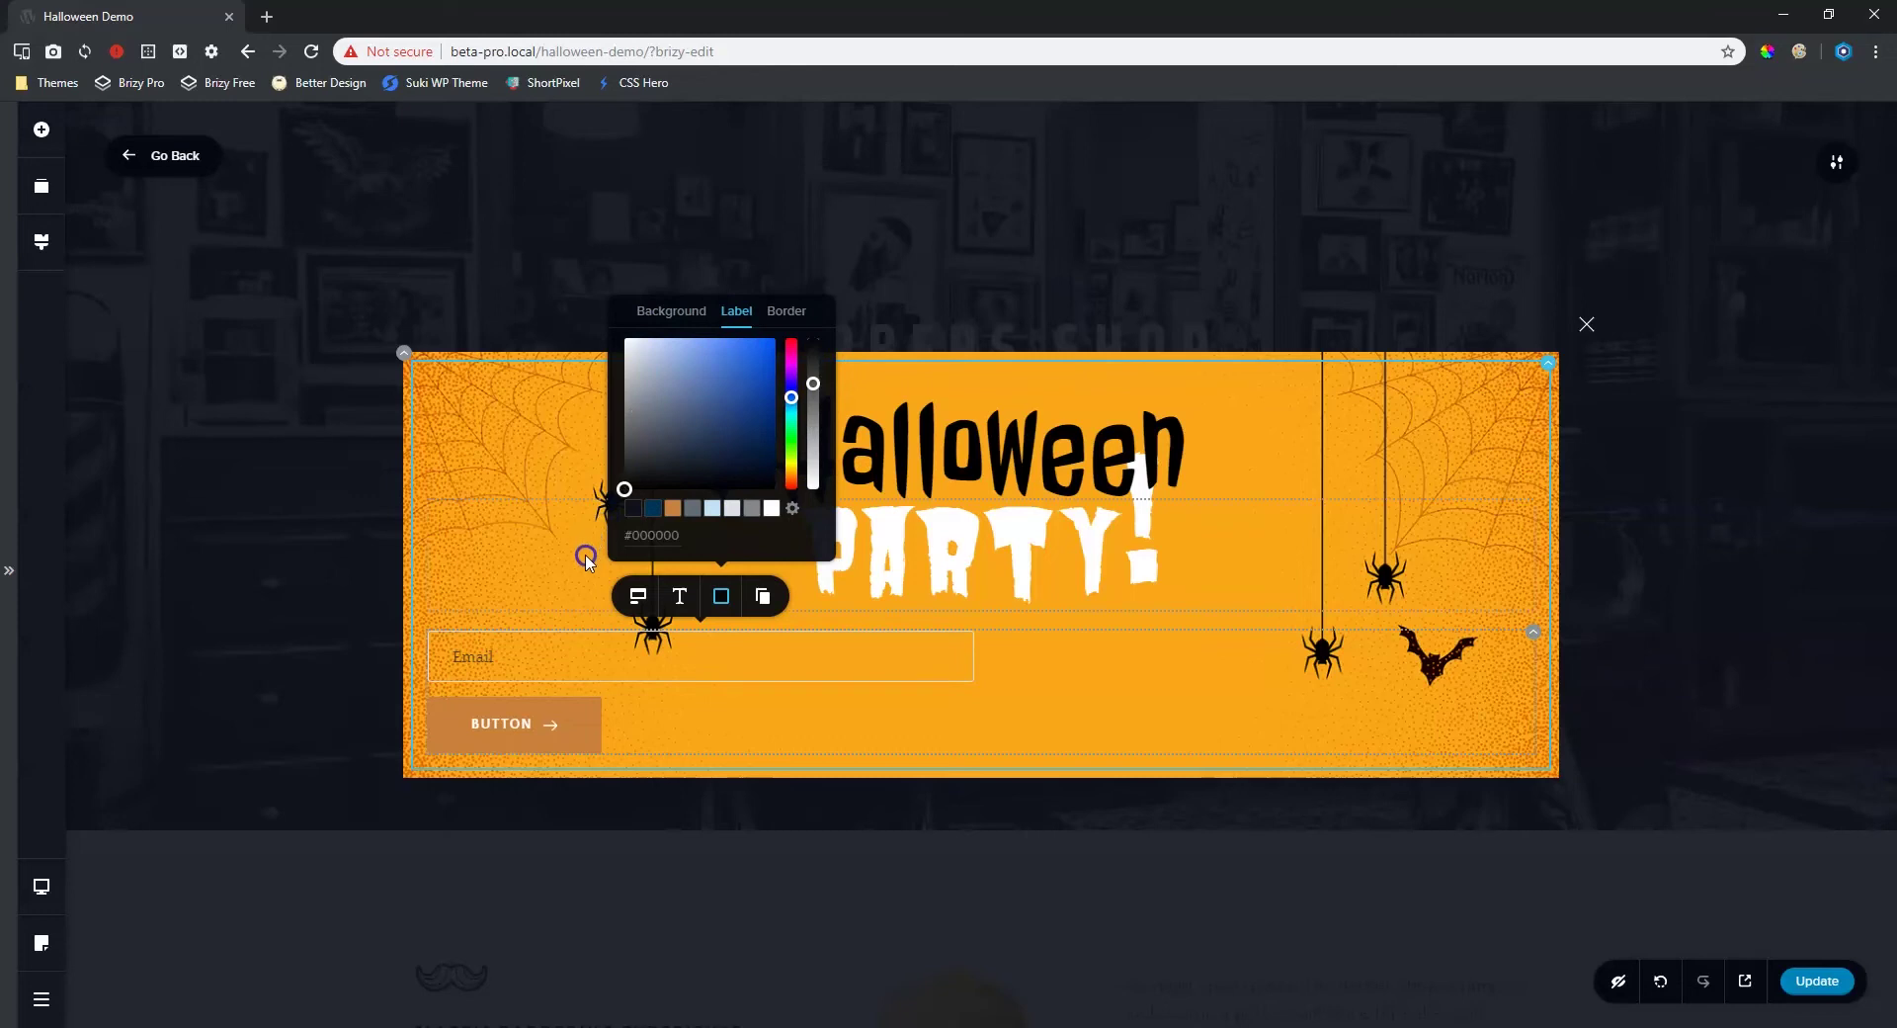
left_click(765, 326)
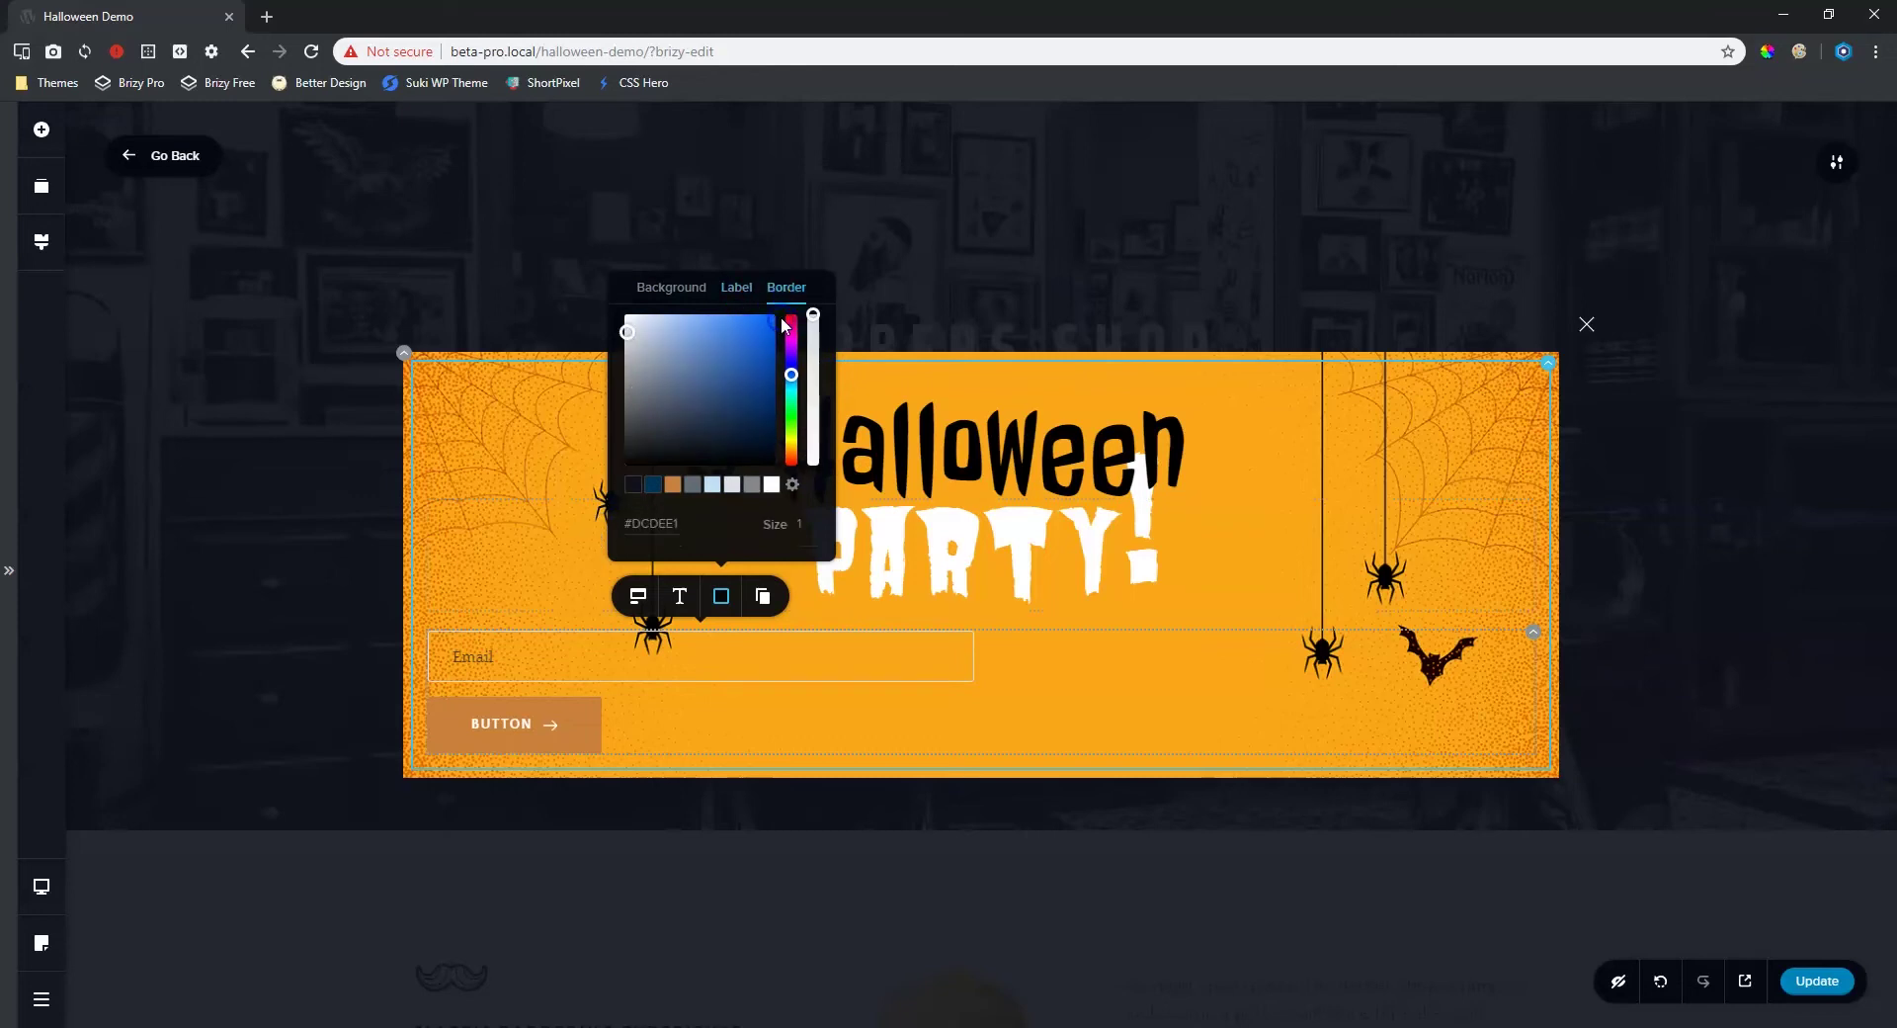
left_click(633, 485)
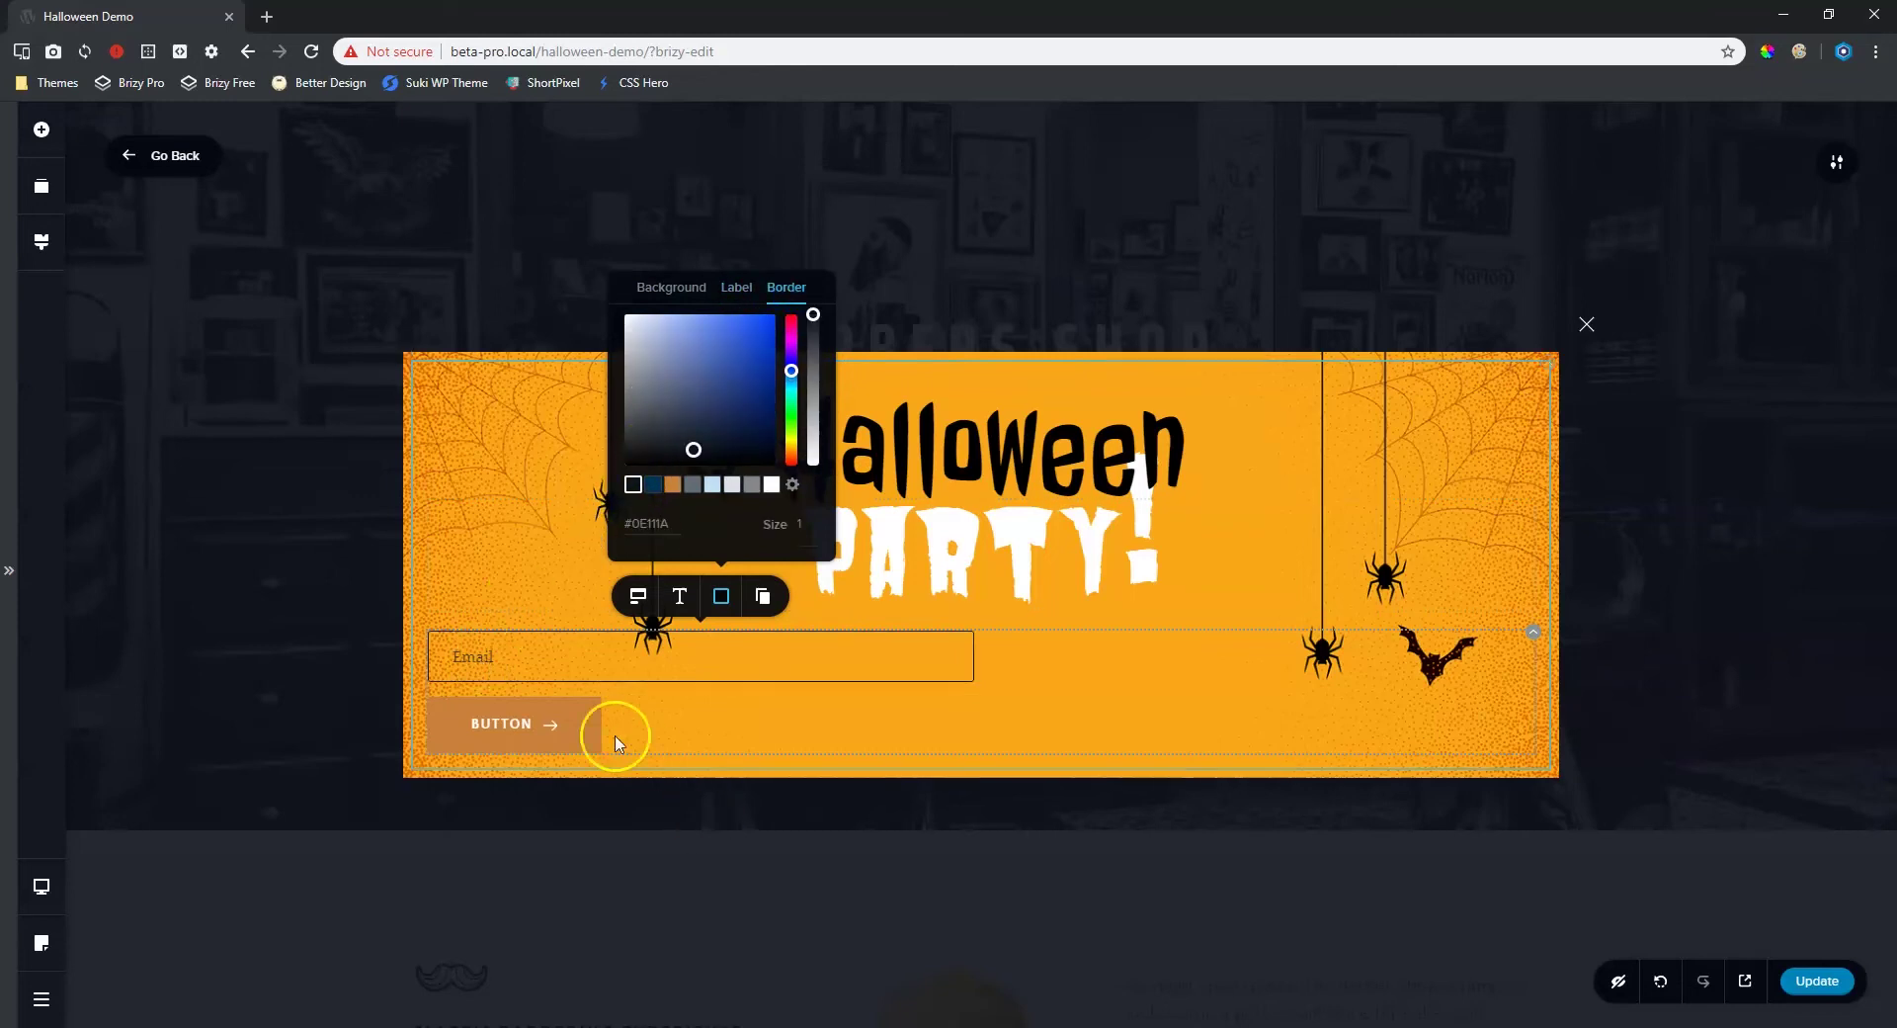
- Set the Email field's text weight to Bold and increase its font size slightly
left_click(697, 593)
left_click(826, 464)
left_click(825, 525)
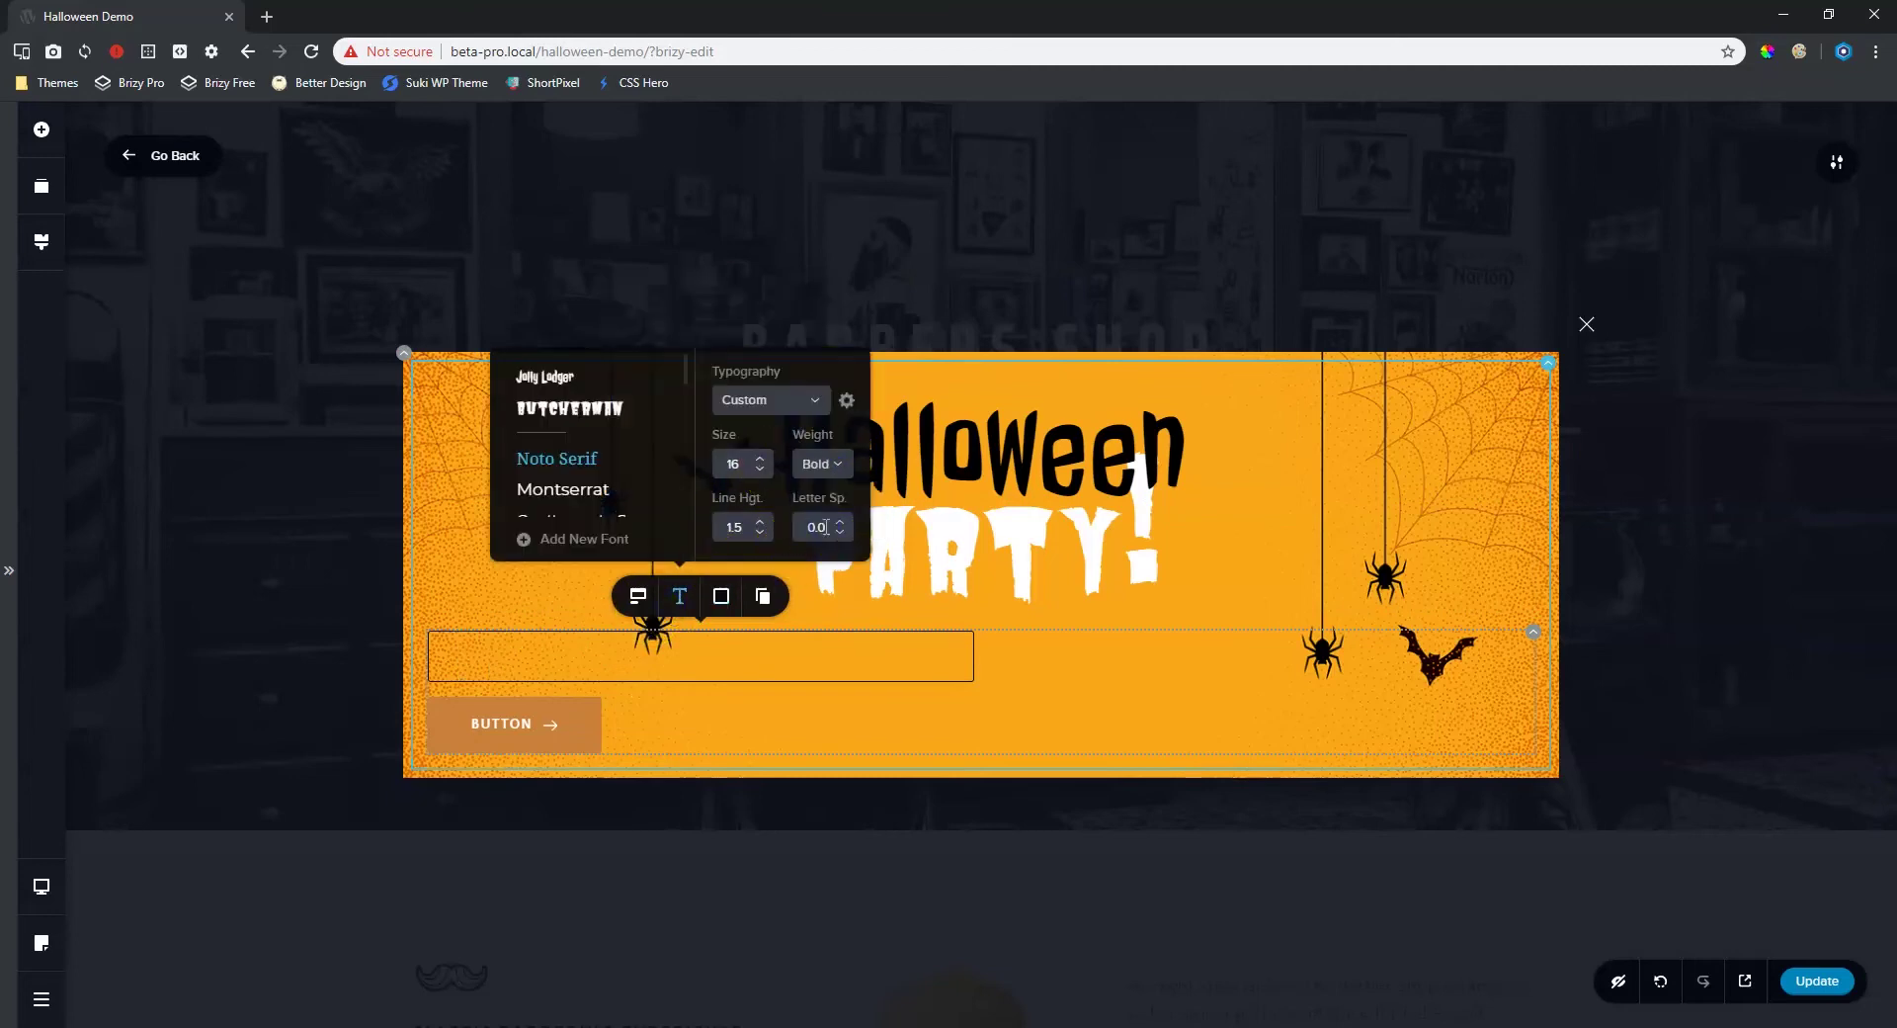
left_click(760, 460)
- Change the email field's placeholder to uppercase "EMAIL" and centre-align the form's button
double_click(474, 656)
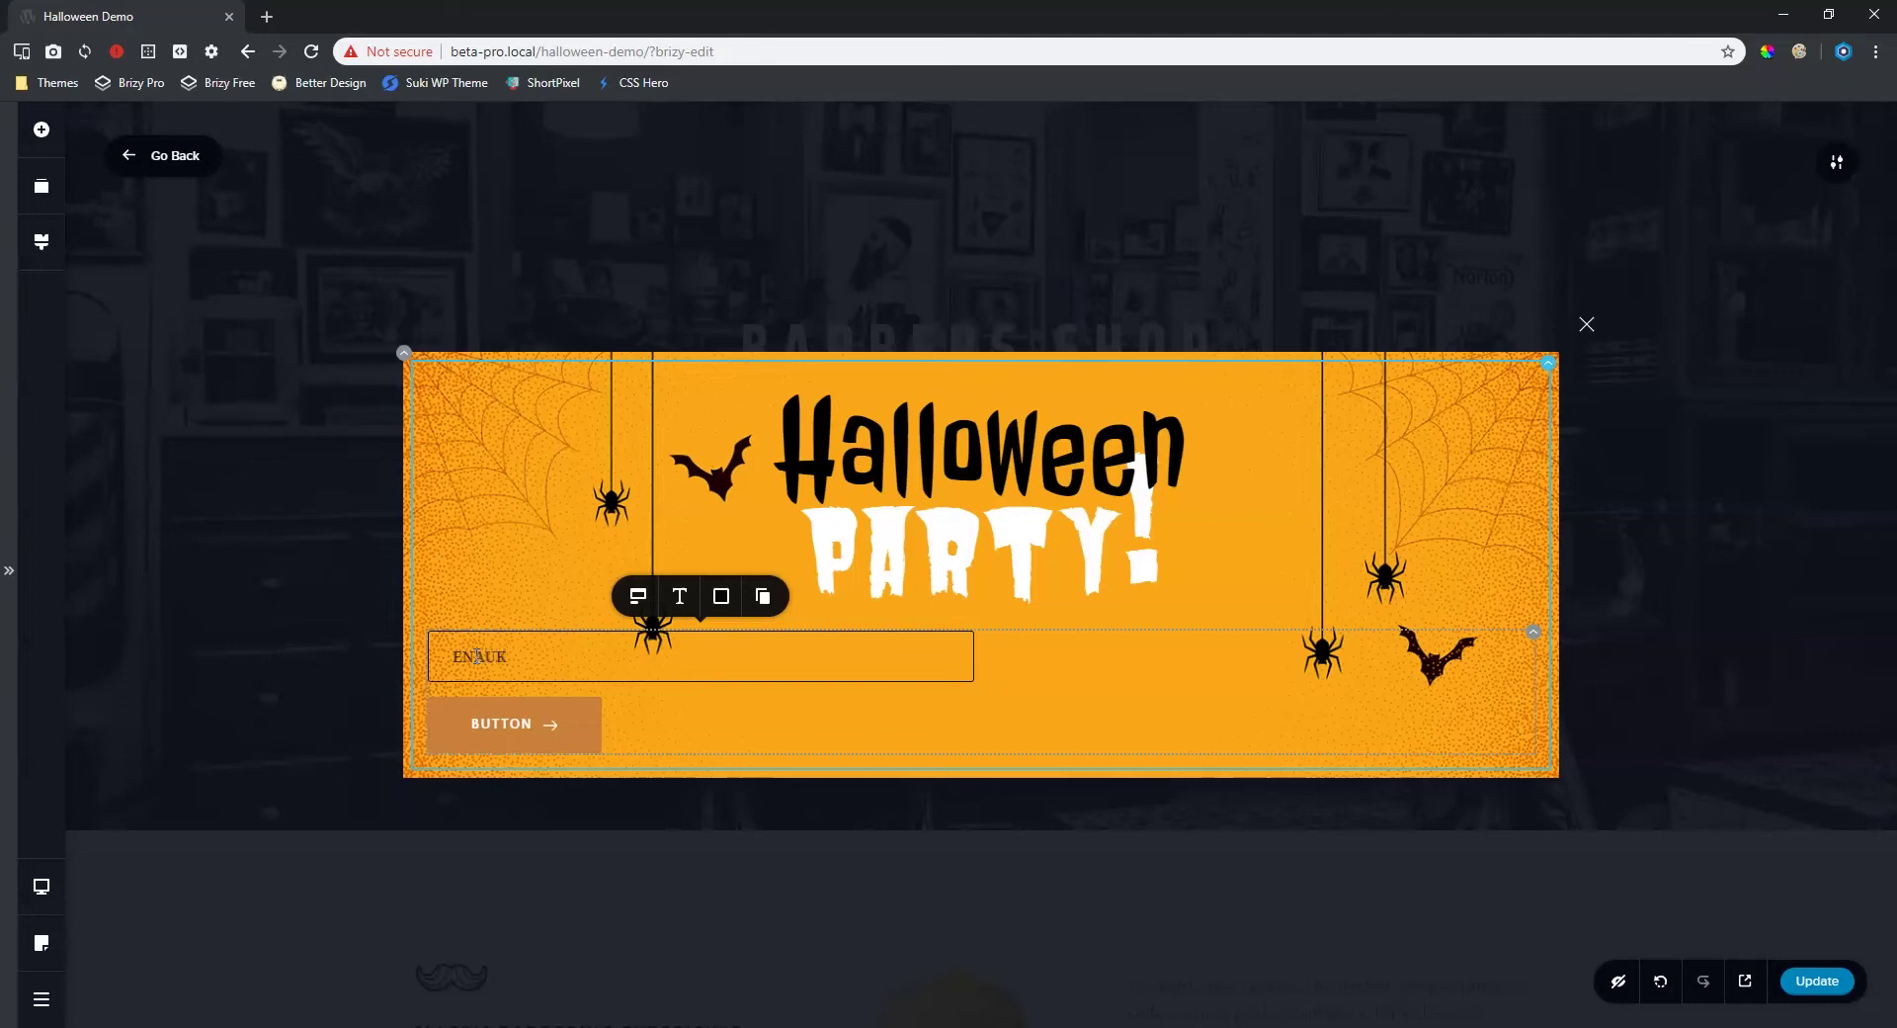
double_click(477, 656)
type("EMAIL")
left_click(520, 719)
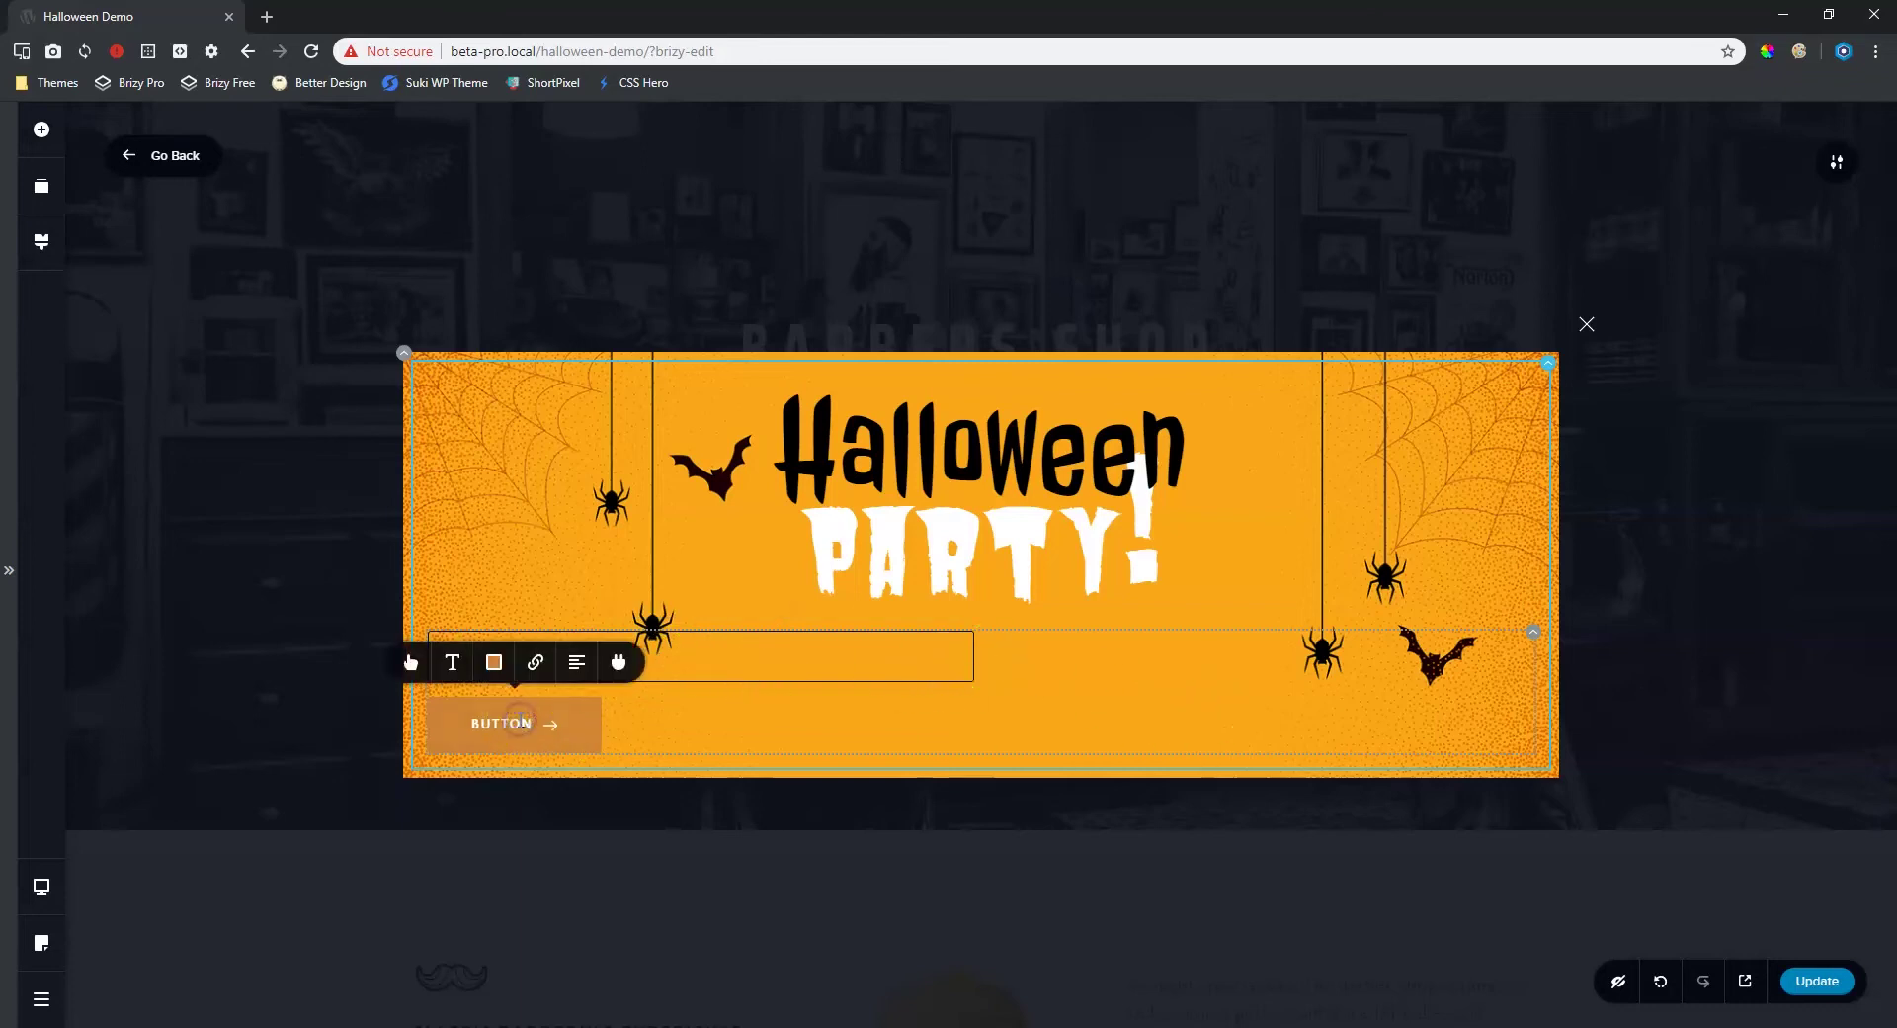
left_click(577, 662)
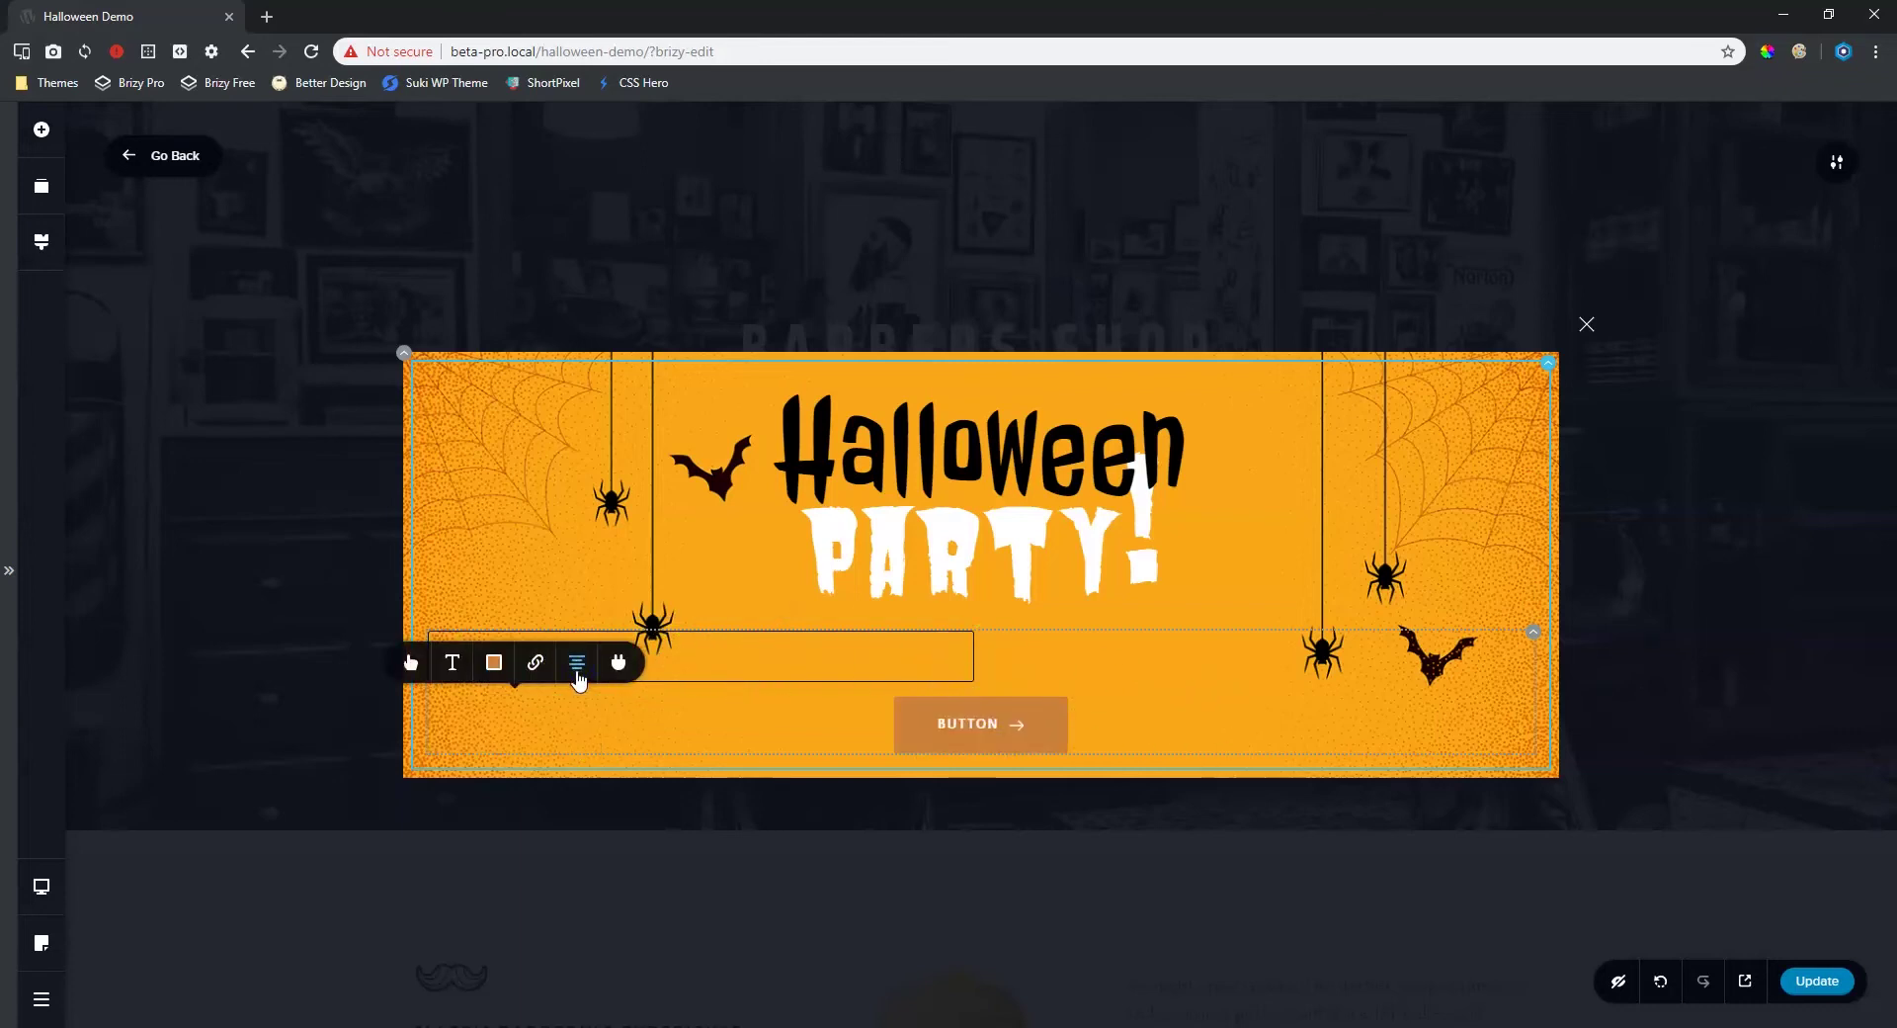
- Give the popup form separate left and right padding of 25% each to narrow it
left_click(1533, 631)
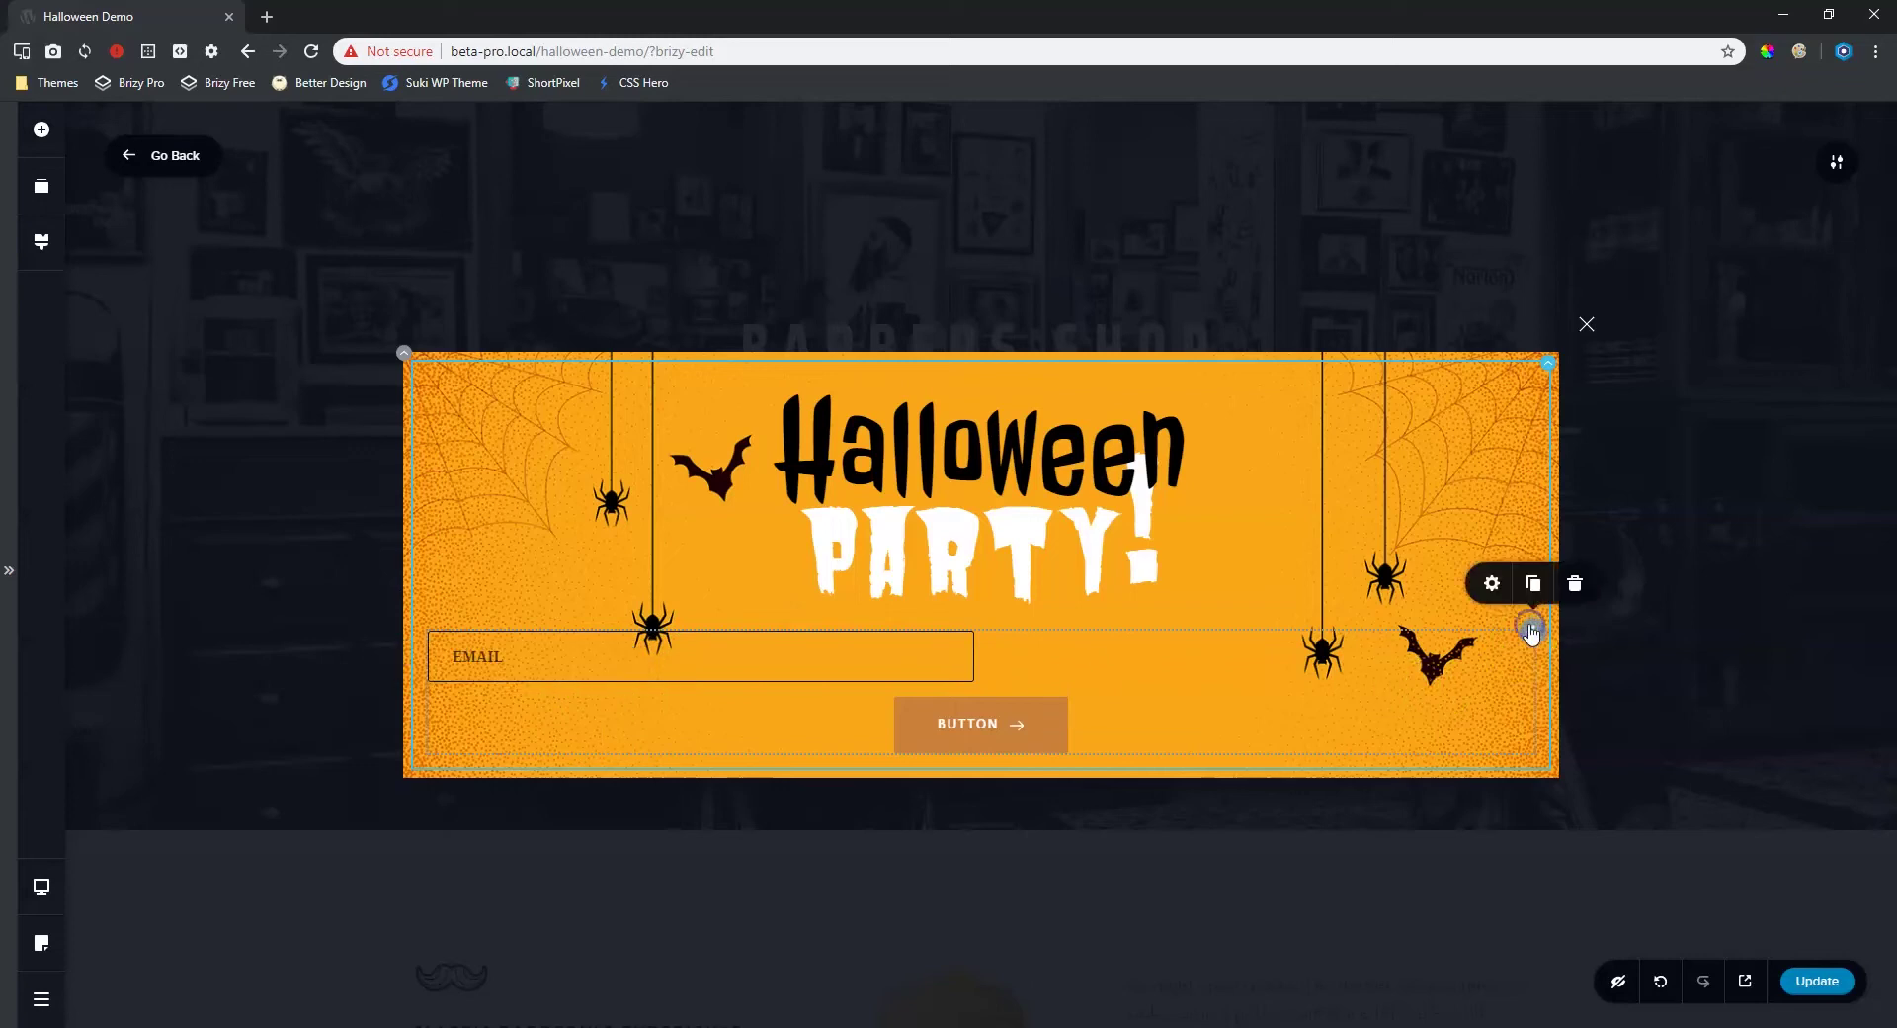
left_click(1492, 583)
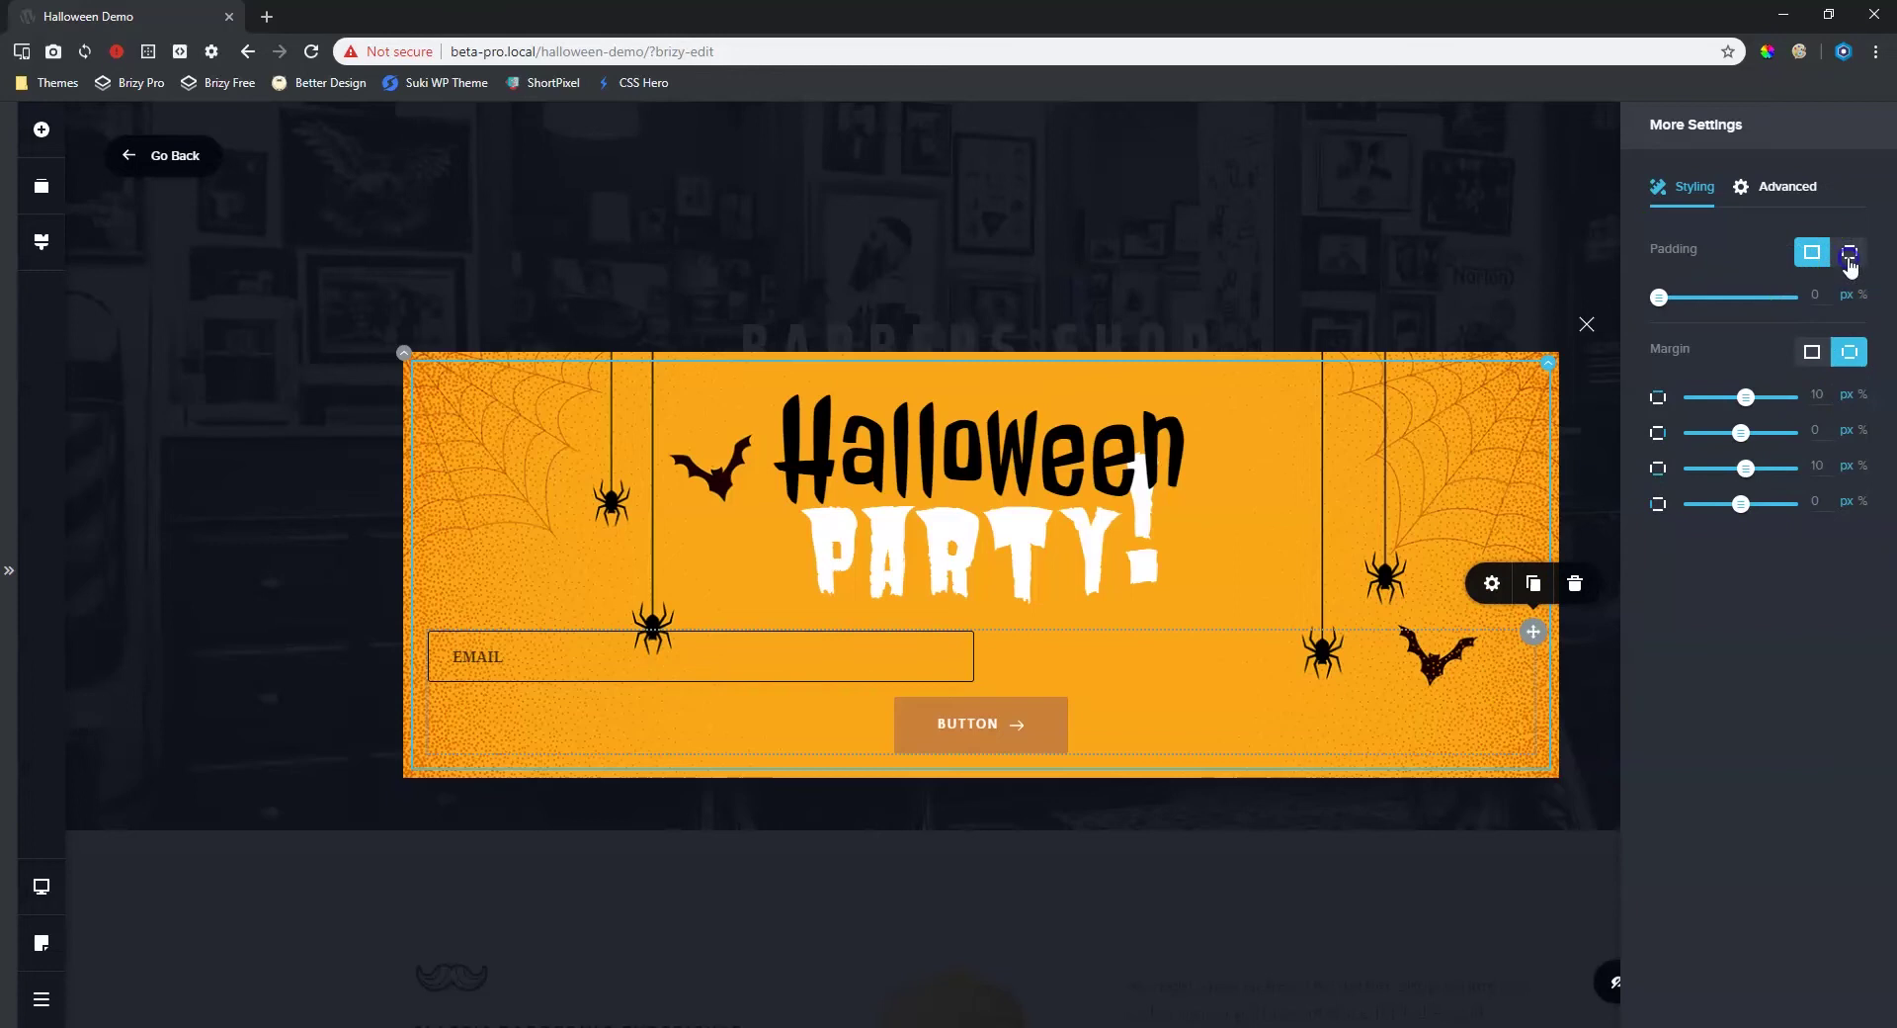
left_click(1849, 252)
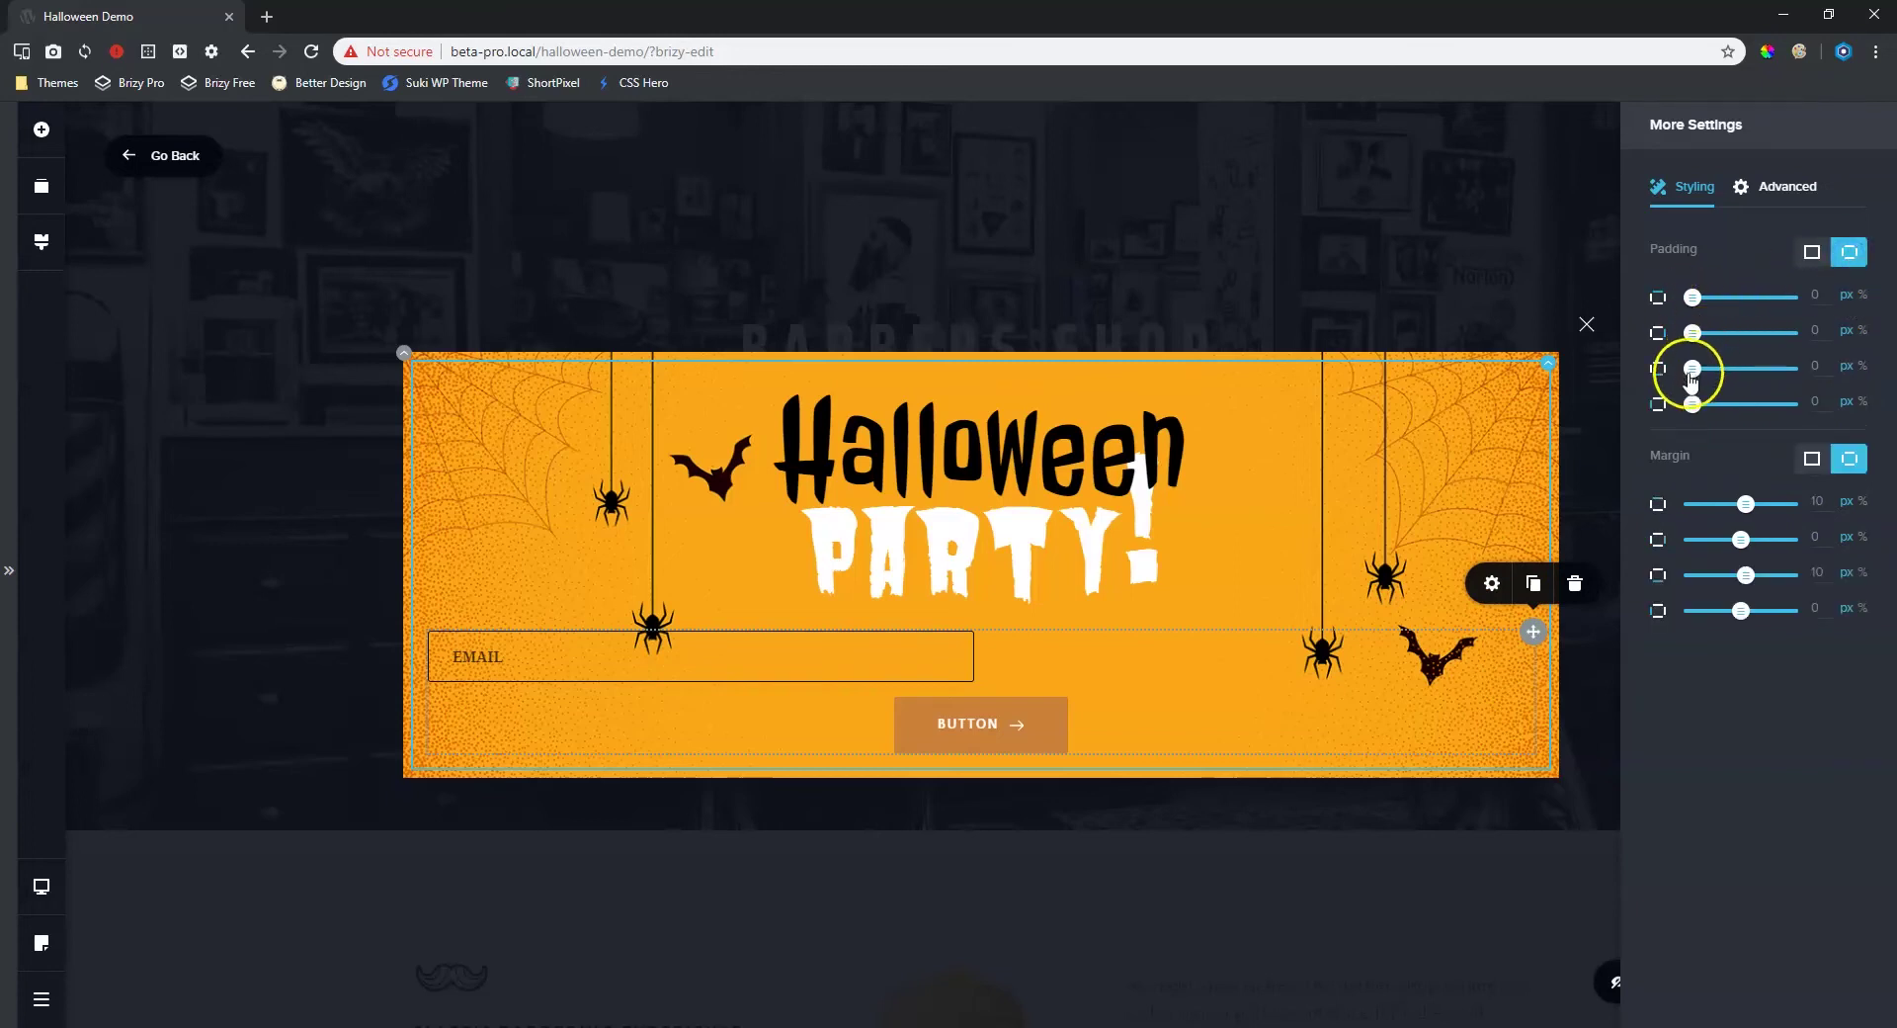
left_click(1863, 413)
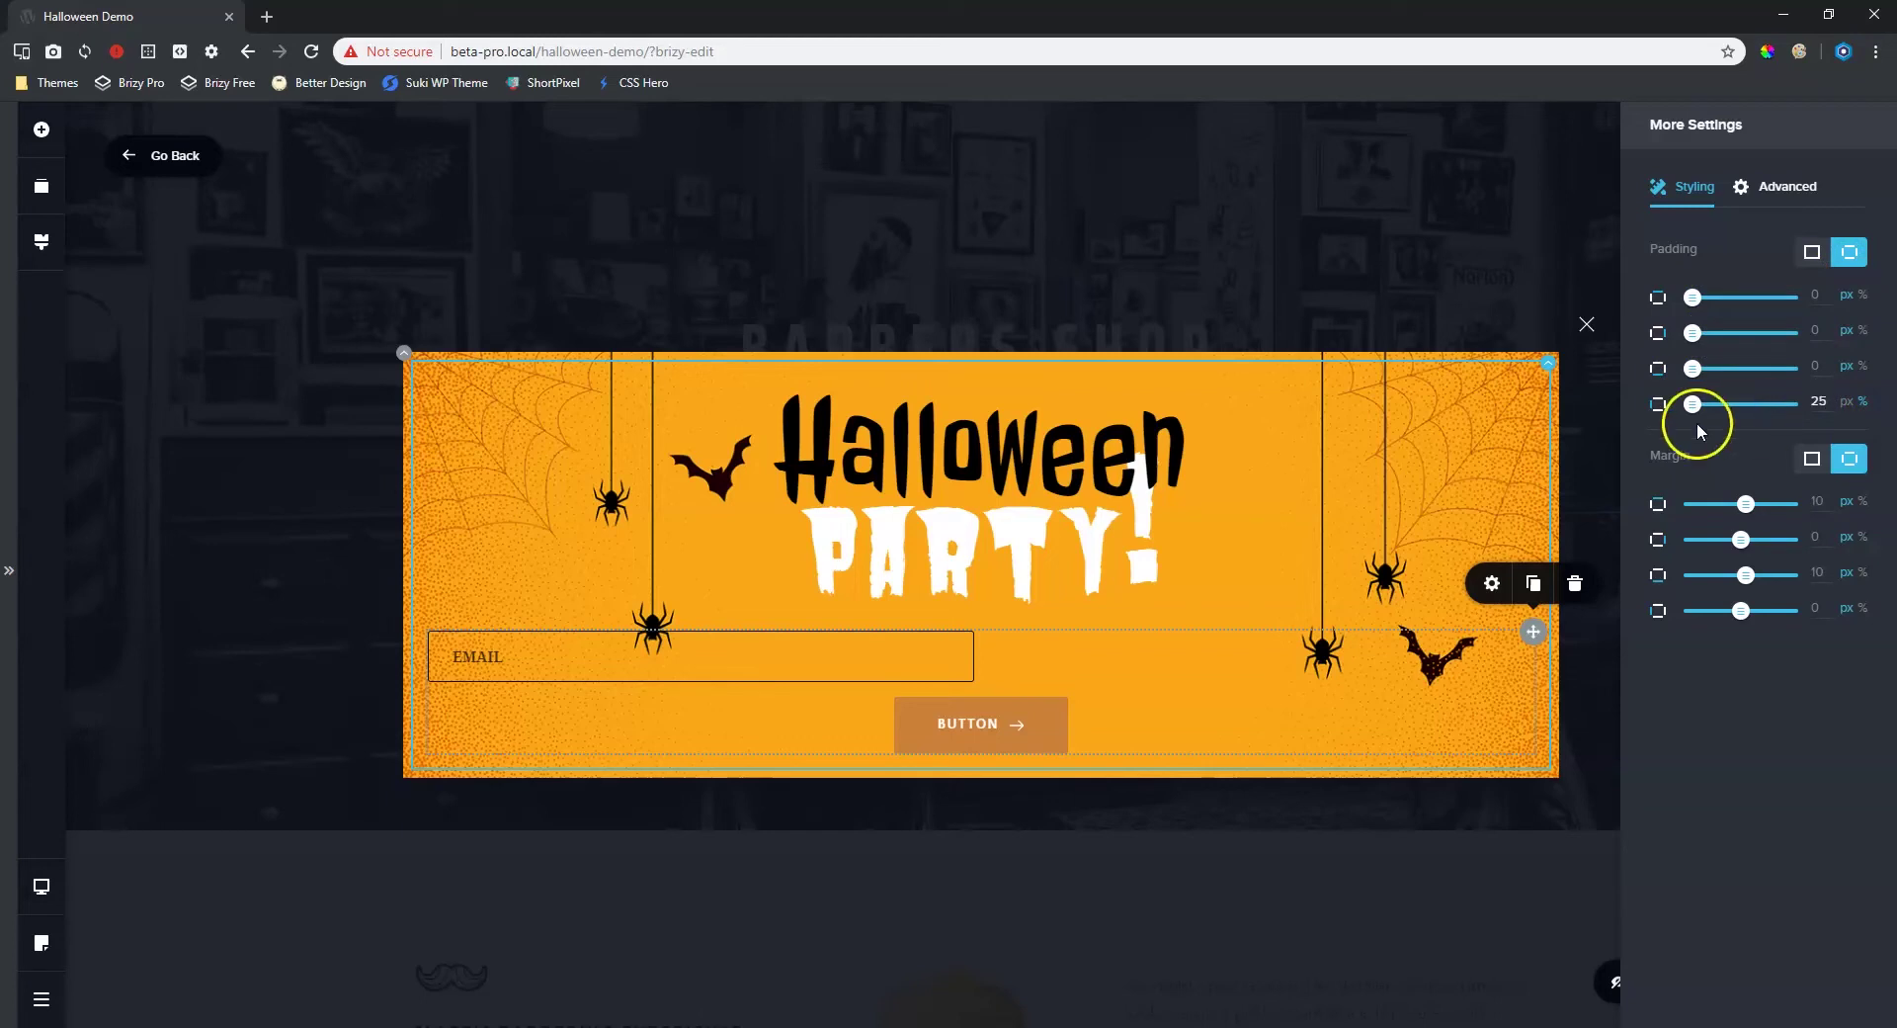
left_click(1864, 331)
left_click_drag(1829, 329, 1741, 332)
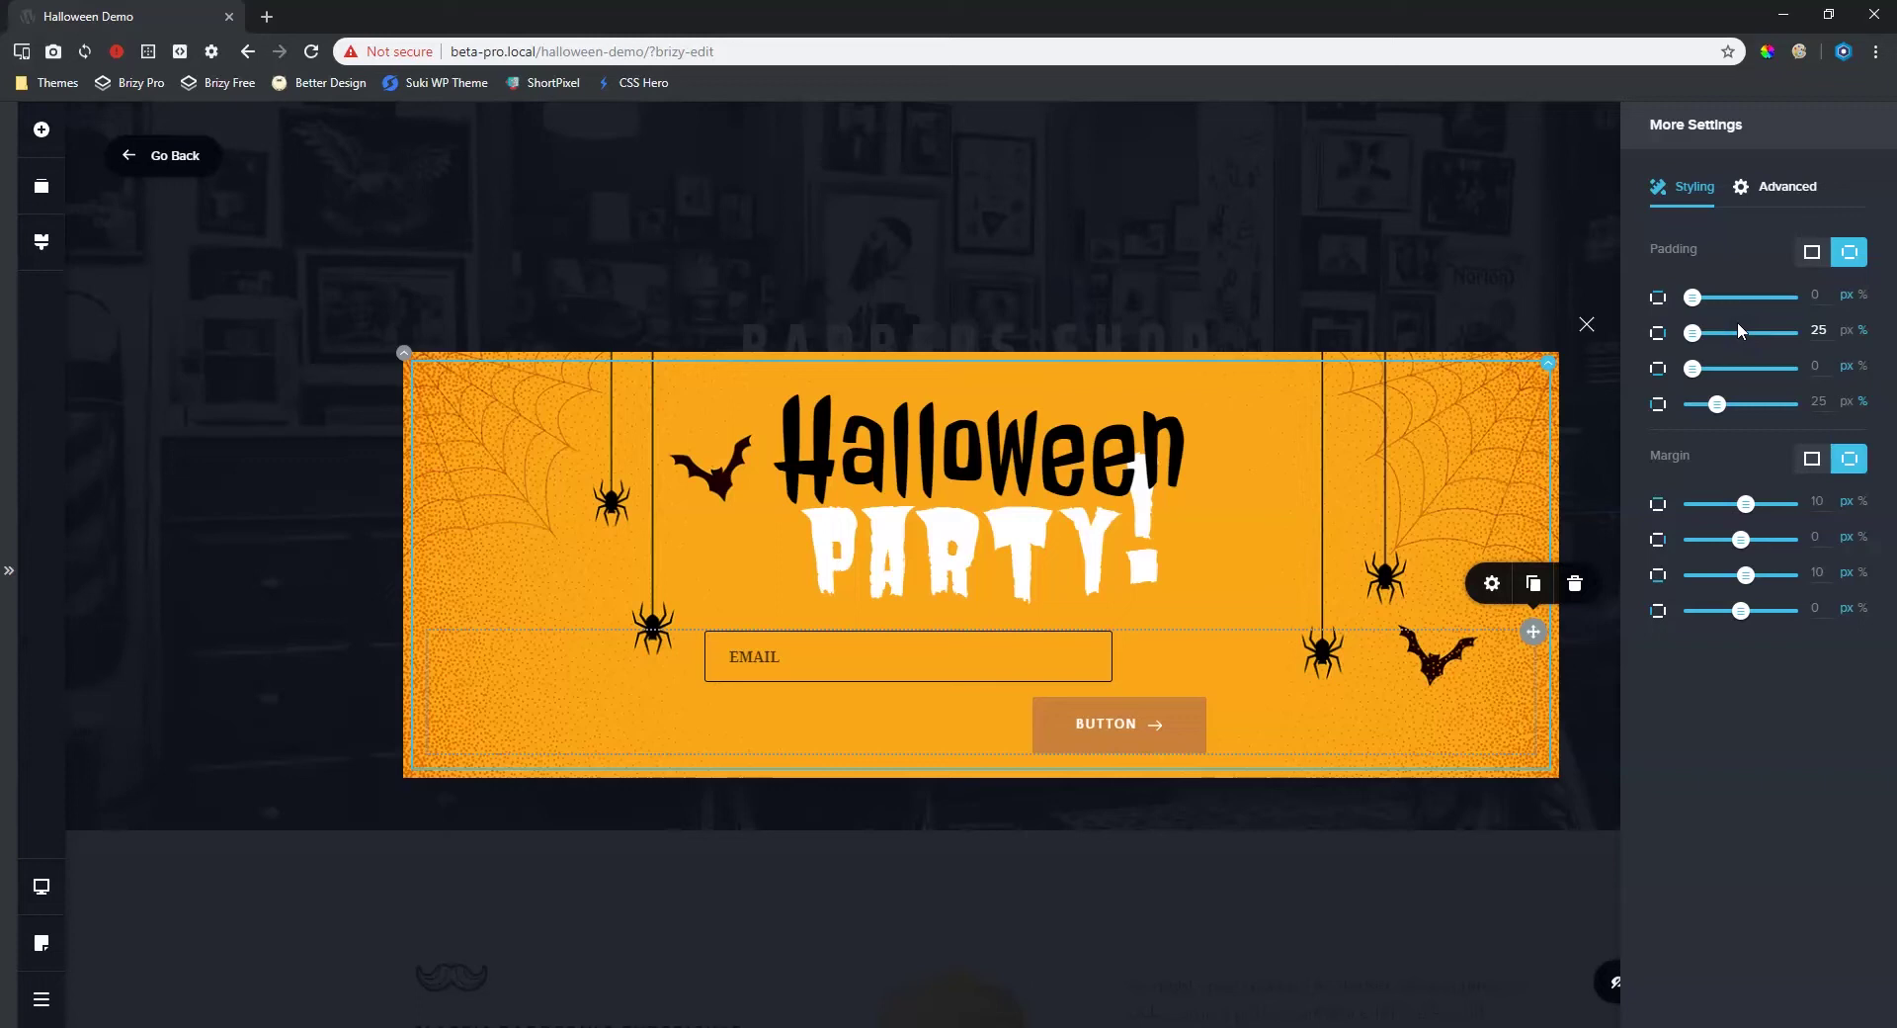
left_click(1695, 357)
- Set the EMAIL field's width to 100% of the form
left_click(910, 670)
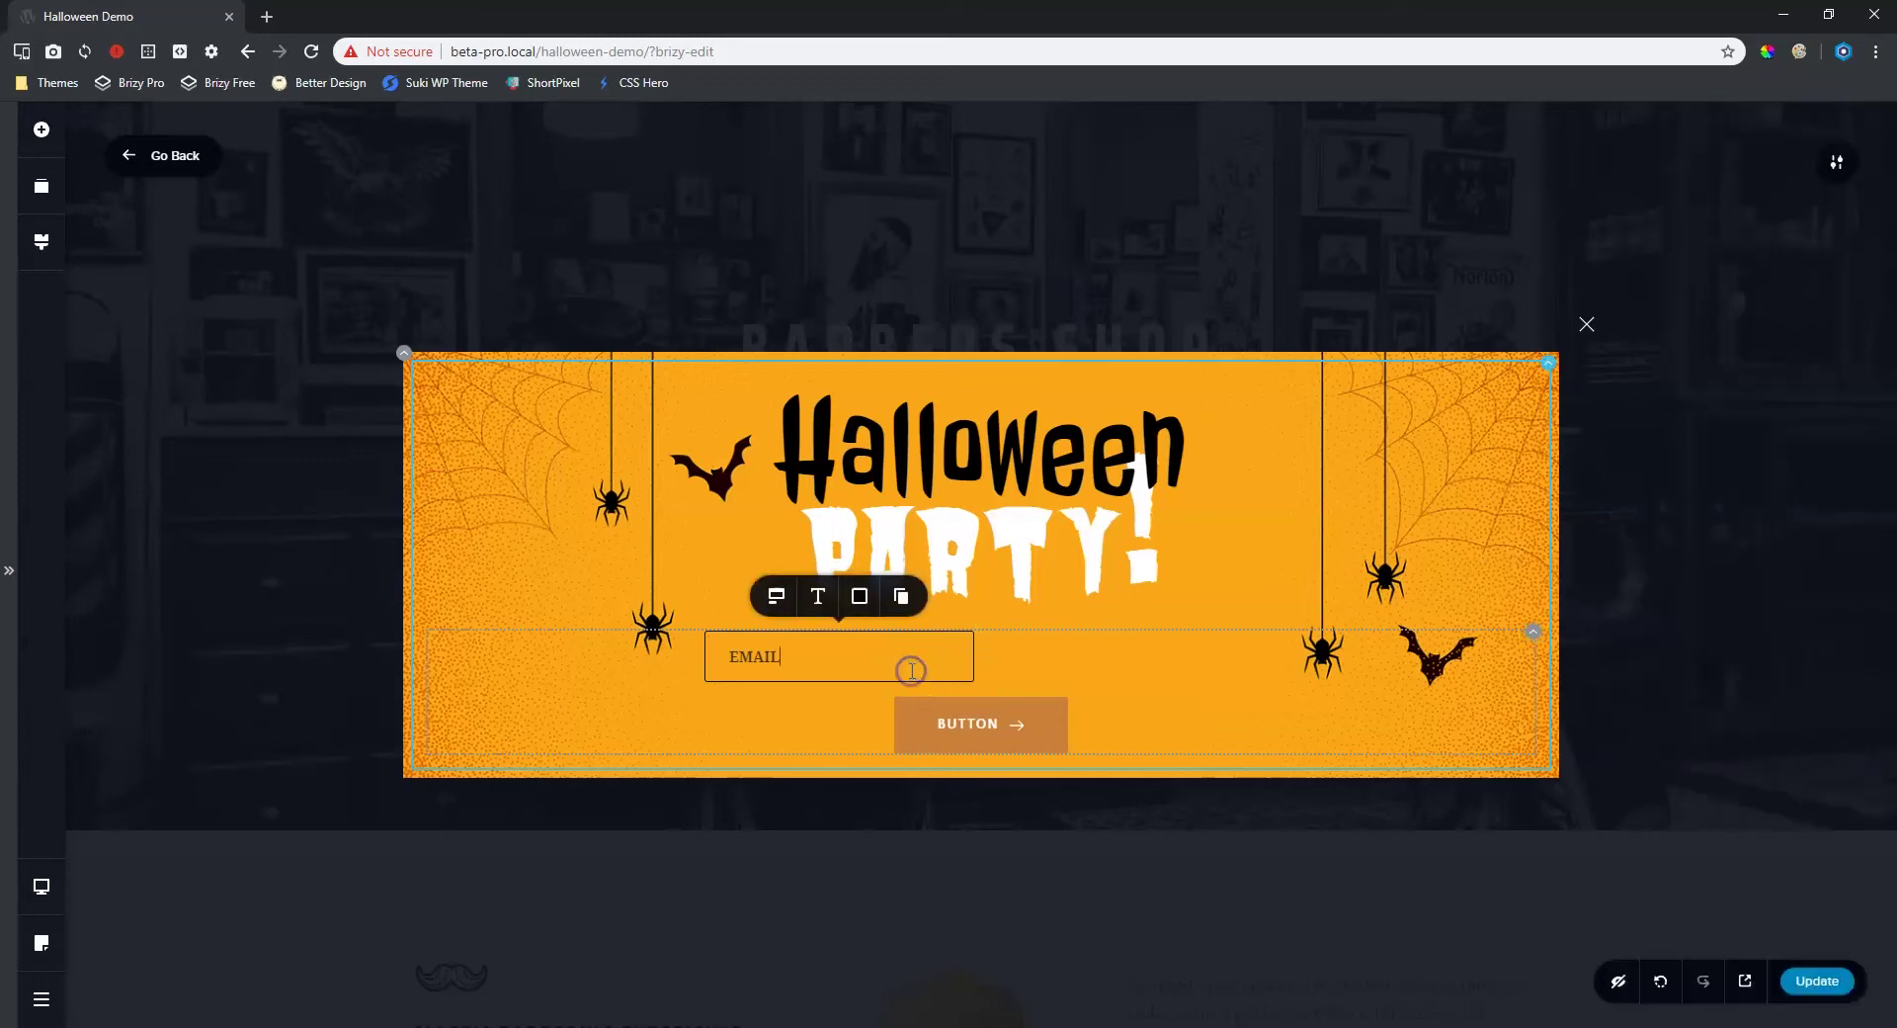
left_click(777, 598)
left_click_drag(777, 484, 858, 483)
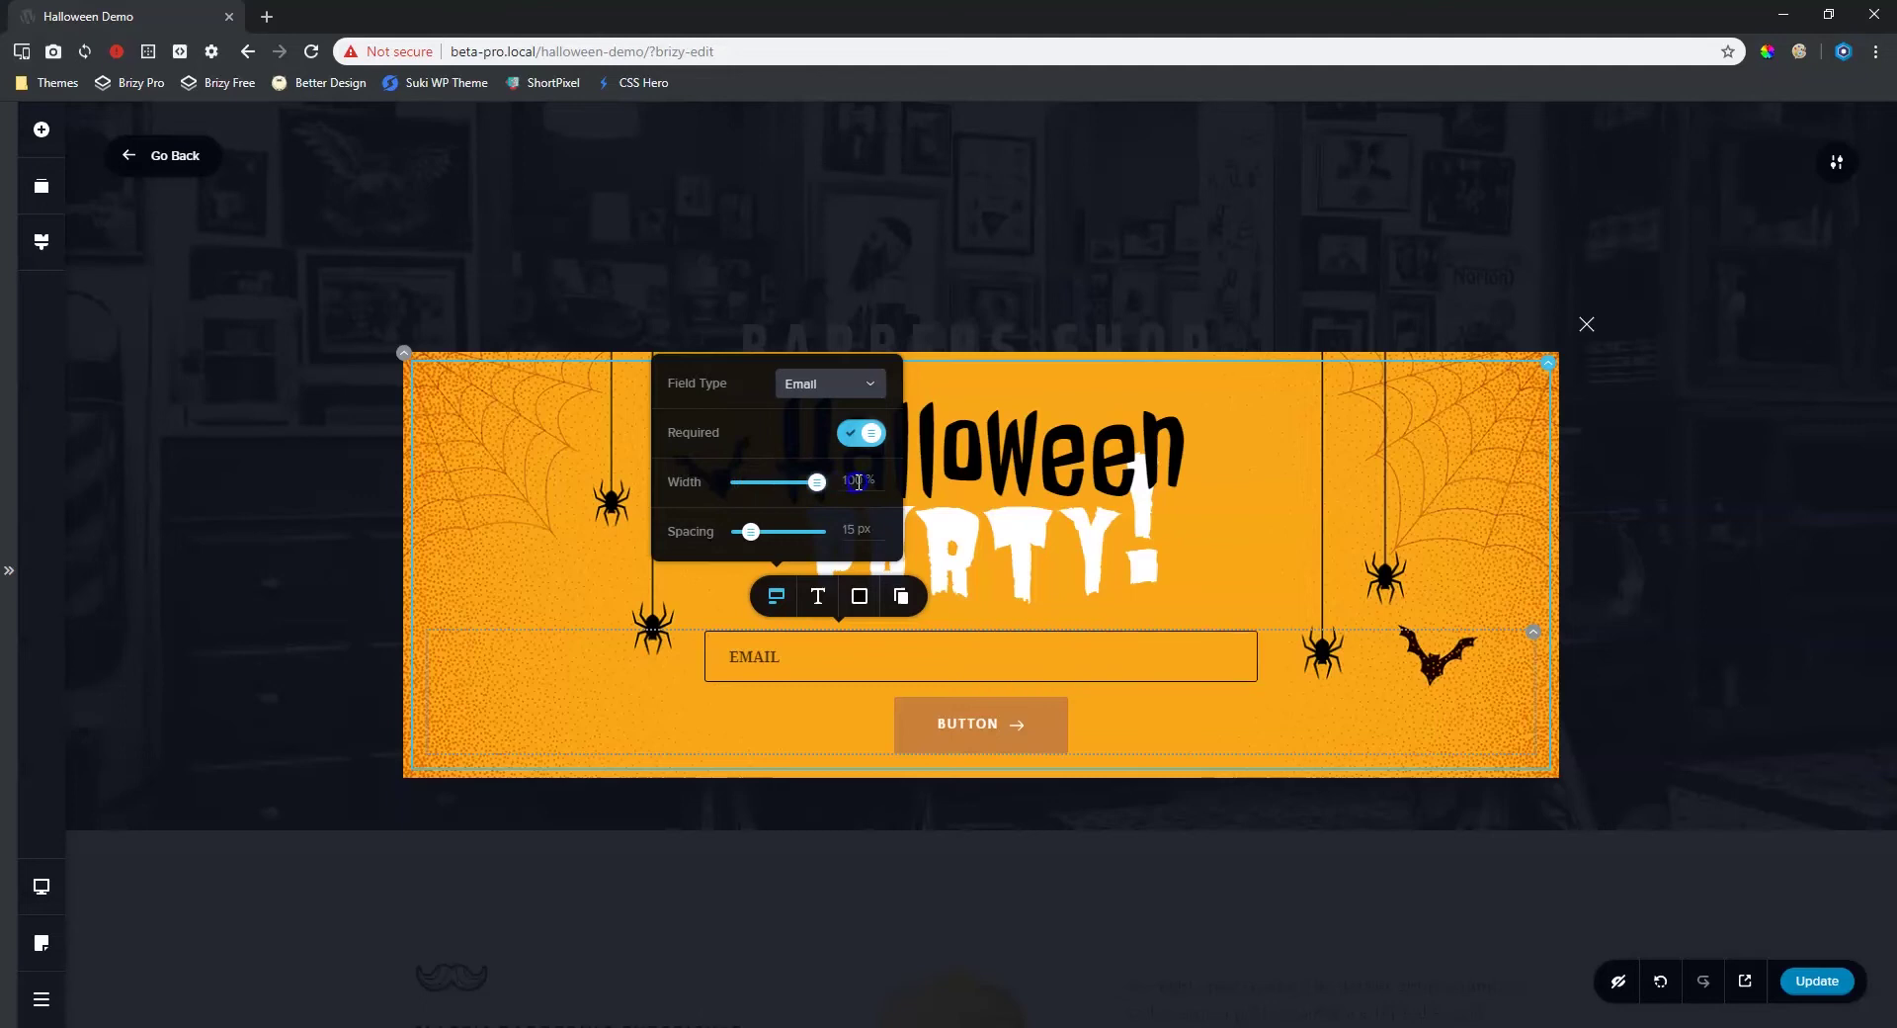
left_click(1500, 622)
left_click(1524, 450)
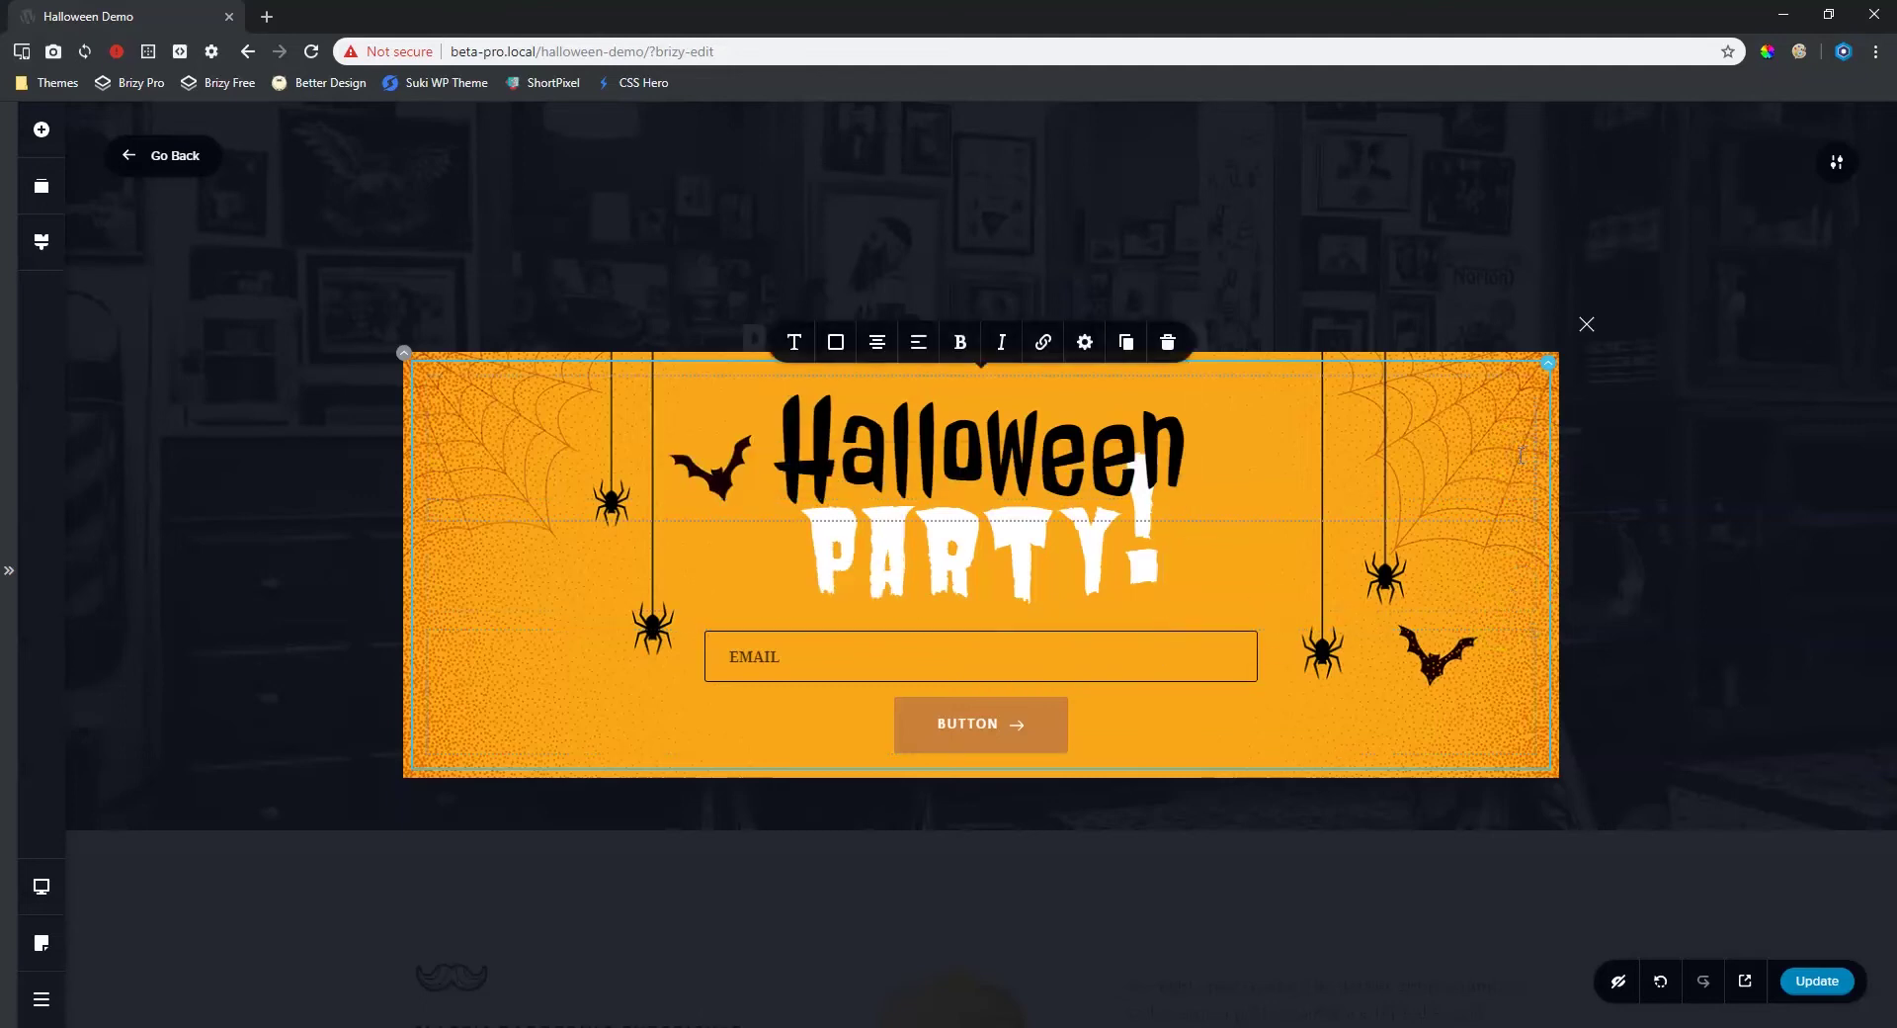
left_click(573, 466)
- Change the form button's text to "JOIN THIS THURSDAY", checking the date in the system calendar
double_click(982, 724)
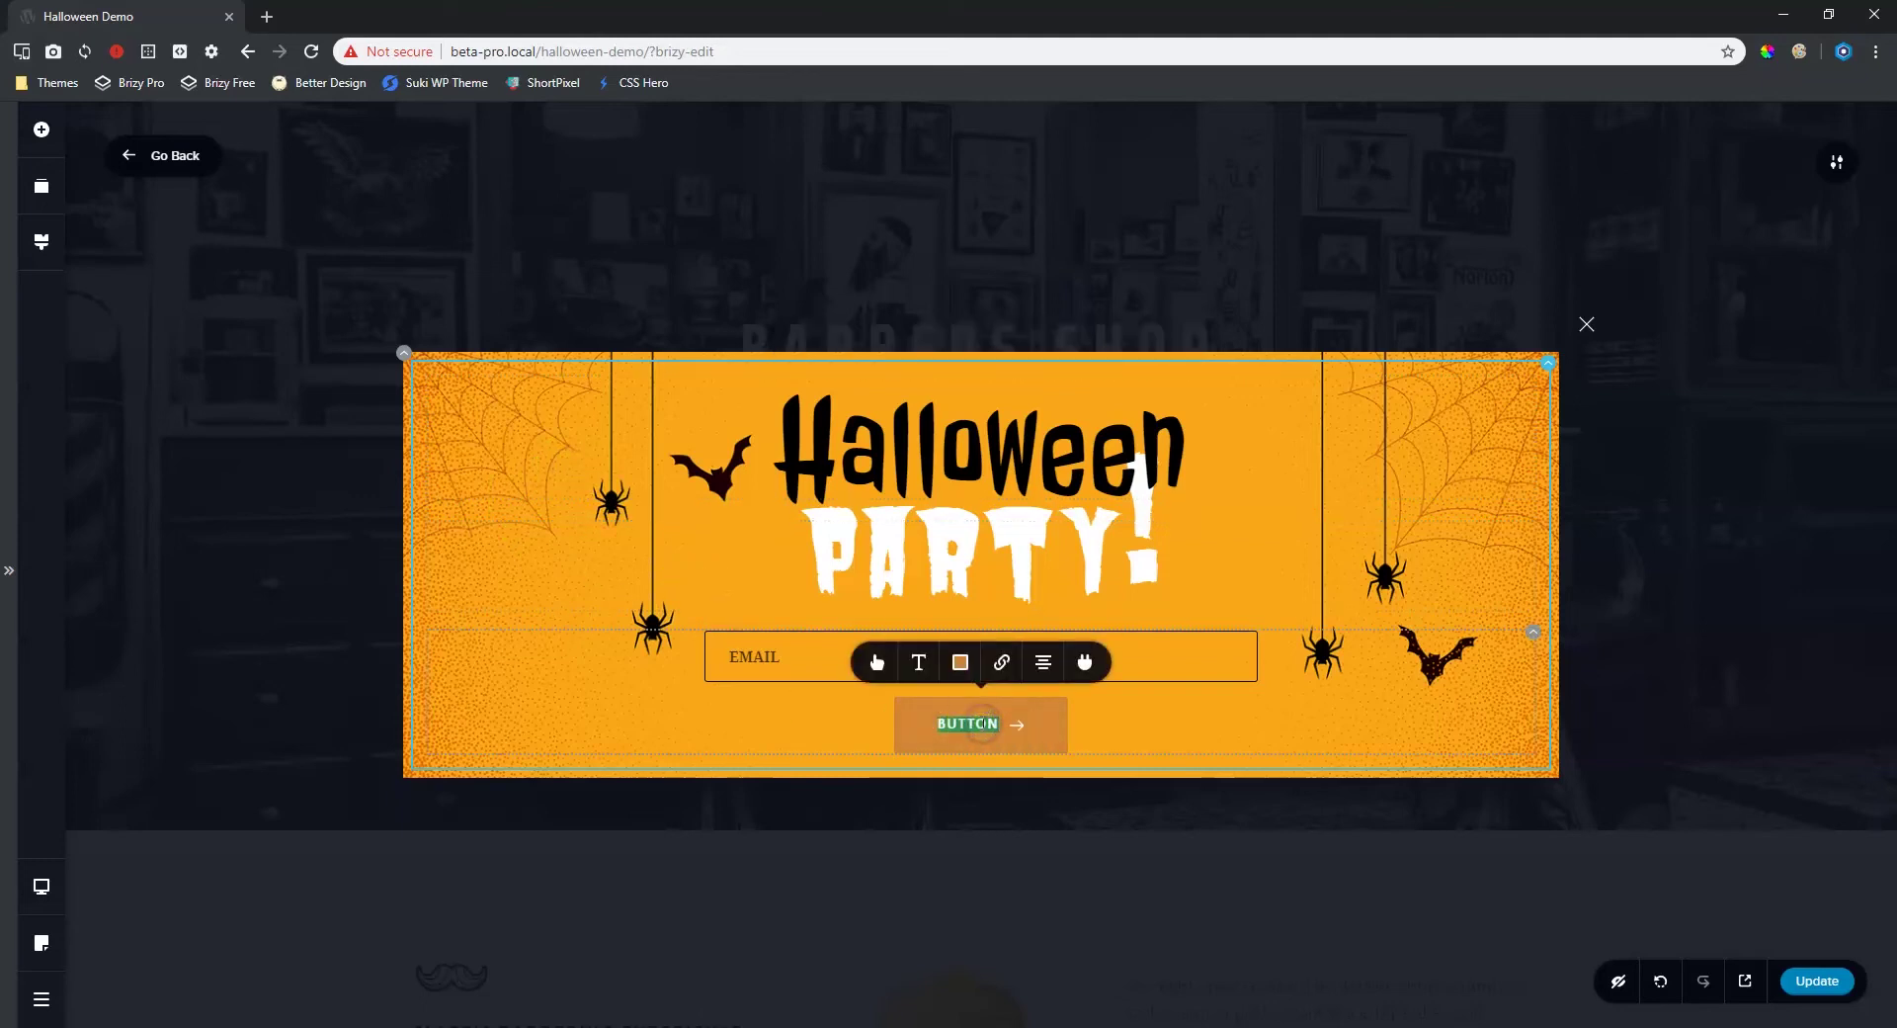
type("join")
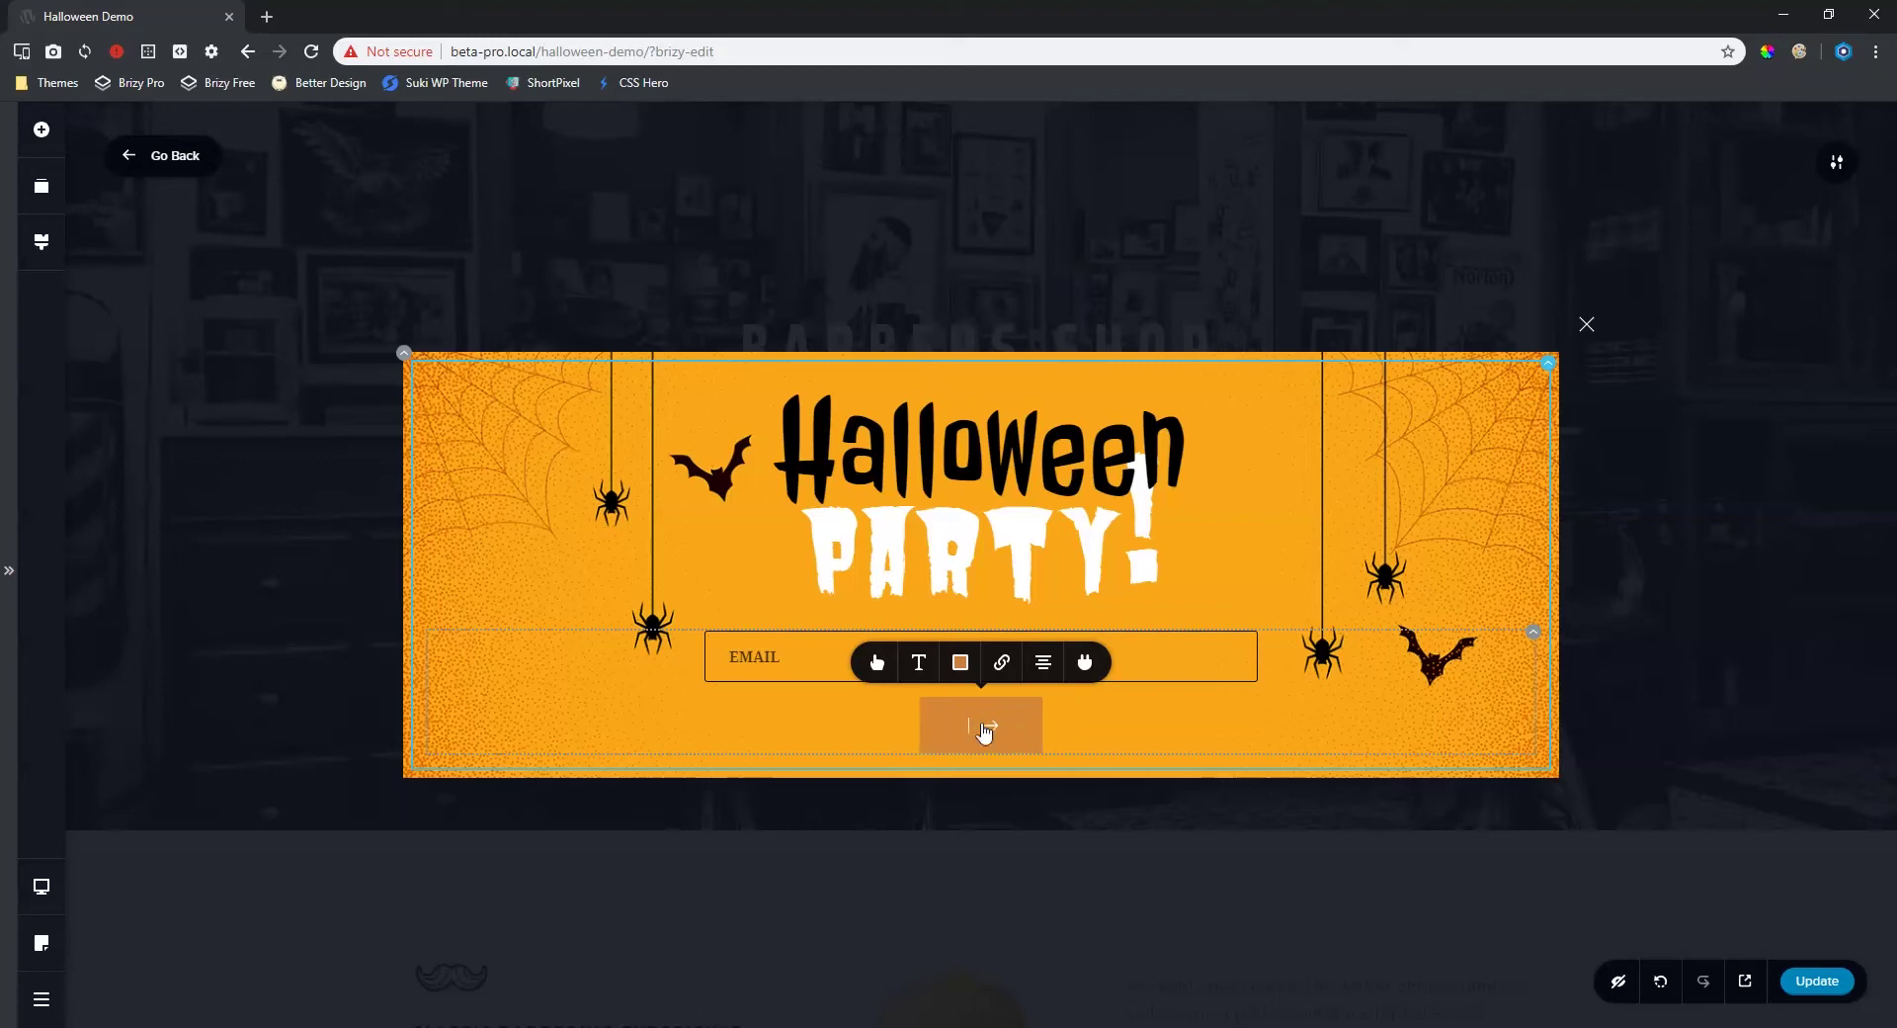
type(" this")
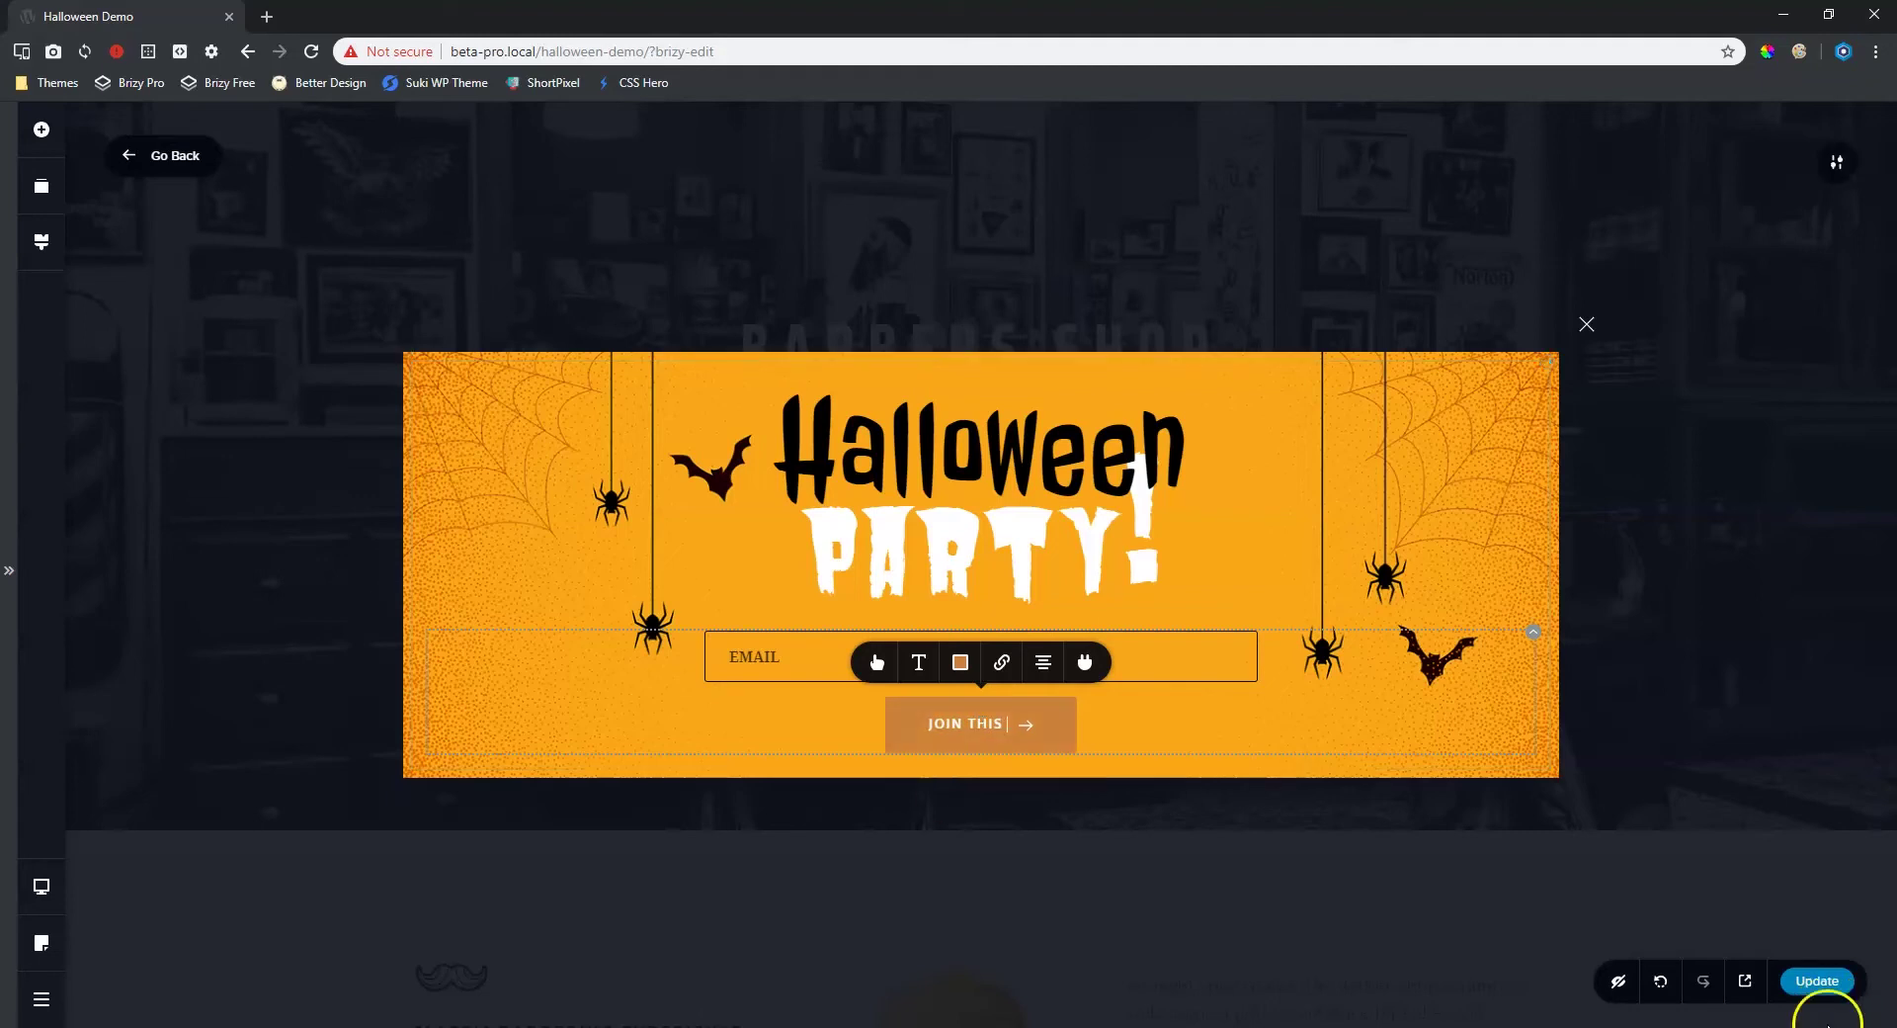
left_click(1835, 1023)
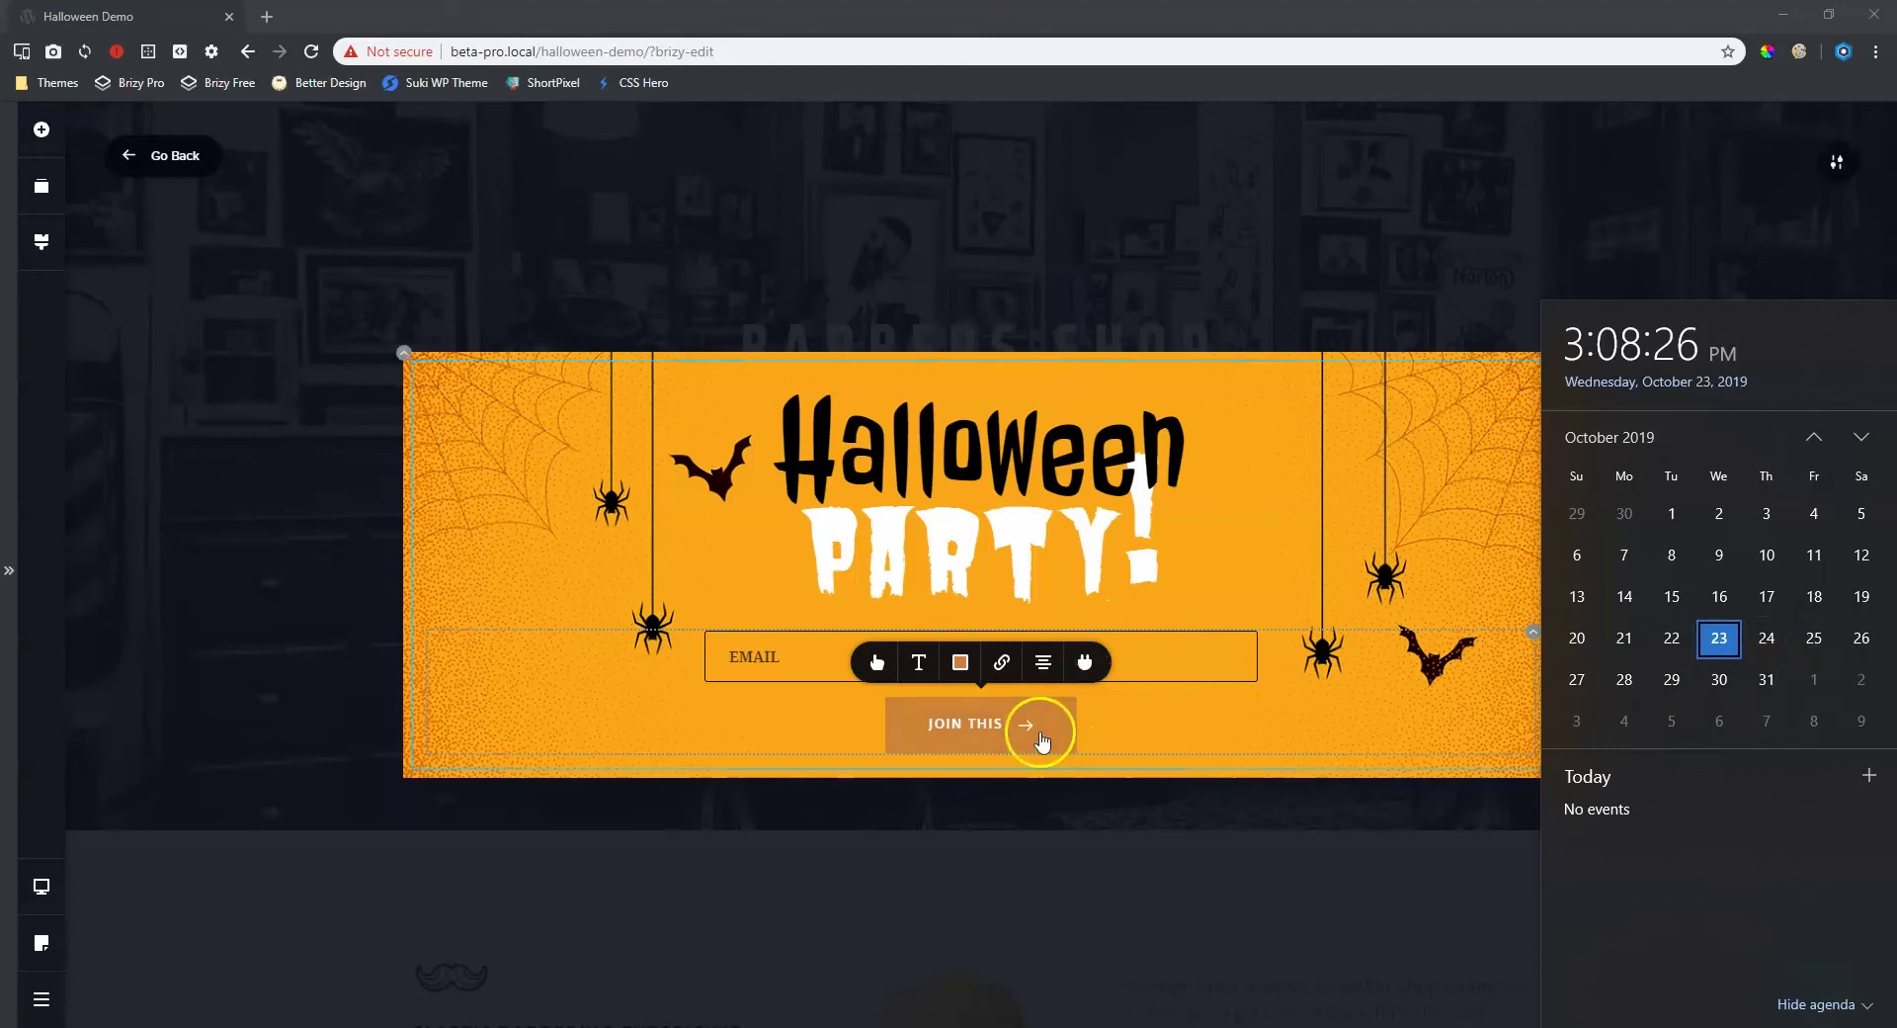
left_click(1018, 737)
left_click(1017, 736)
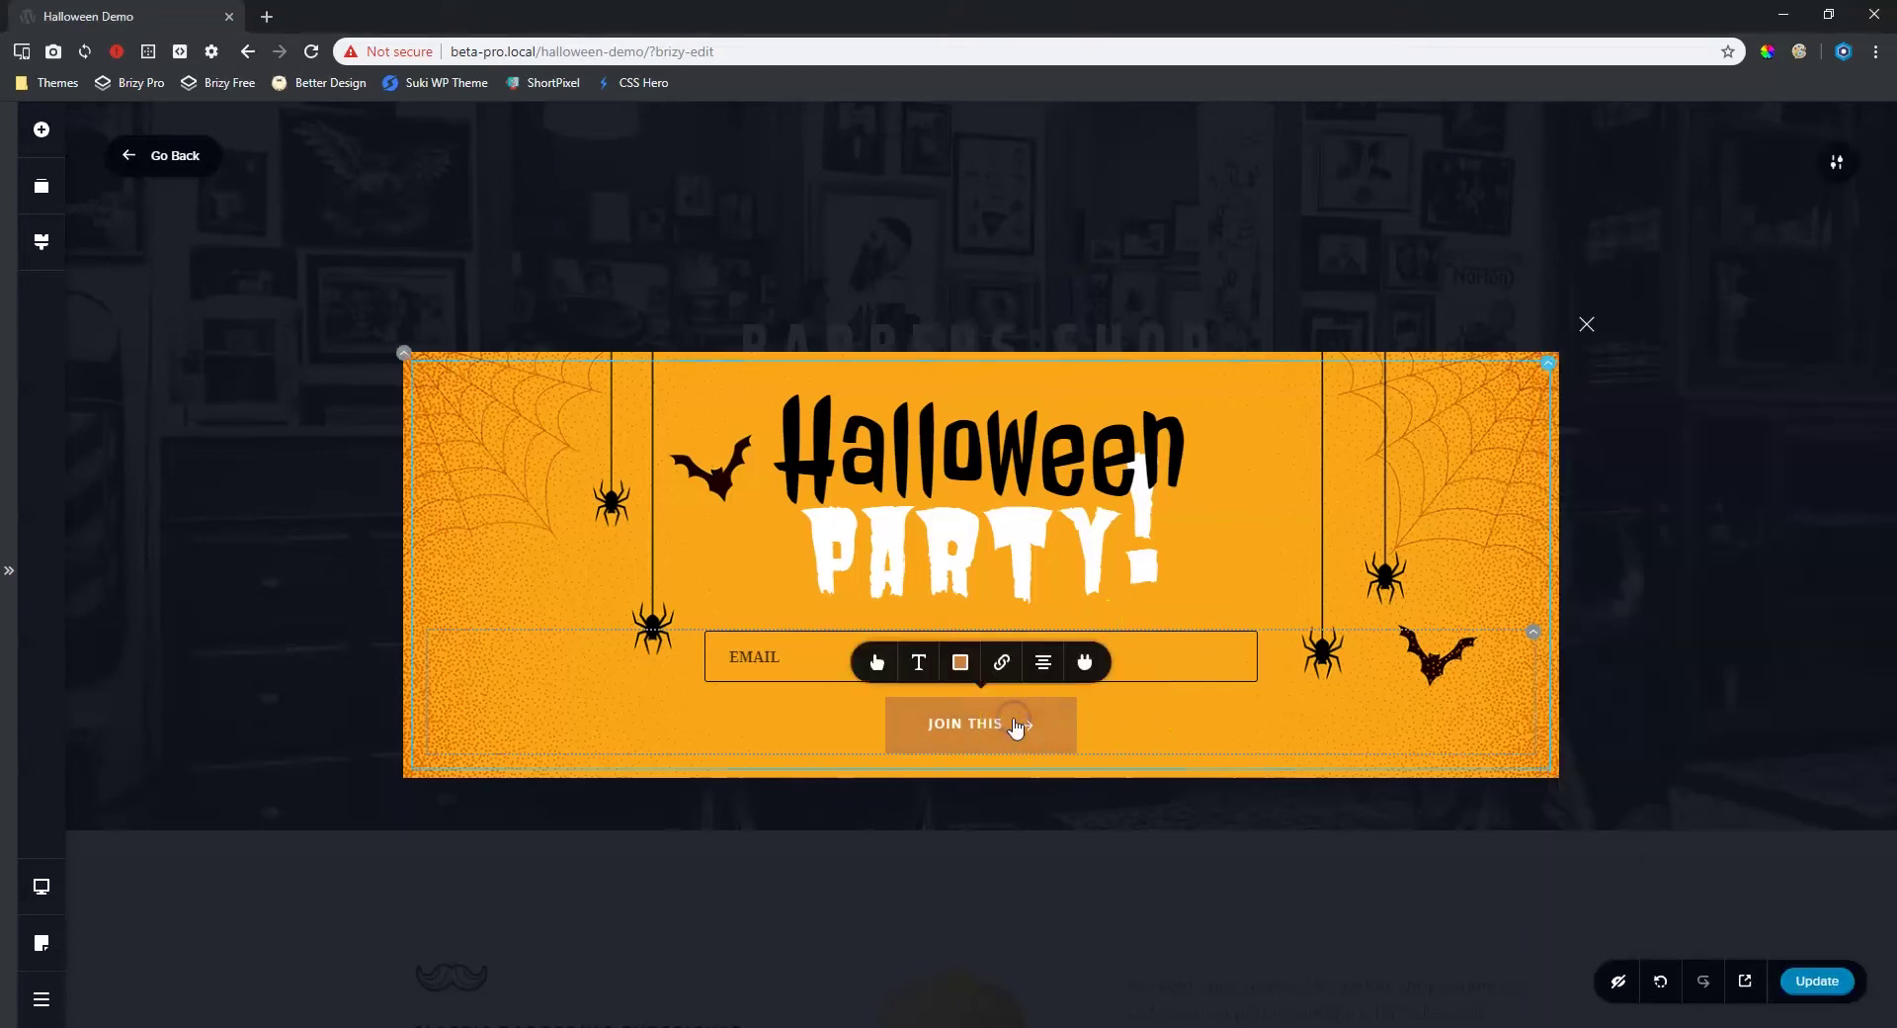
left_click(1005, 720)
type("THURSDAY")
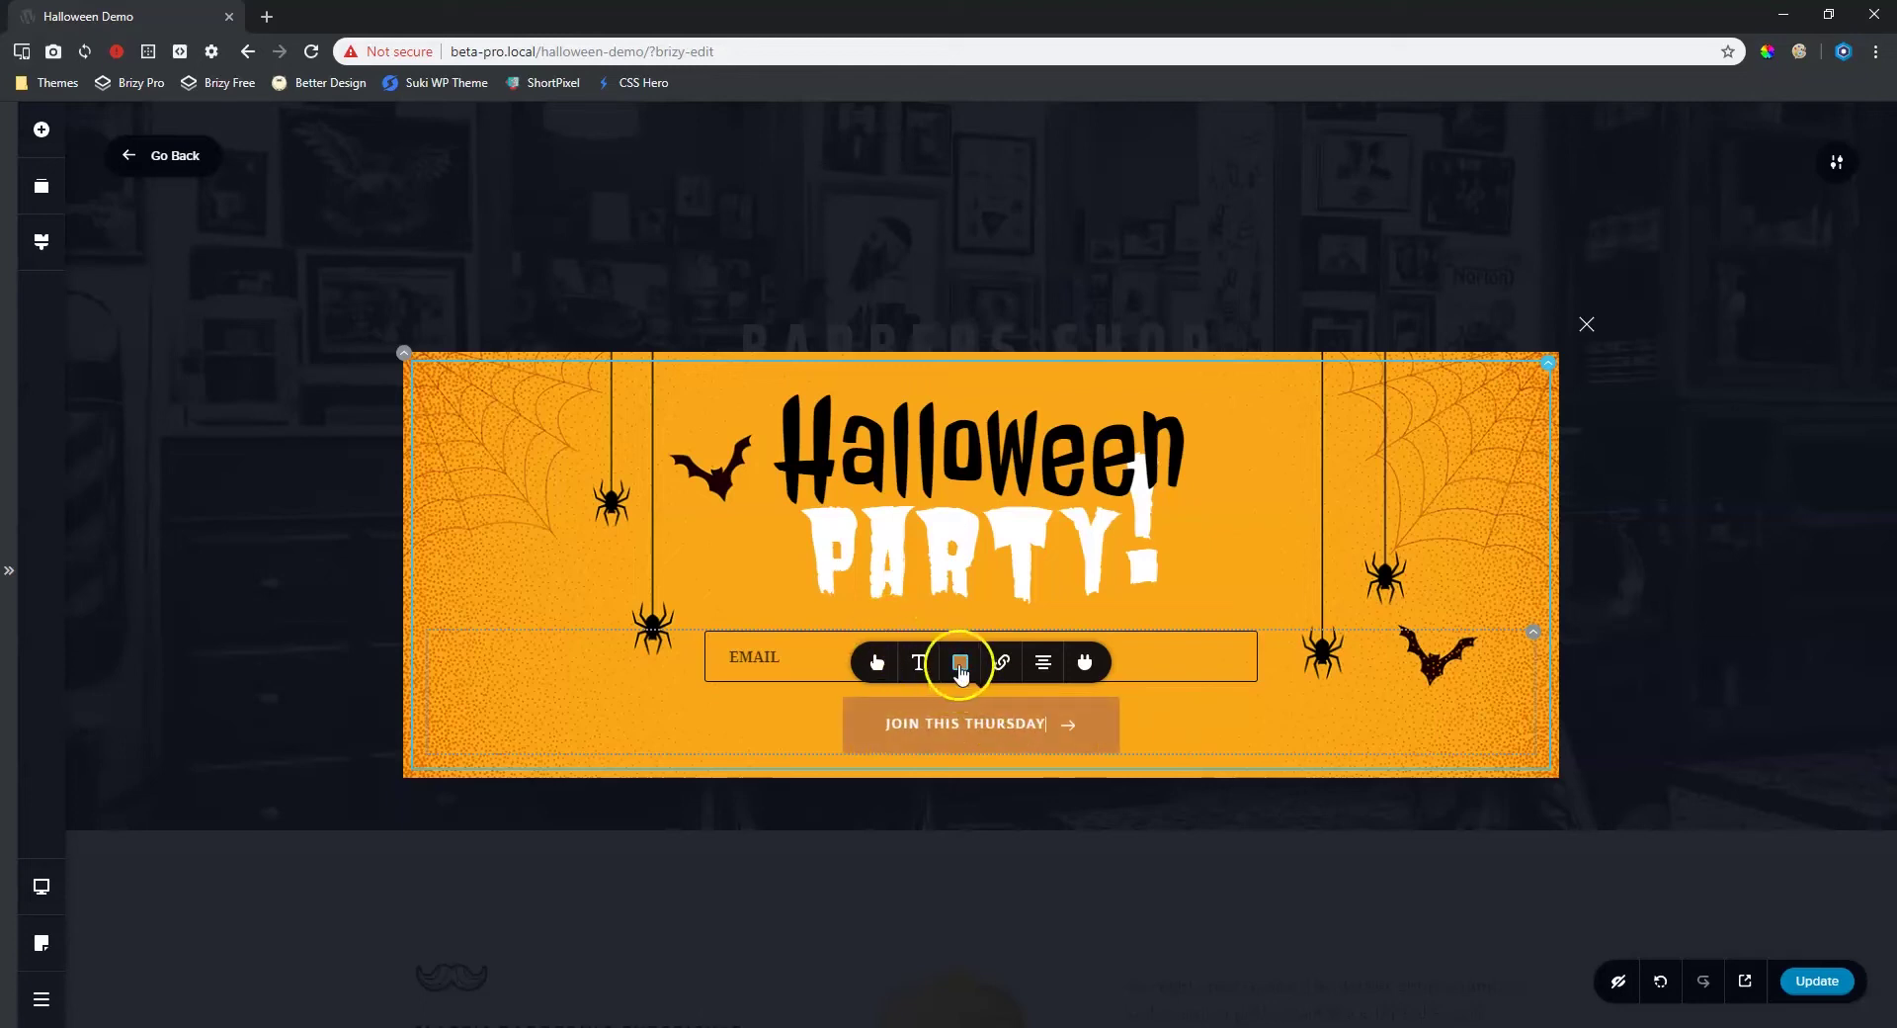
- Set the "JOIN THIS THURSDAY" button's background to solid black, #000000
left_click(959, 662)
left_click(871, 576)
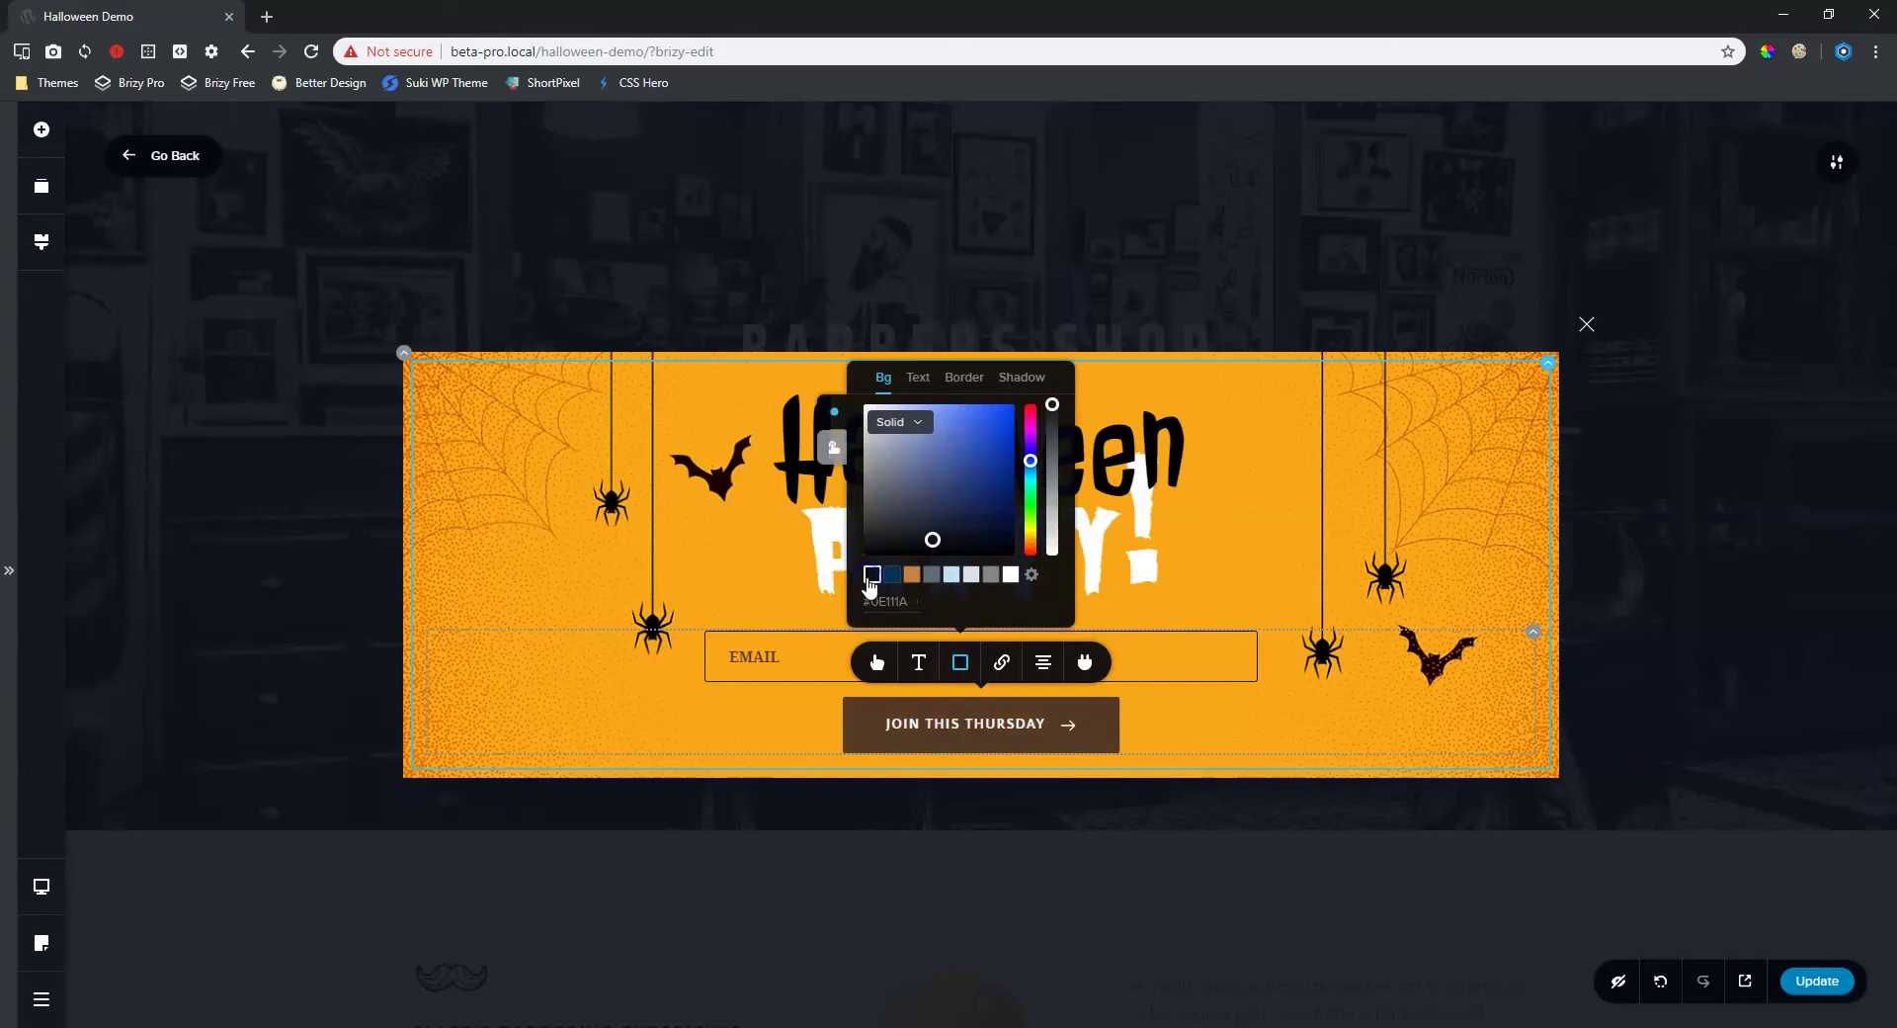
left_click(864, 556)
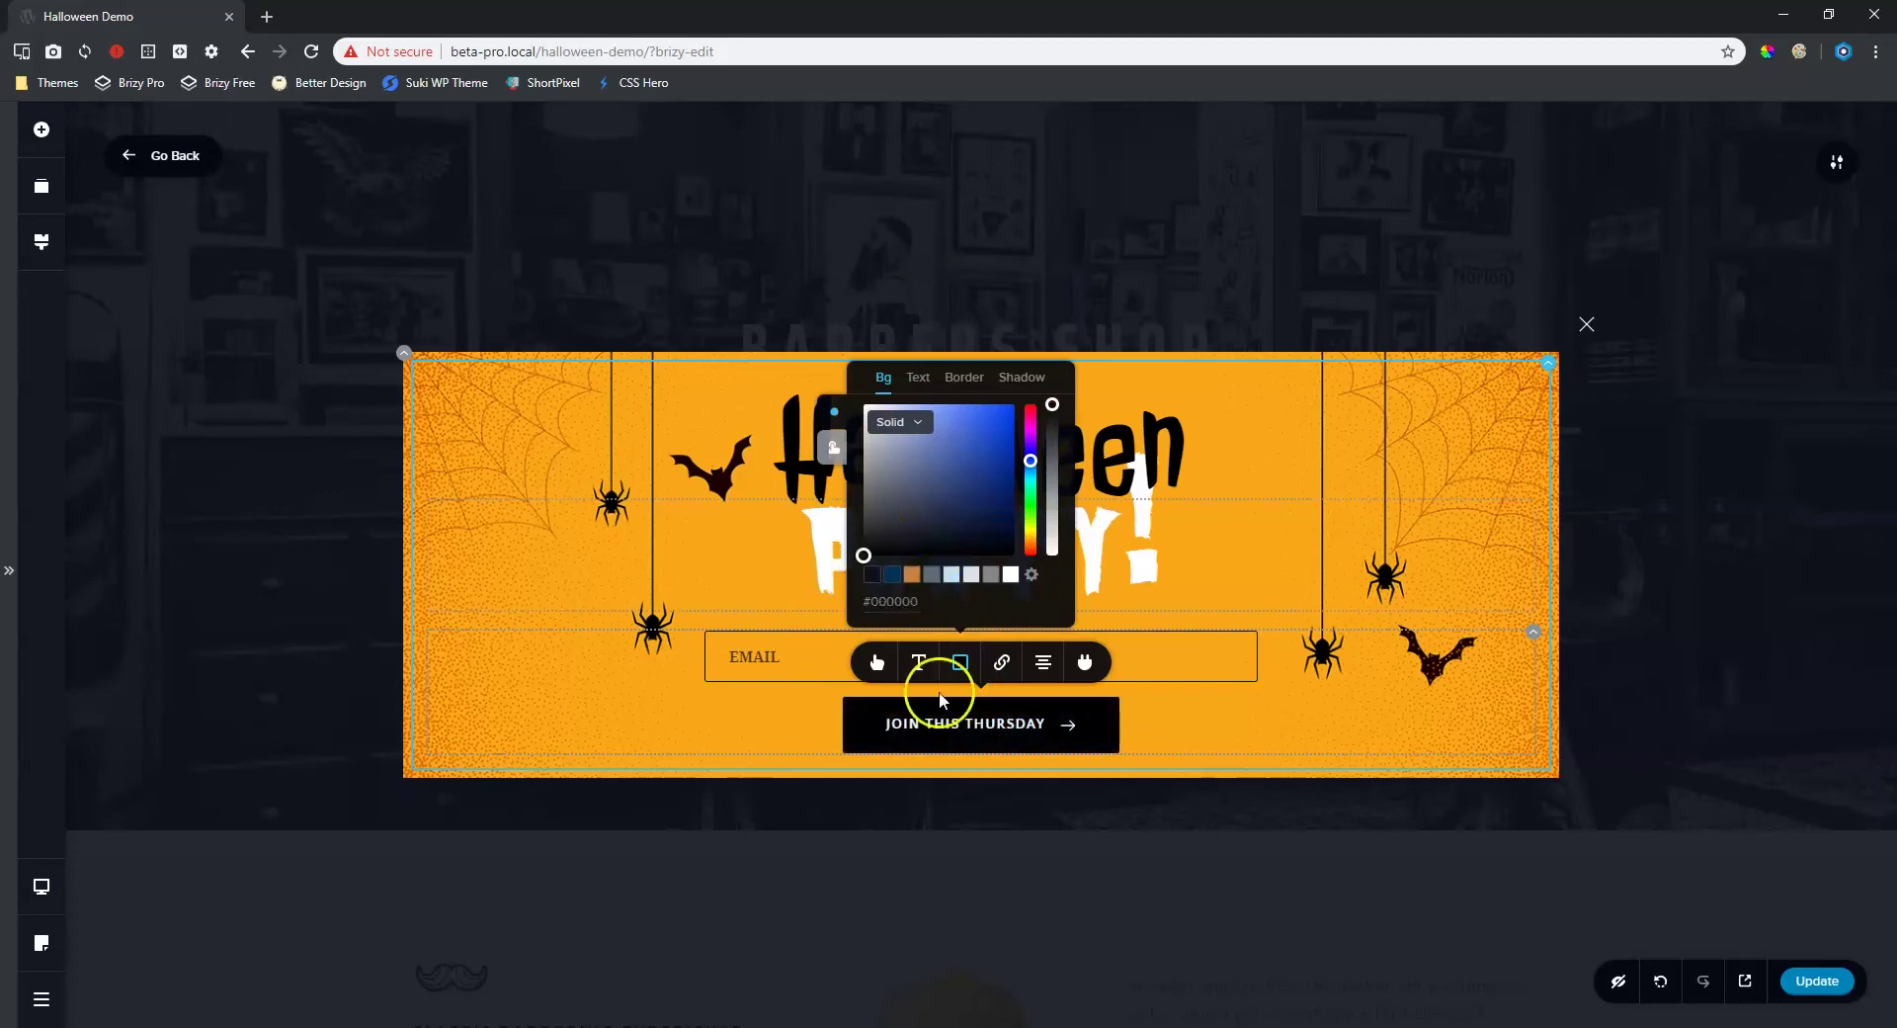
left_click(1569, 733)
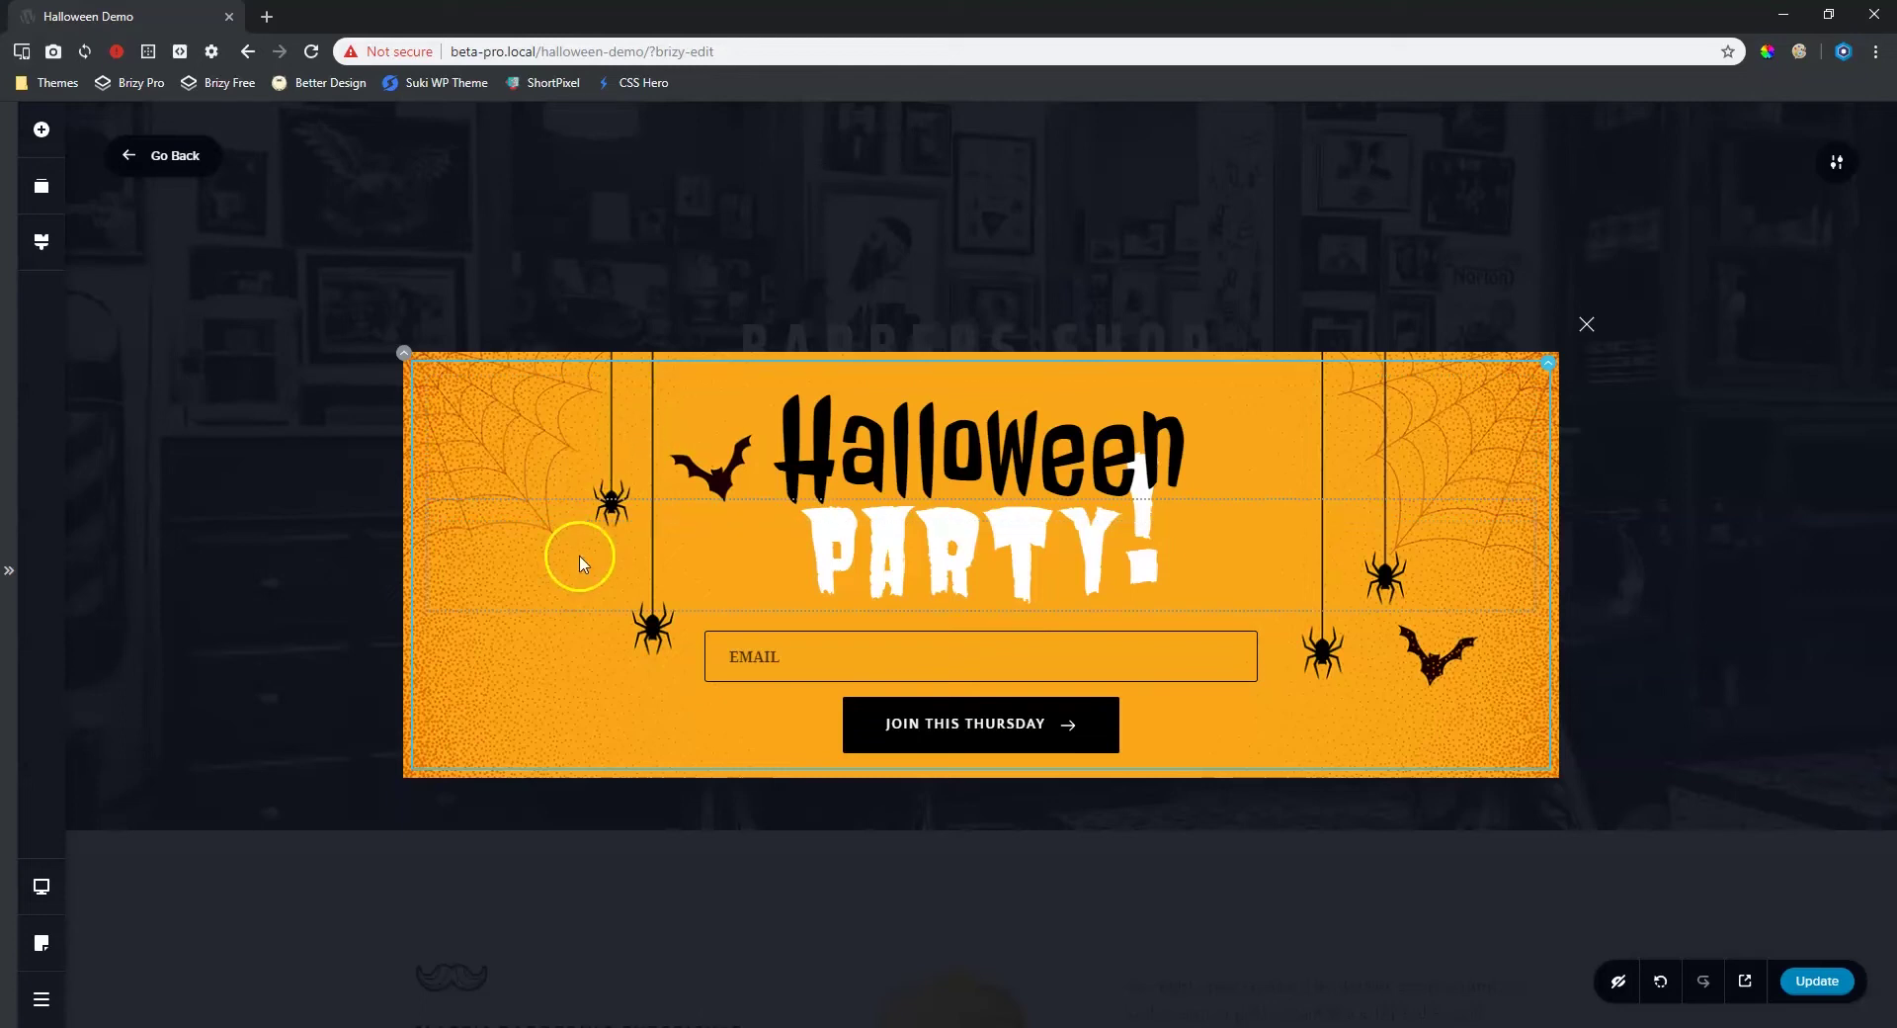
- Set the popup close icon's size to 32
left_click(1587, 327)
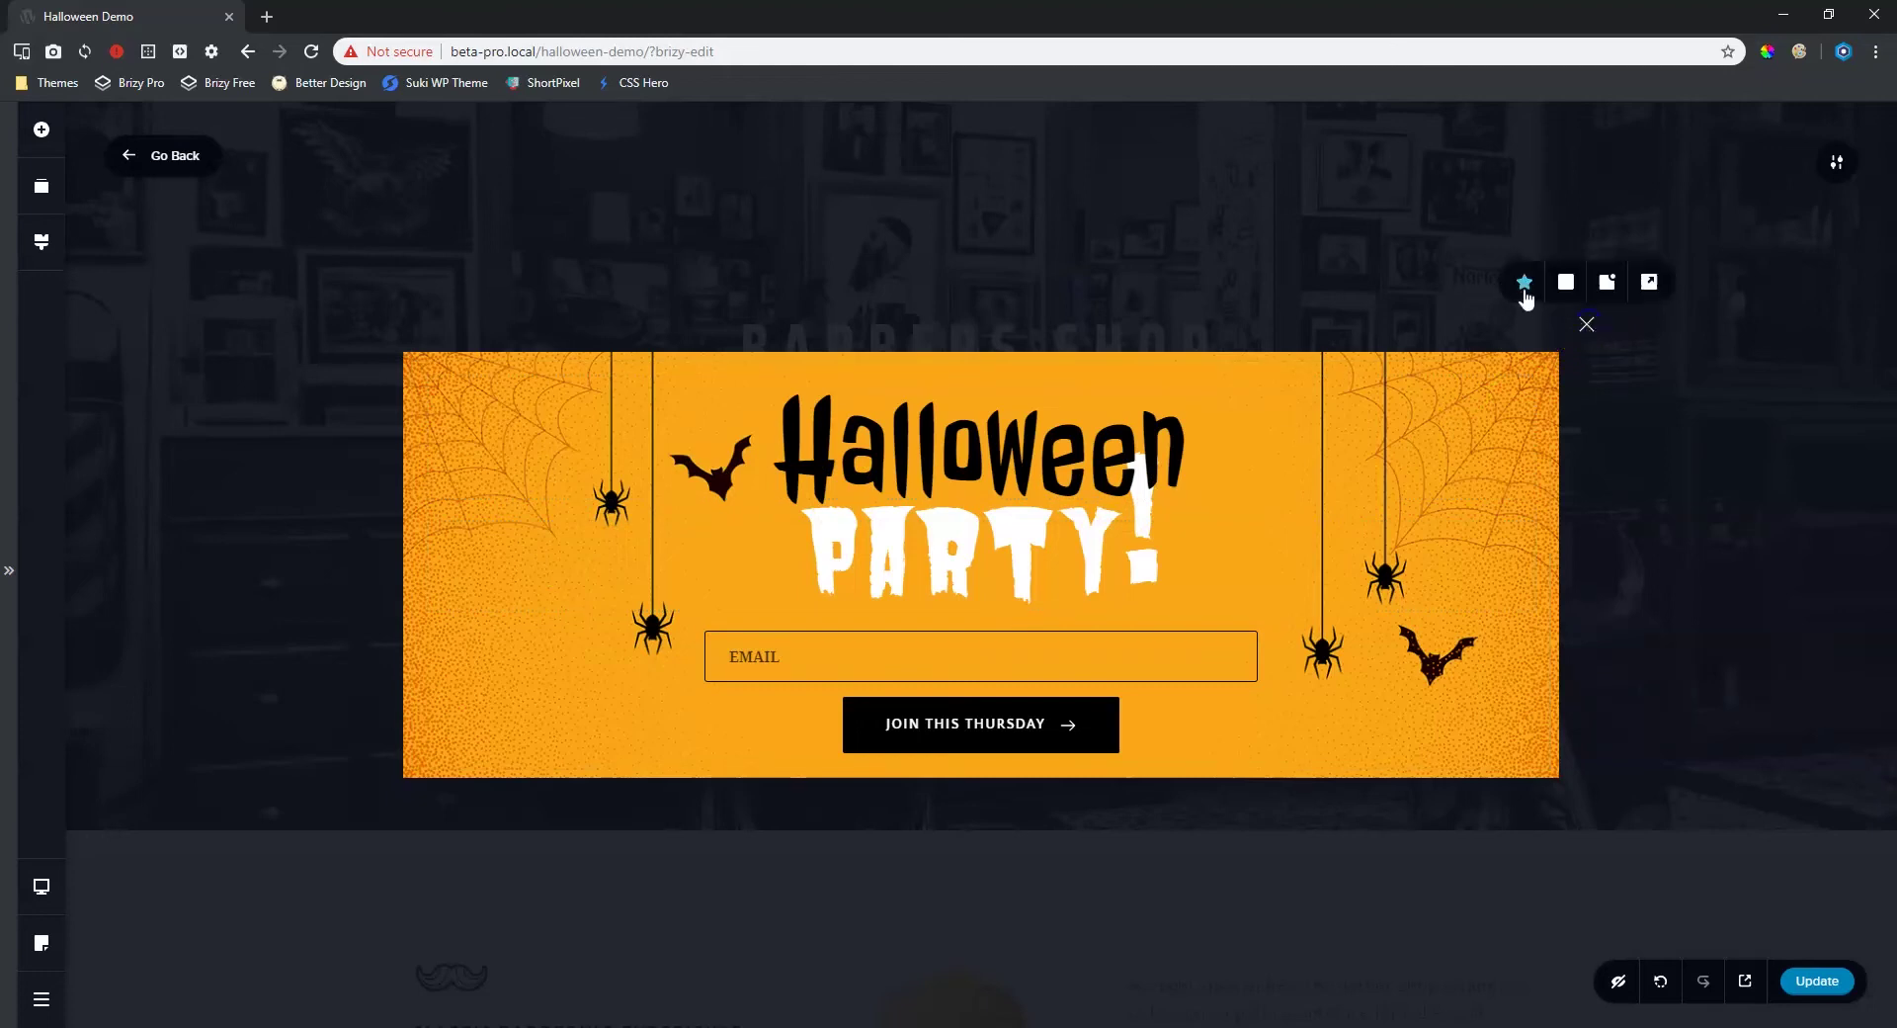
left_click(1526, 286)
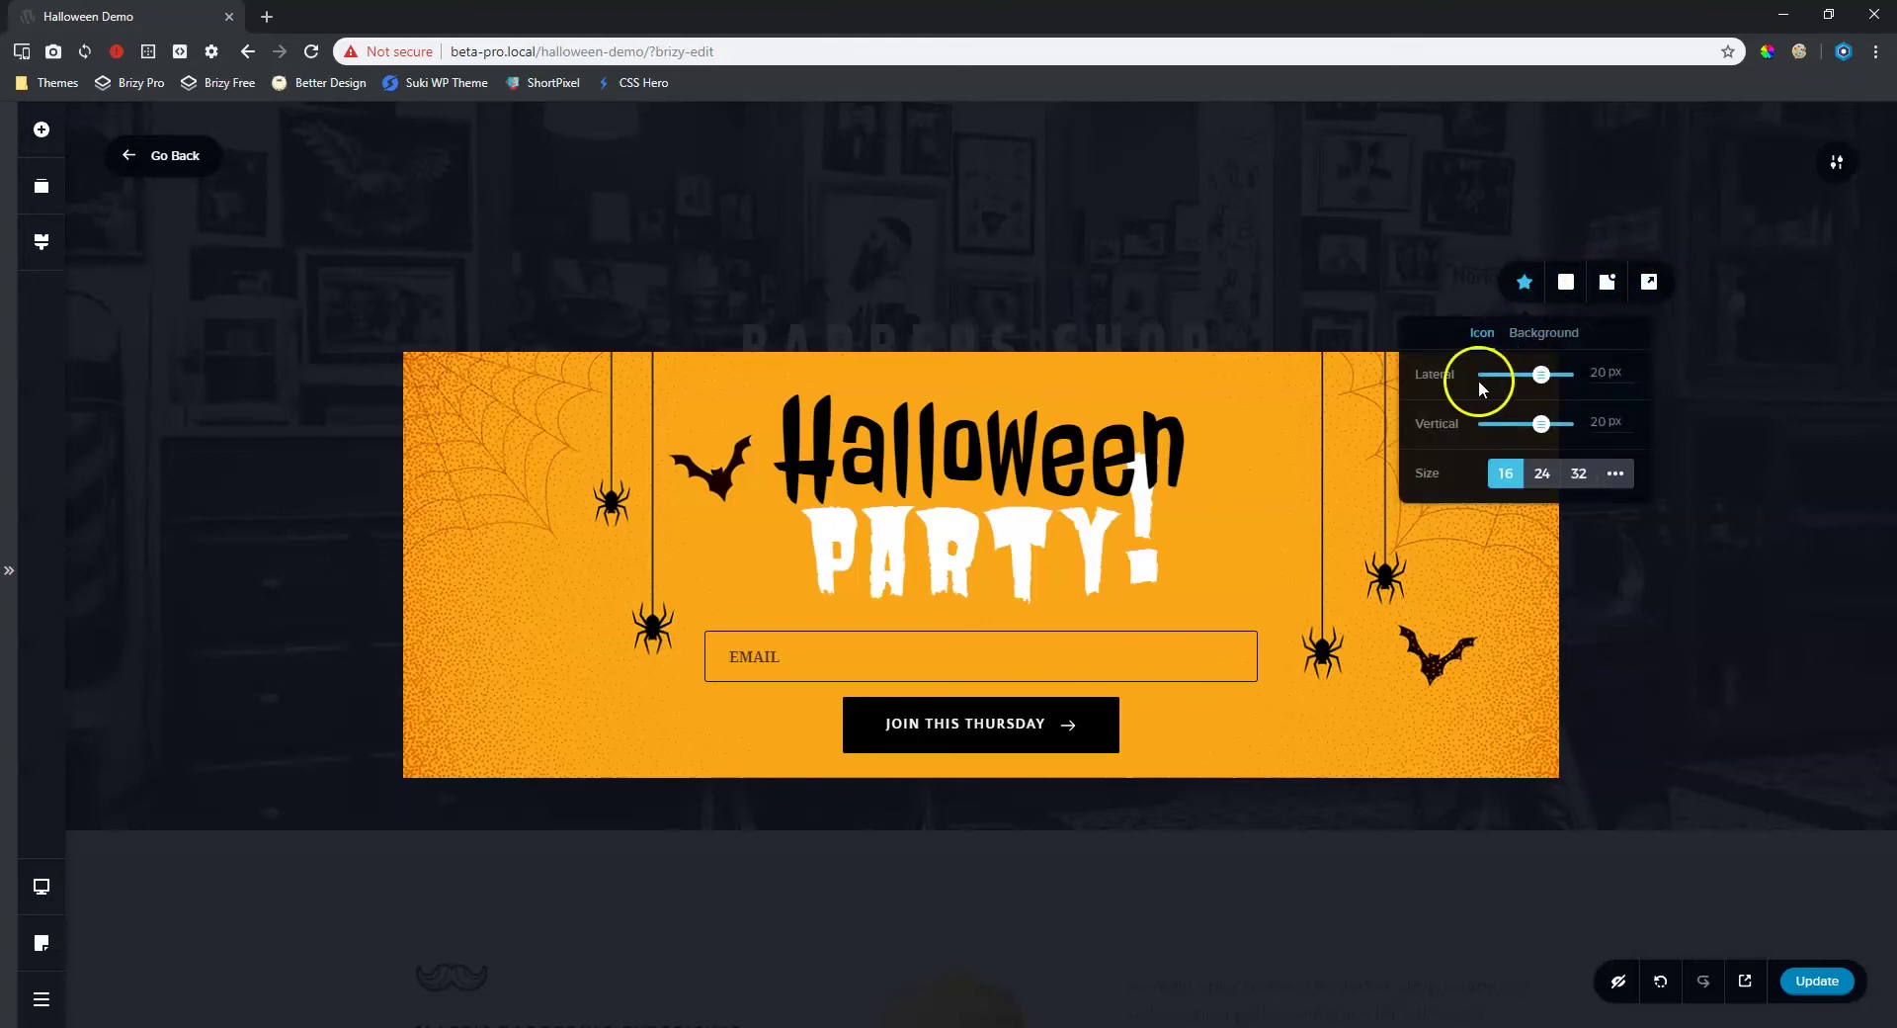
left_click(1652, 380)
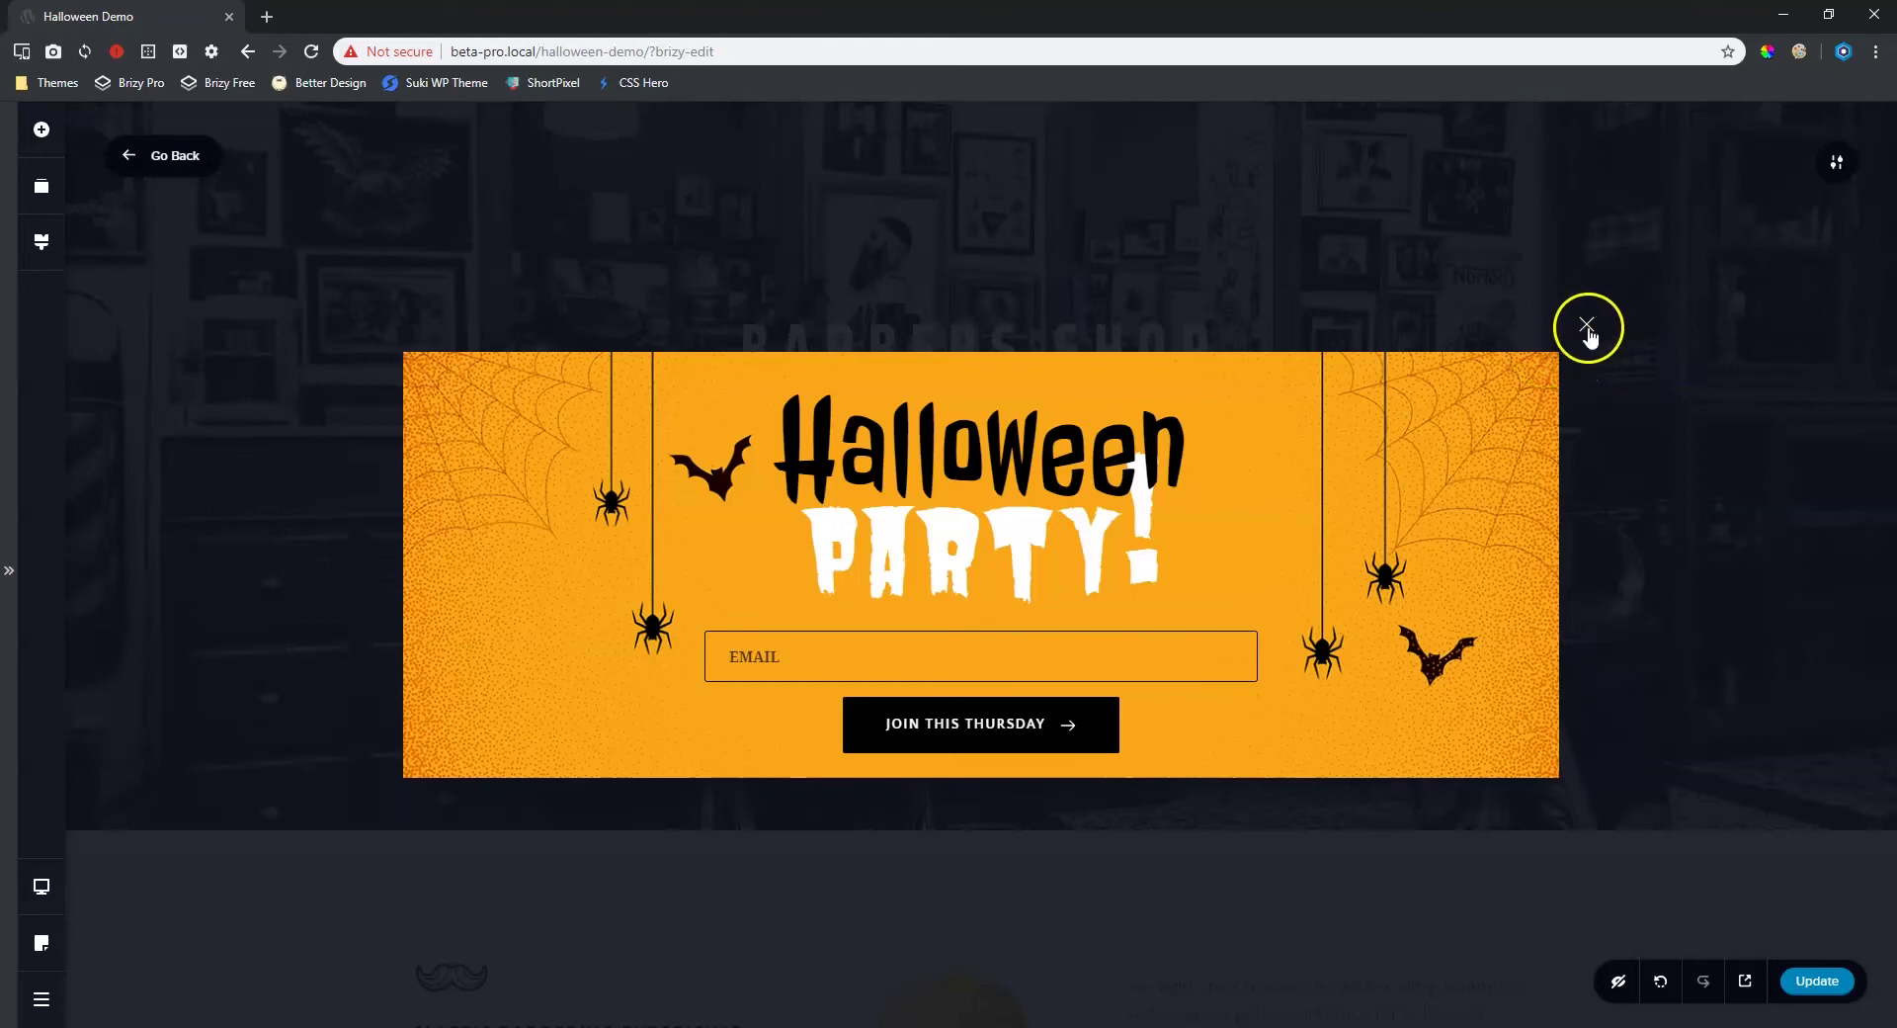
left_click(1588, 331)
left_click(1525, 283)
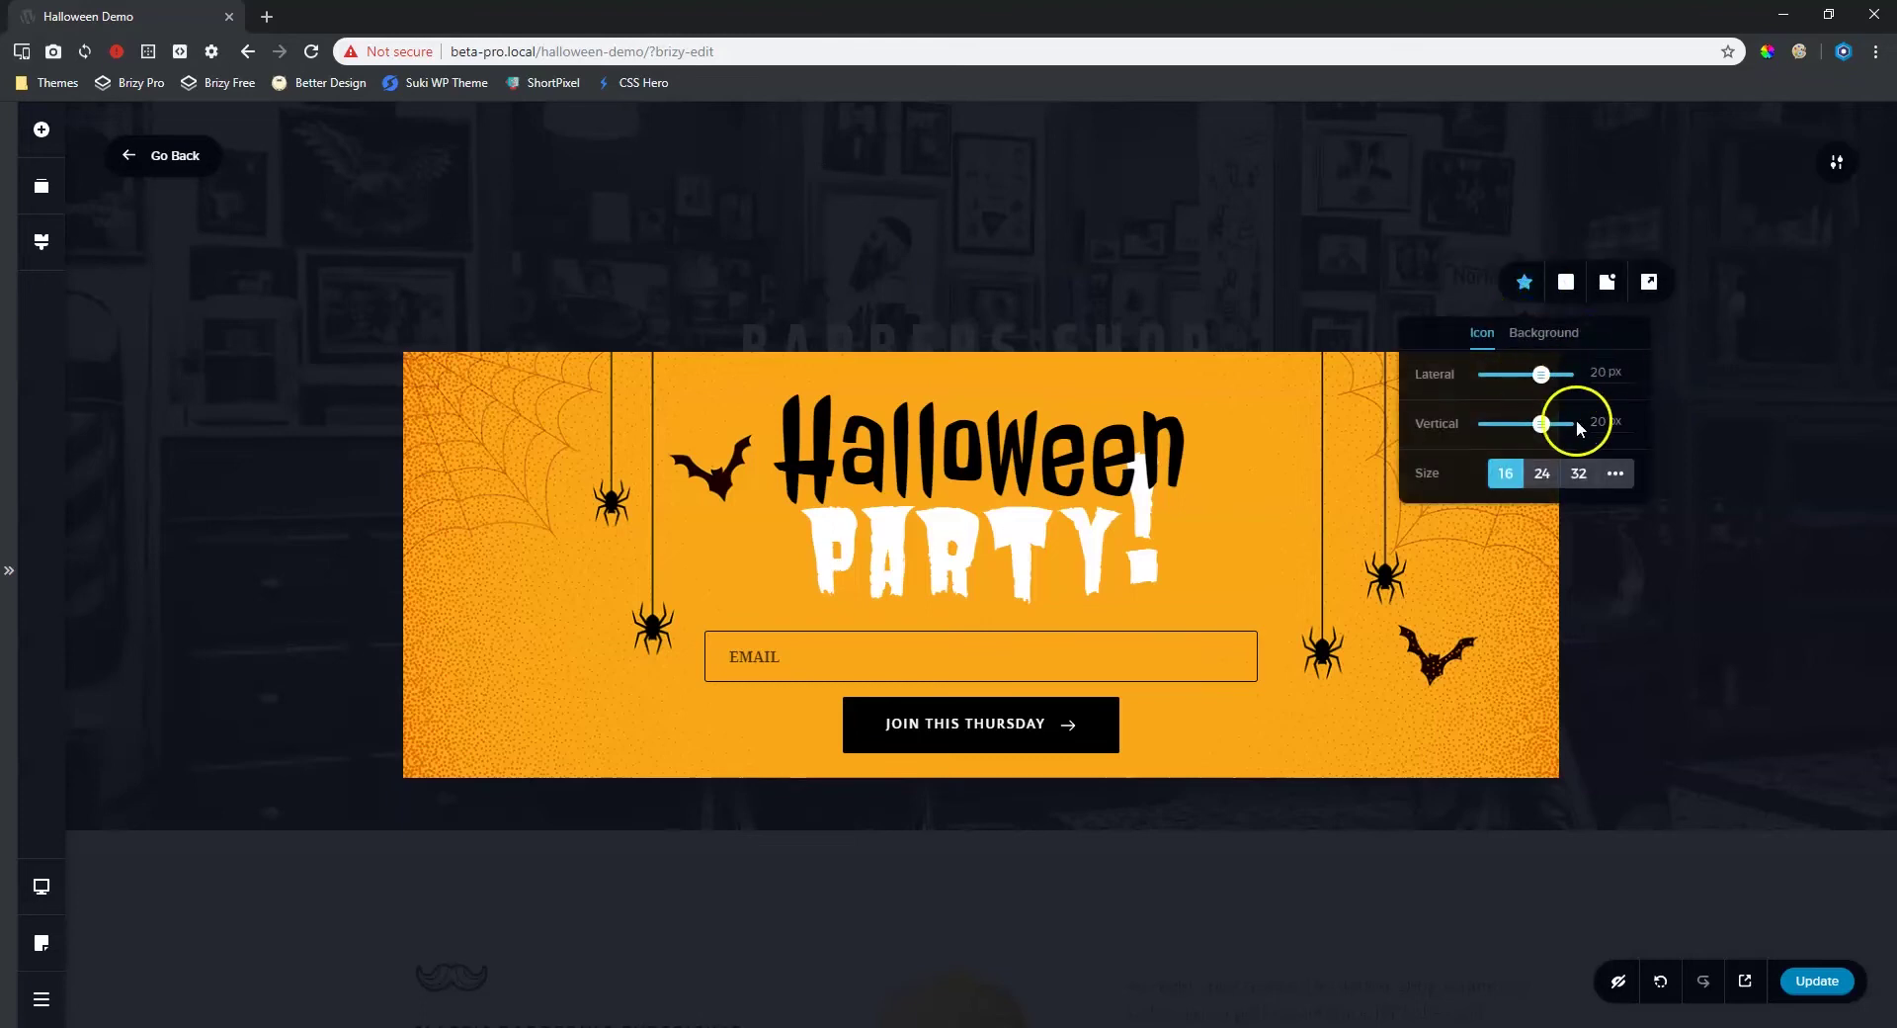
left_click(1547, 475)
left_click(1580, 475)
- Review the close icon's background size, corner and icon colour options
left_click(1590, 309)
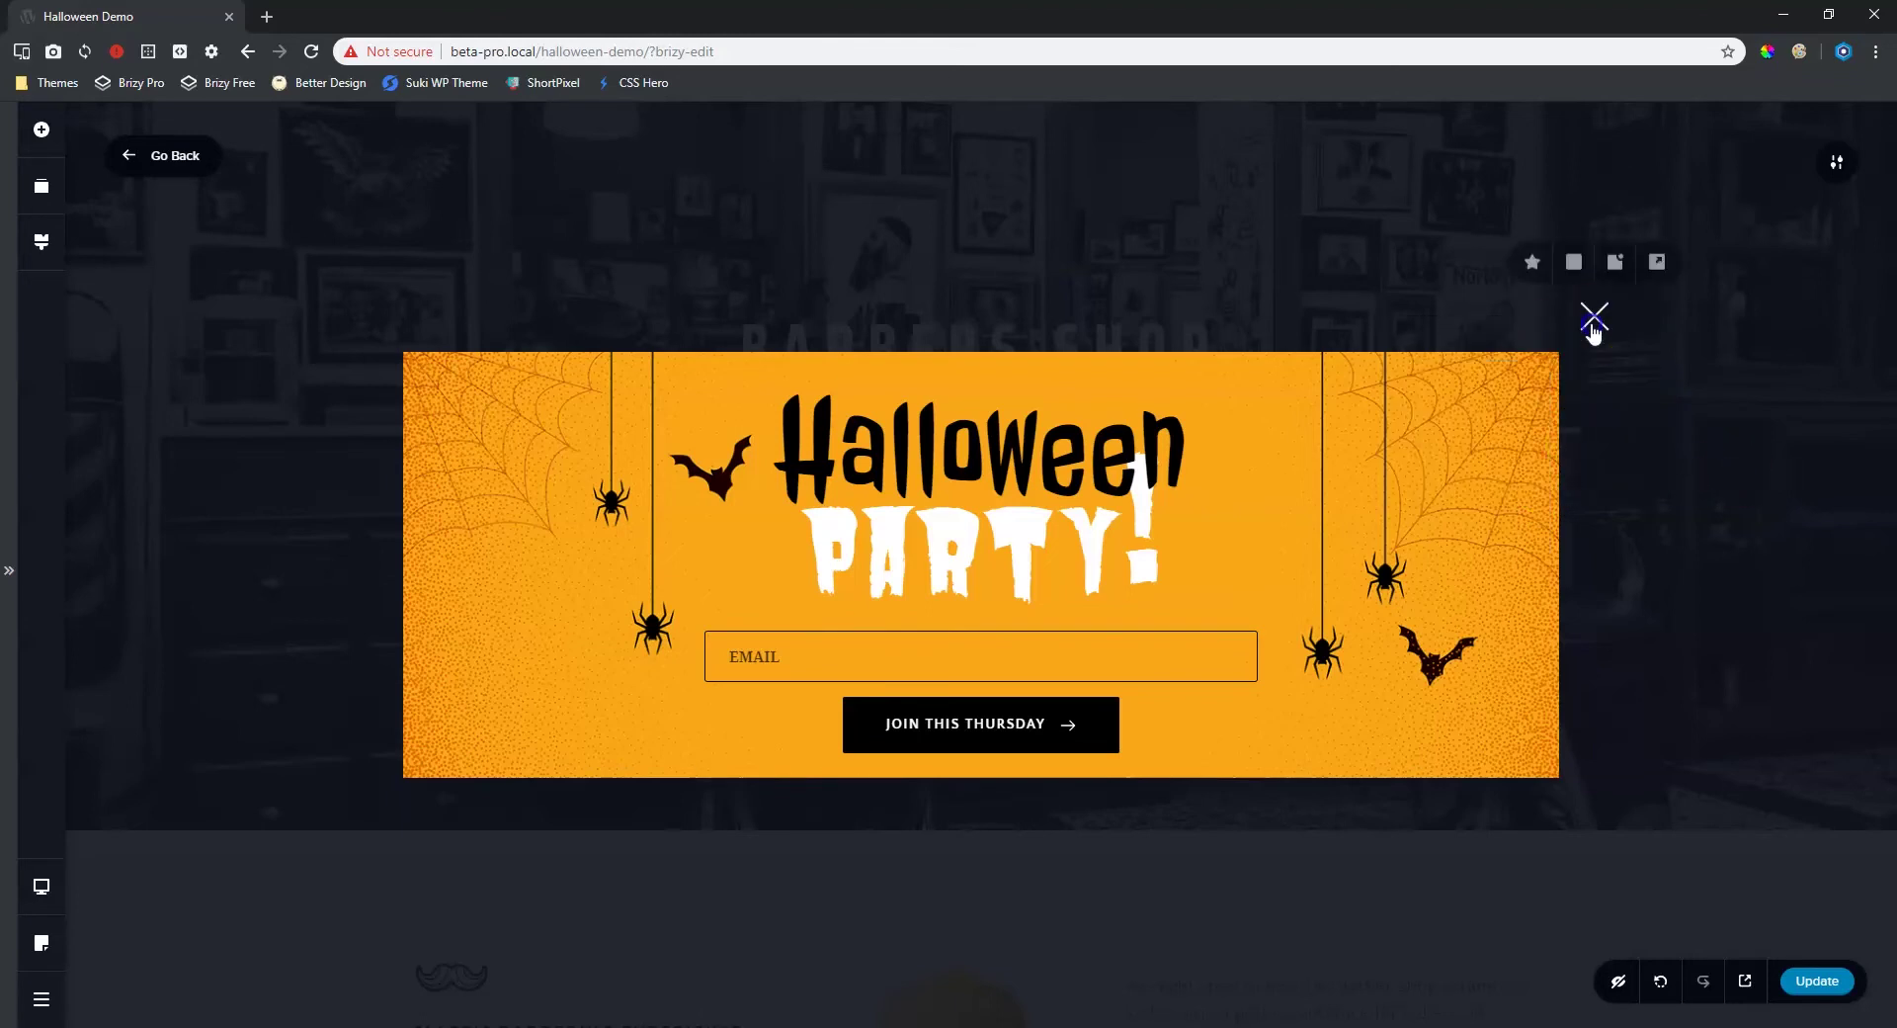
left_click(1533, 266)
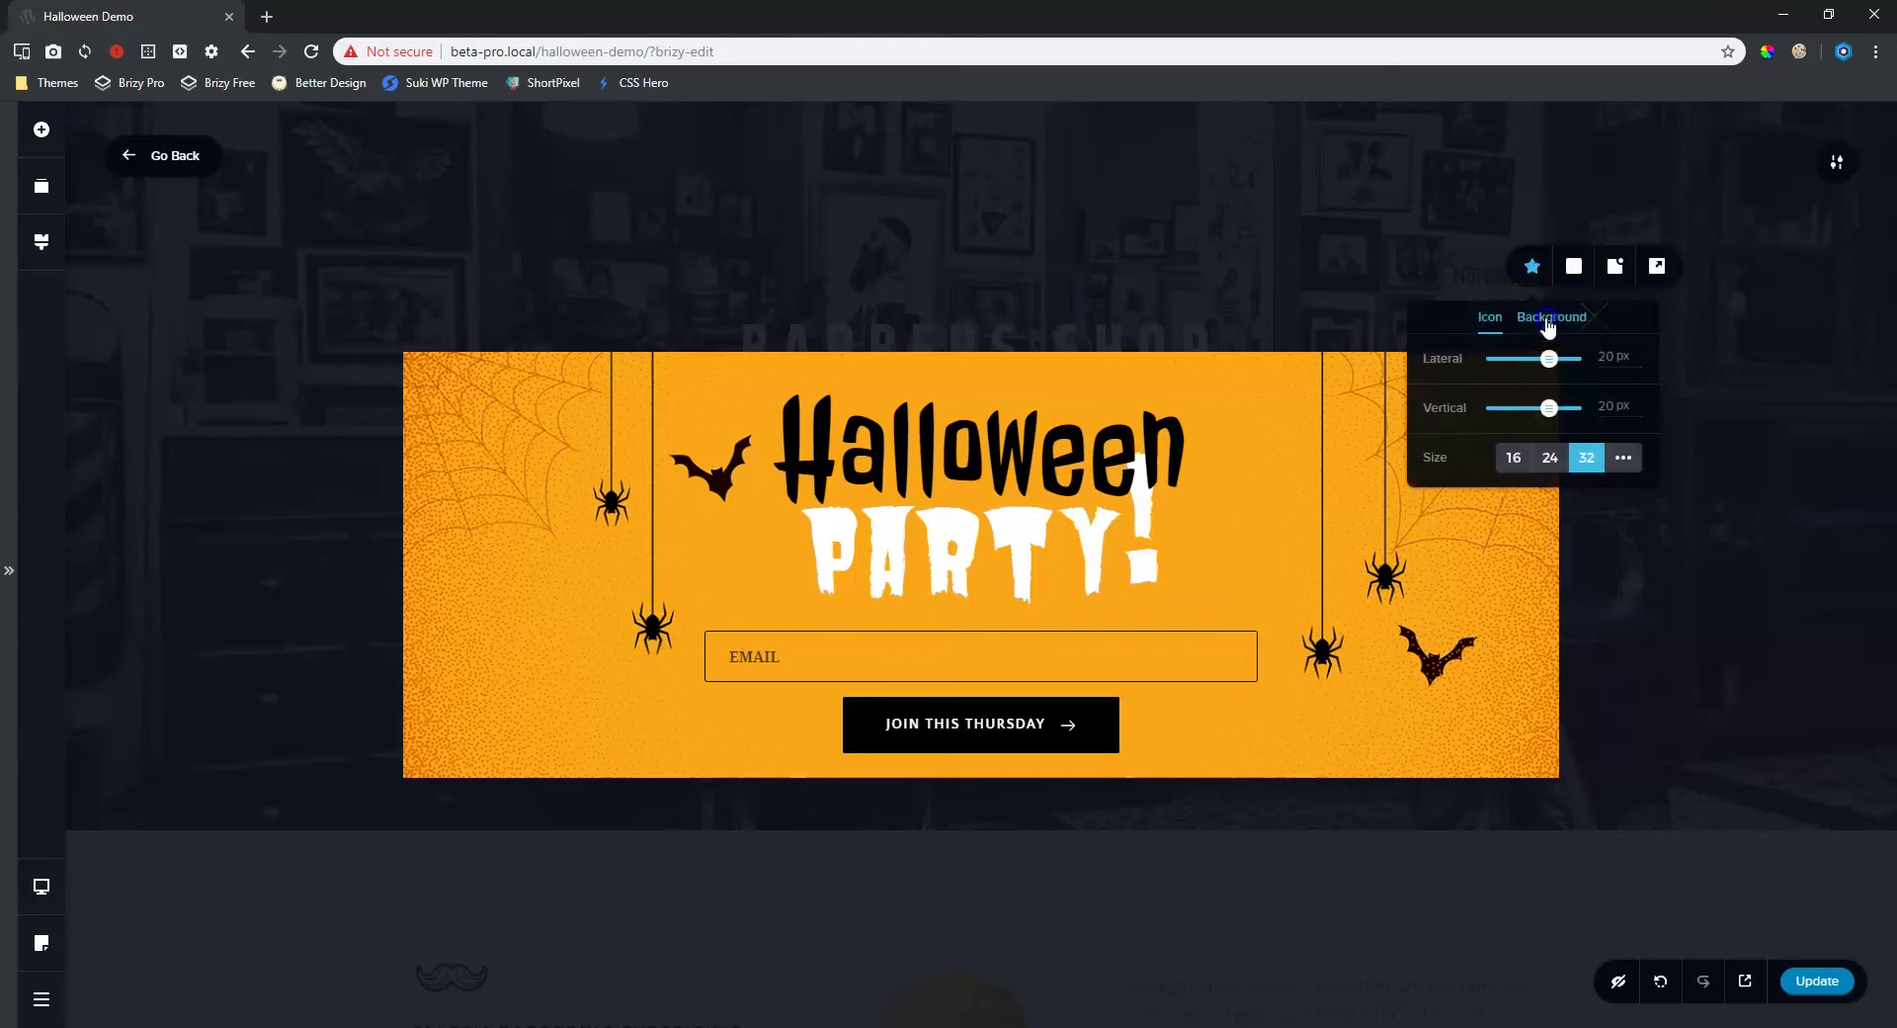
left_click(1549, 320)
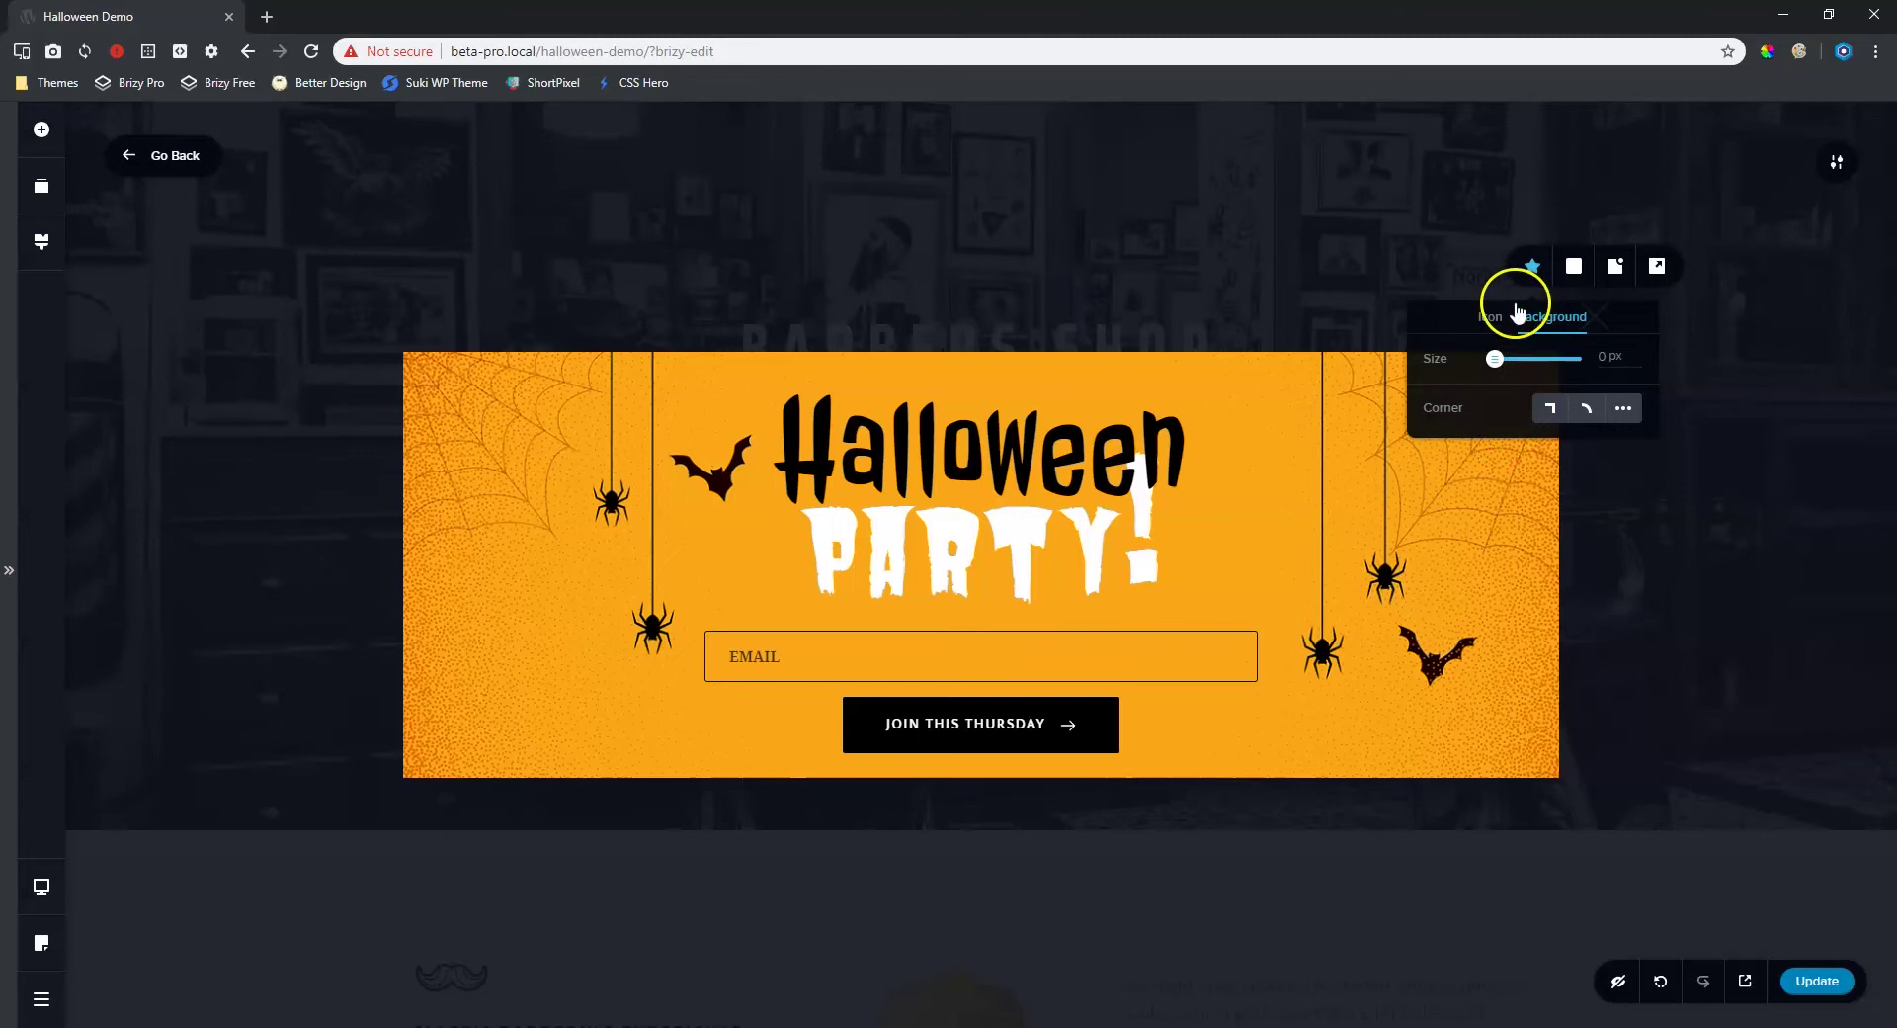
left_click(1493, 553)
left_click(1581, 318)
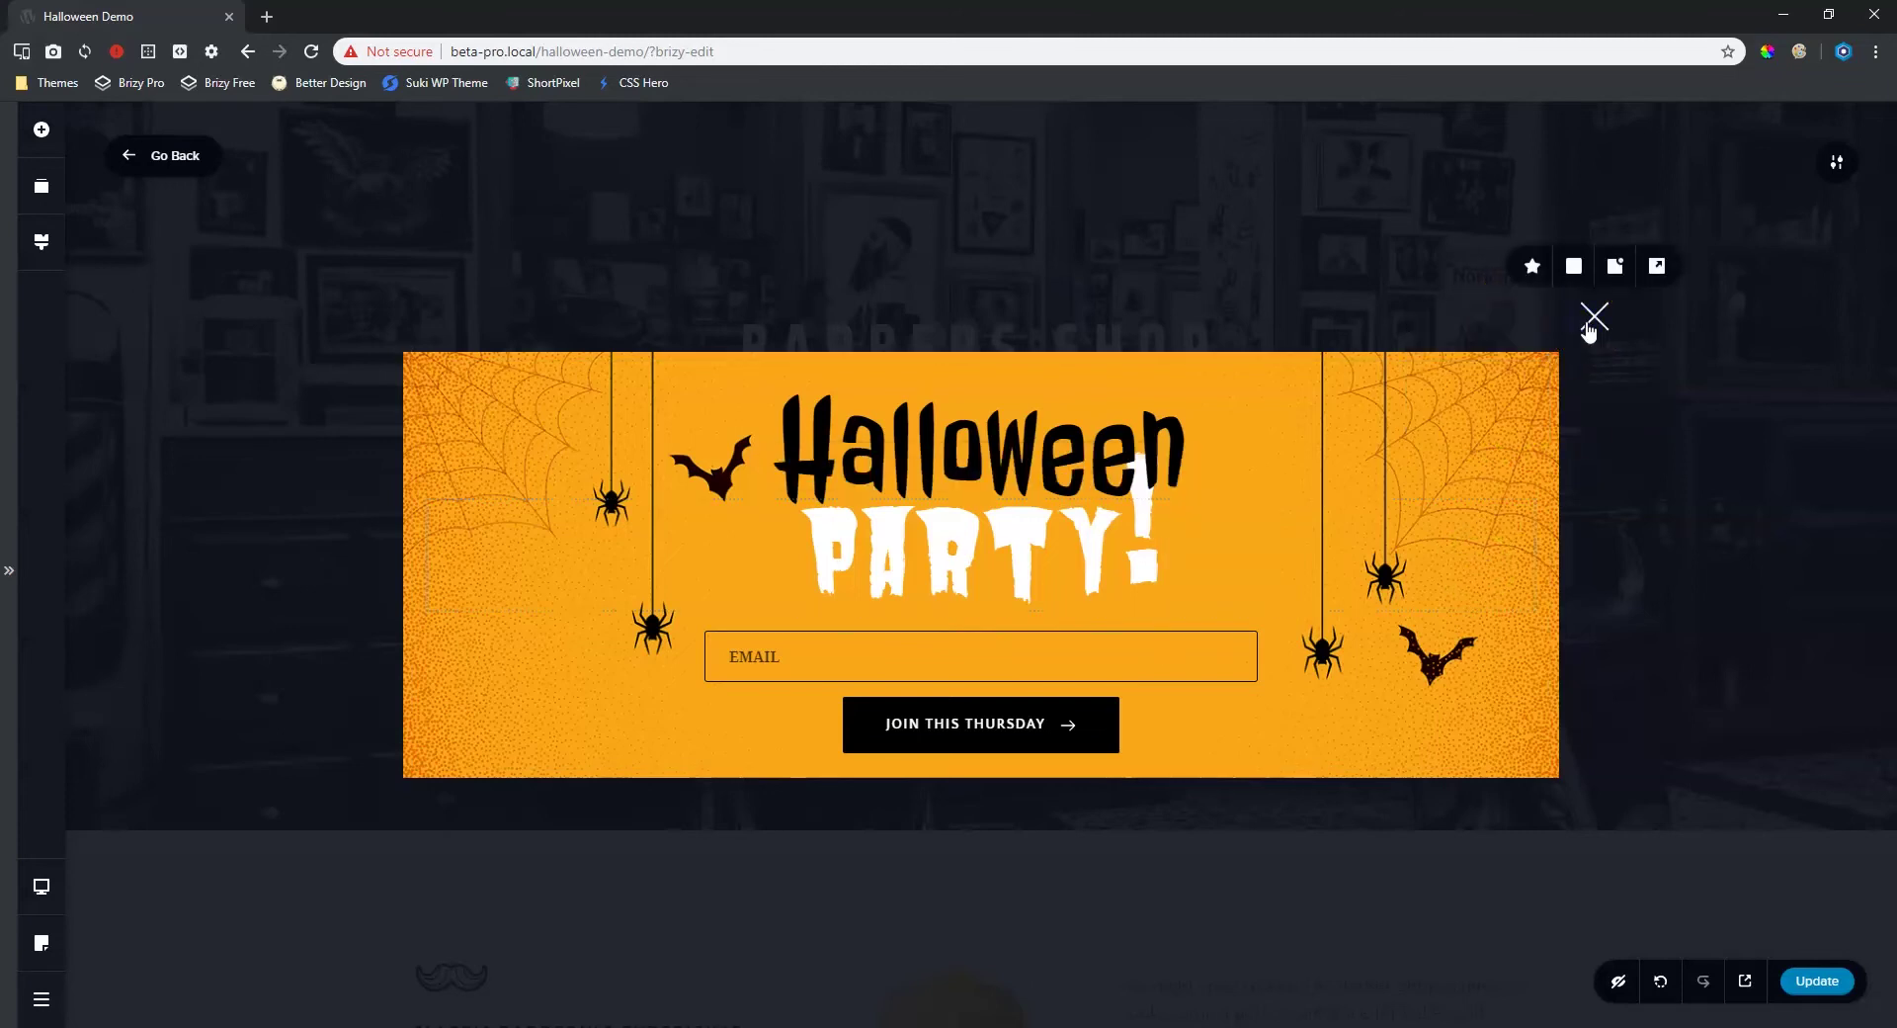
left_click(1575, 267)
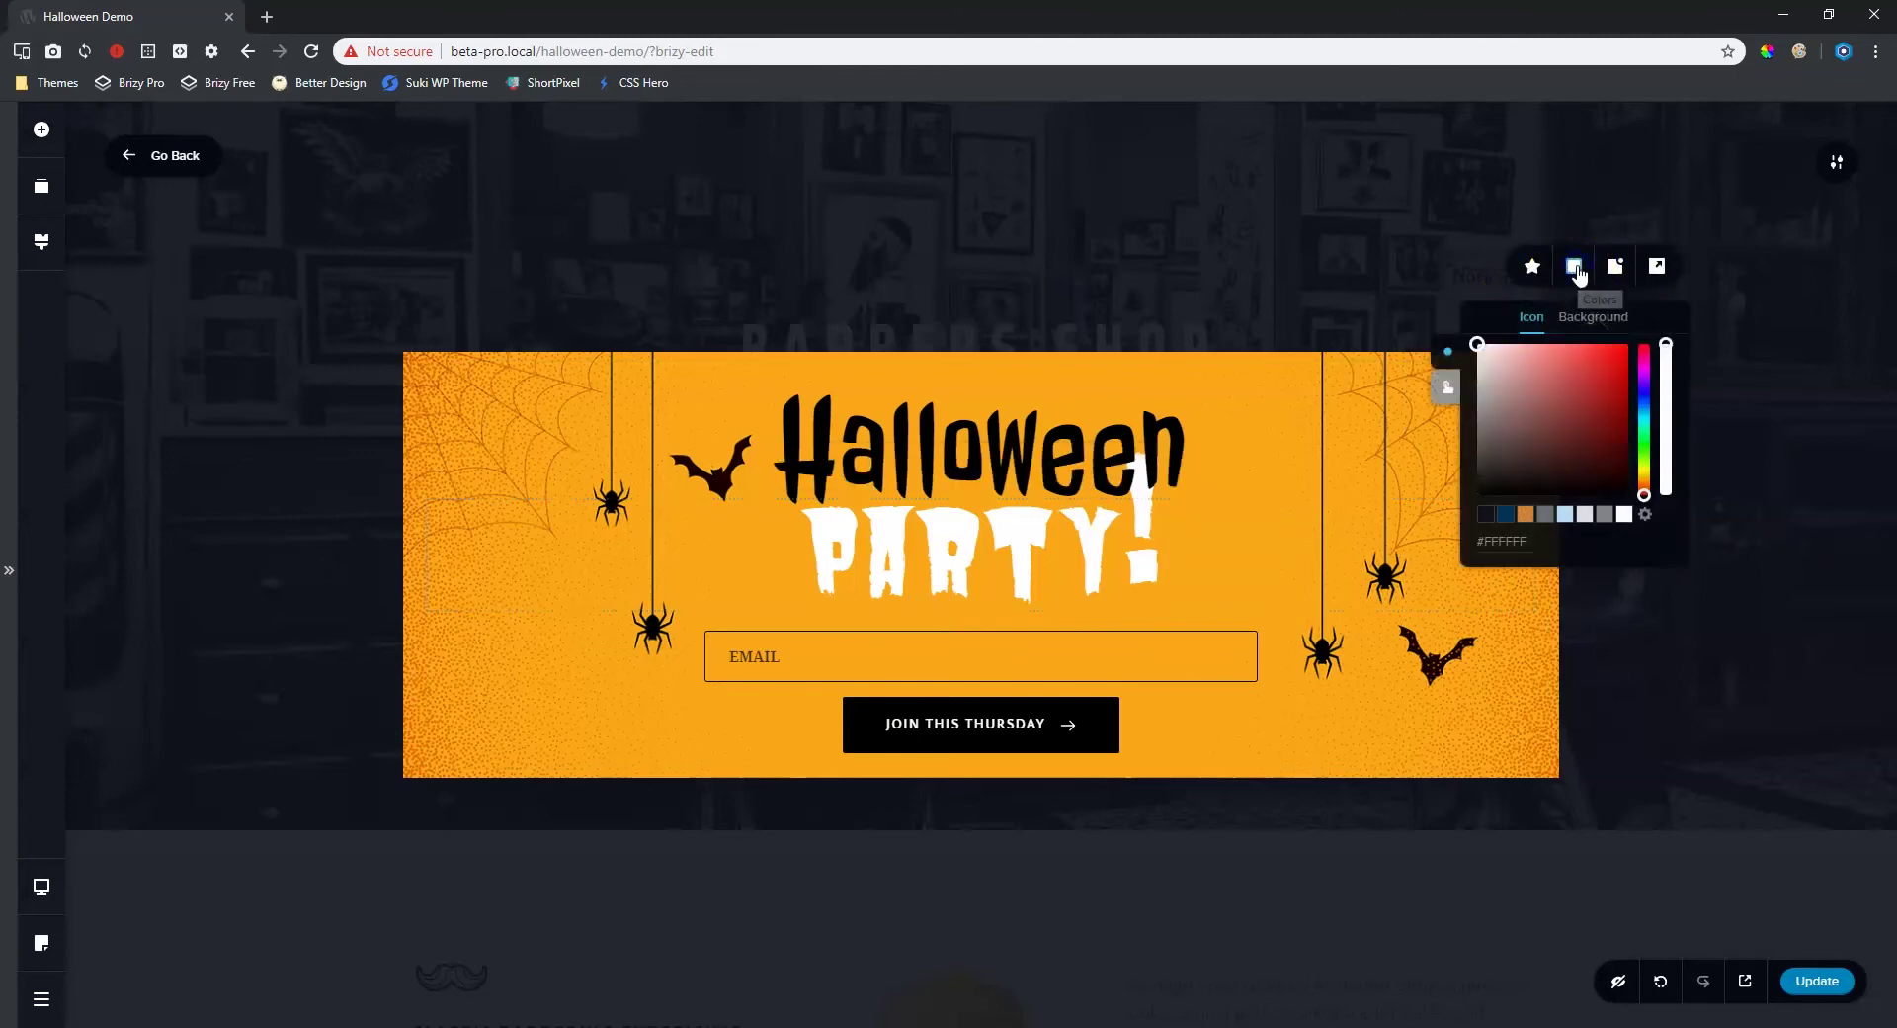
left_click(1759, 339)
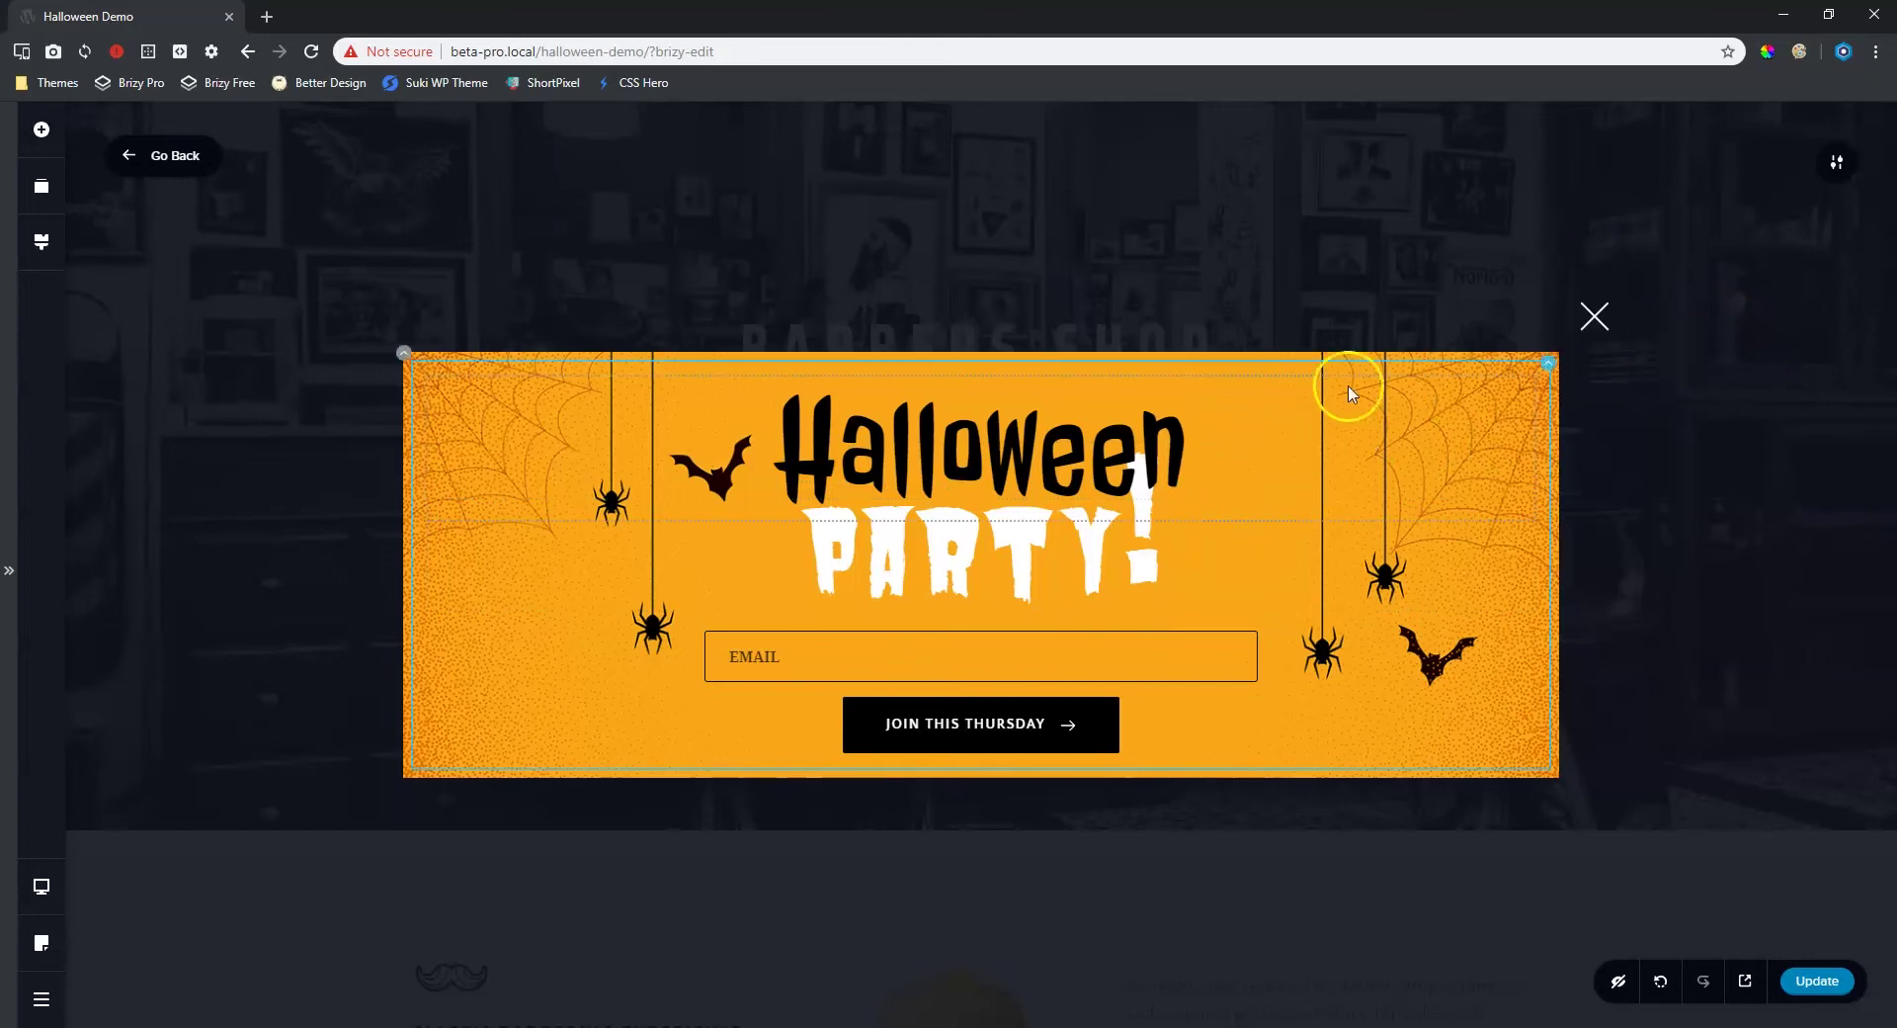
- Sample the popup's orange background with the page colour picker to get its hex code, F9A718
left_click(1765, 54)
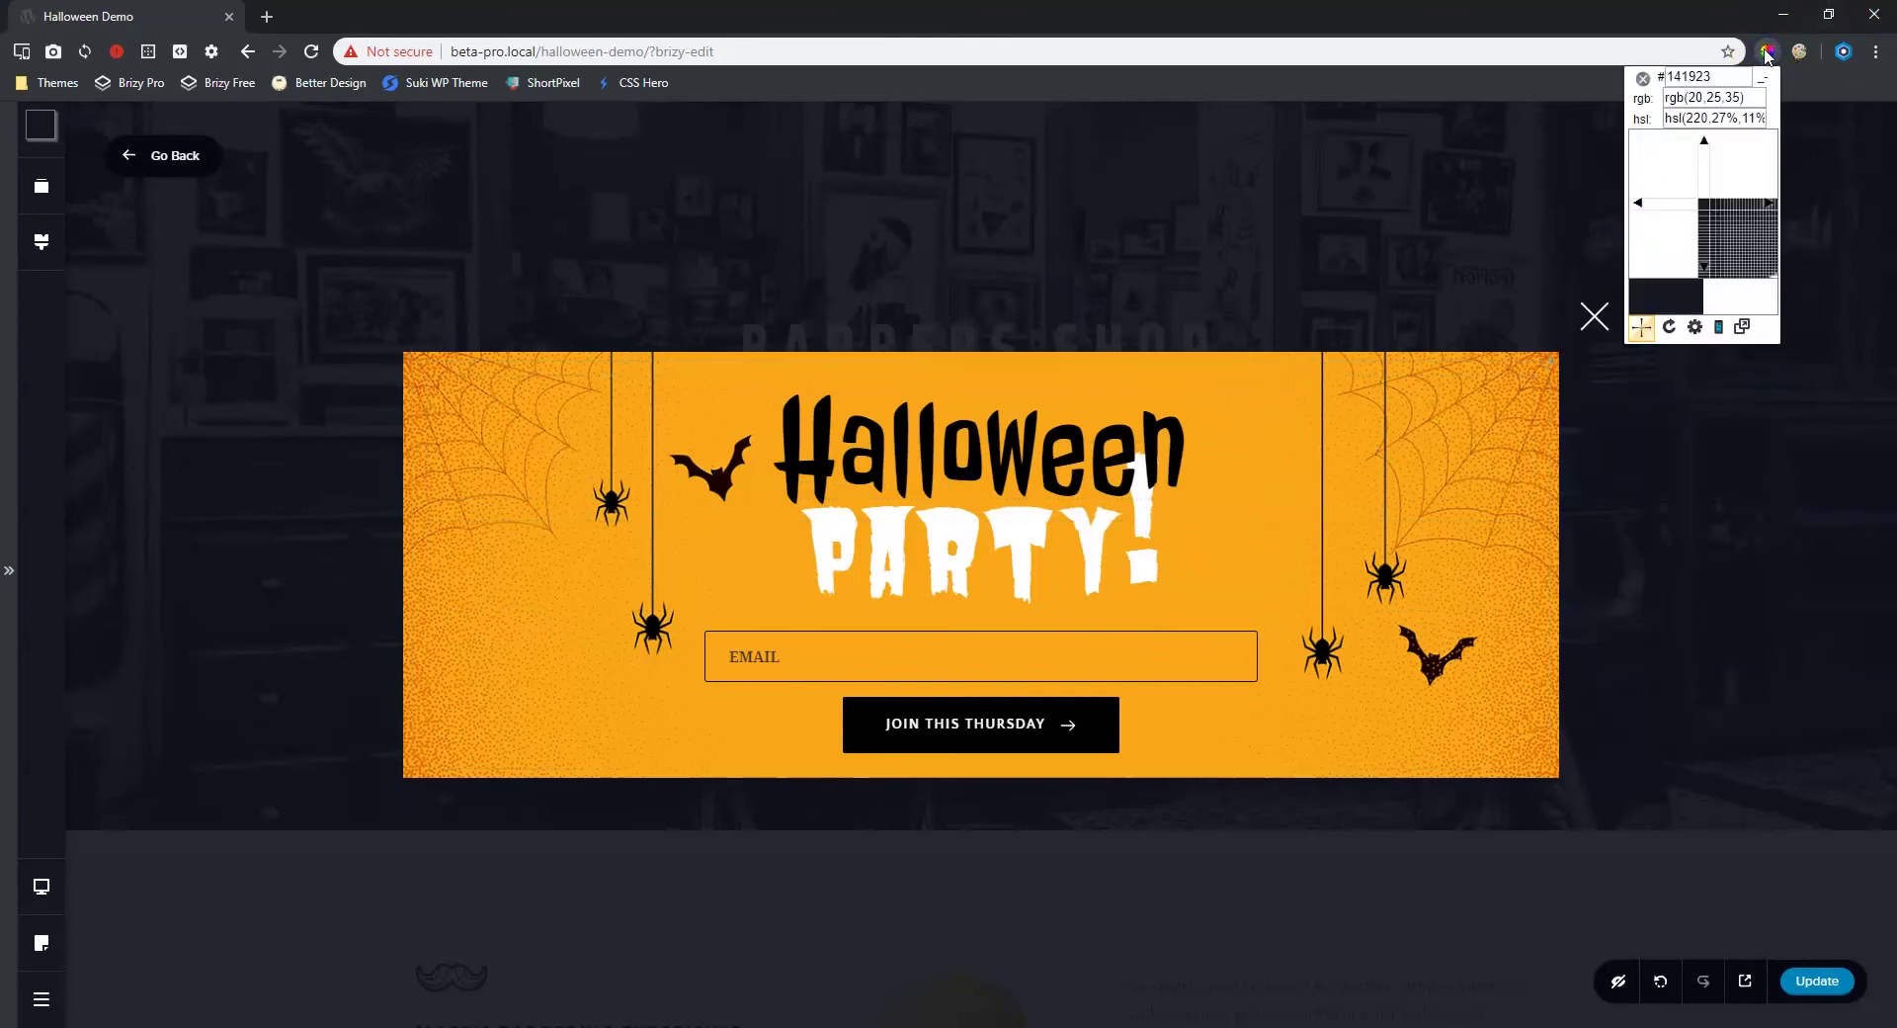
left_click(1244, 535)
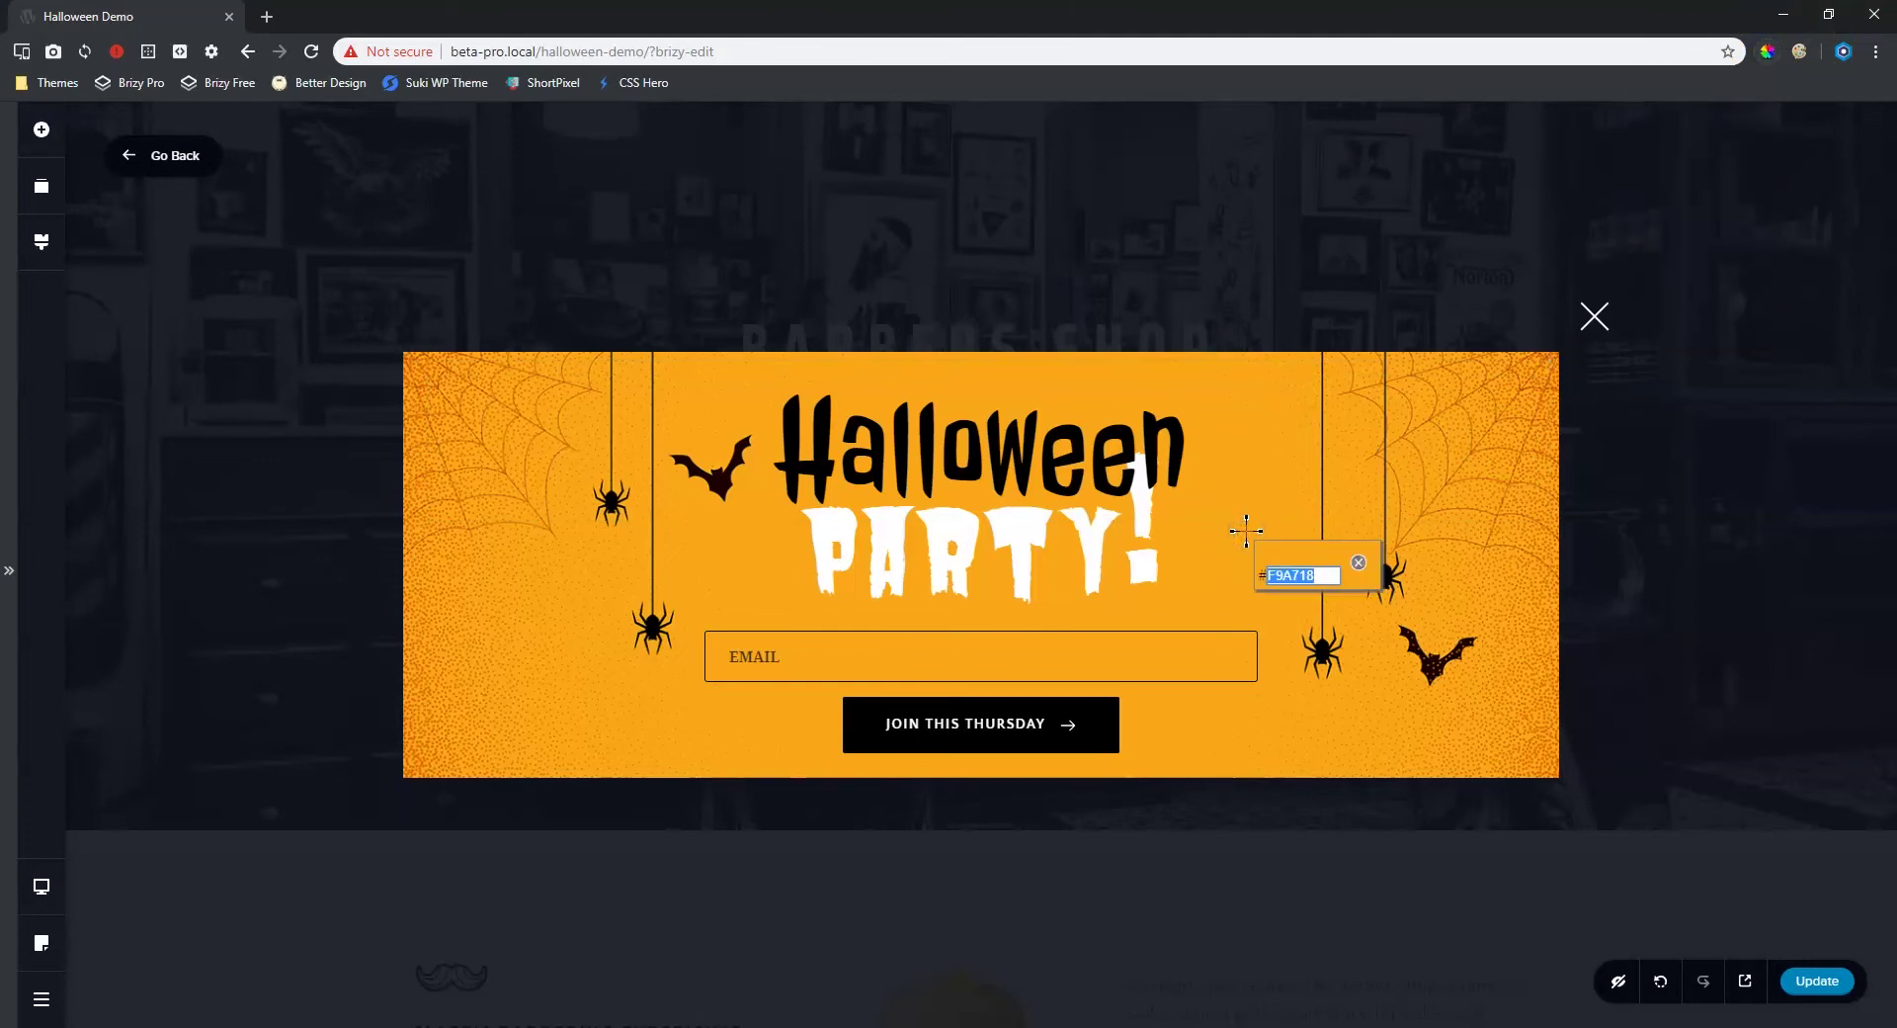
left_click(1359, 562)
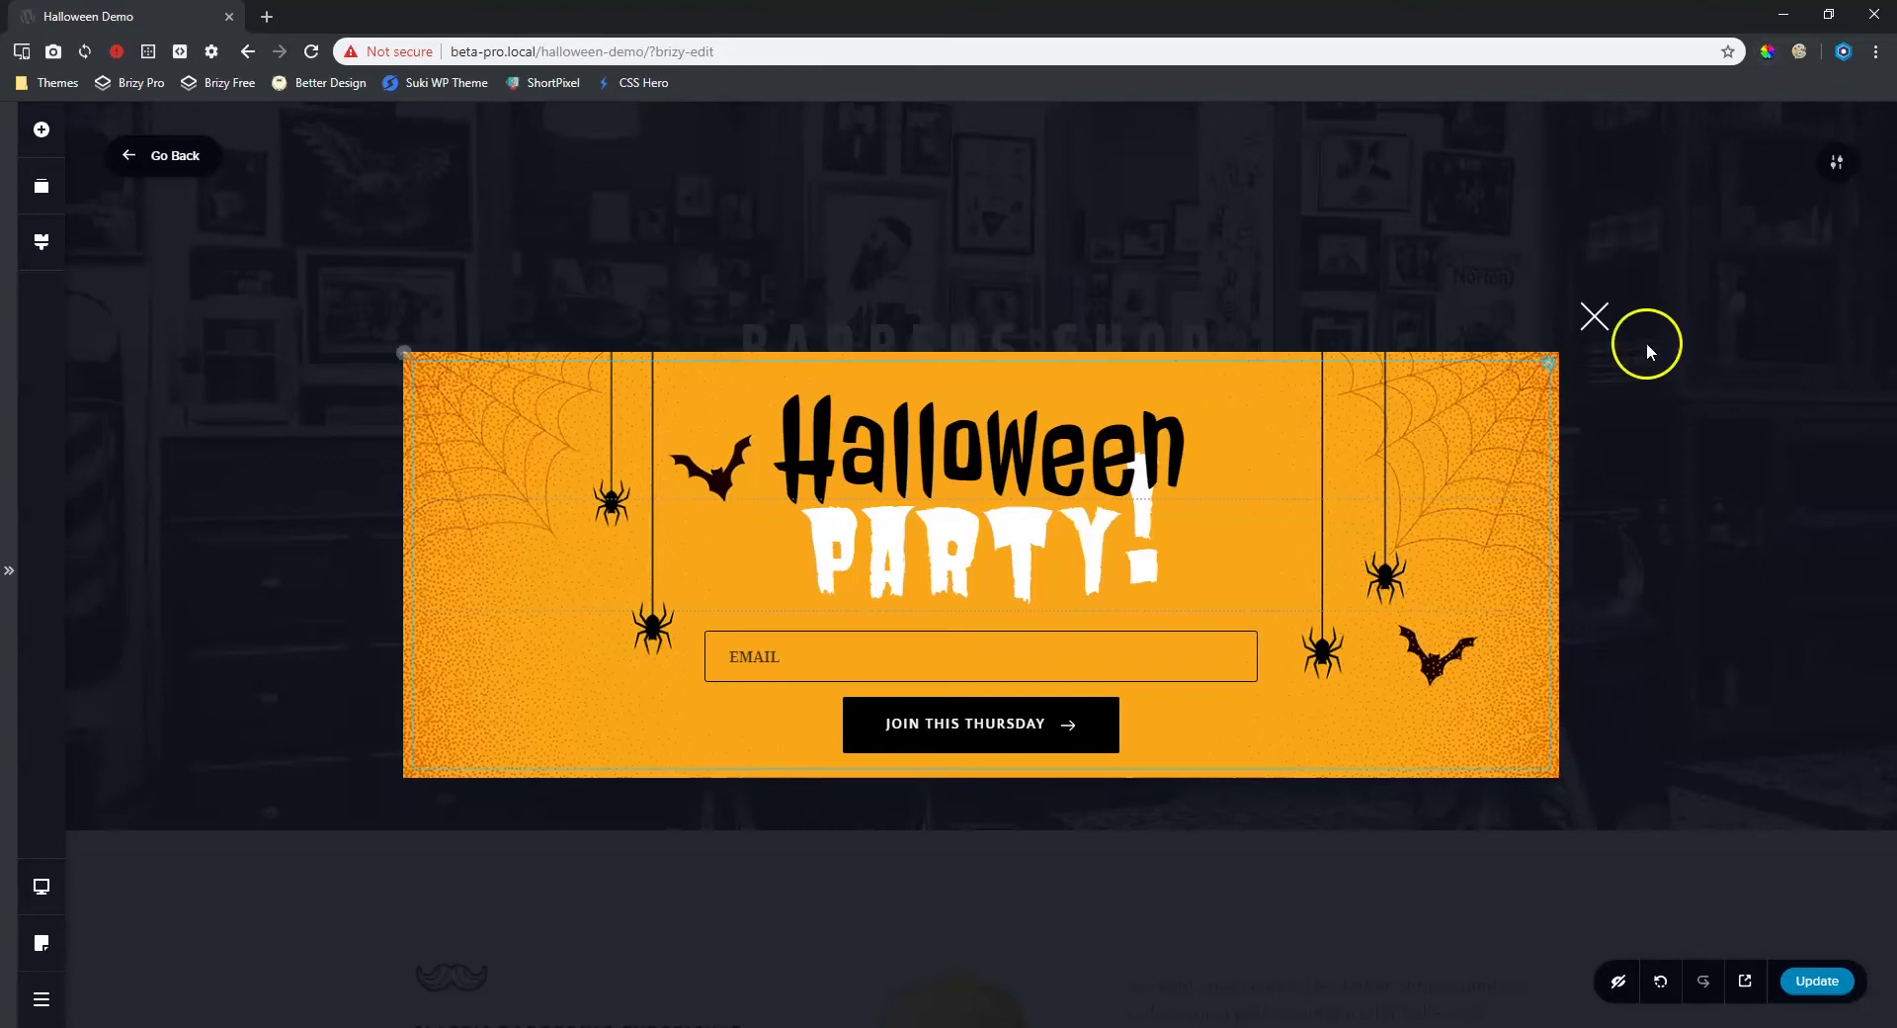
- Set the close icon's colour to the orange #F9A718
left_click(1595, 329)
left_click(1574, 266)
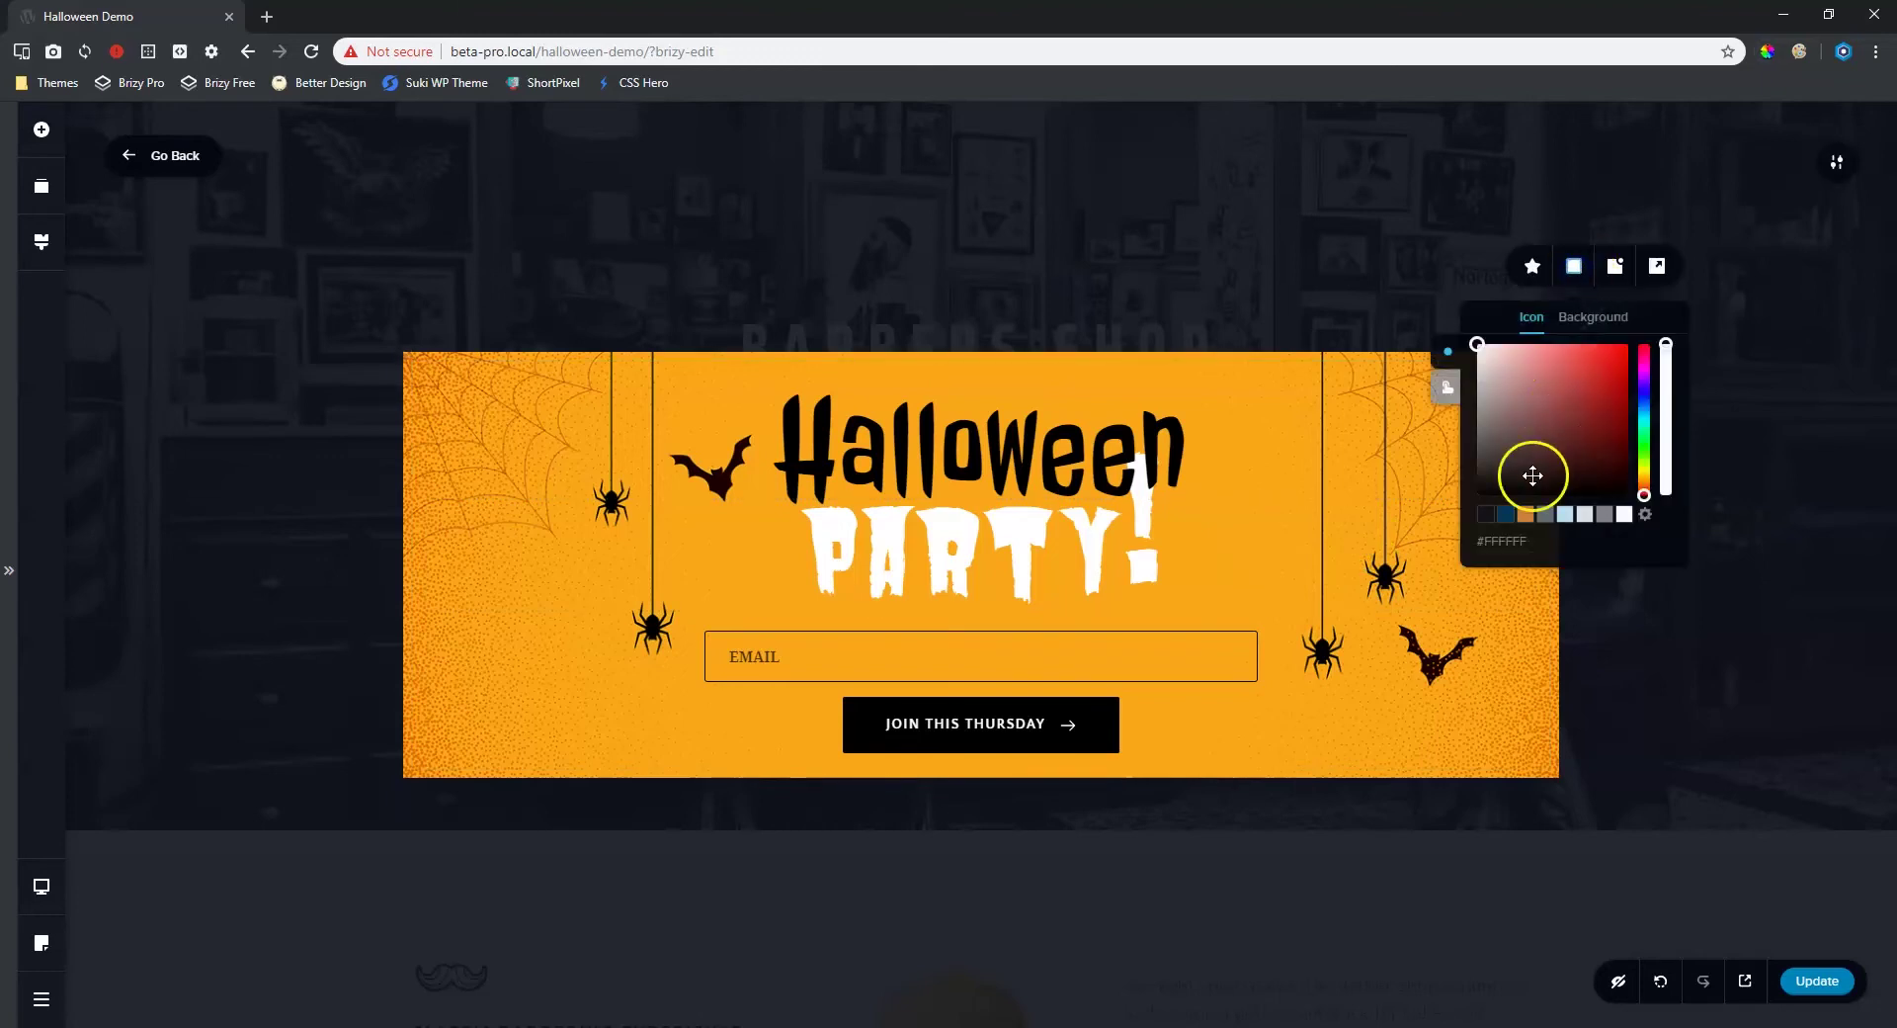
left_click(1511, 541)
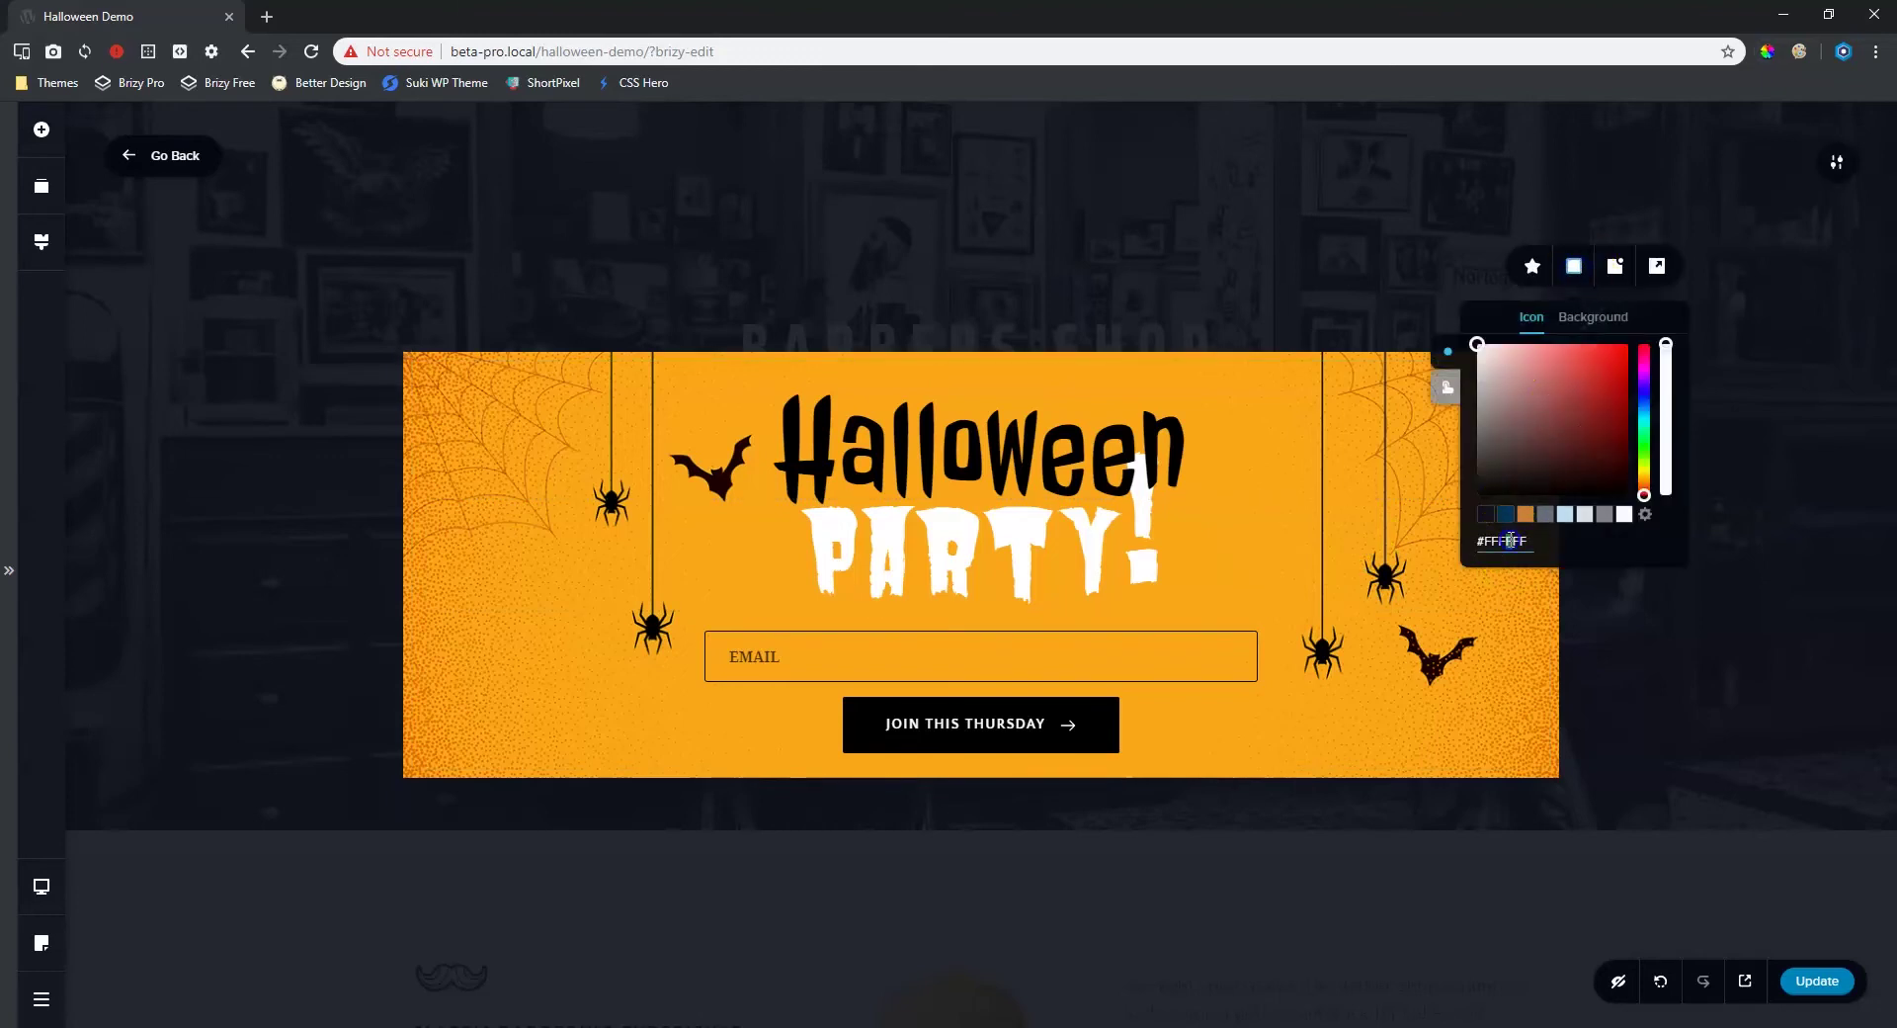
type("#F9A718")
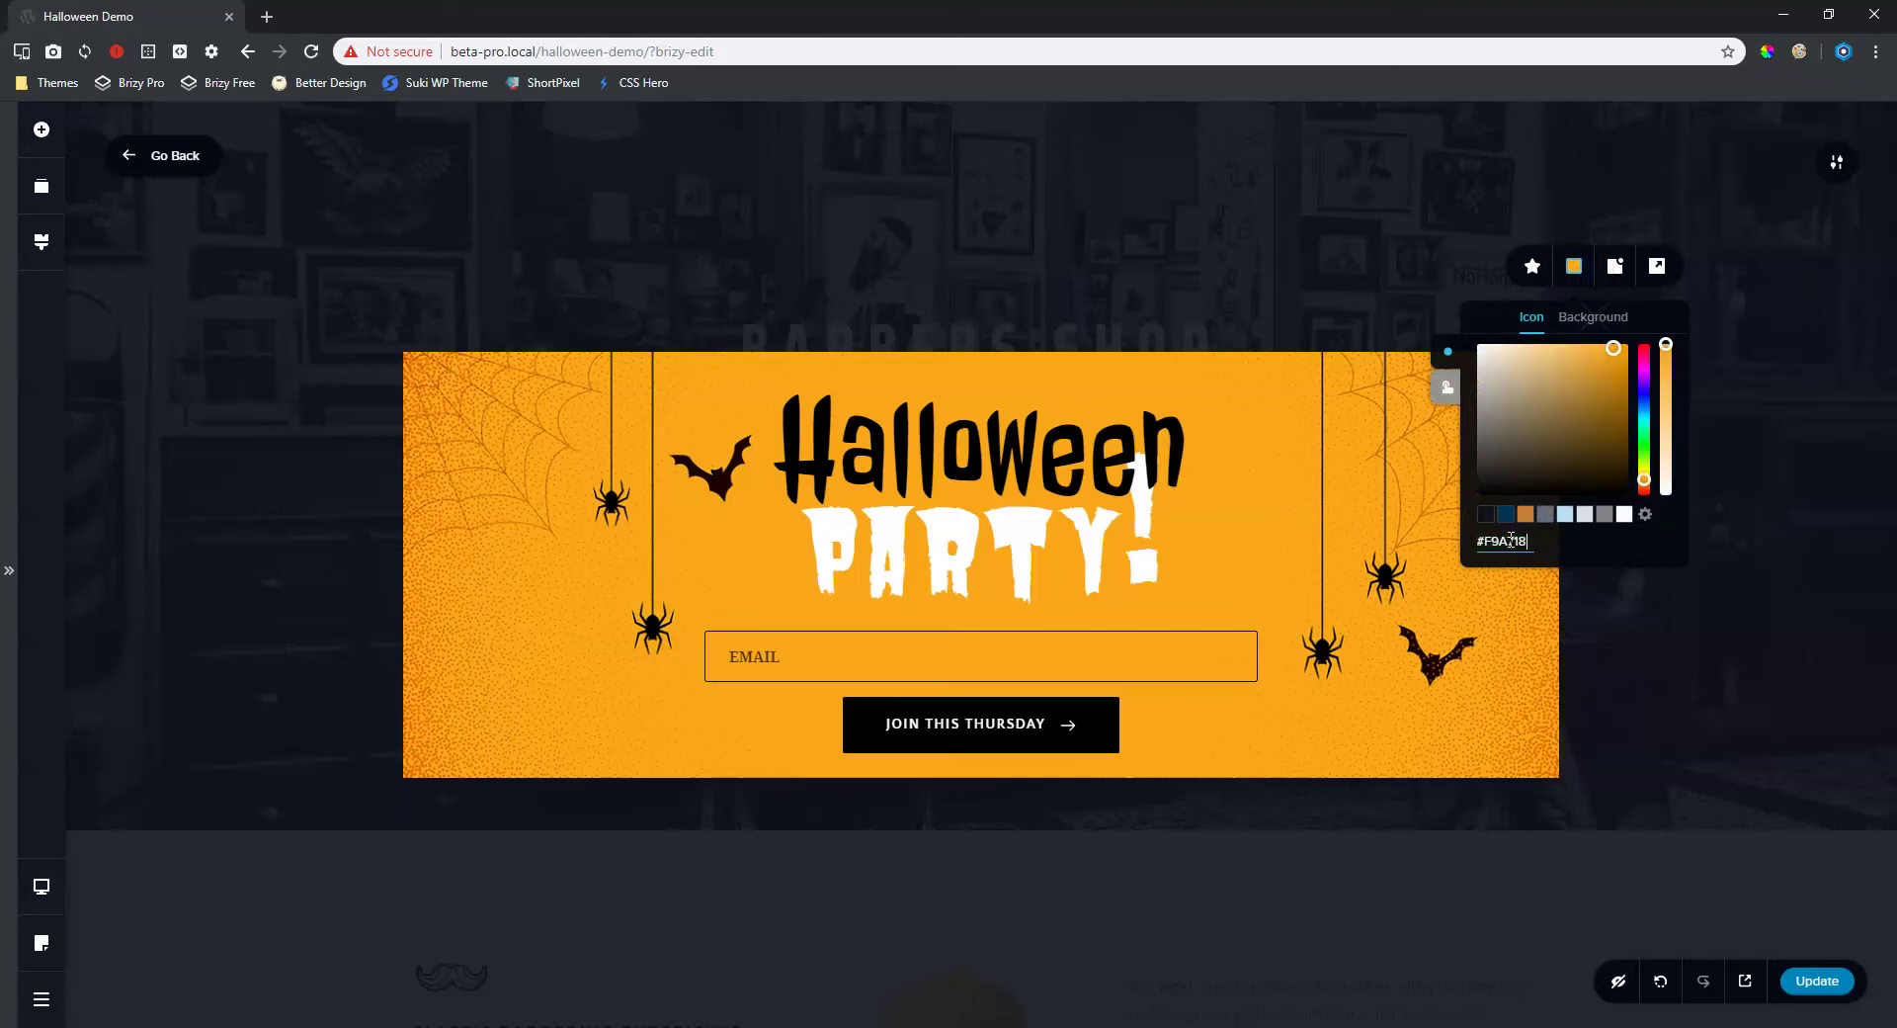
left_click(1379, 468)
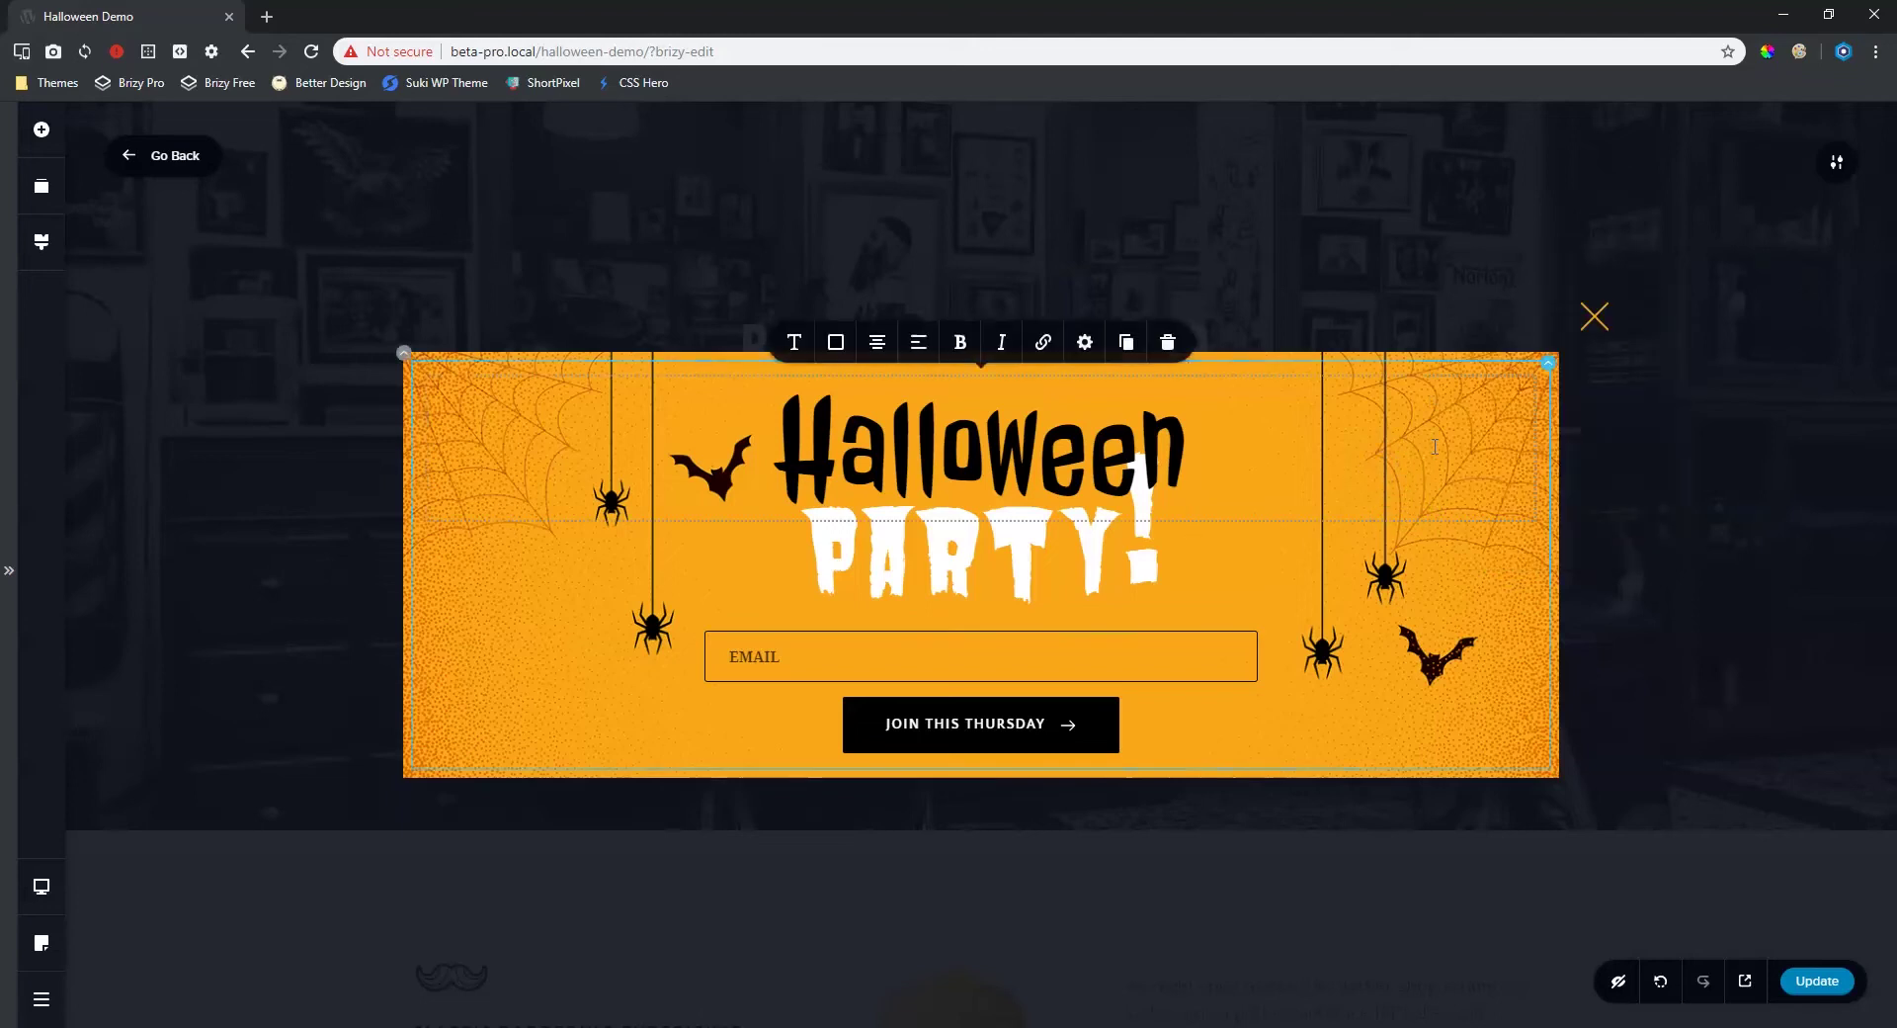
left_click(1717, 391)
- Try the close icon inside the popup and at the popup's other corners
left_click(1593, 318)
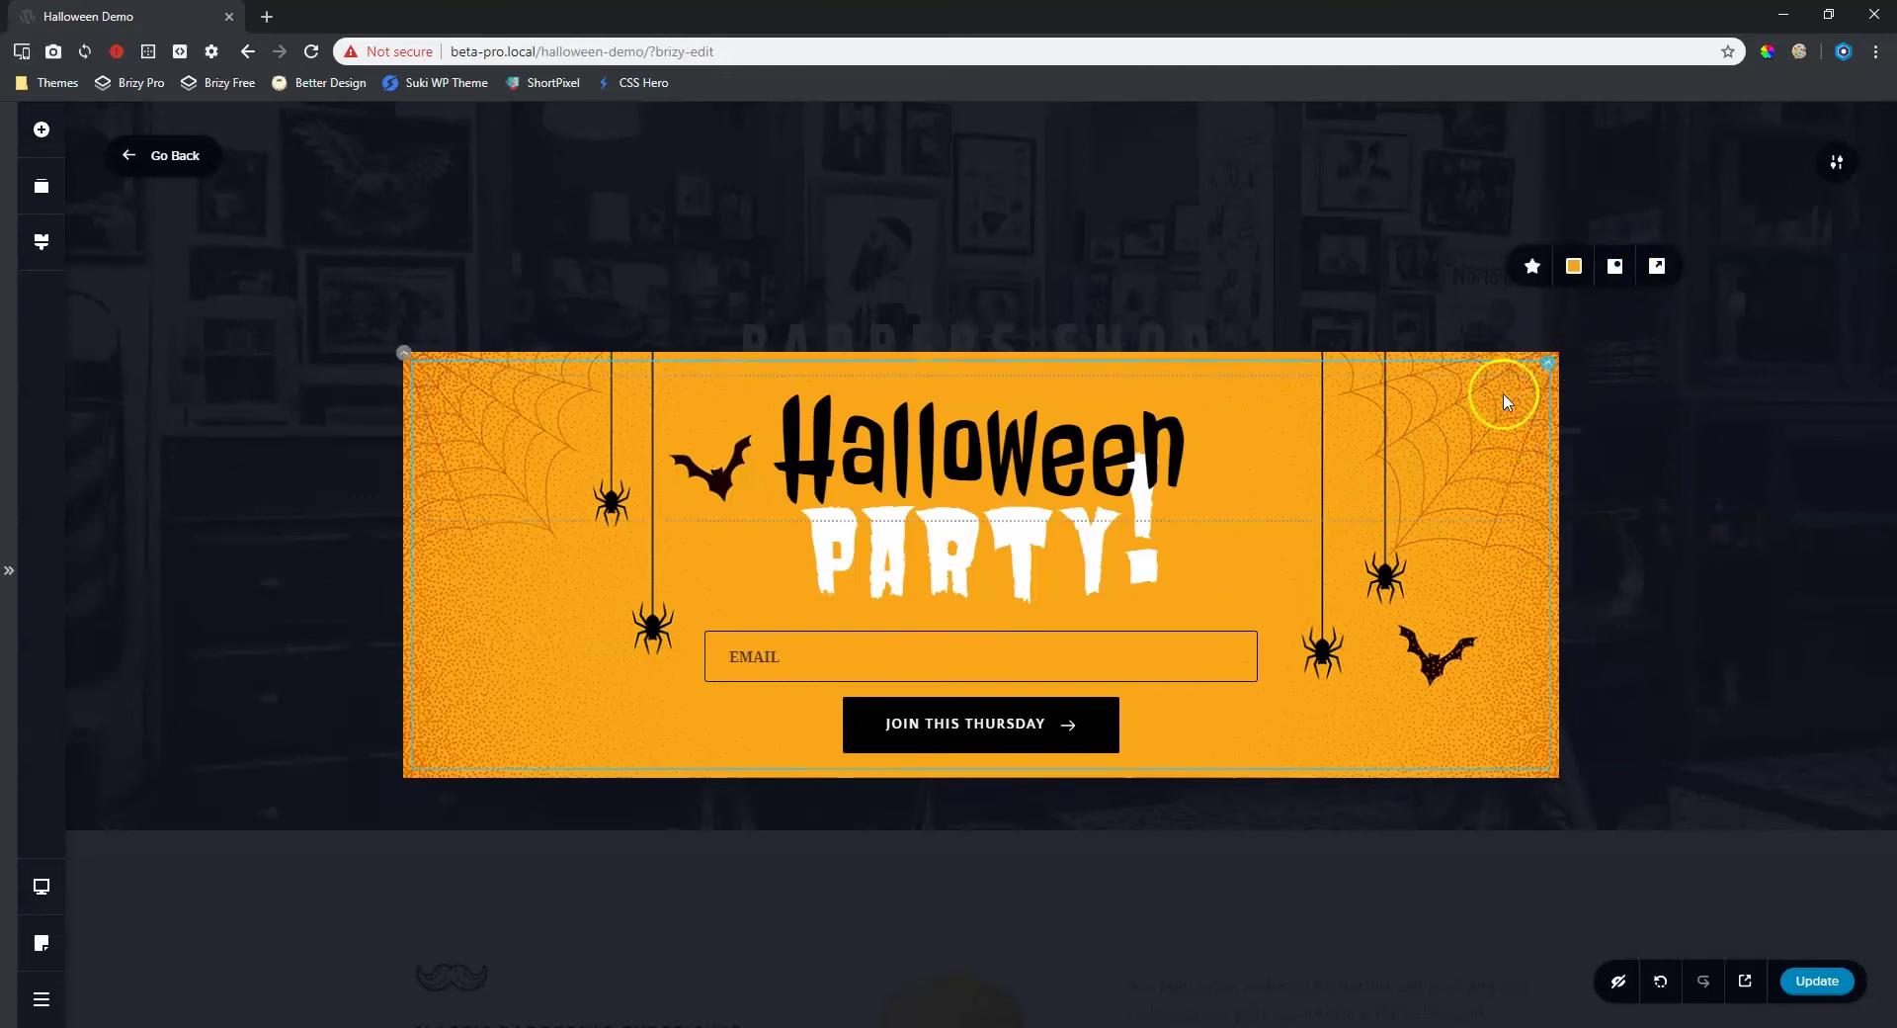
left_click(1615, 267)
left_click(1658, 267)
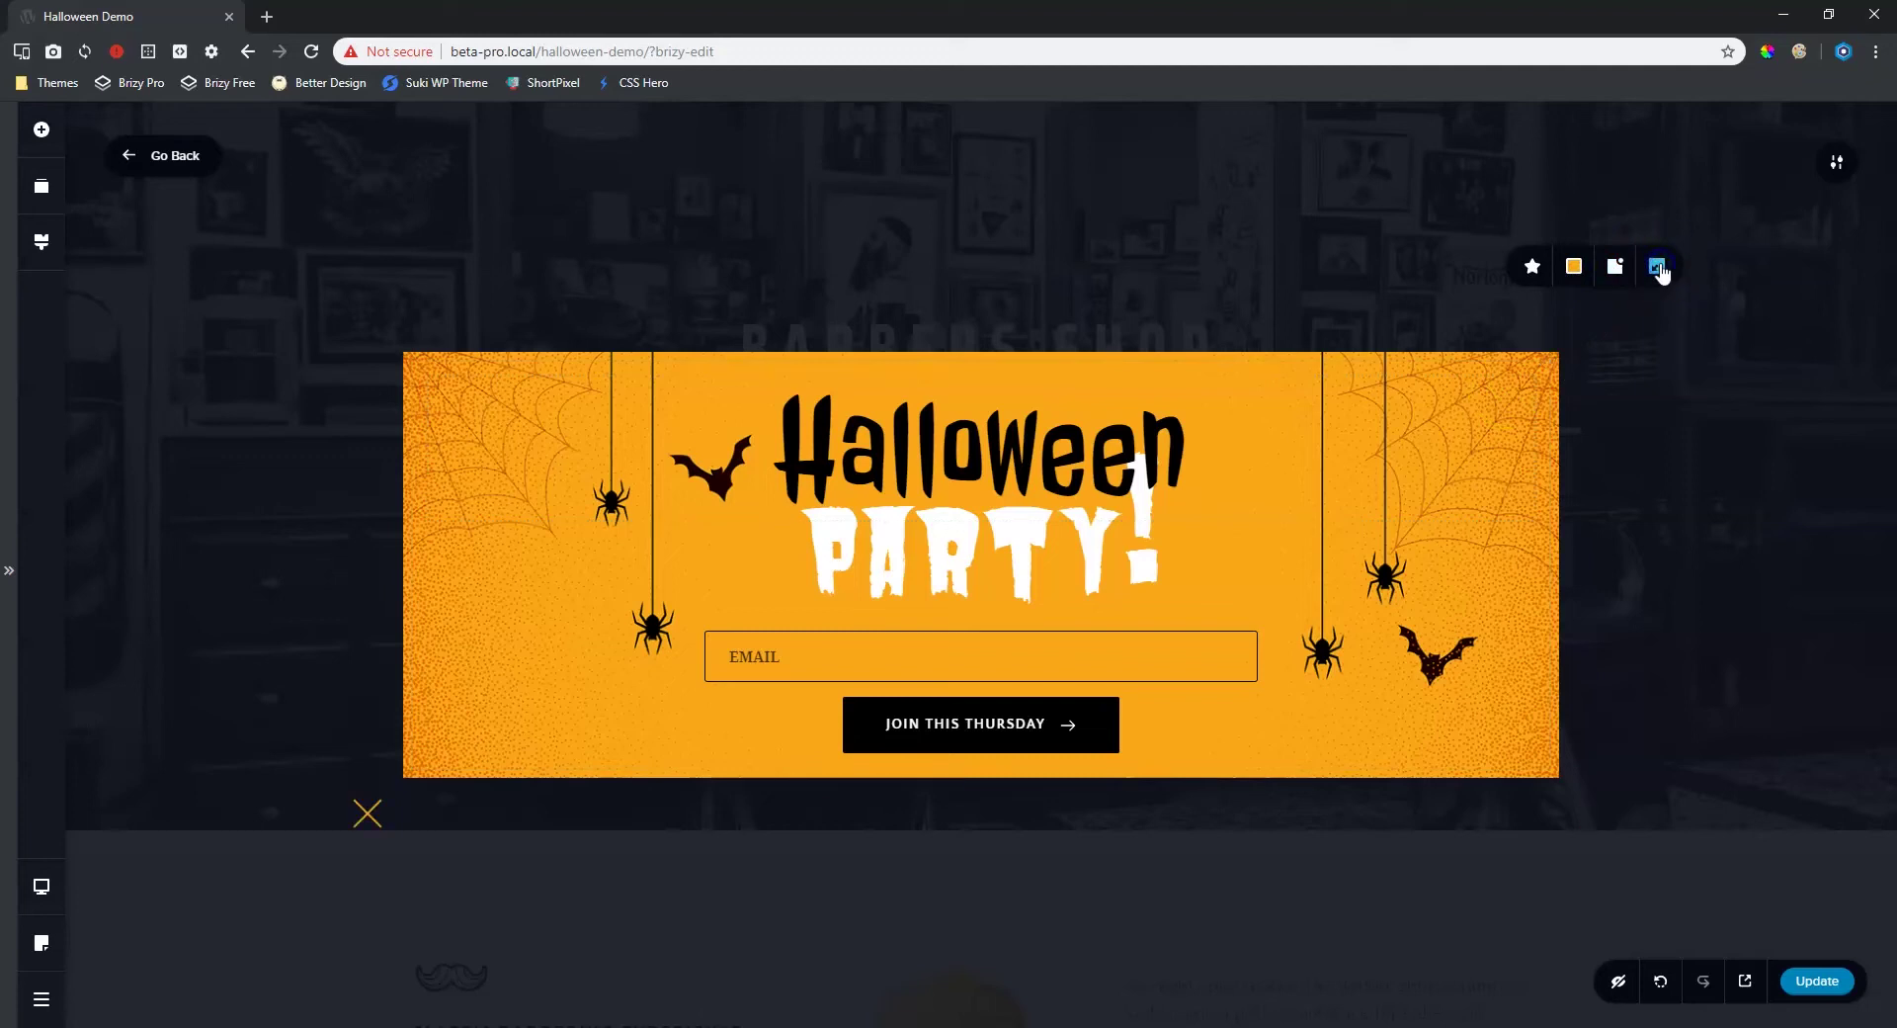
left_click(1660, 269)
- Try the popup's left and right horizontal alignments, ending back at centre
left_click(1835, 163)
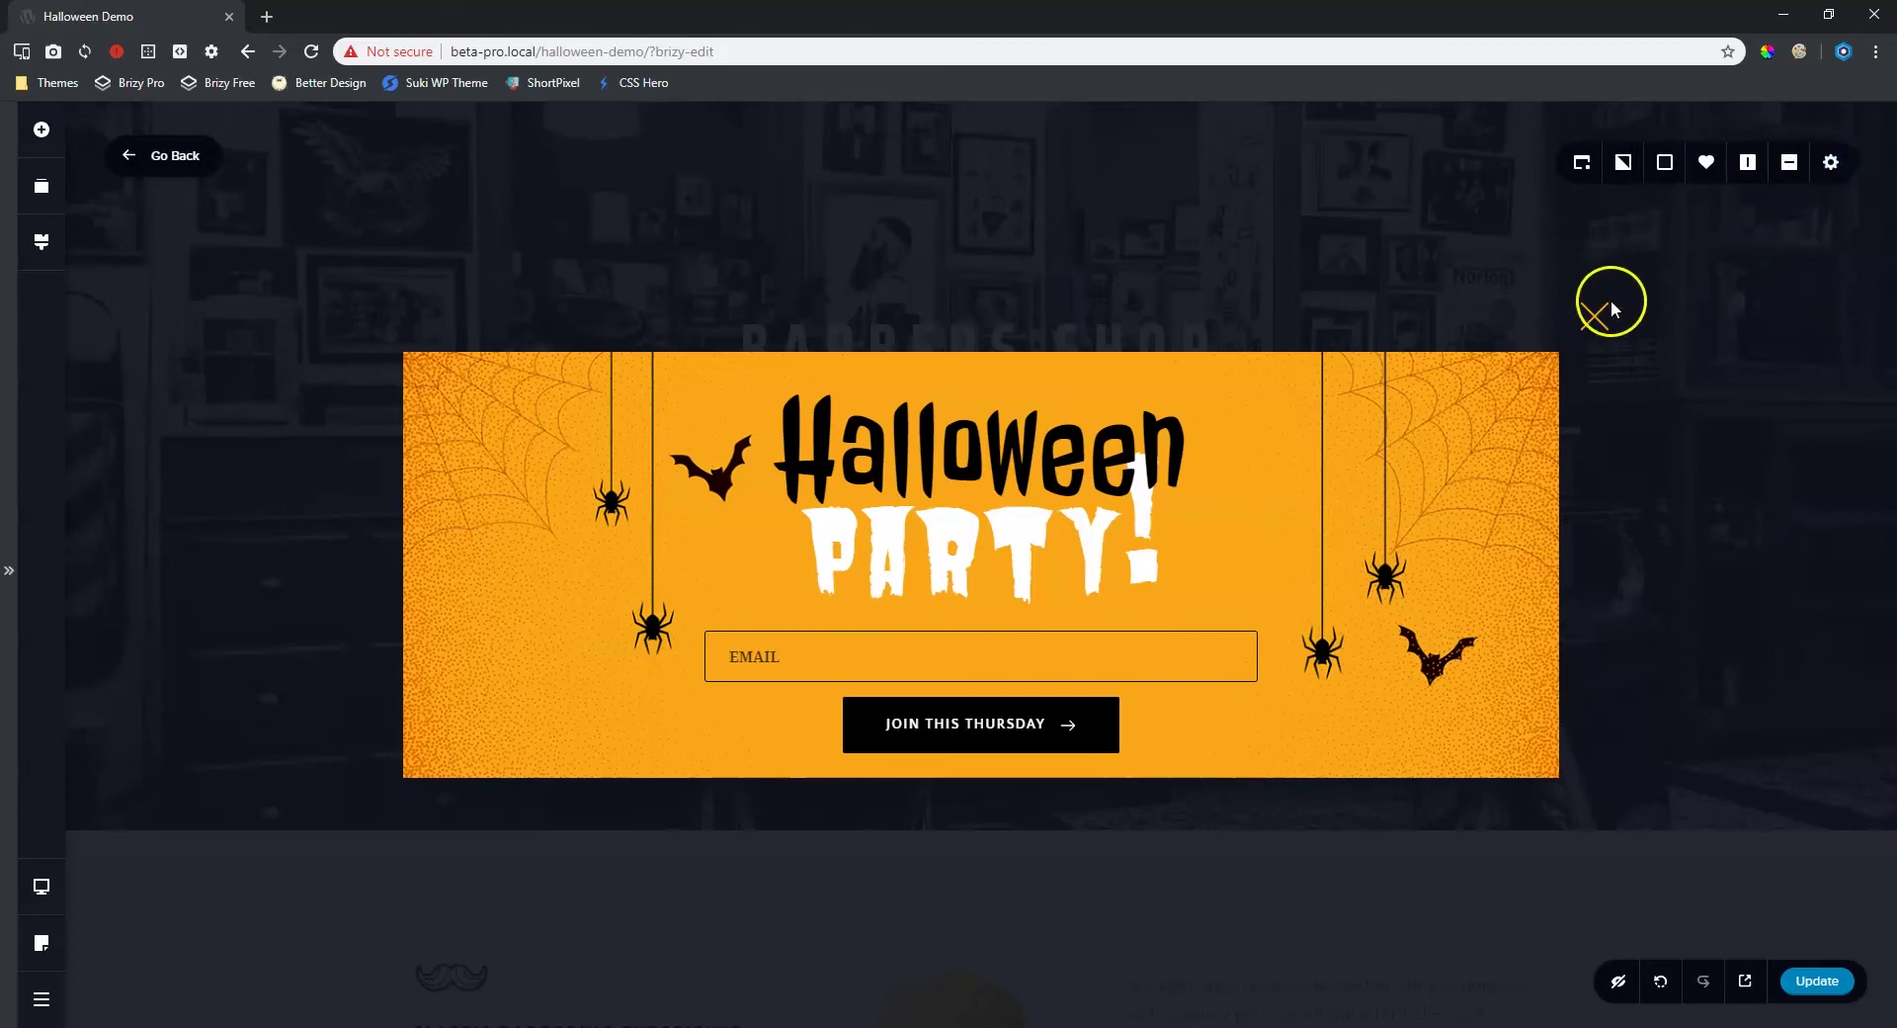
left_click(1698, 294)
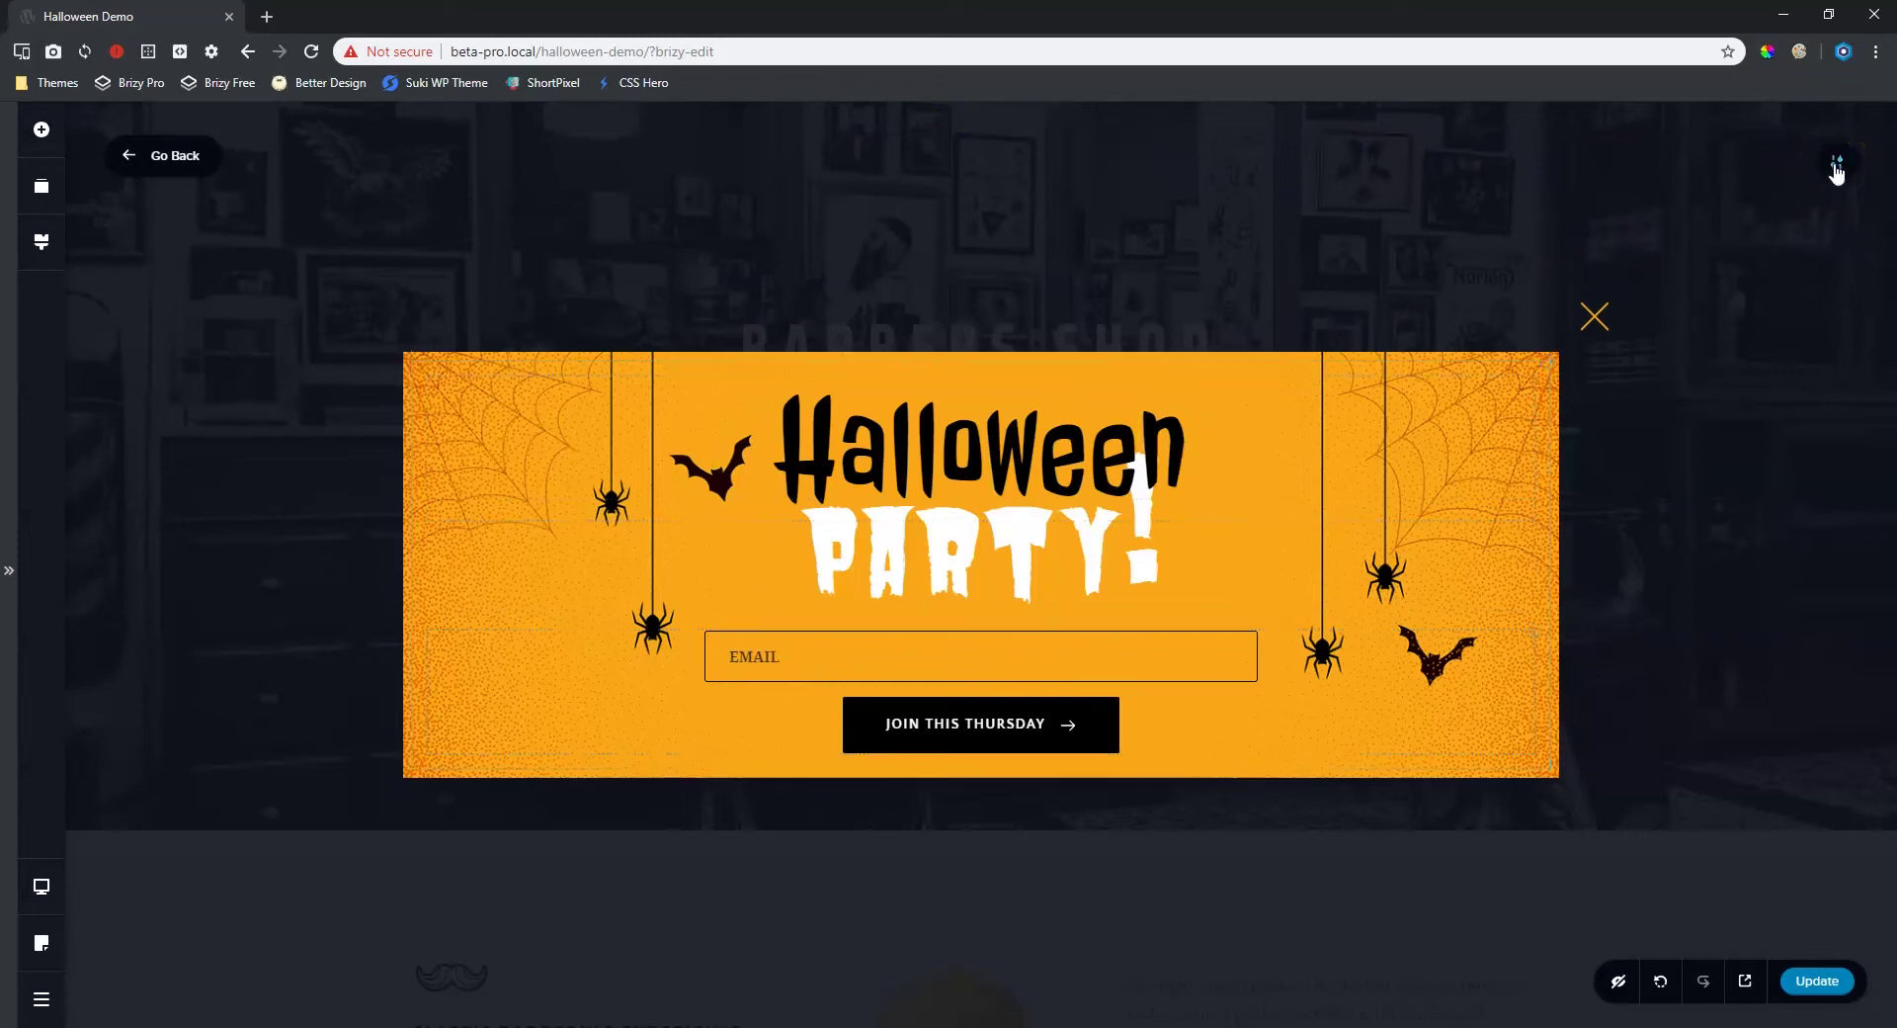
left_click(1751, 166)
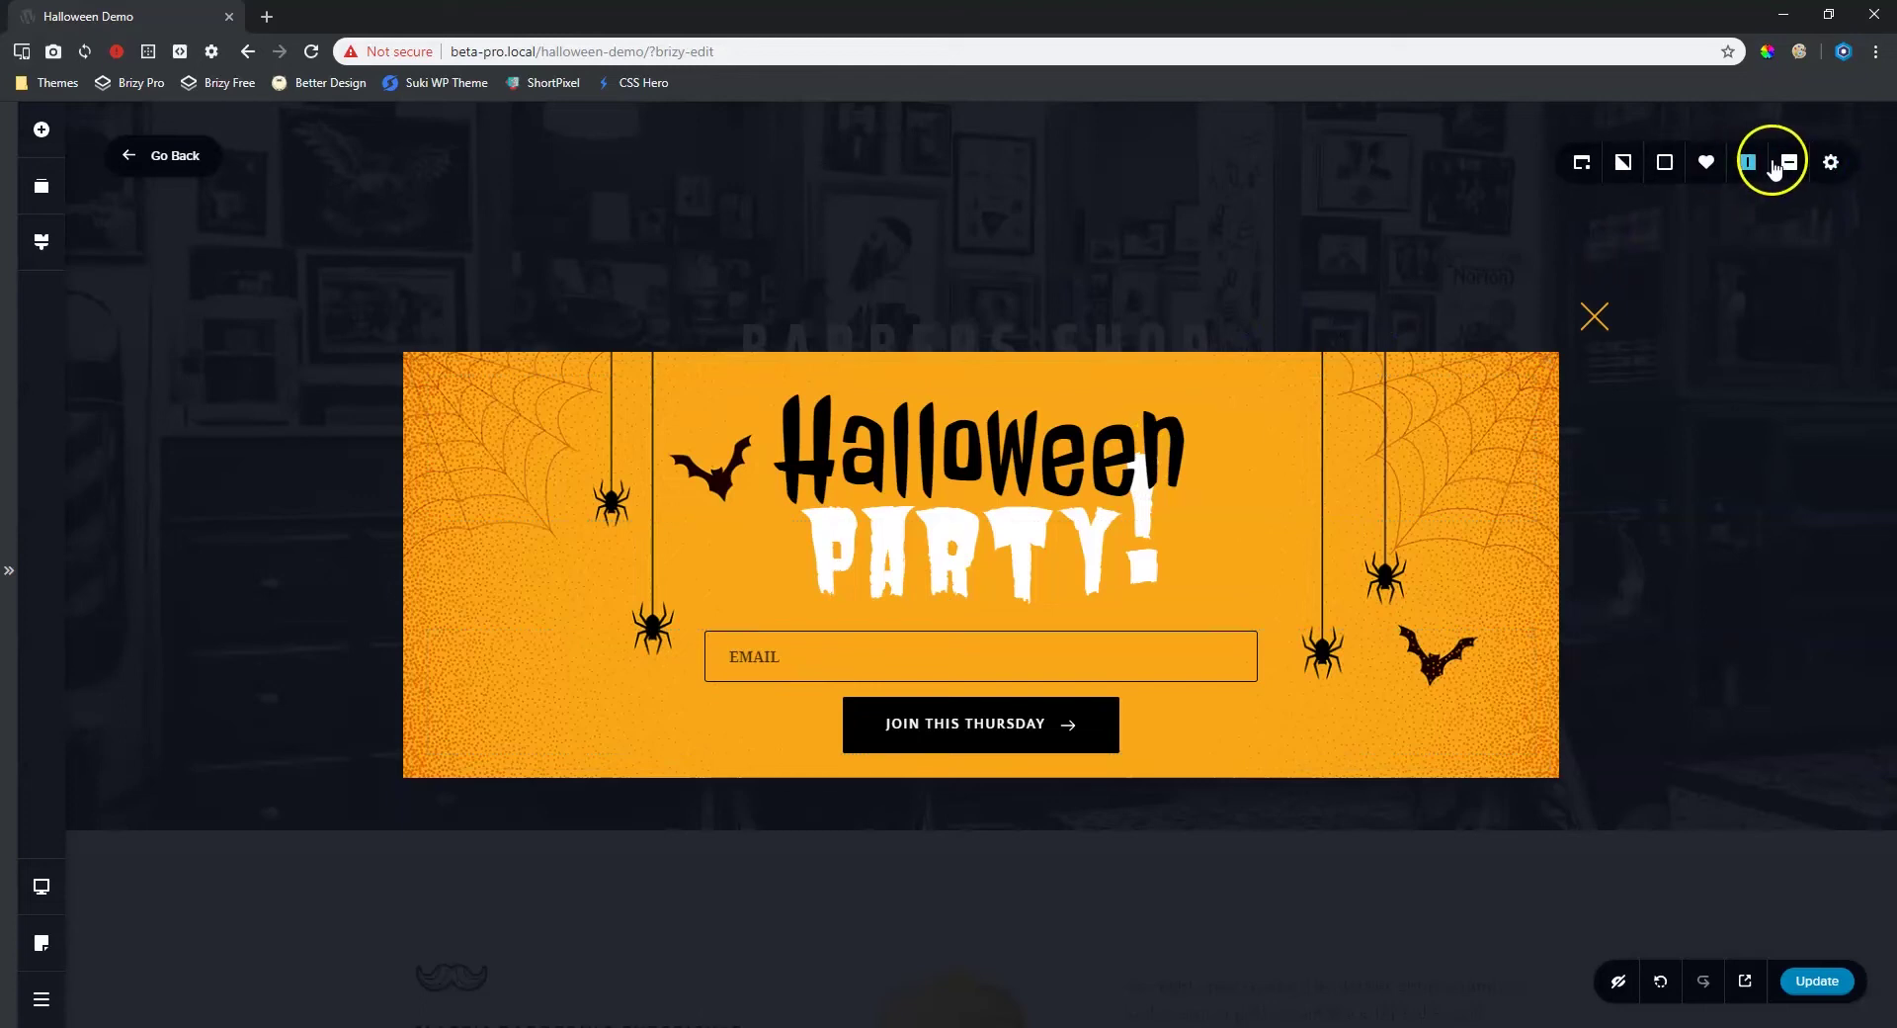
left_click(1785, 174)
left_click(1750, 168)
left_click(1749, 164)
left_click(1750, 166)
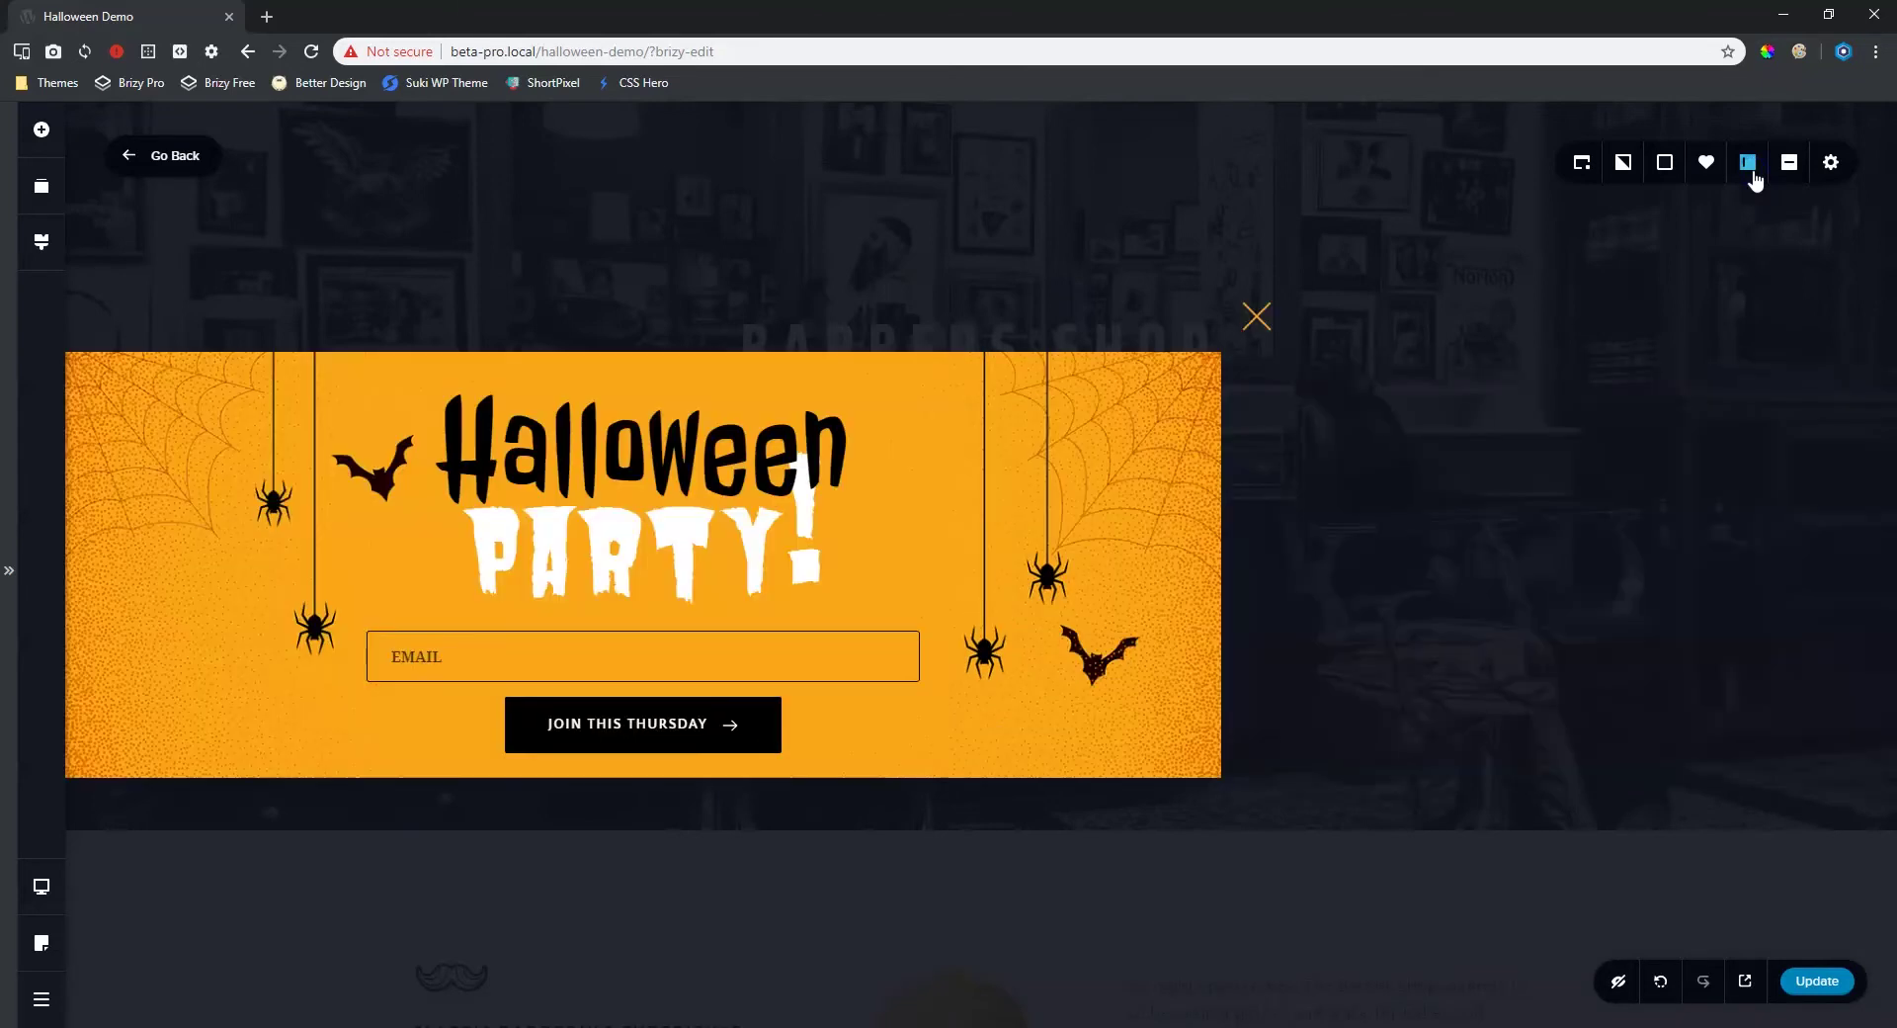
left_click(1750, 166)
left_click(1749, 164)
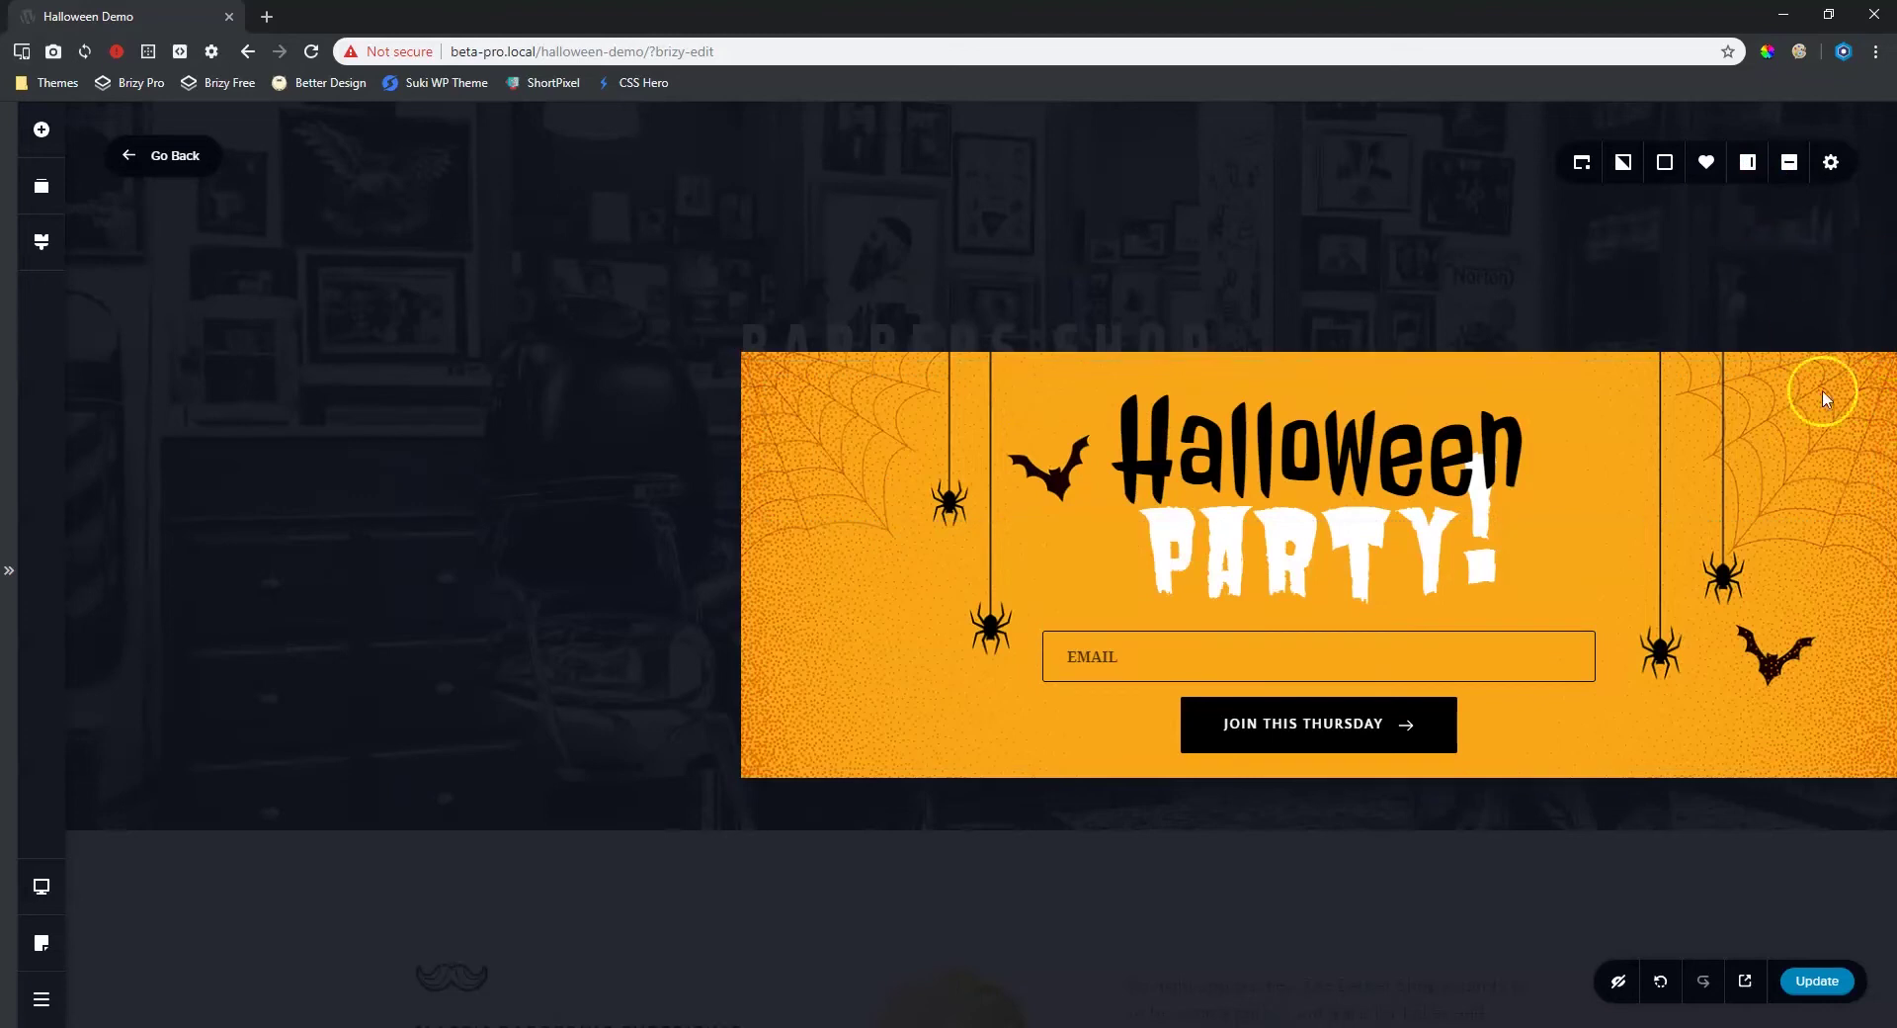
left_click(1748, 162)
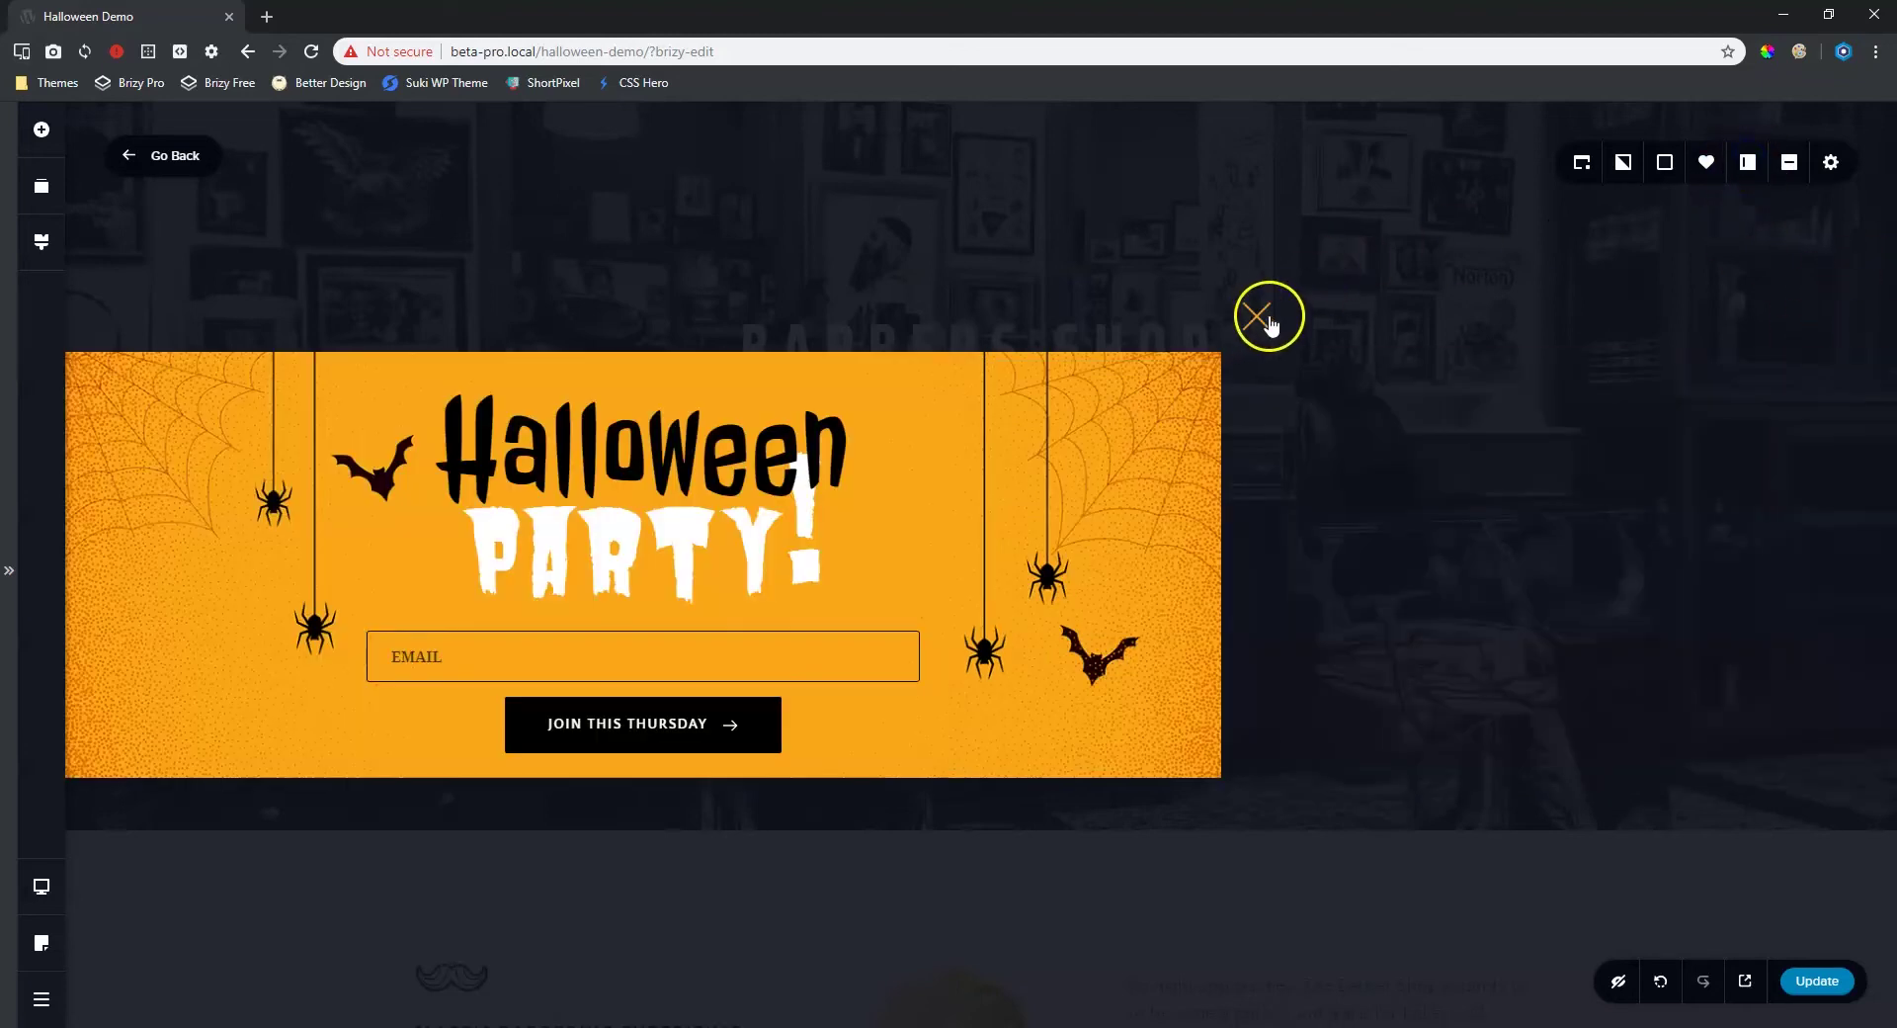
left_click(1745, 164)
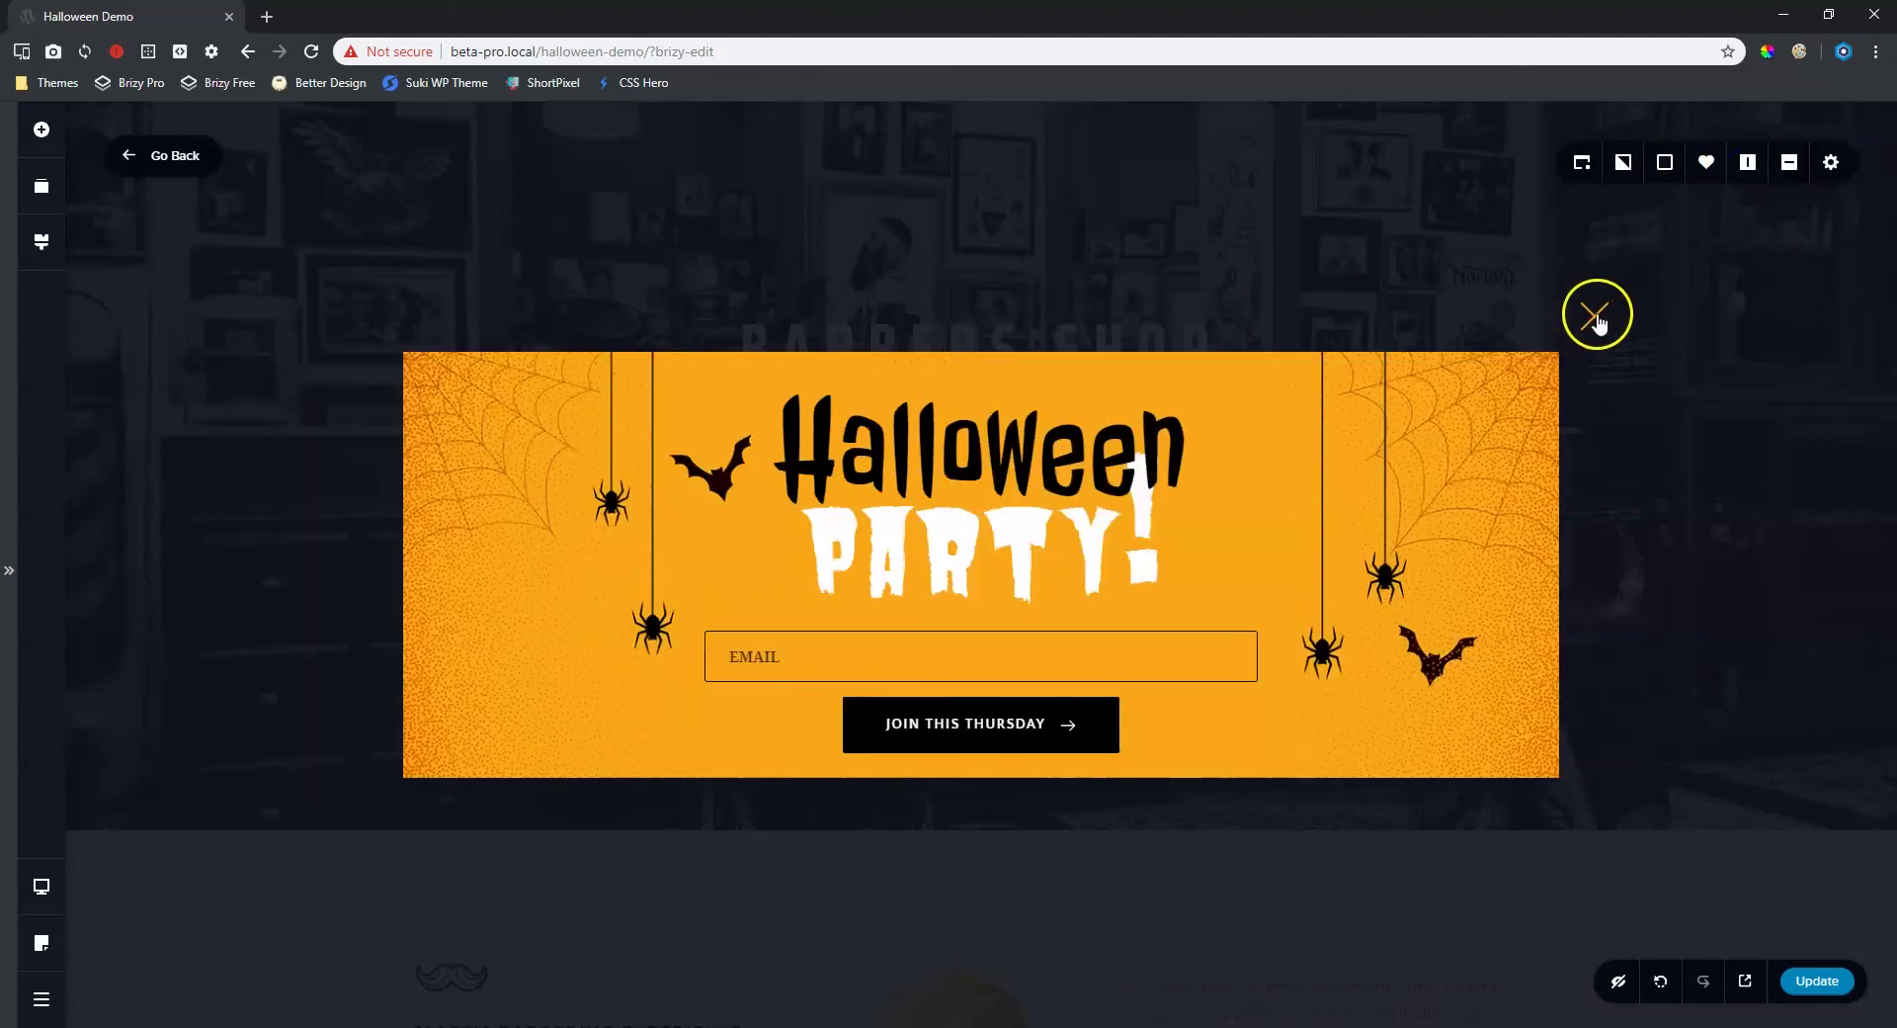
- Move the close icon to the popup's upper-left corner
left_click(1597, 319)
left_click(1658, 267)
left_click(1658, 267)
left_click(1658, 267)
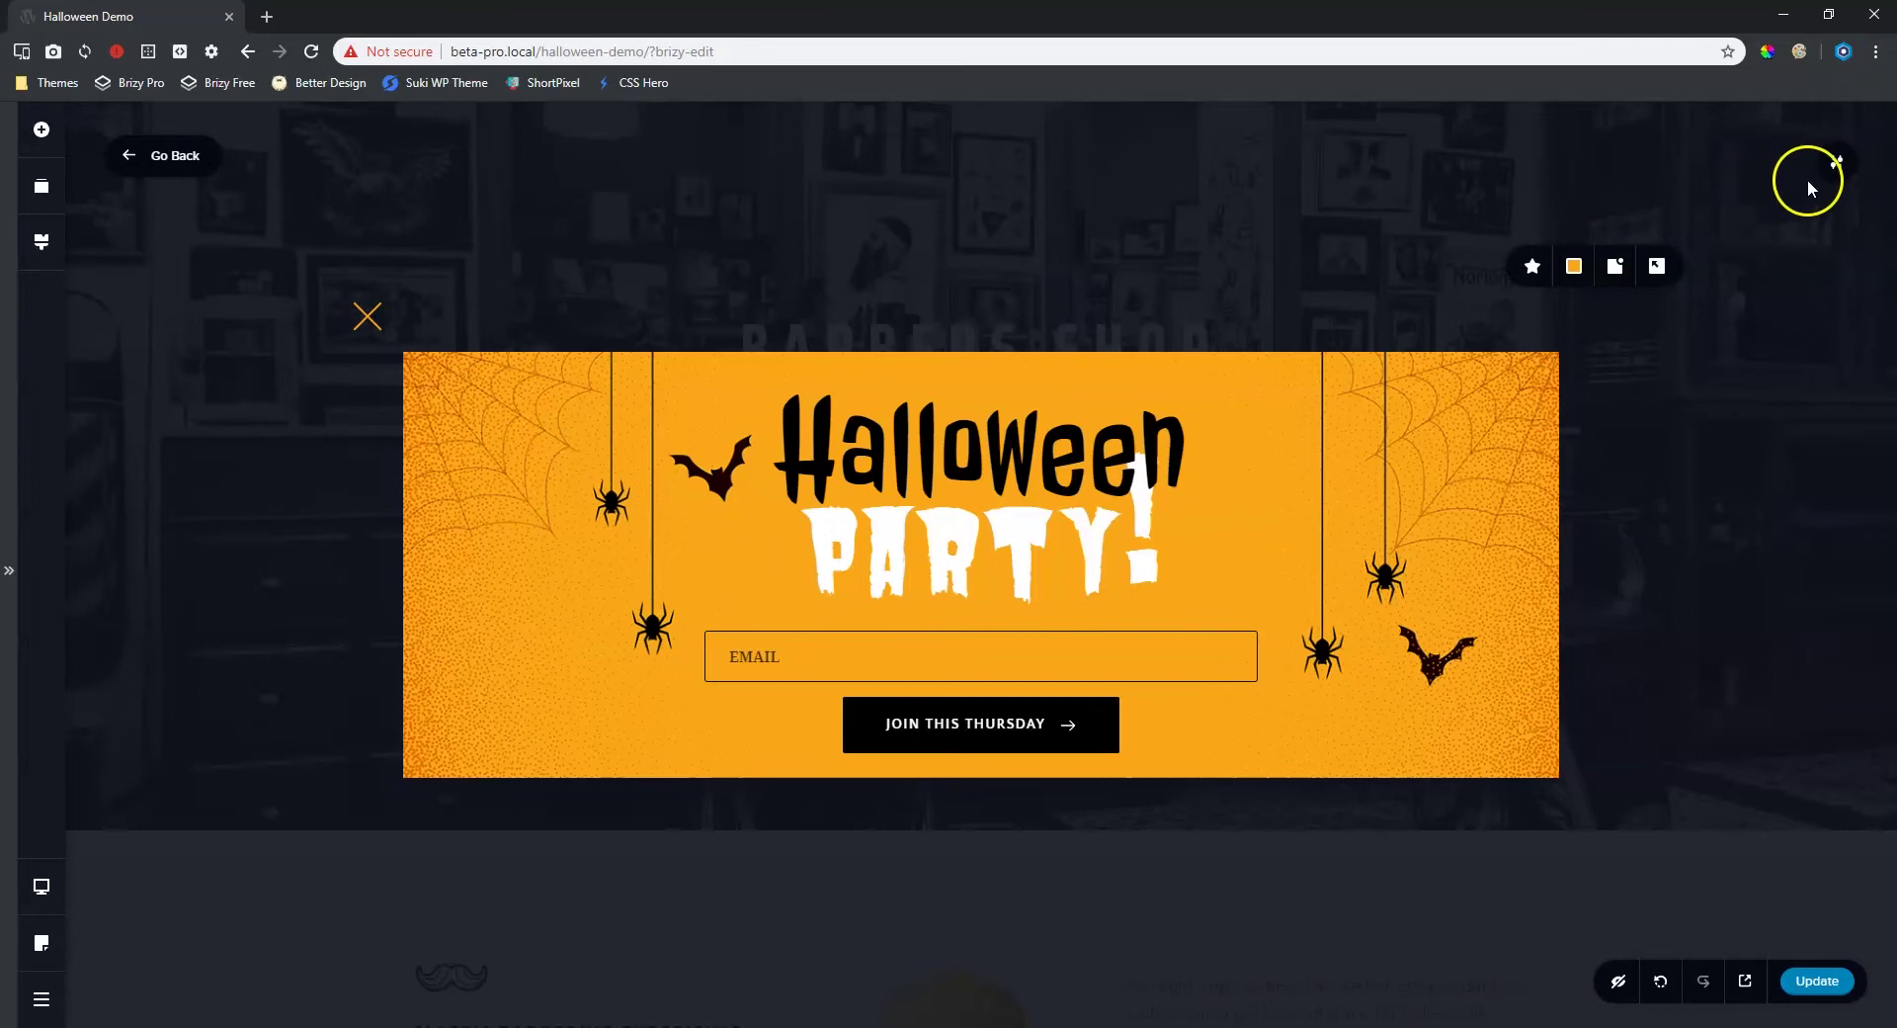
- Try the other horizontal alignments of the popup with the close icon on its left, ending back at centre
left_click(1838, 163)
left_click(1749, 166)
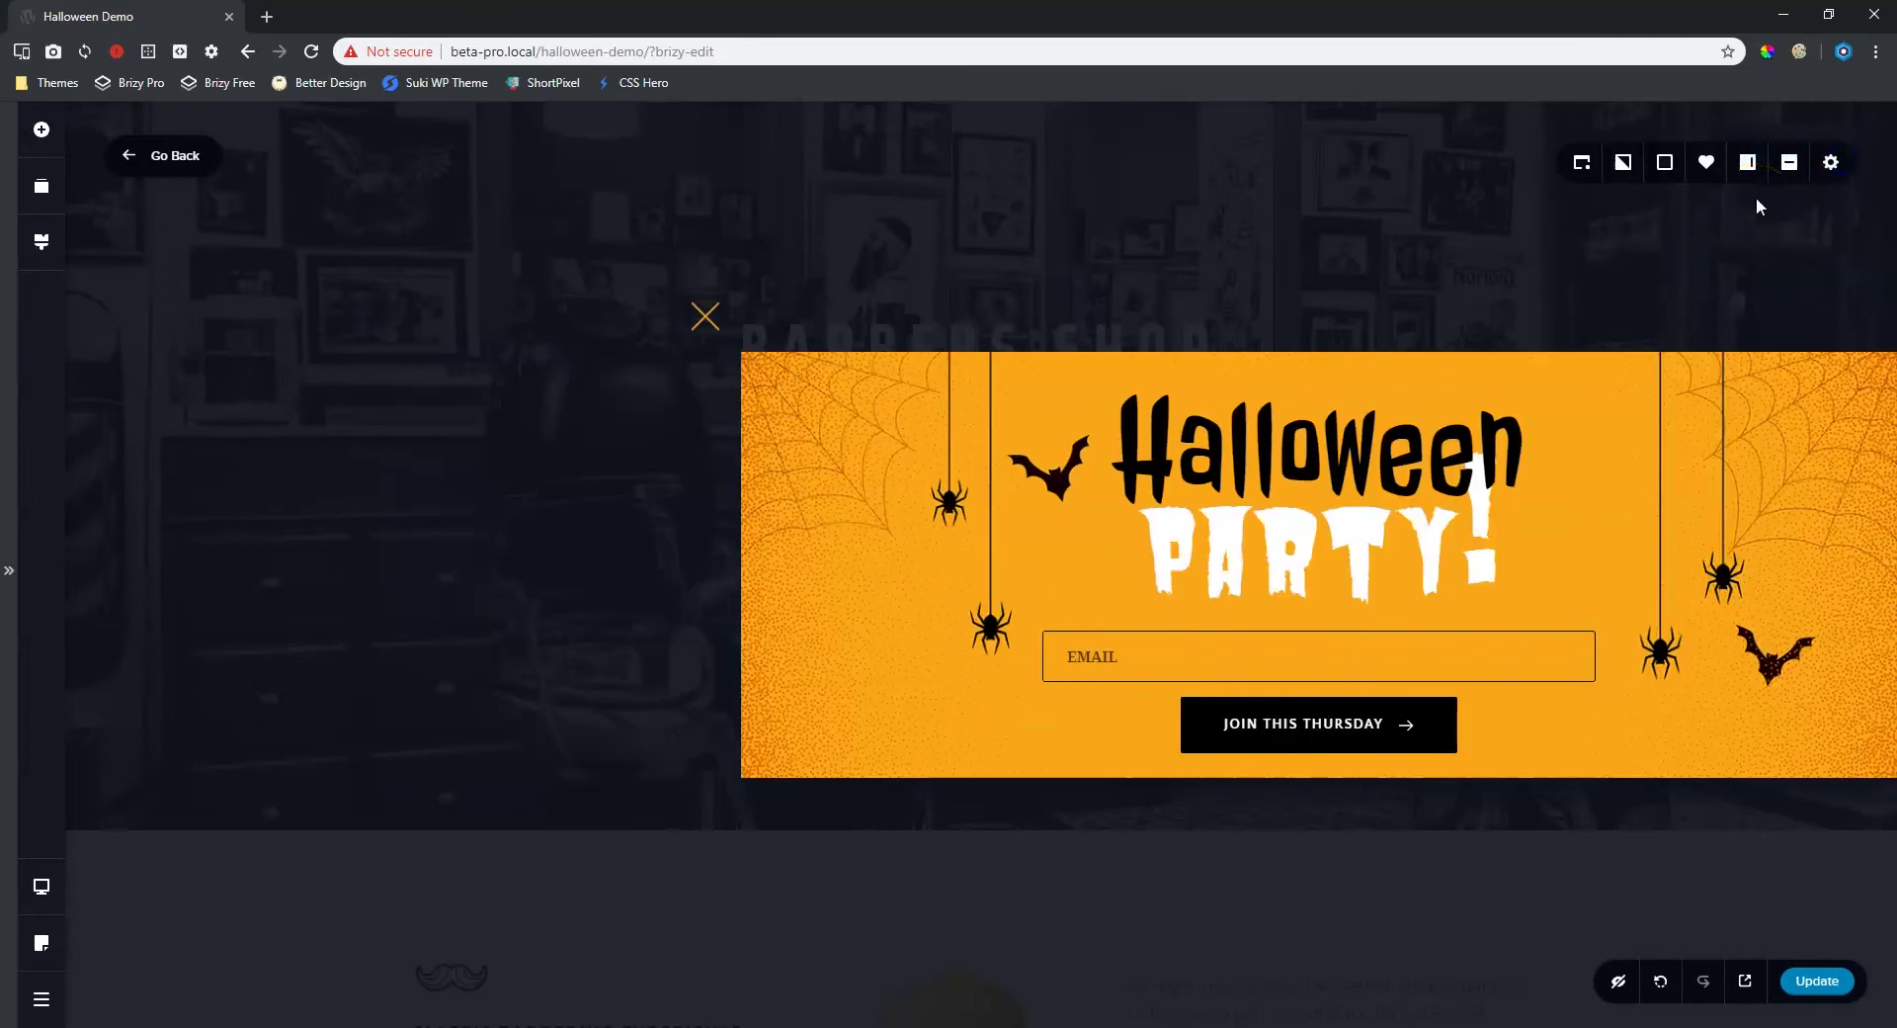
left_click(1747, 166)
left_click(1747, 166)
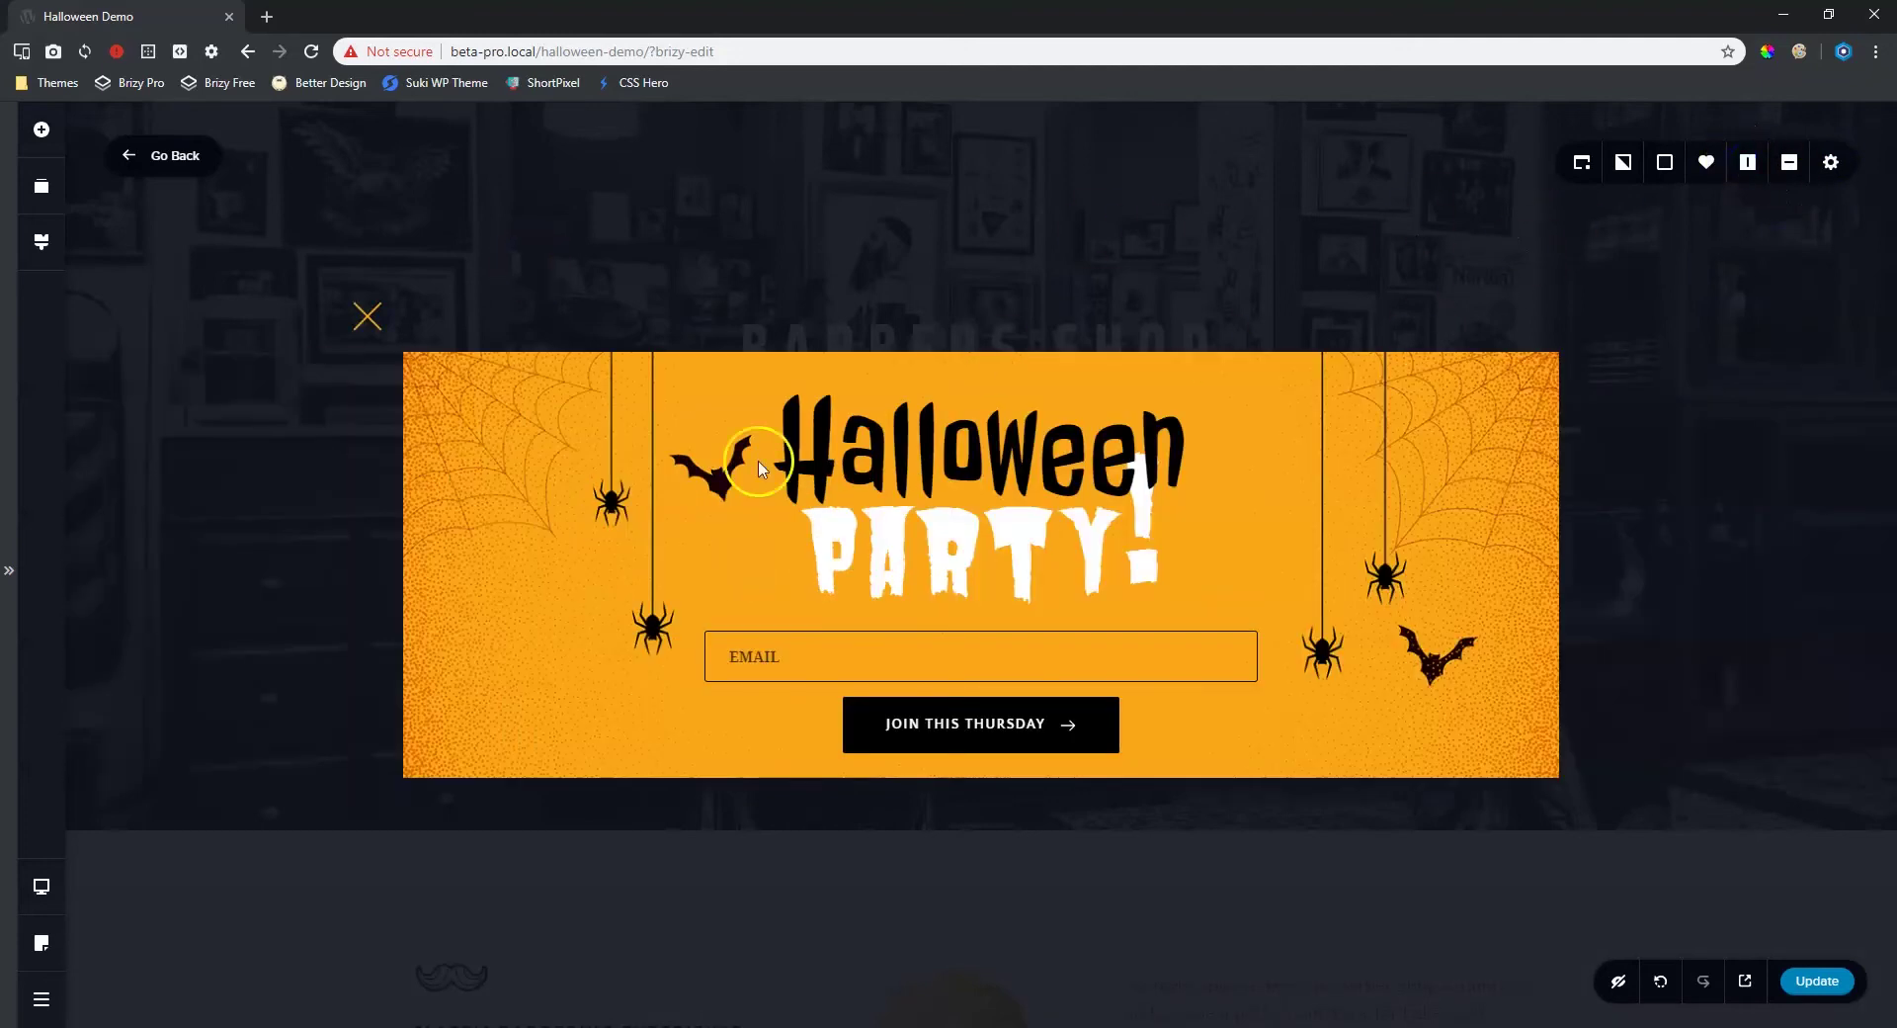
- Return the close icon to the popup's upper-right corner, keeping it outside the popup
left_click(371, 331)
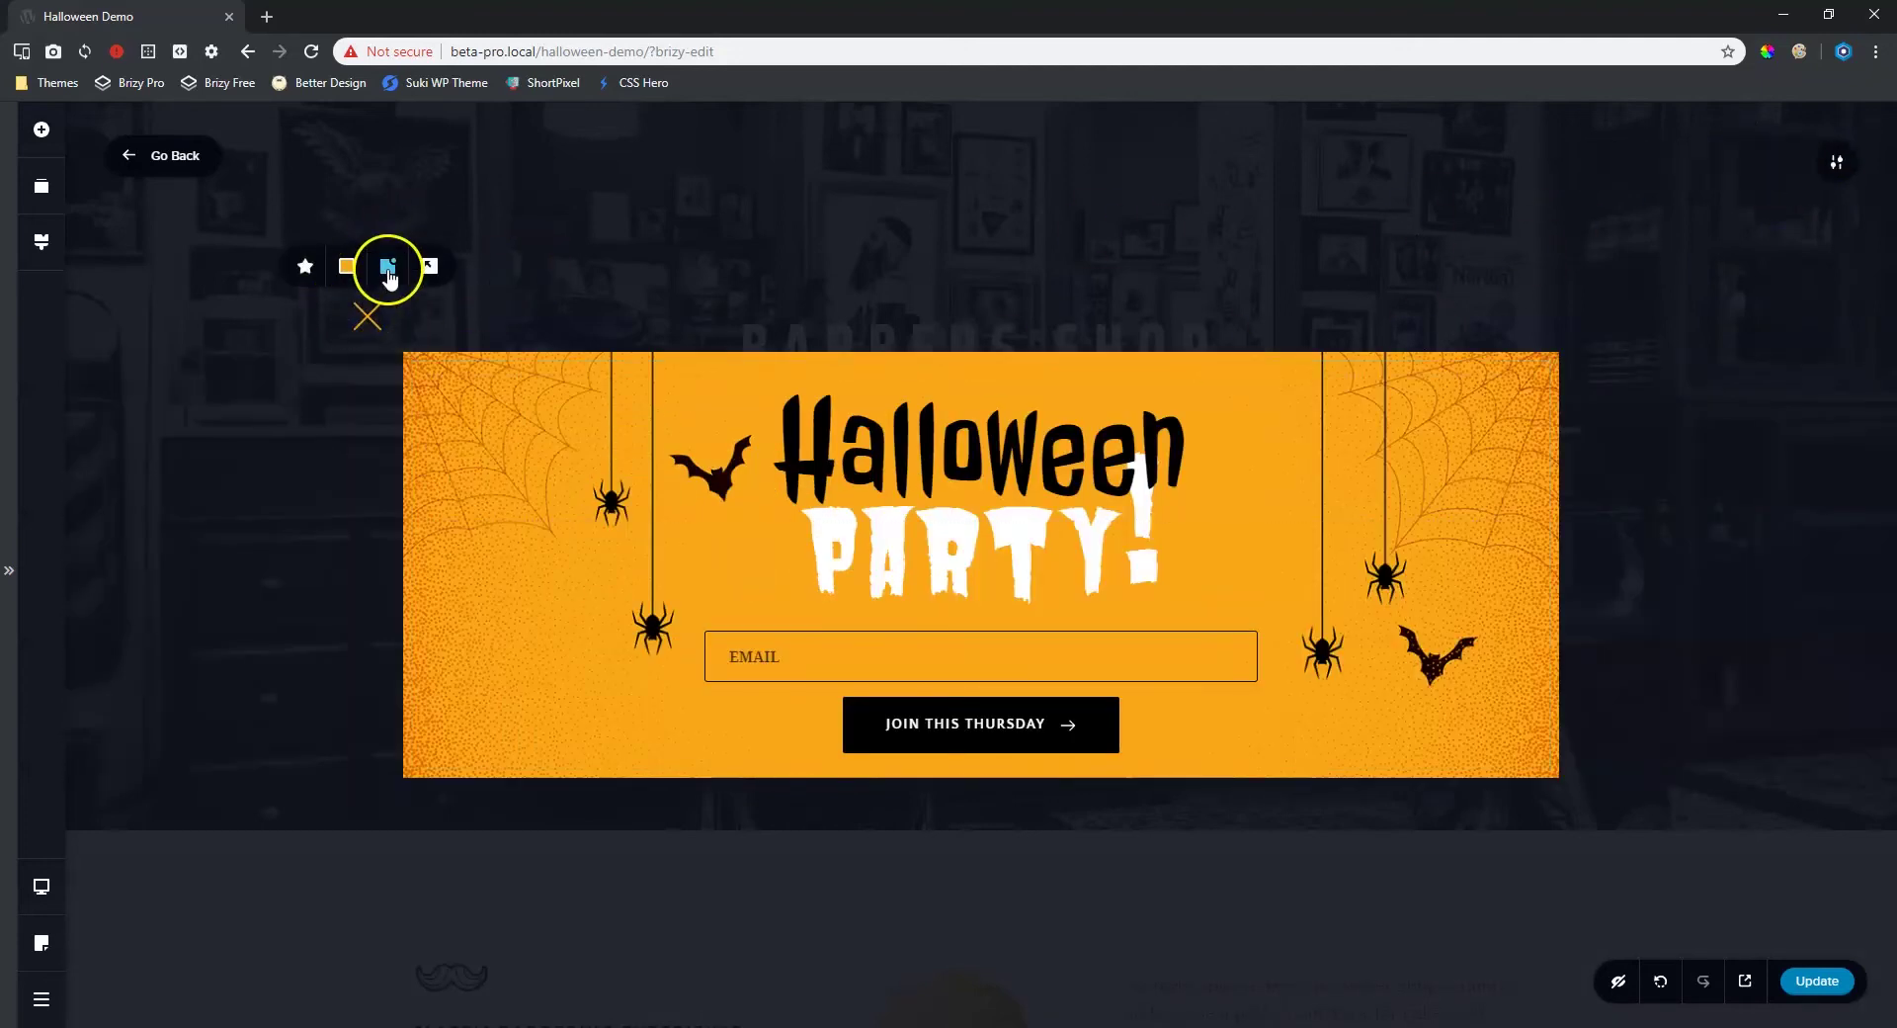
left_click(390, 269)
left_click(430, 267)
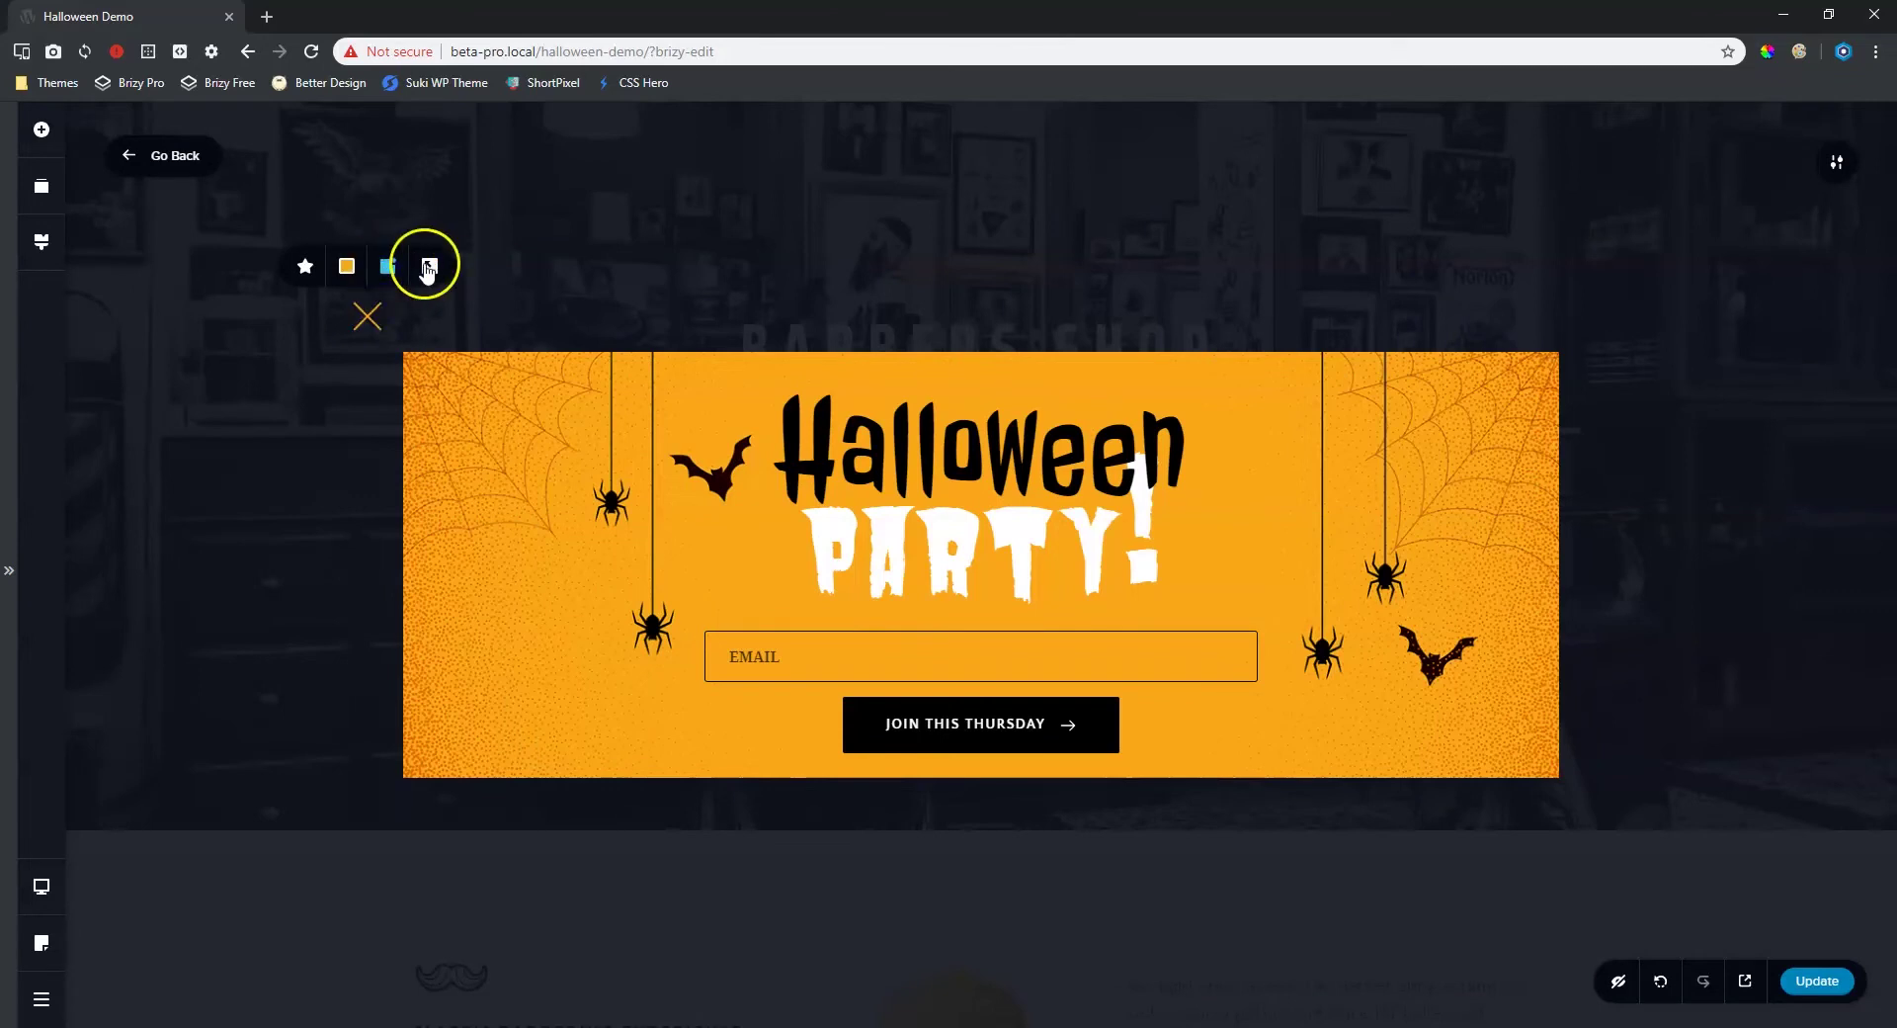
left_click(1731, 334)
left_click(1435, 569)
left_click(1595, 356)
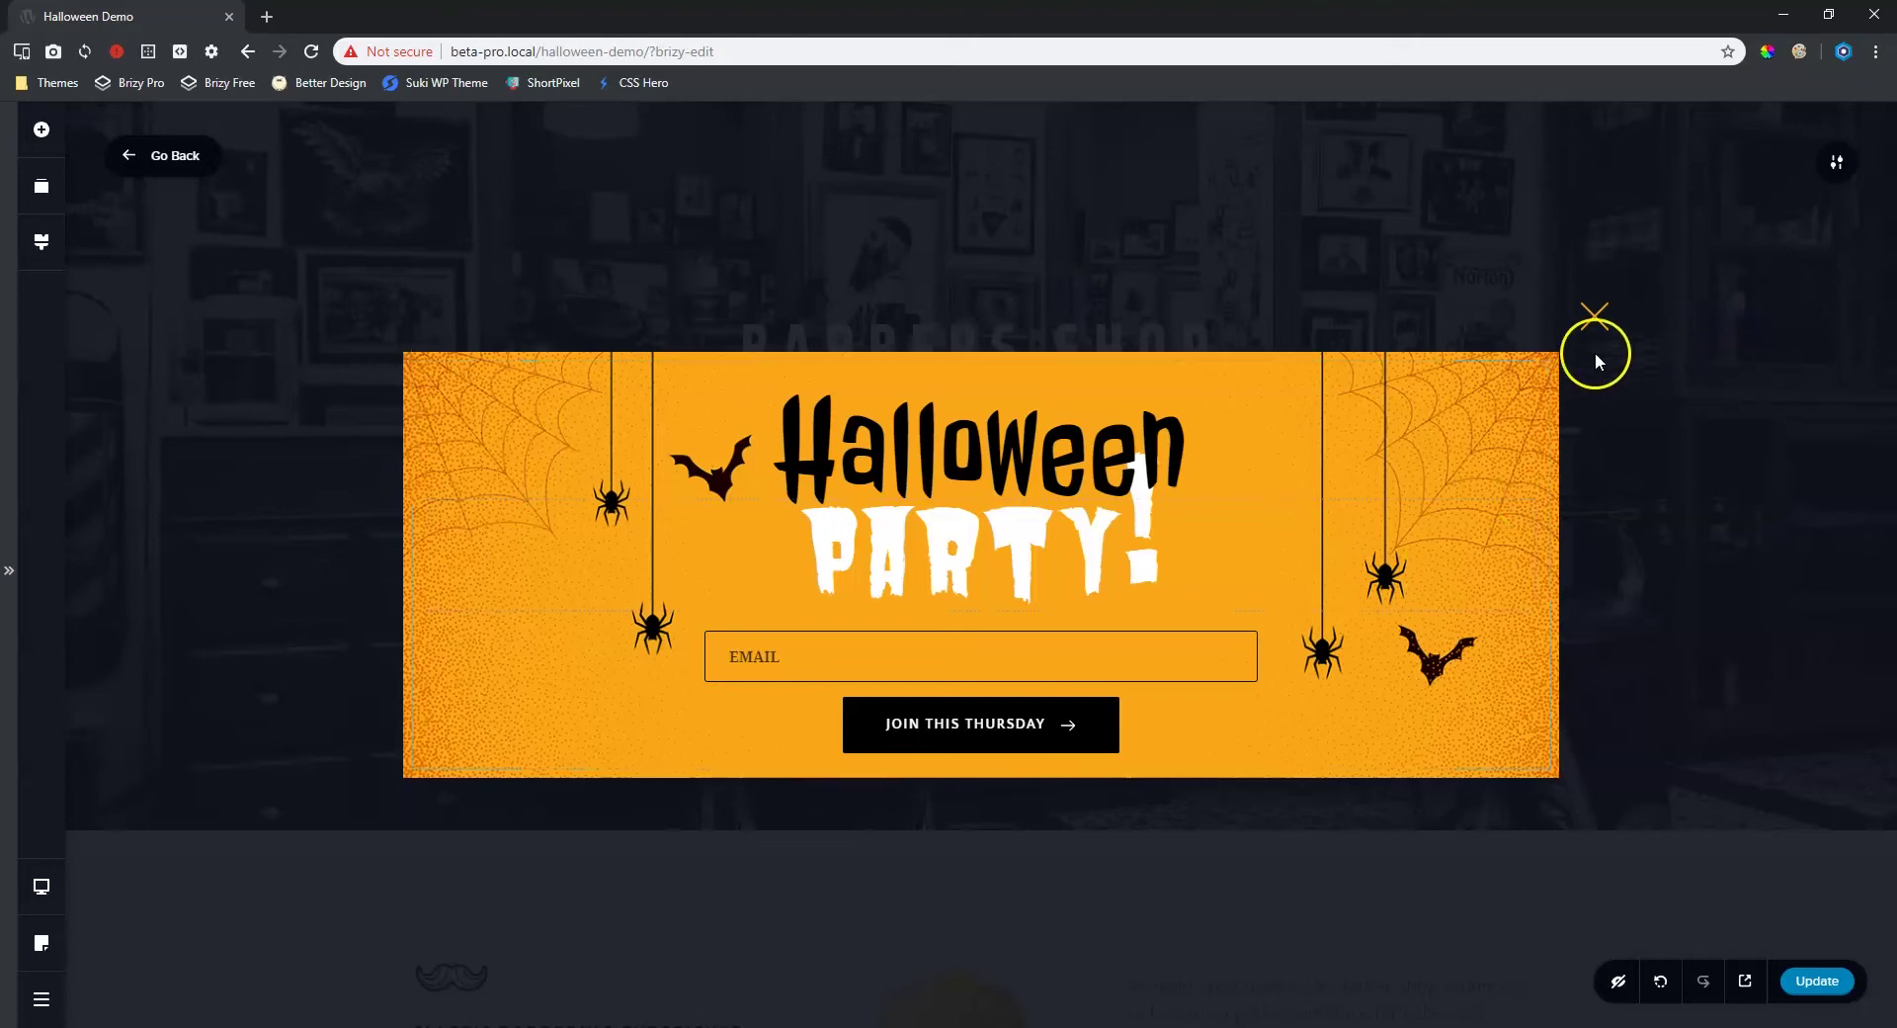
left_click(1640, 357)
left_click(1530, 330)
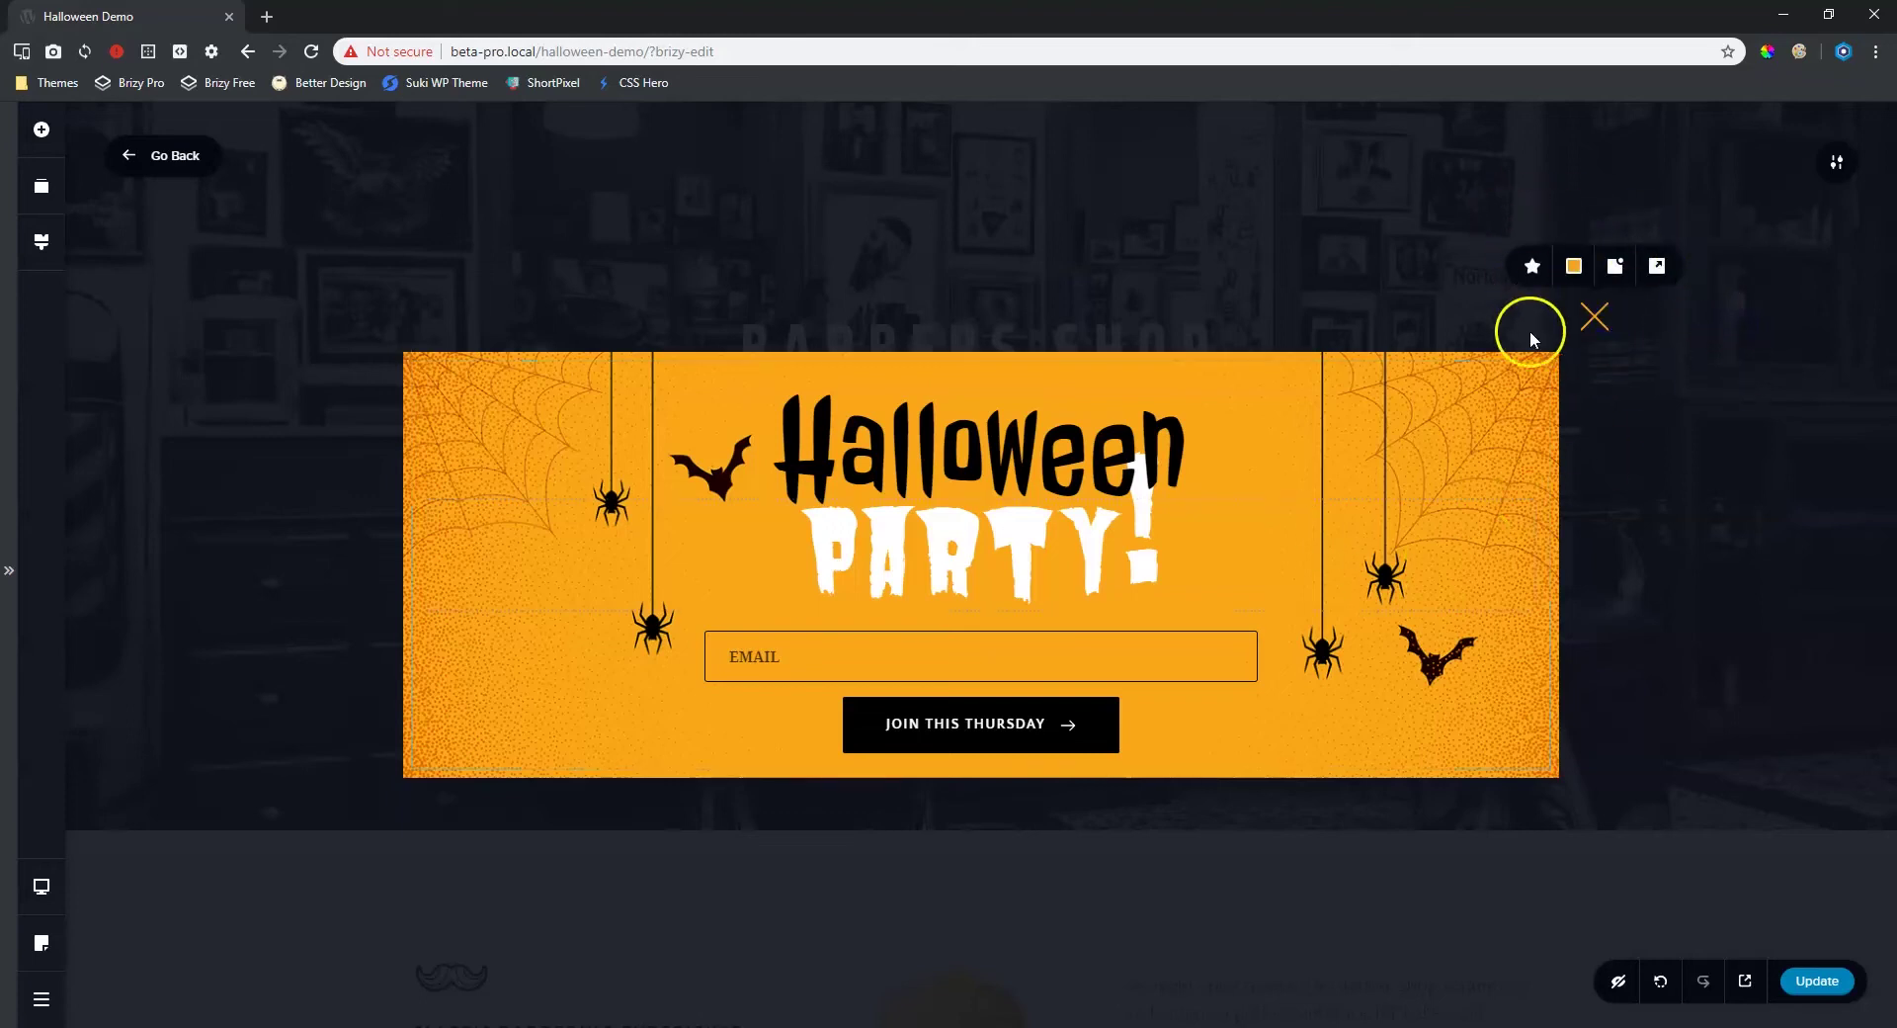
- Set the popup's vertical alignment to the bottom of the page
left_click(1834, 164)
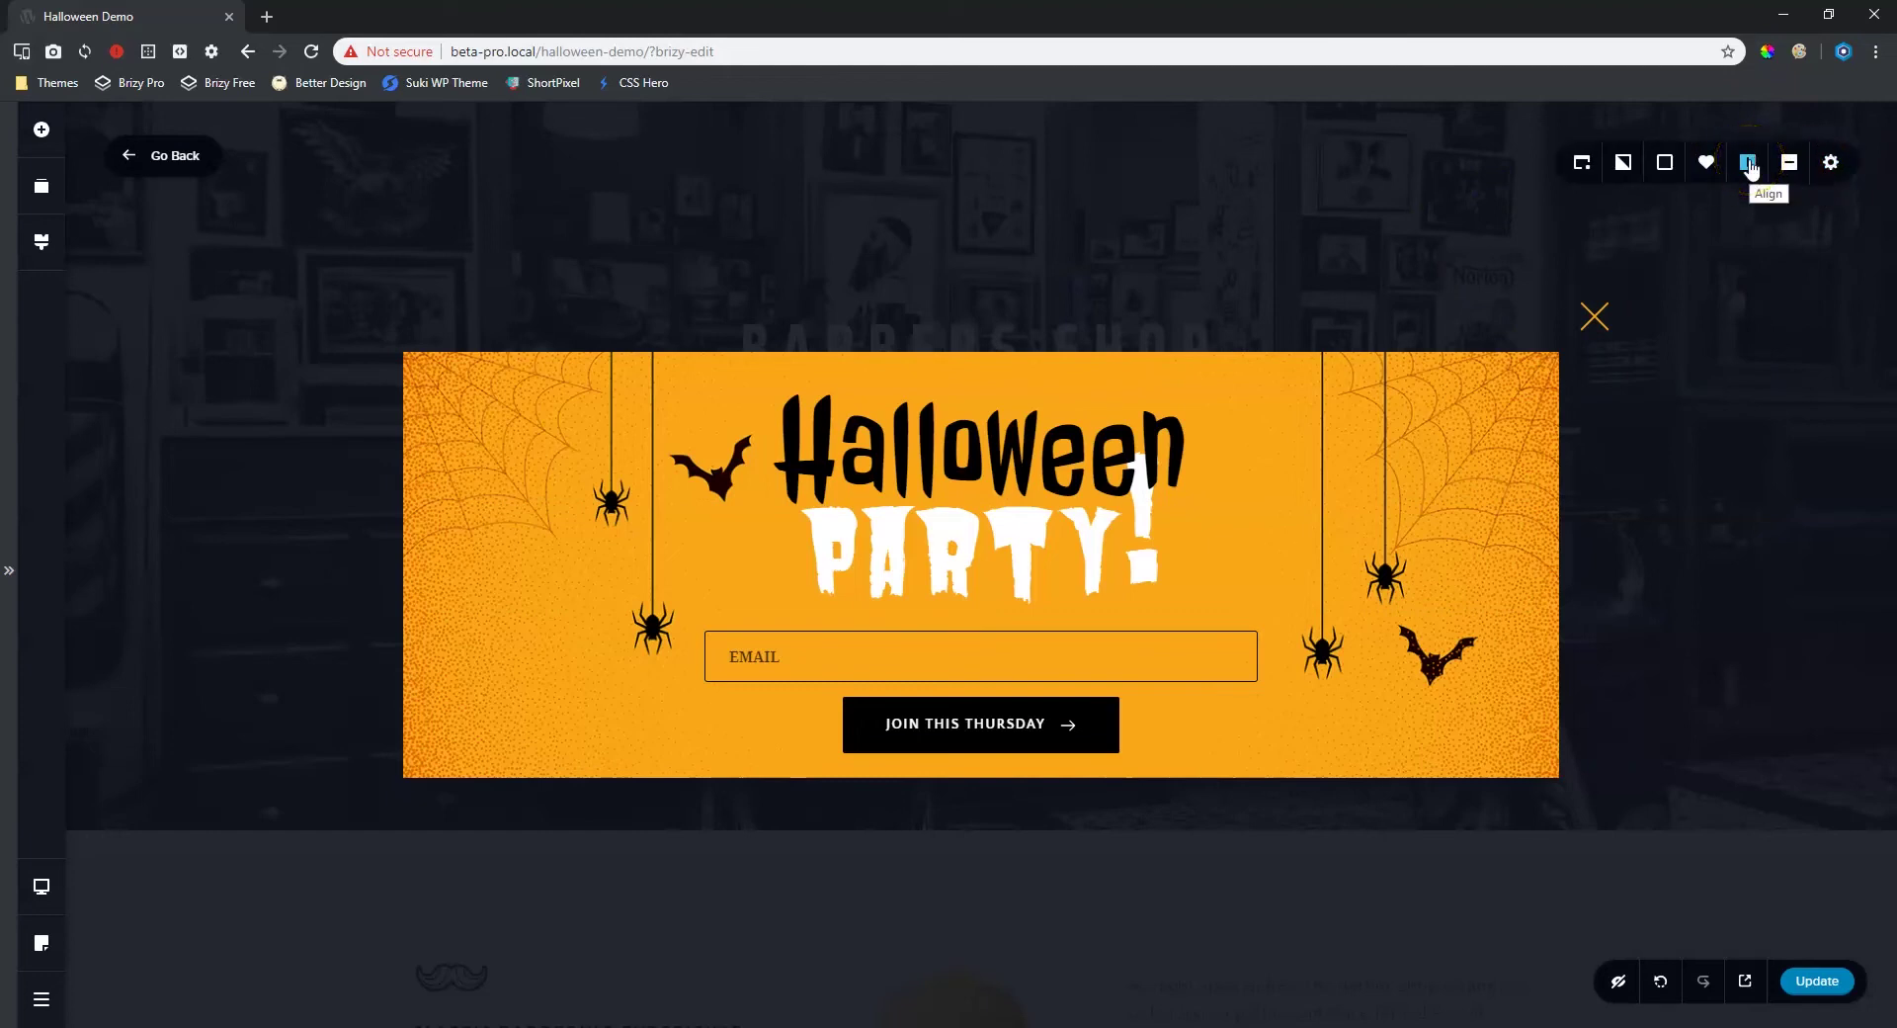
left_click(1794, 168)
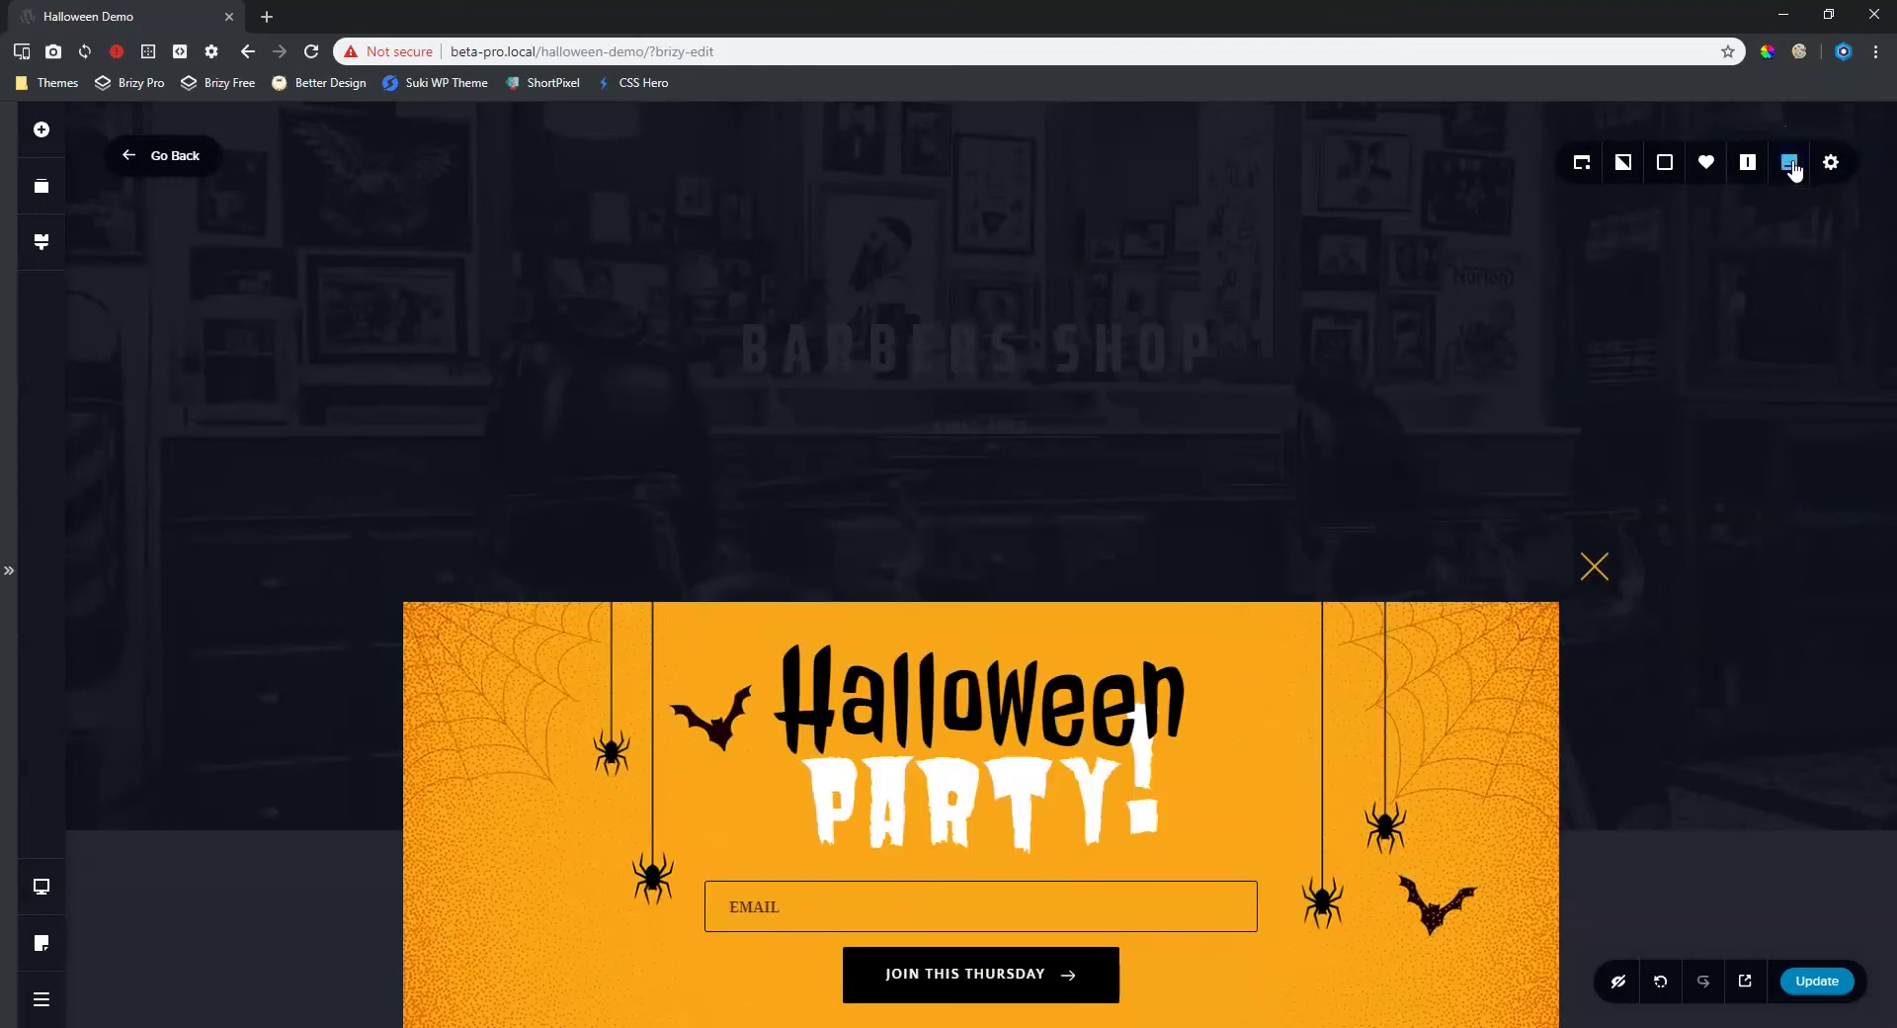
- Centre the popup vertically on the page, turn on Scroll Page Behind for it, and update the page
left_click(1794, 168)
left_click(1793, 168)
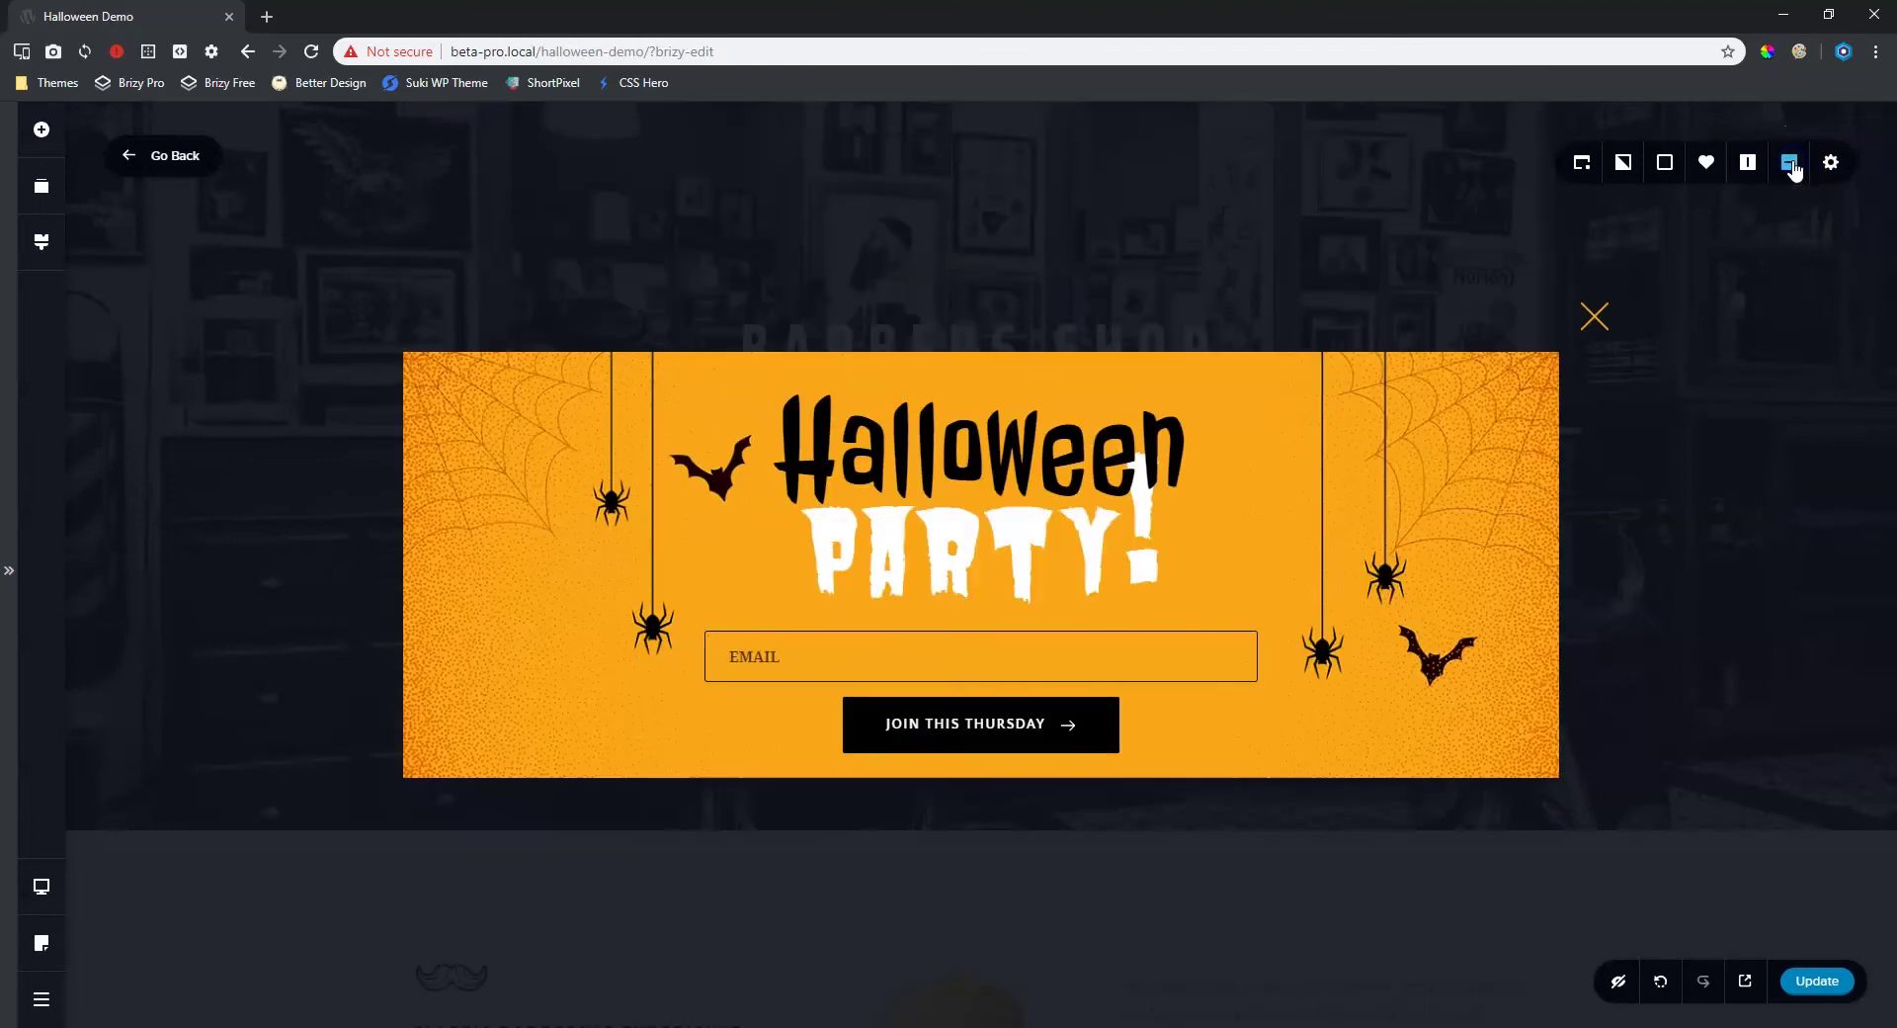
left_click(1589, 172)
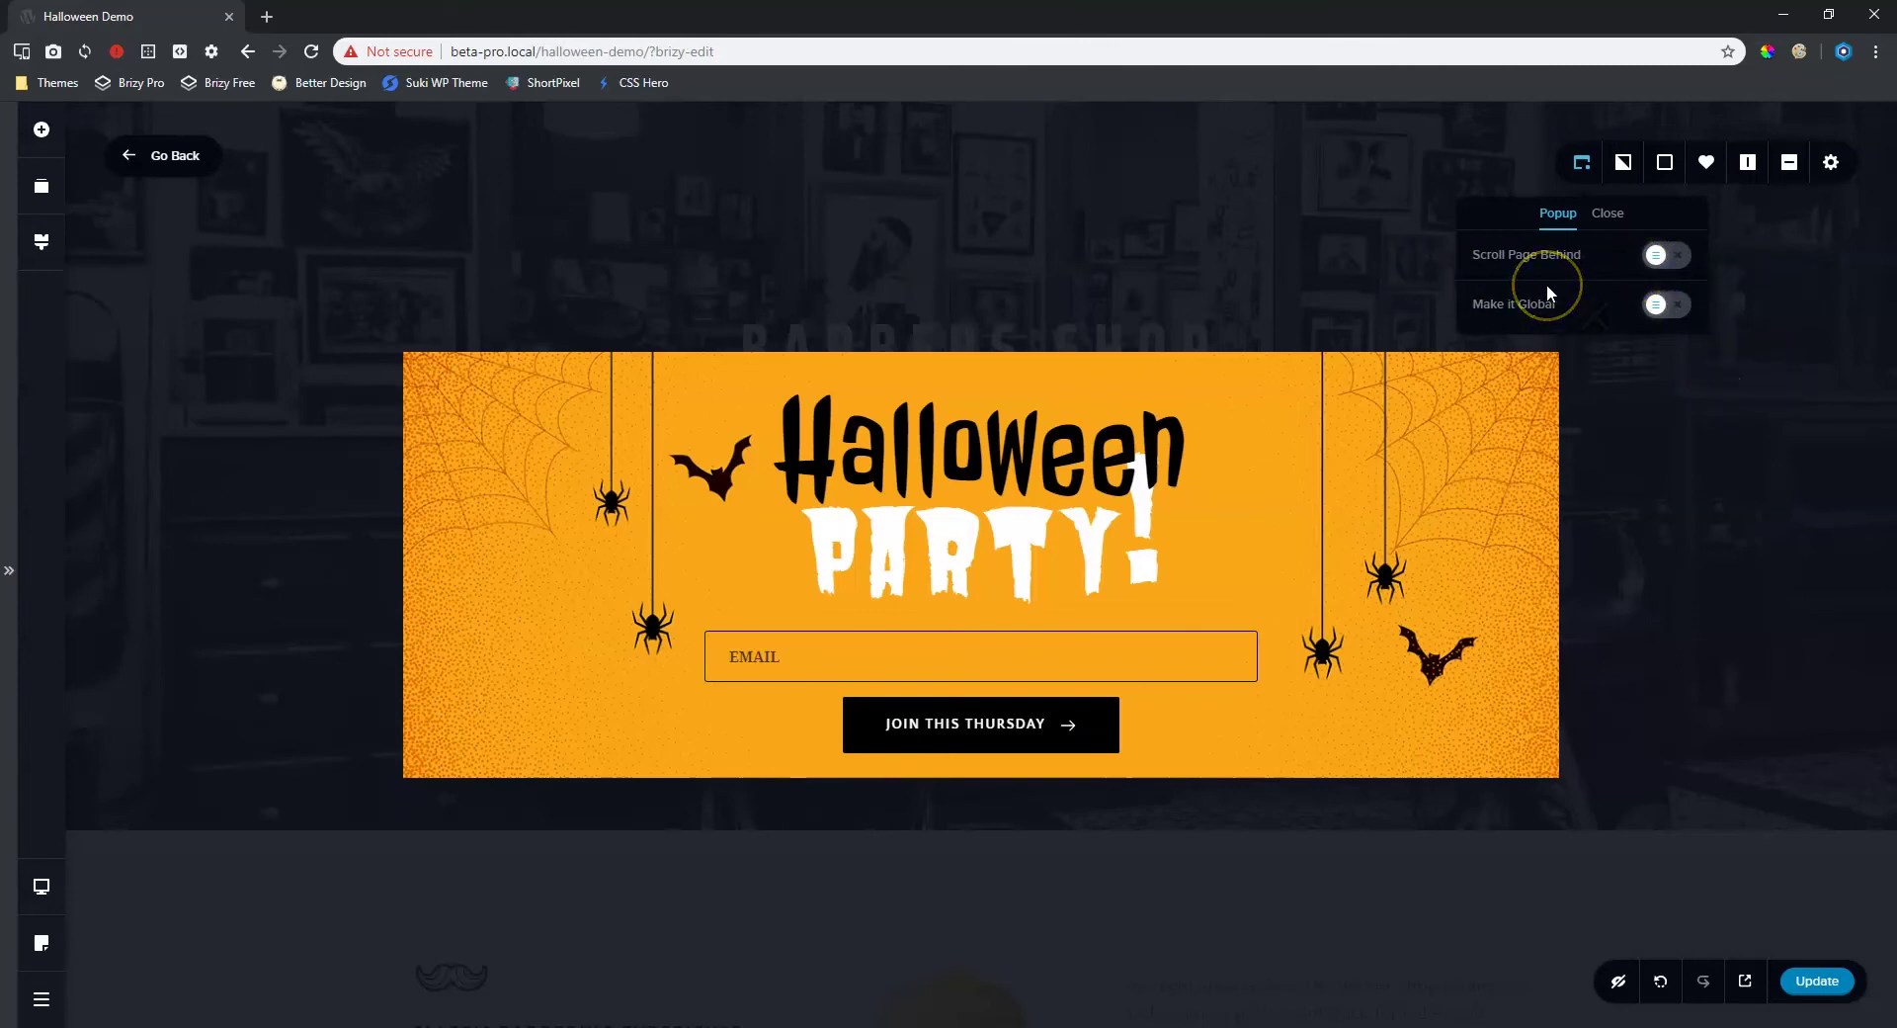
left_click(1660, 255)
left_click(1668, 259)
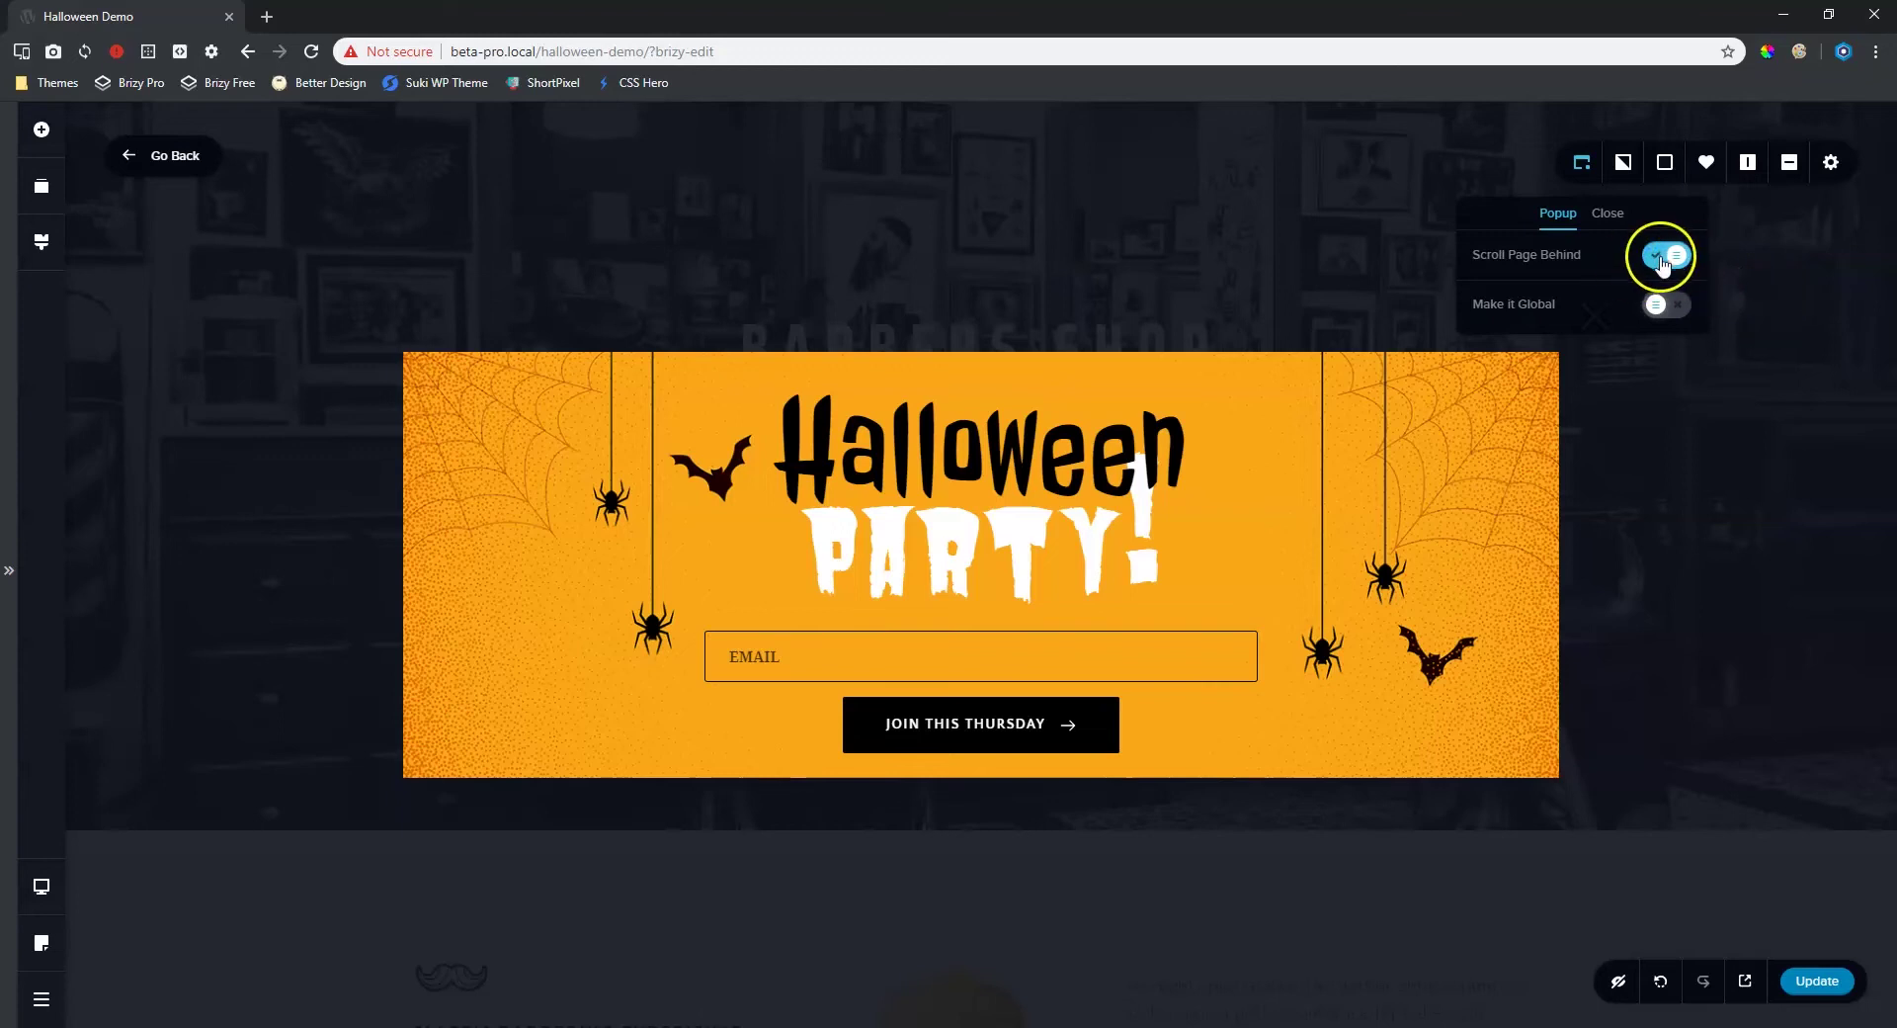
left_click(1800, 992)
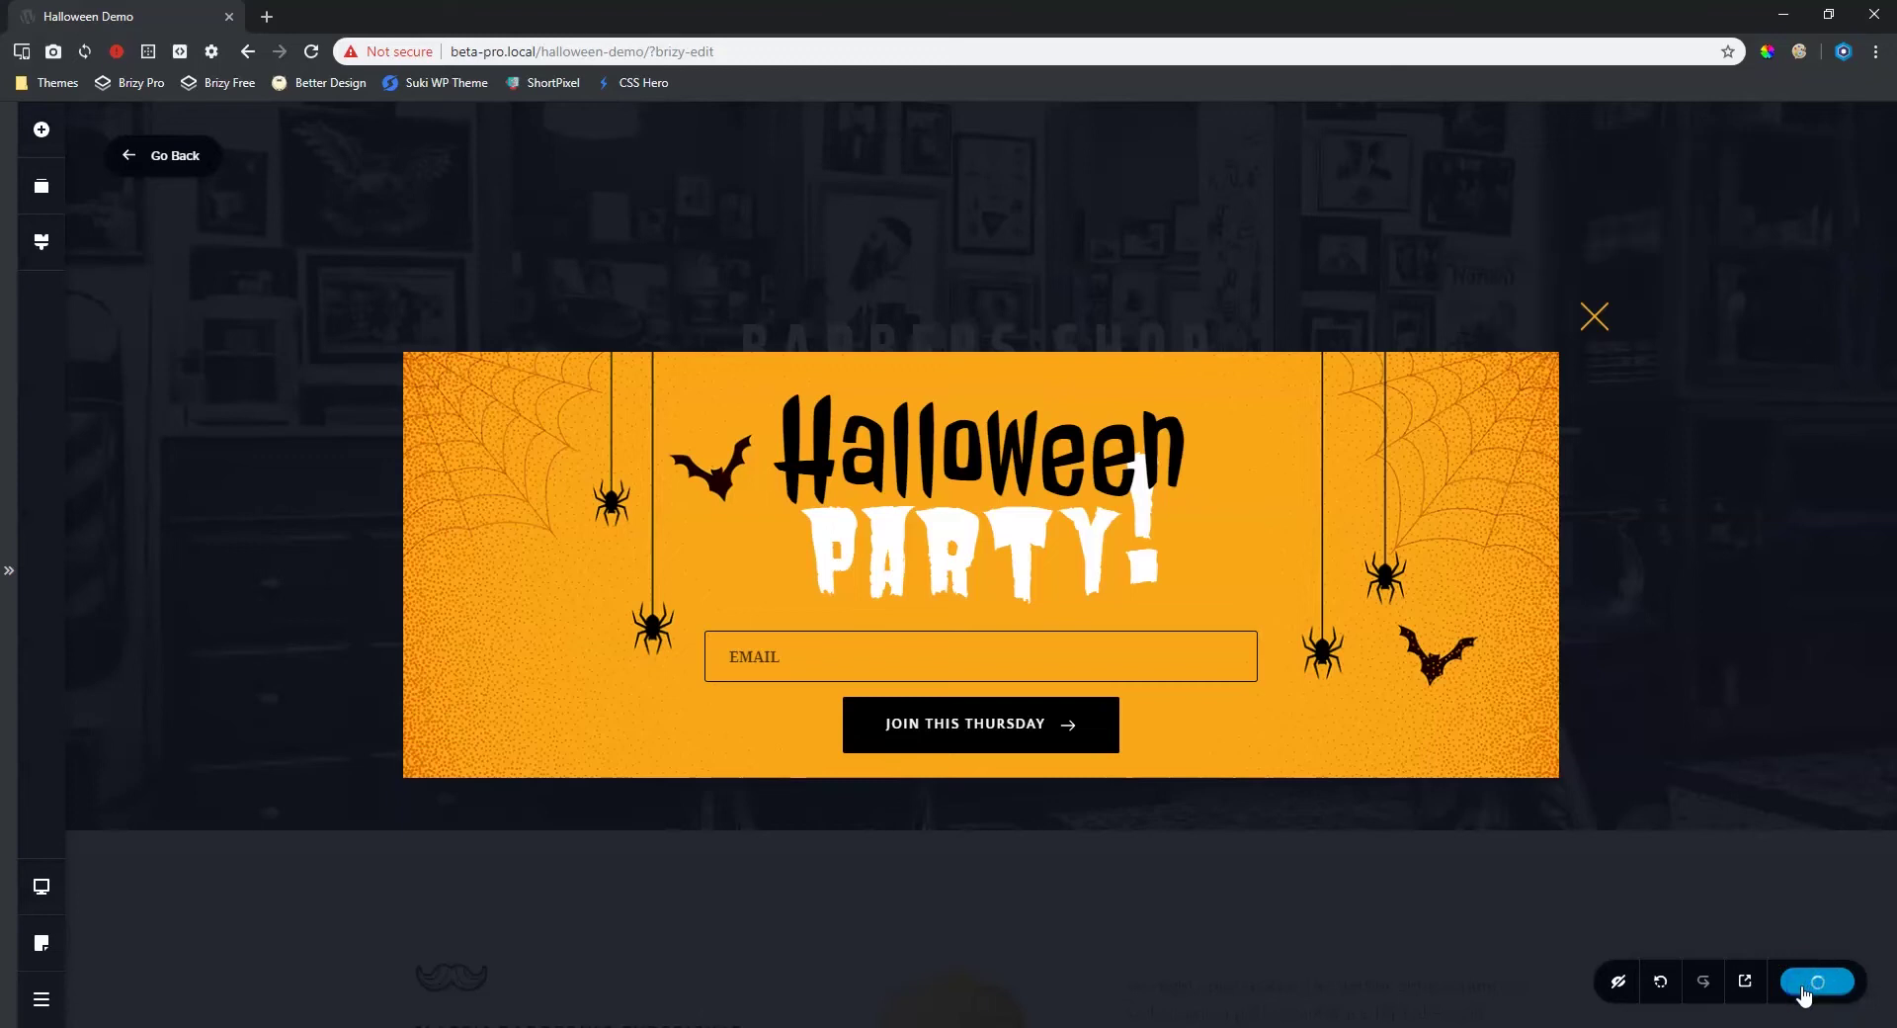
- Preview the page, open the popup from Book Now, scroll the page behind it, and close the popup
left_click(1744, 982)
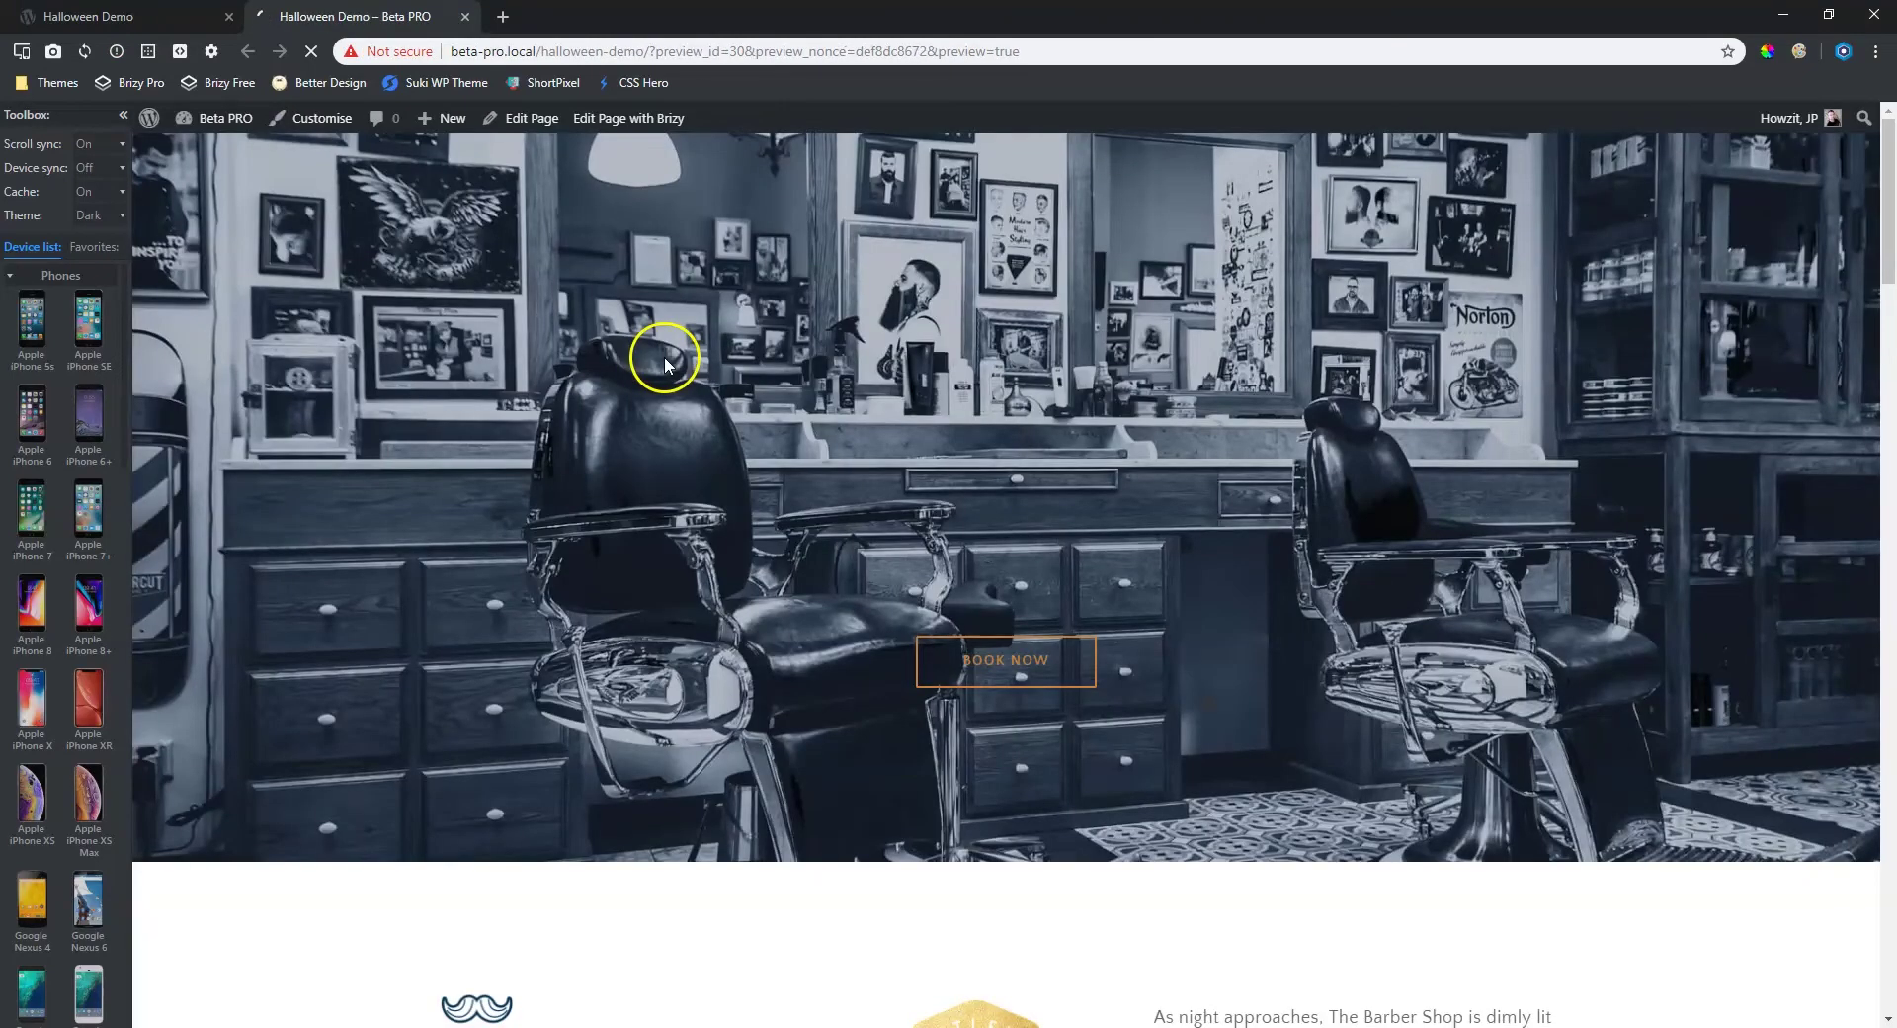
left_click(1021, 660)
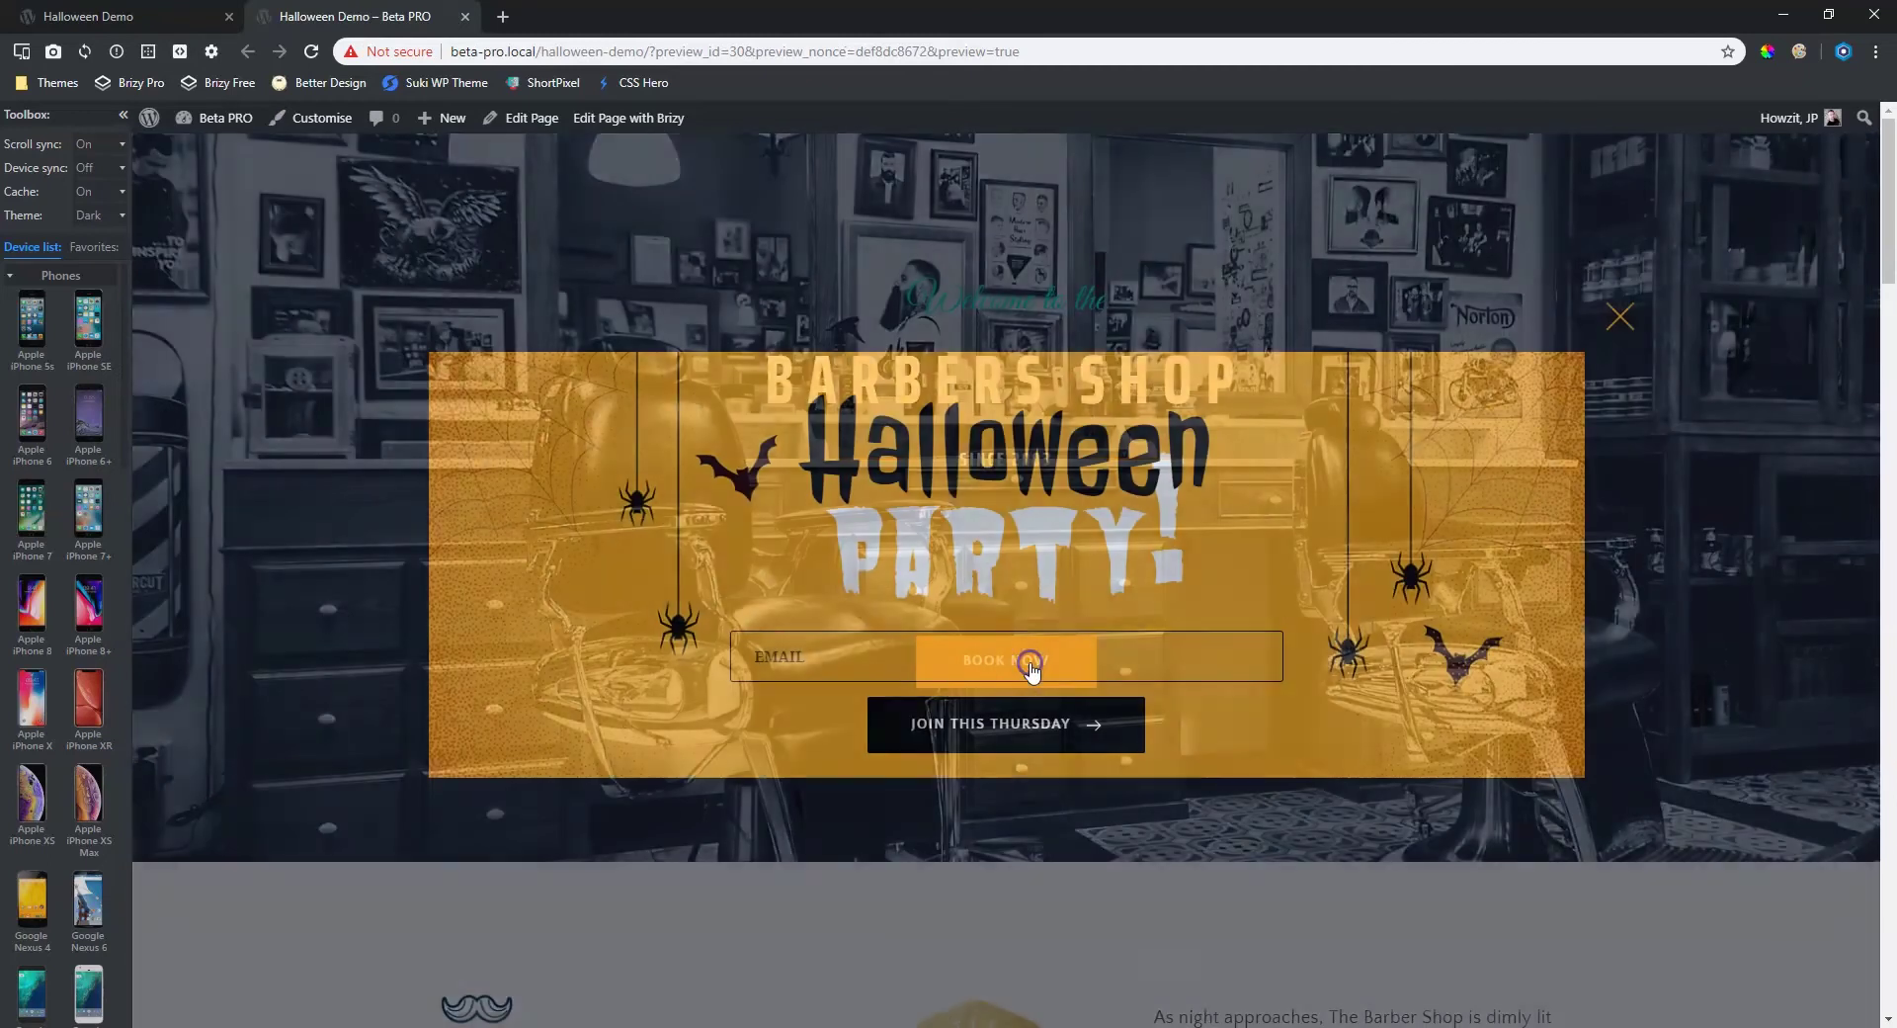
scroll(1660, 573, "down", 10)
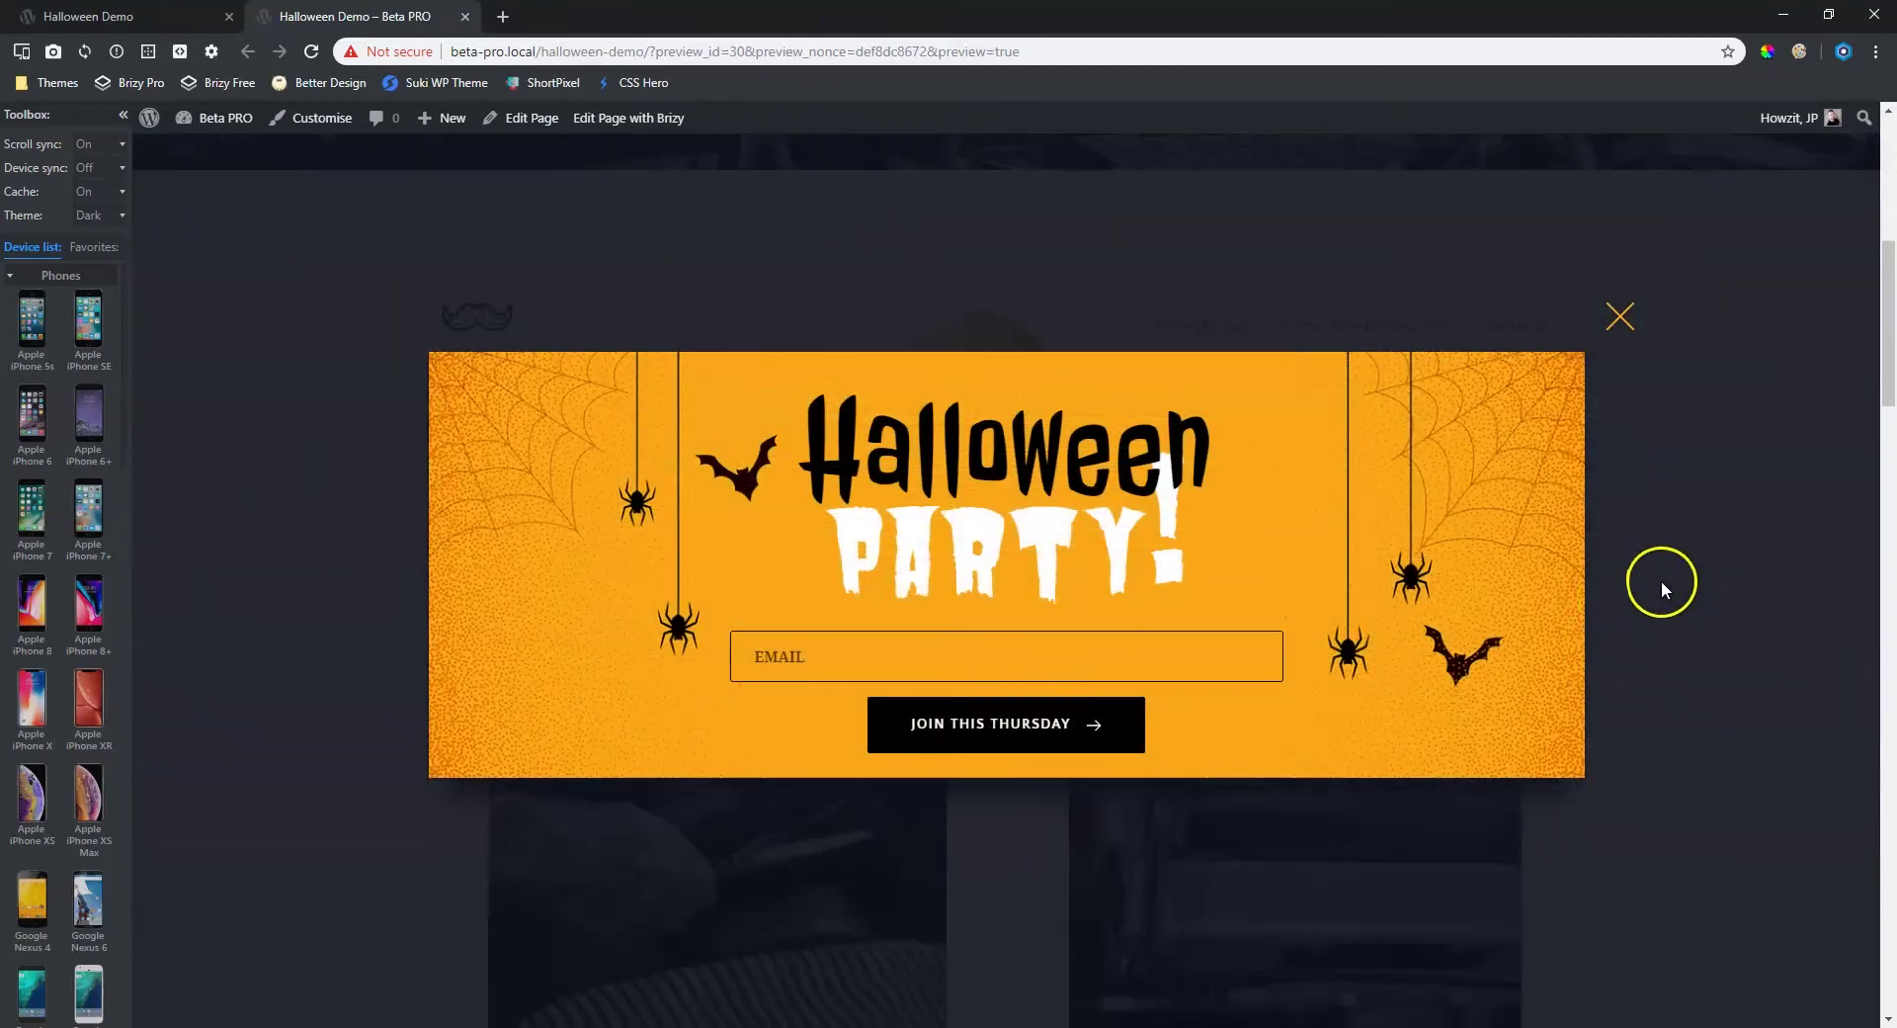
scroll(1662, 591, "down", 15)
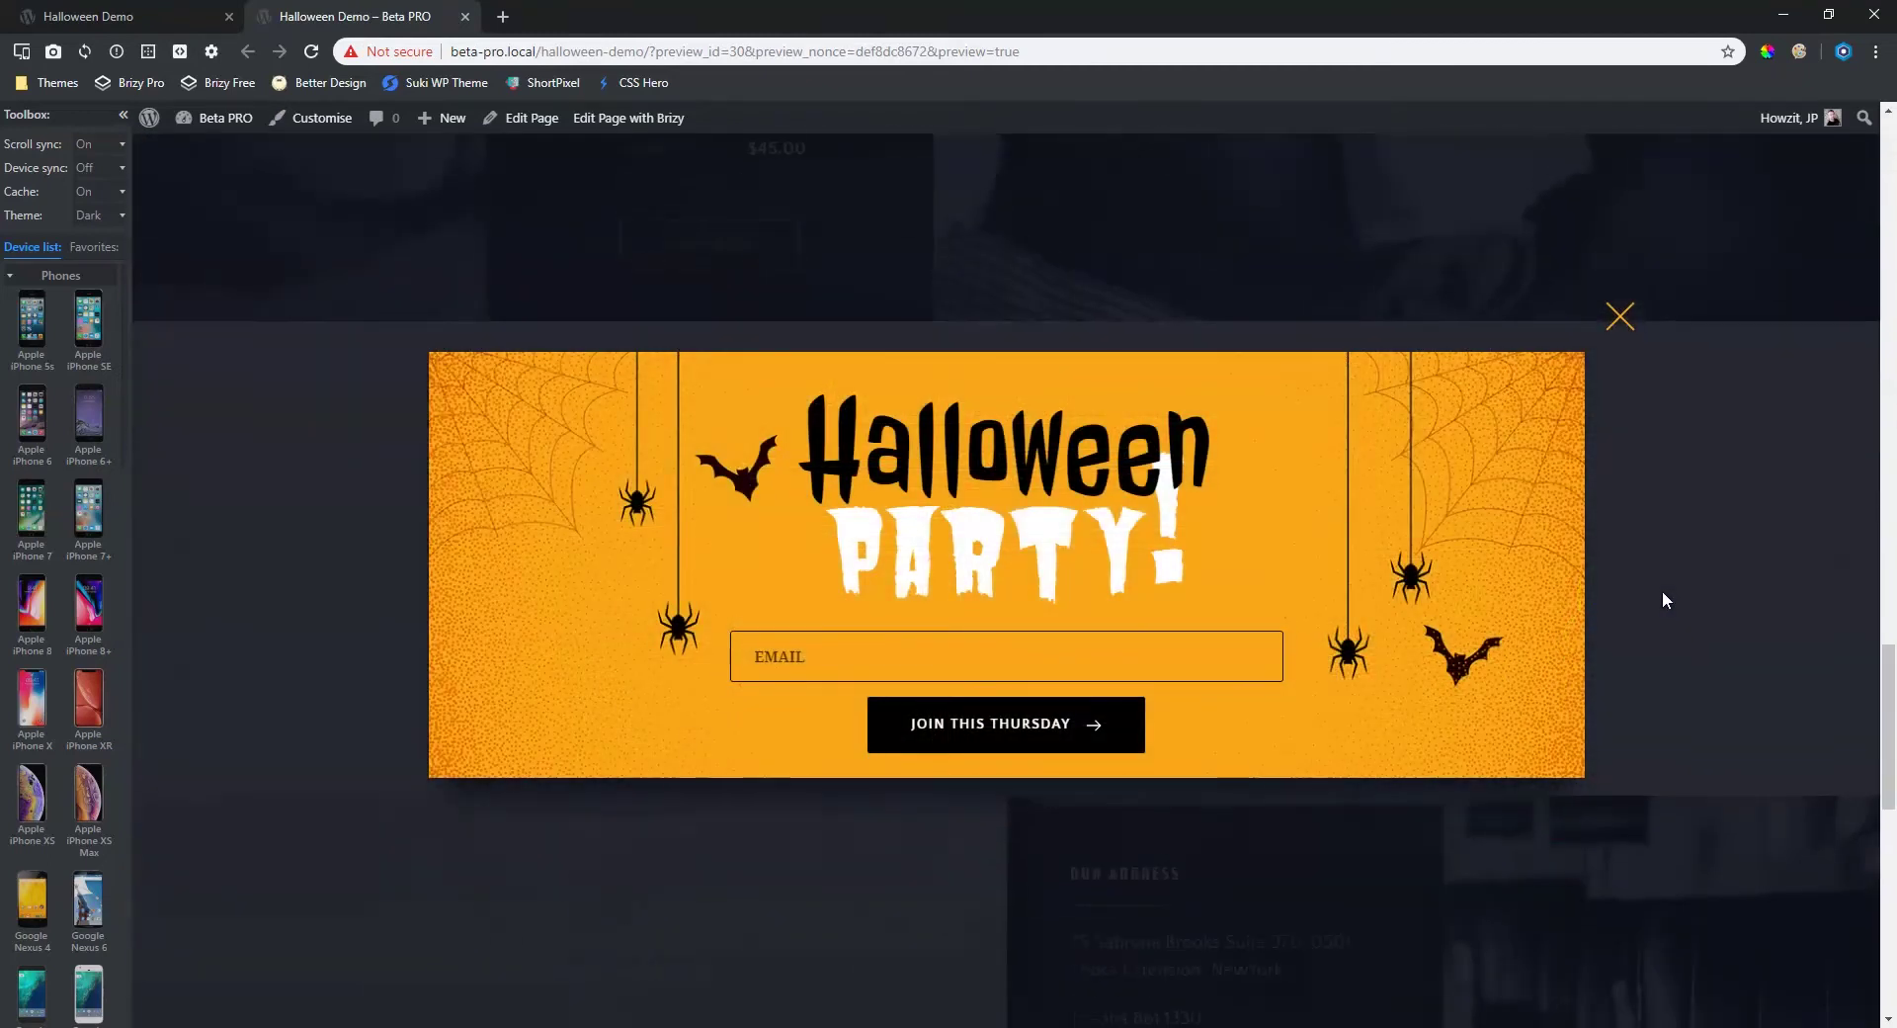
scroll(1650, 615, "up", 20)
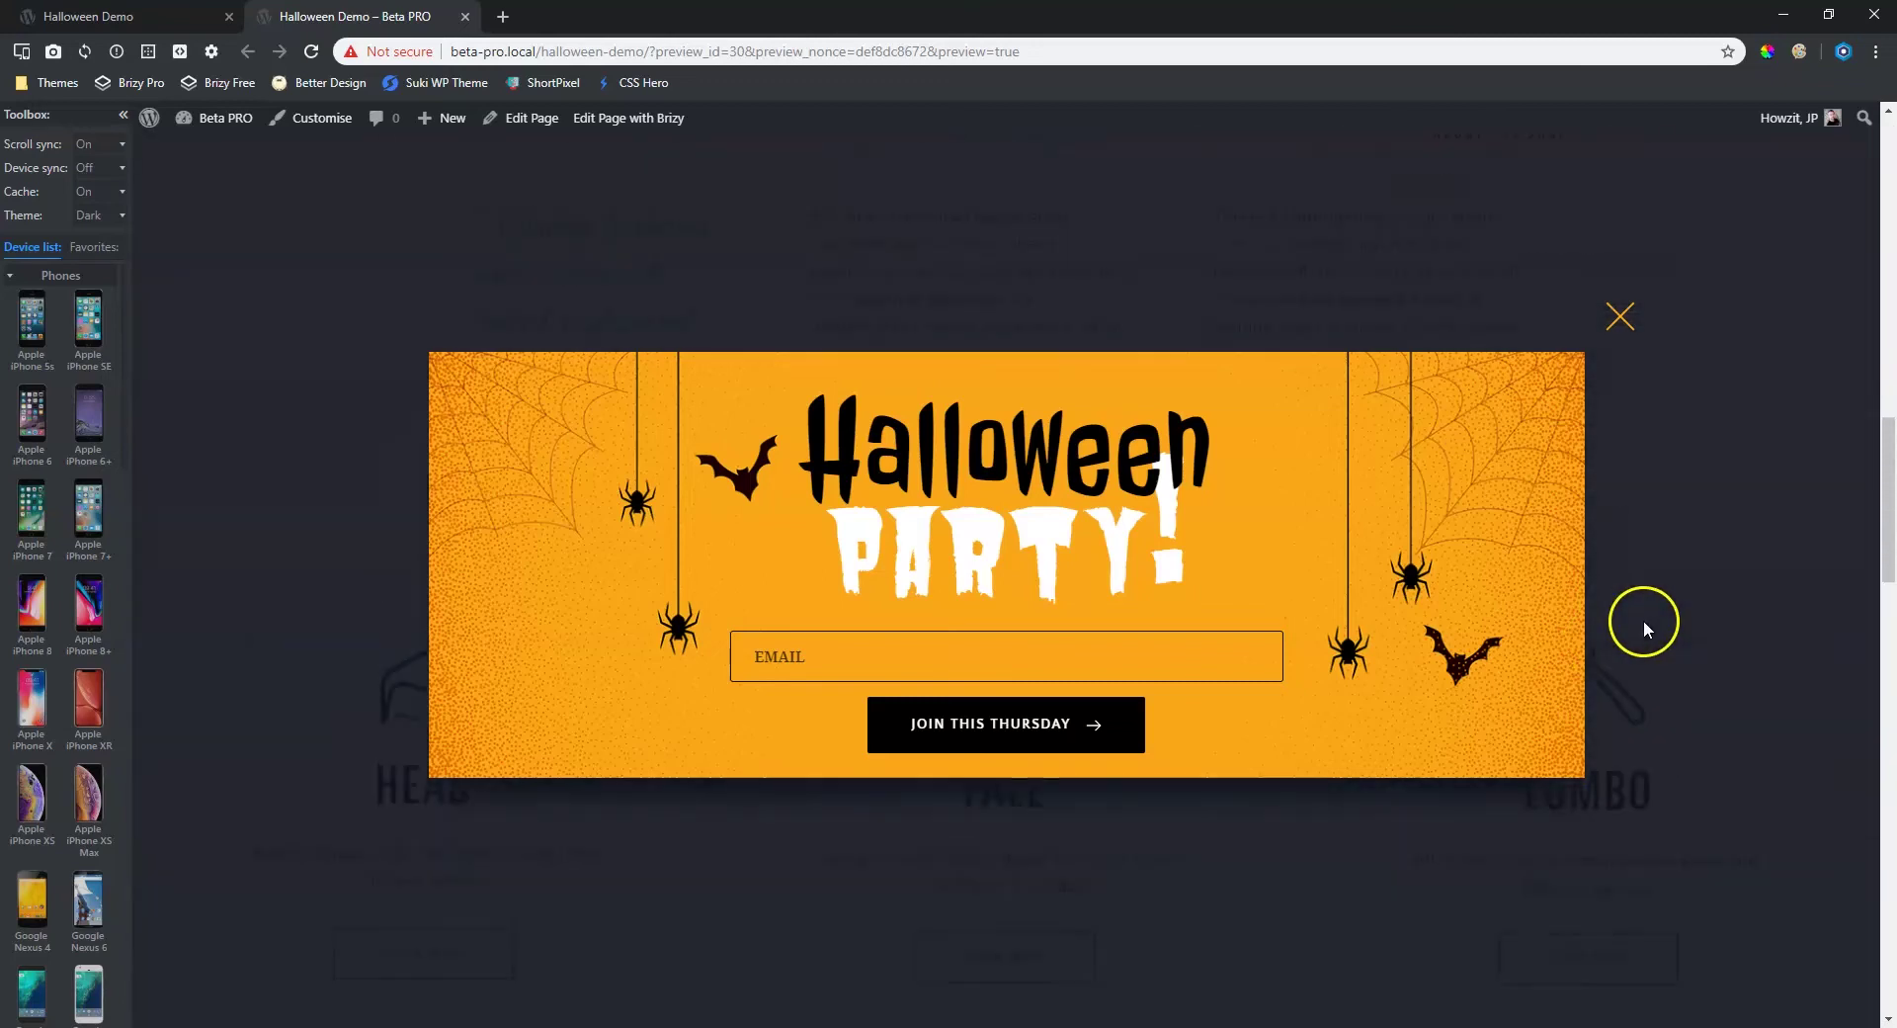
left_click(1621, 301)
- Add a display delay to the popup's close button in the editor and update the page
left_click(212, 16)
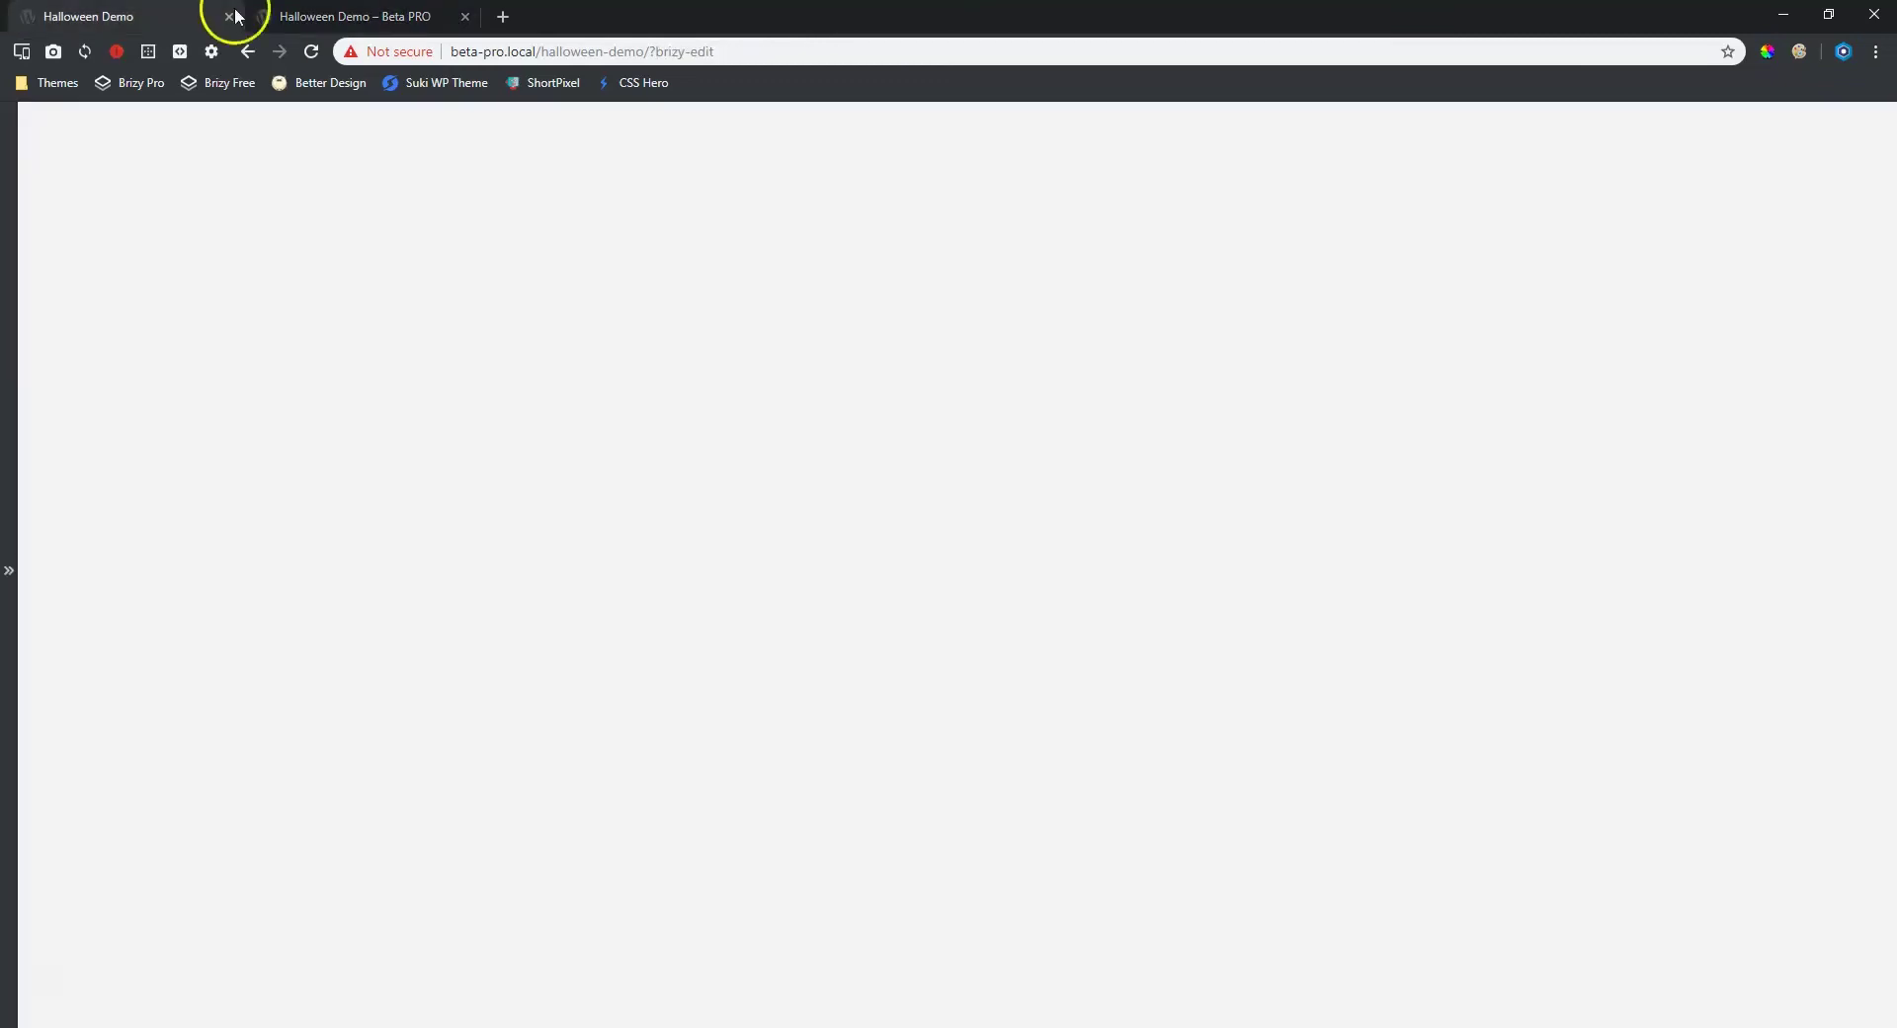
left_click(1836, 163)
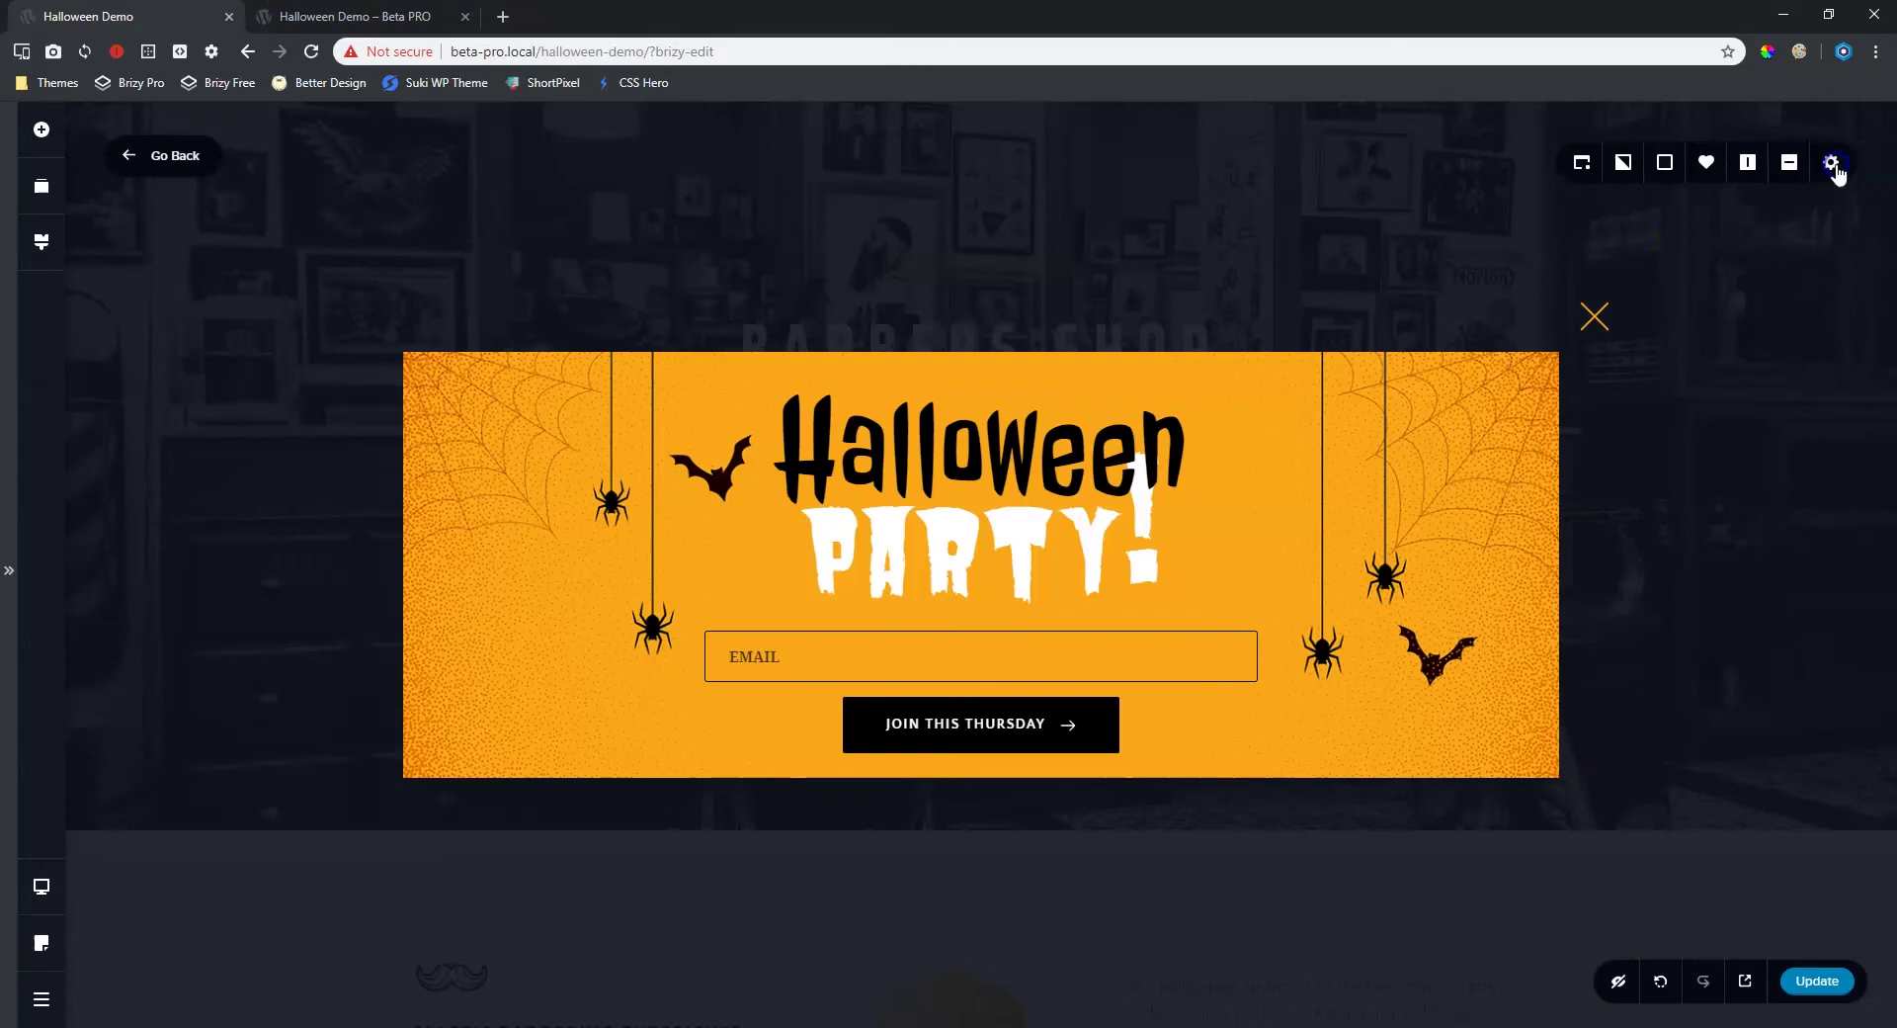
left_click(1581, 164)
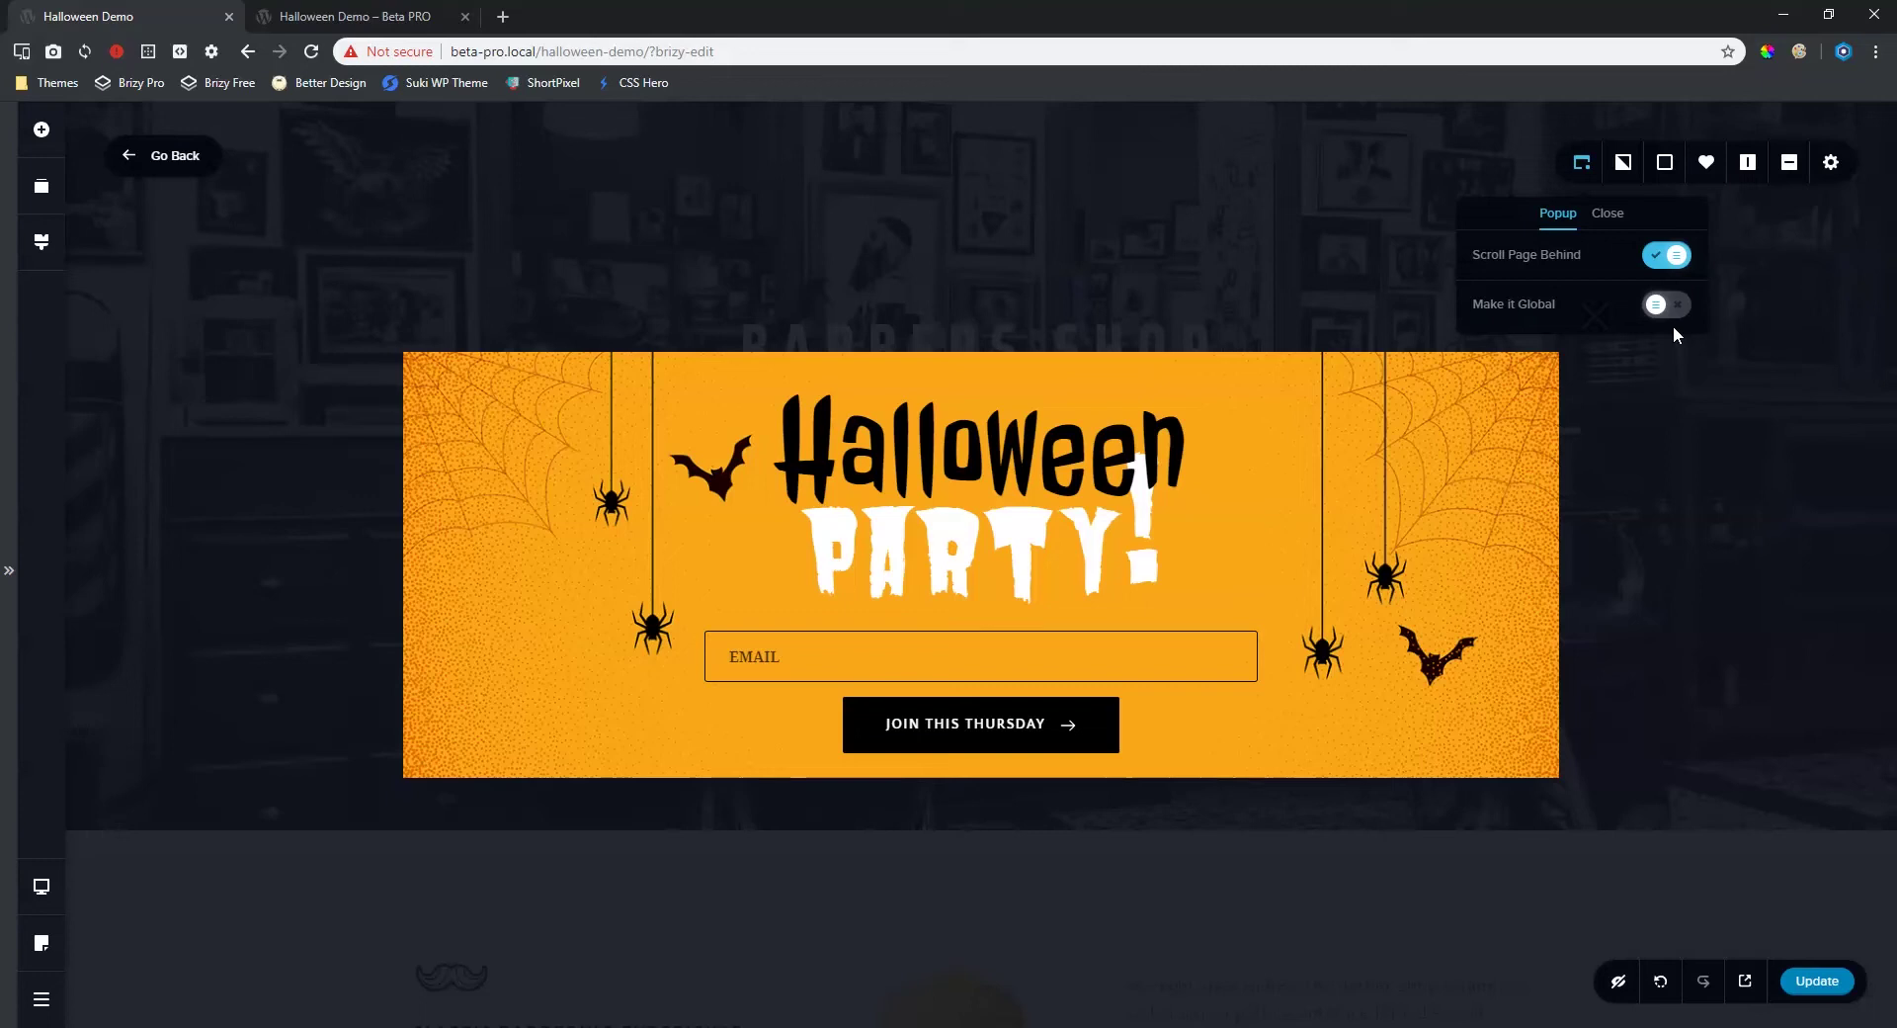
left_click(1610, 216)
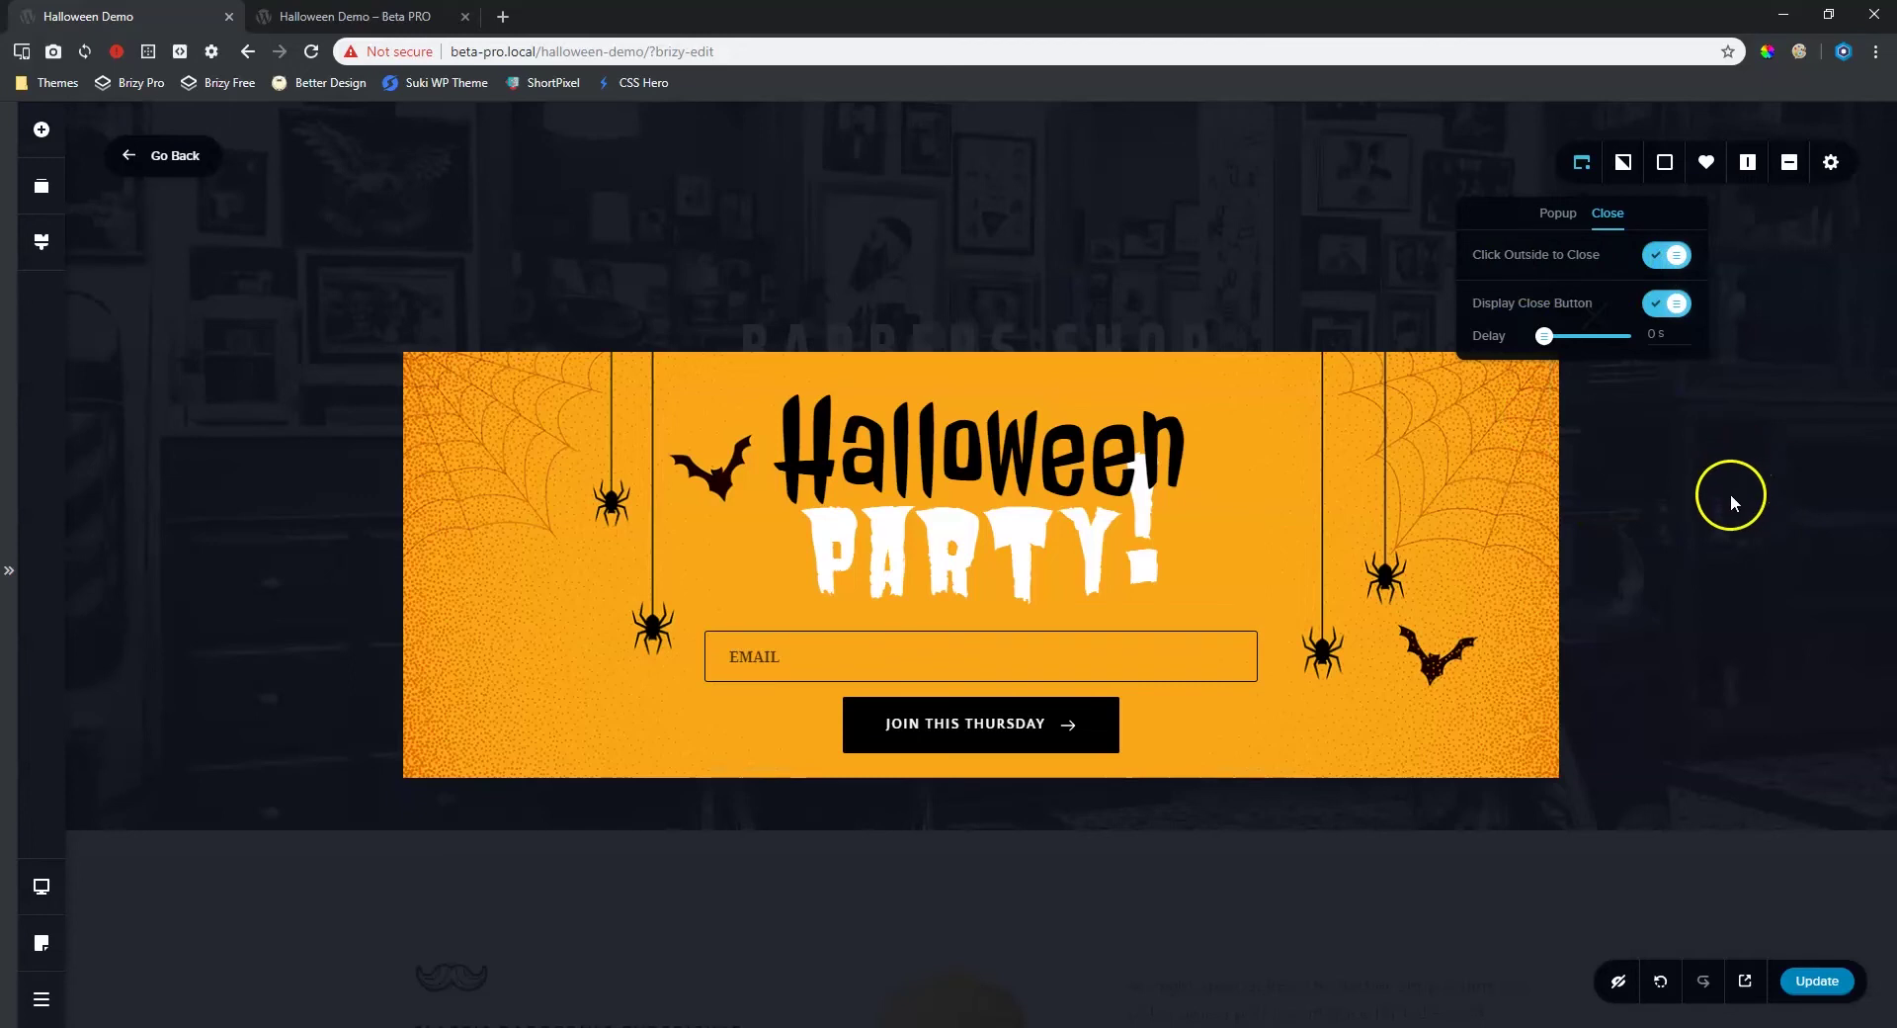
left_click(1547, 343)
left_click_drag(1547, 343, 1575, 333)
left_click(1816, 980)
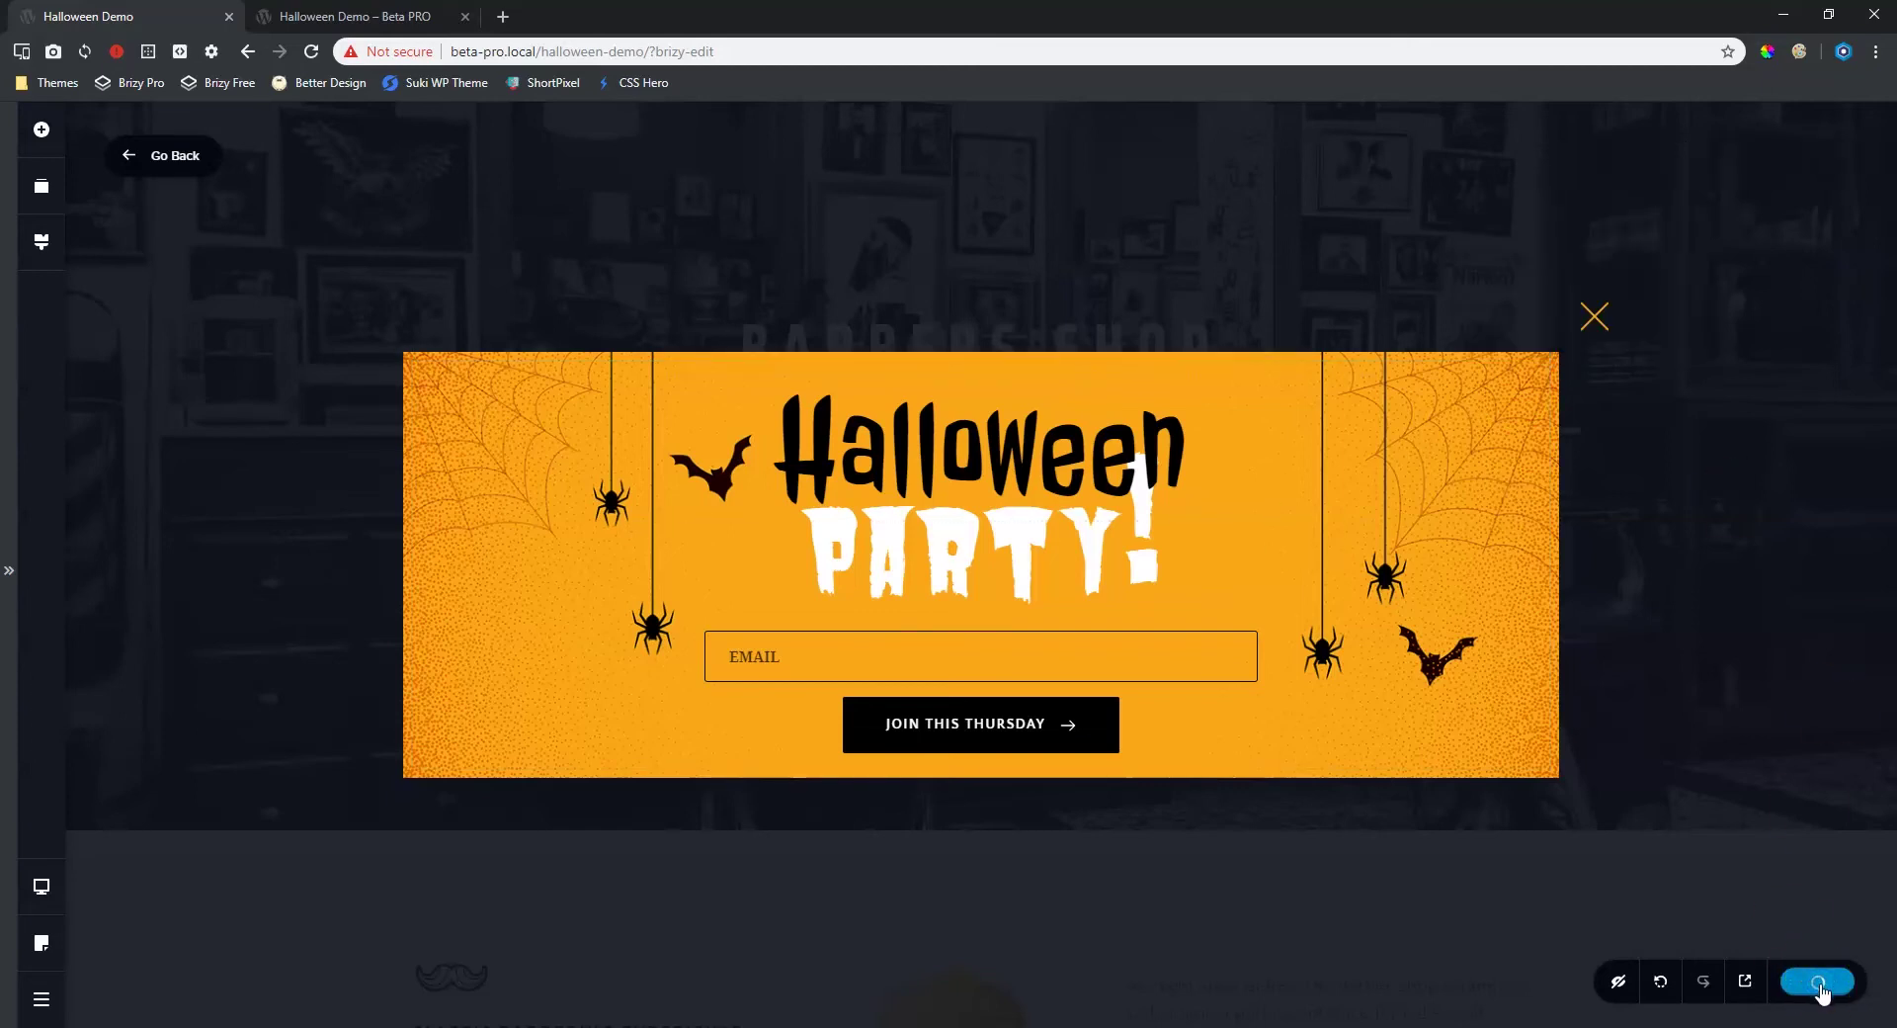
left_click(1849, 985)
- Refresh the page preview and reopen the popup from Book Now to check the close button's delay
left_click(335, 17)
key("F5")
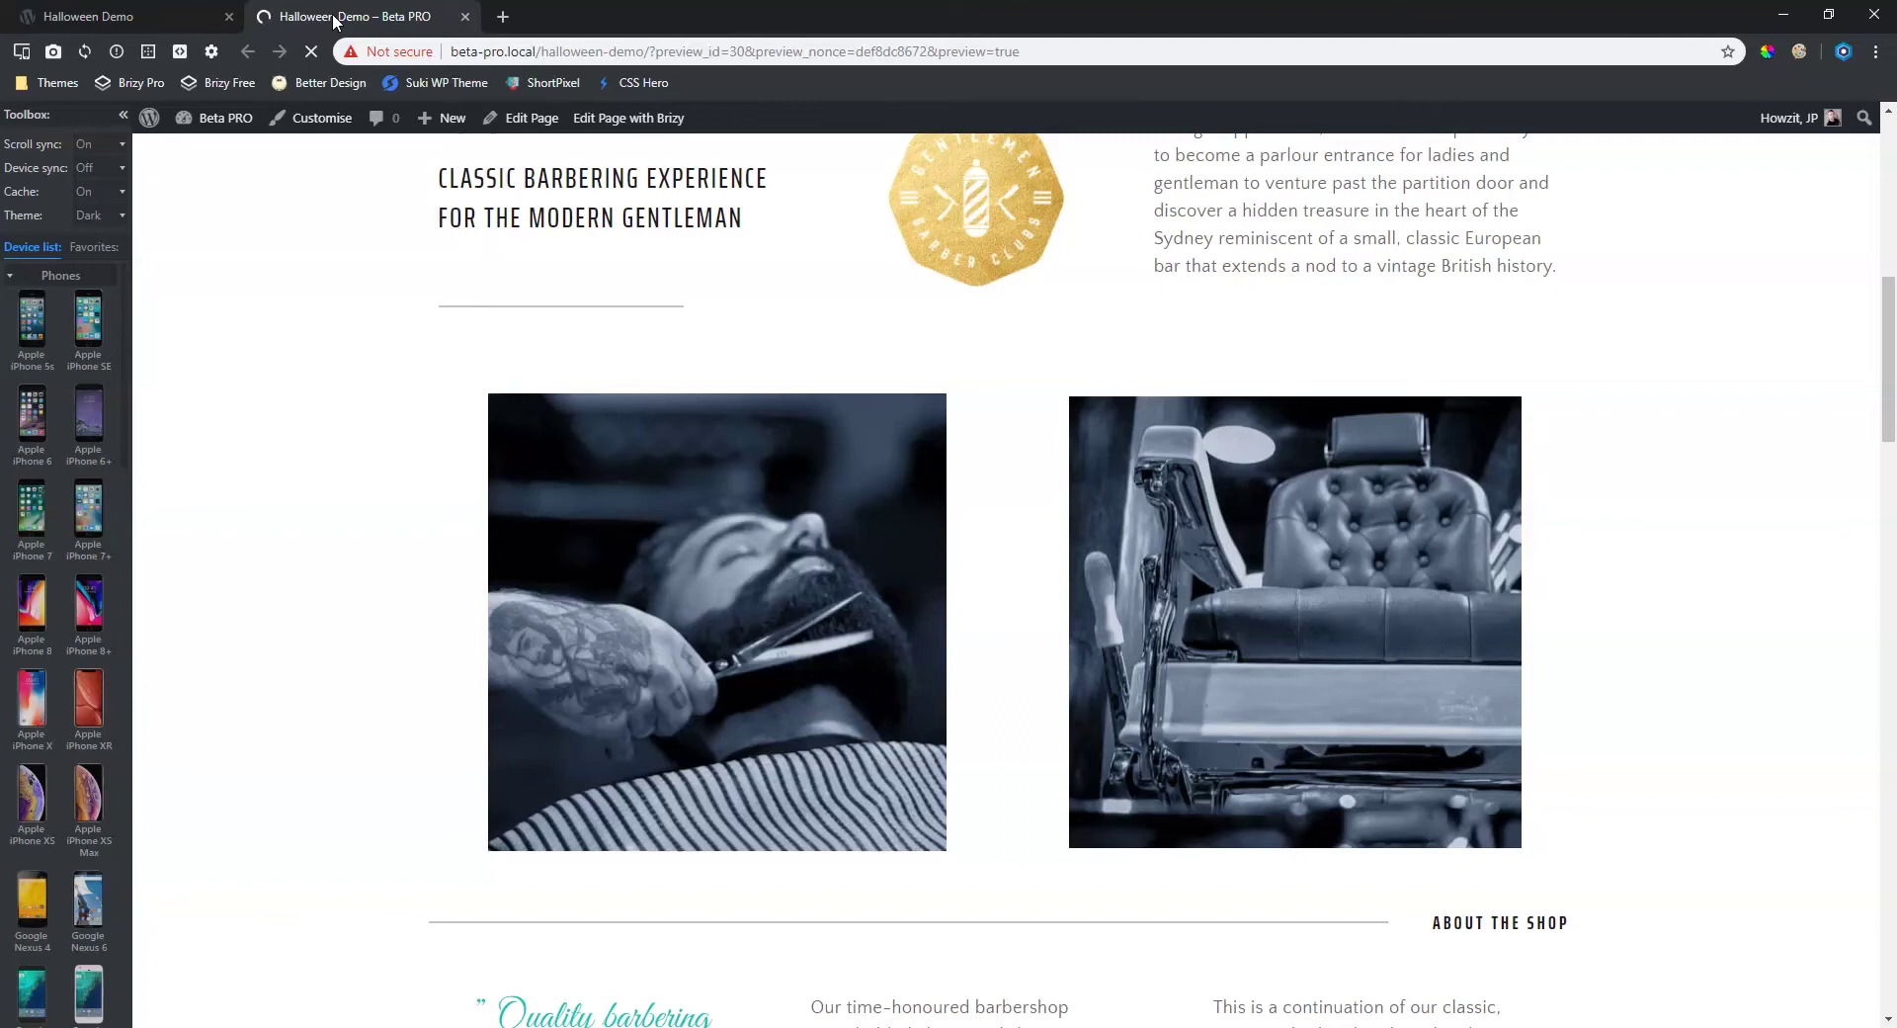
scroll(774, 298, "up", 7)
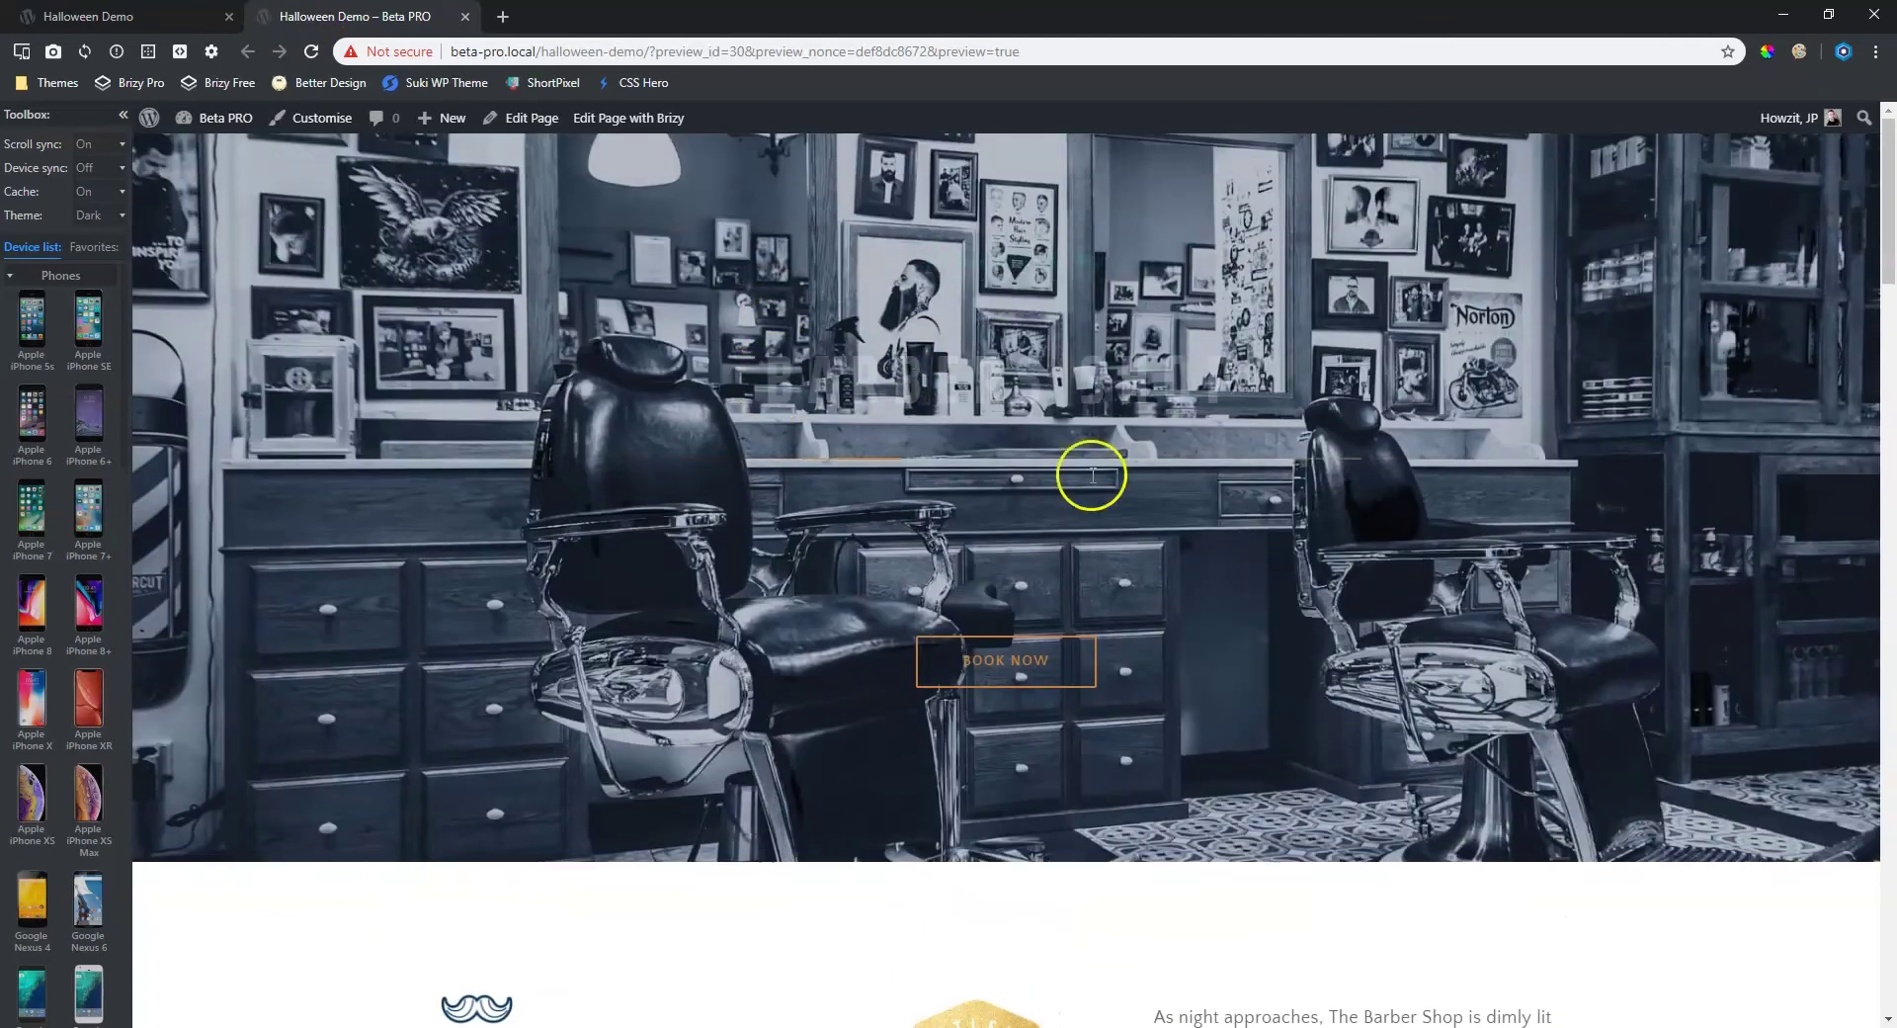
left_click(1058, 659)
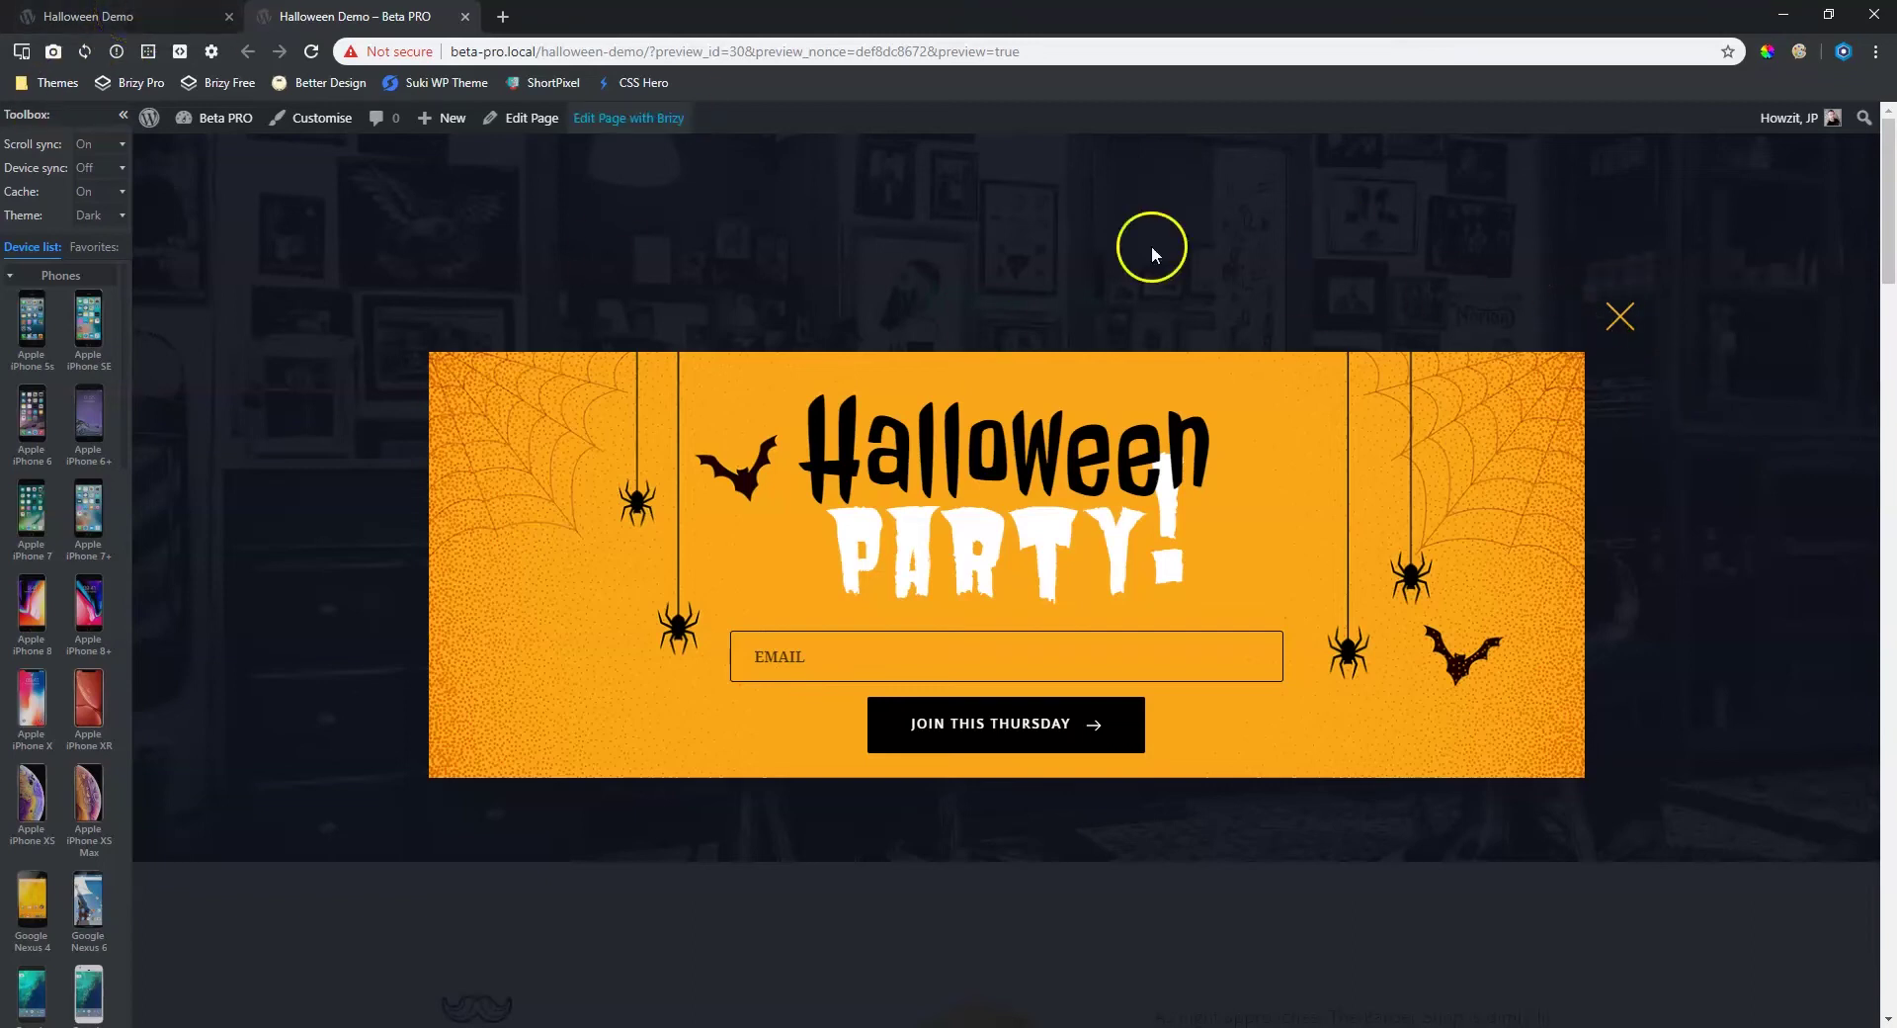
- Review the popup's closing options in the editor, along with its other settings and the close icon's options
left_click(128, 20)
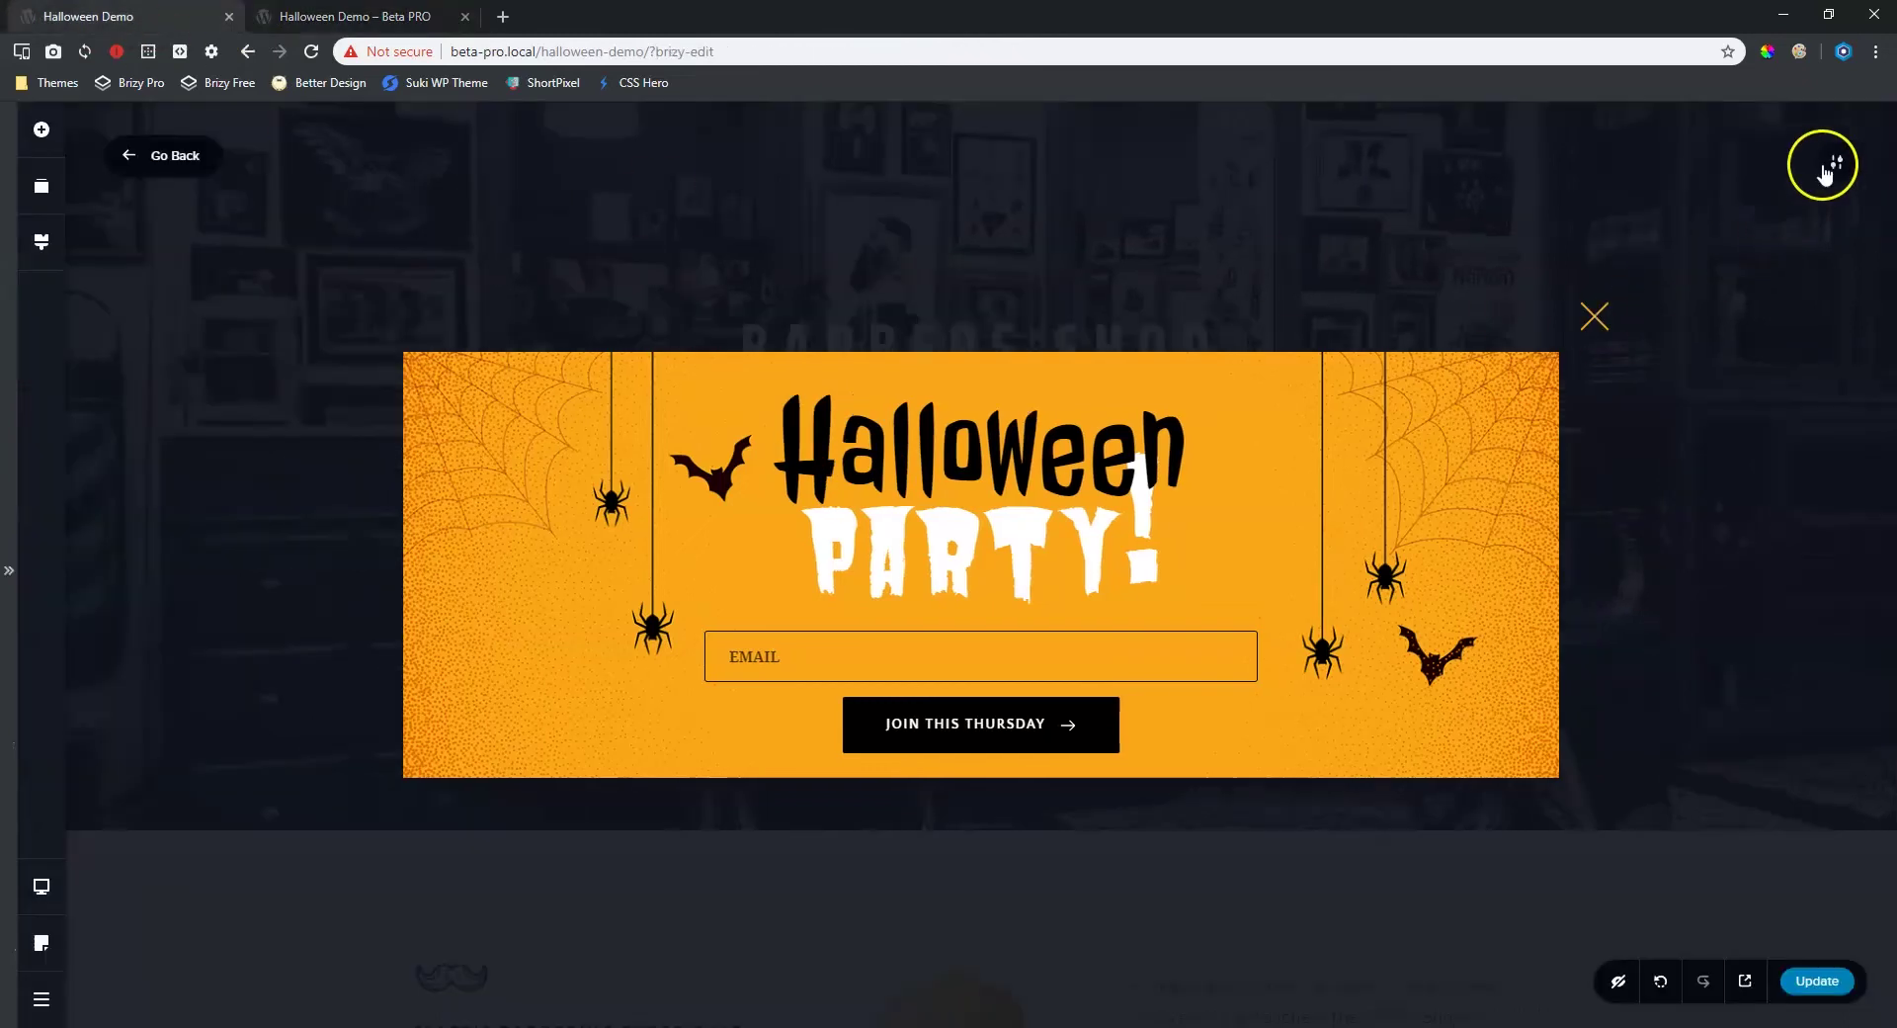
mouse_move(1828, 161)
left_click(1582, 163)
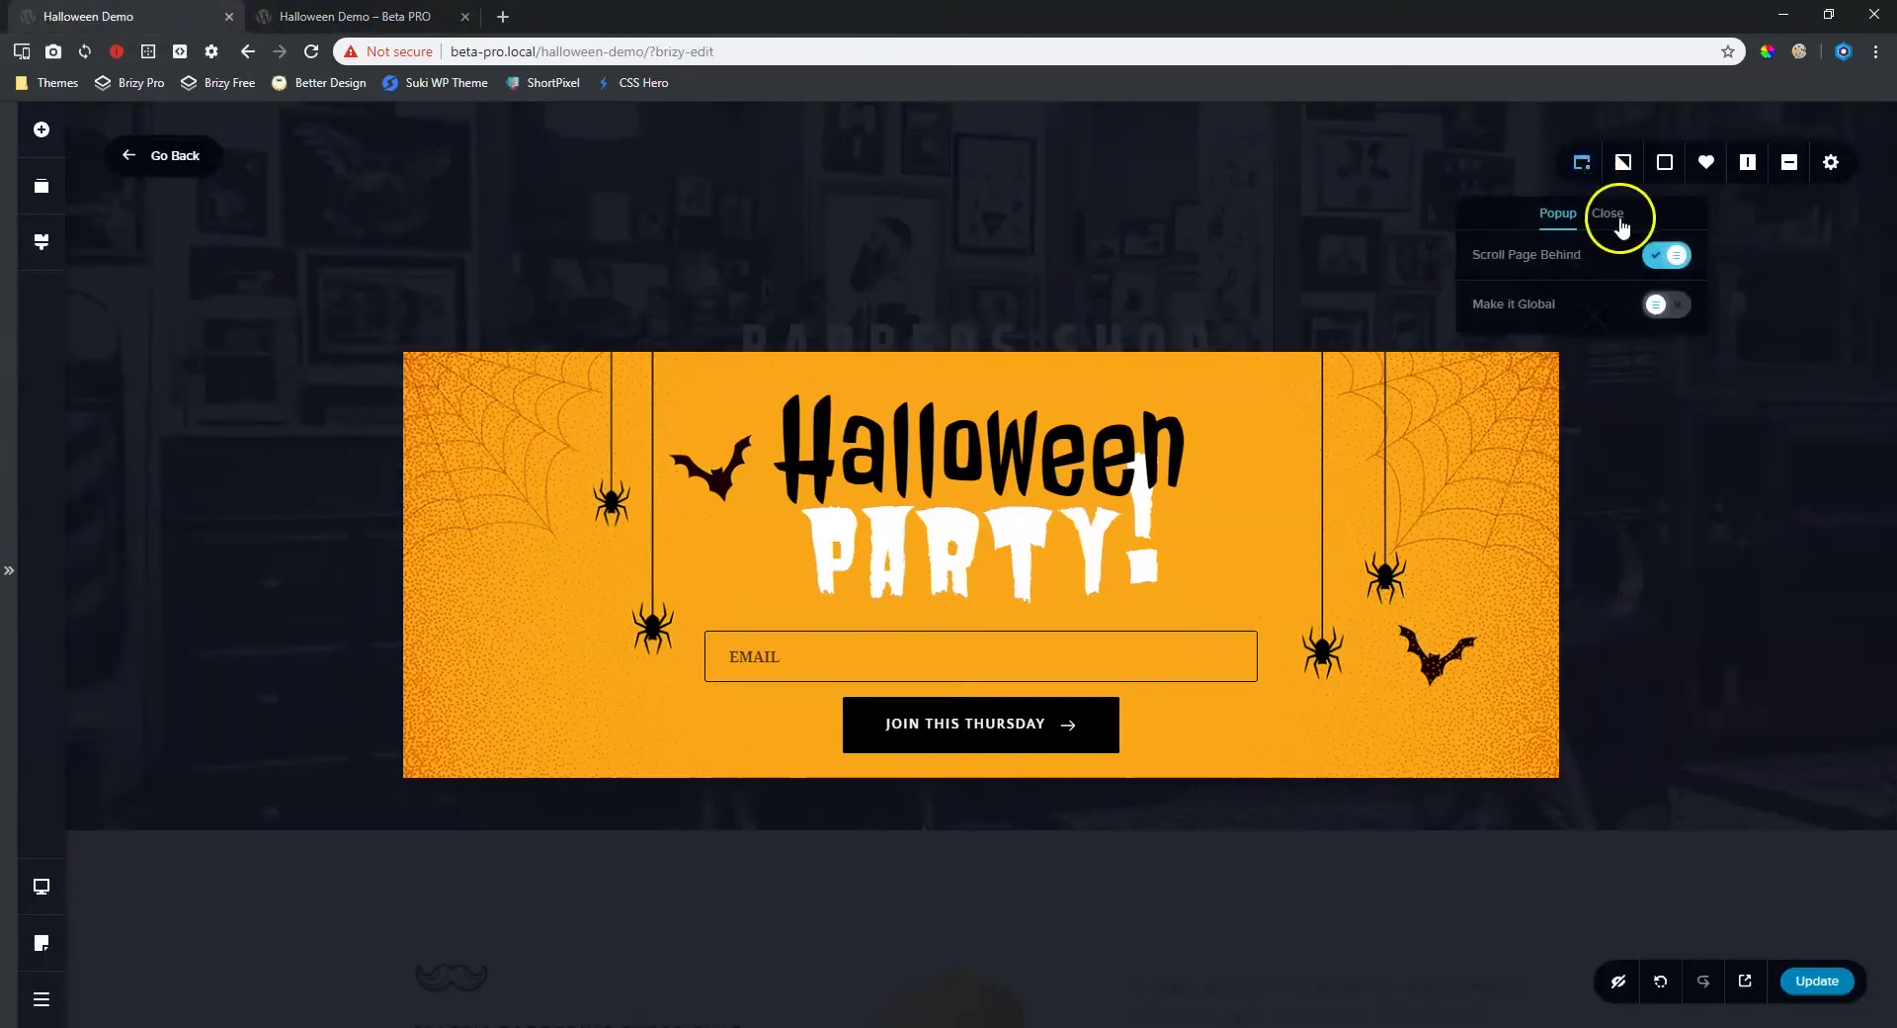
left_click(1607, 213)
left_click(1740, 489)
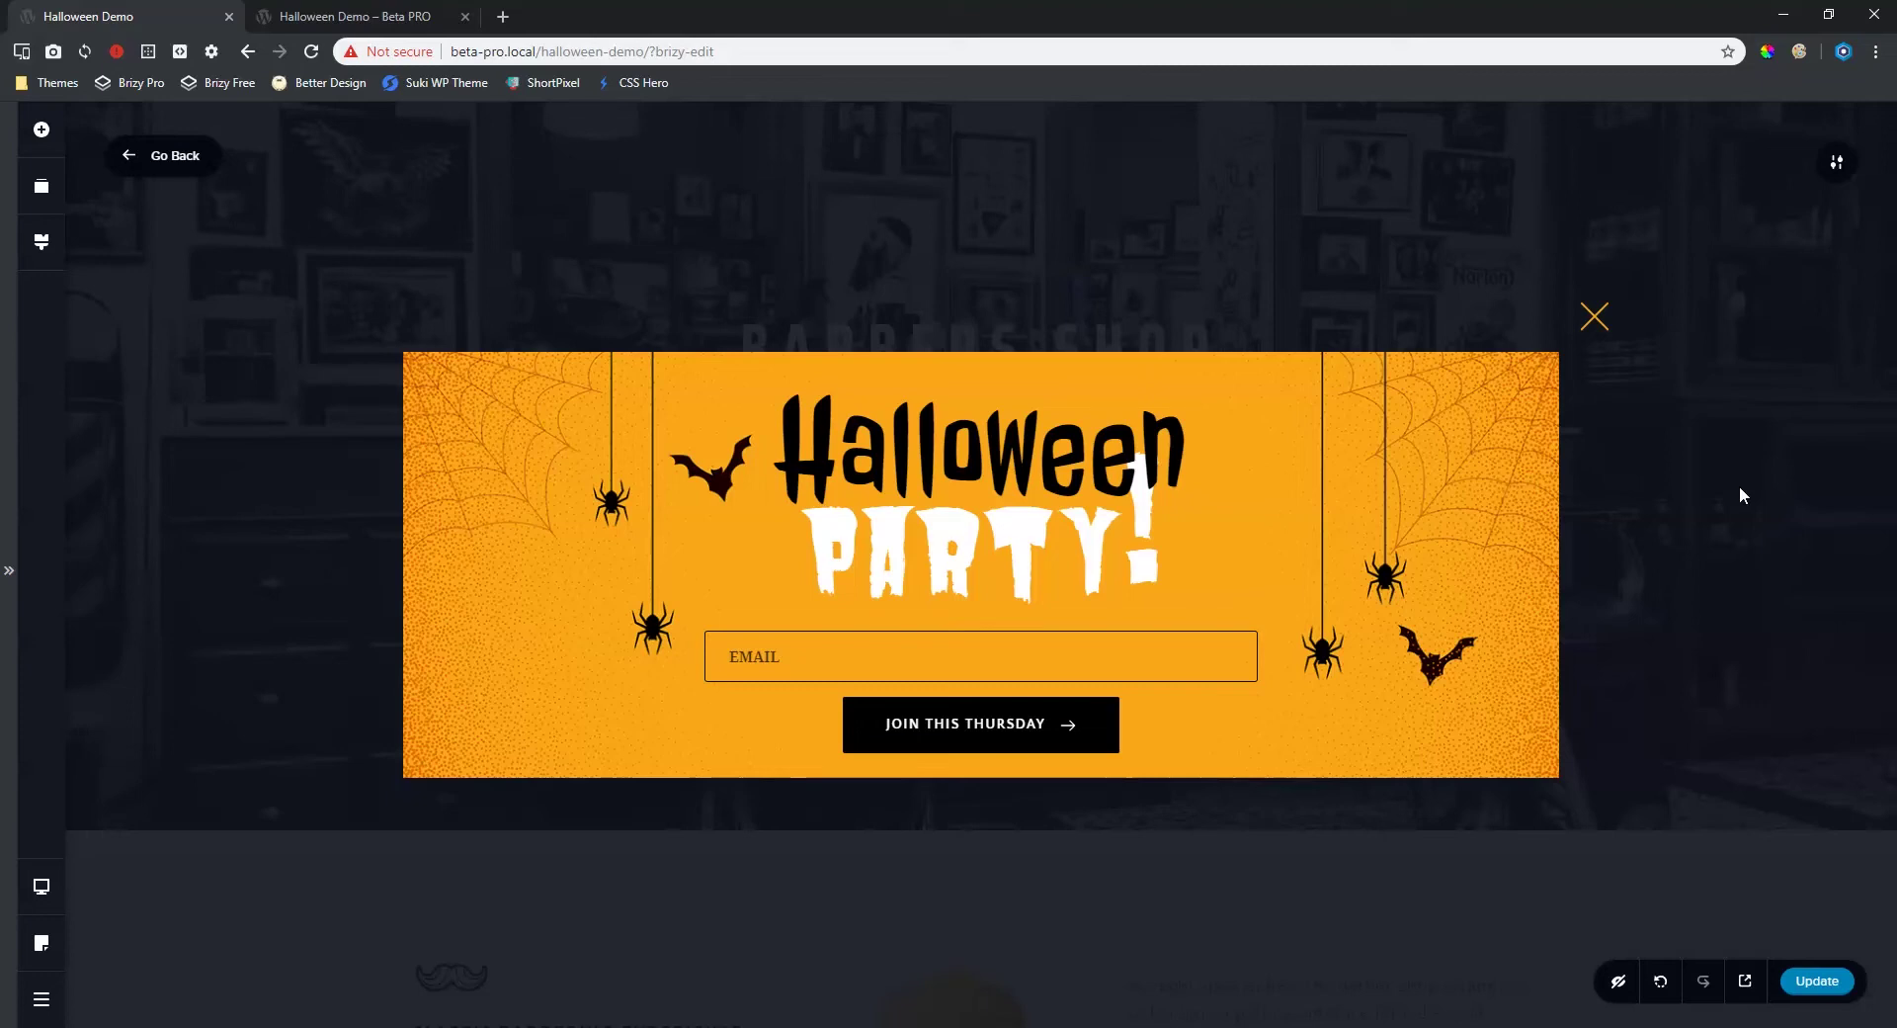
left_click(1836, 162)
left_click(1833, 168)
left_click(1828, 174)
left_click(1706, 174)
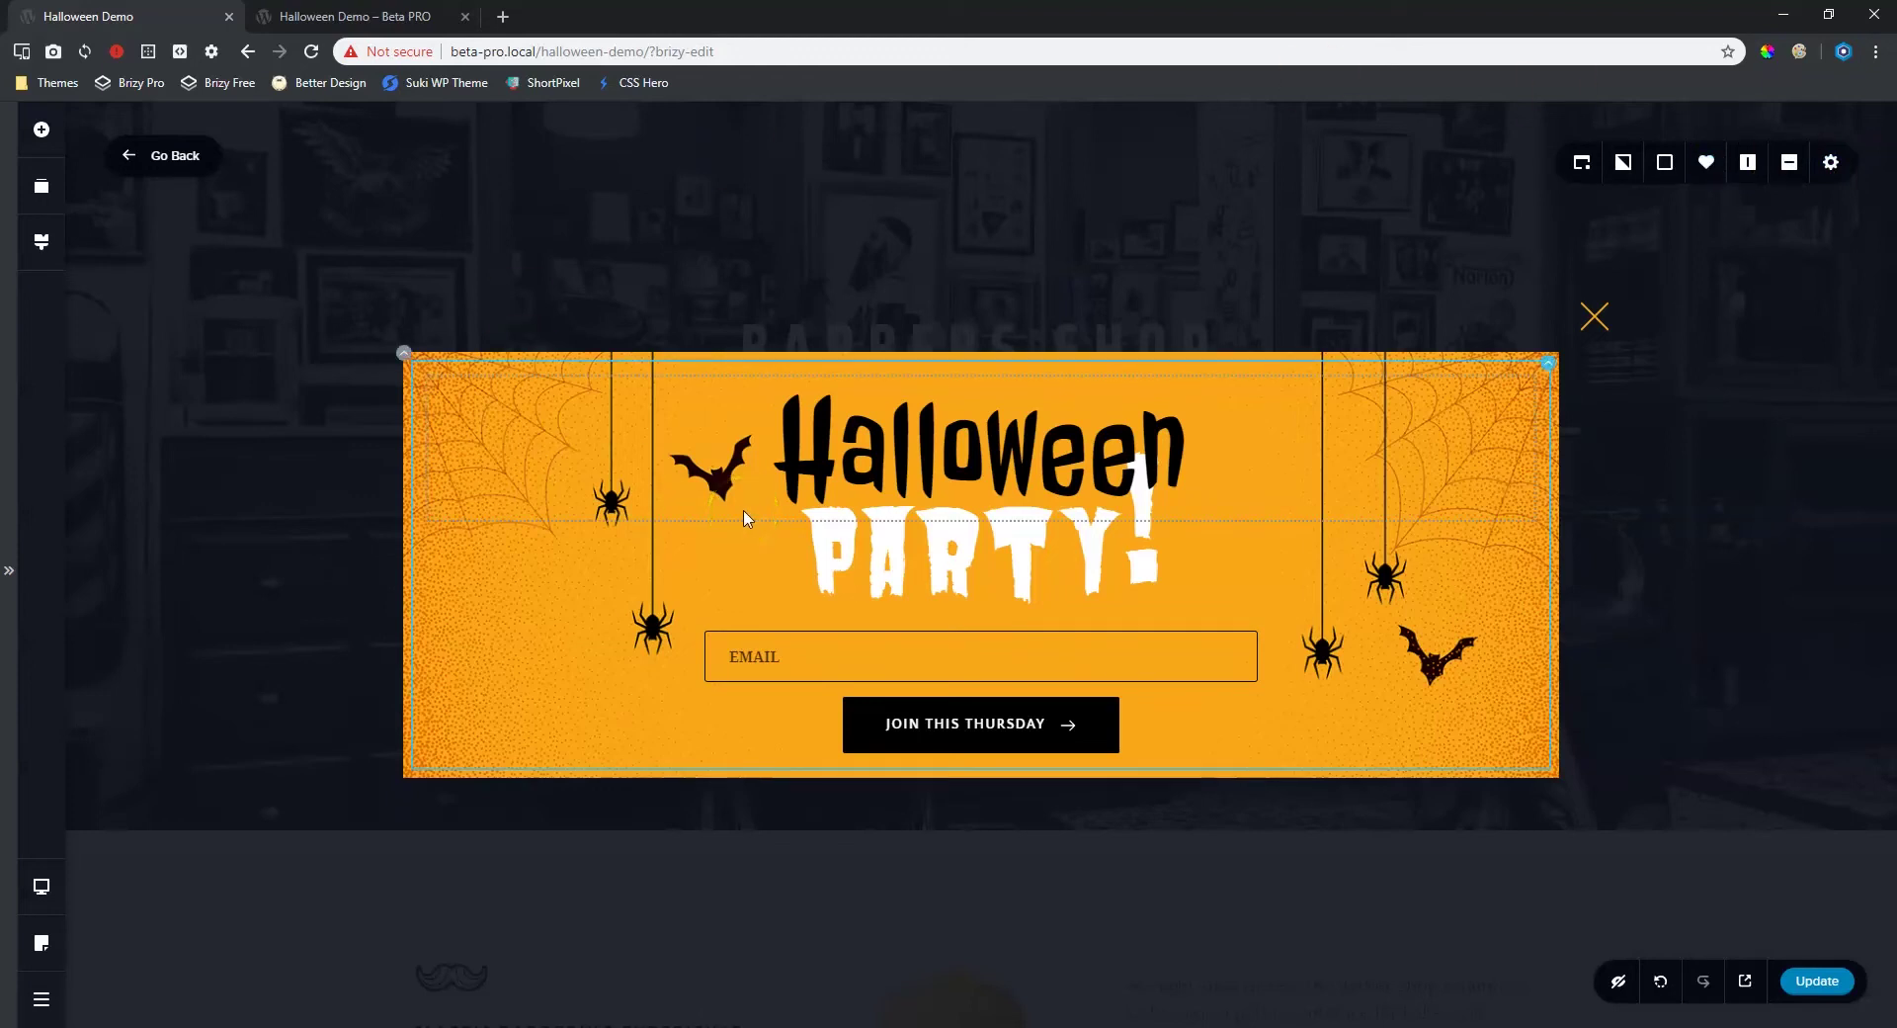
left_click(1596, 317)
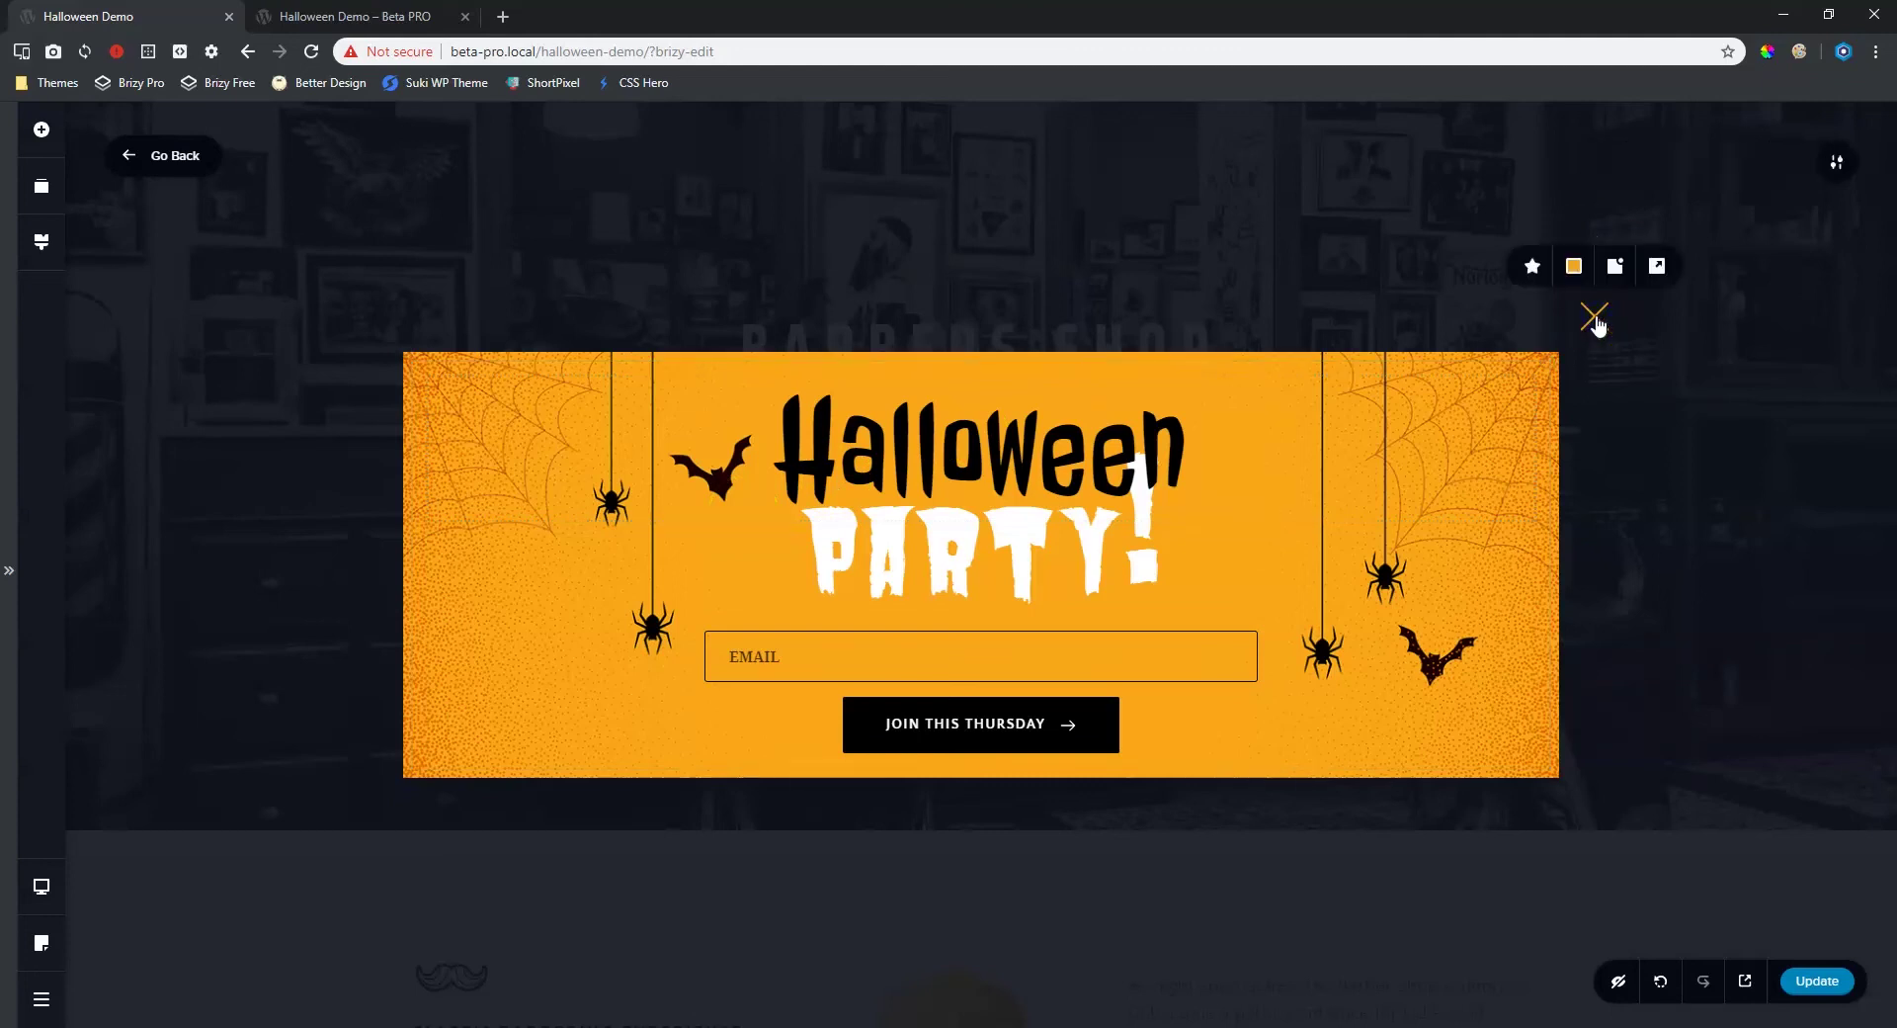
- Leave the popup editor and open the popup block library for the link of the Book Now button under Head
left_click(158, 153)
scroll(814, 374, "down", 10)
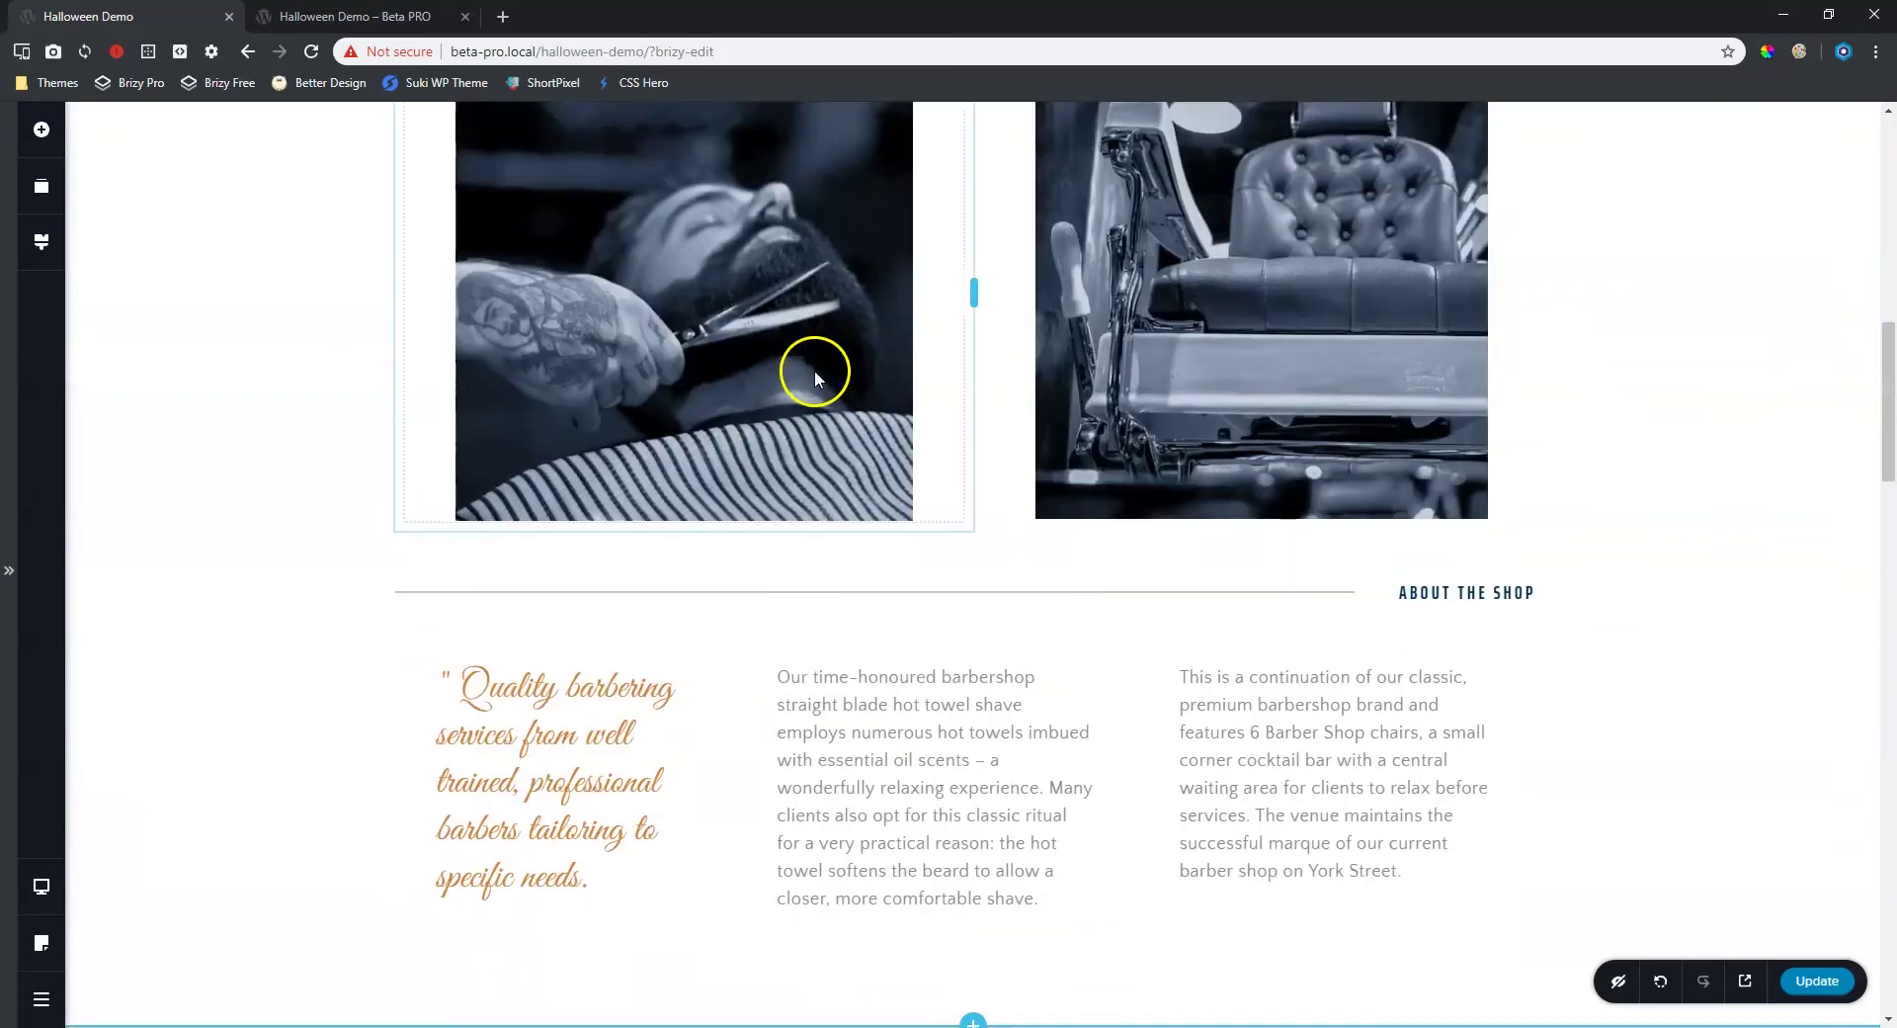
scroll(812, 374, "down", 6)
left_click(341, 527)
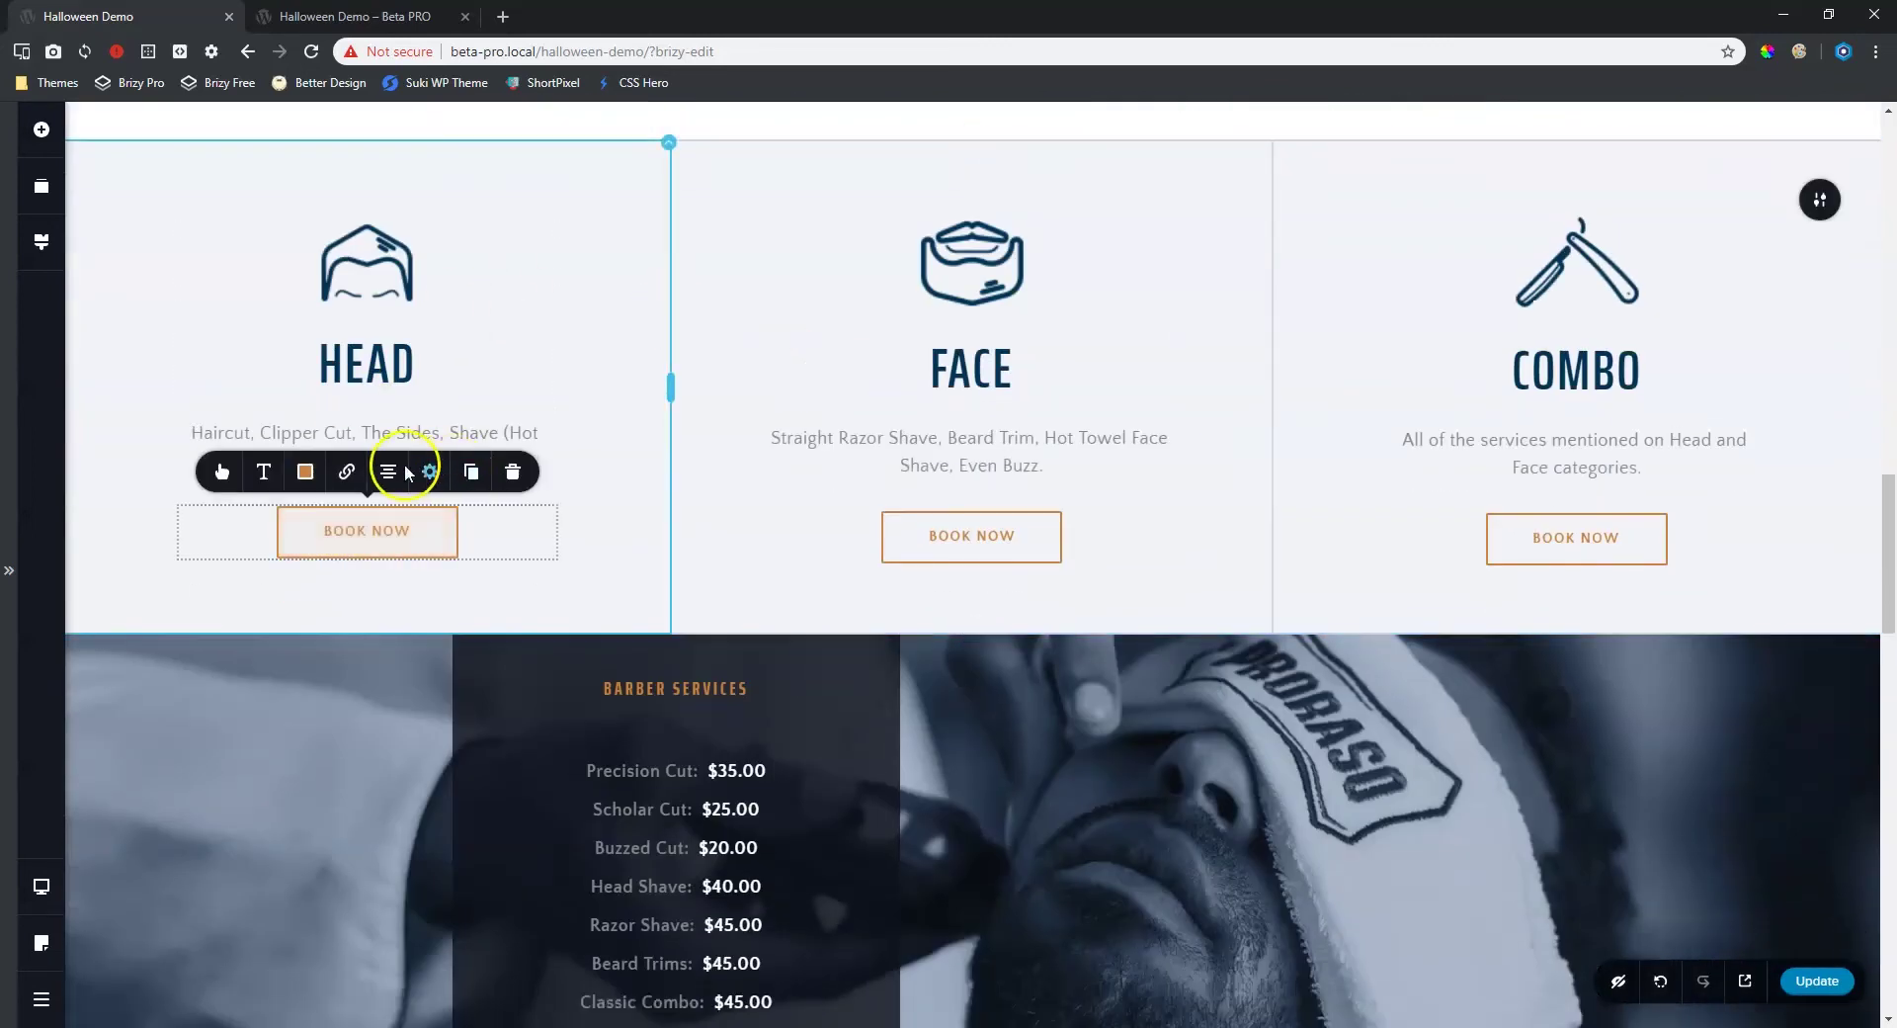
left_click(346, 471)
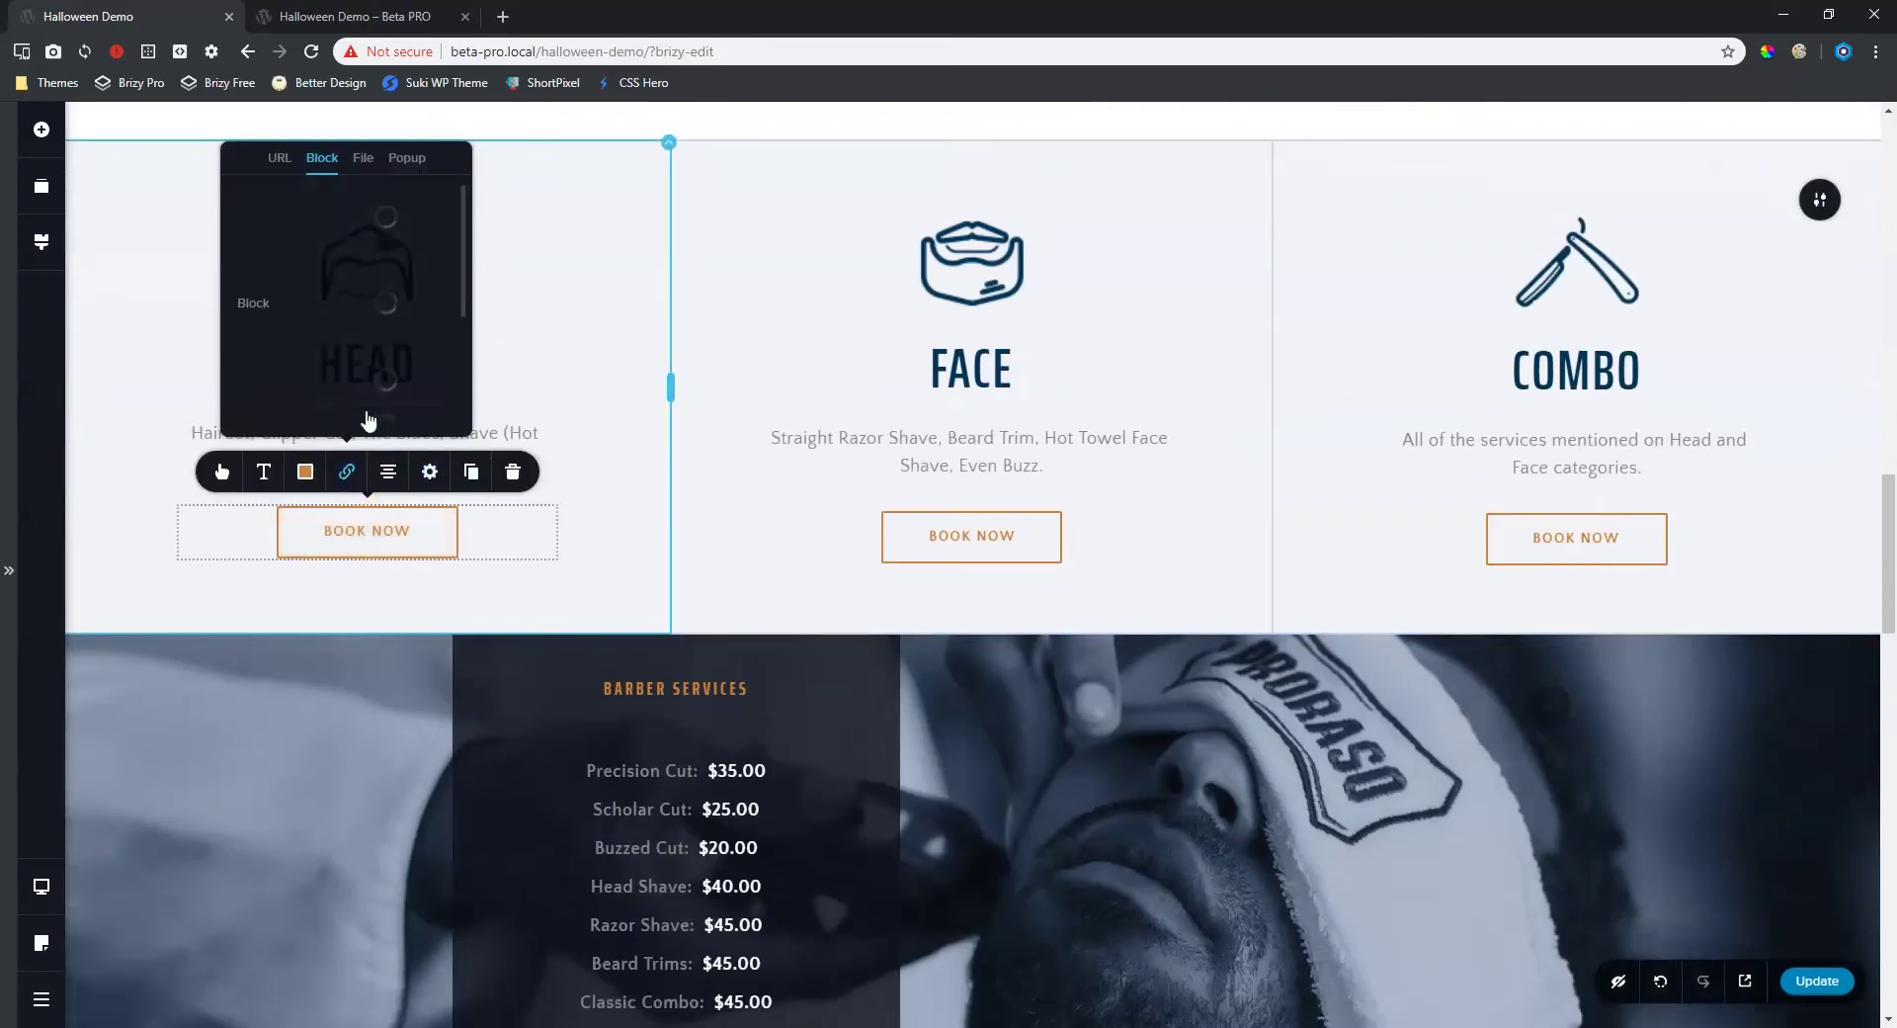
left_click(415, 174)
left_click(395, 373)
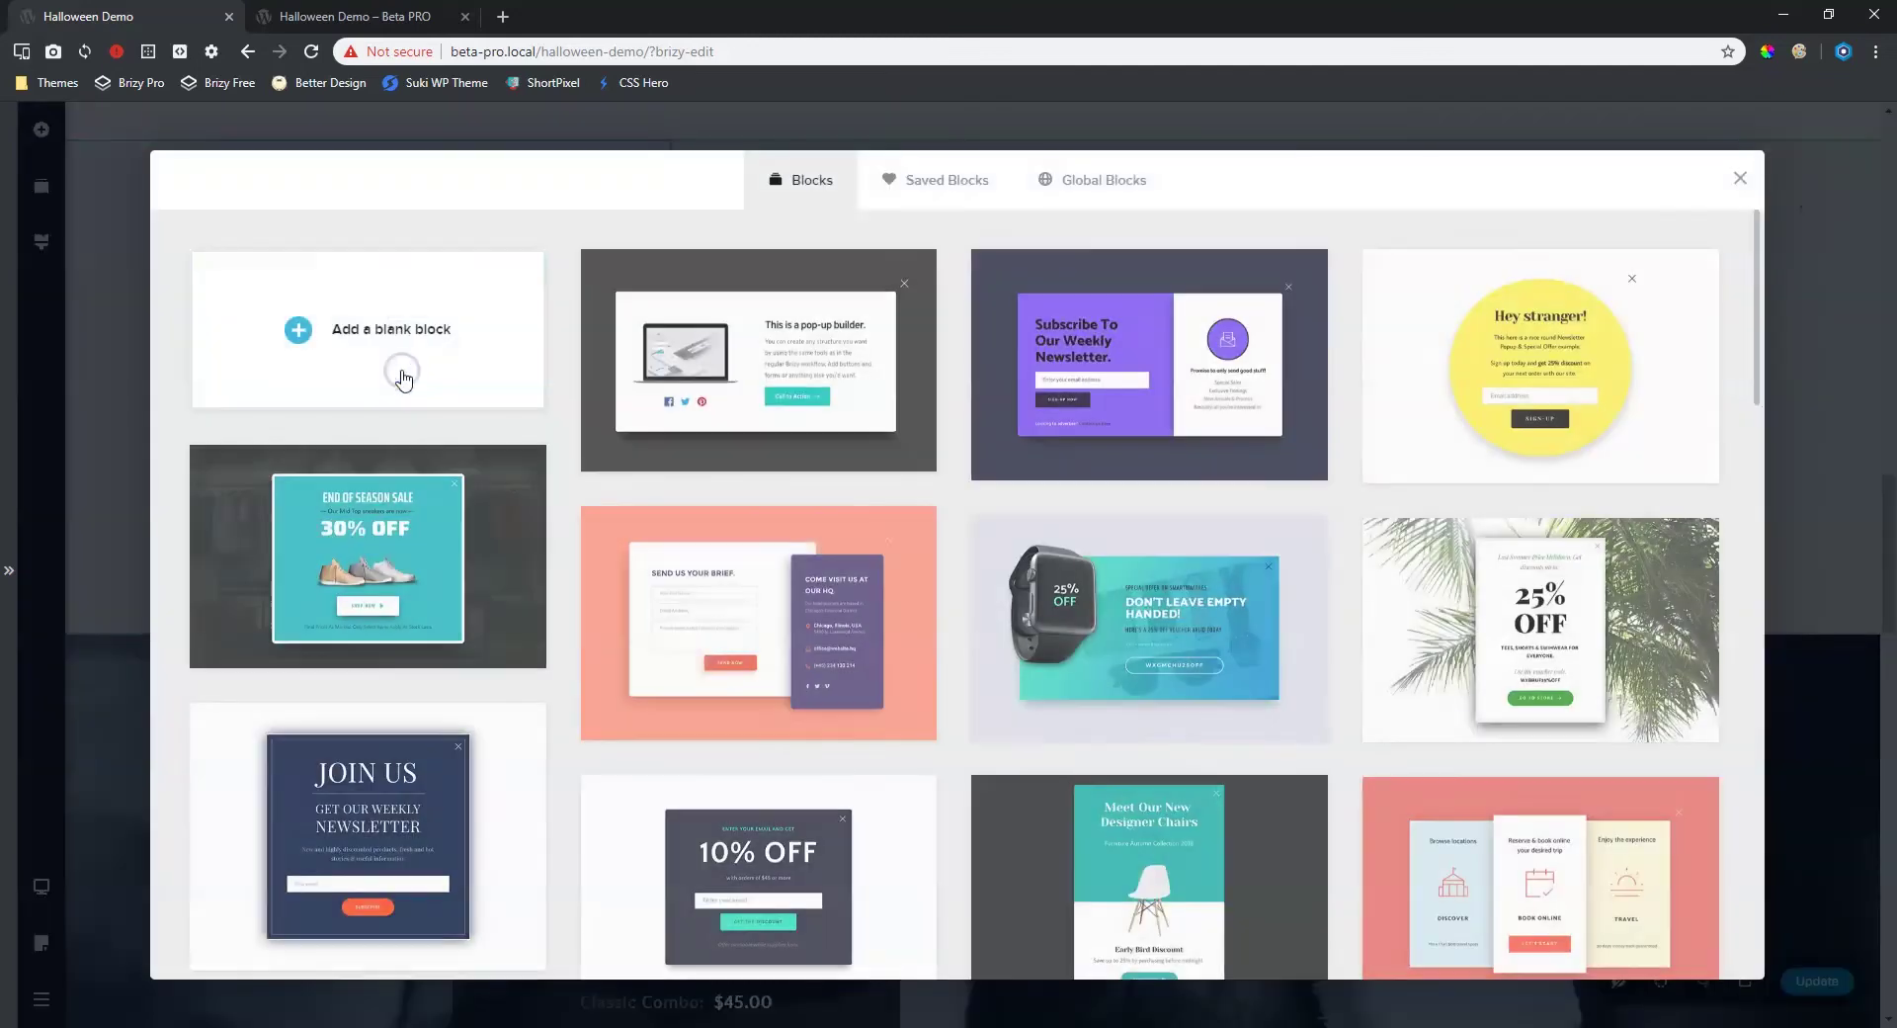
- Delete the saved popup from the Saved Blocks and close the block library without choosing a popup
left_click(953, 187)
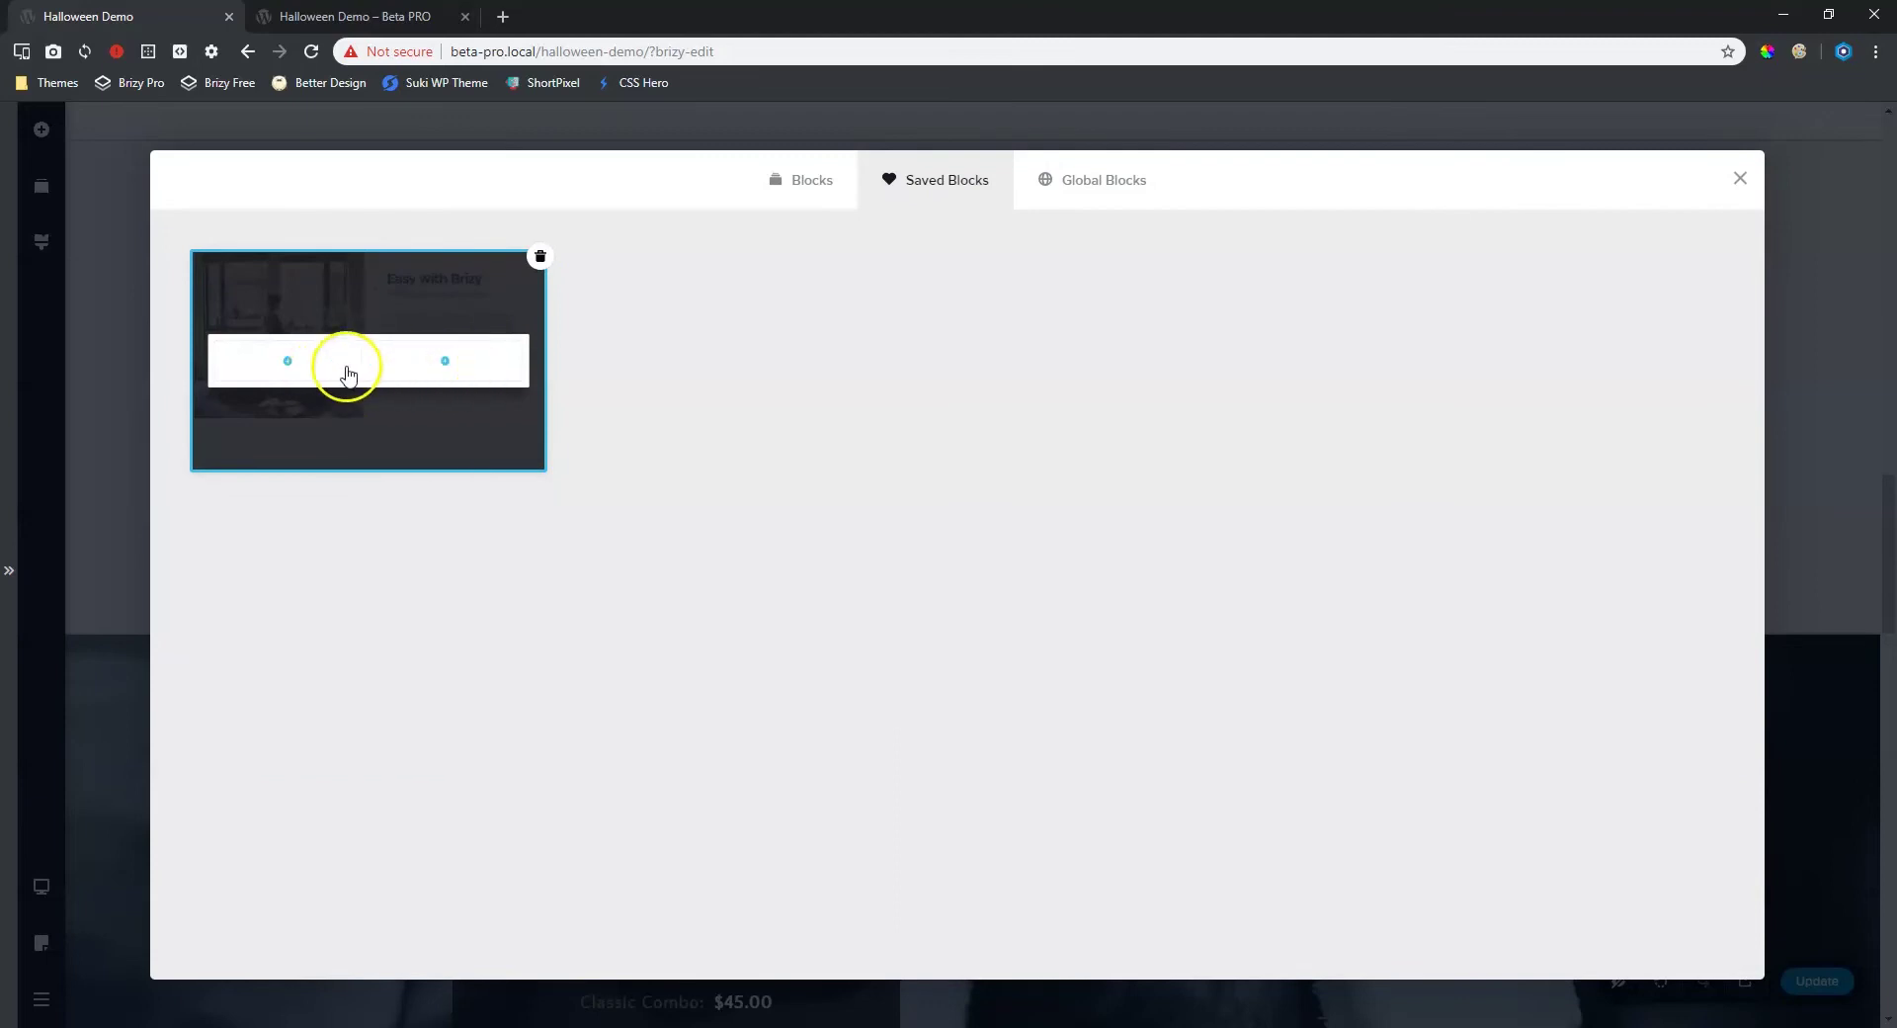
left_click(539, 258)
left_click(1737, 180)
- Look at the popup in the page preview once more, then close the preview and return to the page editor
scroll(1103, 432, "up", 6)
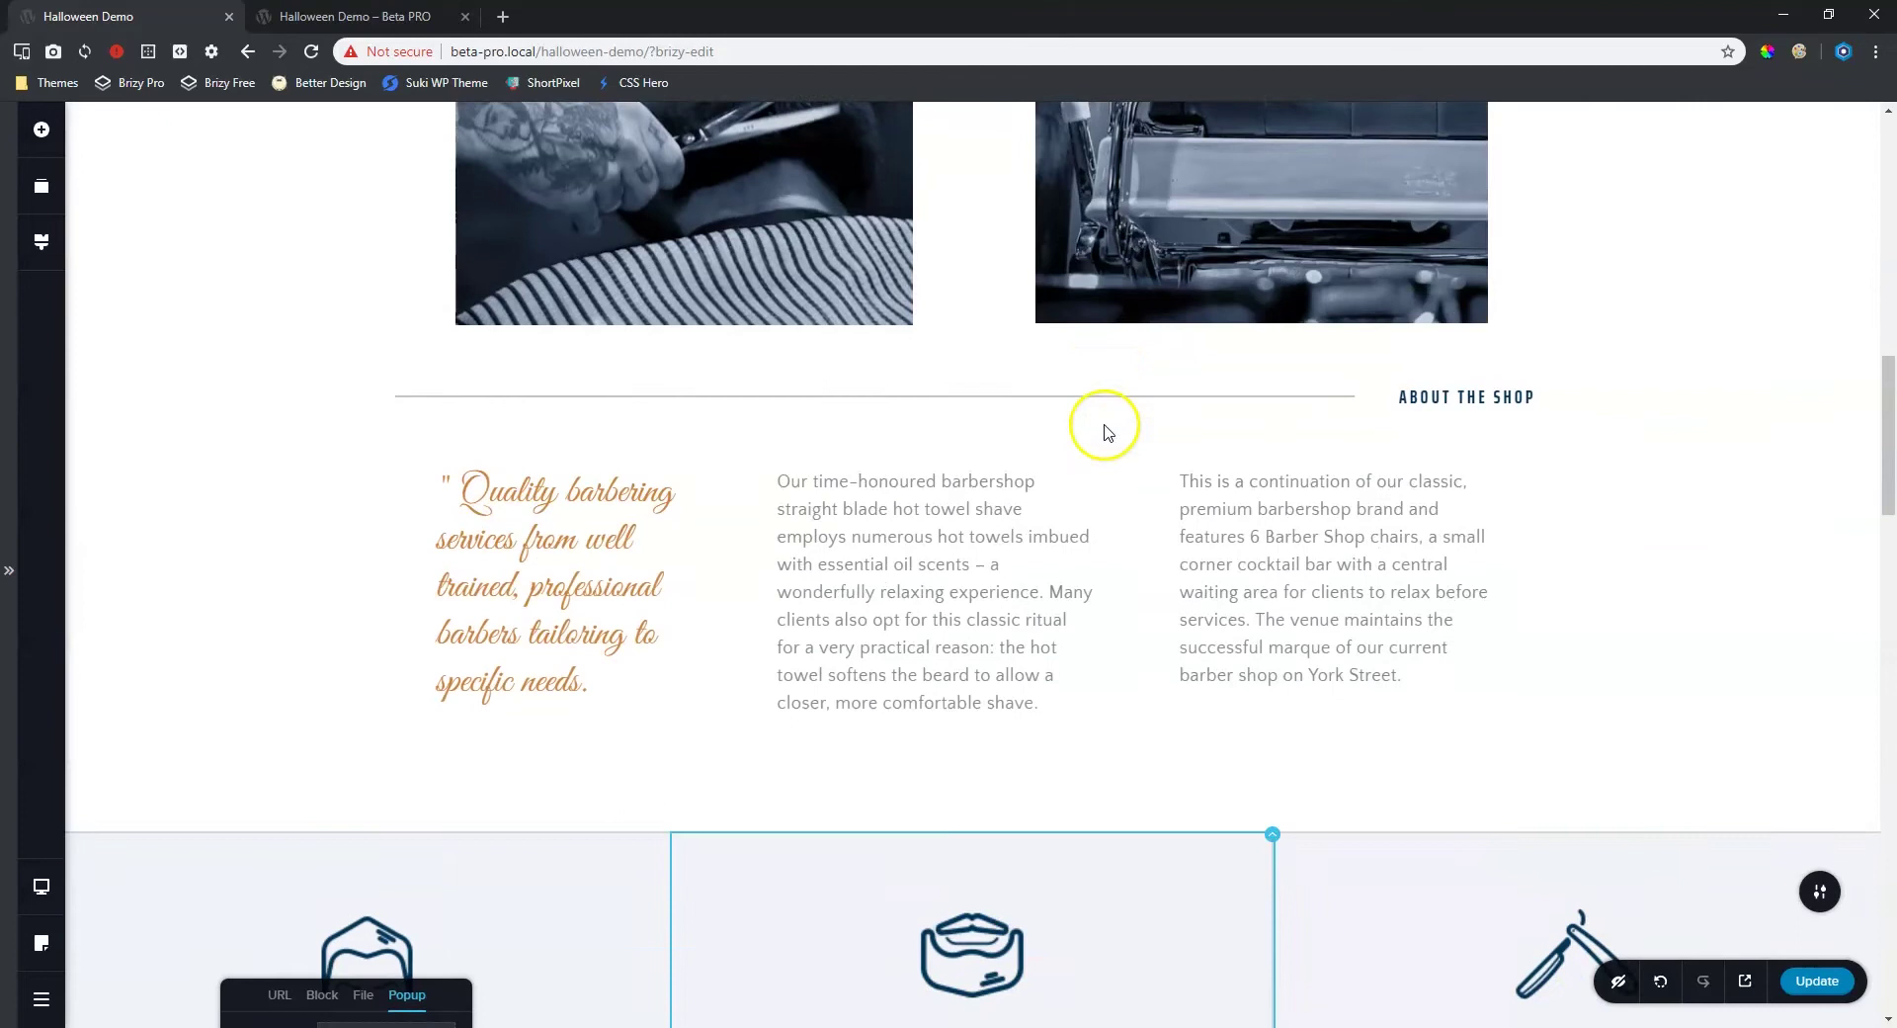
scroll(1104, 431, "up", 10)
left_click(439, 15)
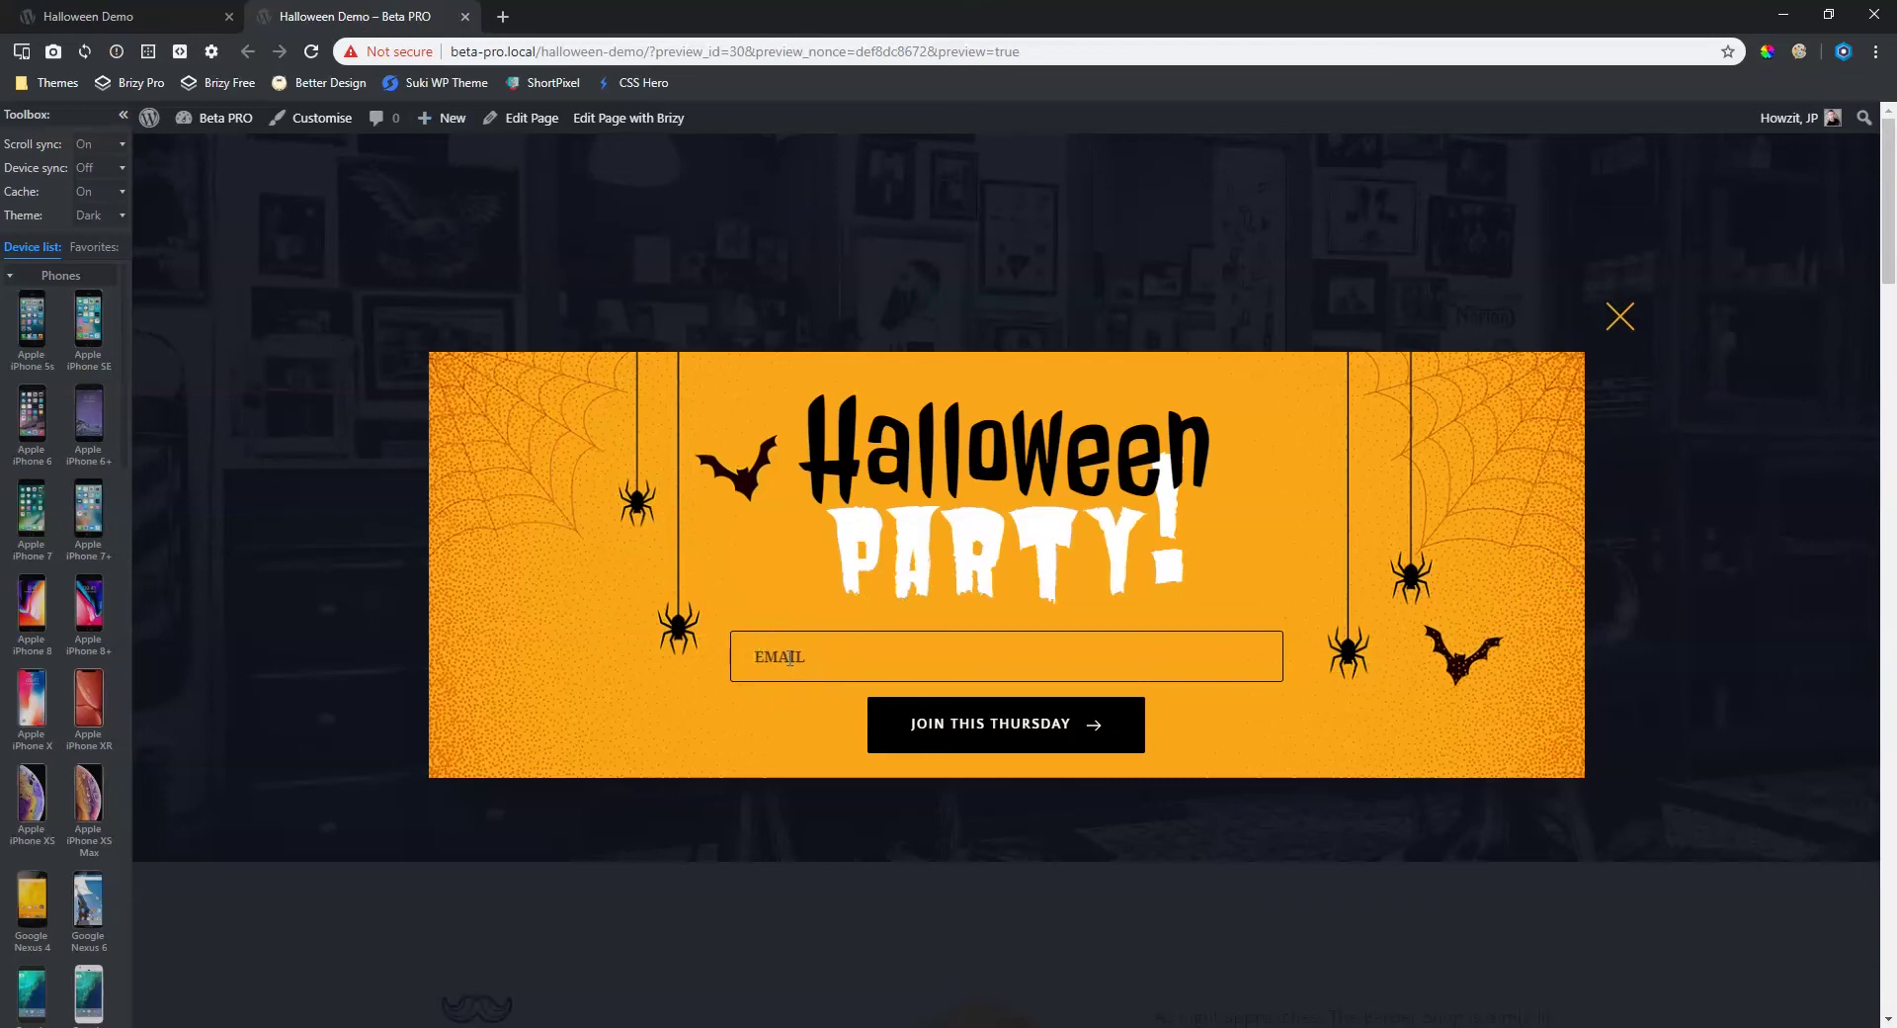
left_click(159, 18)
left_click(450, 16)
left_click(464, 16)
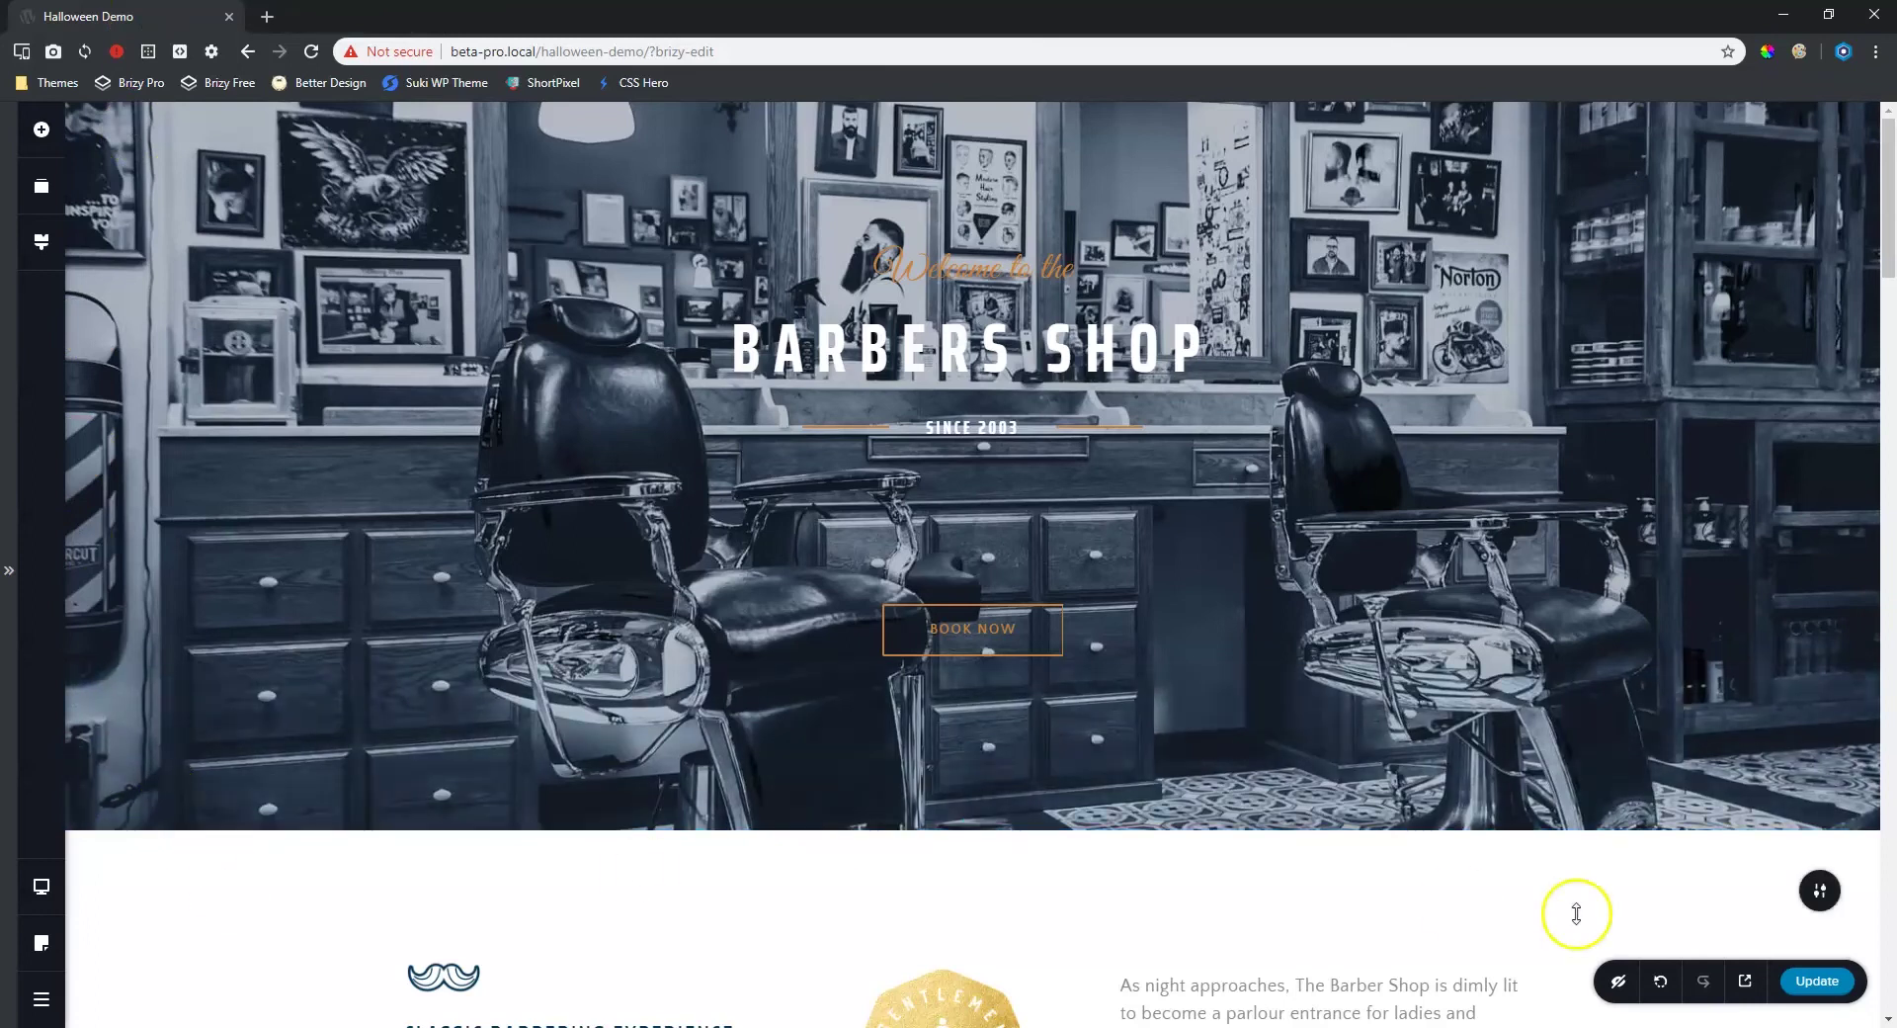
left_click(40, 998)
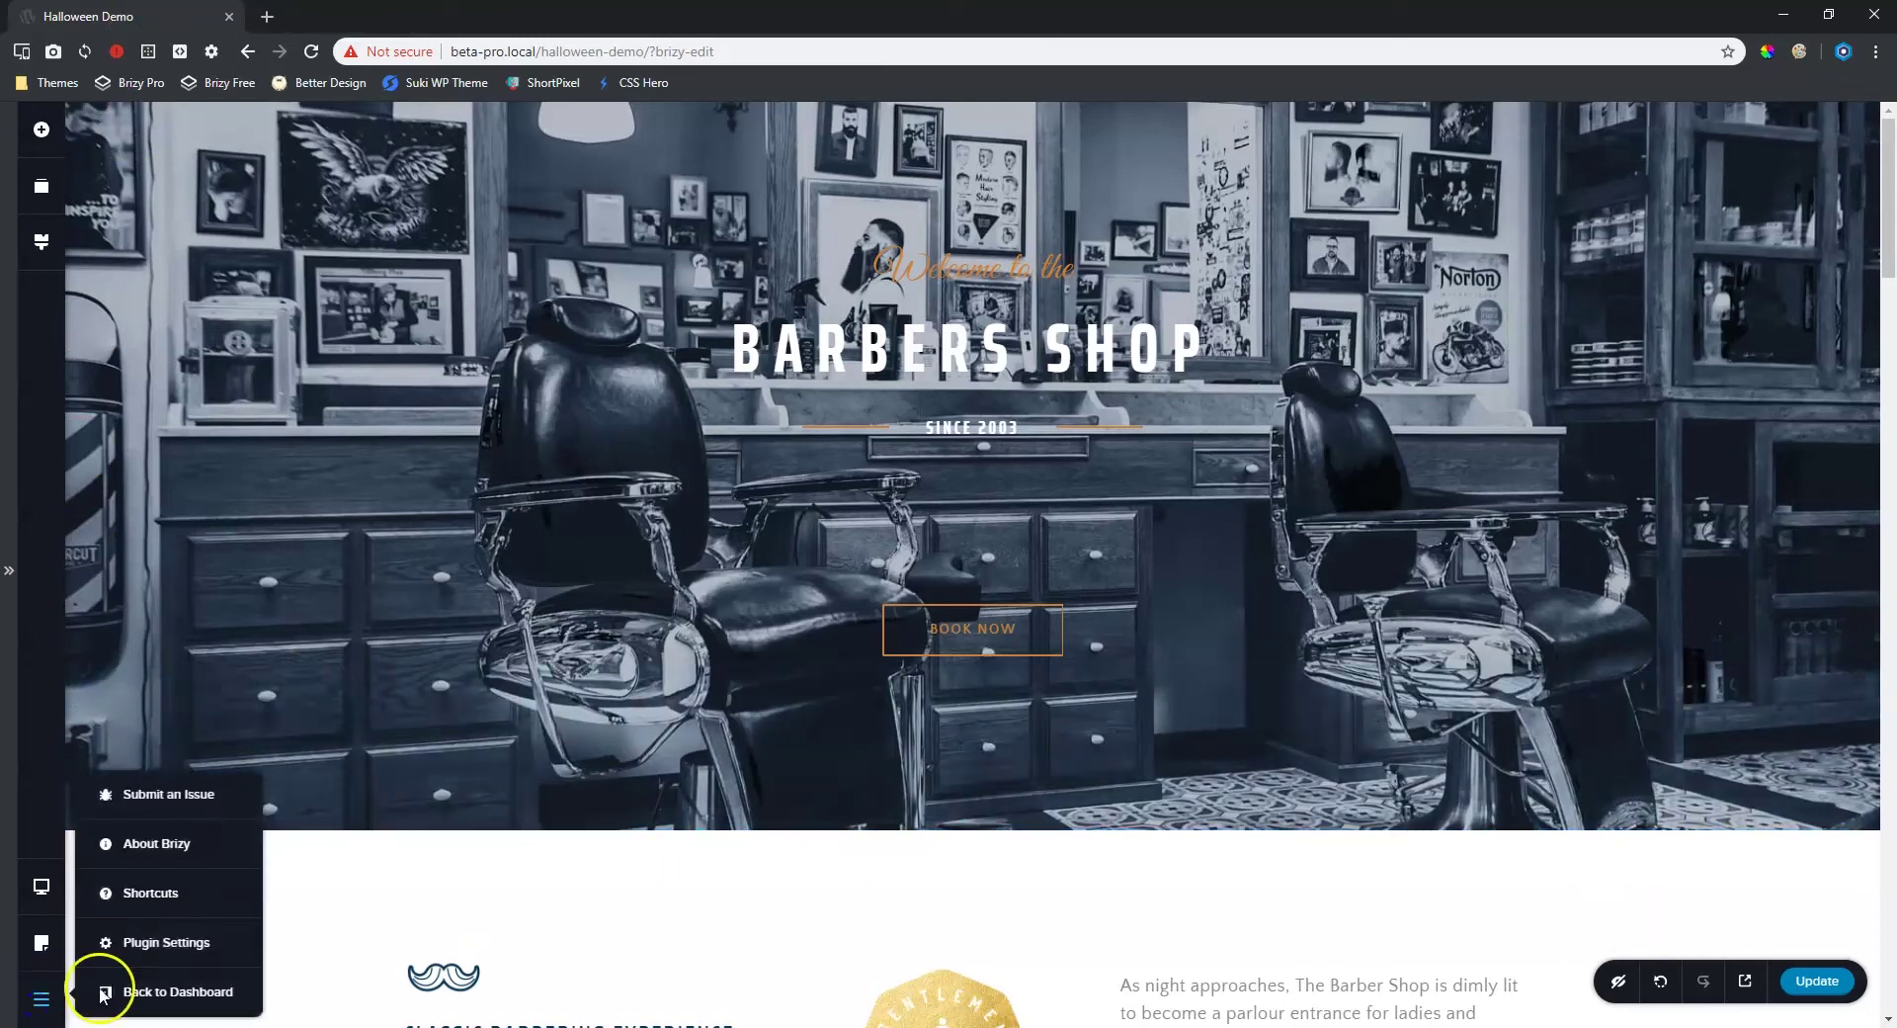
left_click(158, 992)
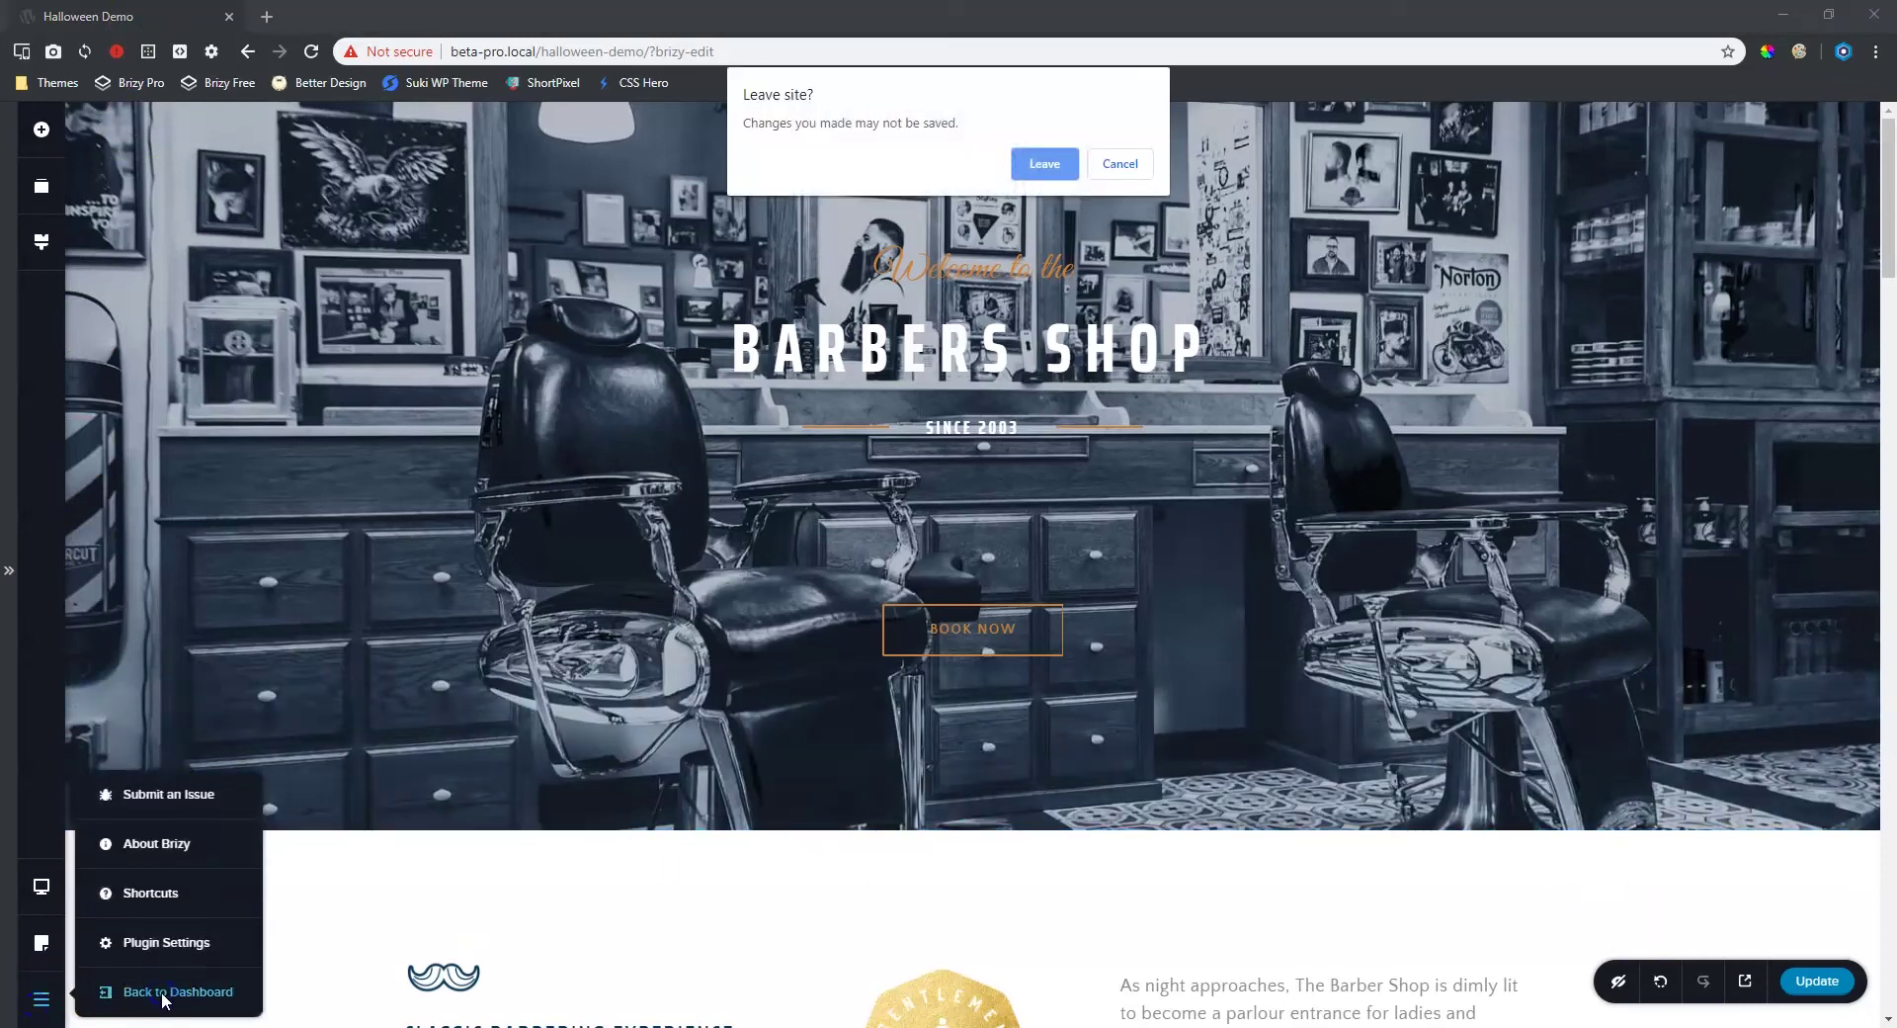
left_click(1119, 163)
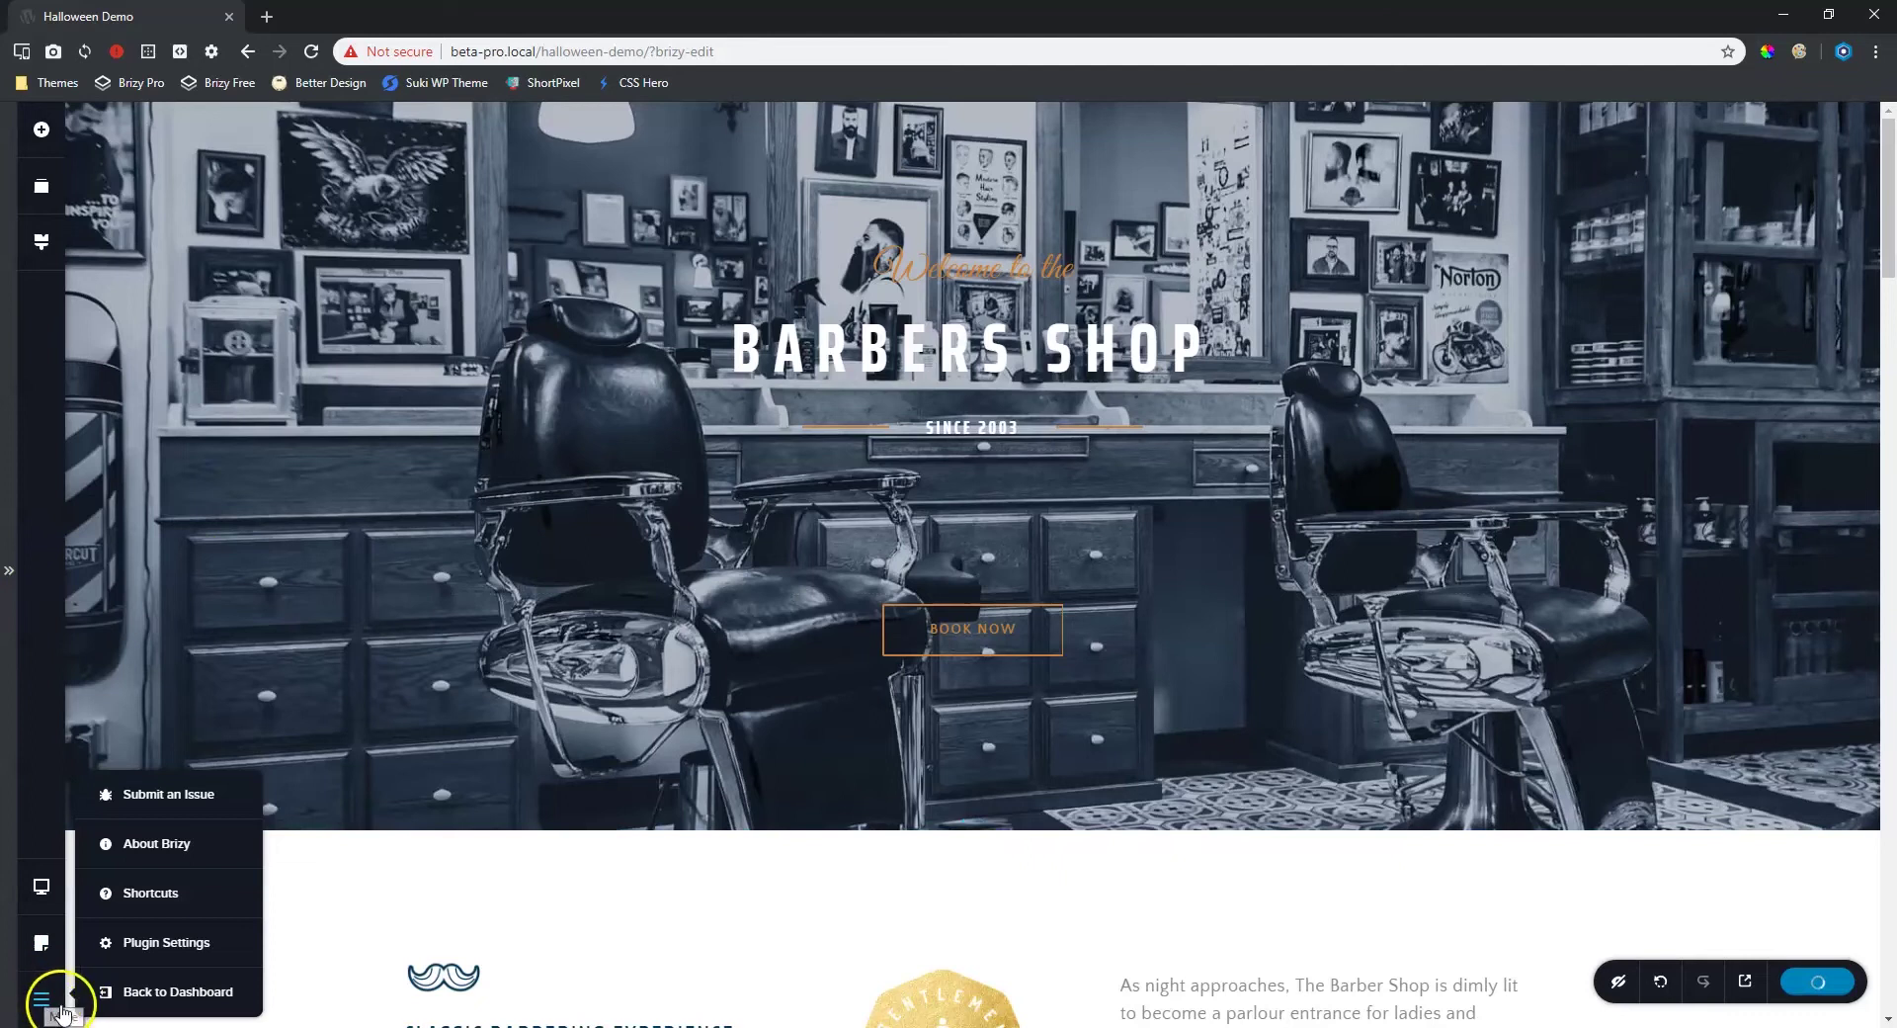
- Exit the Brizy editor to the WordPress admin and open the site's main Dashboard
left_click(159, 1002)
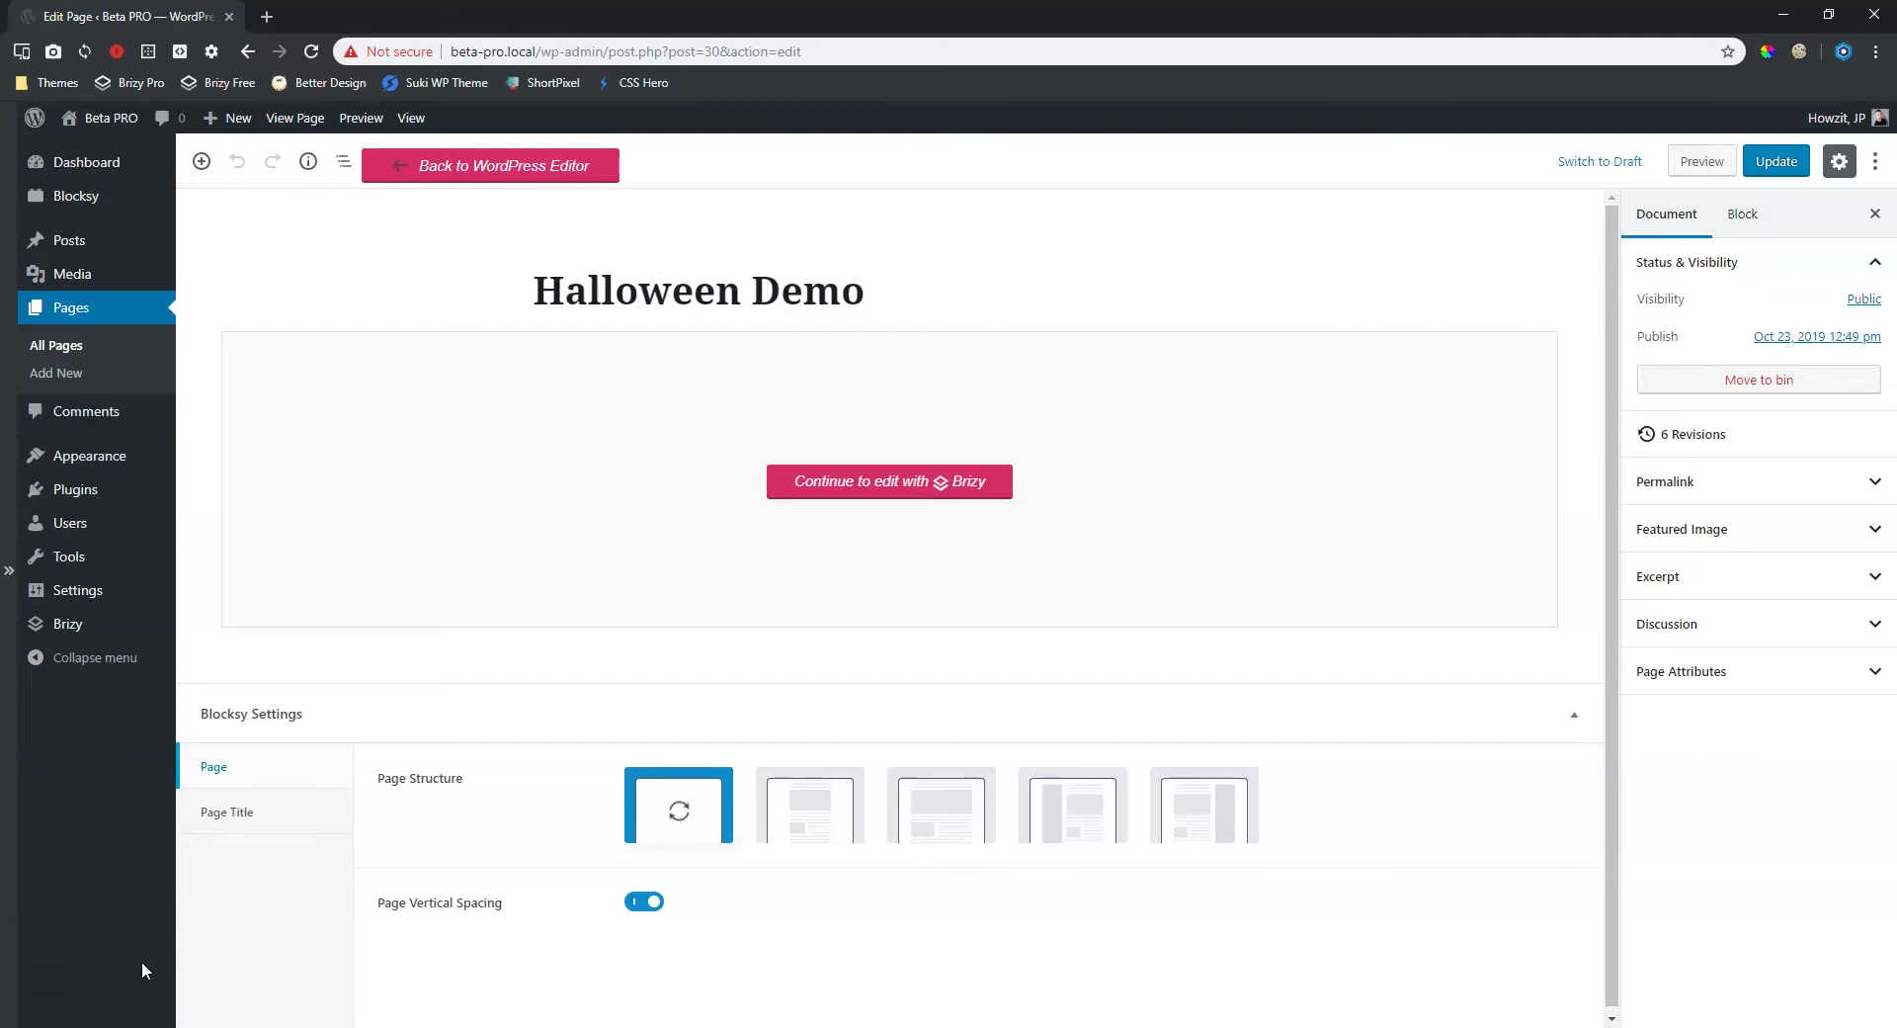
left_click(74, 164)
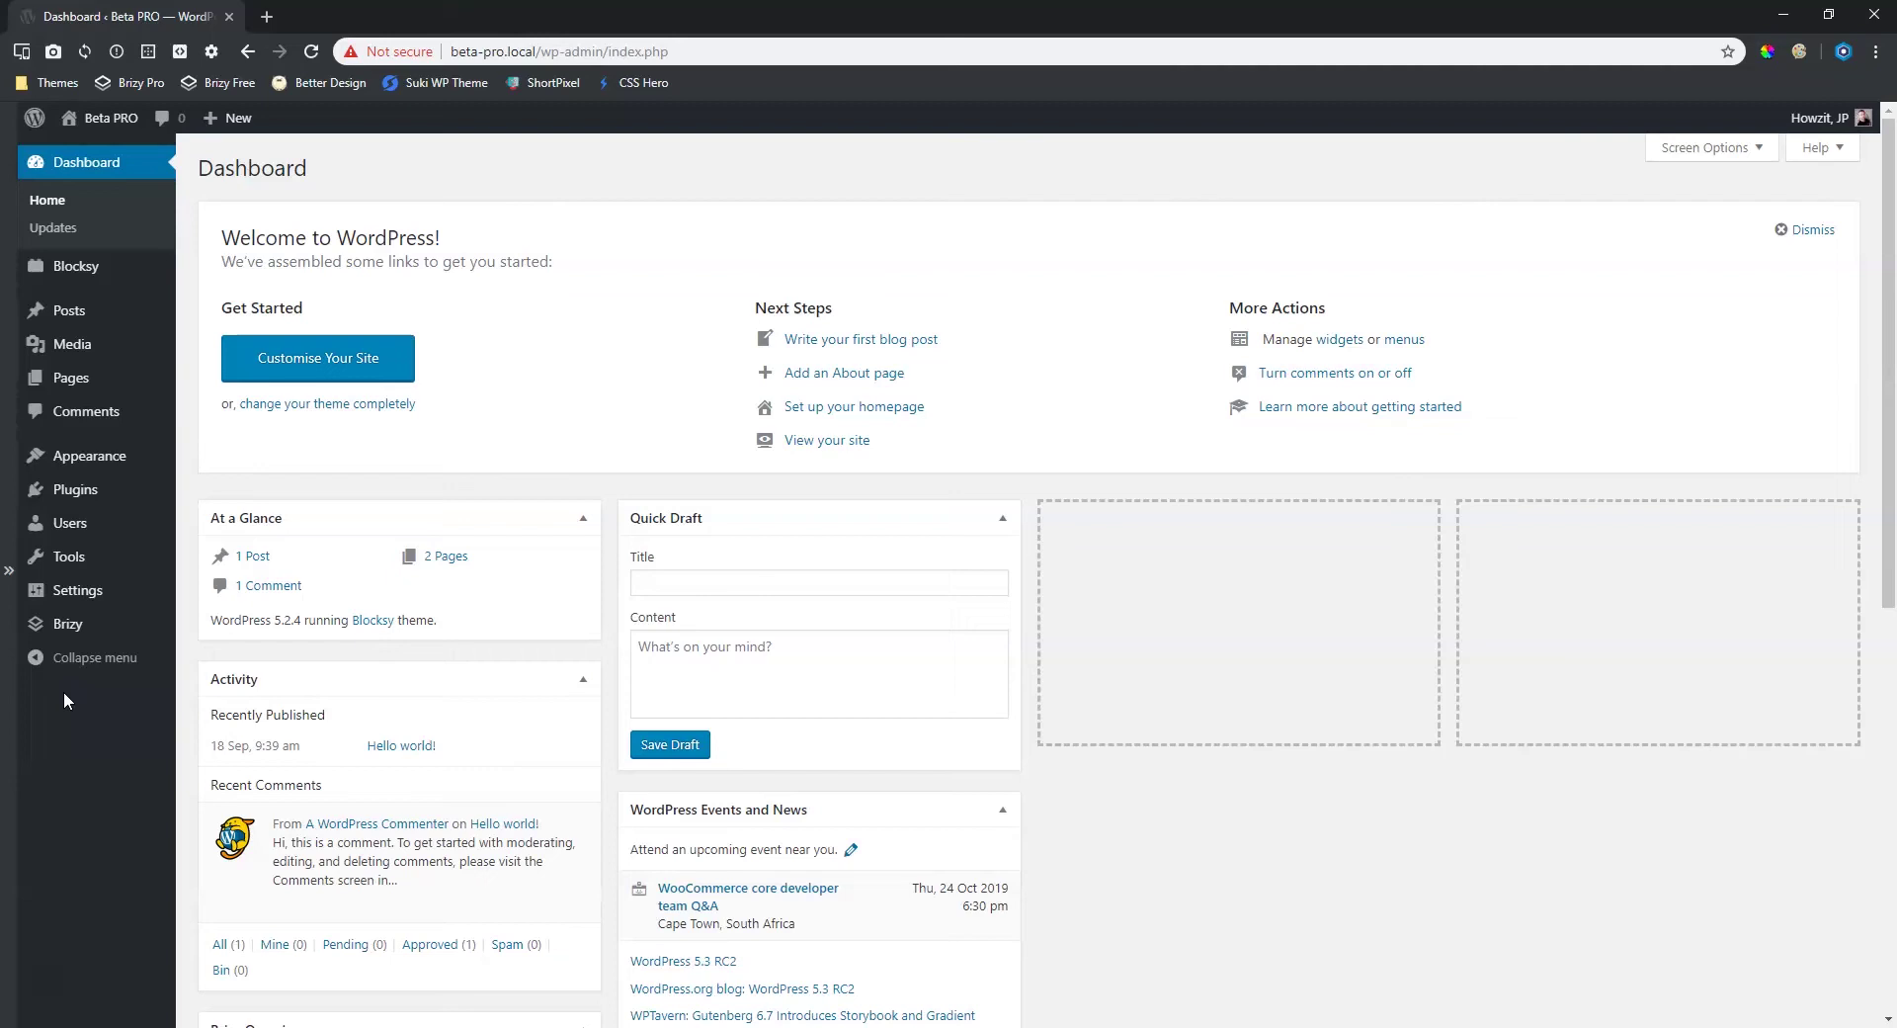
- Open the Brizy popups list and move "My first ever pop up" to the bin
mouse_move(87, 625)
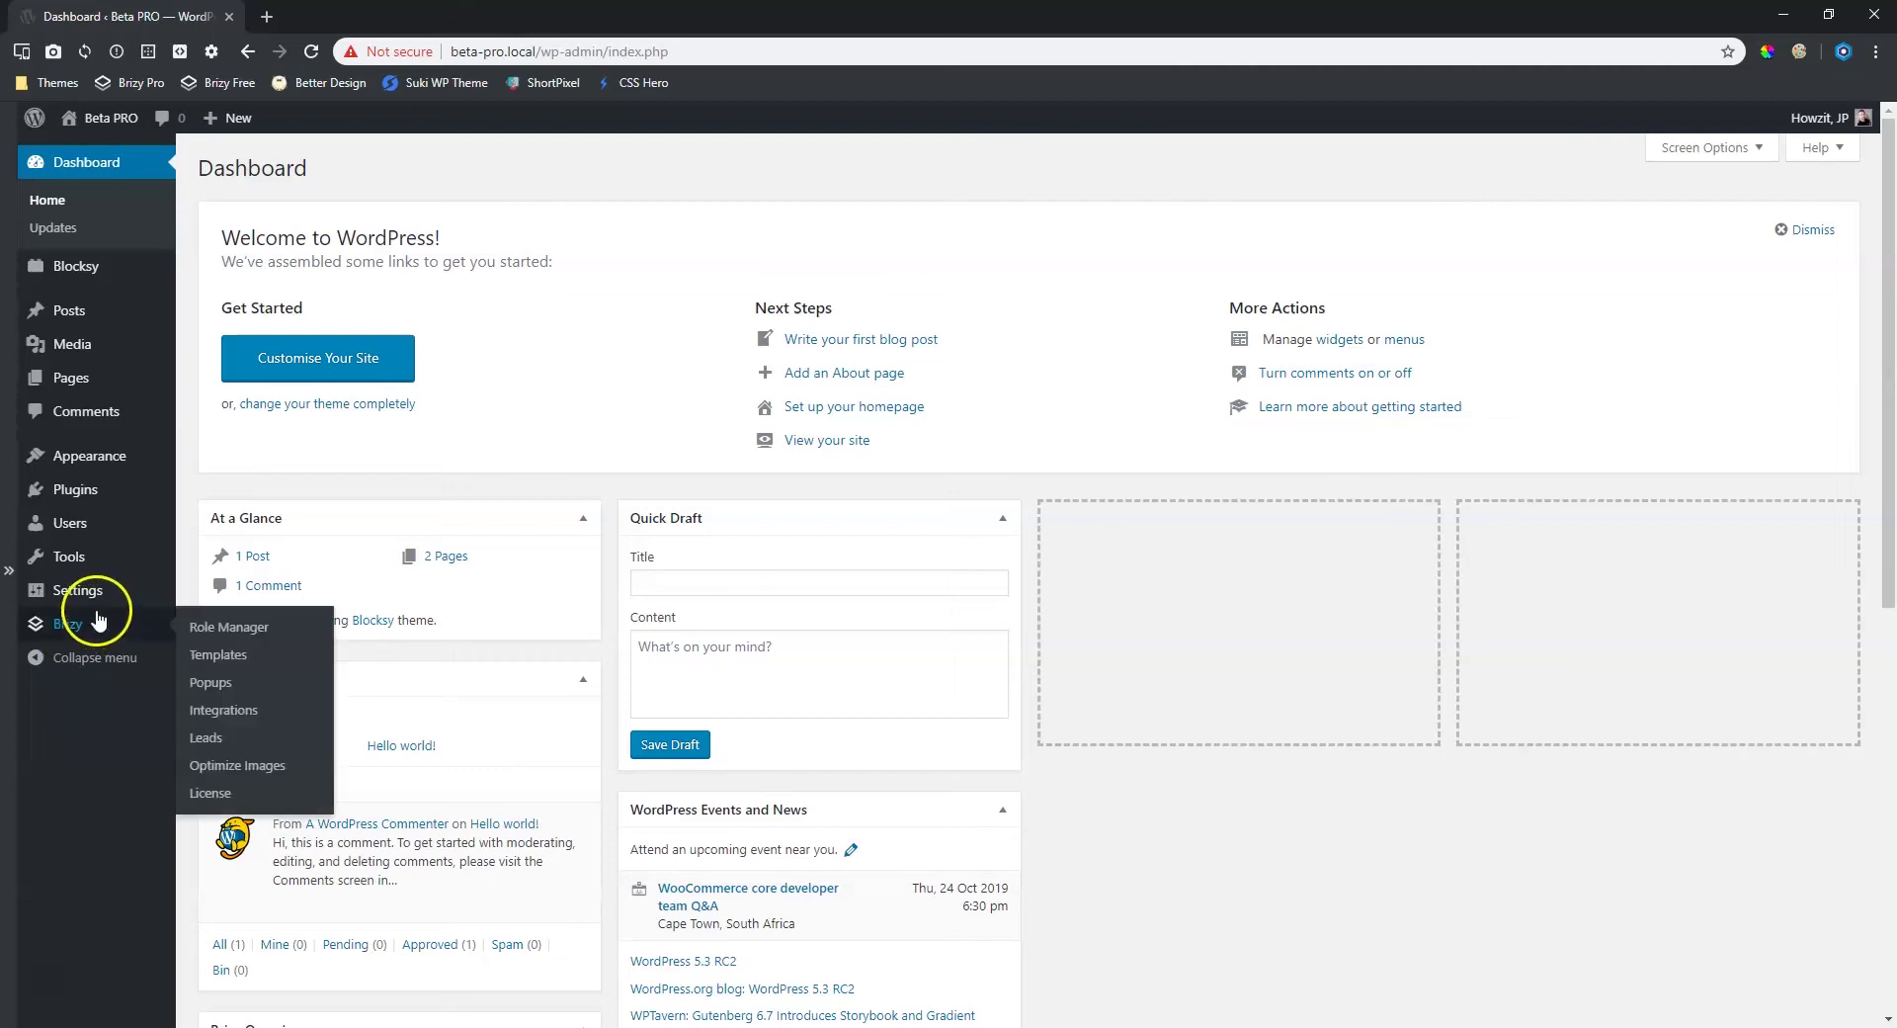
left_click(96, 631)
left_click(205, 686)
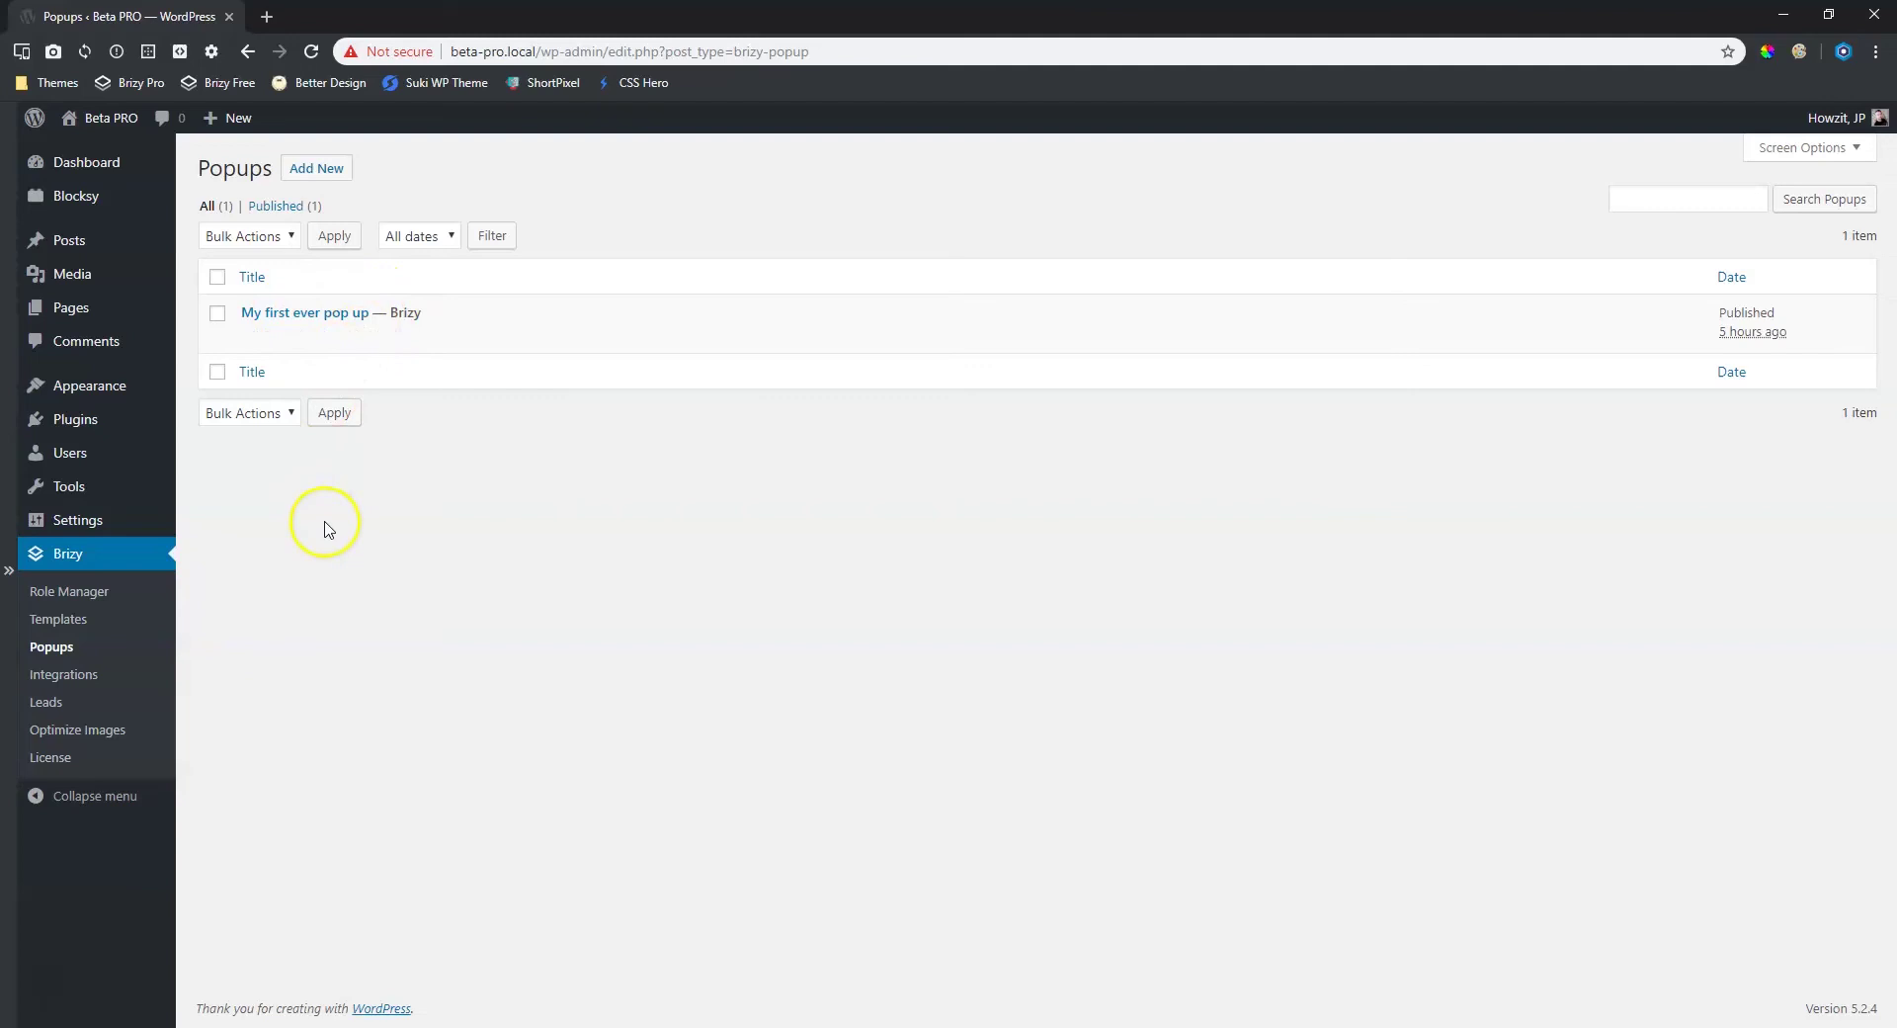
mouse_move(434, 356)
left_click(349, 336)
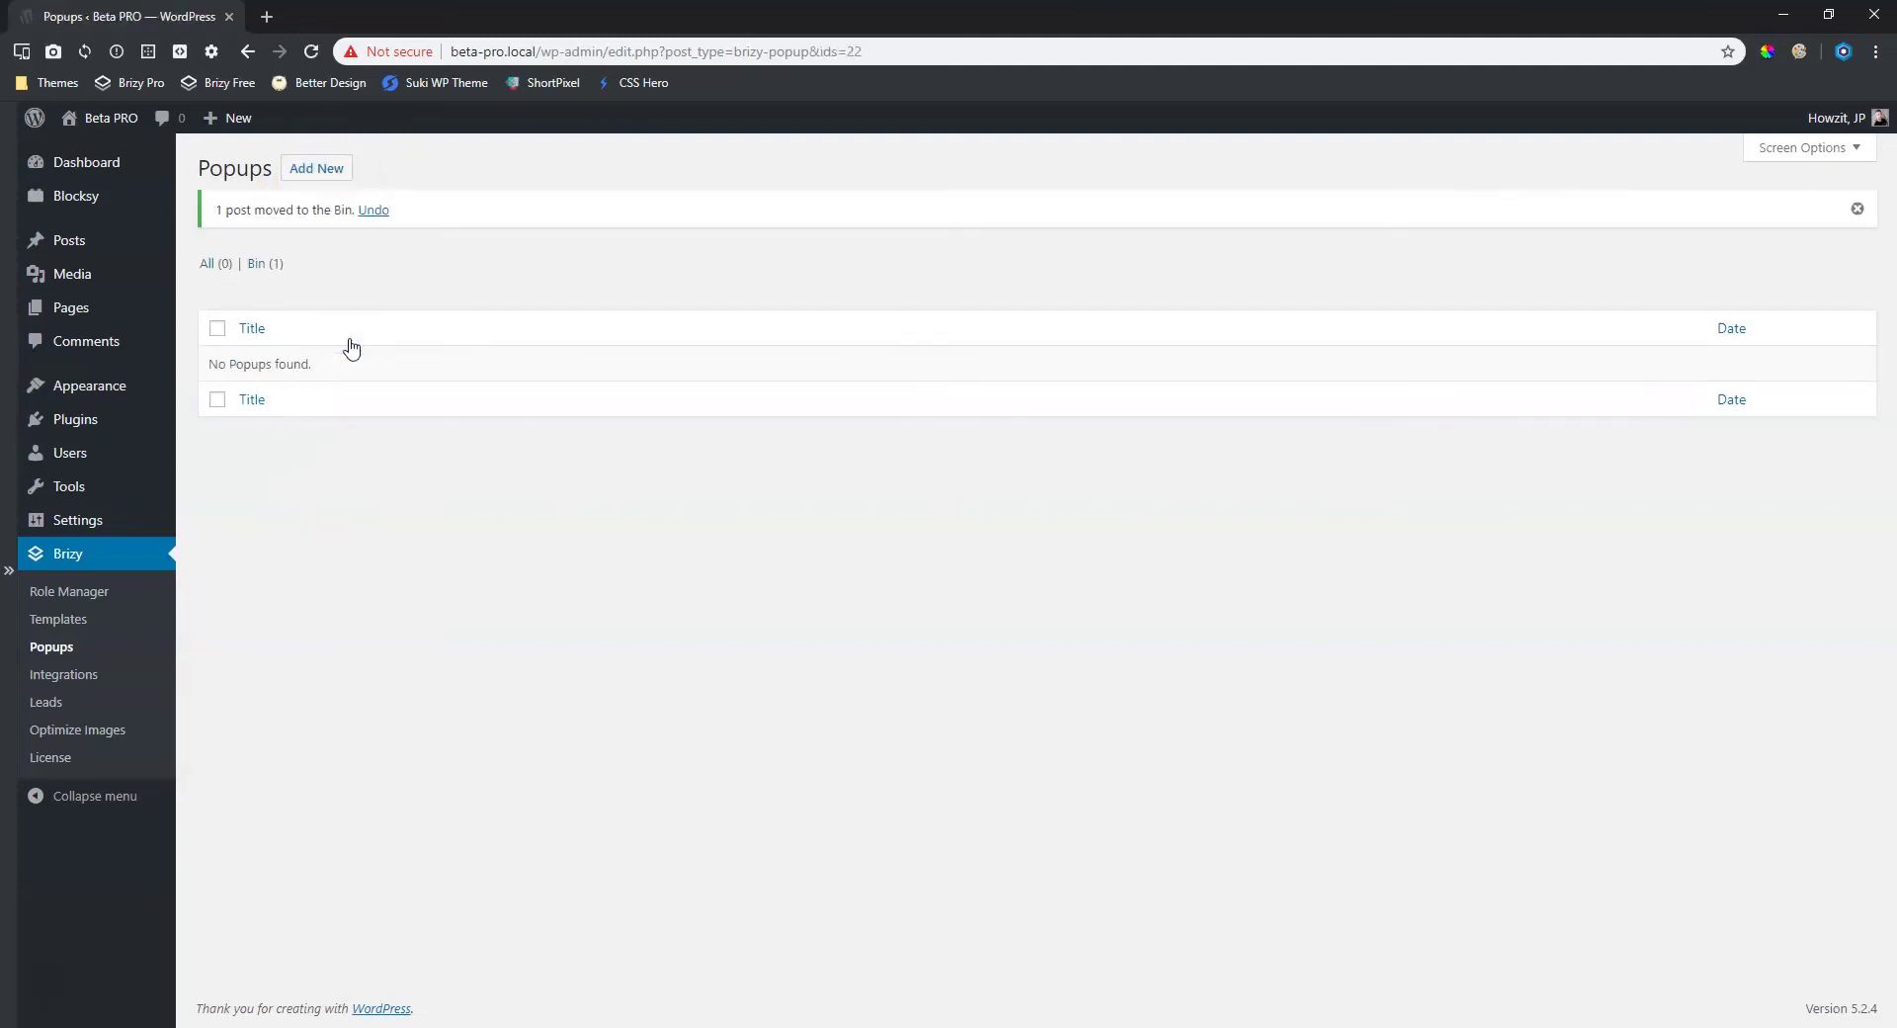
- Add a new popup titled "Halloween Hairy Party" and publish it
left_click(303, 179)
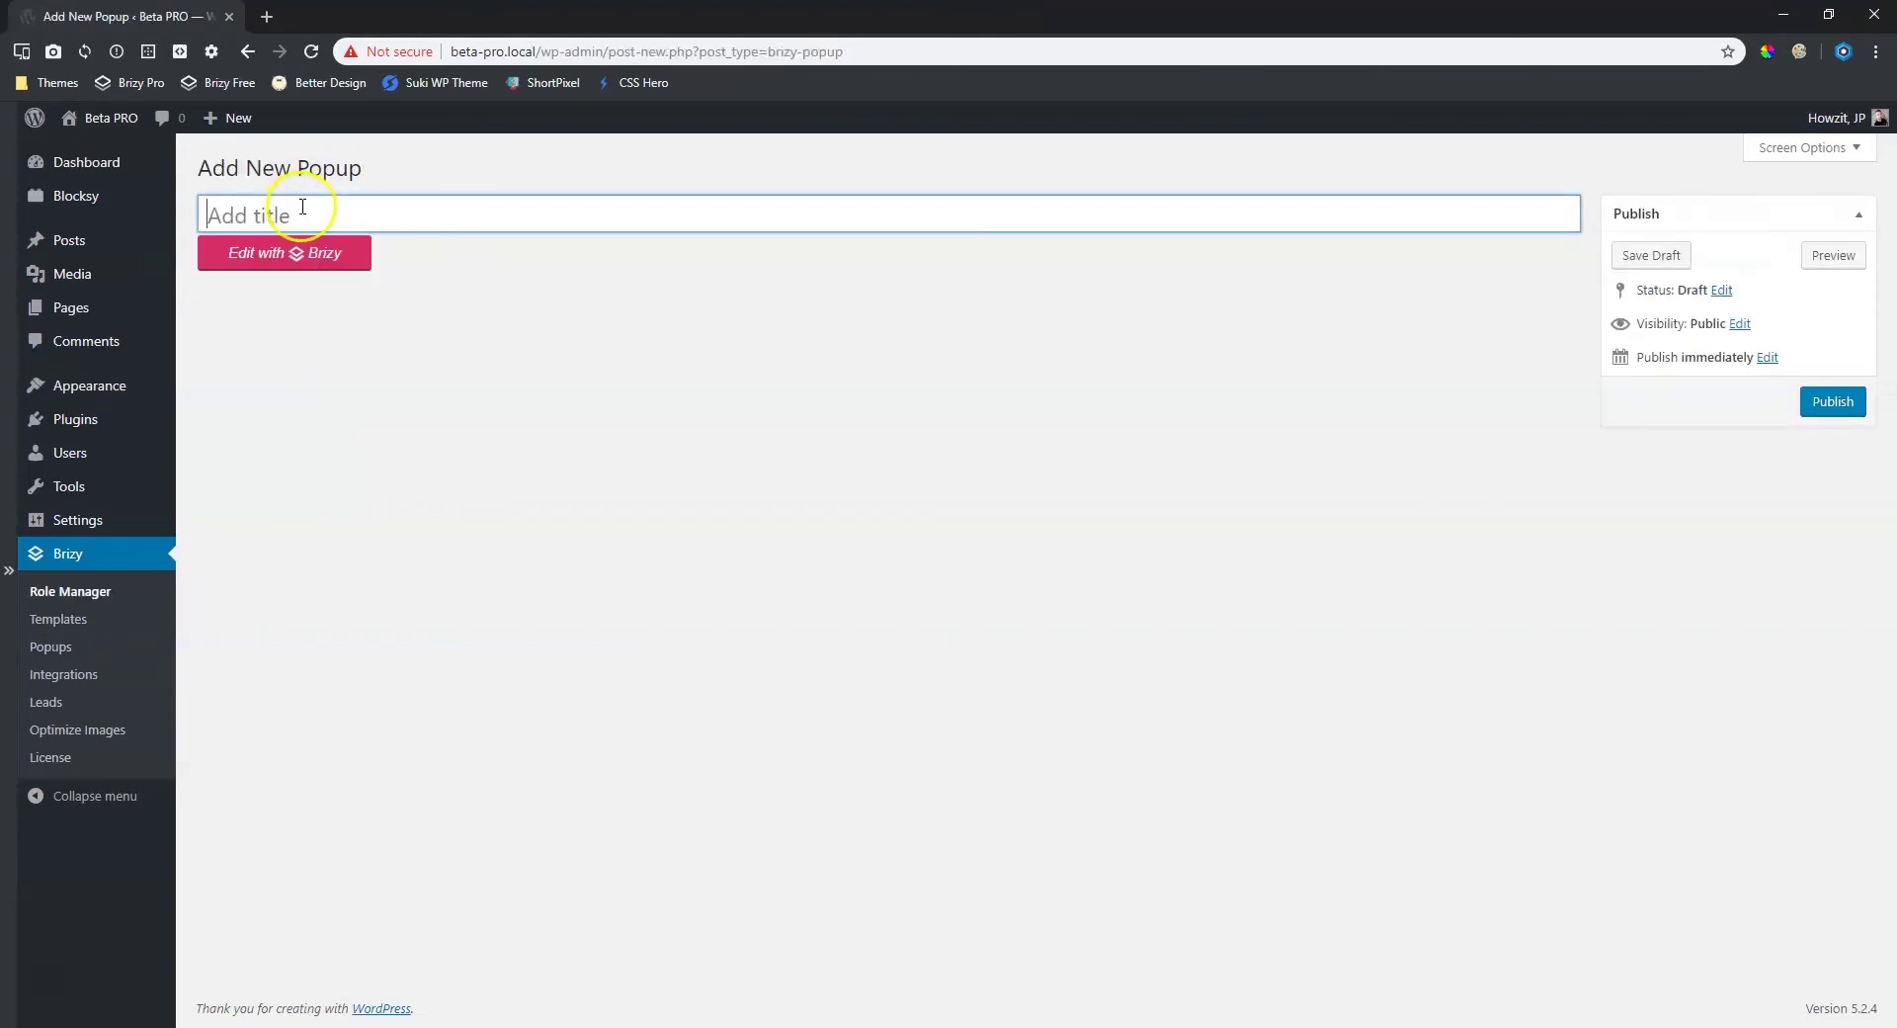
left_click(299, 222)
type("Halloween Hairy Party")
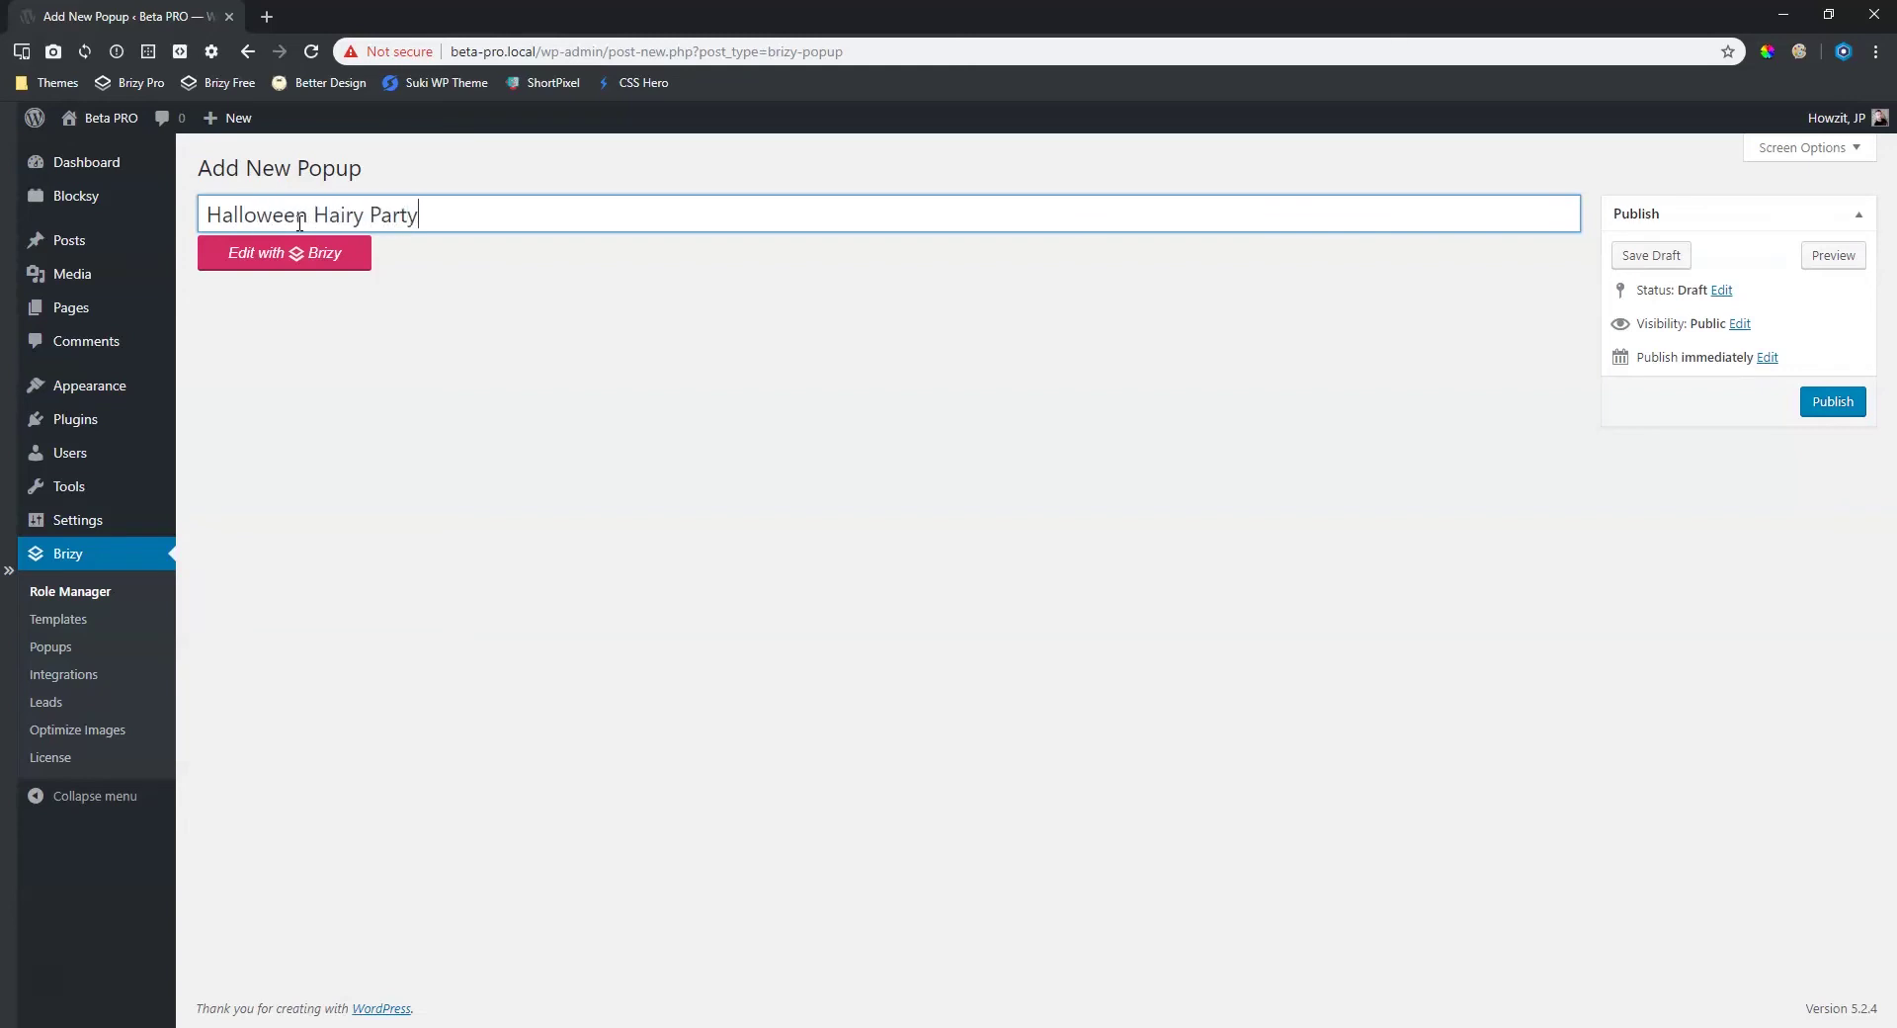
left_click(1836, 404)
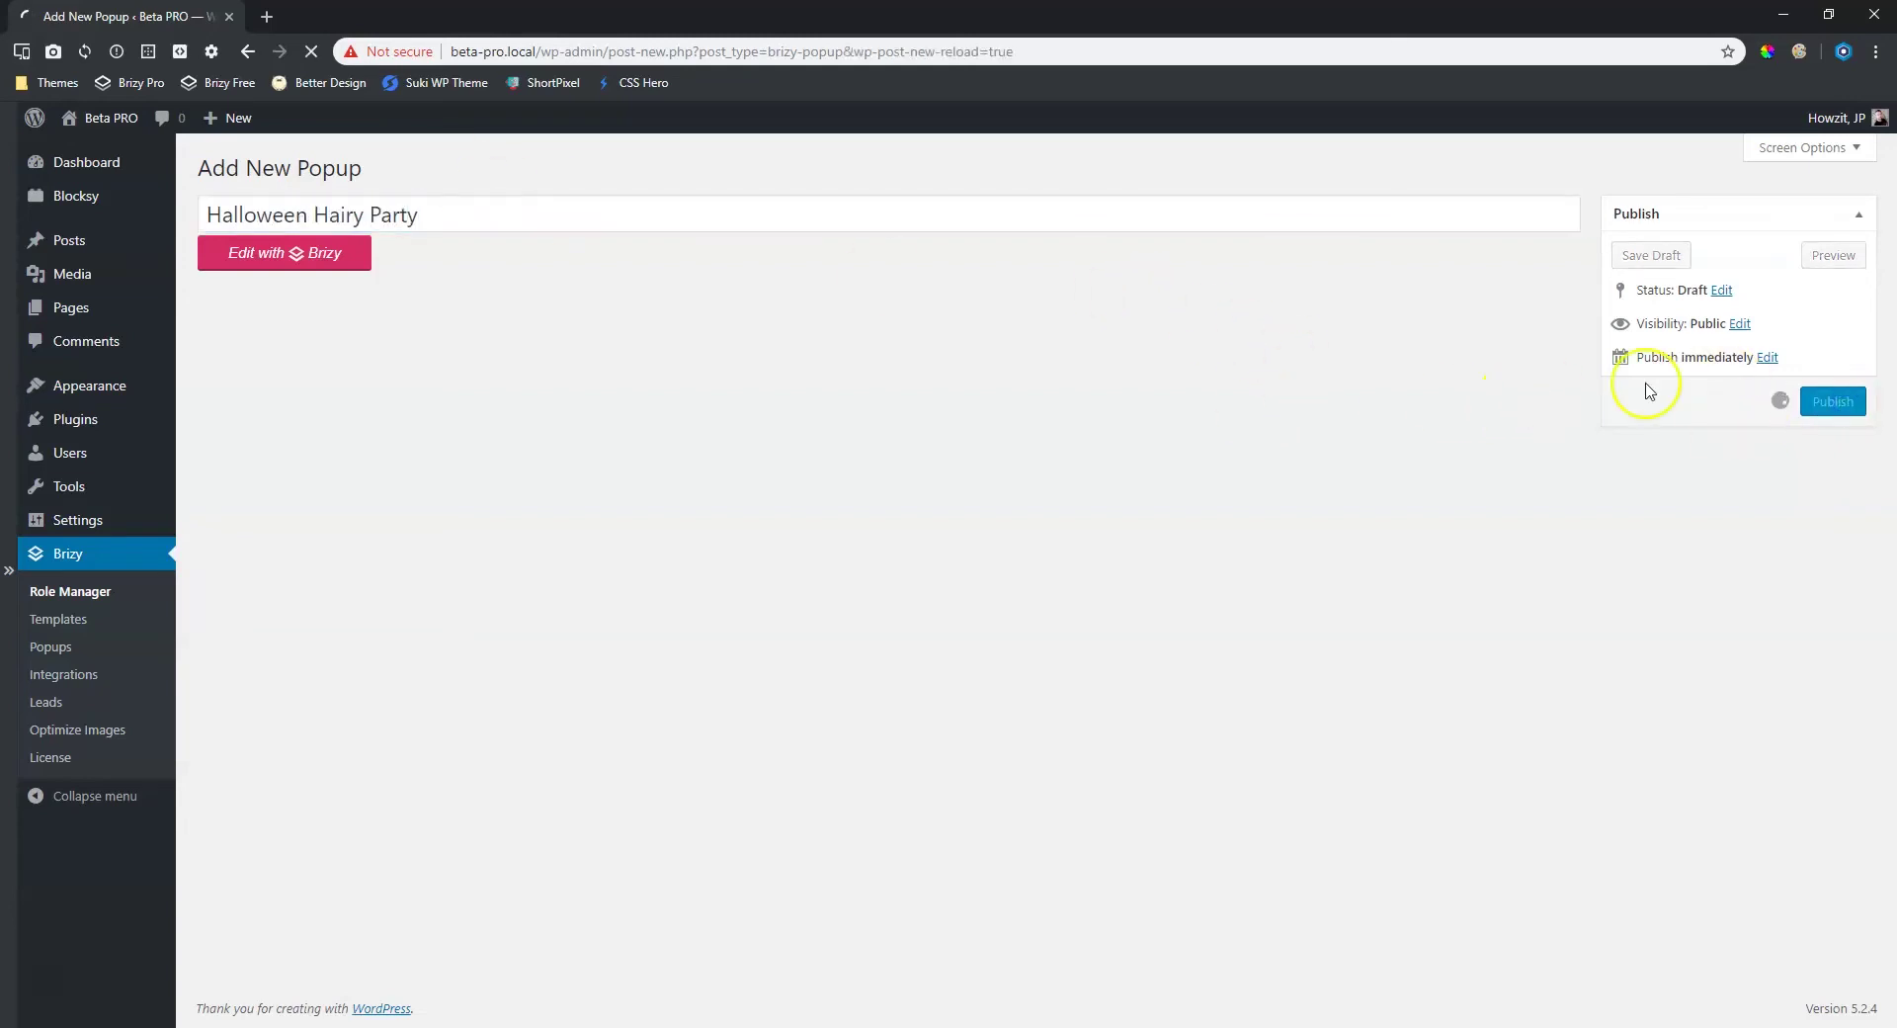
- Edit the new popup with Brizy and insert the saved Halloween Party popup from Saved Popups
mouse_move(209, 242)
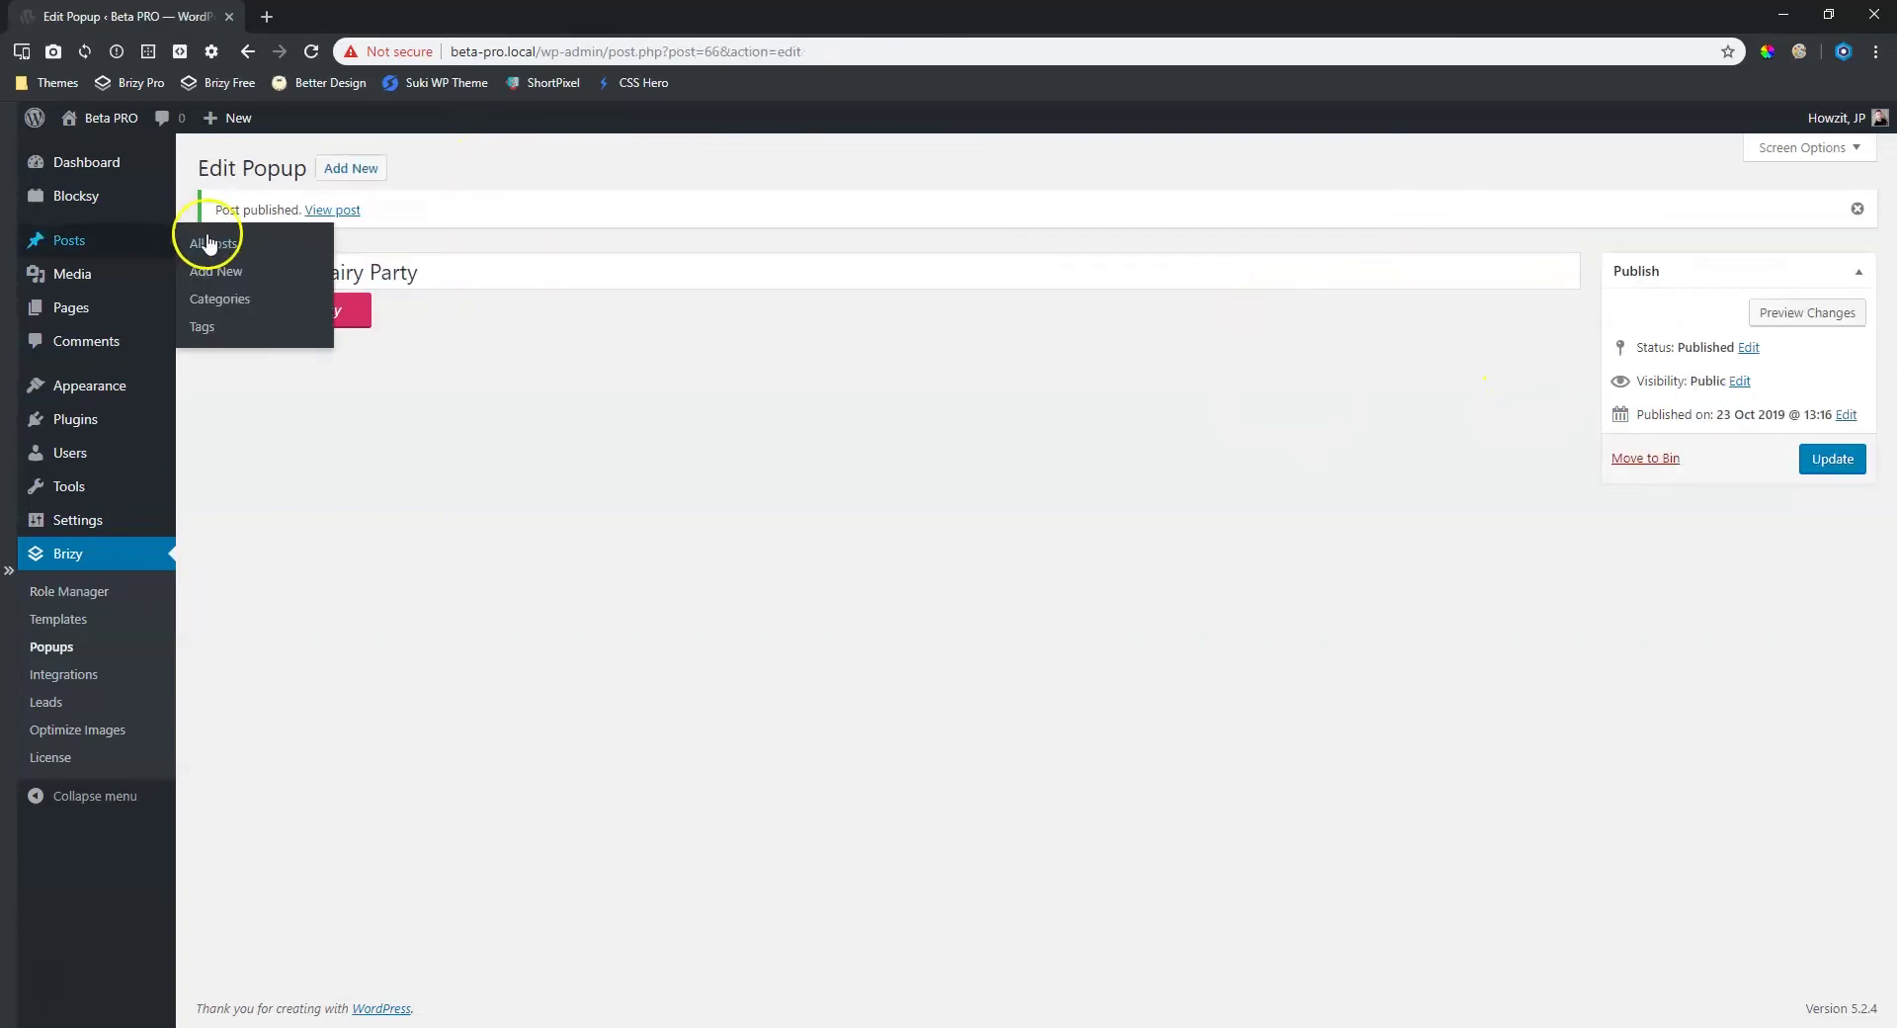
left_click(358, 310)
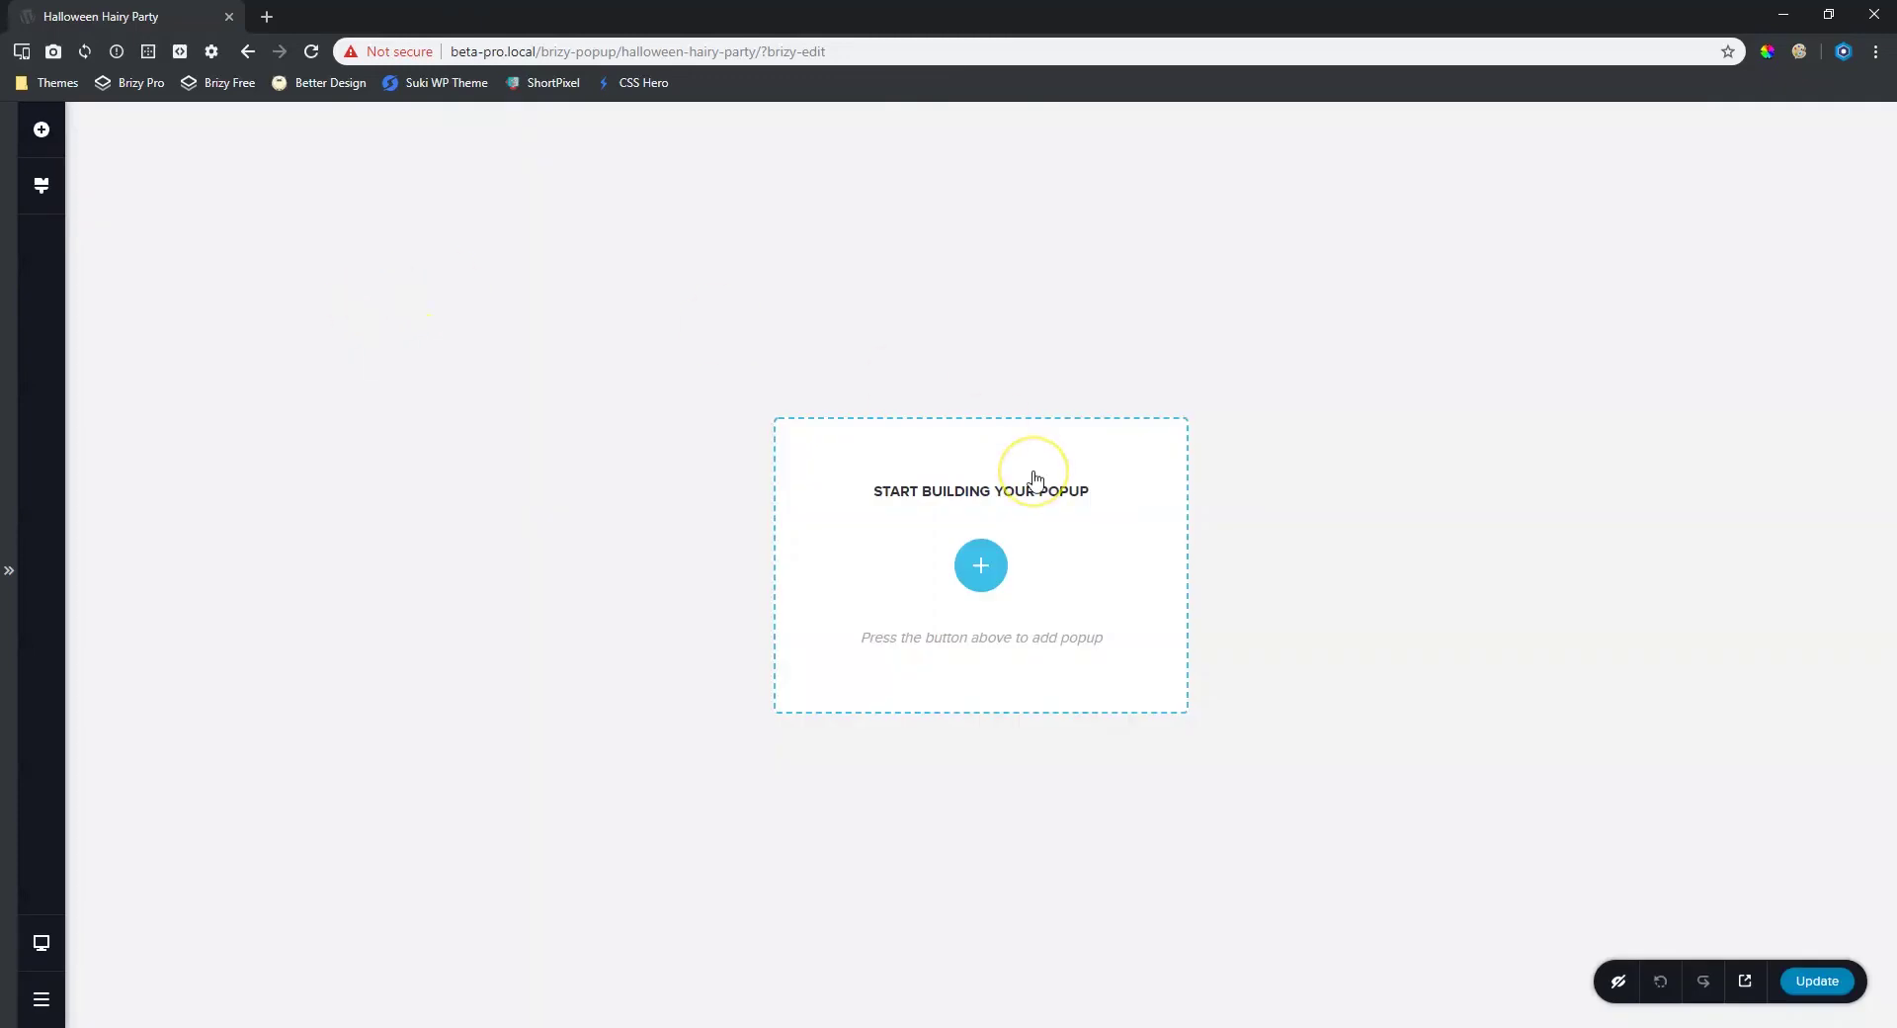
left_click(980, 565)
left_click(924, 180)
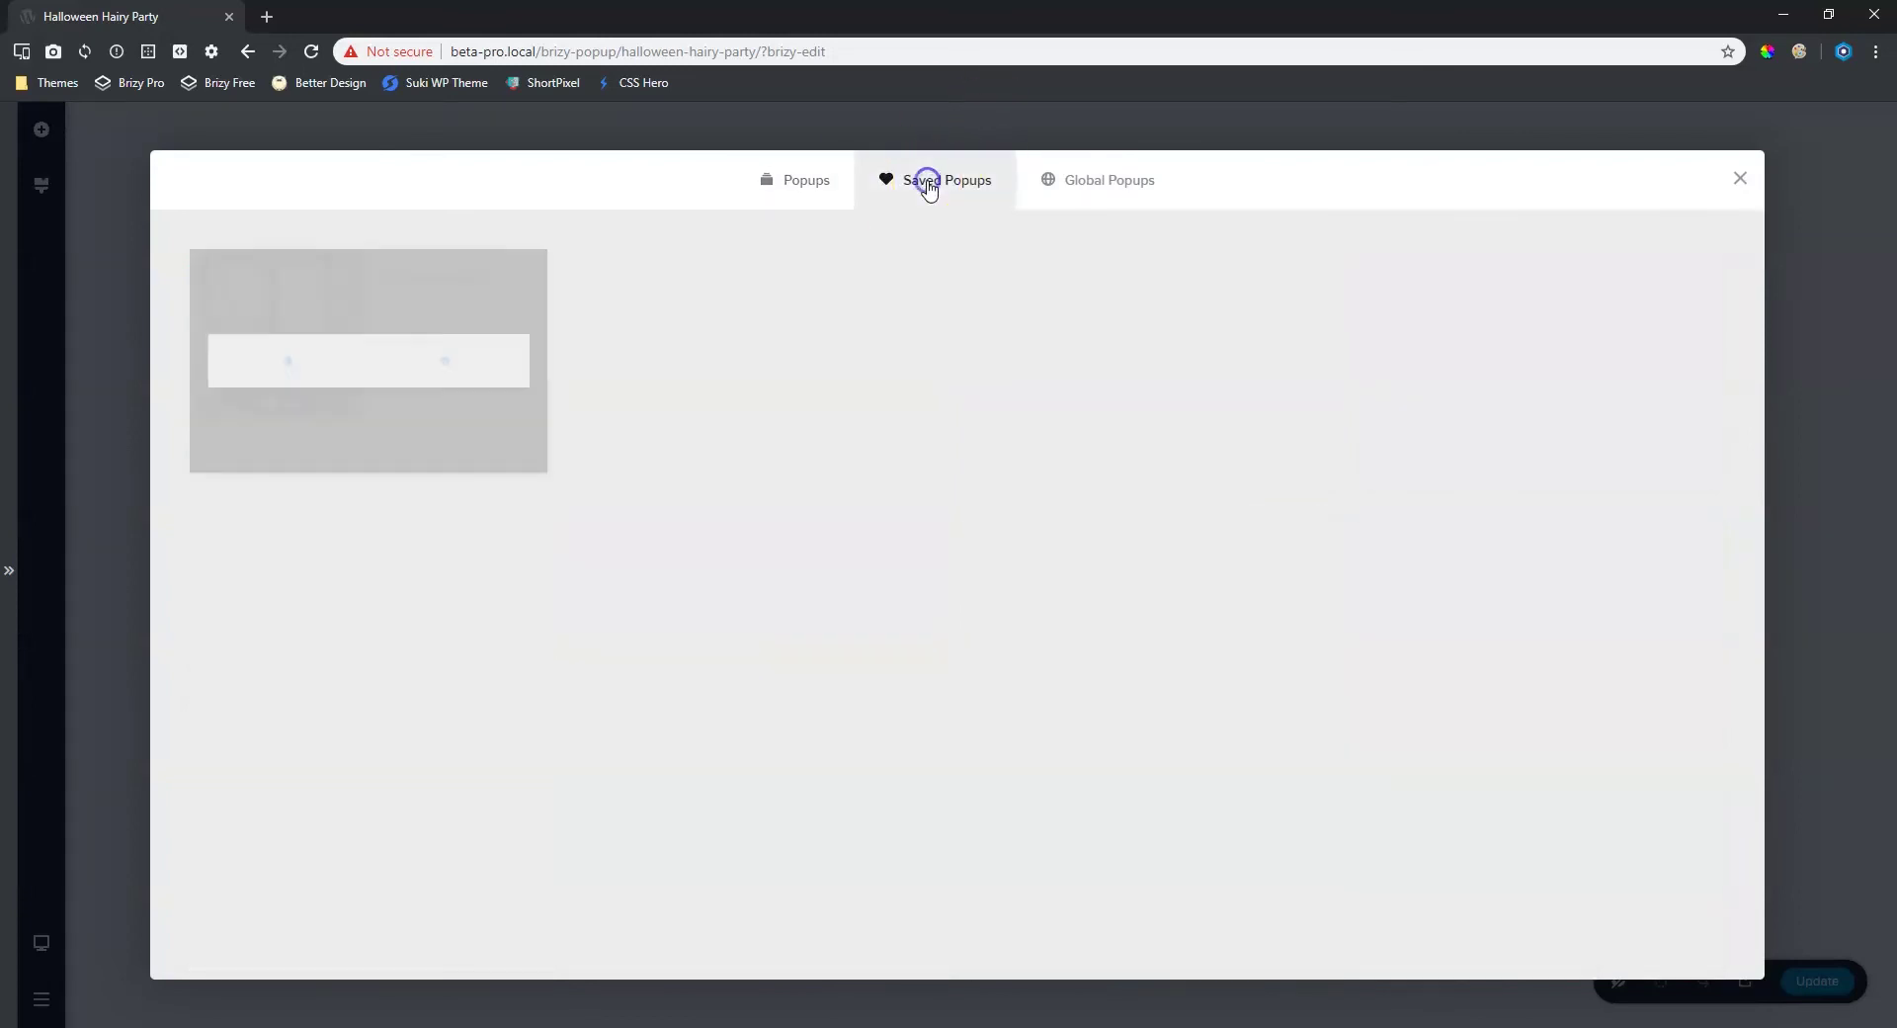
left_click(415, 346)
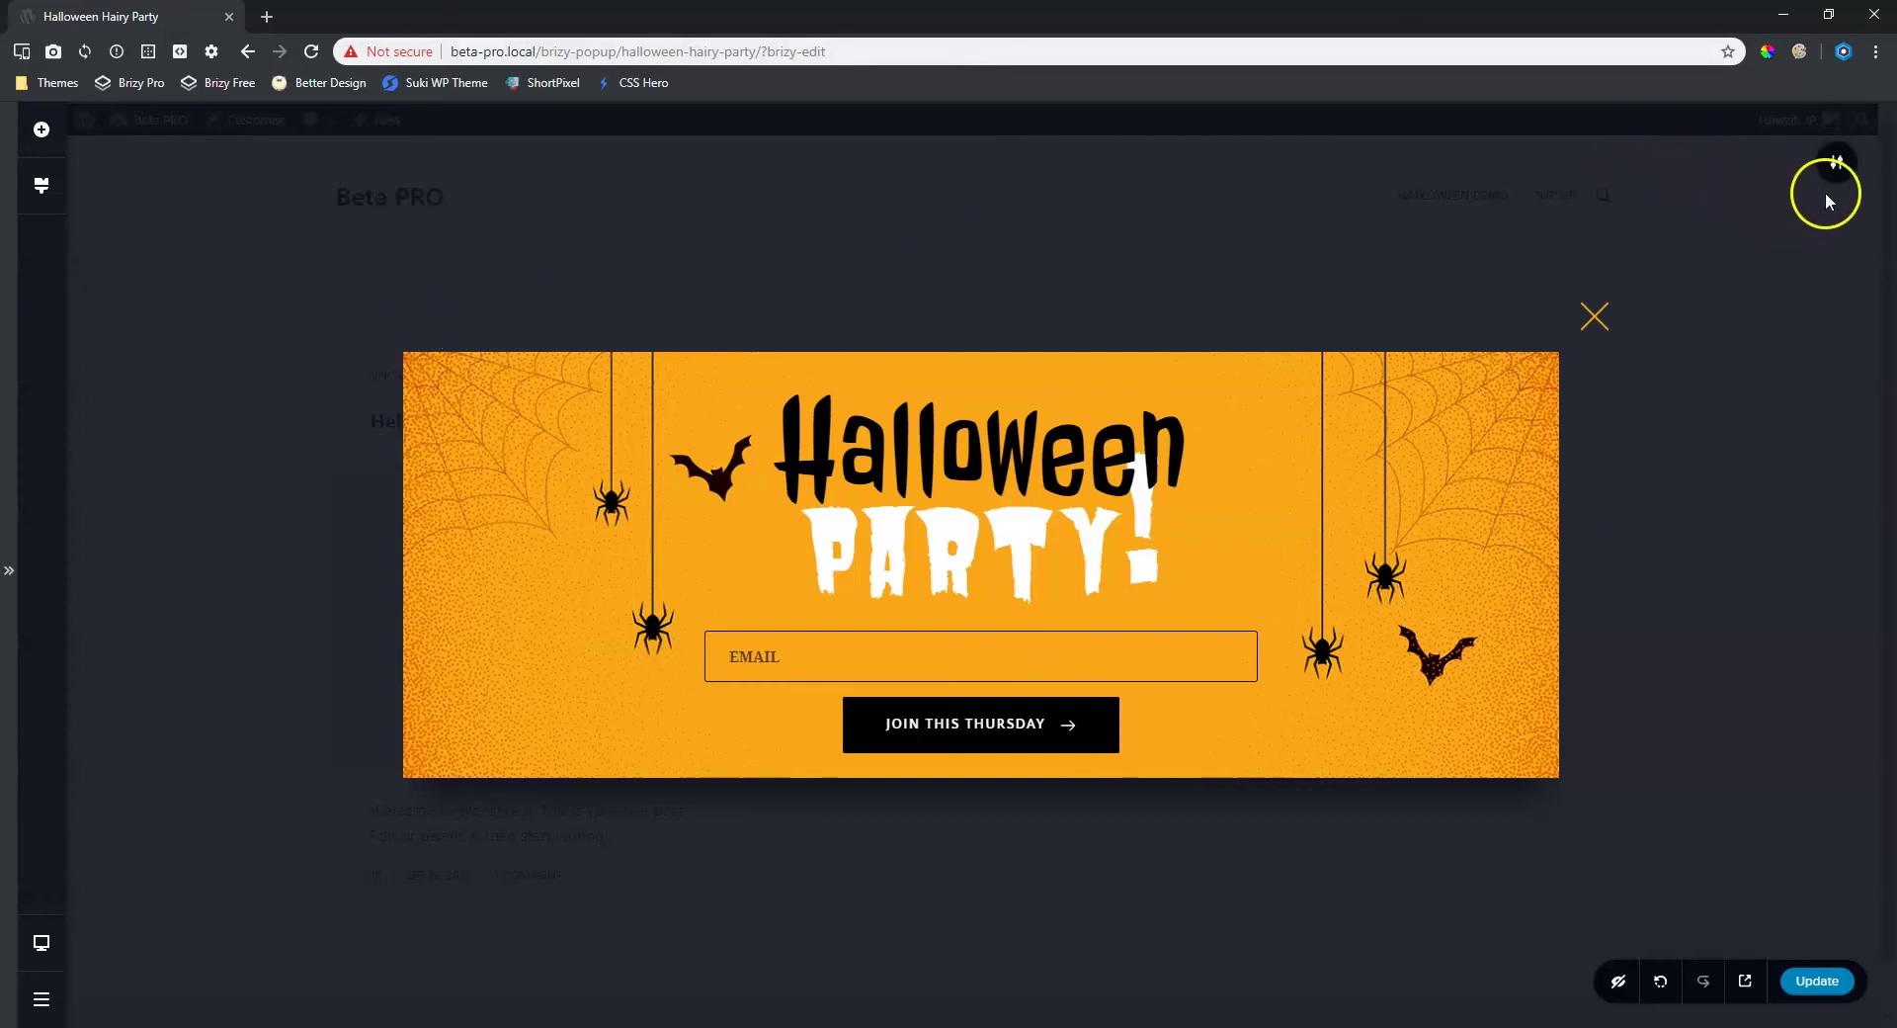
- Open the popup's Display Conditions, look over its triggers and bring up the settings for where it is displayed
left_click(1838, 166)
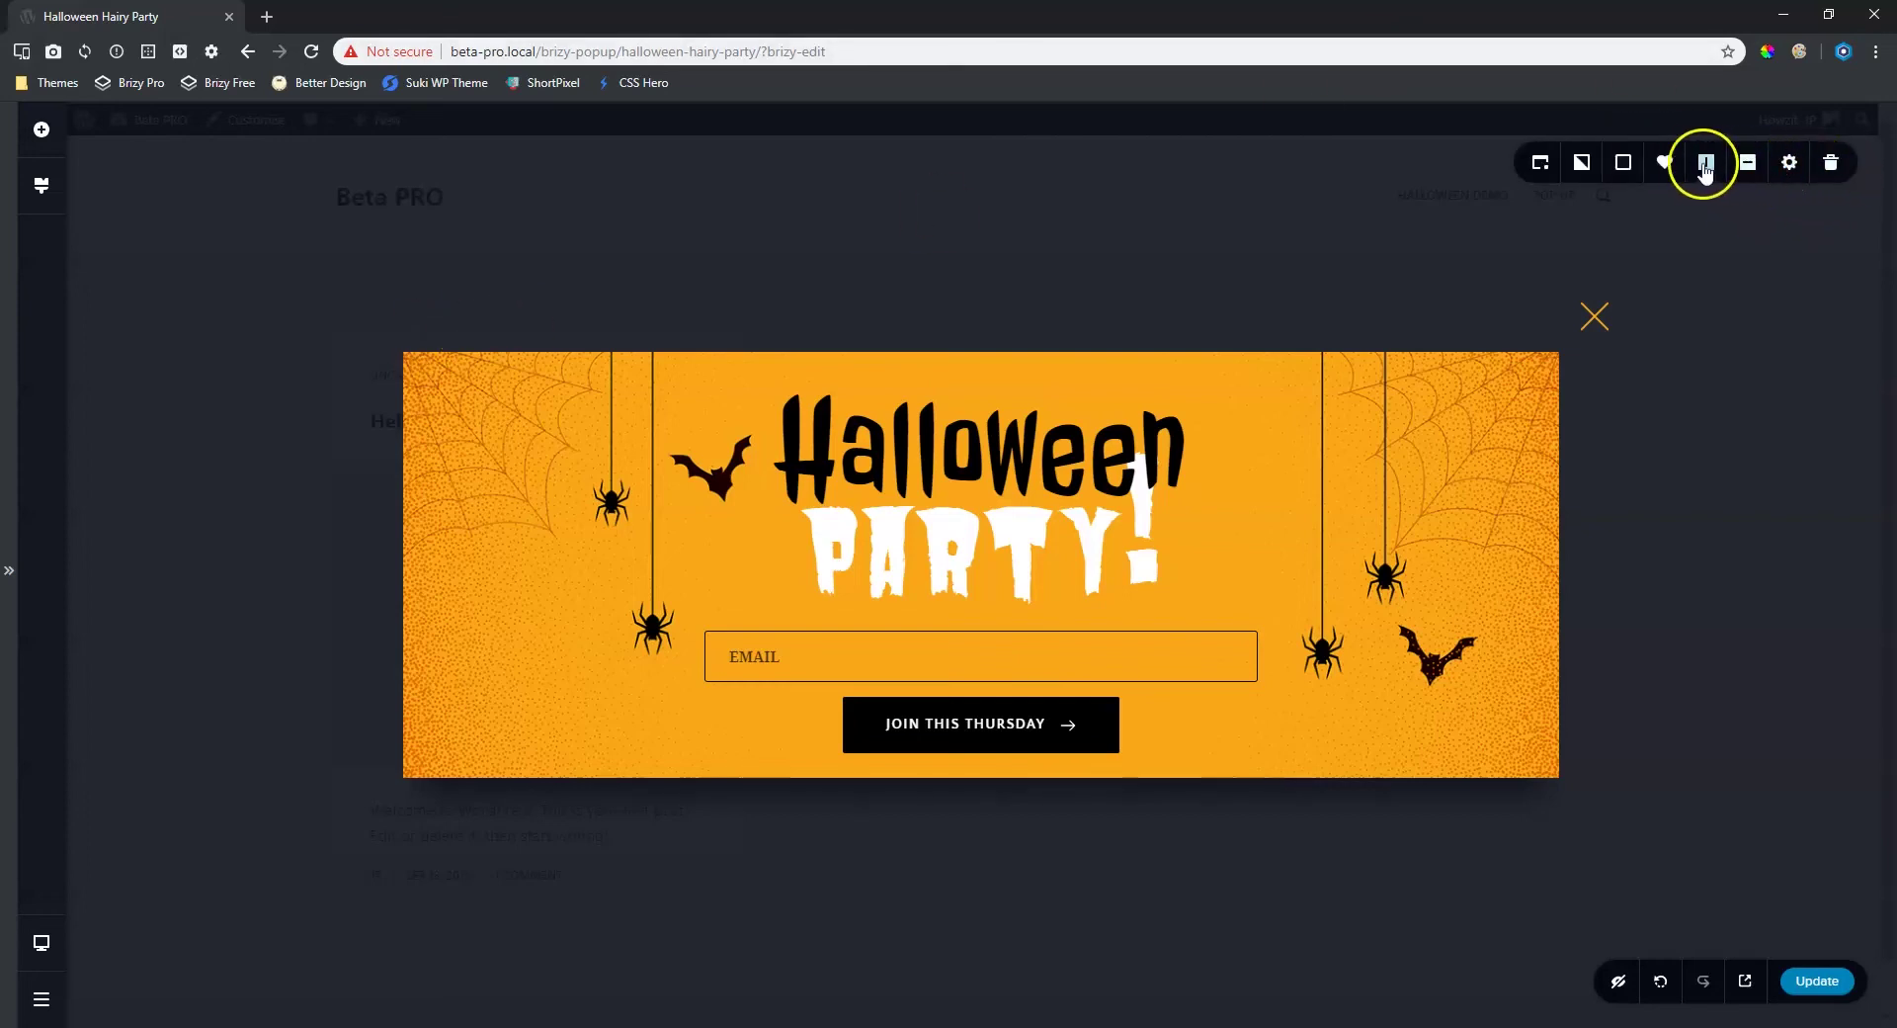
left_click(1542, 164)
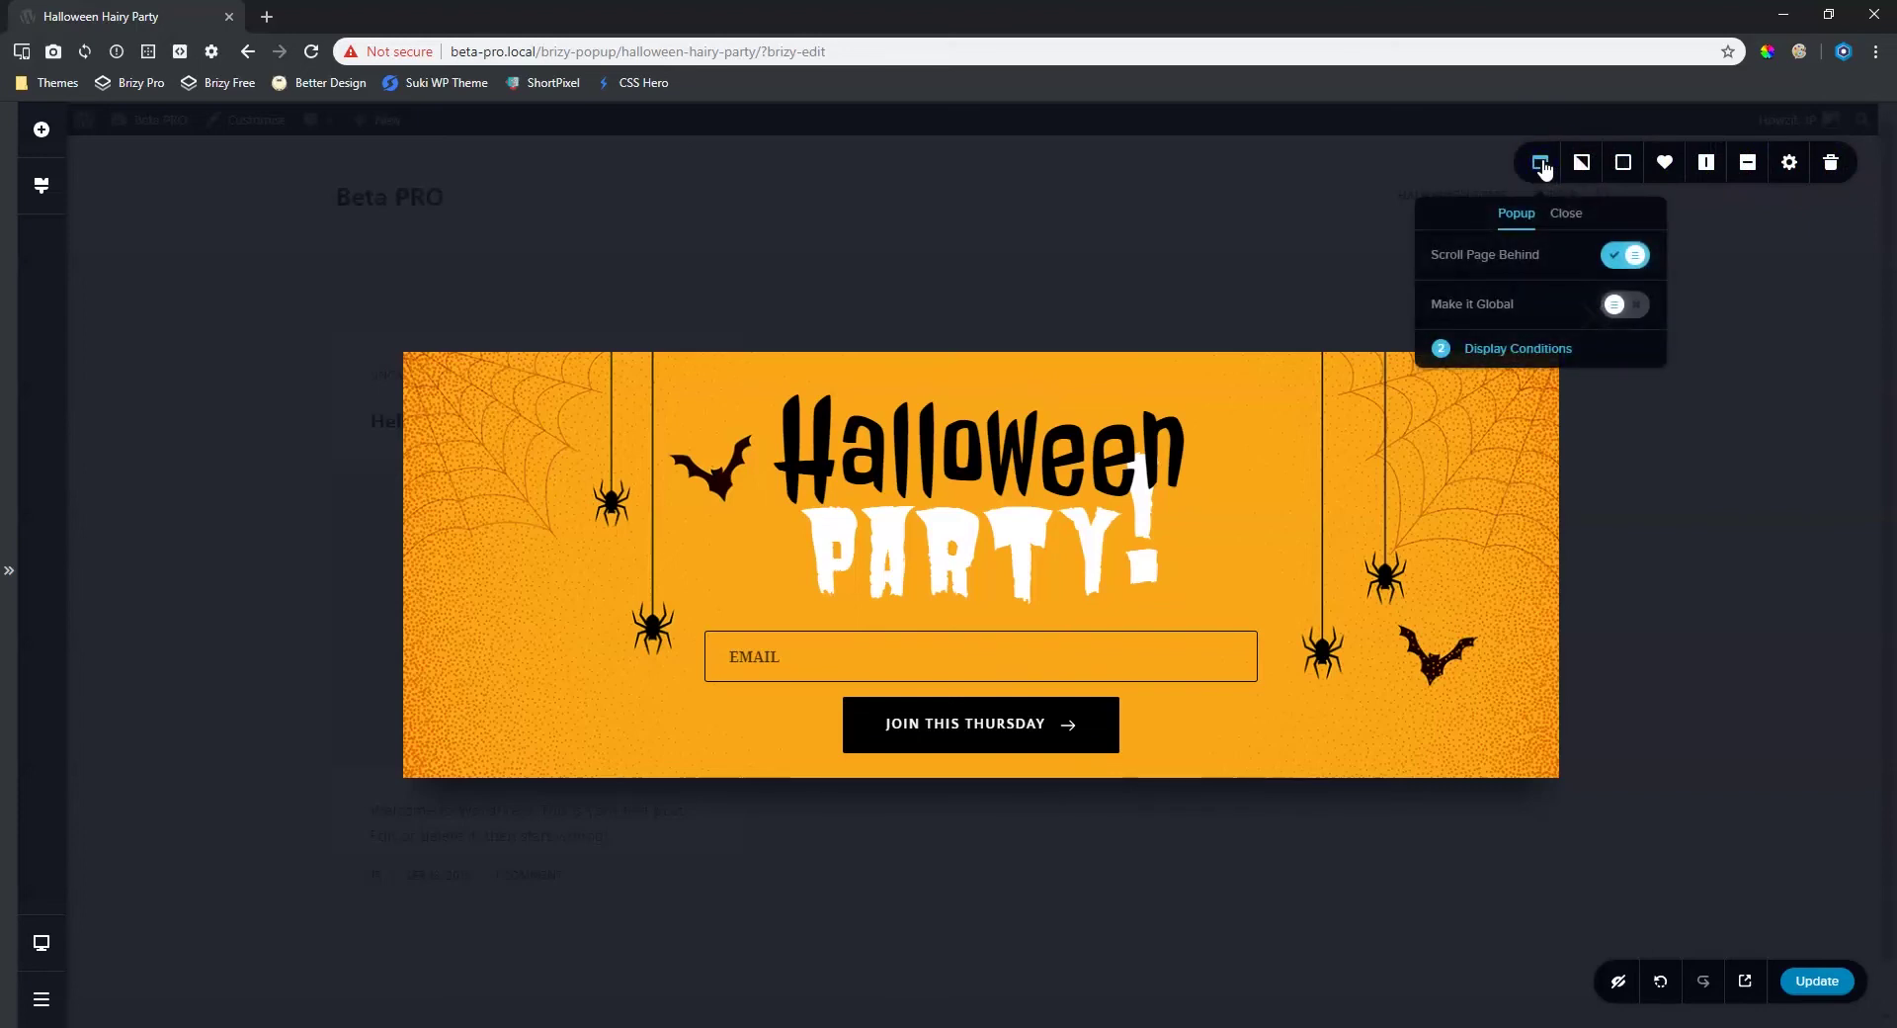
left_click(1482, 350)
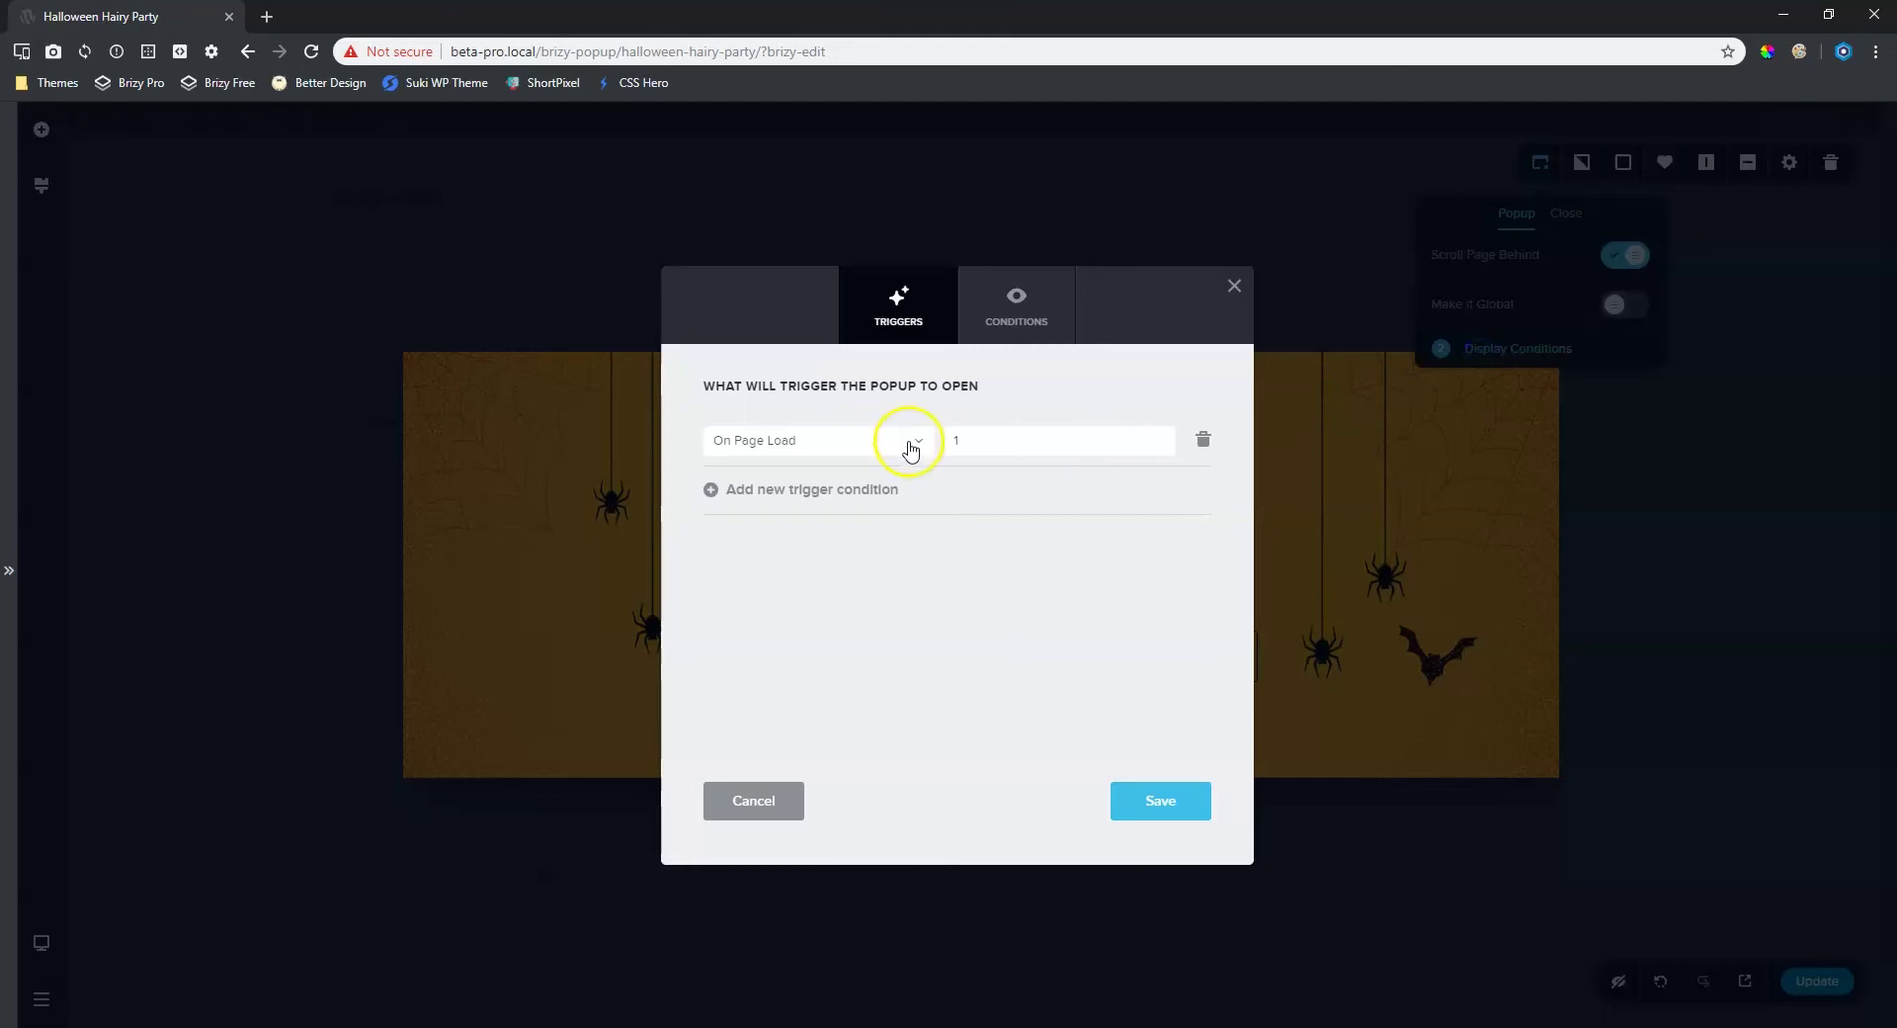
left_click(1015, 329)
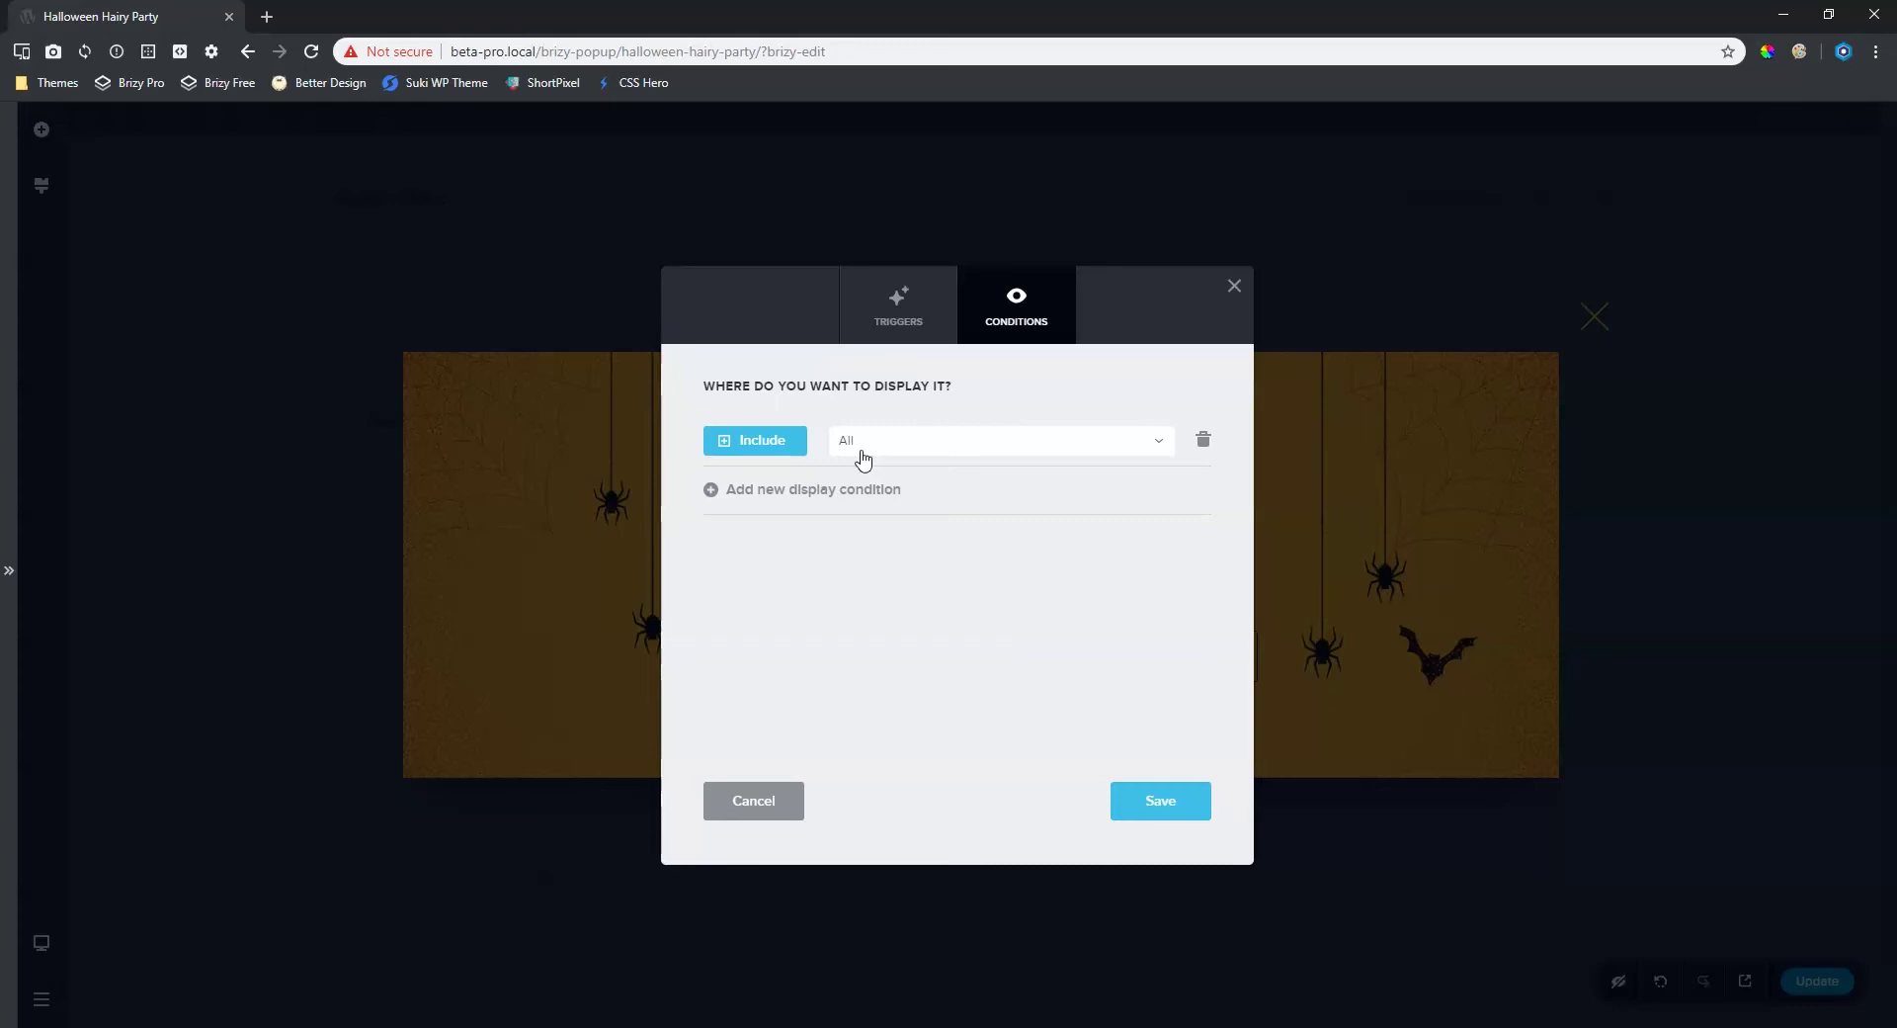
- Try Exclude for the display condition, look through the content types, and switch back to Include
left_click(1146, 447)
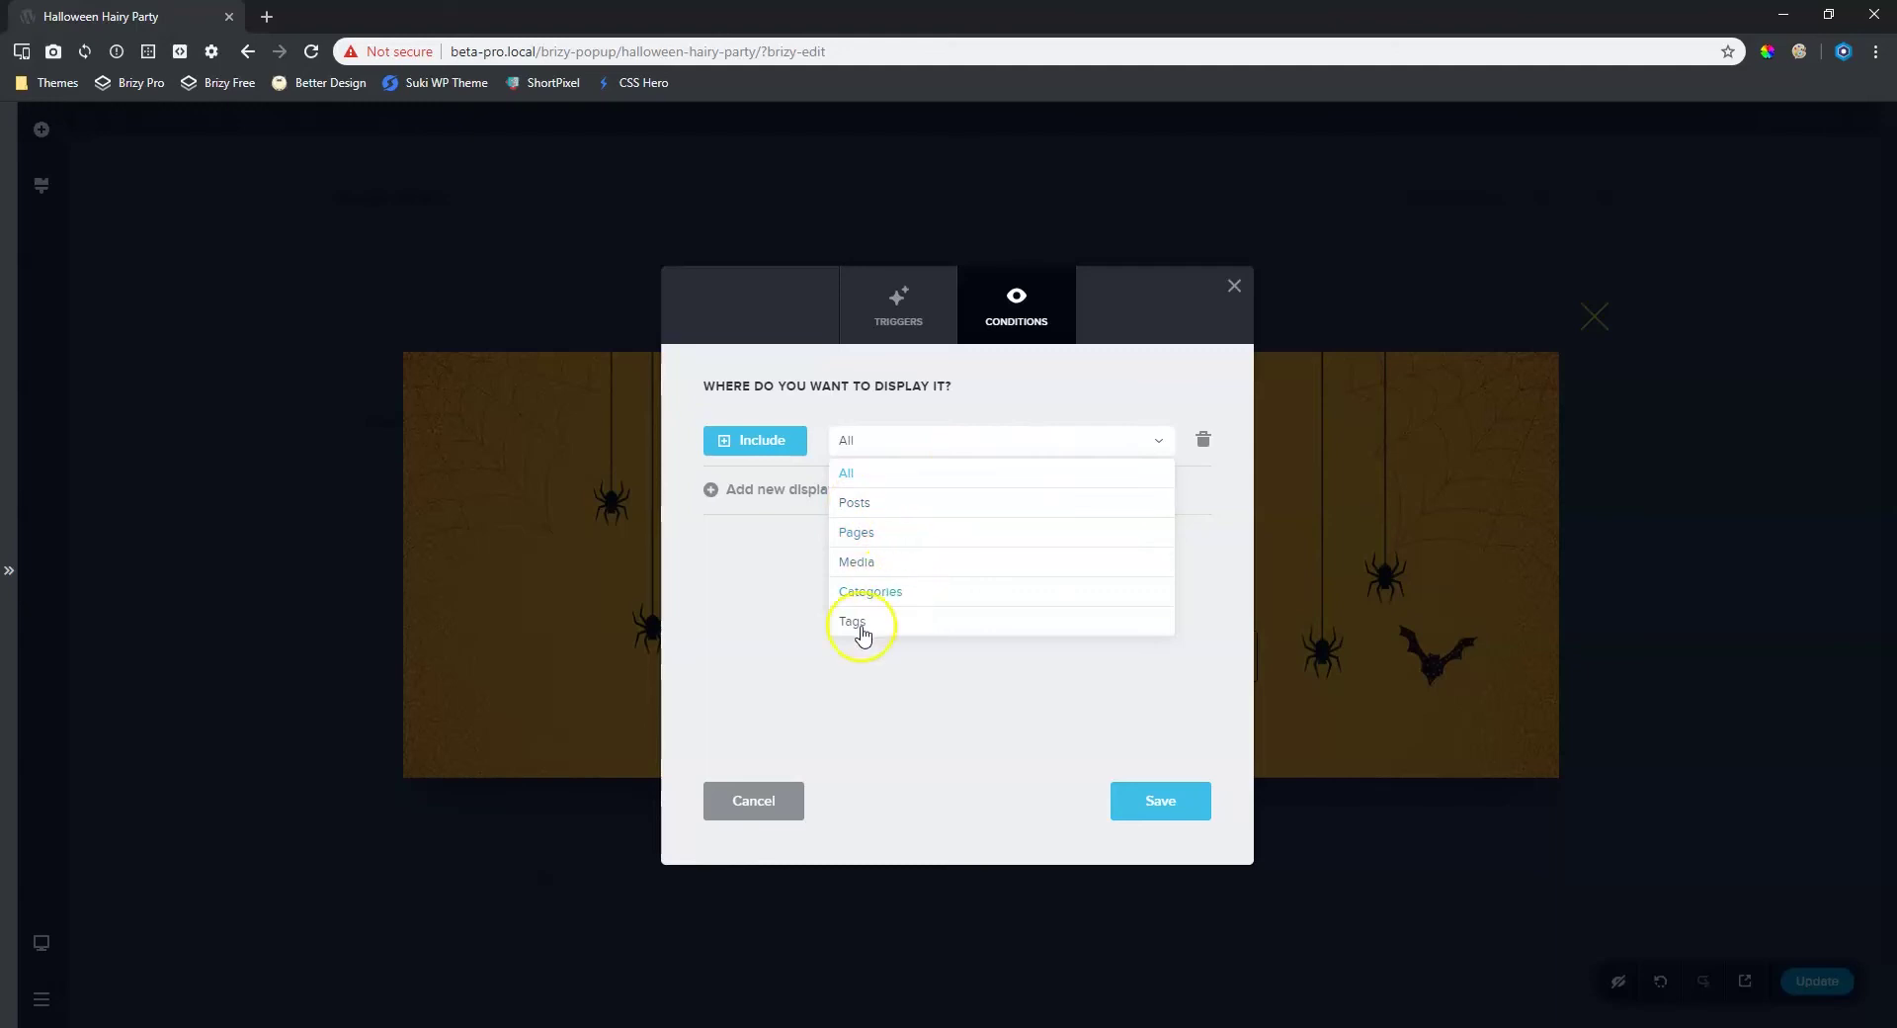
left_click(898, 445)
left_click(753, 445)
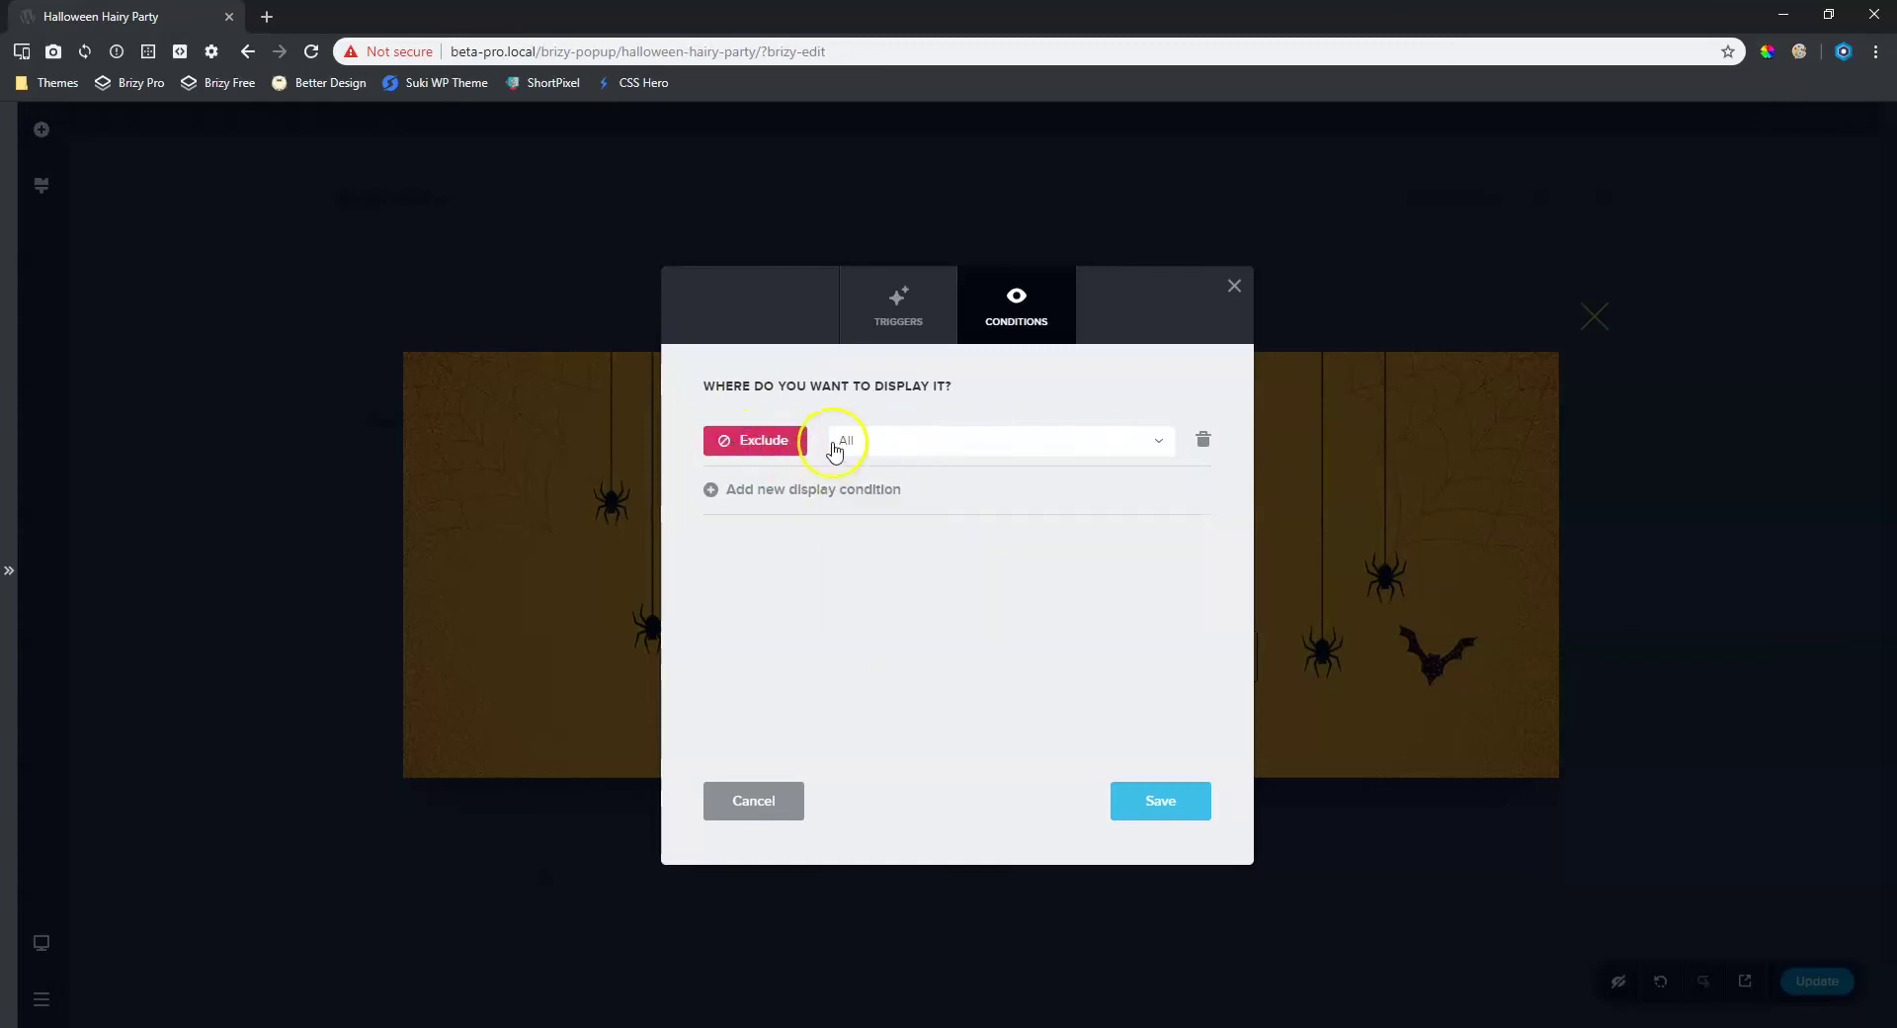
left_click(1160, 444)
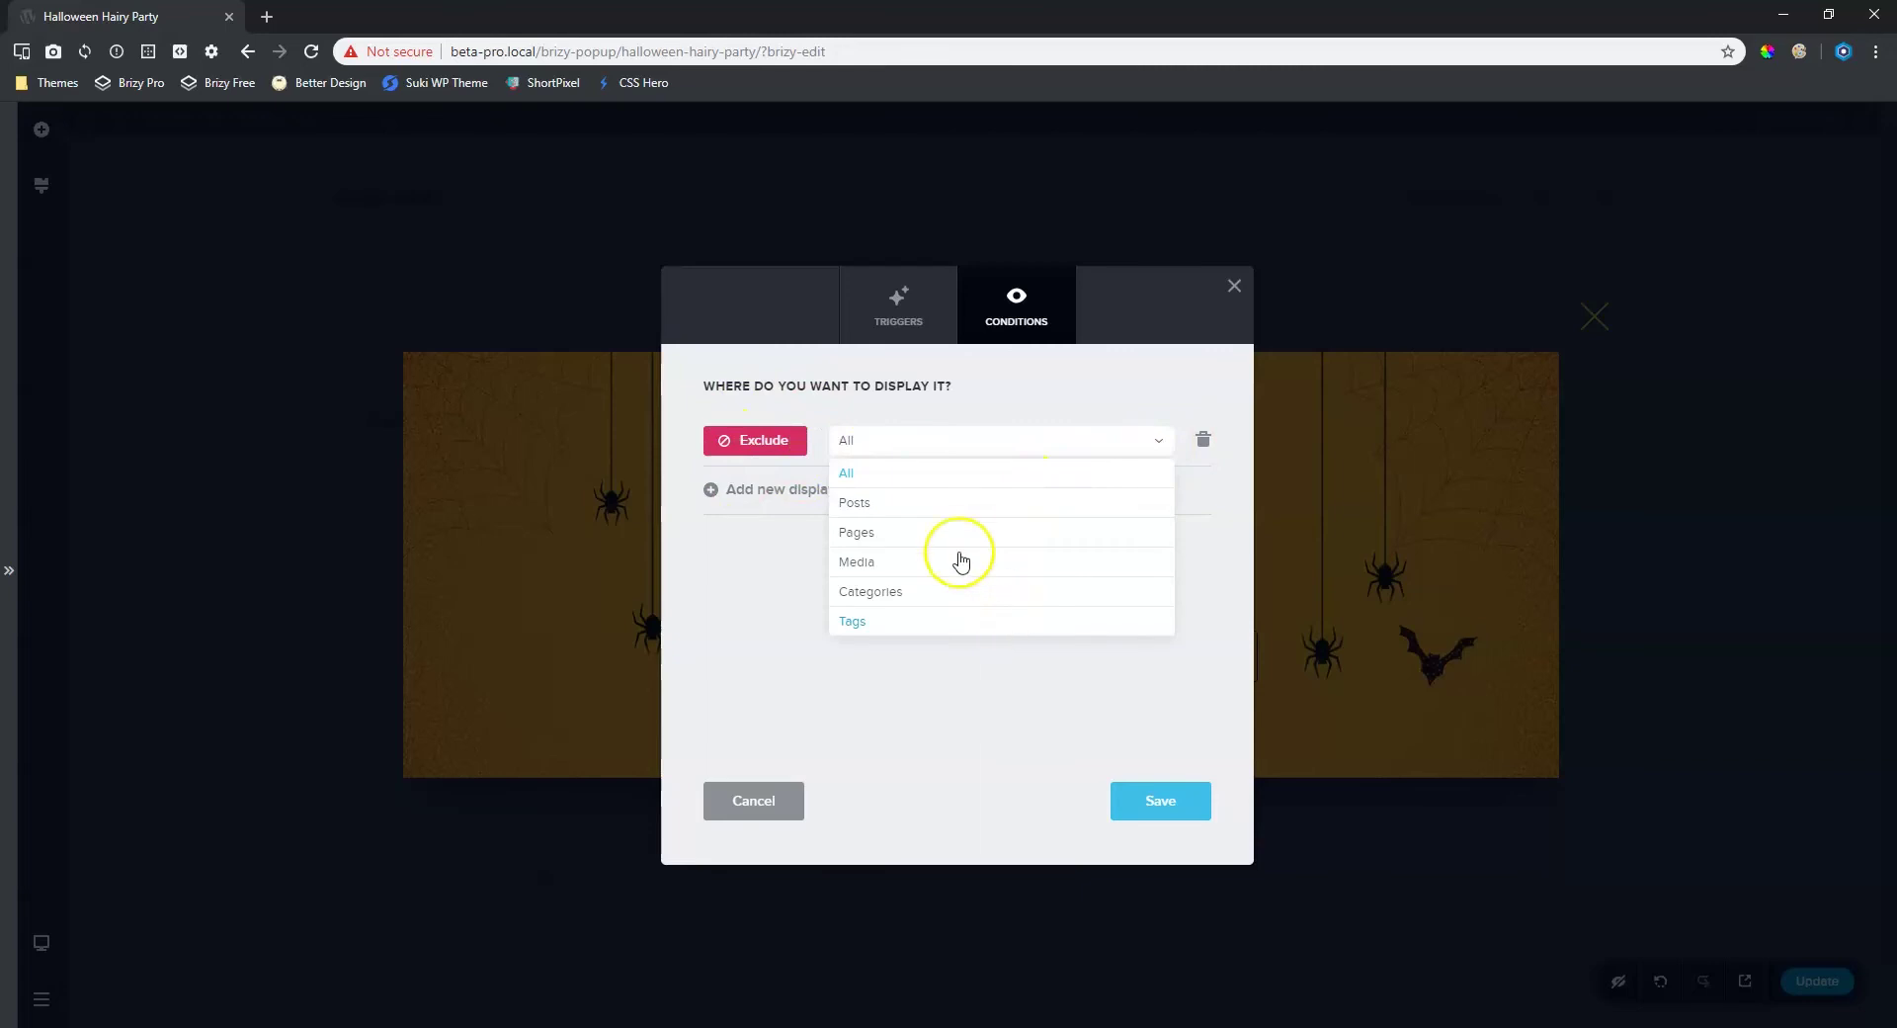
left_click(779, 445)
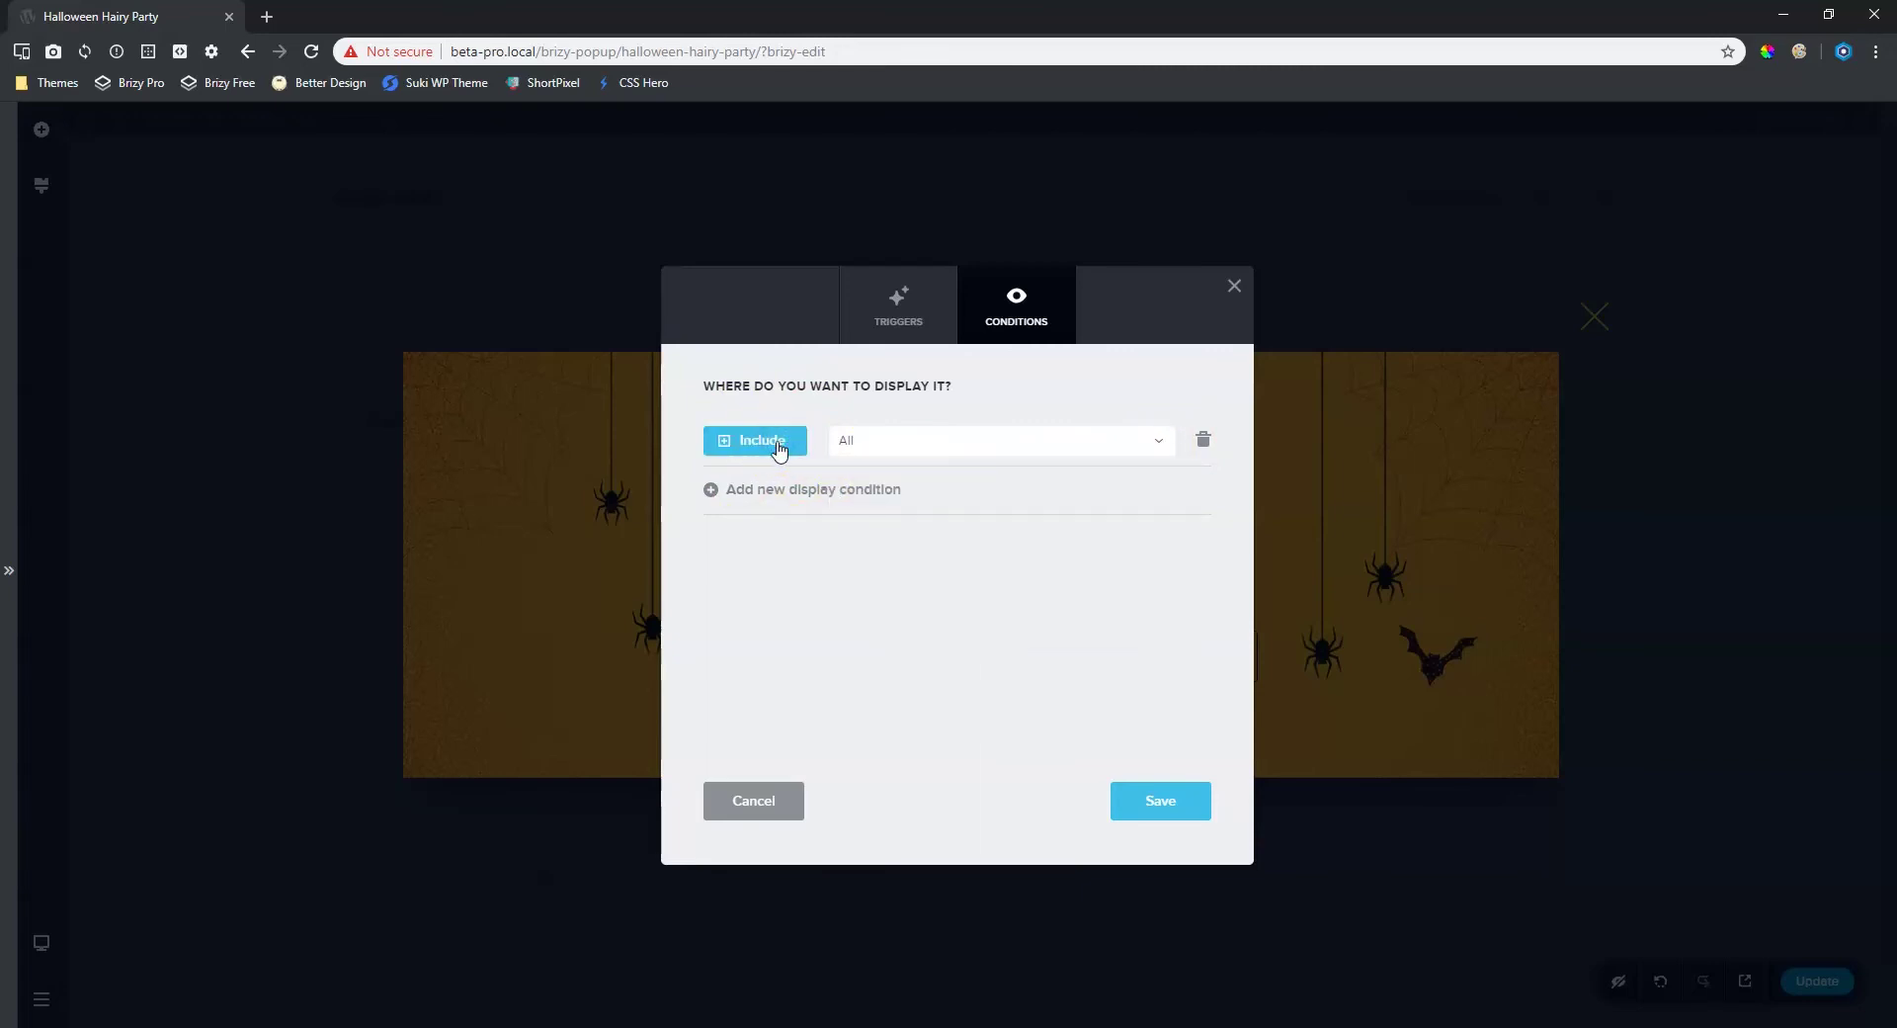
- Set the display condition to include Pages, limited to the Halloween Demo page
left_click(1082, 441)
left_click(866, 533)
left_click(1065, 458)
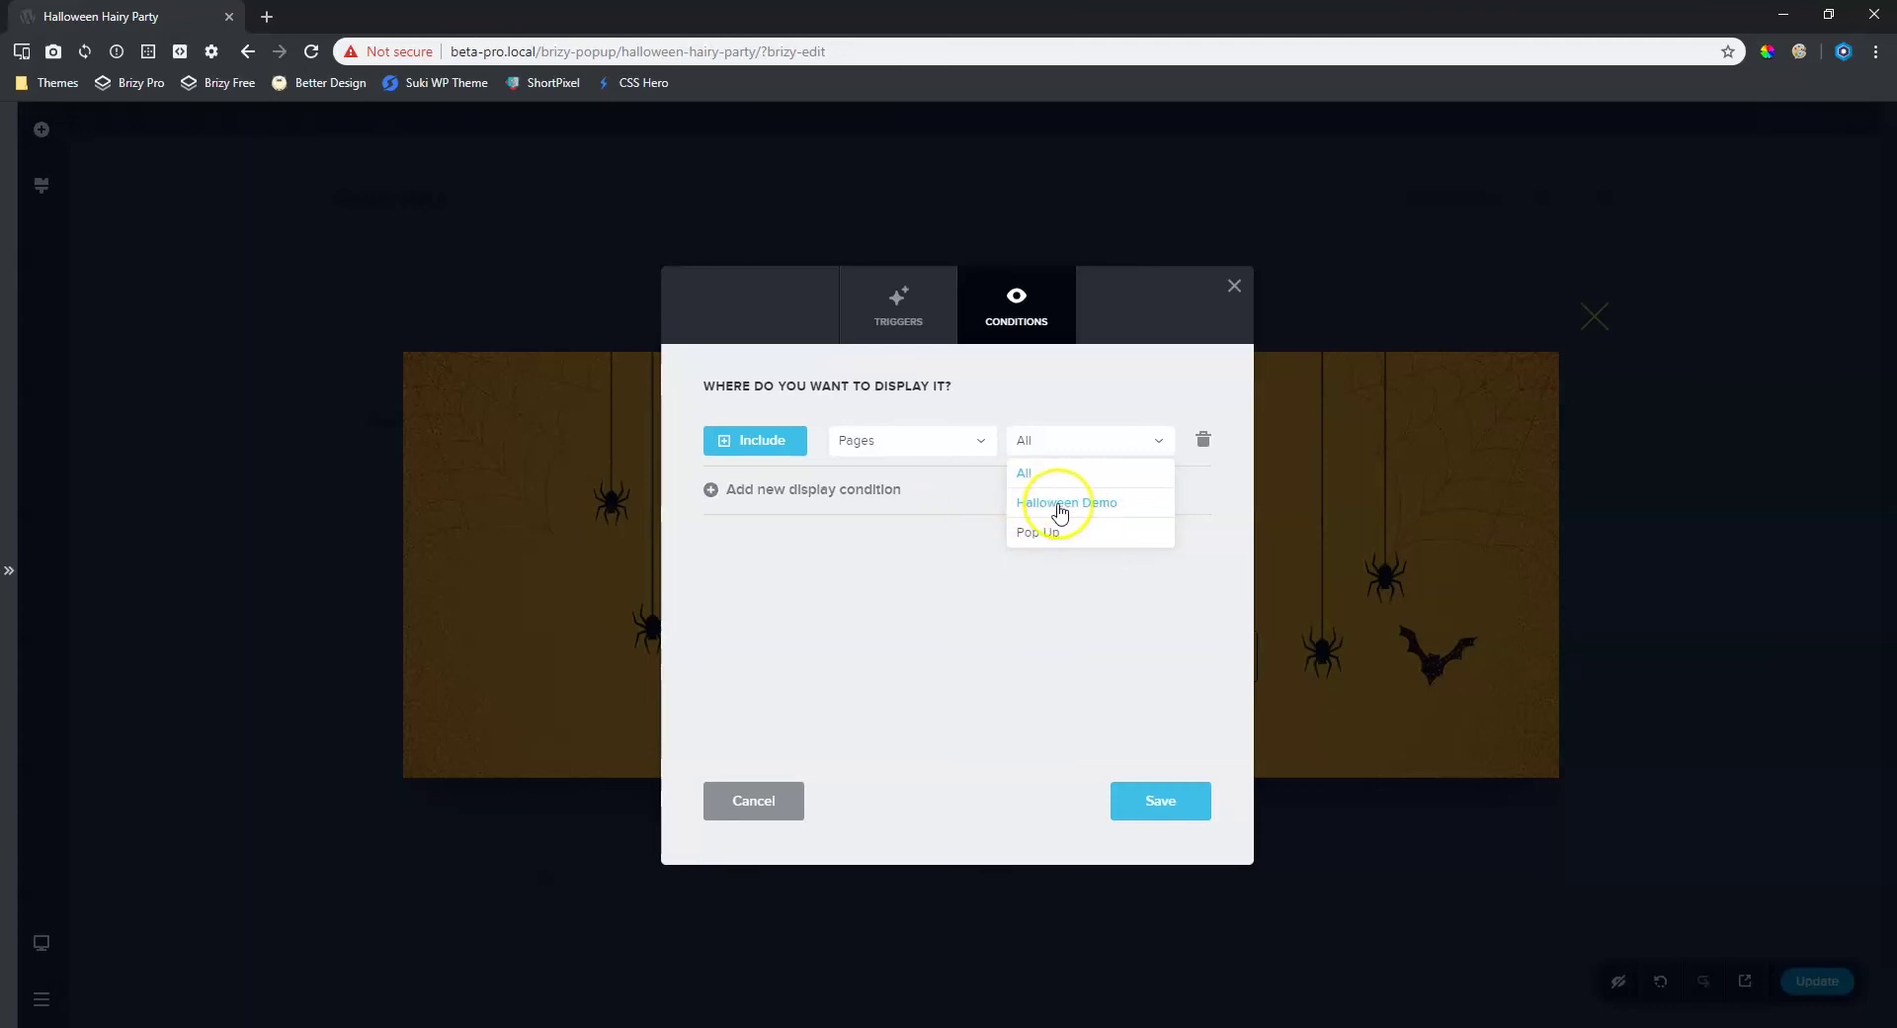
left_click(1060, 509)
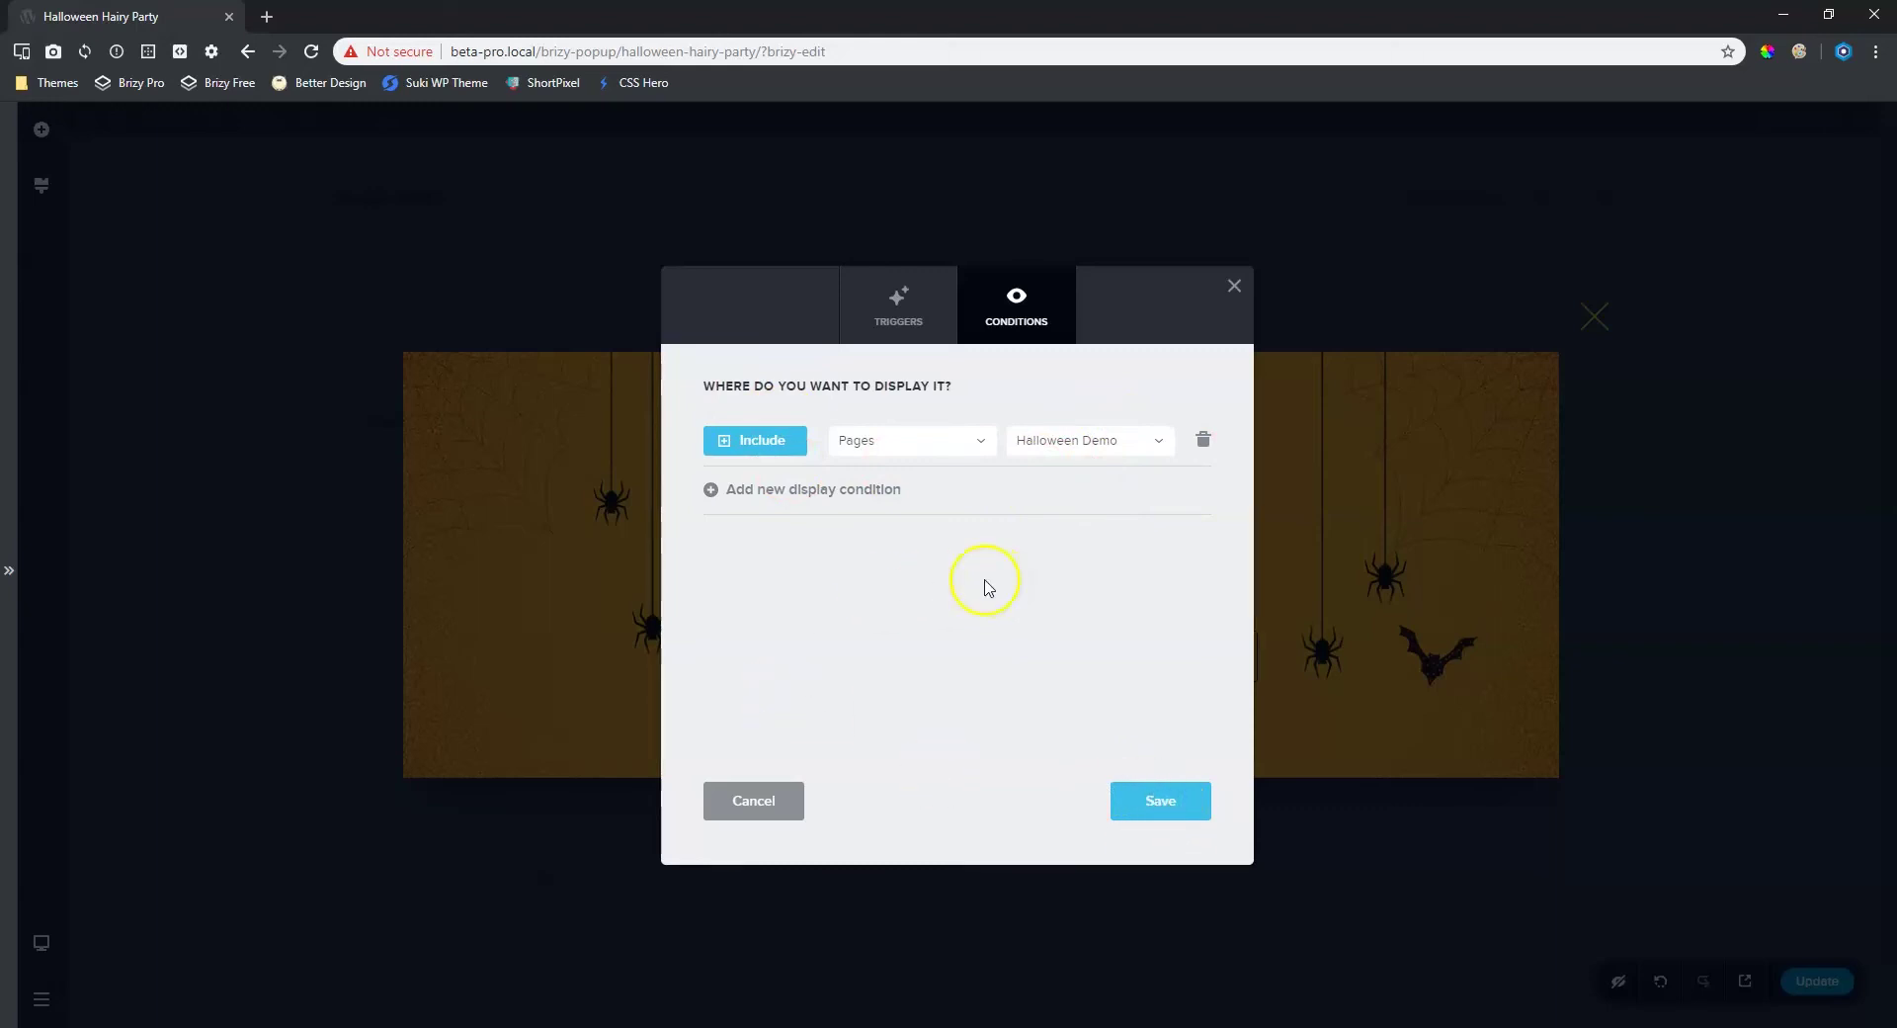
- Increase the delay of the On Page Load trigger, save the display conditions and update the popup
left_click(915, 315)
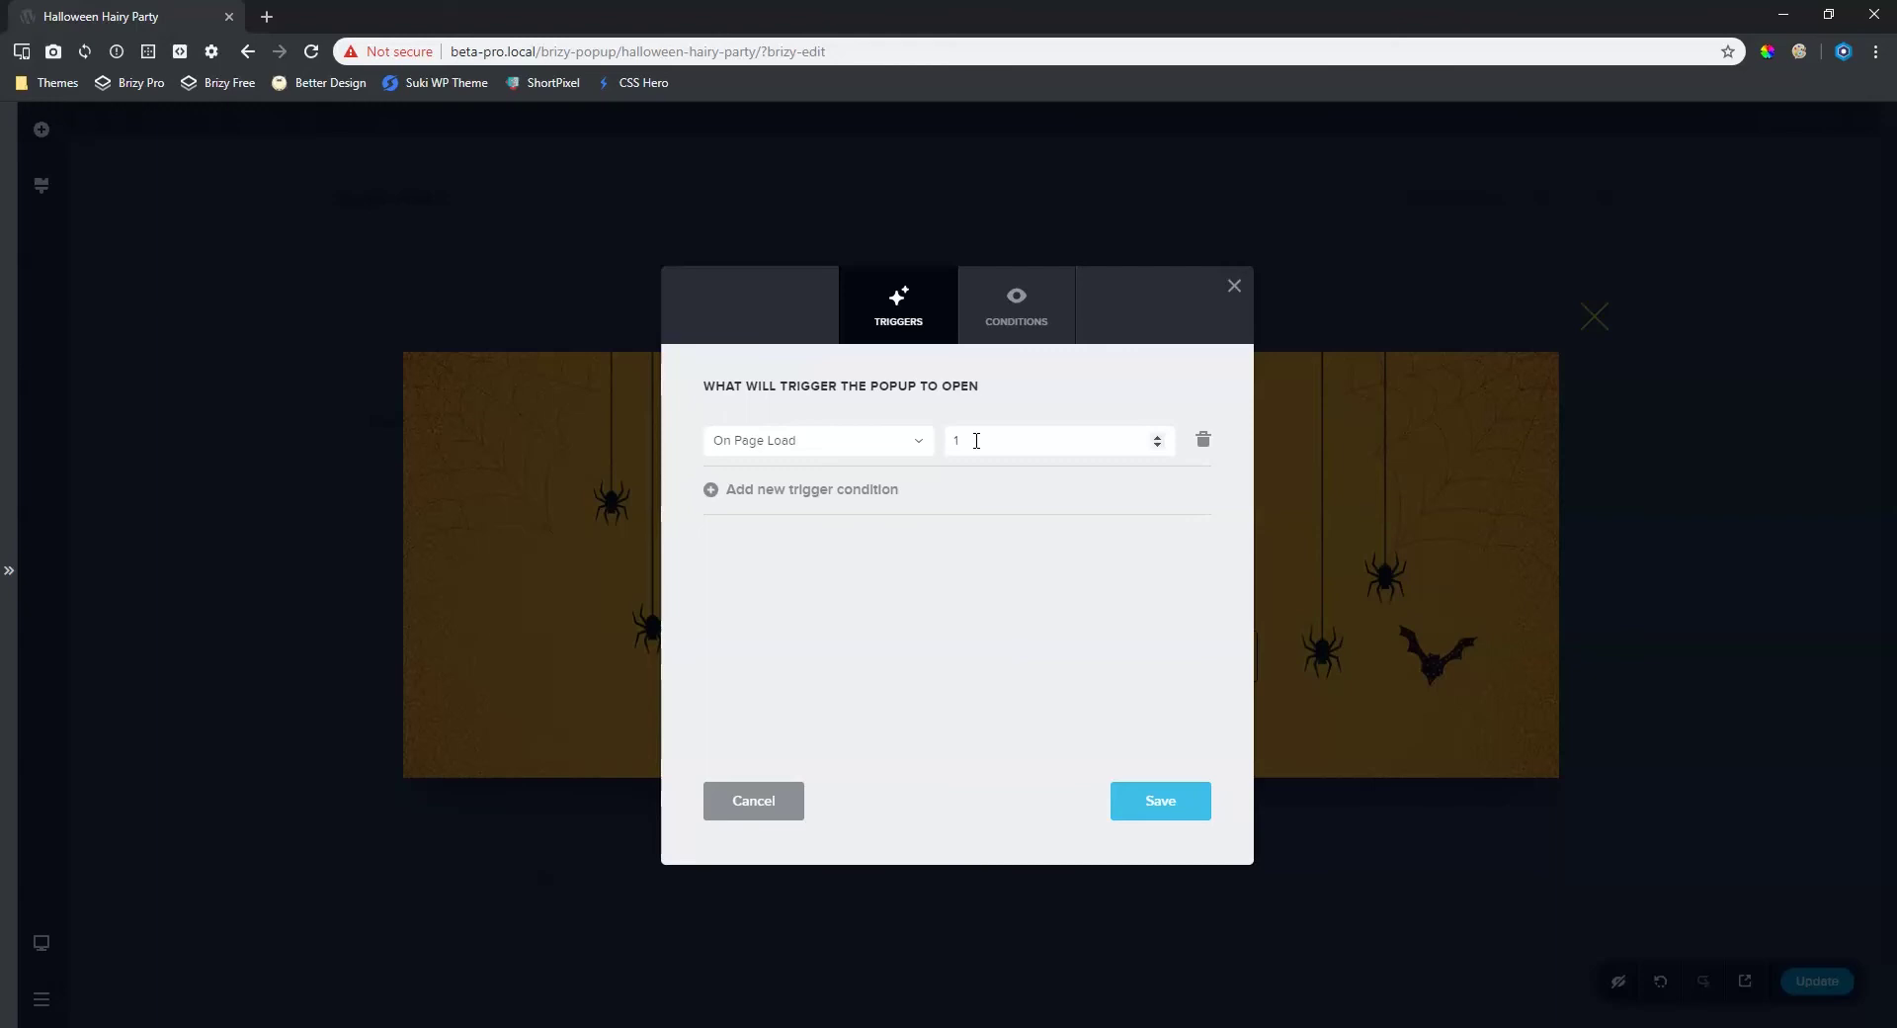
left_click(1157, 436)
left_click(1157, 436)
left_click(1157, 436)
left_click(1157, 436)
left_click(1141, 805)
left_click(1238, 290)
left_click(1818, 988)
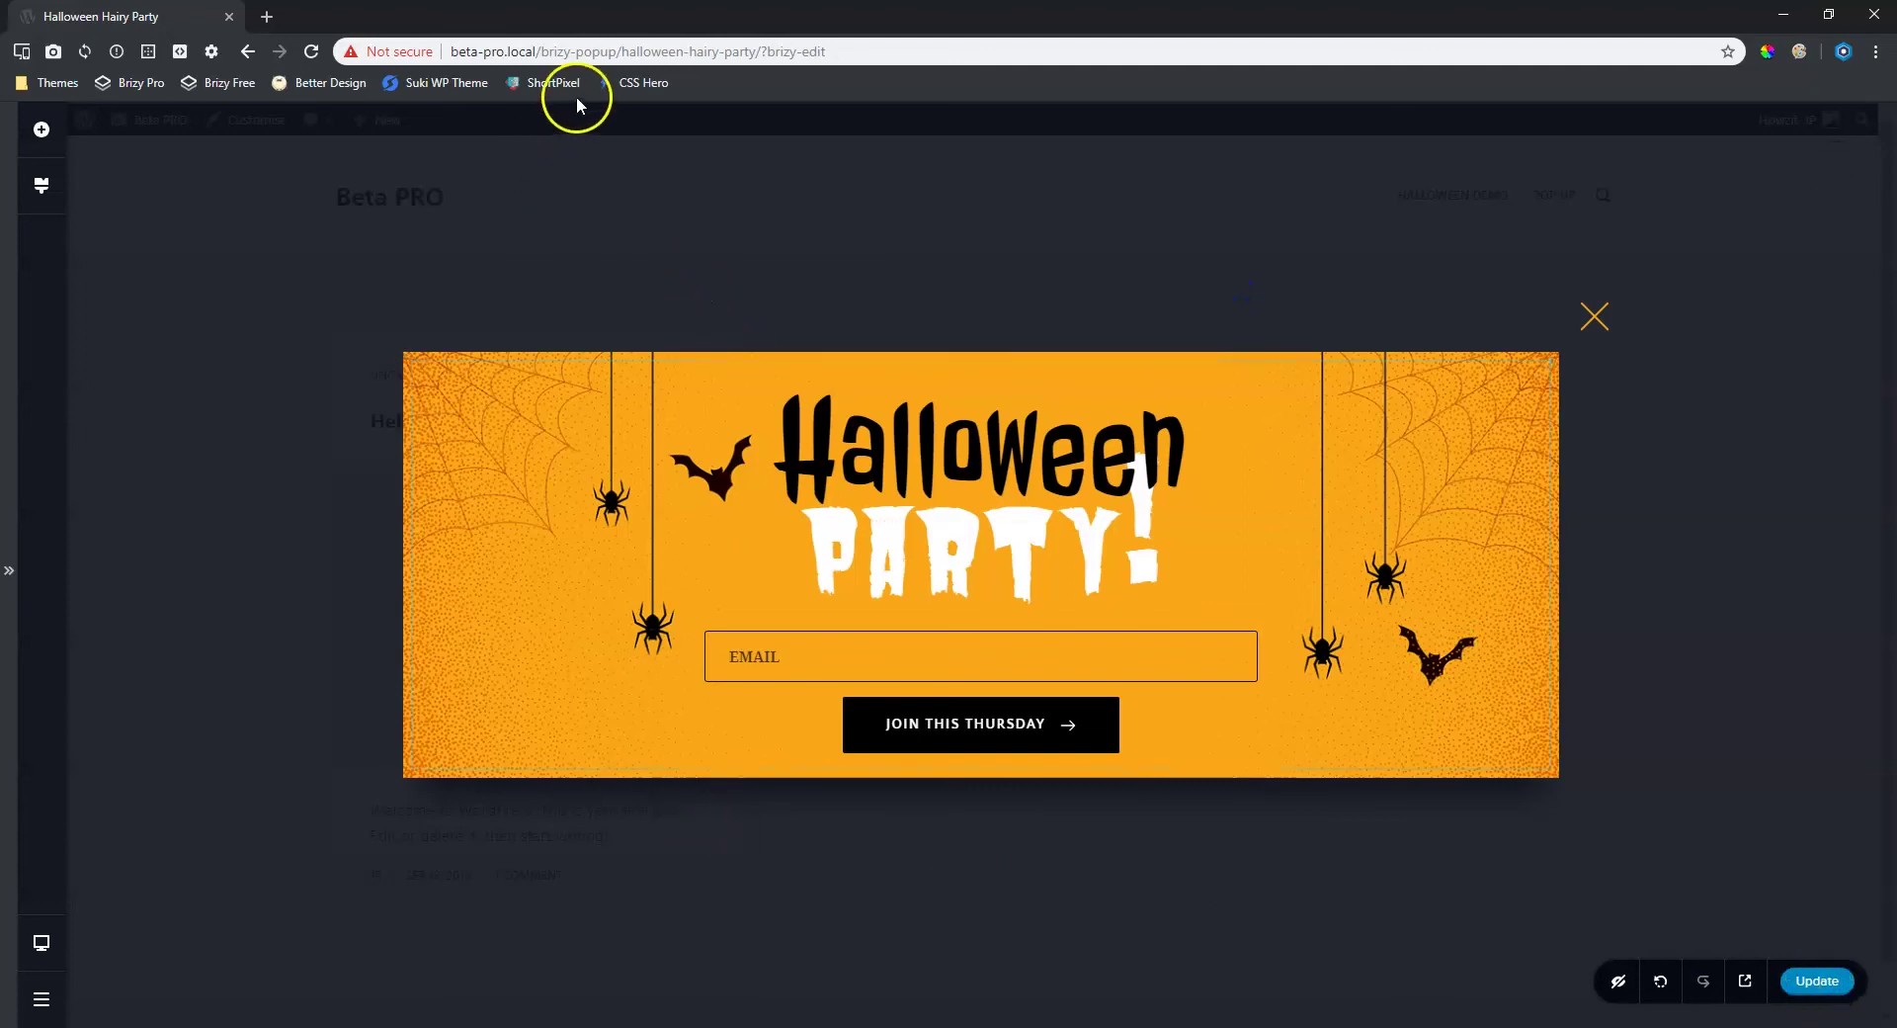
- Copy the site address beta-pro.local and load the site's home page in a new browser tab
left_click(541, 47)
left_click_drag(541, 46, 401, 47)
right_click(499, 51)
left_click(499, 51)
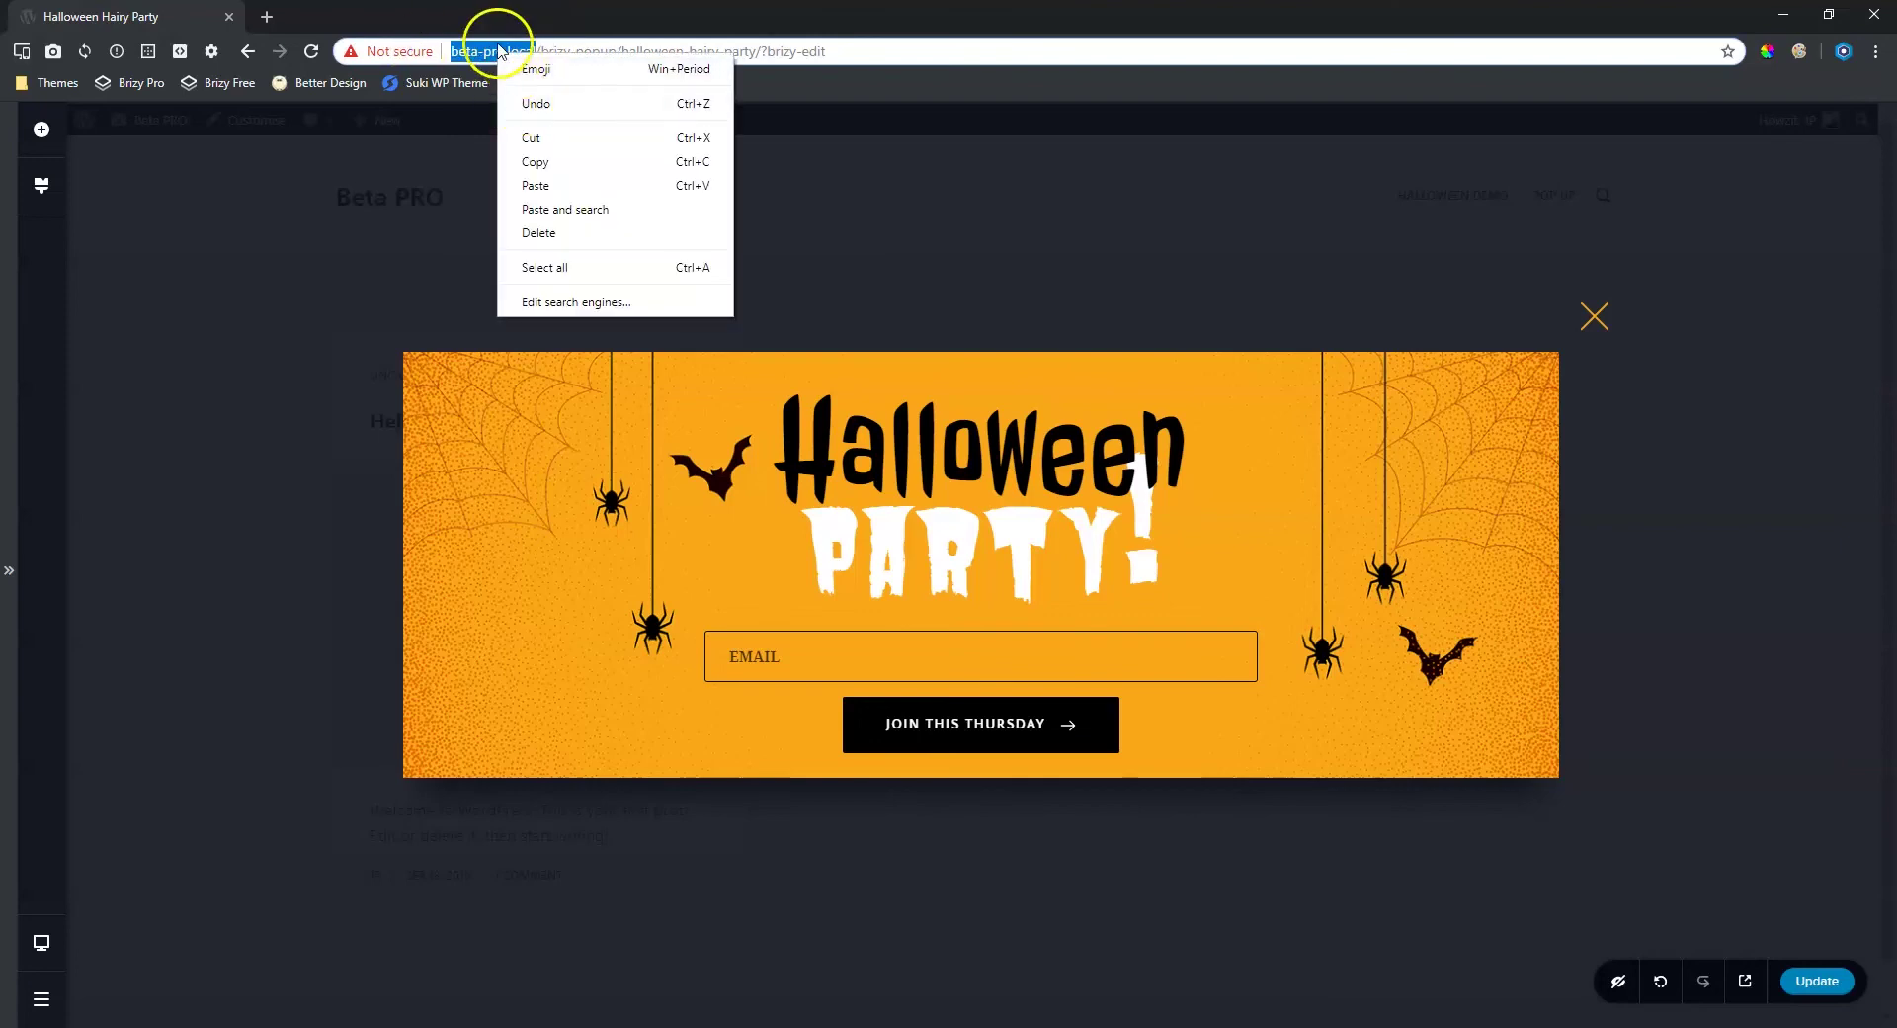
left_click_drag(536, 51, 425, 50)
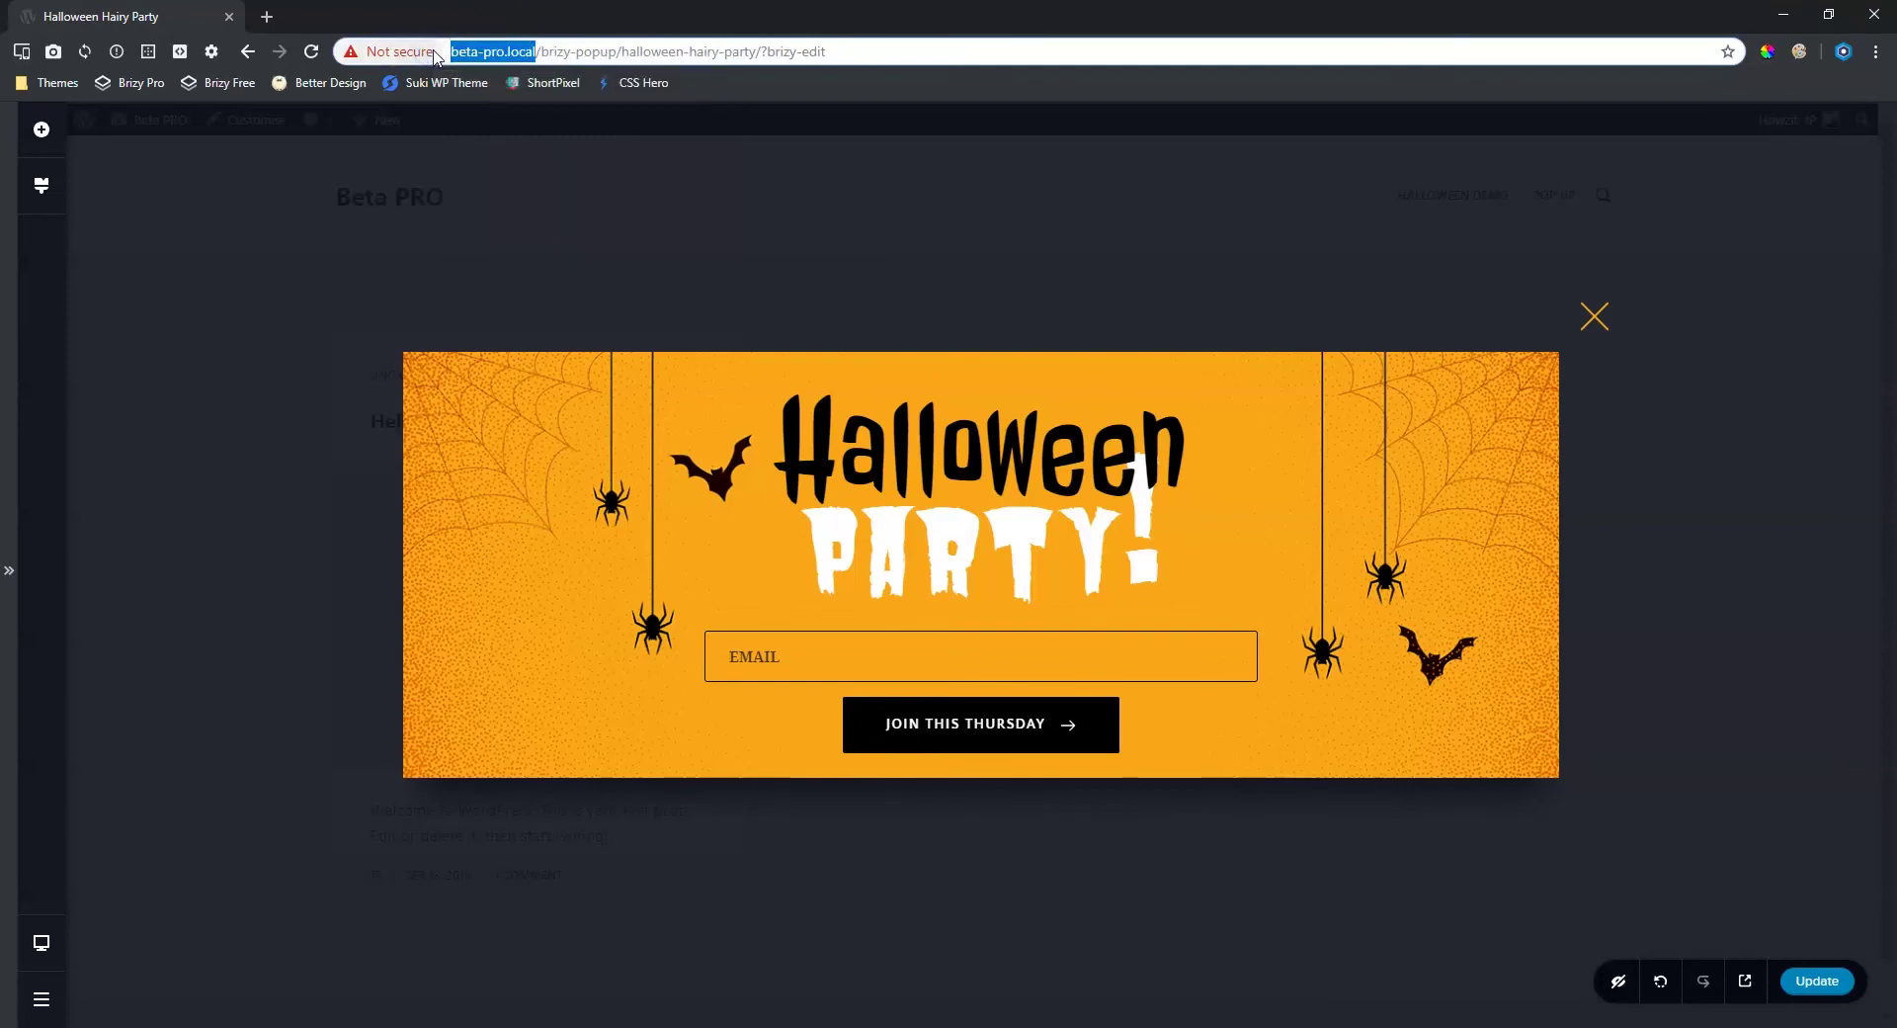
left_click(269, 15)
left_click(411, 49)
key("ctrl+v")
key("Return")
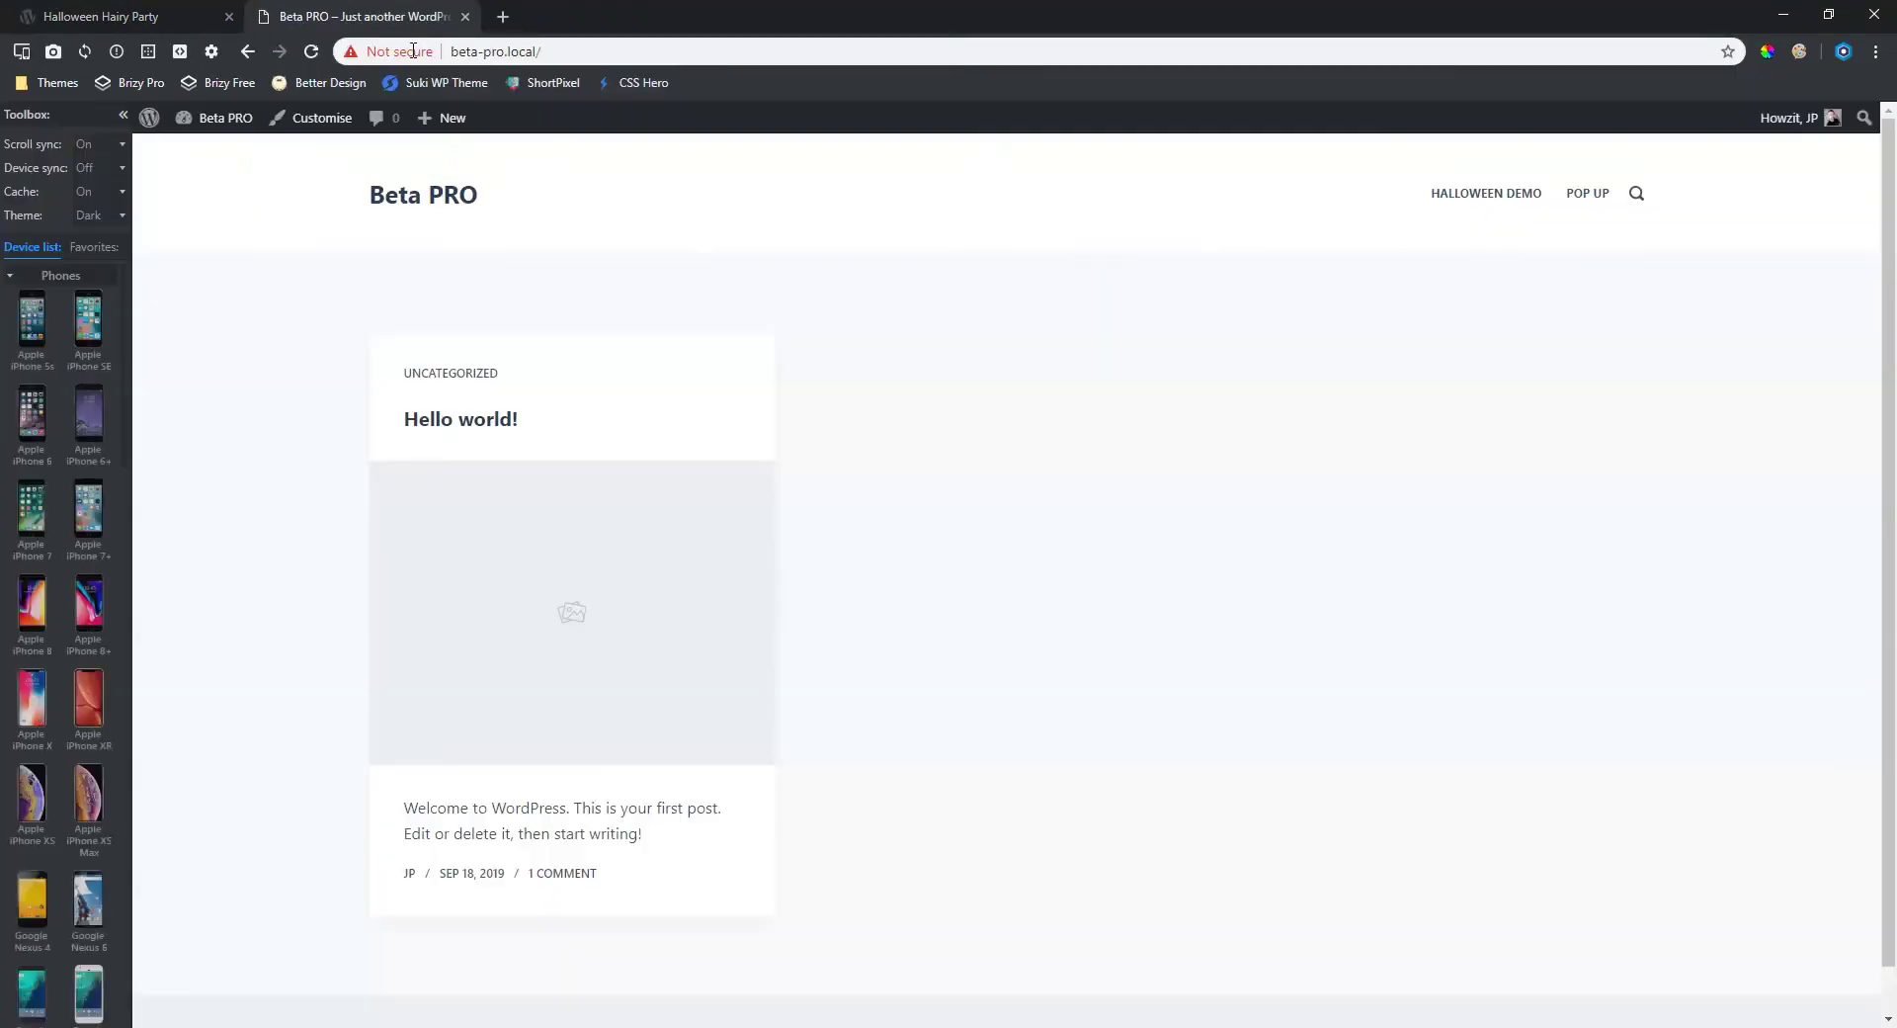
- Open the Halloween Demo page, collapse the device sidebar and check whether the popup appears on the page
left_click(1473, 196)
left_click(124, 114)
left_click(300, 422)
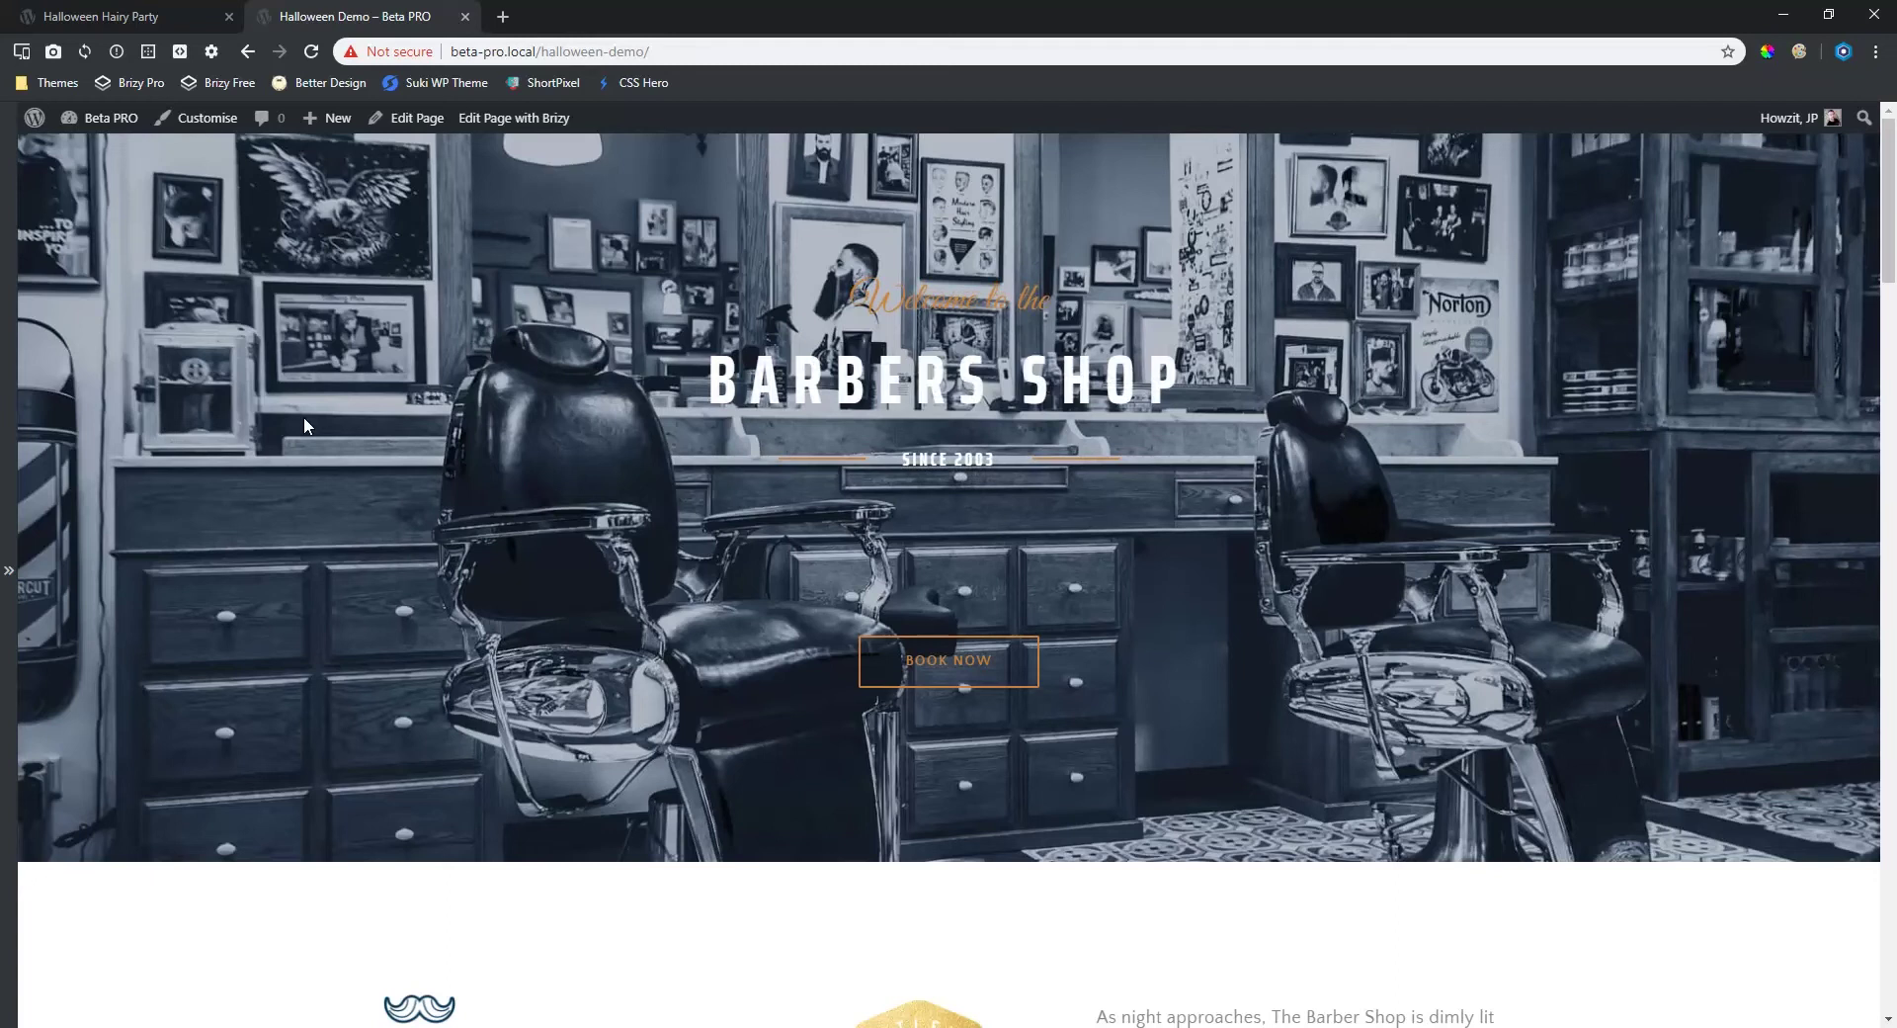
scroll(847, 580, "down", 3)
scroll(847, 580, "up", 3)
scroll(847, 582, "down", 5)
scroll(846, 582, "up", 5)
- Update the popup again in the editor, reload the Halloween Demo page to test it and close the popup
left_click(163, 17)
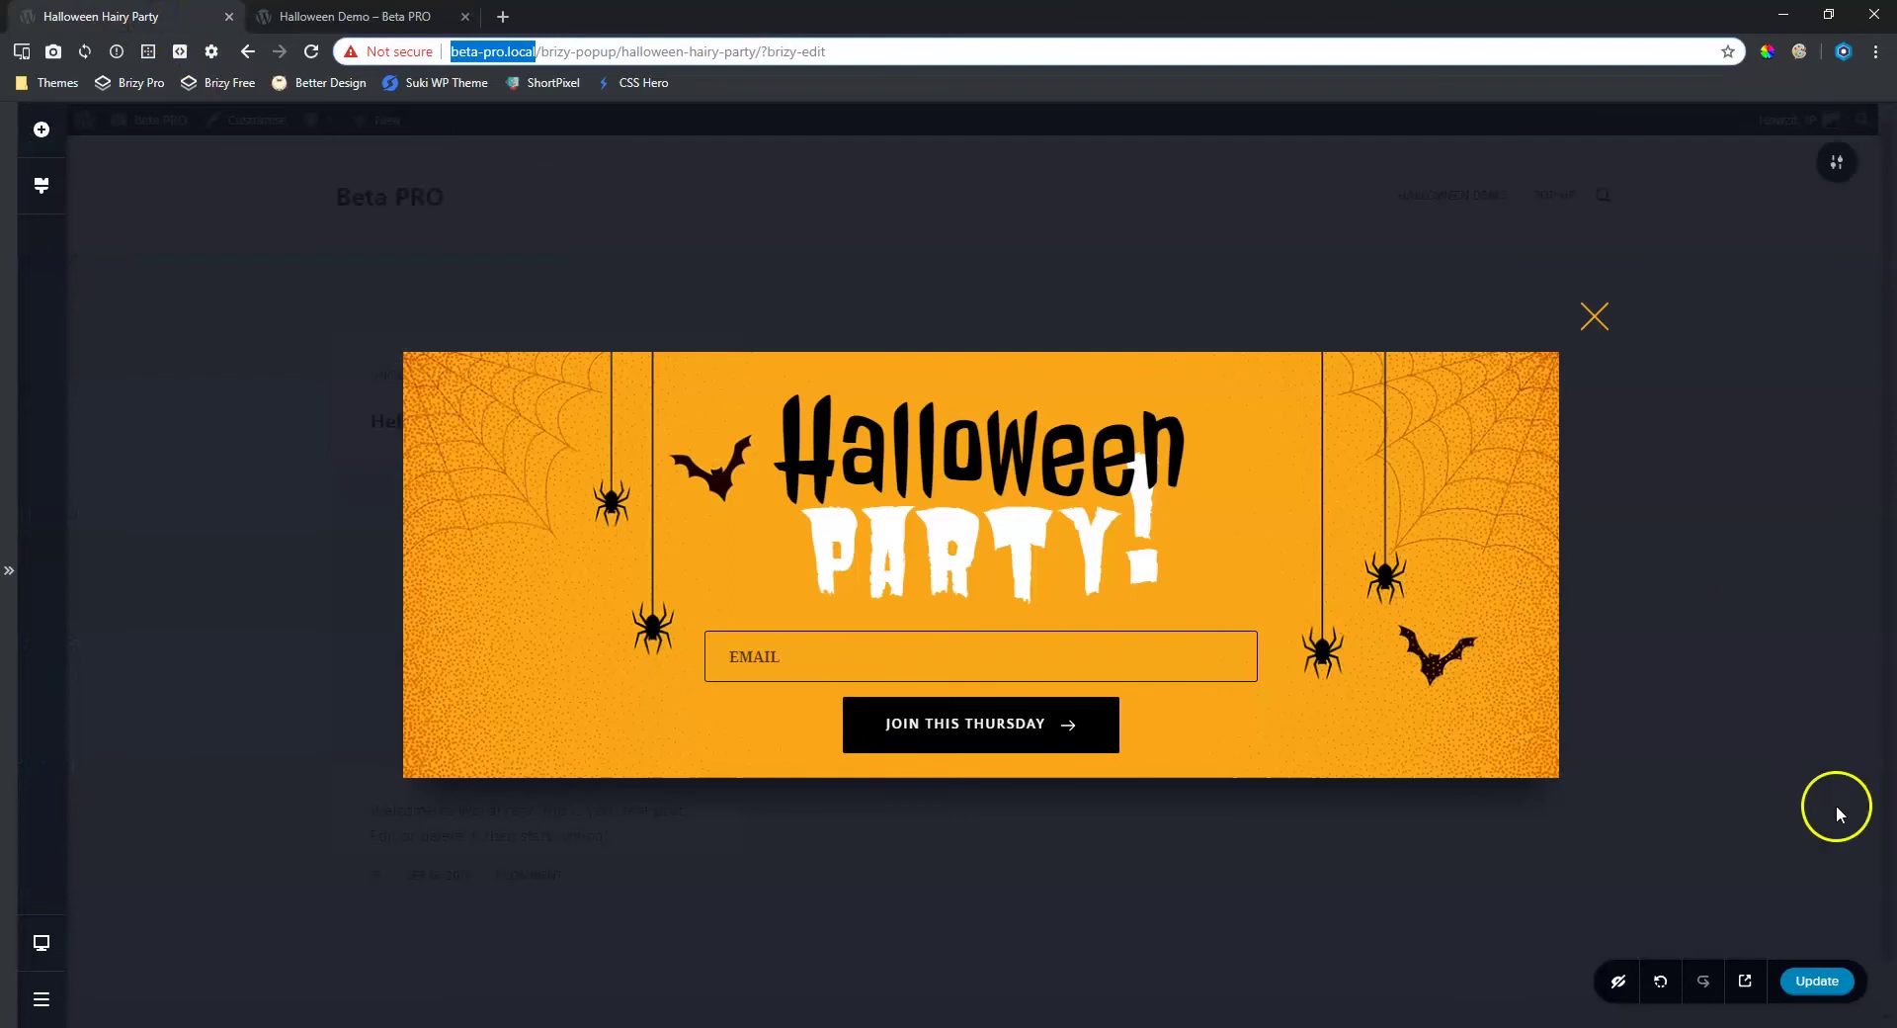
left_click(1816, 980)
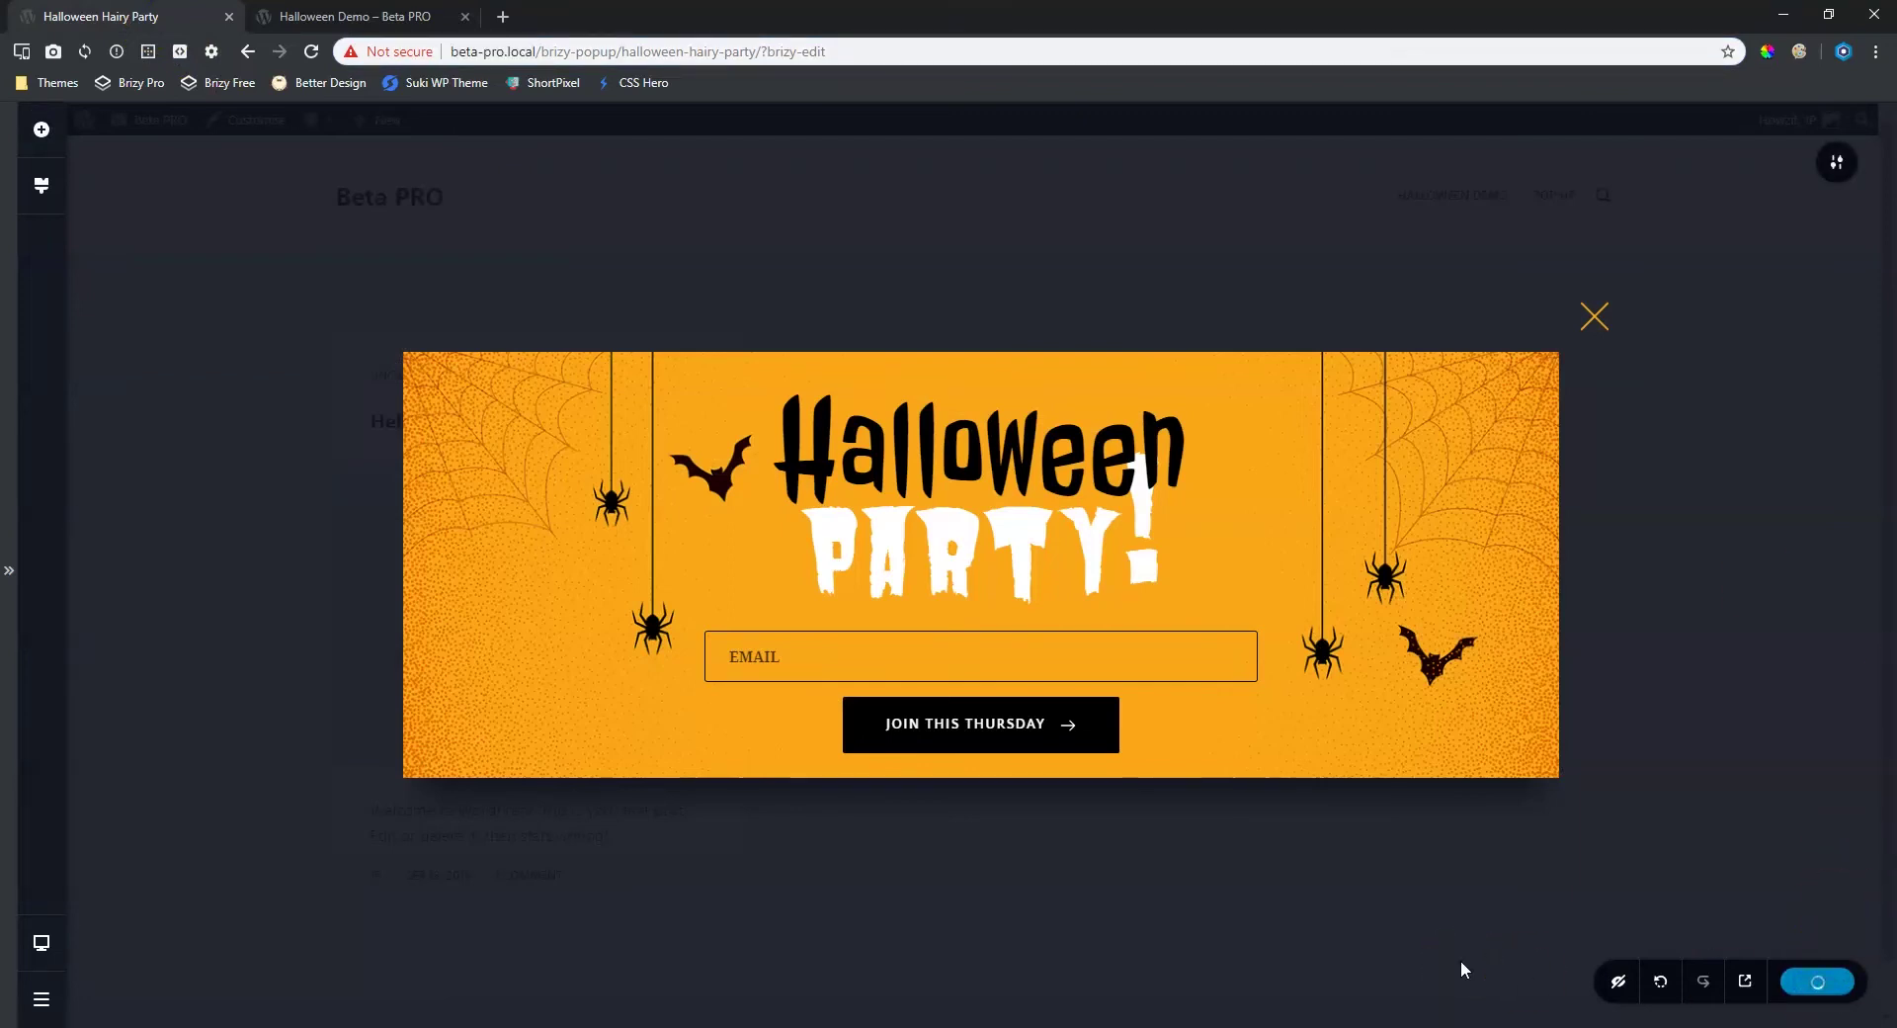
left_click(350, 16)
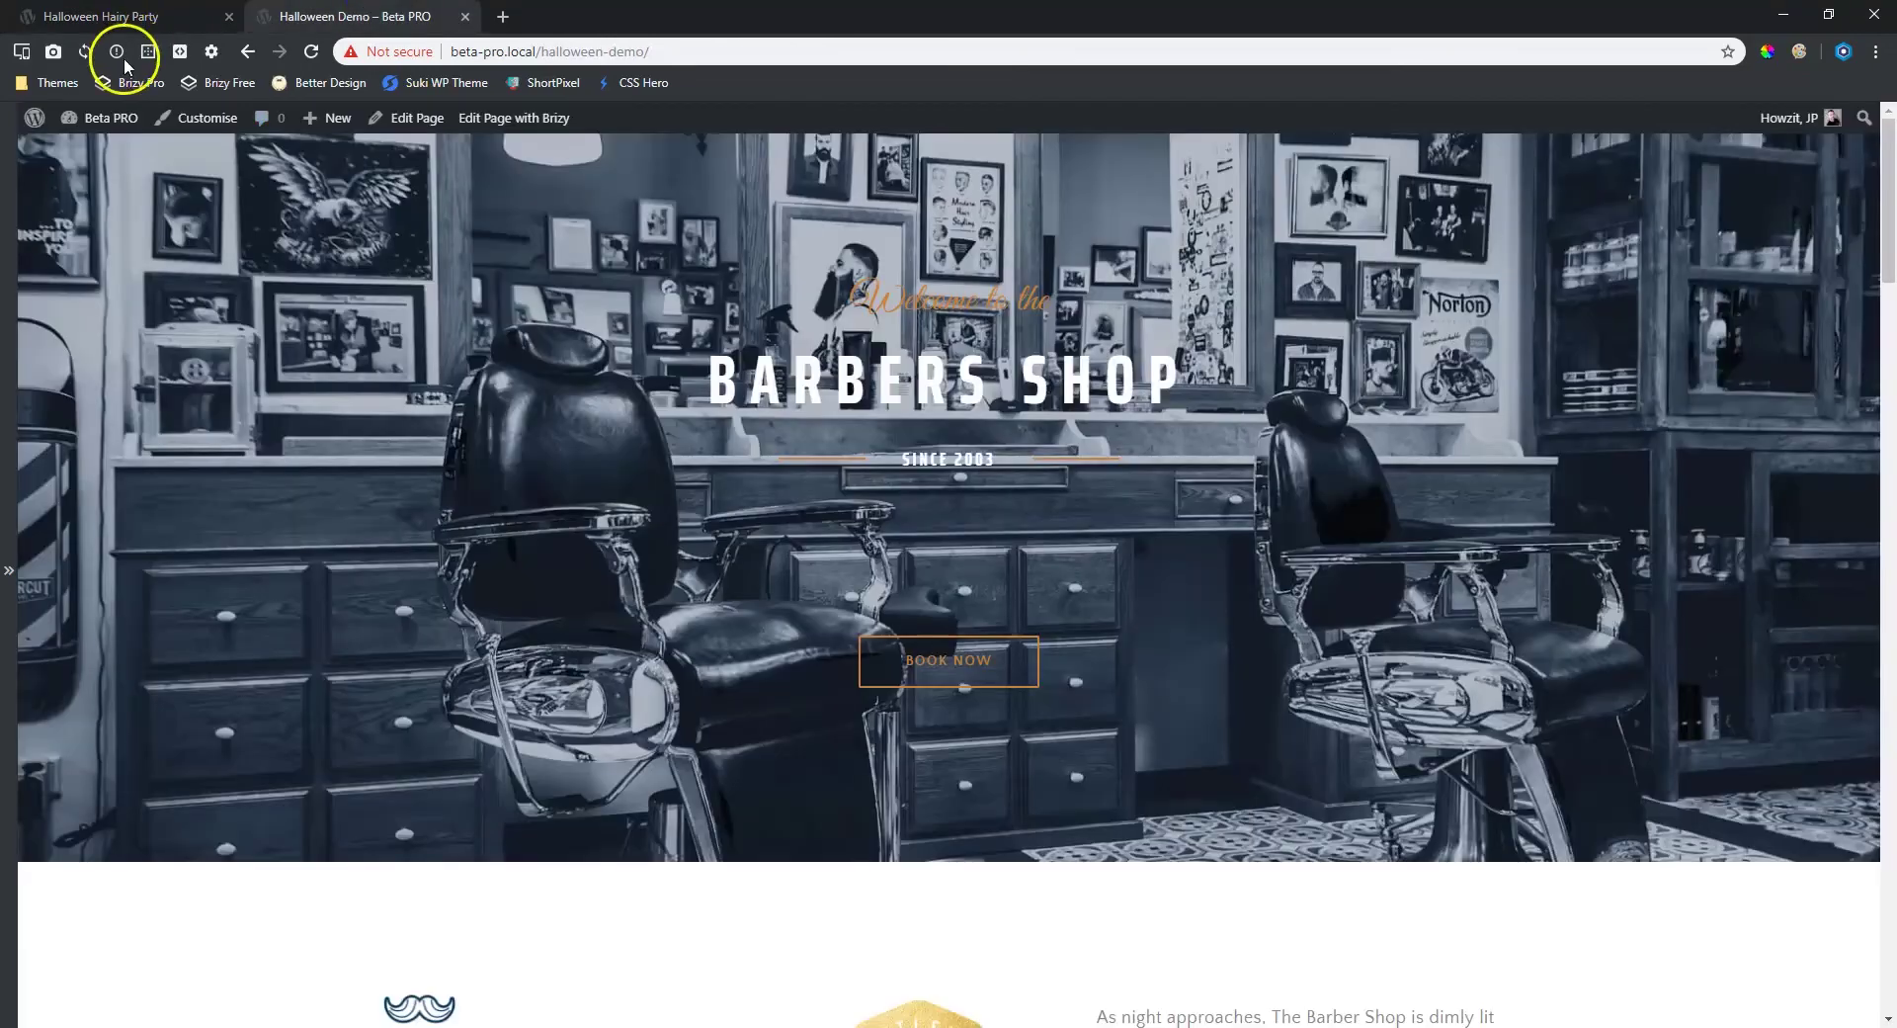
left_click(311, 58)
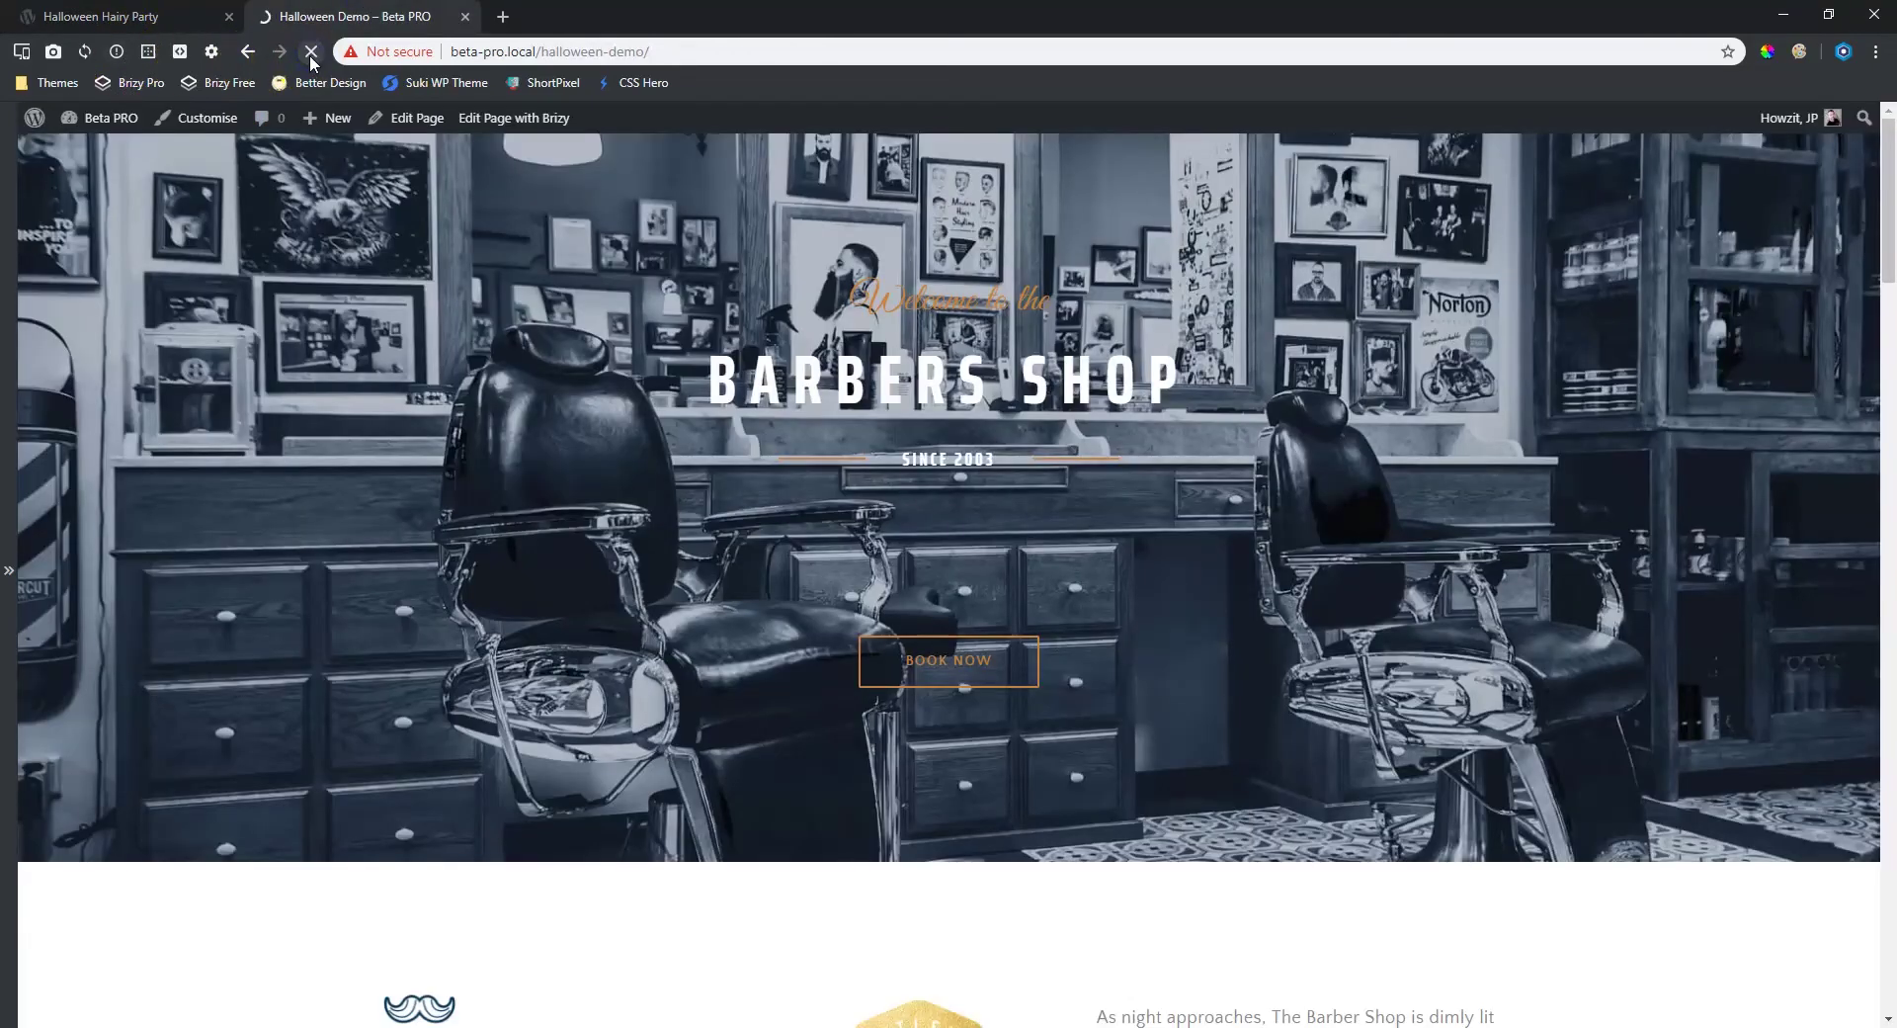
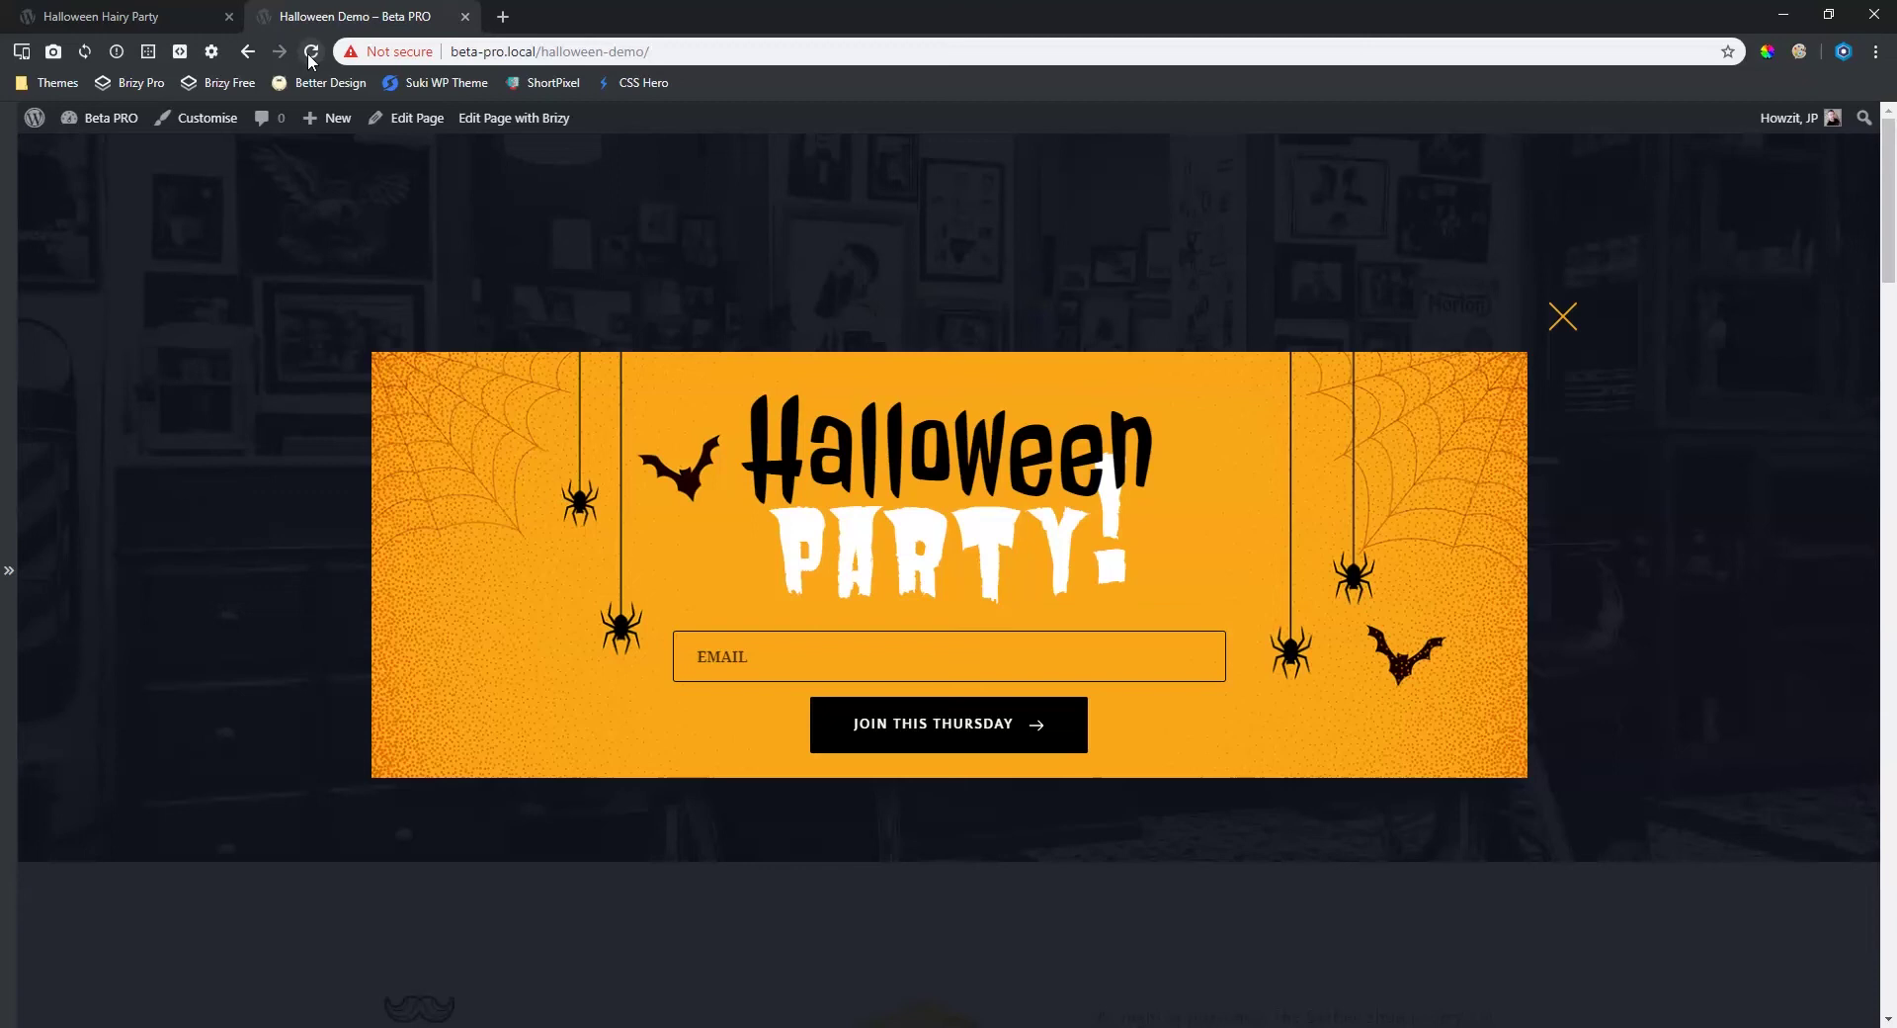
left_click(1564, 317)
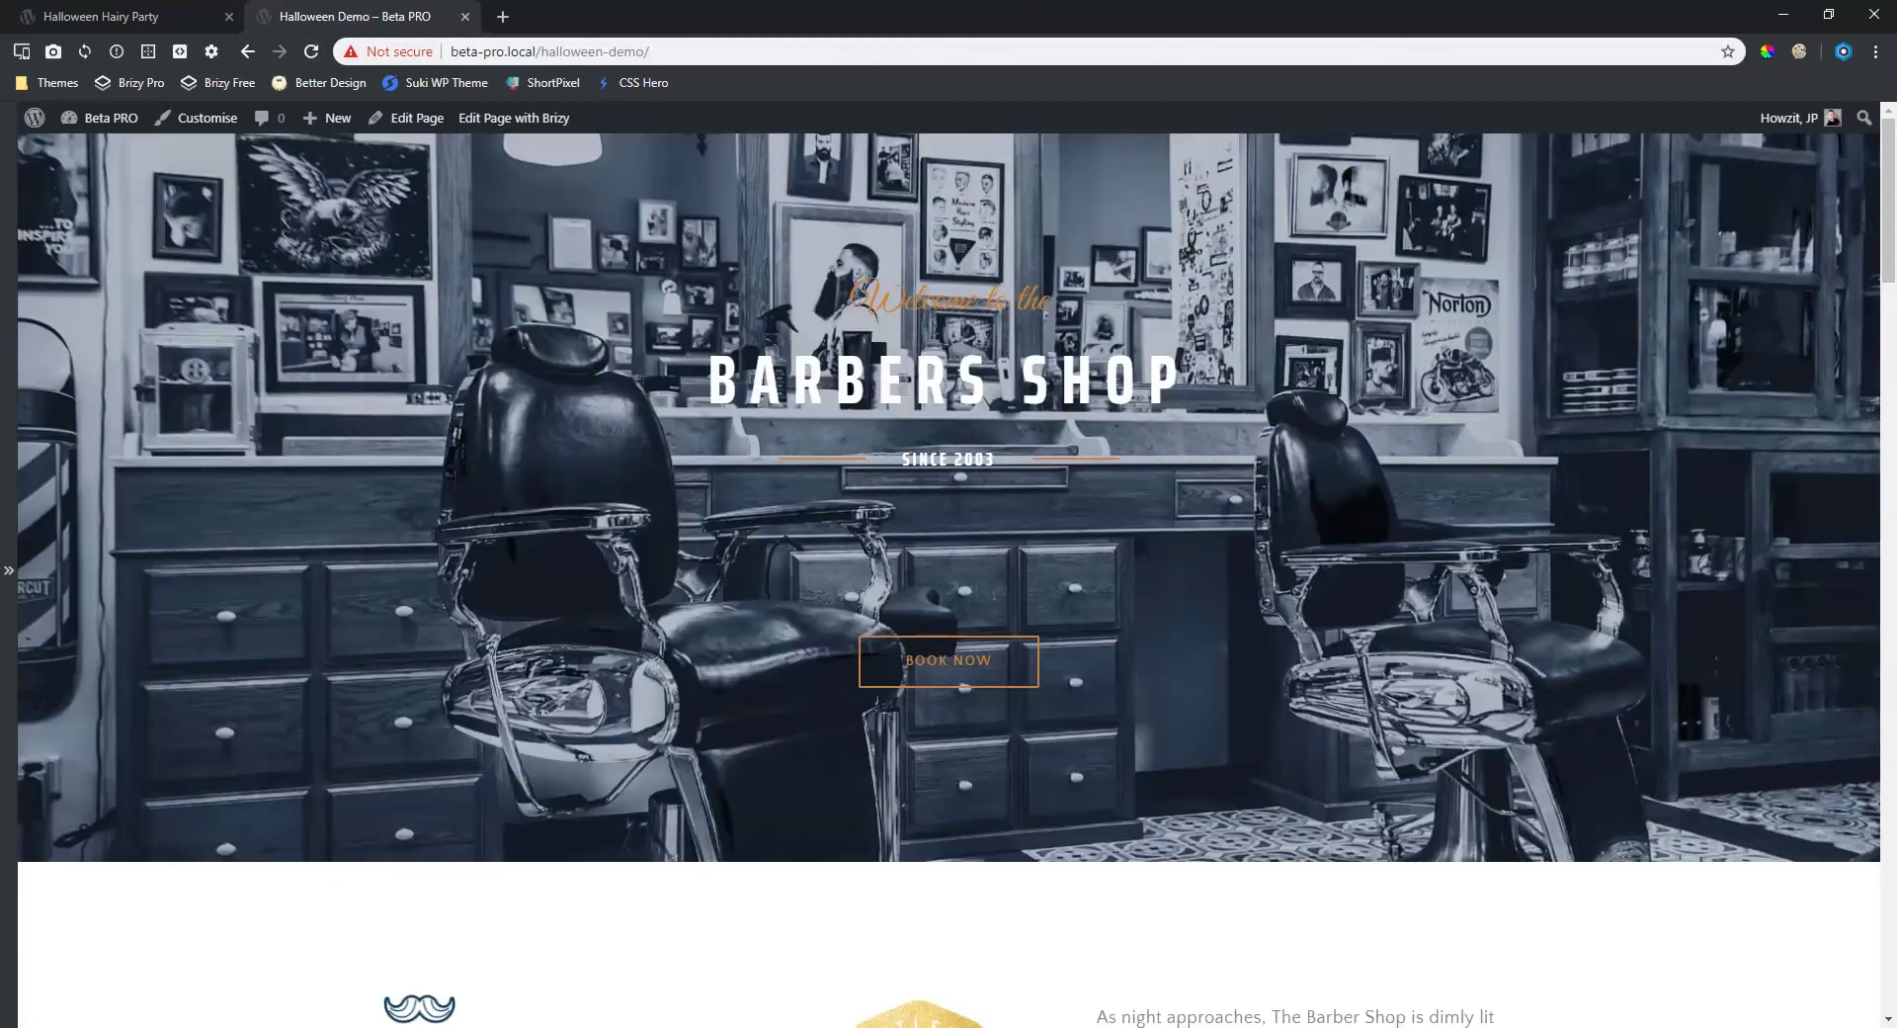
- Change the popup's trigger from On Page Load to On Page Exit Intent, save the display conditions and update the popup
left_click(145, 10)
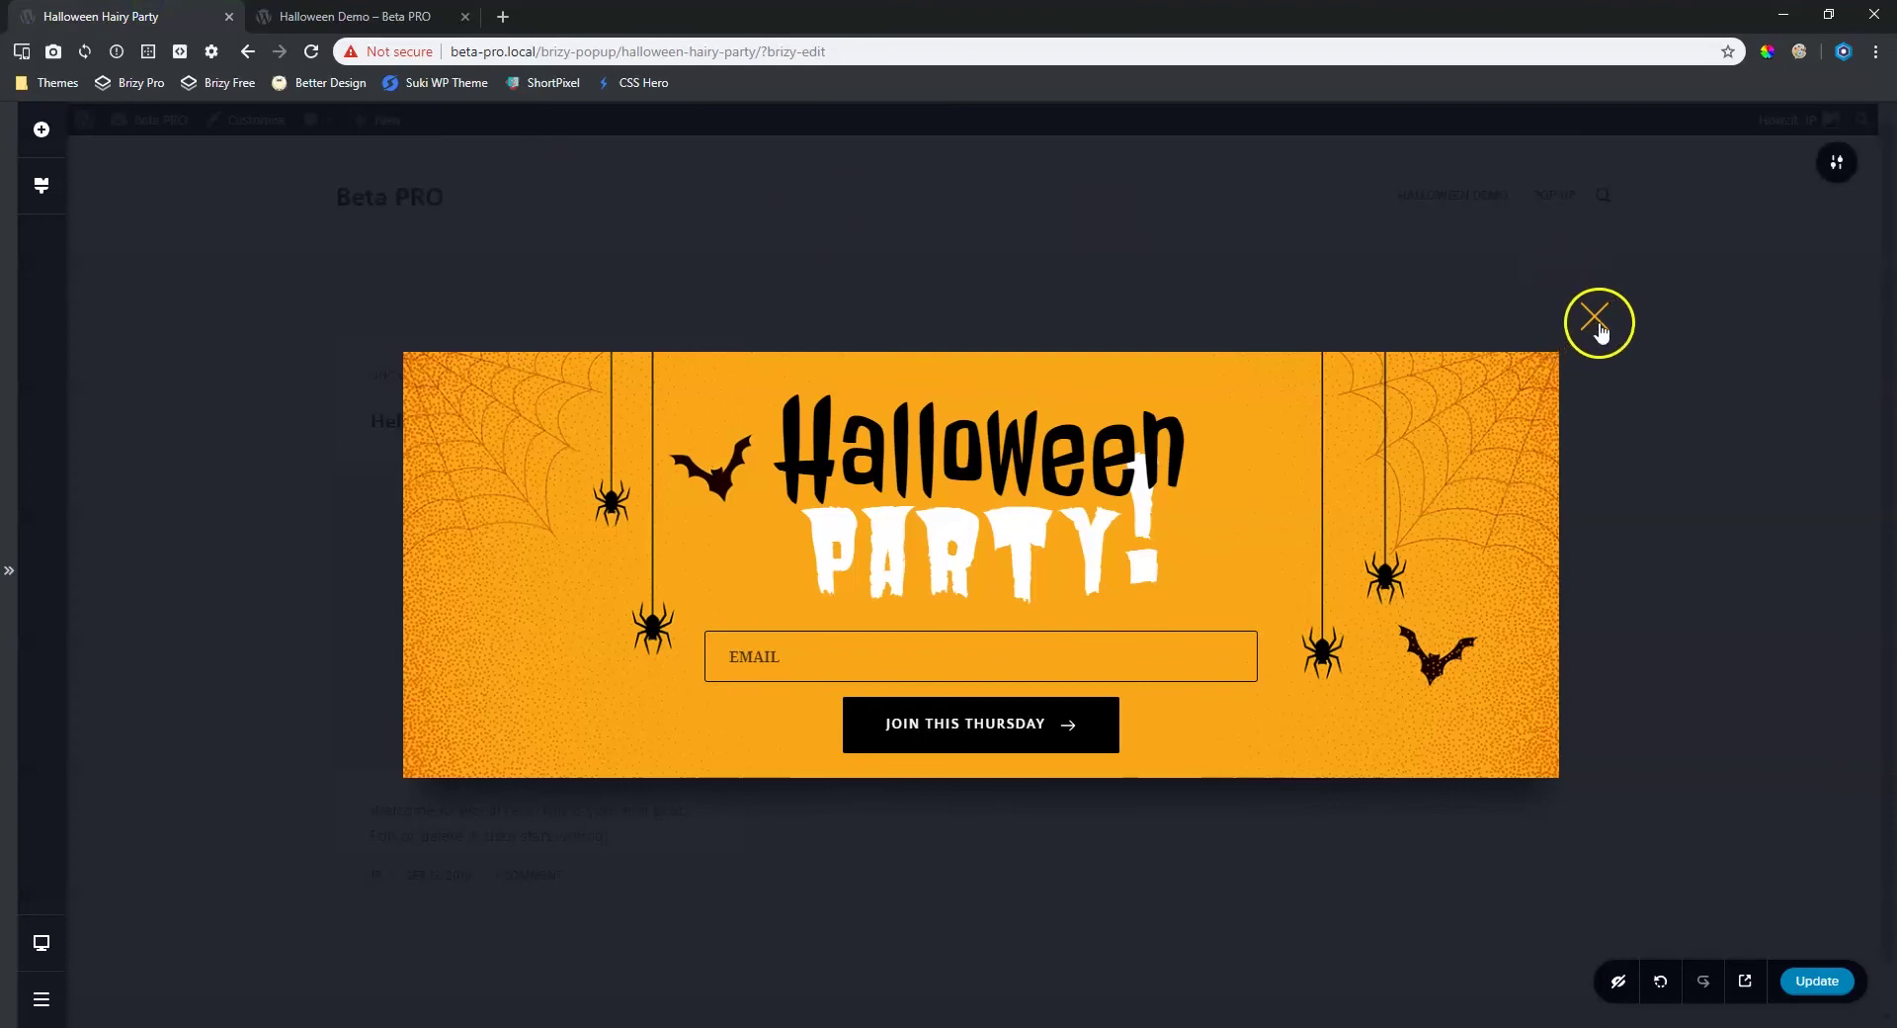
left_click(1836, 162)
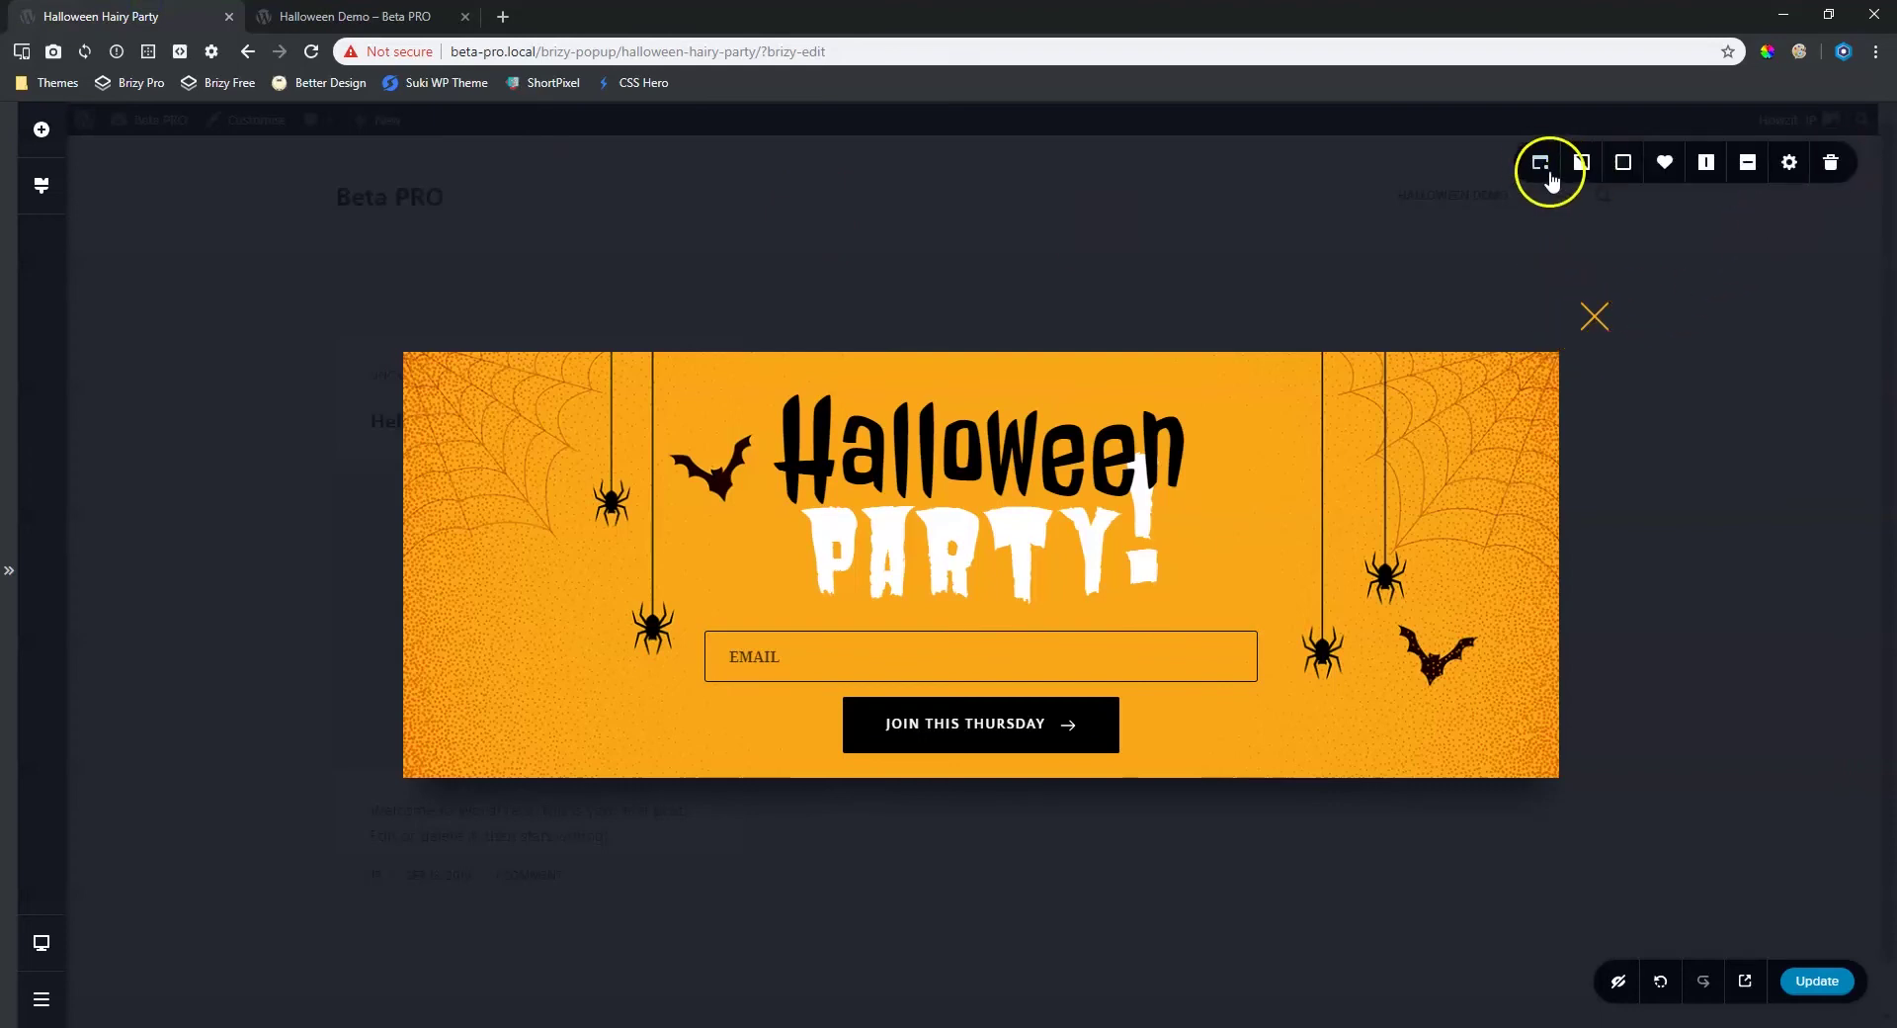
left_click(1540, 164)
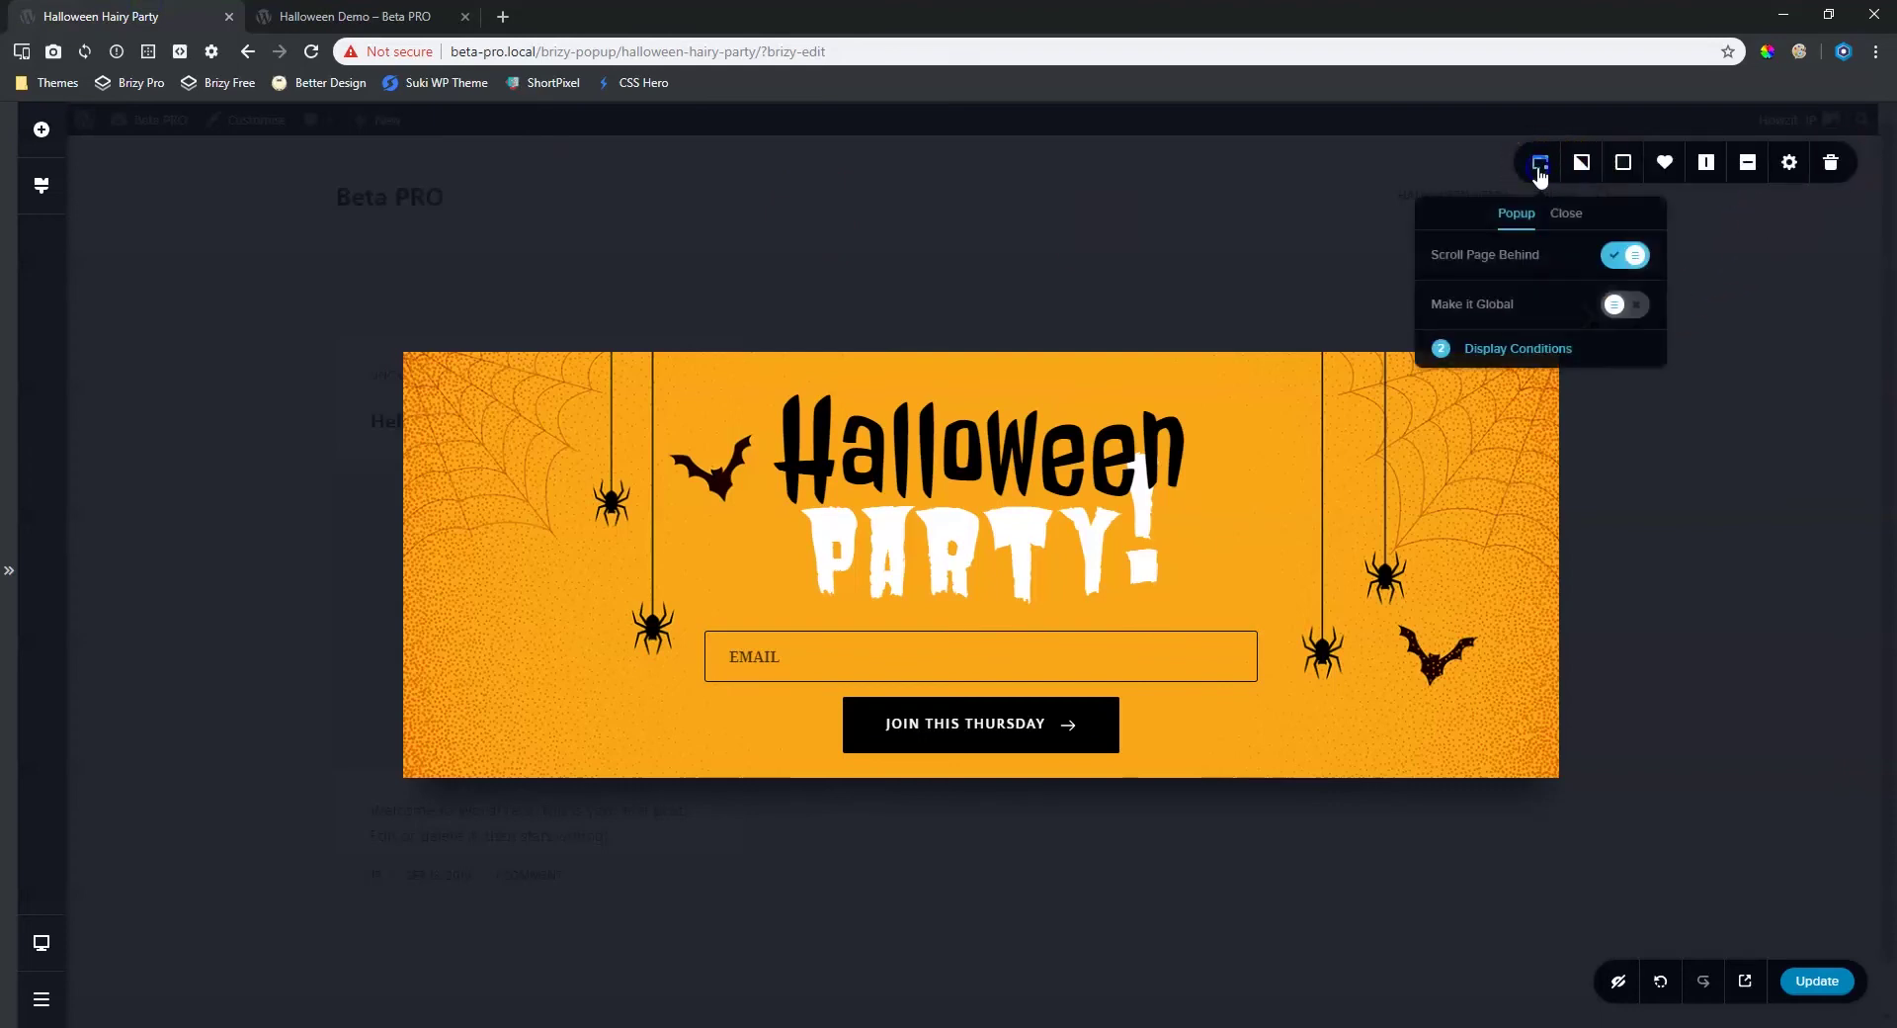
left_click(1504, 350)
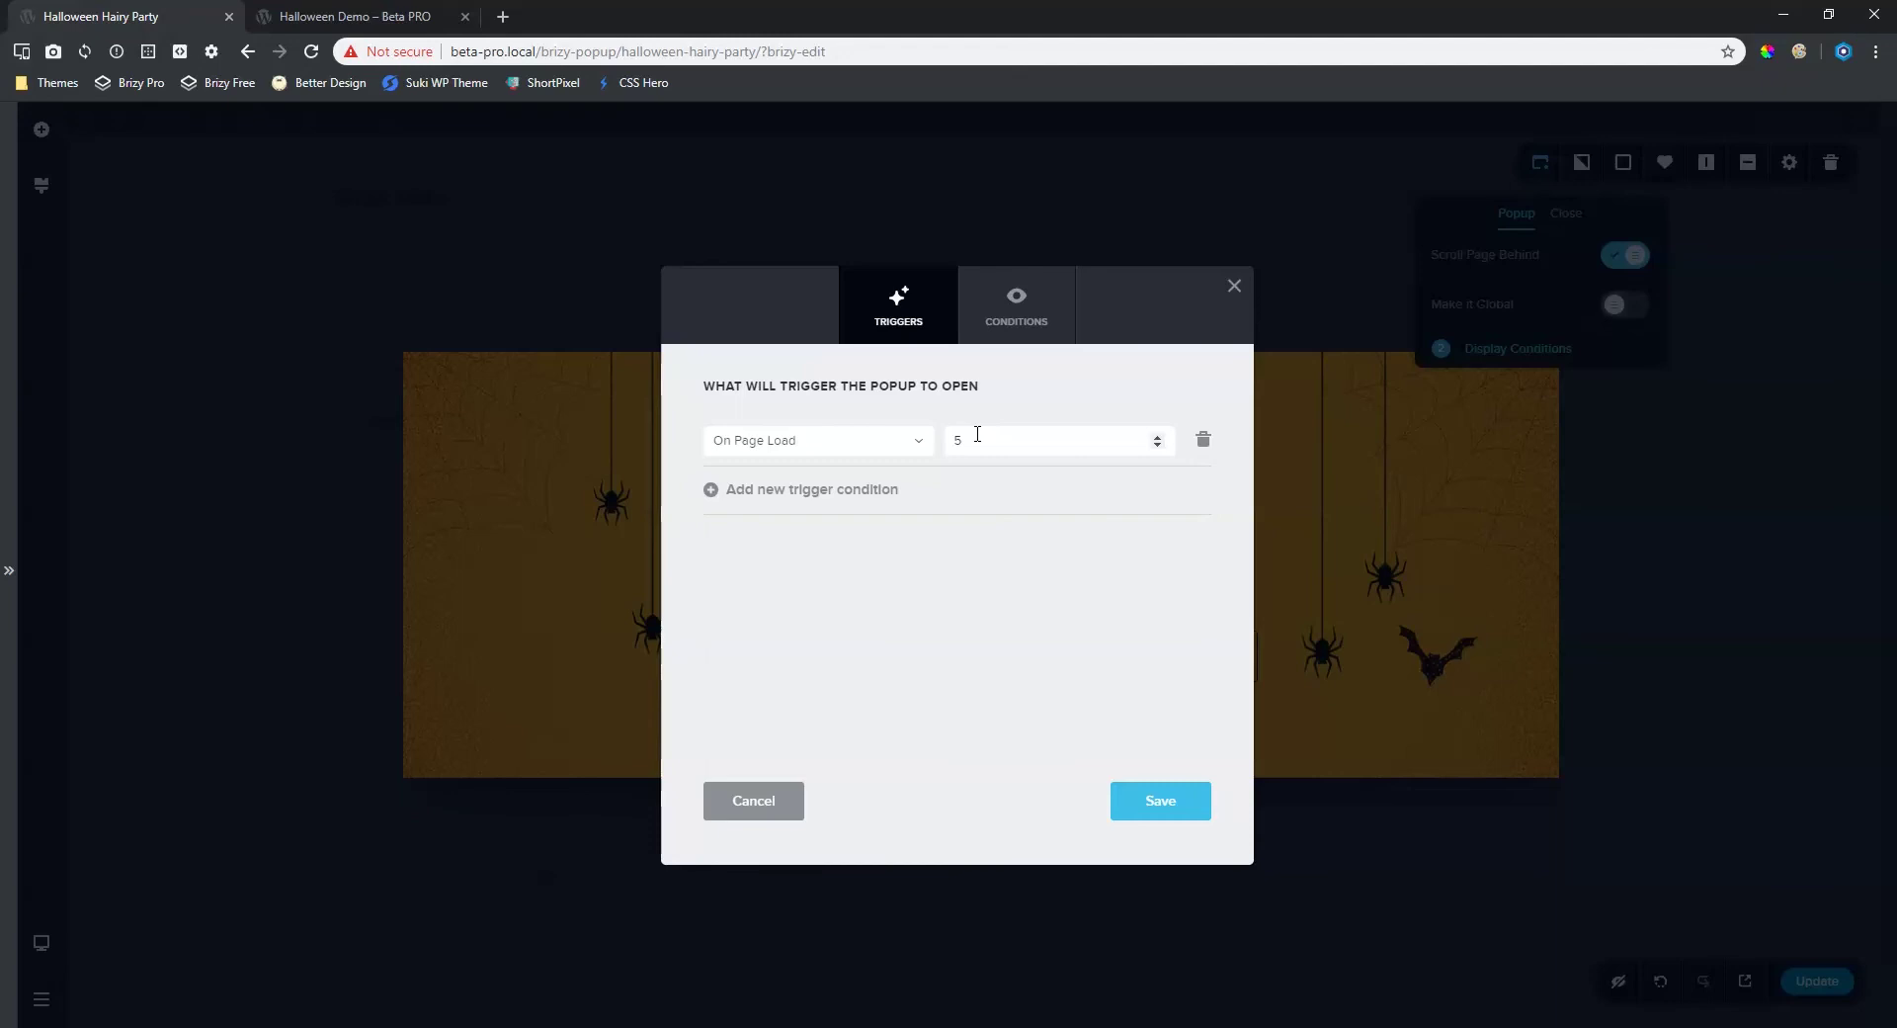
left_click(918, 440)
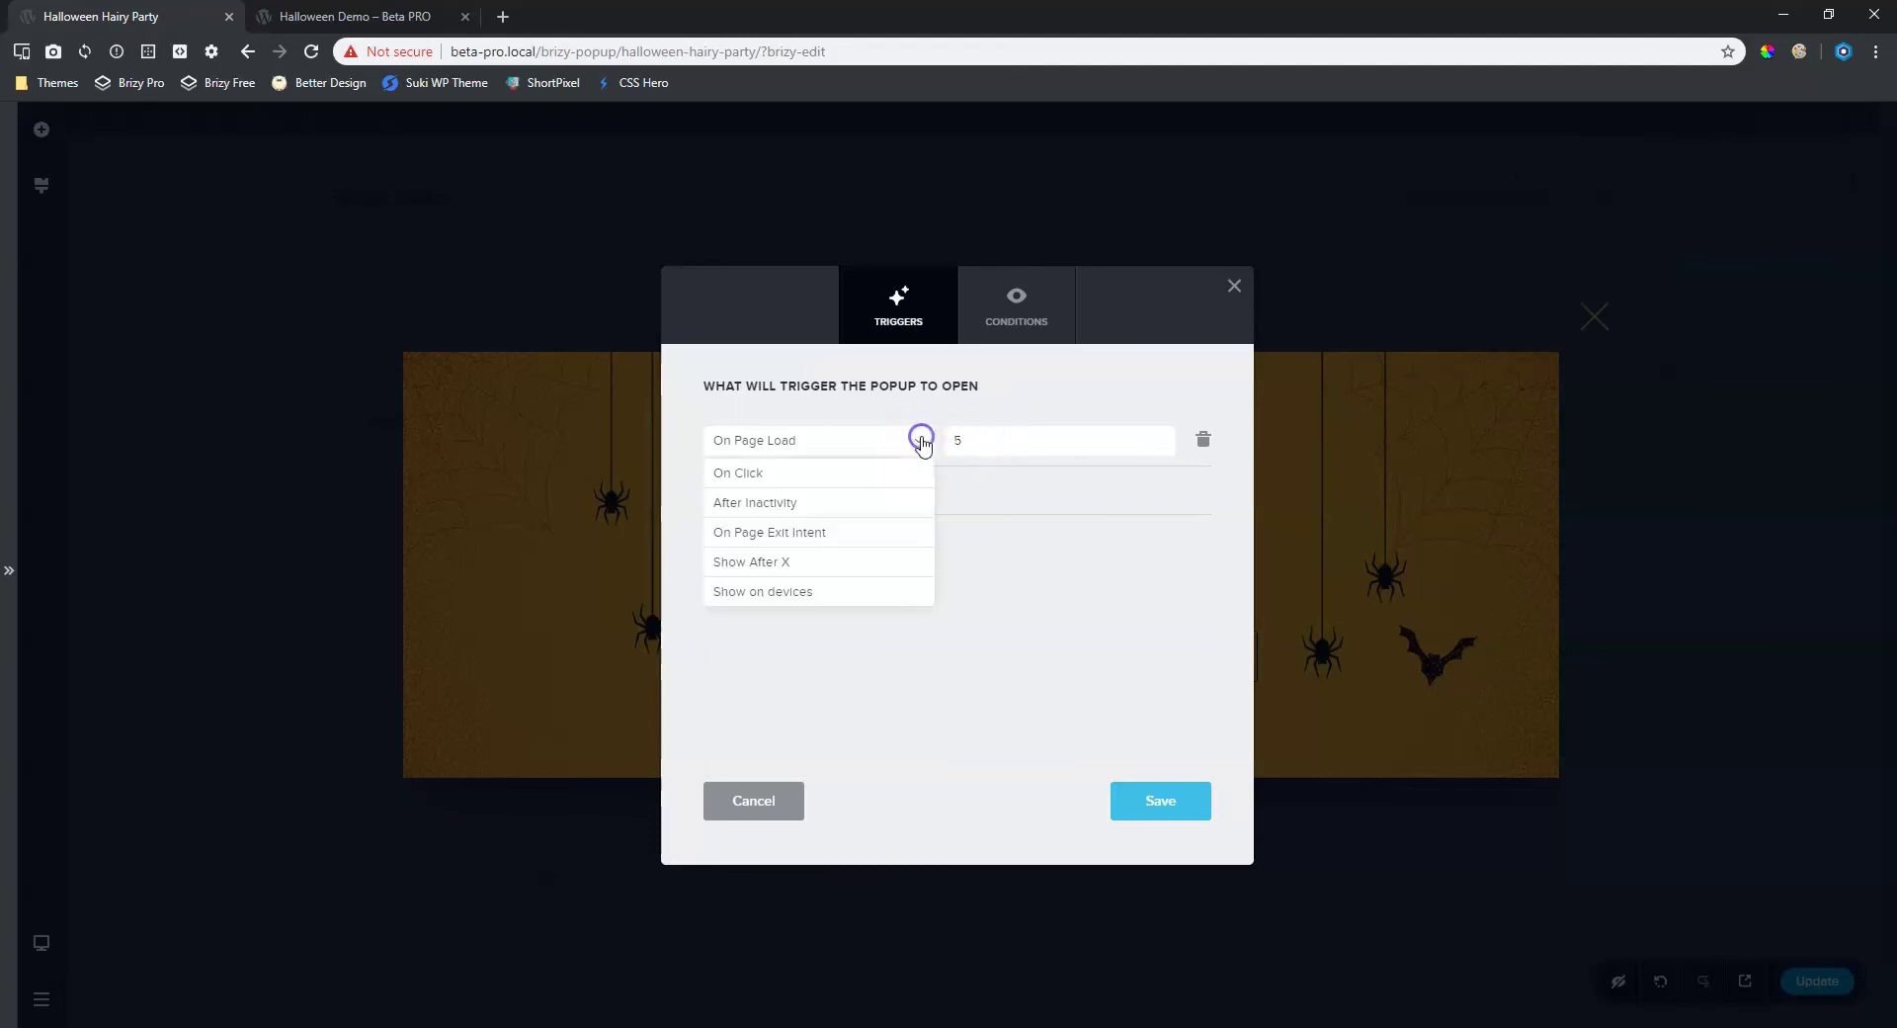
left_click(787, 543)
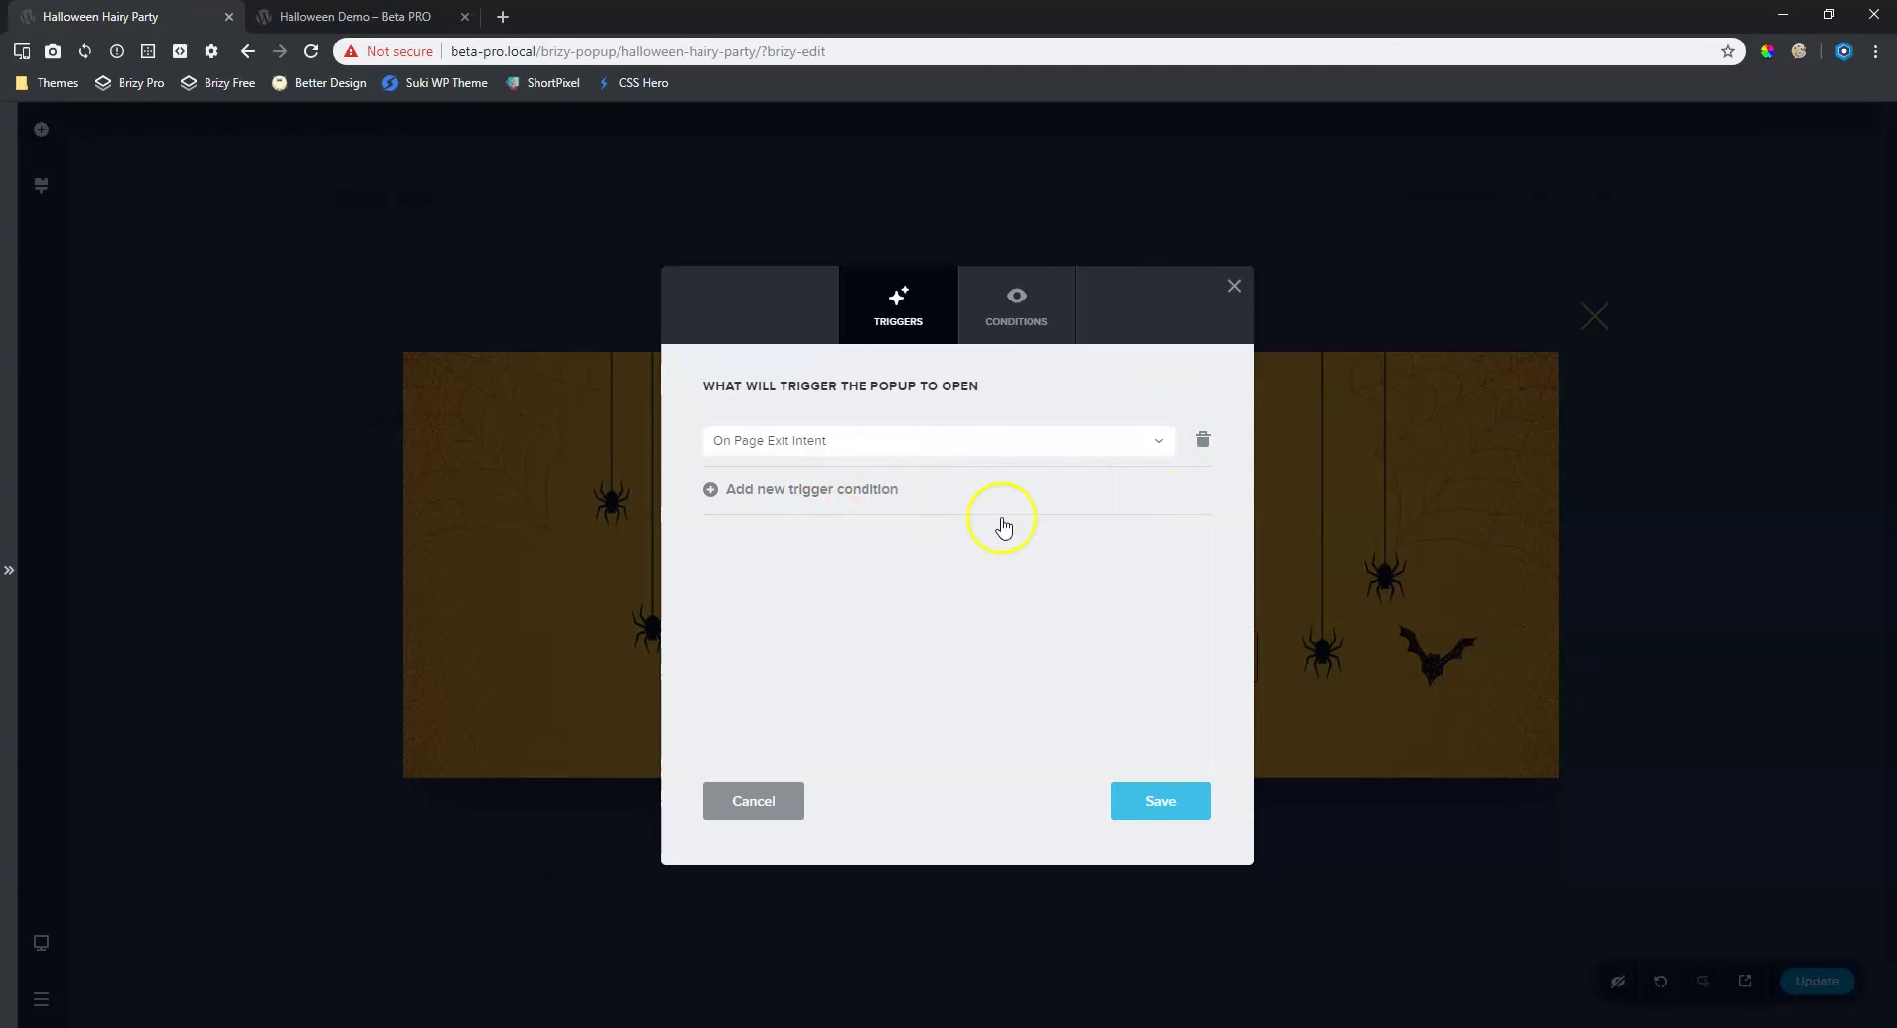
left_click(1163, 803)
left_click(1231, 293)
left_click(1818, 981)
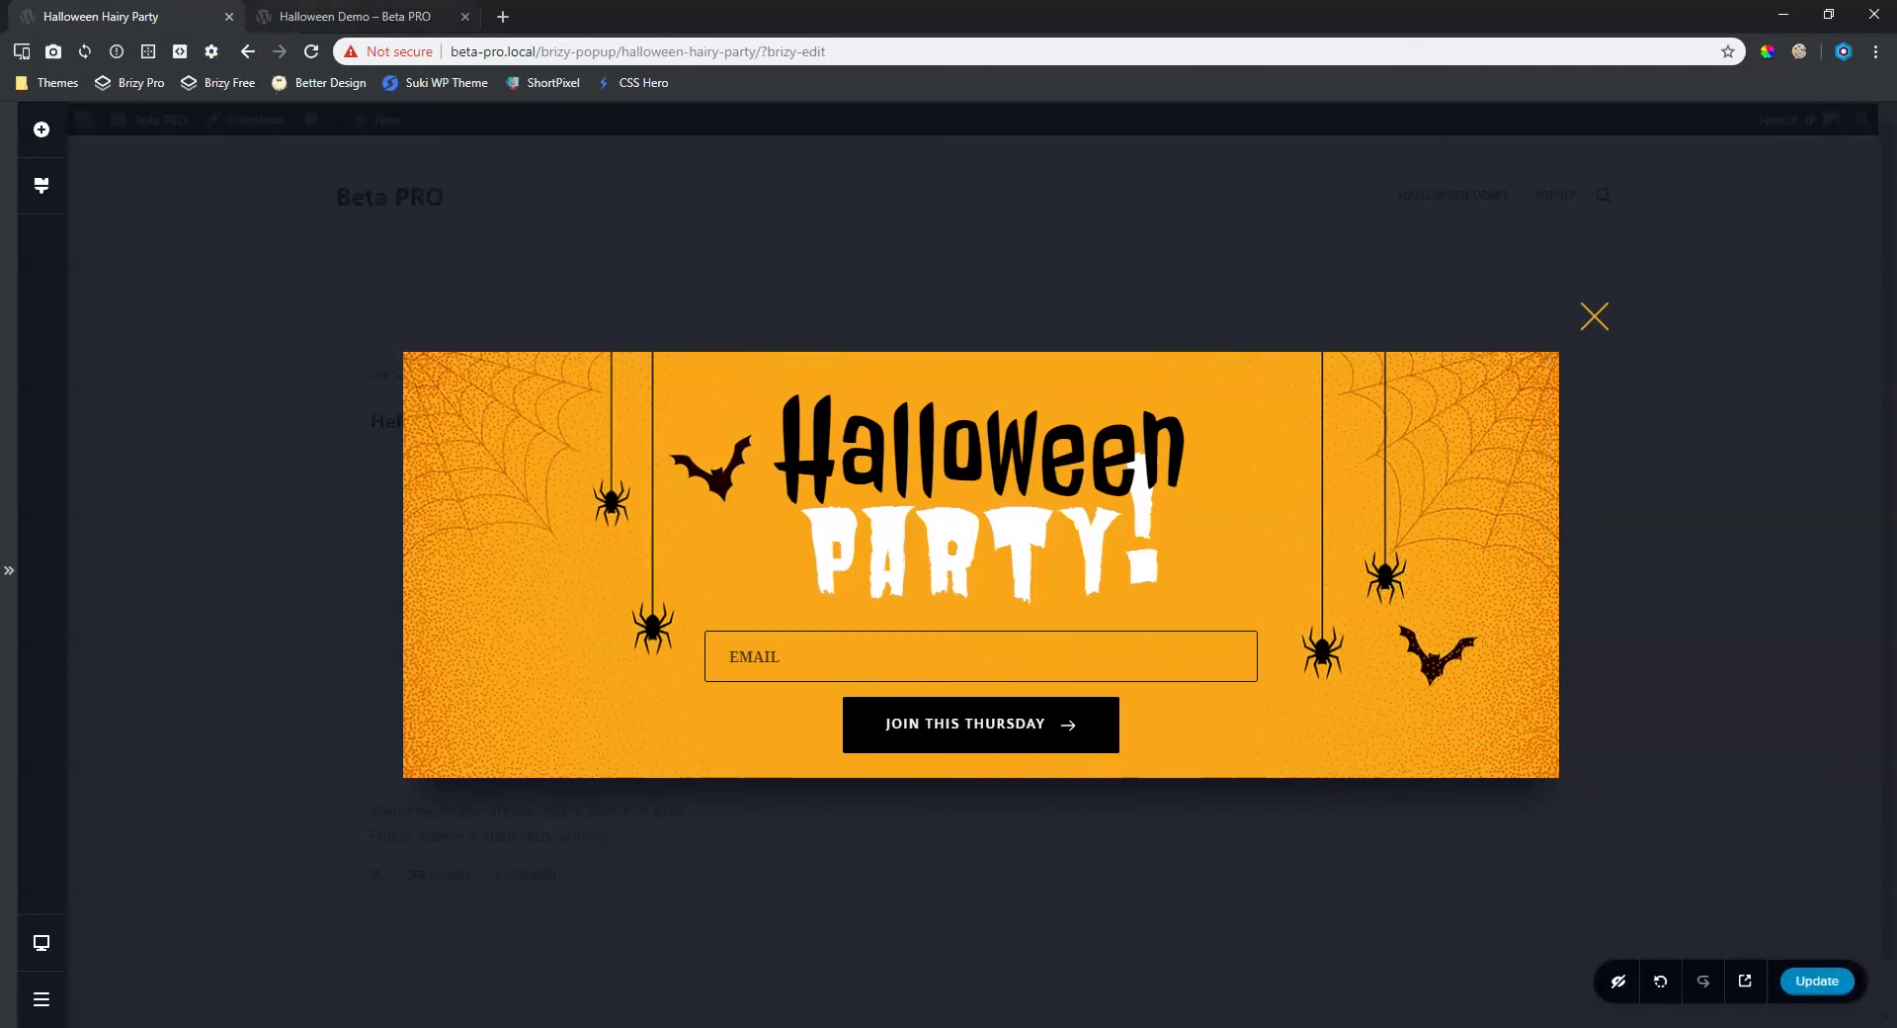
- Reload the Halloween Demo page, browse through its content and move to leave the page to test the exit-intent popup
left_click(326, 16)
scroll(606, 529, "down", 10)
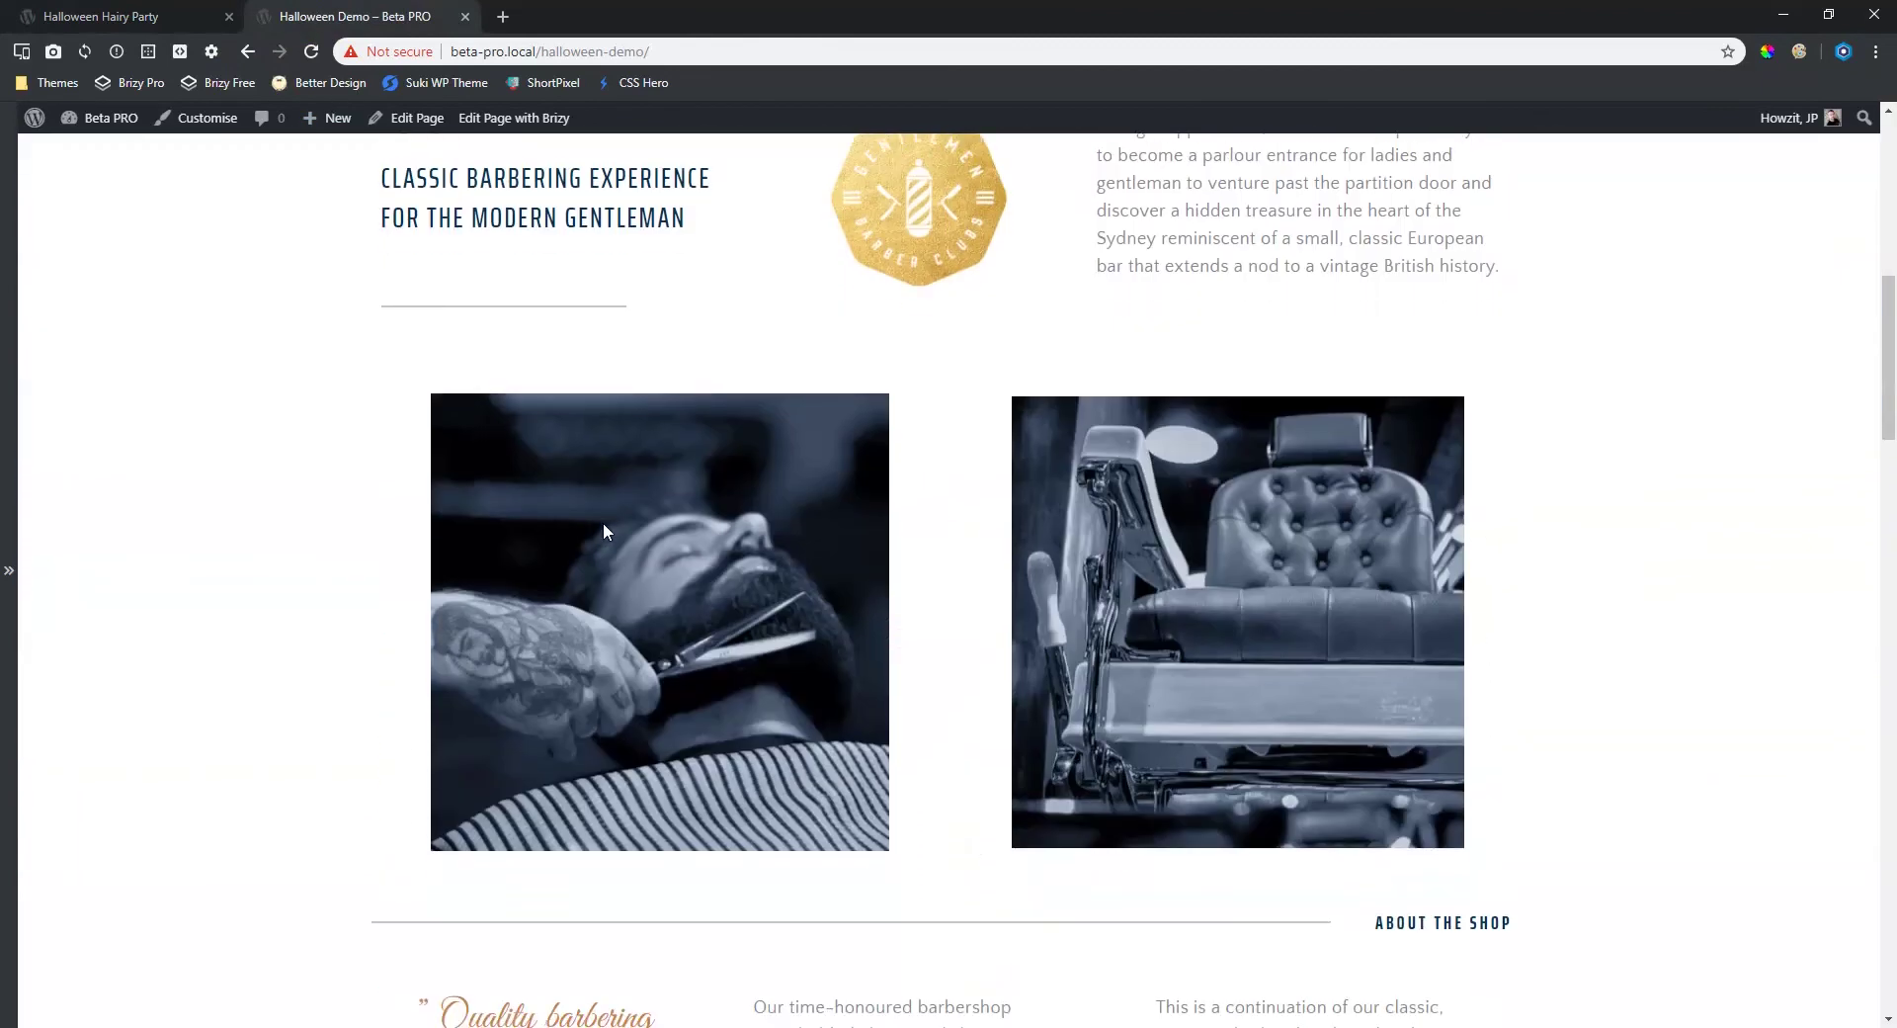
key("F5")
scroll(729, 593, "down", 13)
scroll(732, 598, "down", 17)
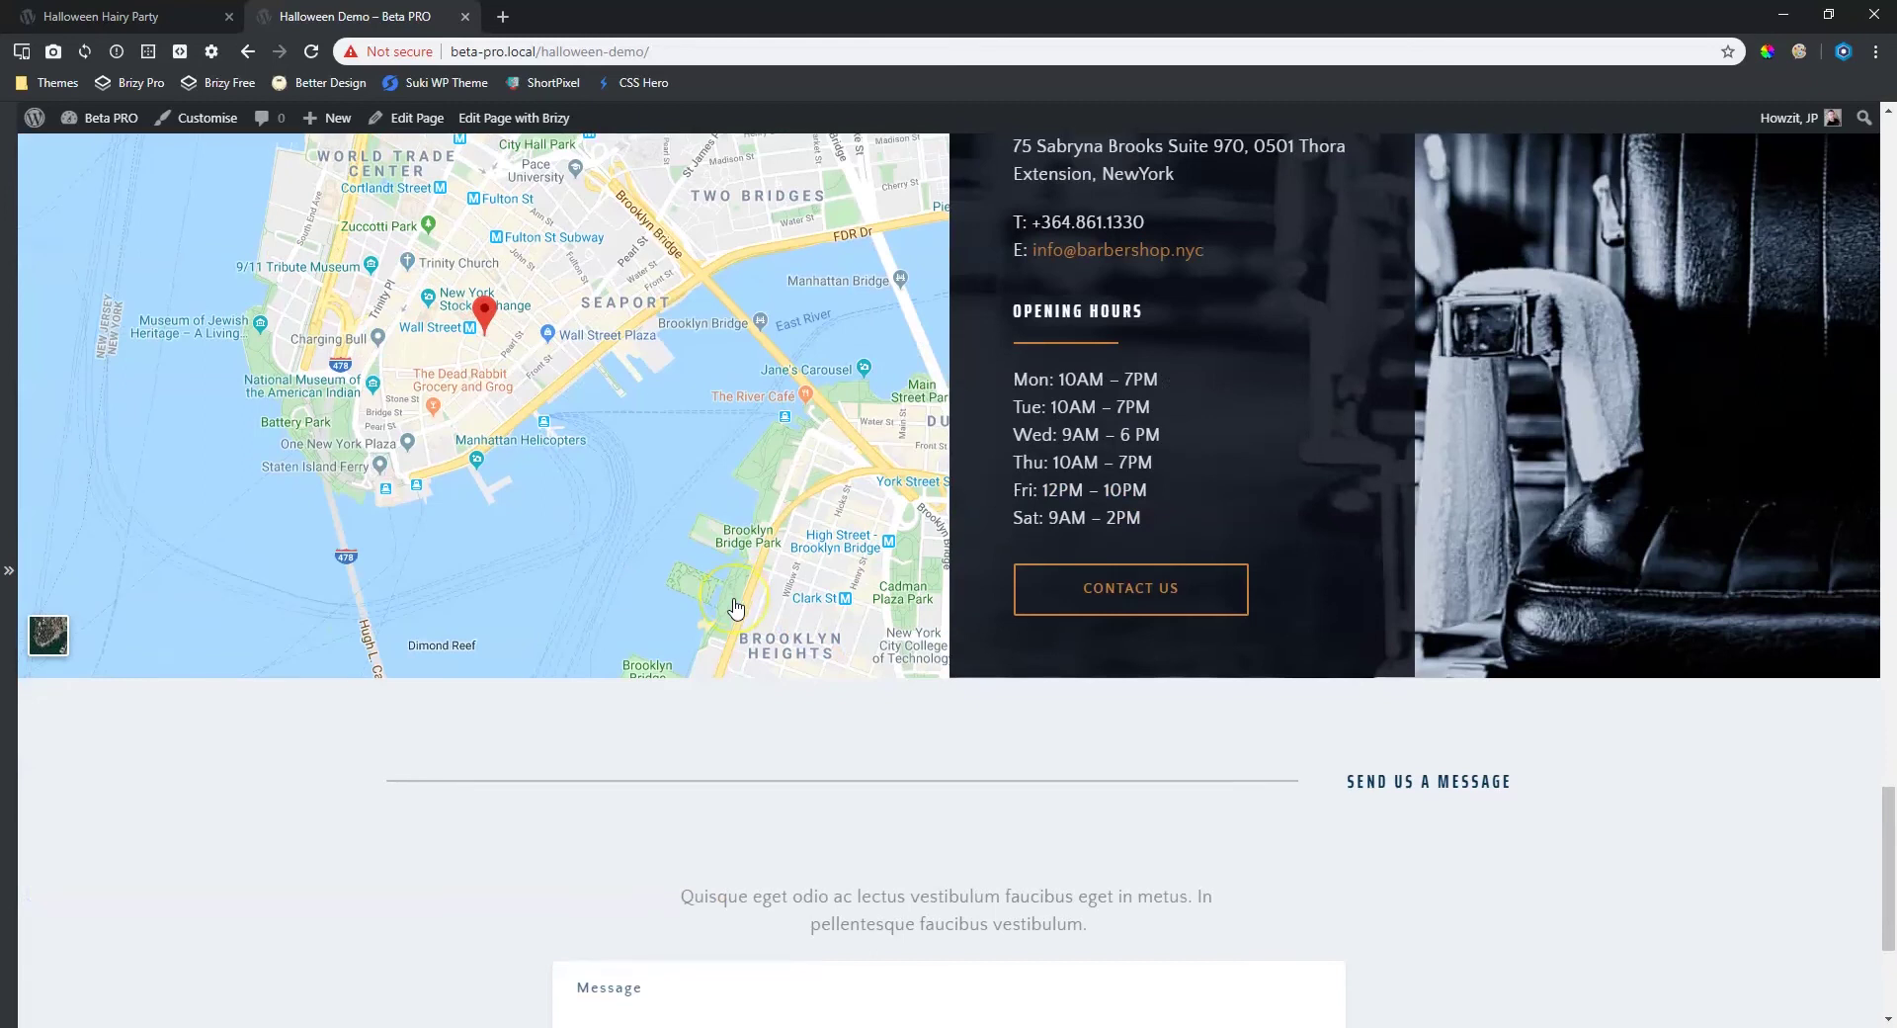
scroll(734, 607, "down", 3)
scroll(734, 606, "up", 7)
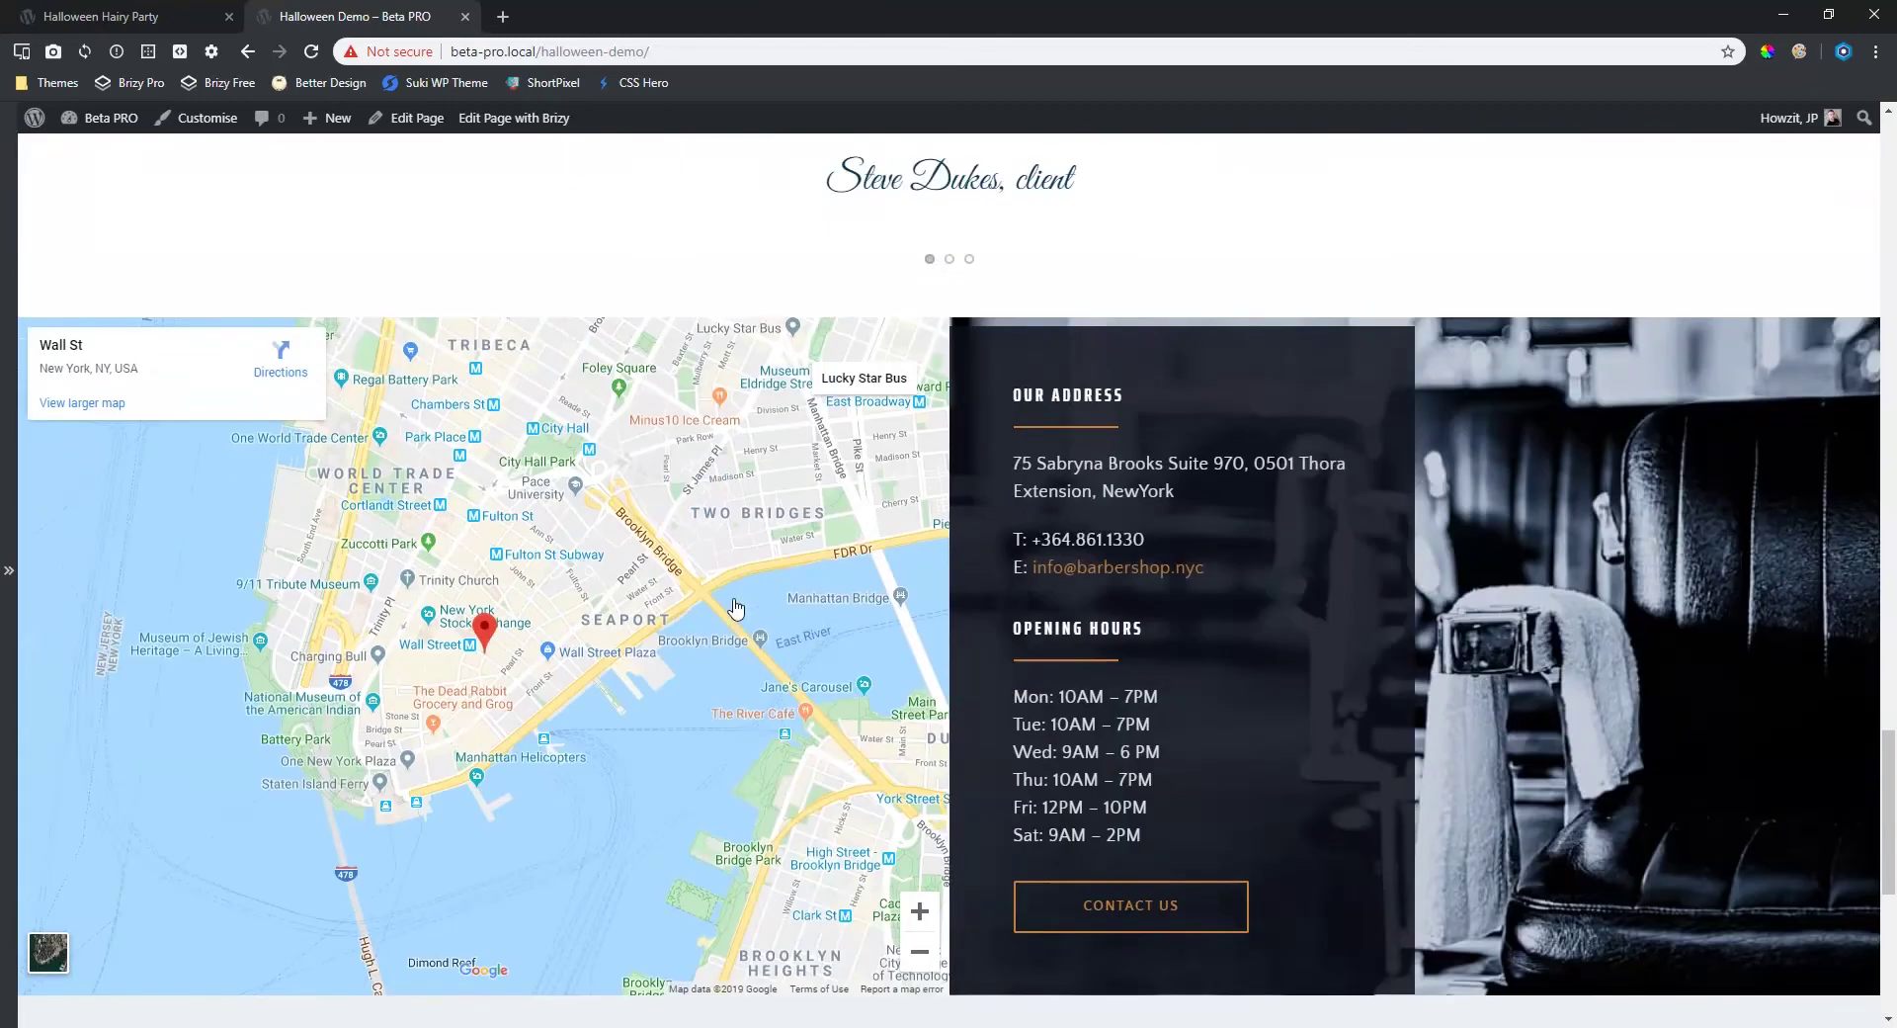
scroll(735, 606, "up", 1)
scroll(734, 607, "up", 15)
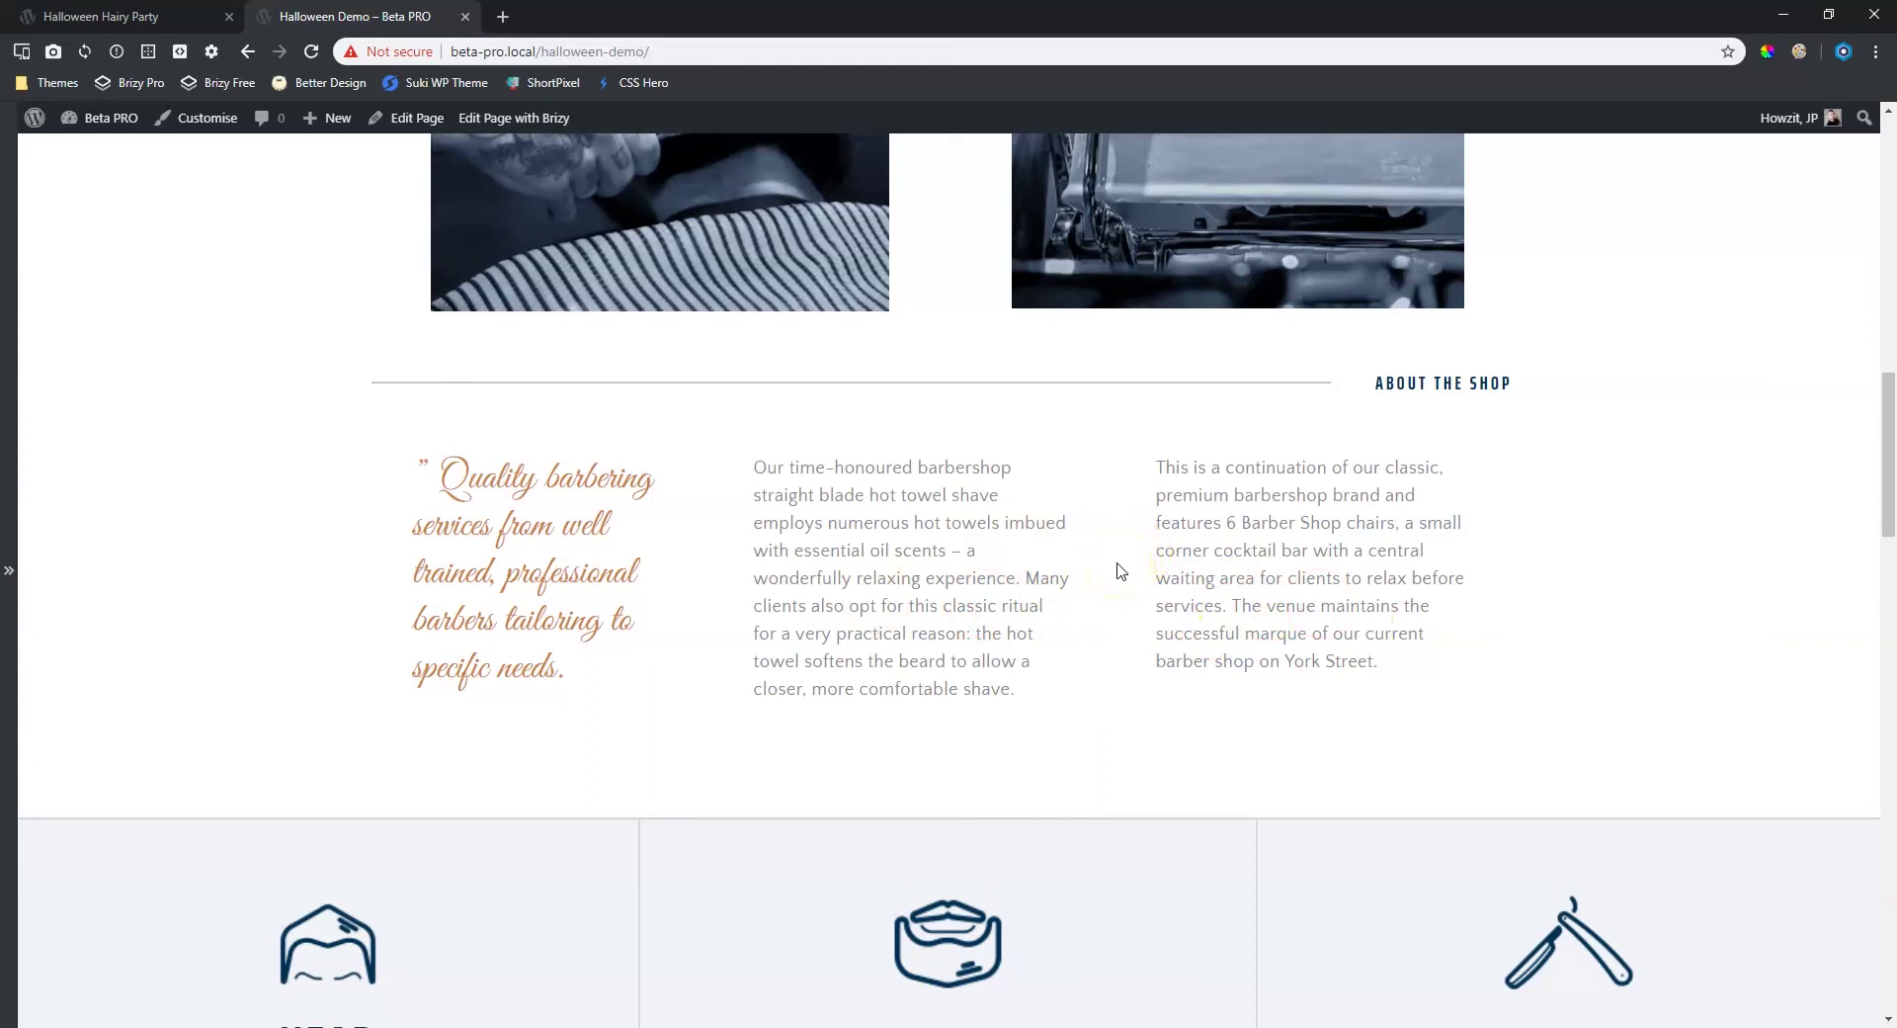
scroll(1116, 564, "up", 12)
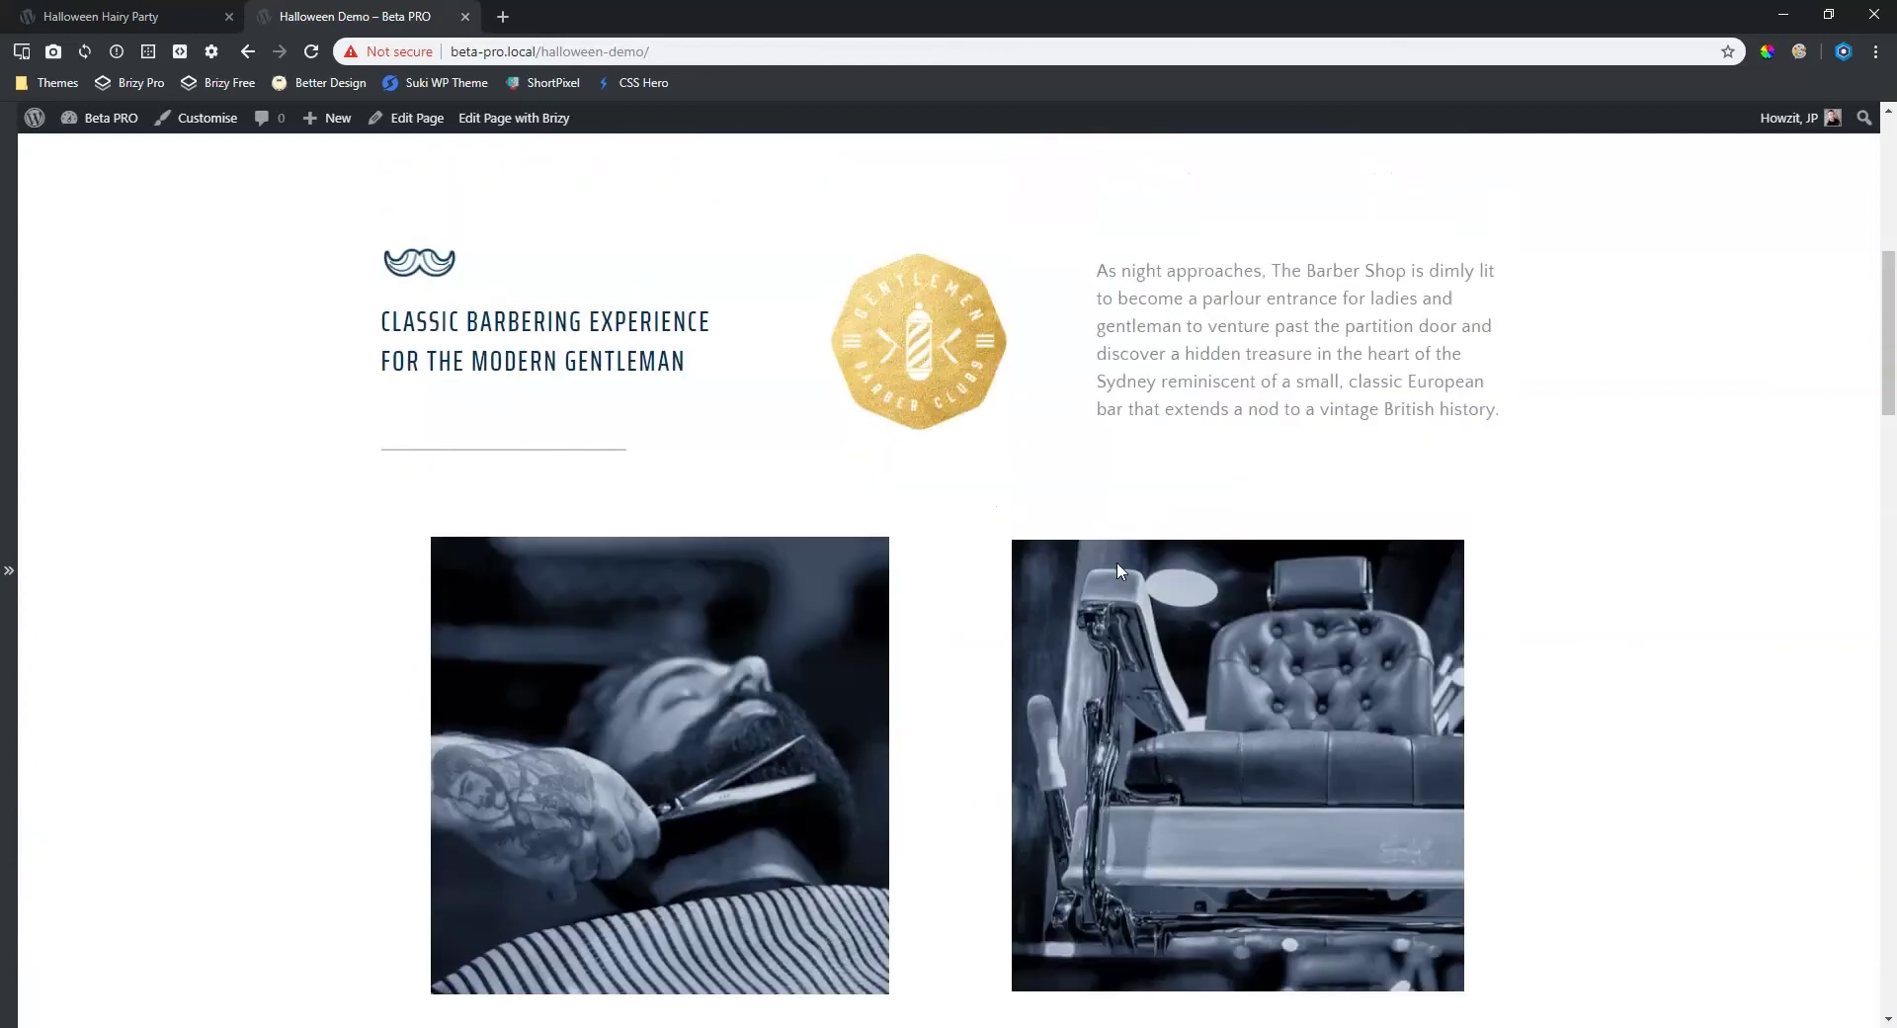
scroll(1111, 565, "down", 7)
scroll(1112, 565, "down", 15)
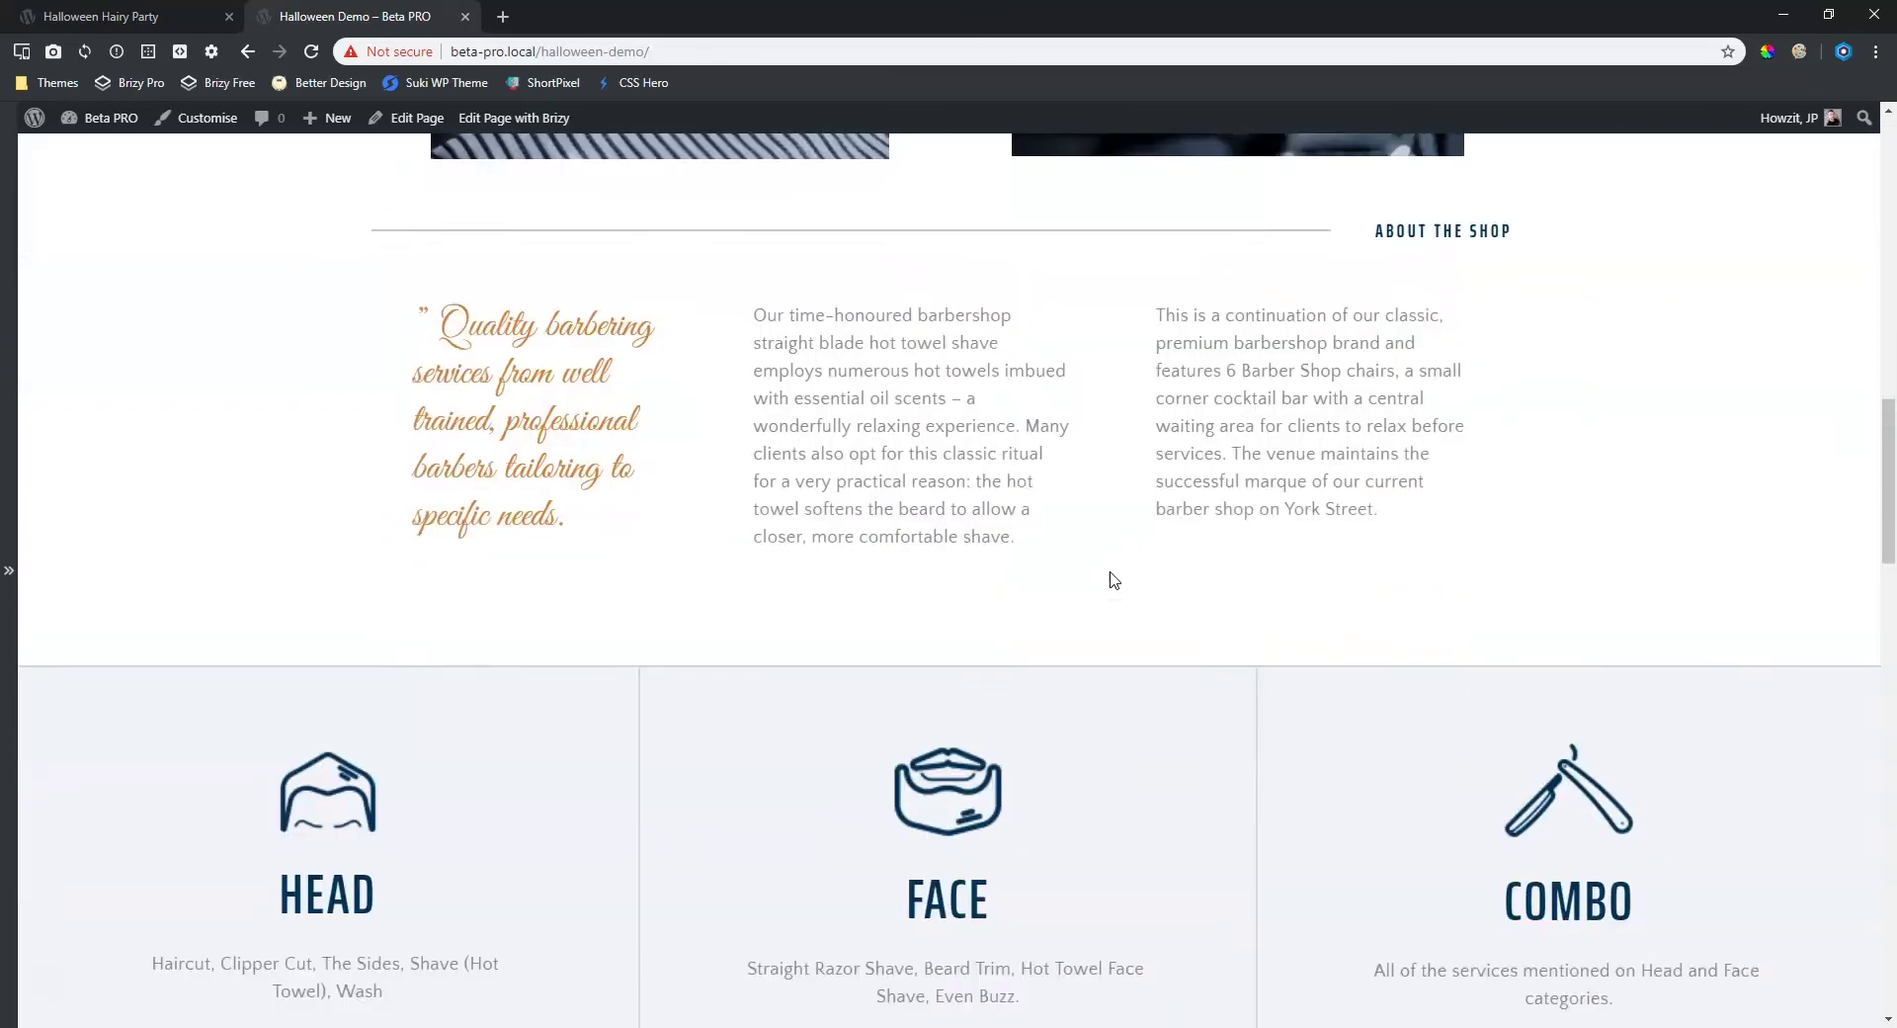
scroll(1110, 578, "up", 10)
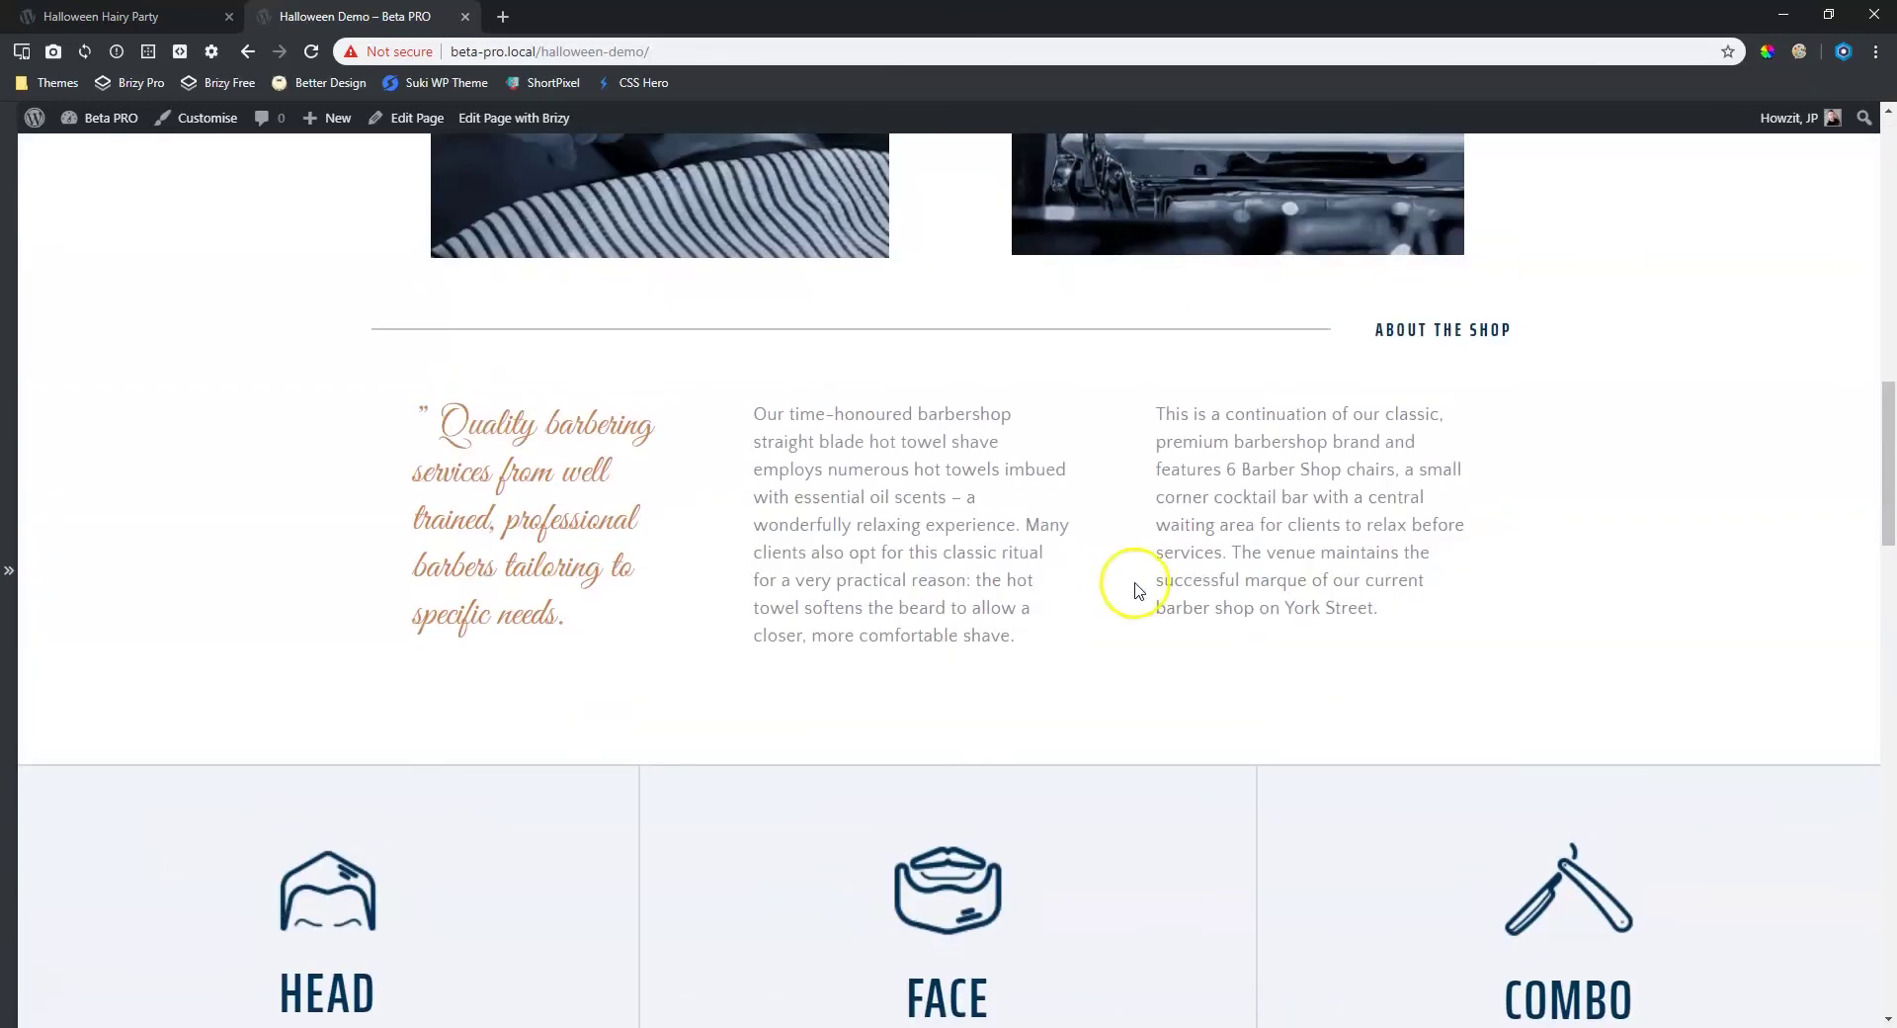
mouse_move(815, 66)
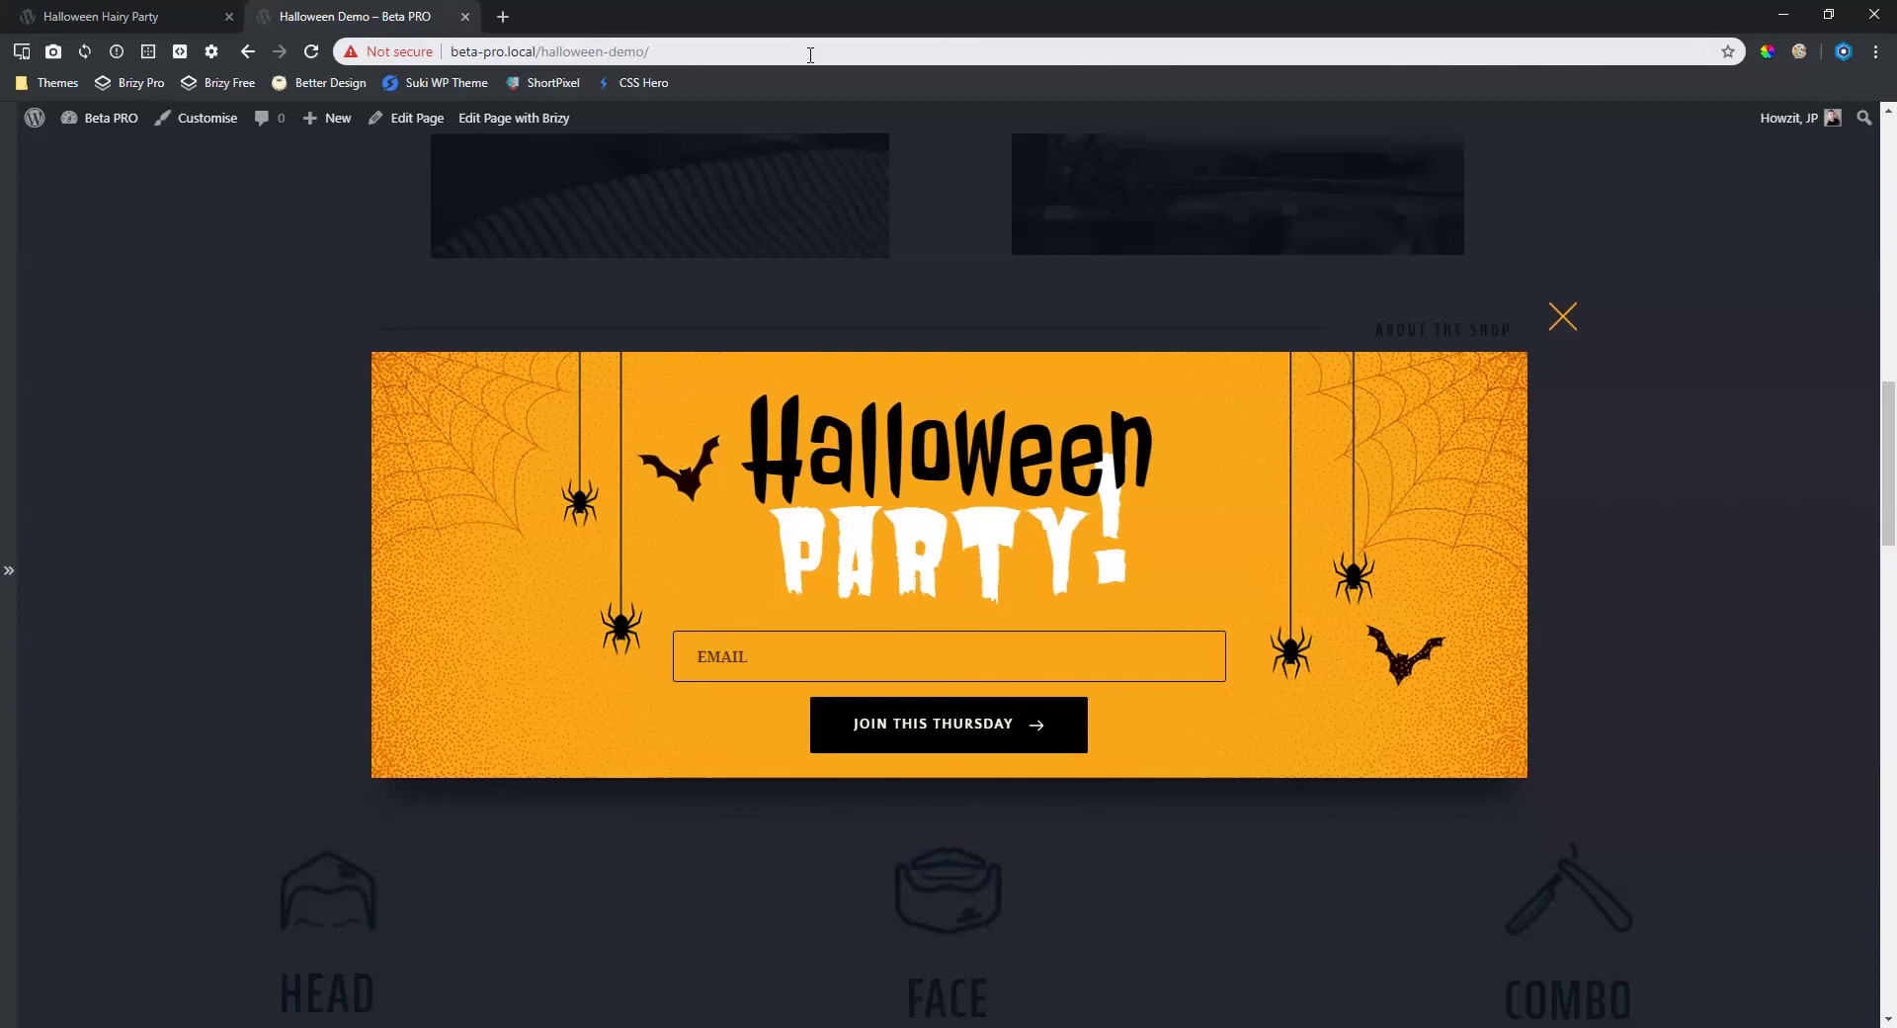
- Reopen the popup's display conditions in the editor and switch the trigger to After Inactivity
left_click(192, 14)
left_click(1835, 164)
left_click(1538, 164)
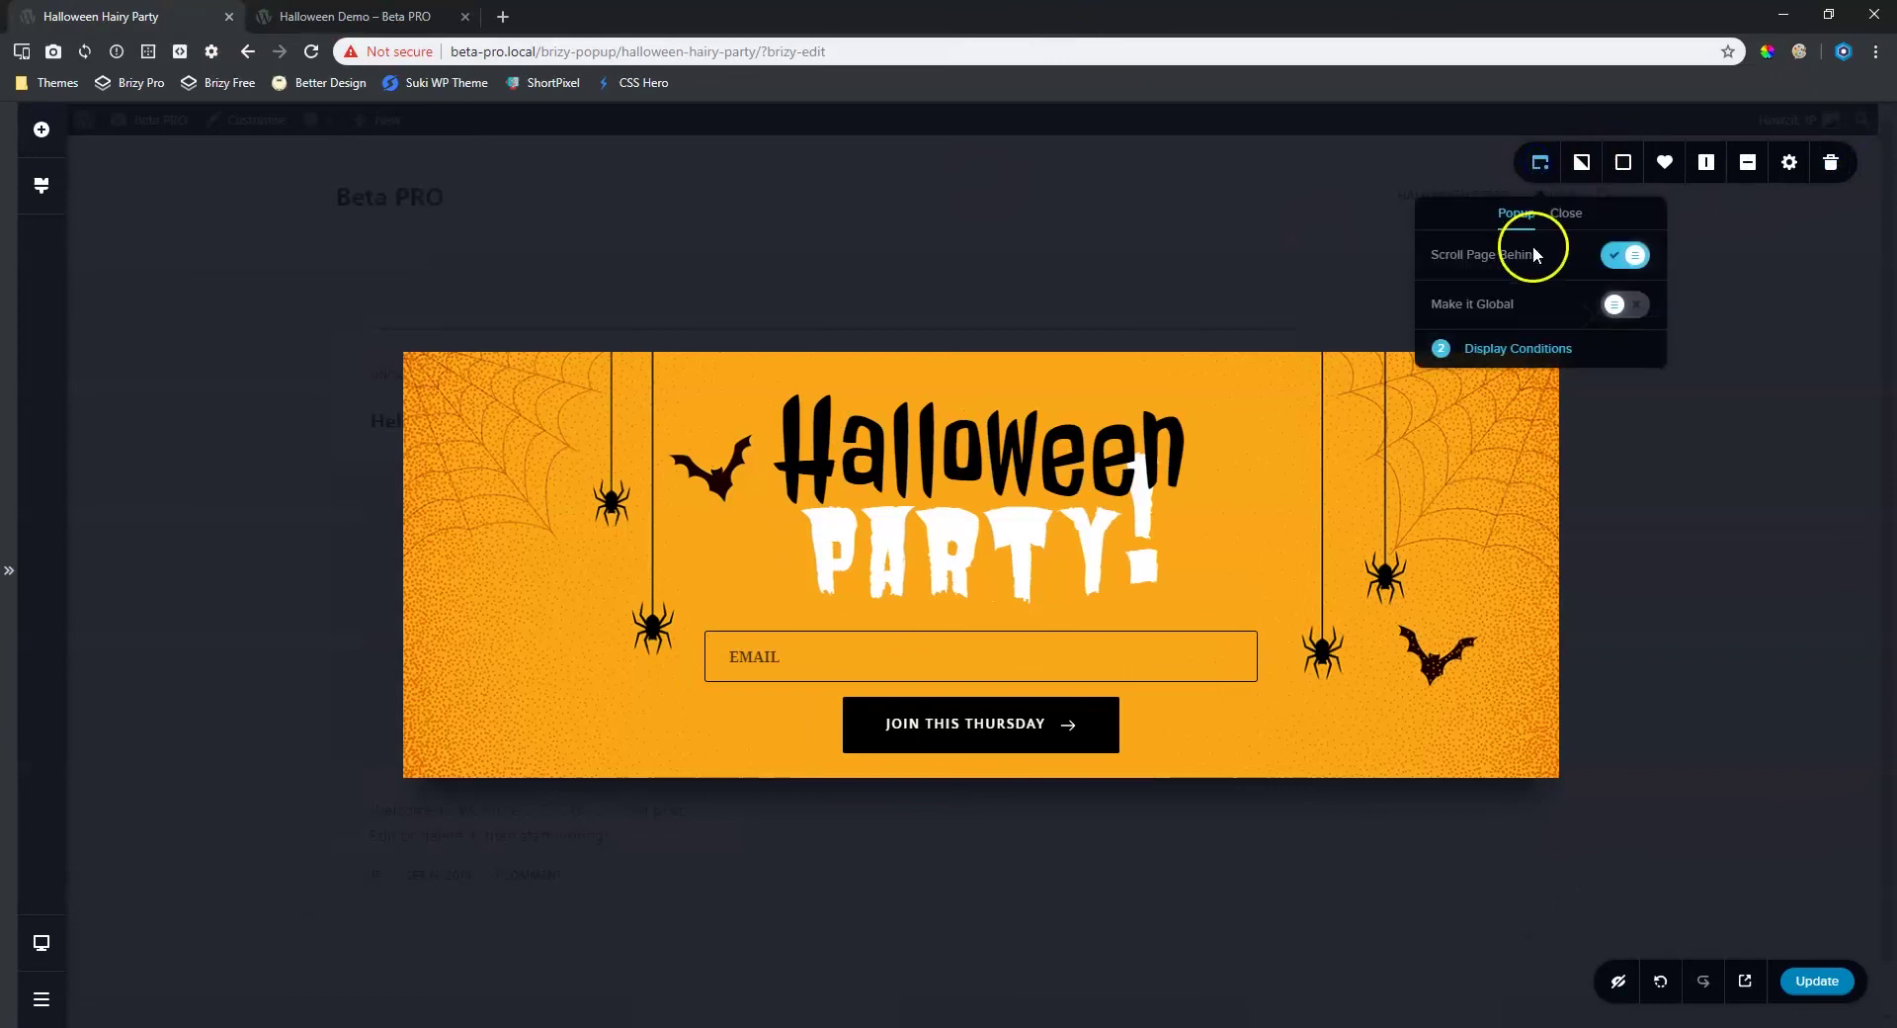
left_click(1508, 348)
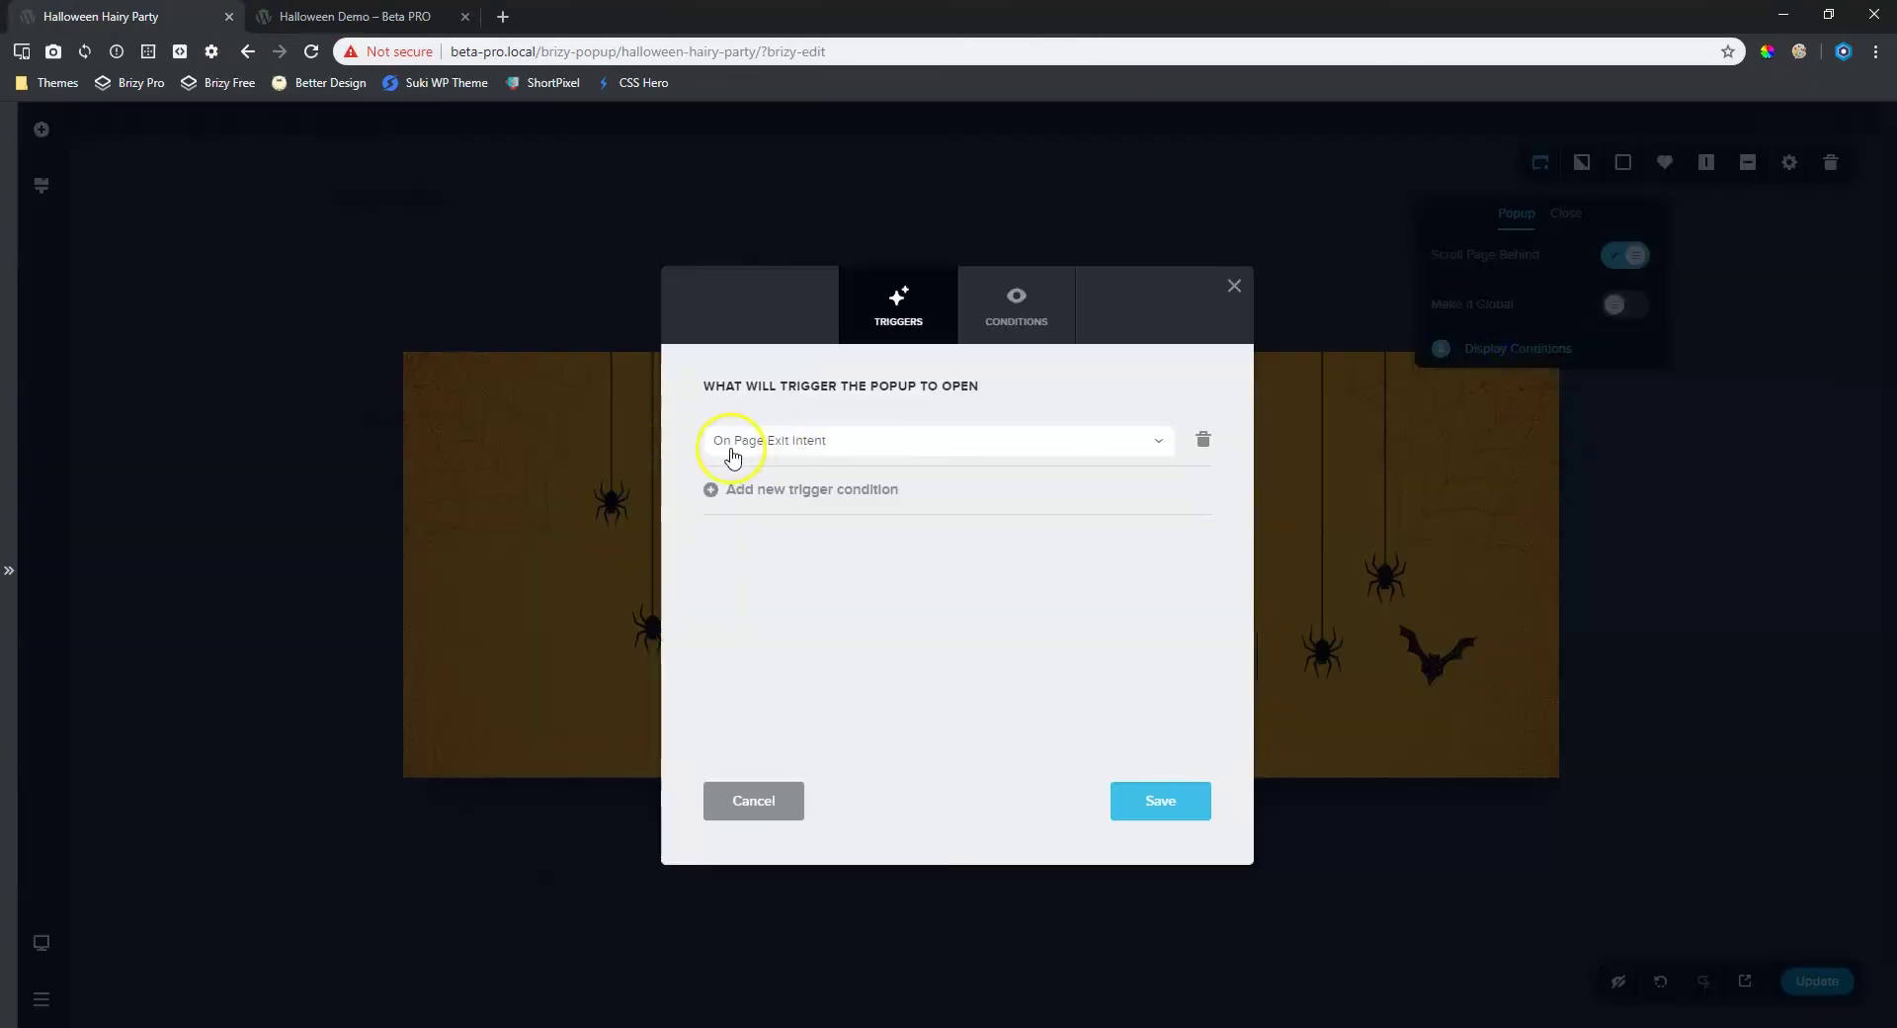
left_click(1146, 449)
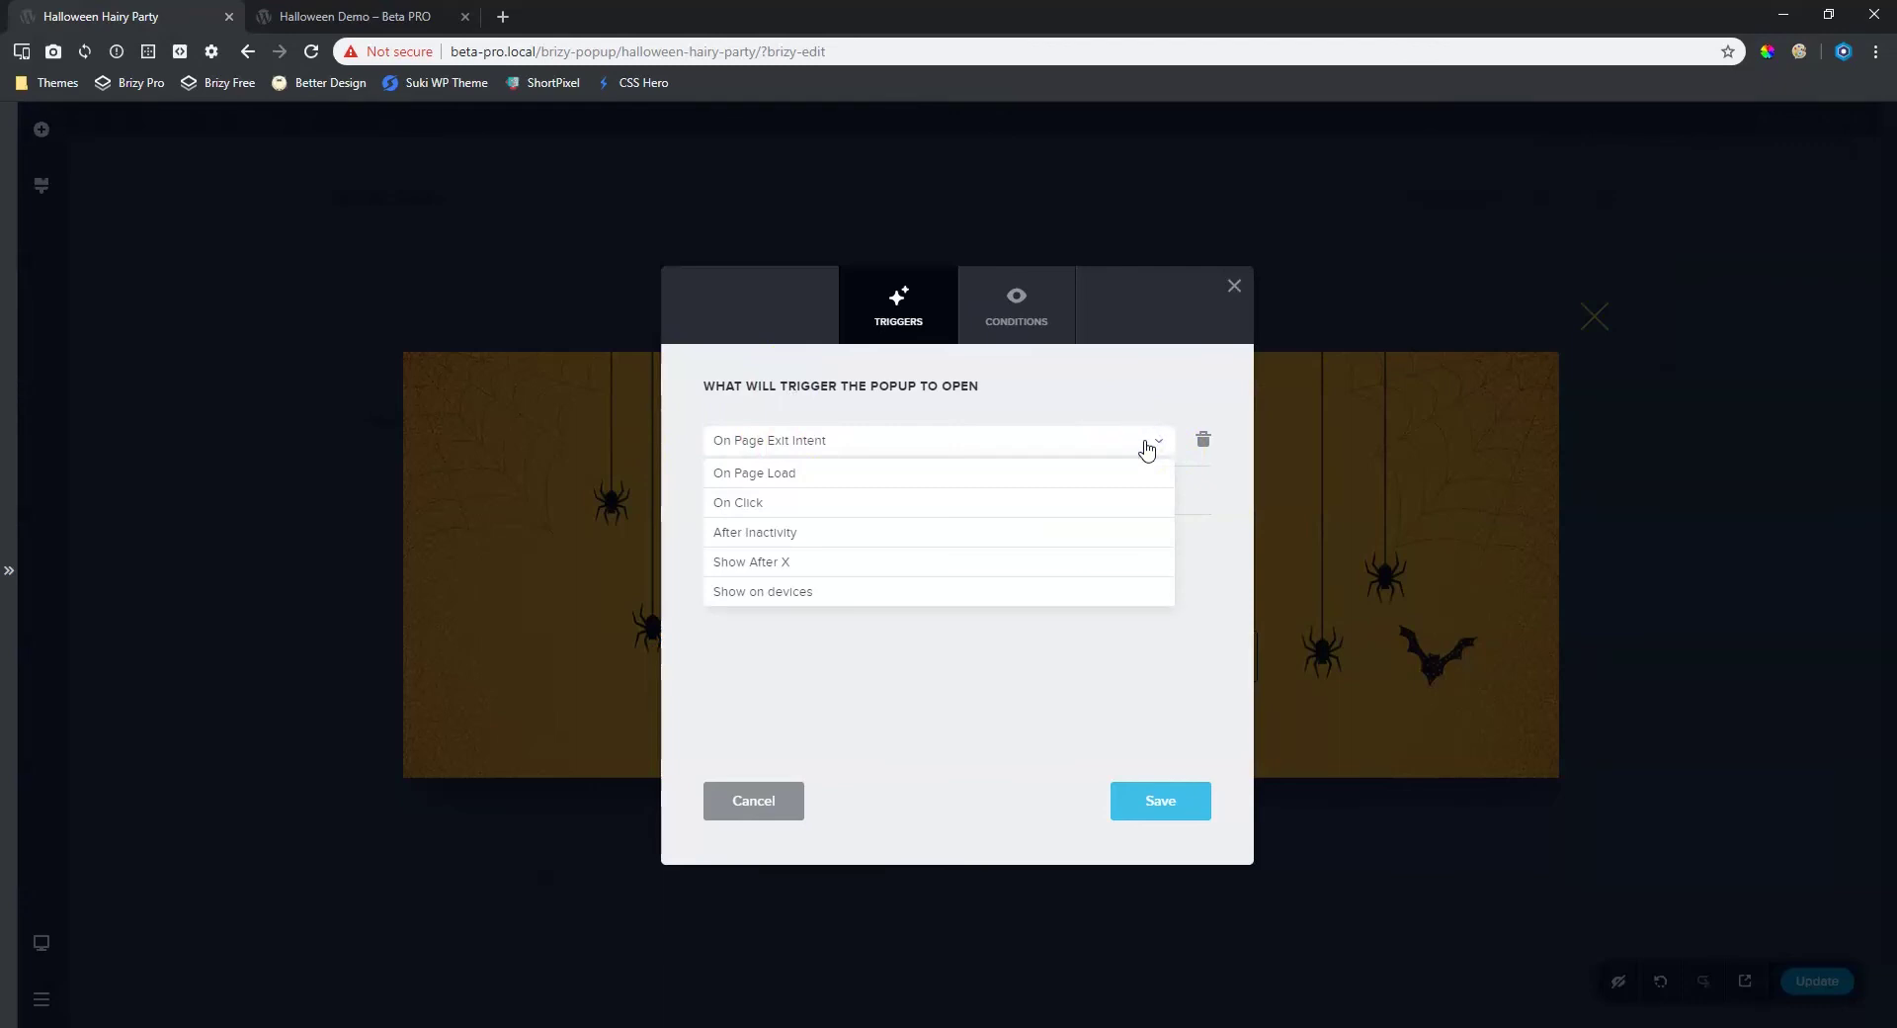
left_click(760, 535)
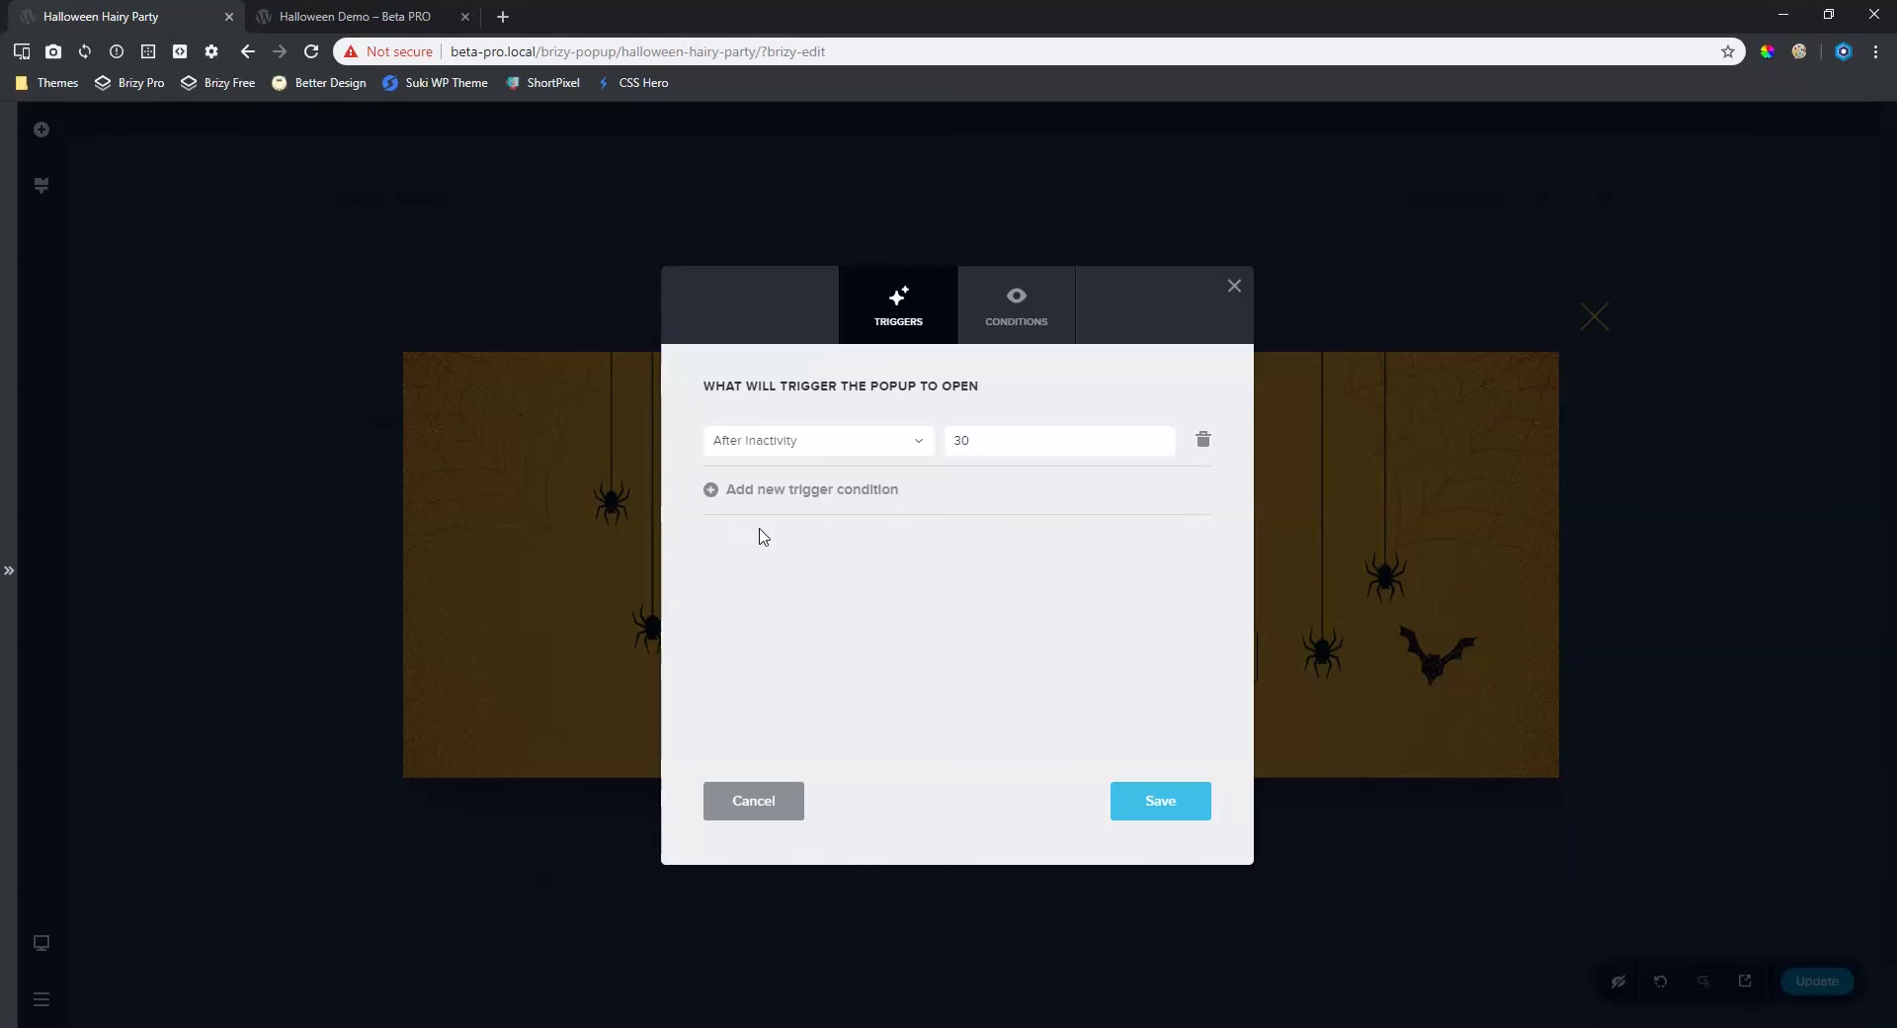
- Switch the trigger to Show After X with a count of 3 and Sessions as the counted unit
left_click(918, 441)
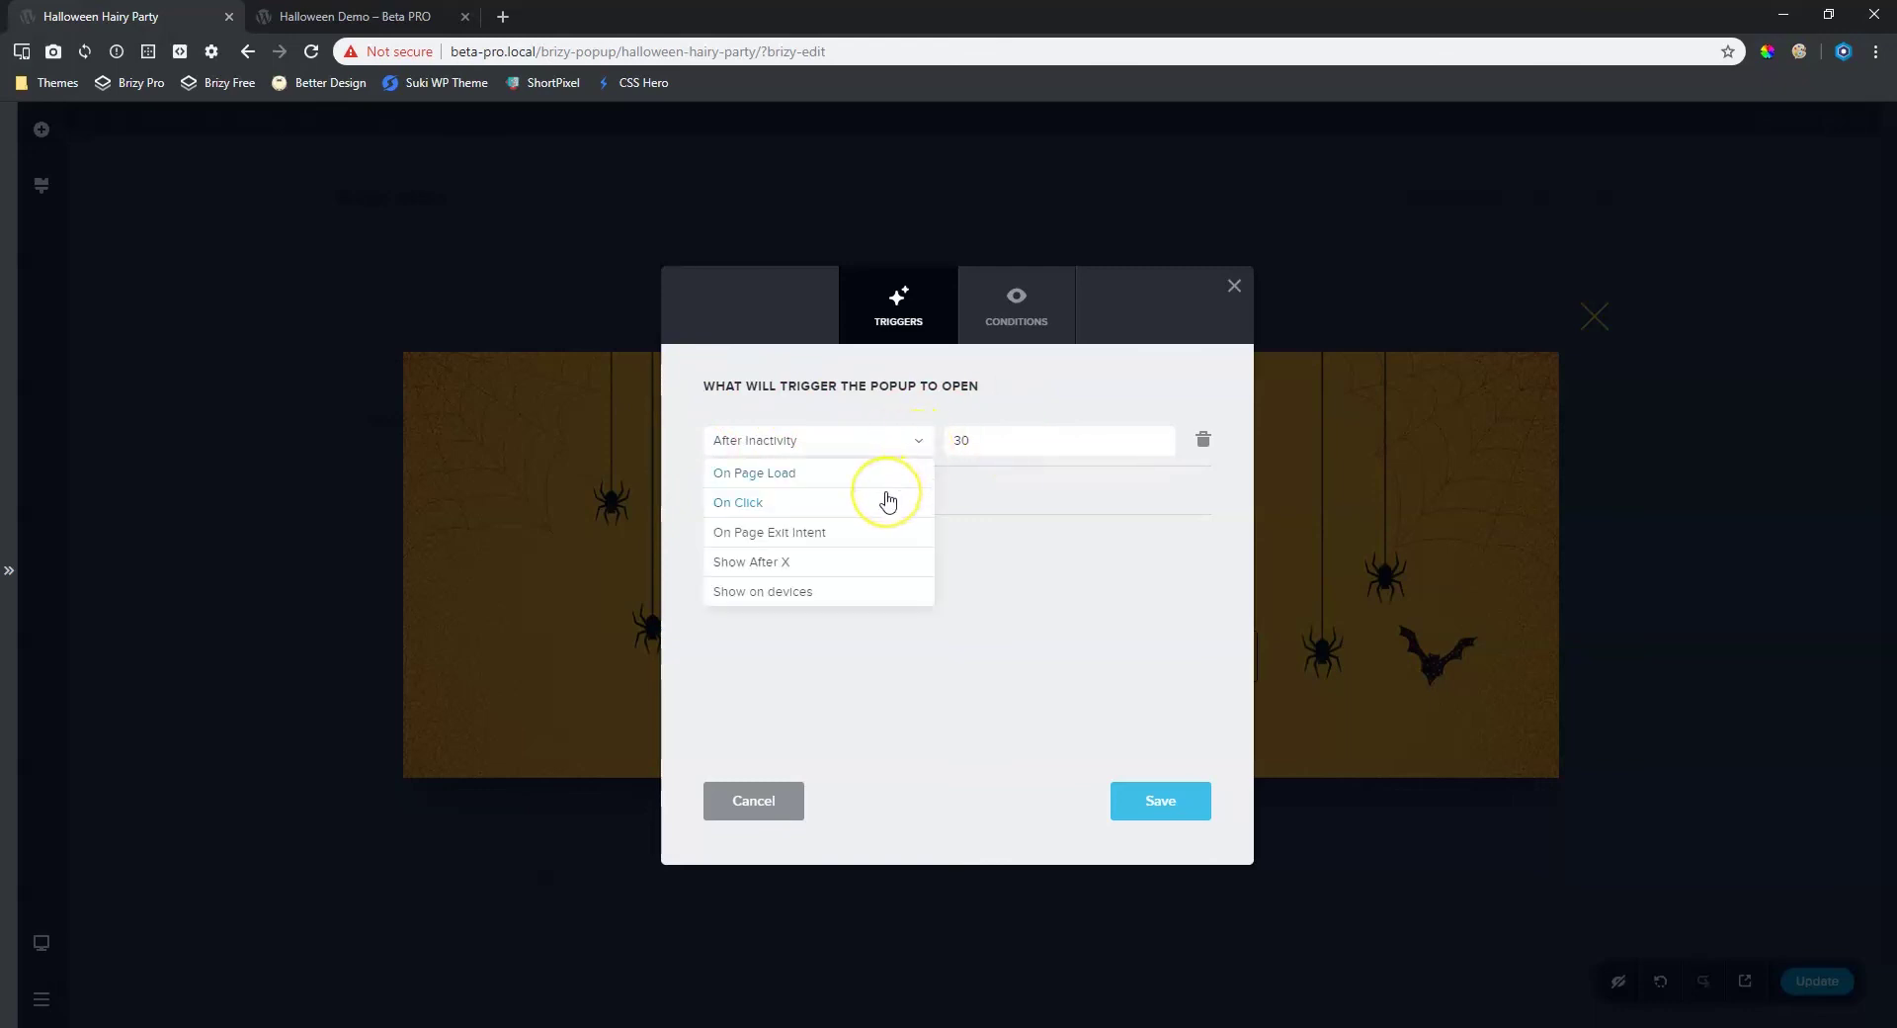
scroll(886, 500, "down", 1)
scroll(907, 493, "up", 1)
left_click(736, 563)
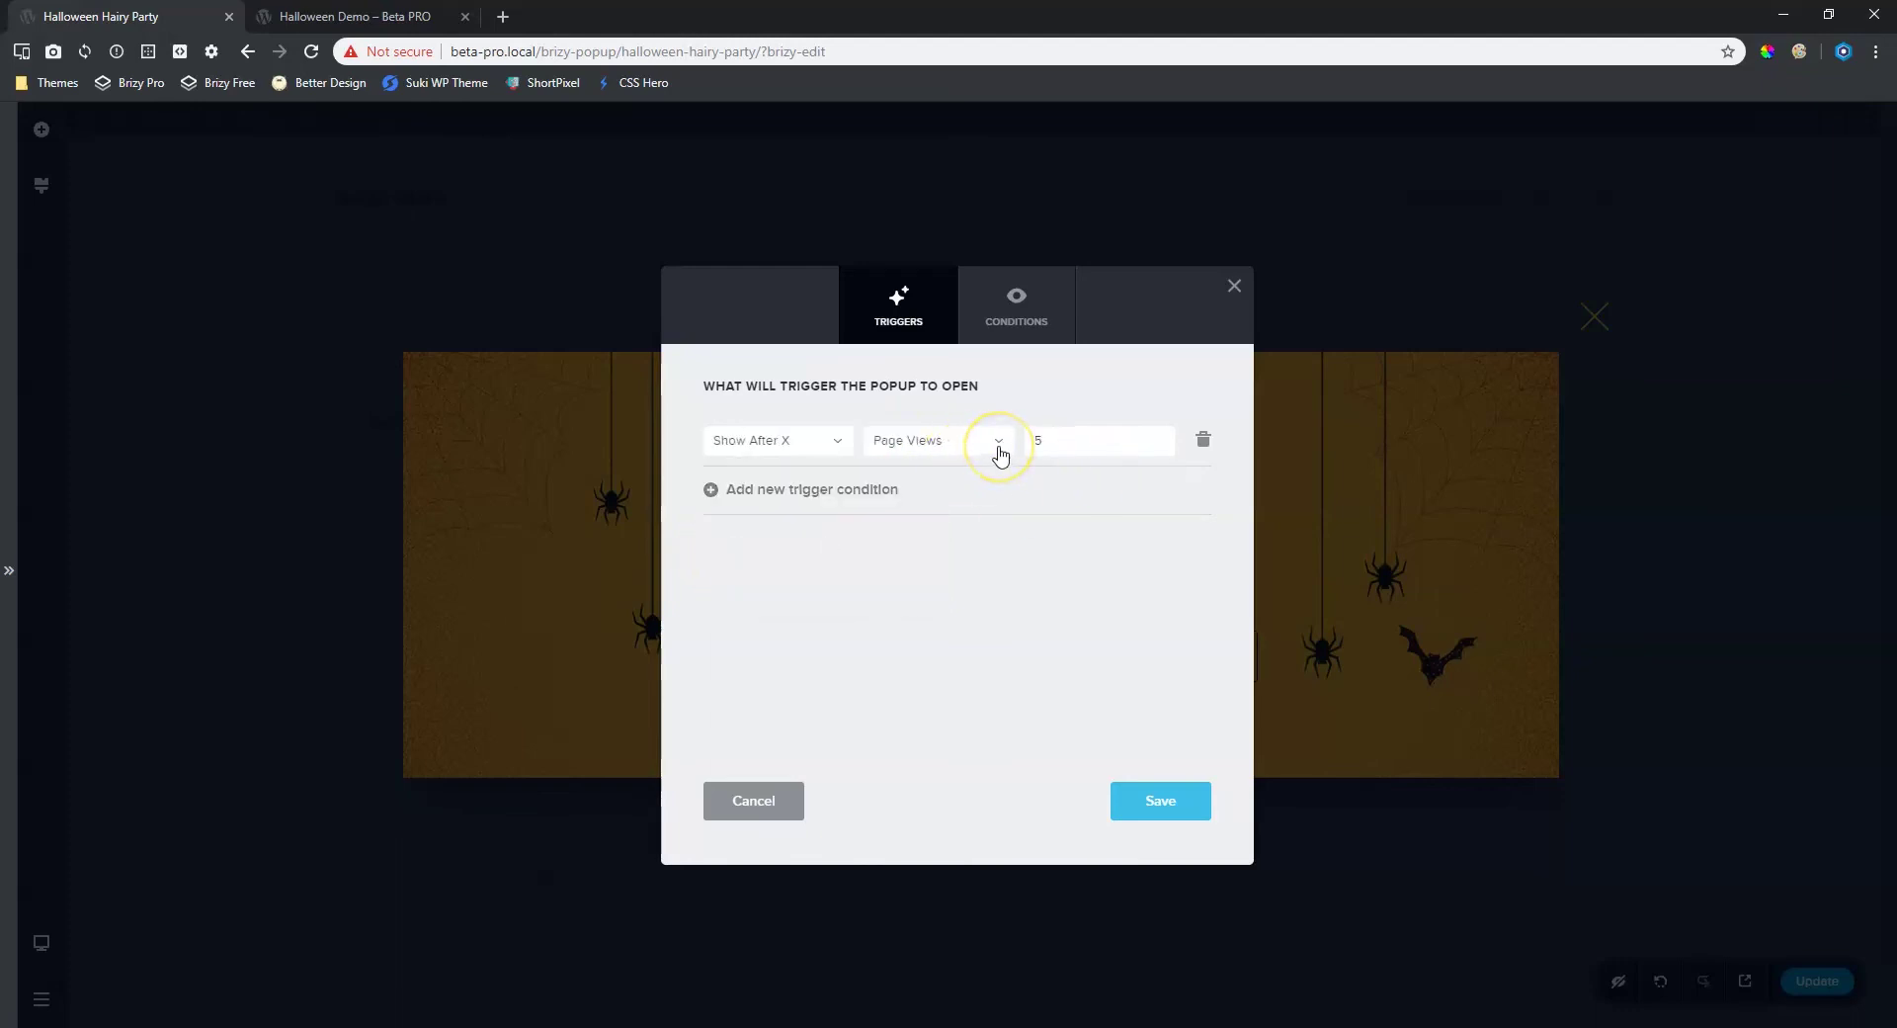
left_click(1052, 439)
left_click(1157, 444)
left_click(1157, 444)
left_click(993, 440)
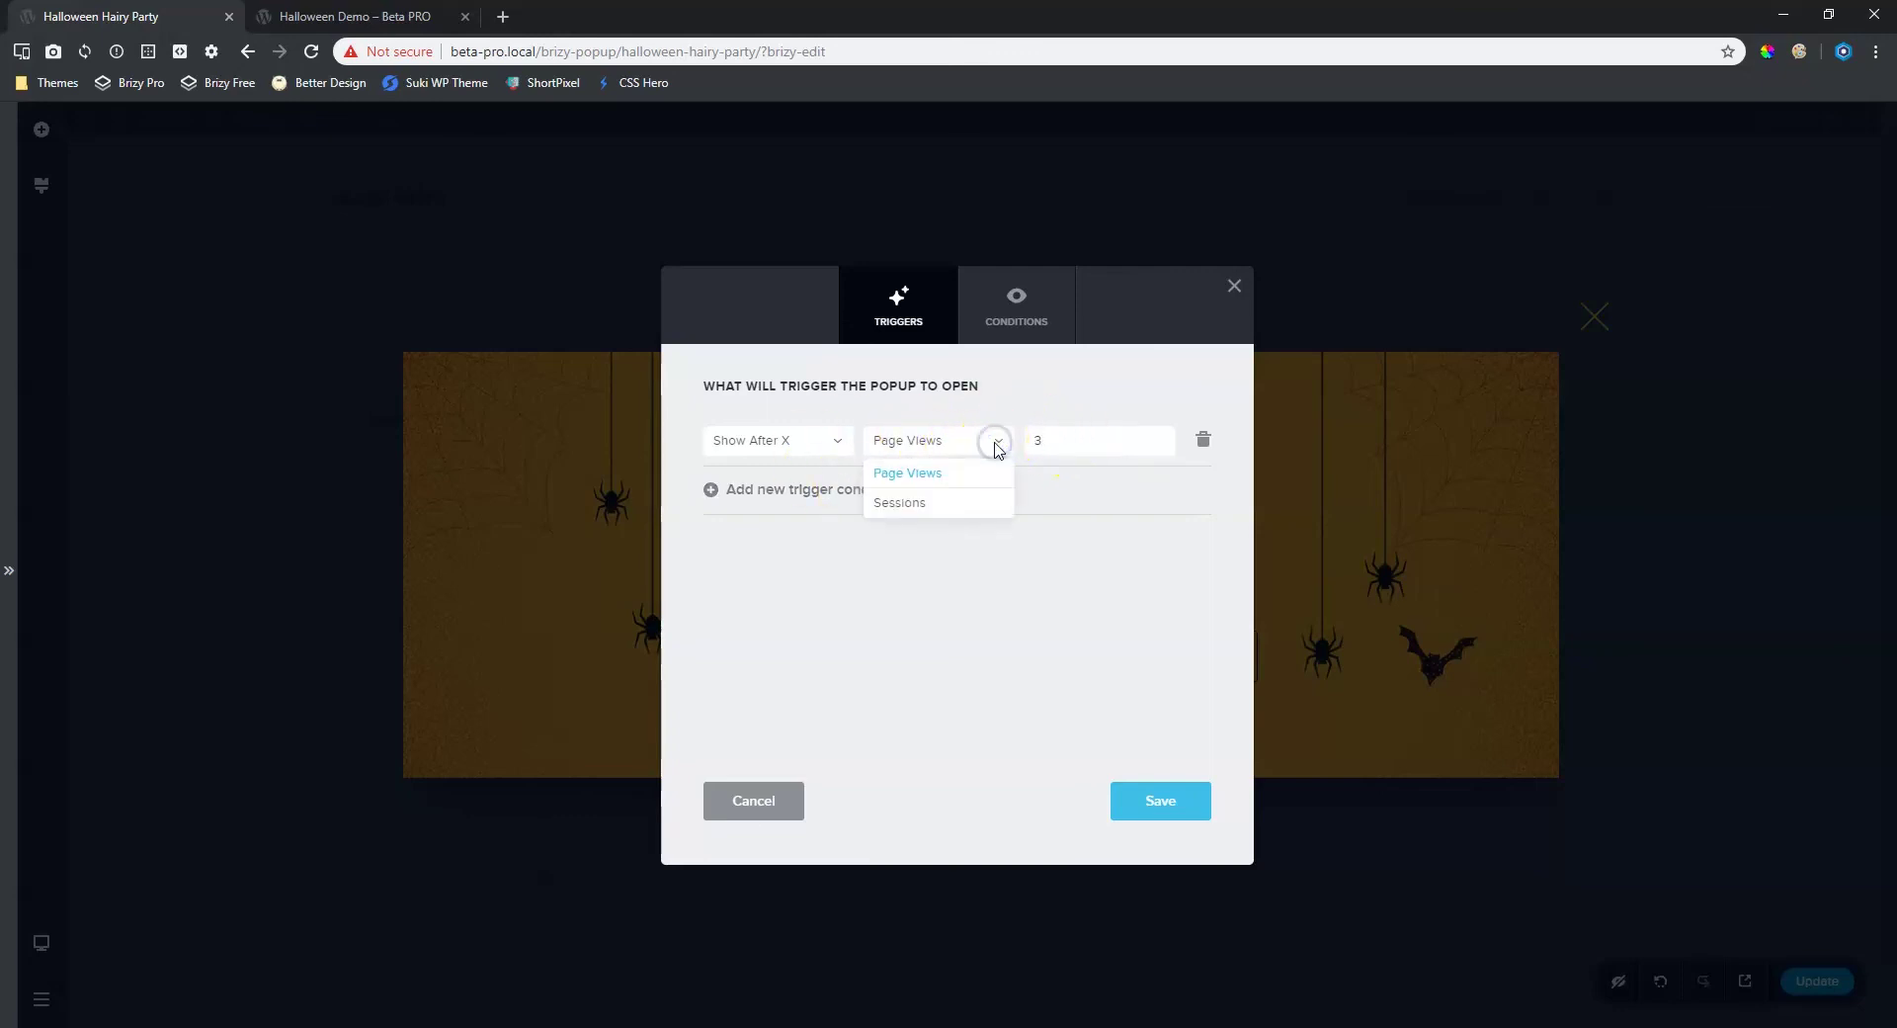
left_click(915, 506)
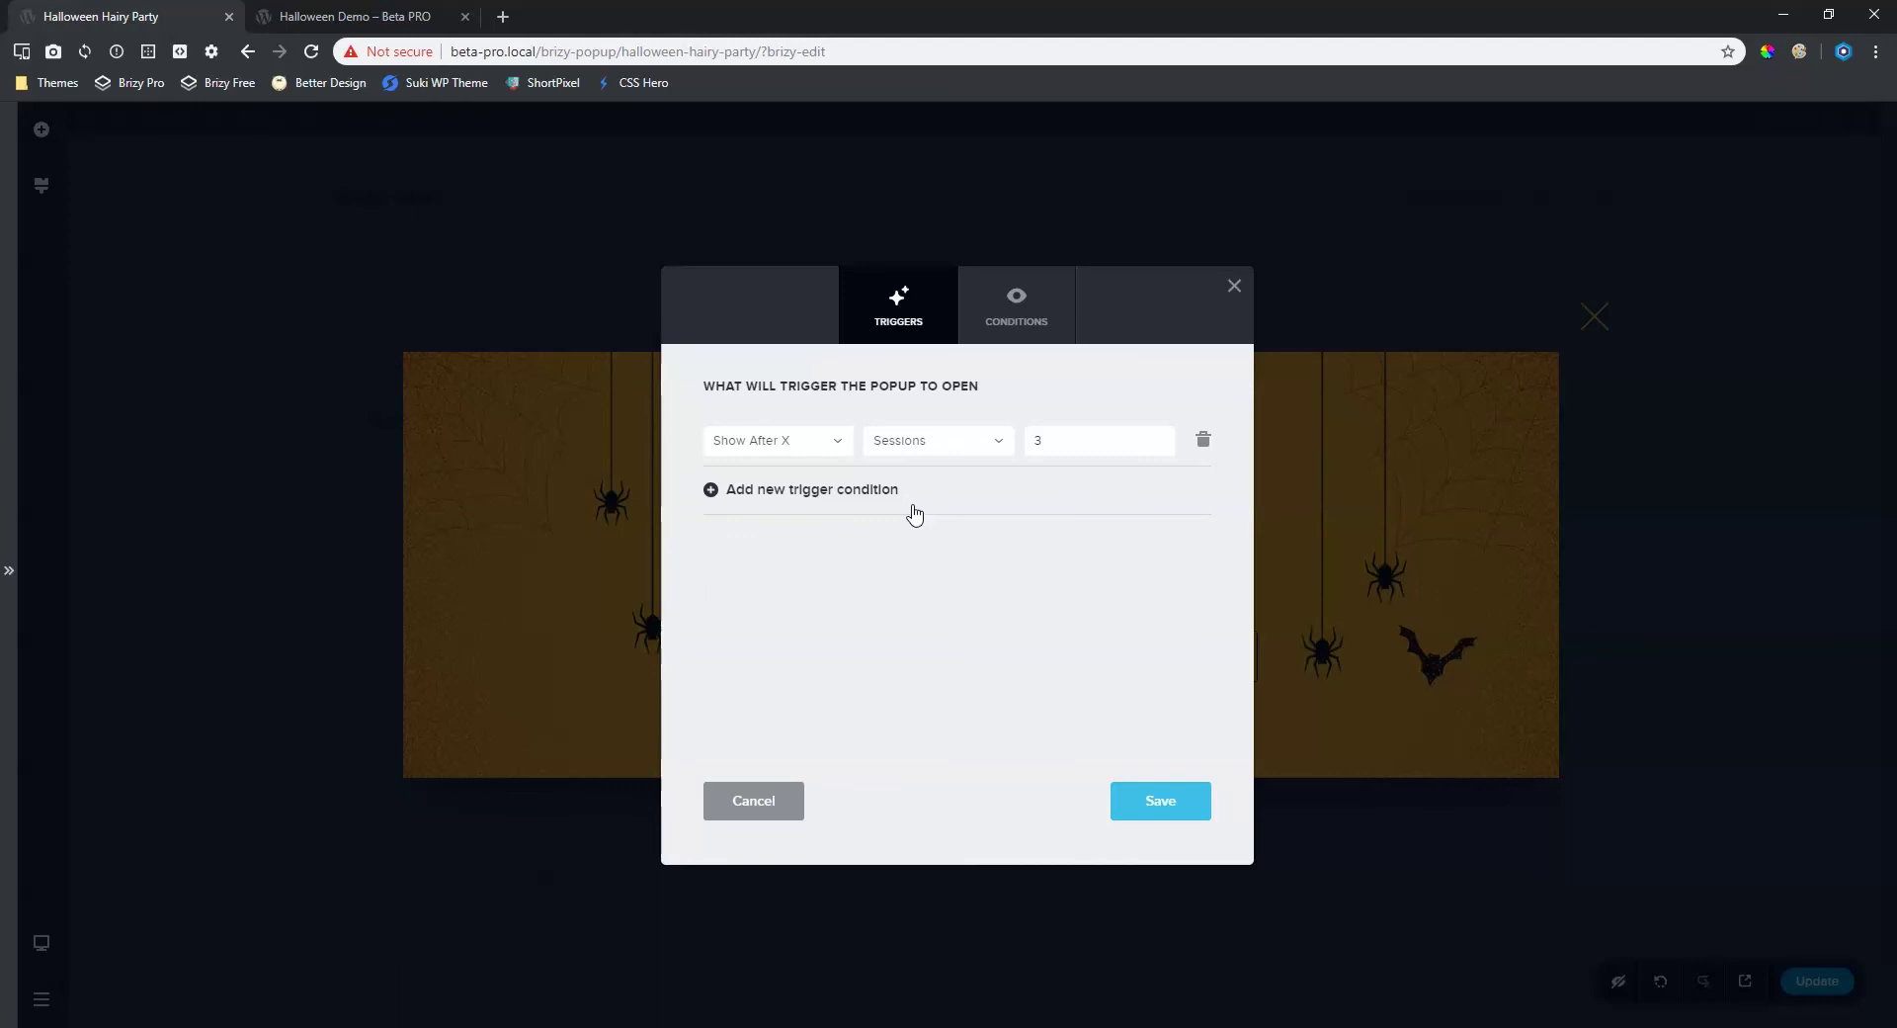
- Try the Show on devices trigger type and set the trigger back to On Page Load
left_click(854, 445)
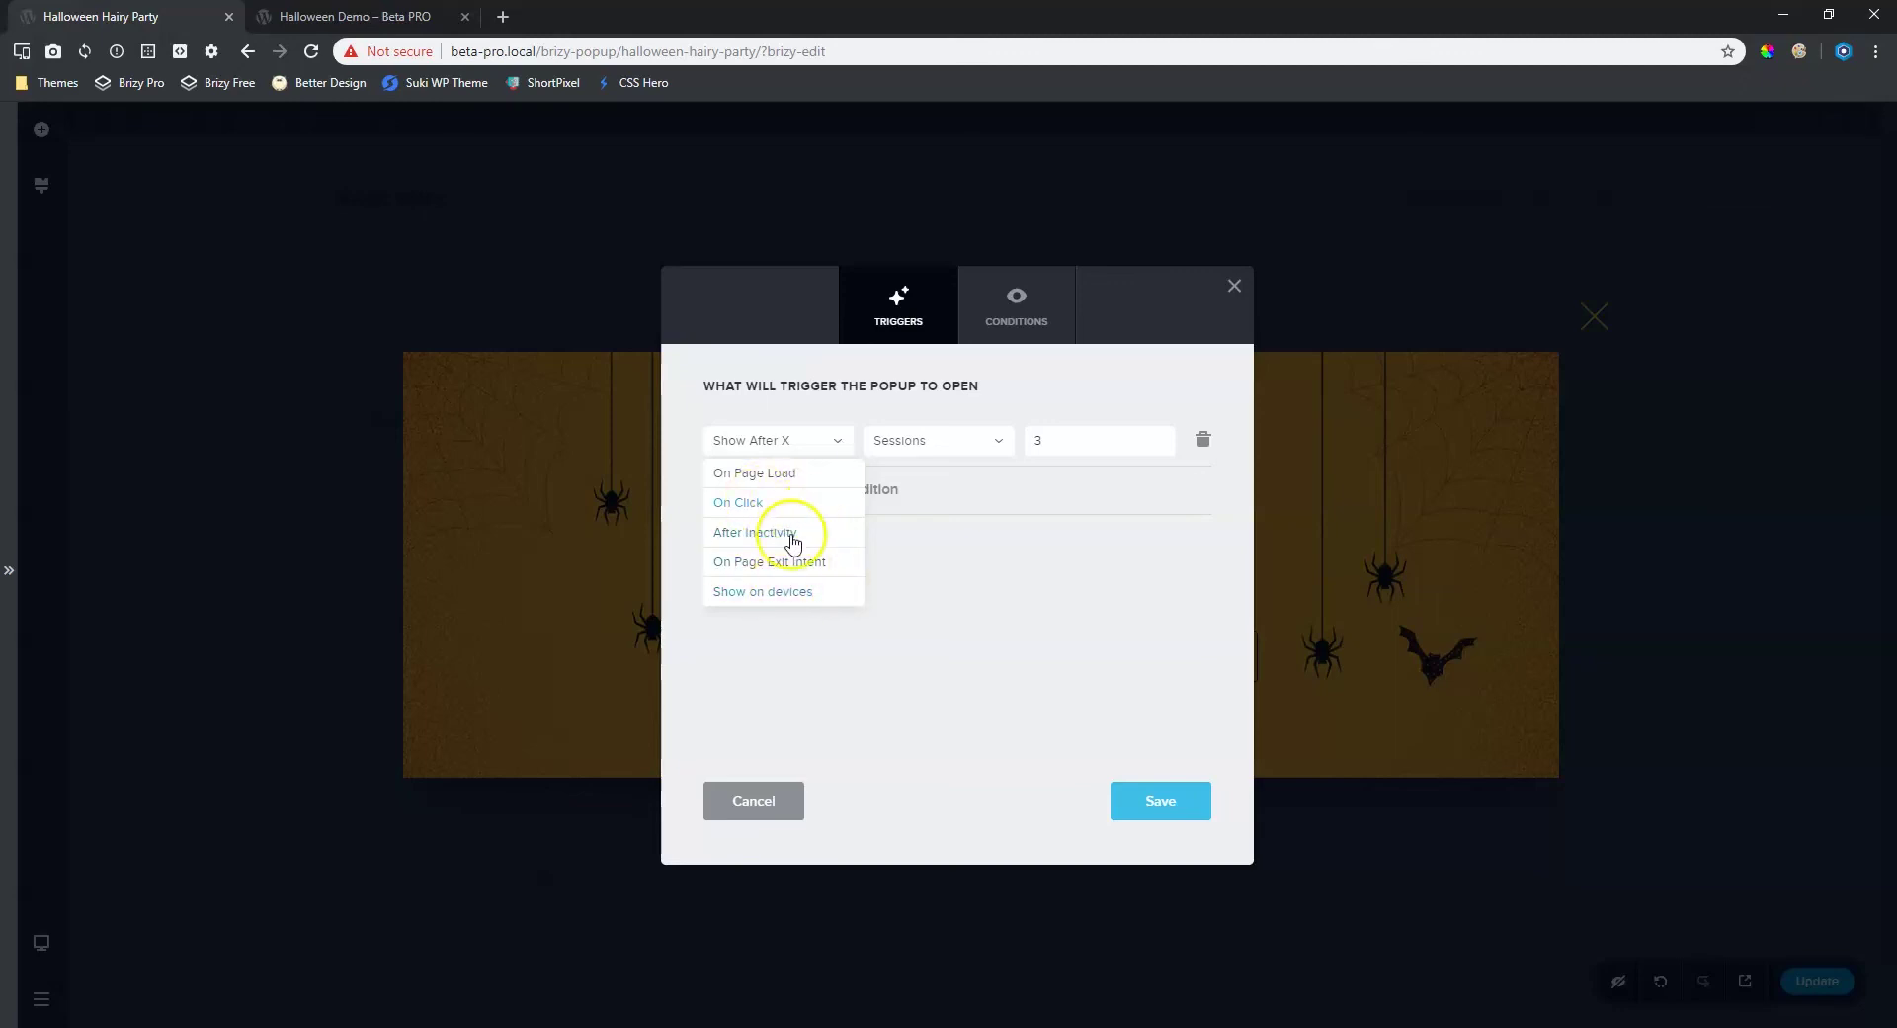
left_click(767, 591)
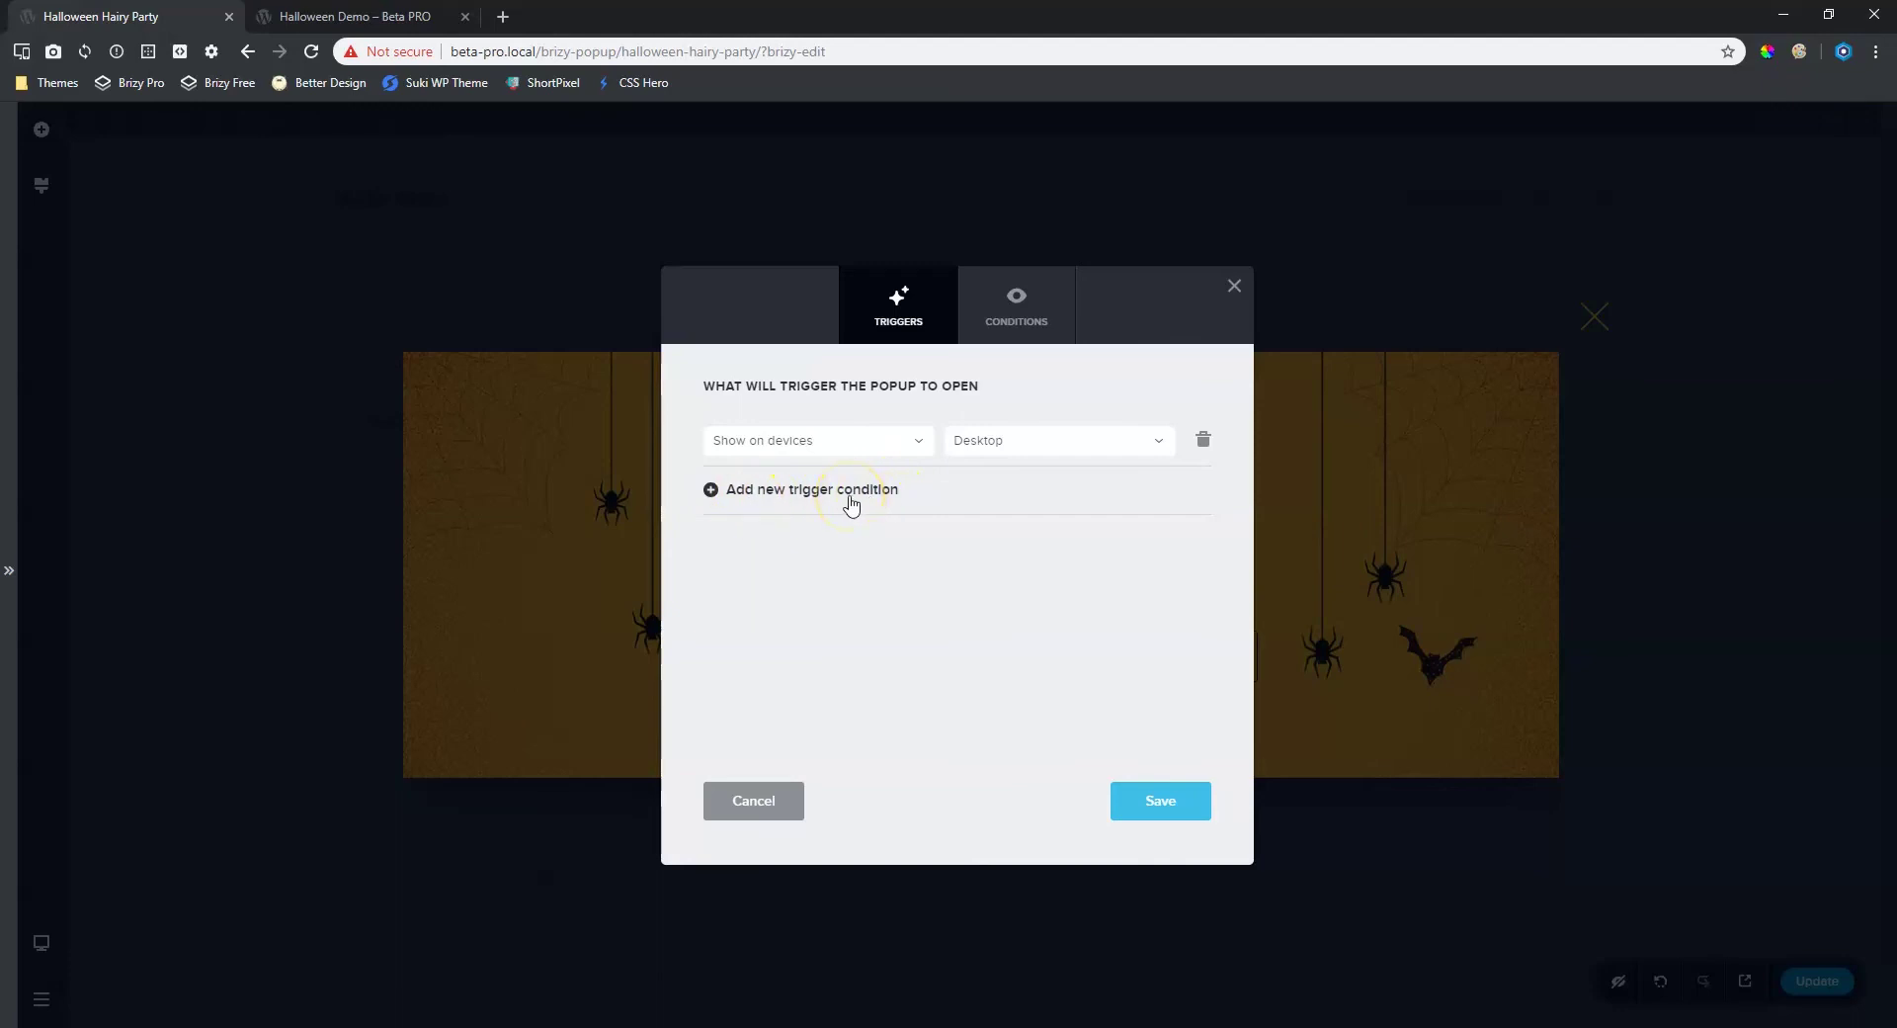
left_click(911, 440)
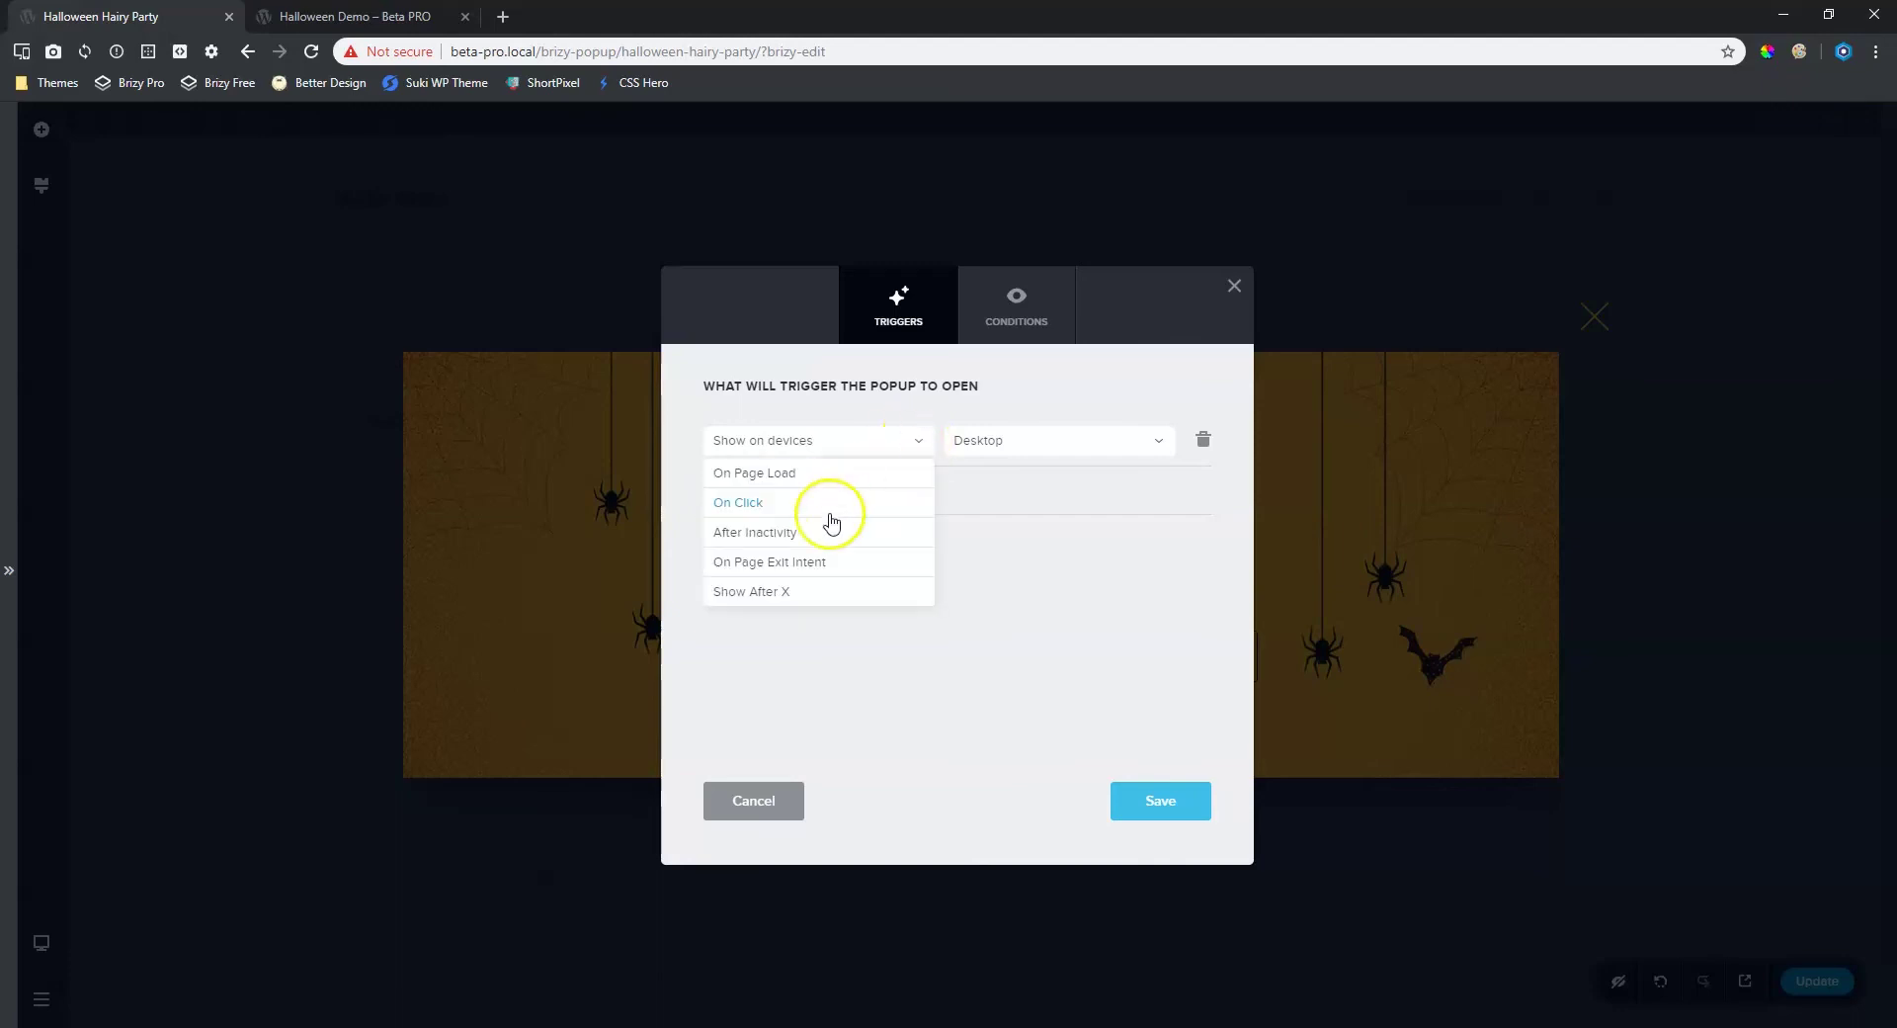
left_click(767, 473)
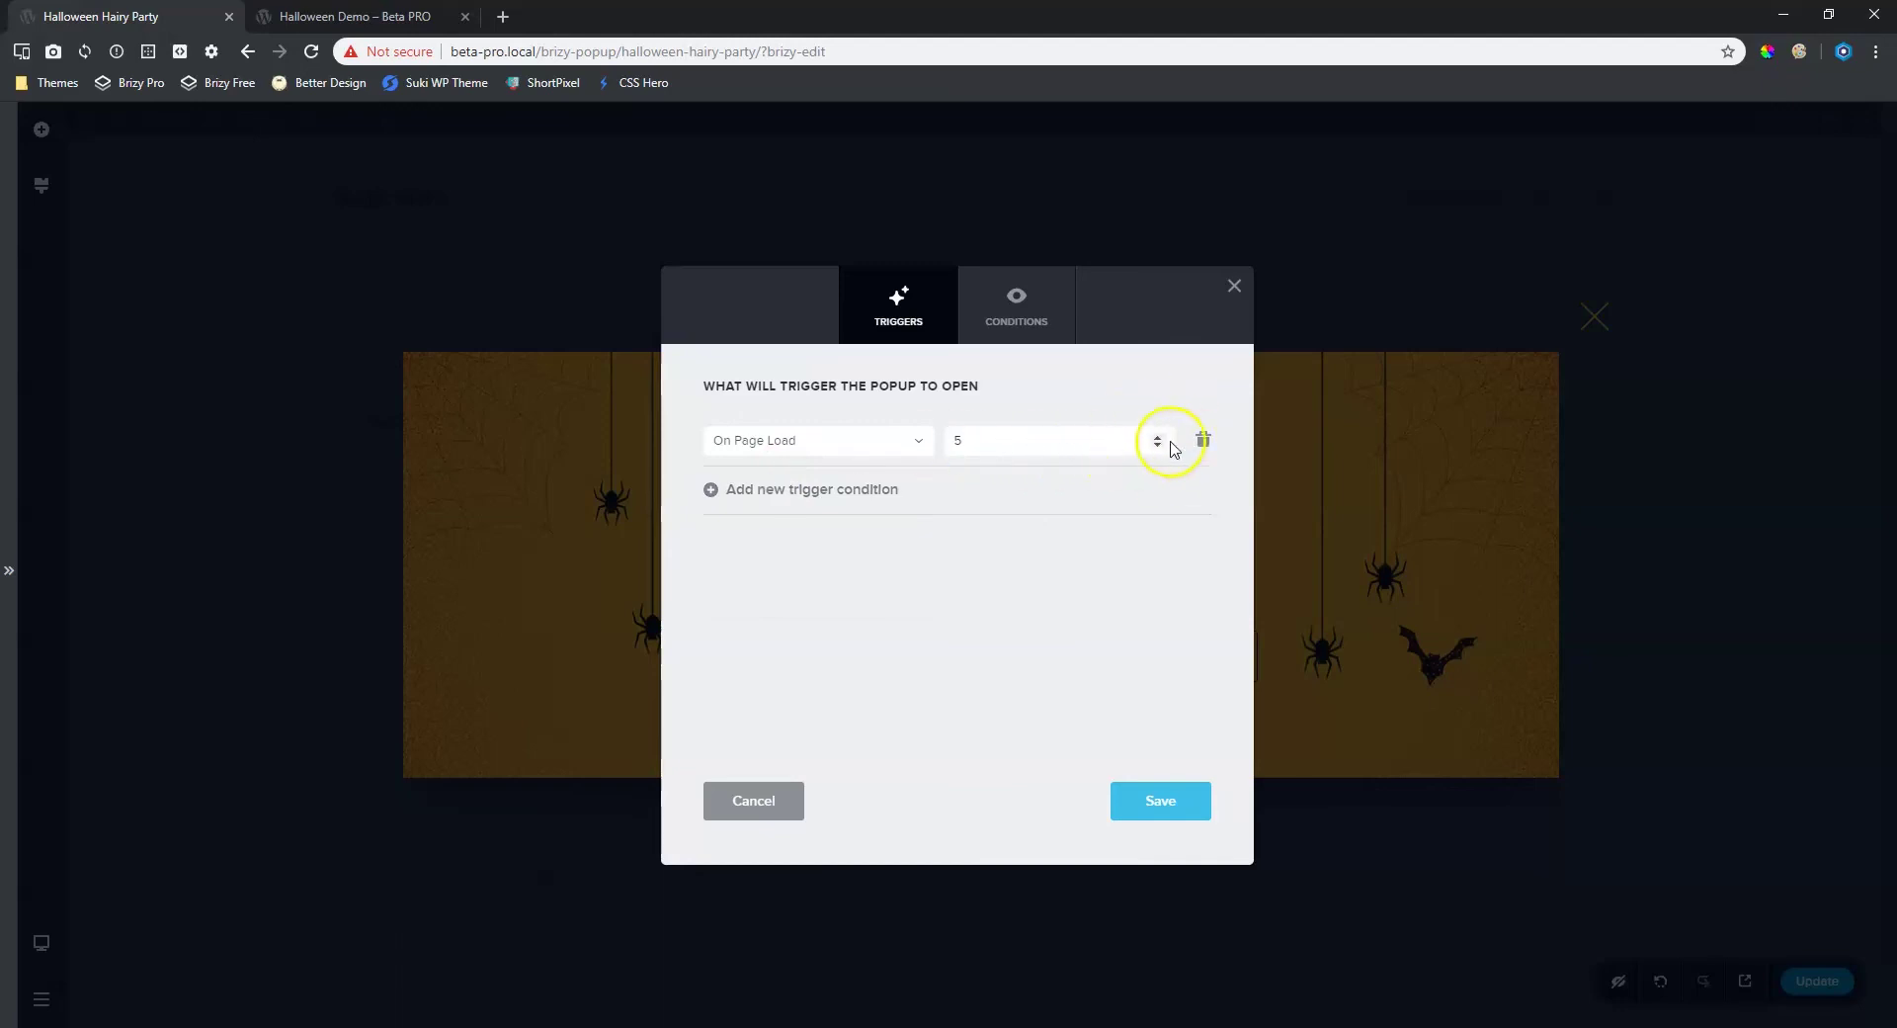
- Add a second trigger condition of type Show on devices set to Desktop
left_click(710, 489)
left_click(919, 492)
left_click(793, 610)
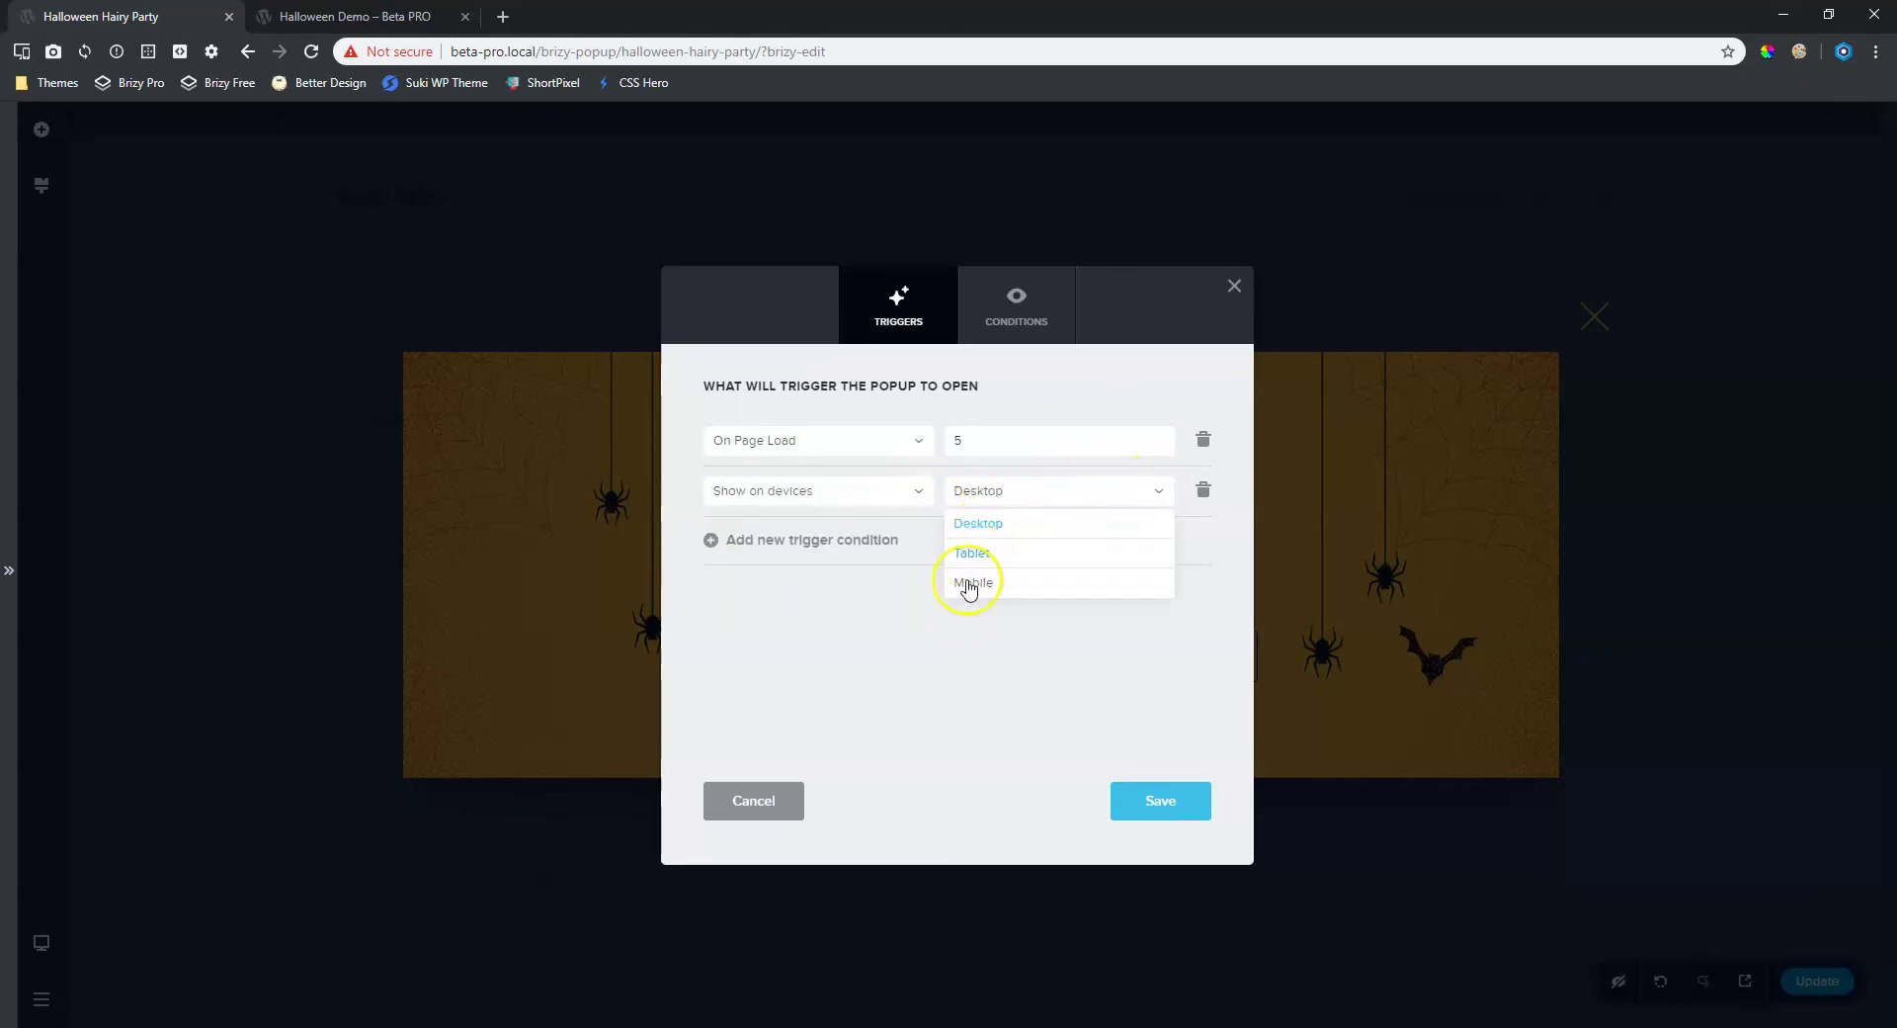
left_click(987, 525)
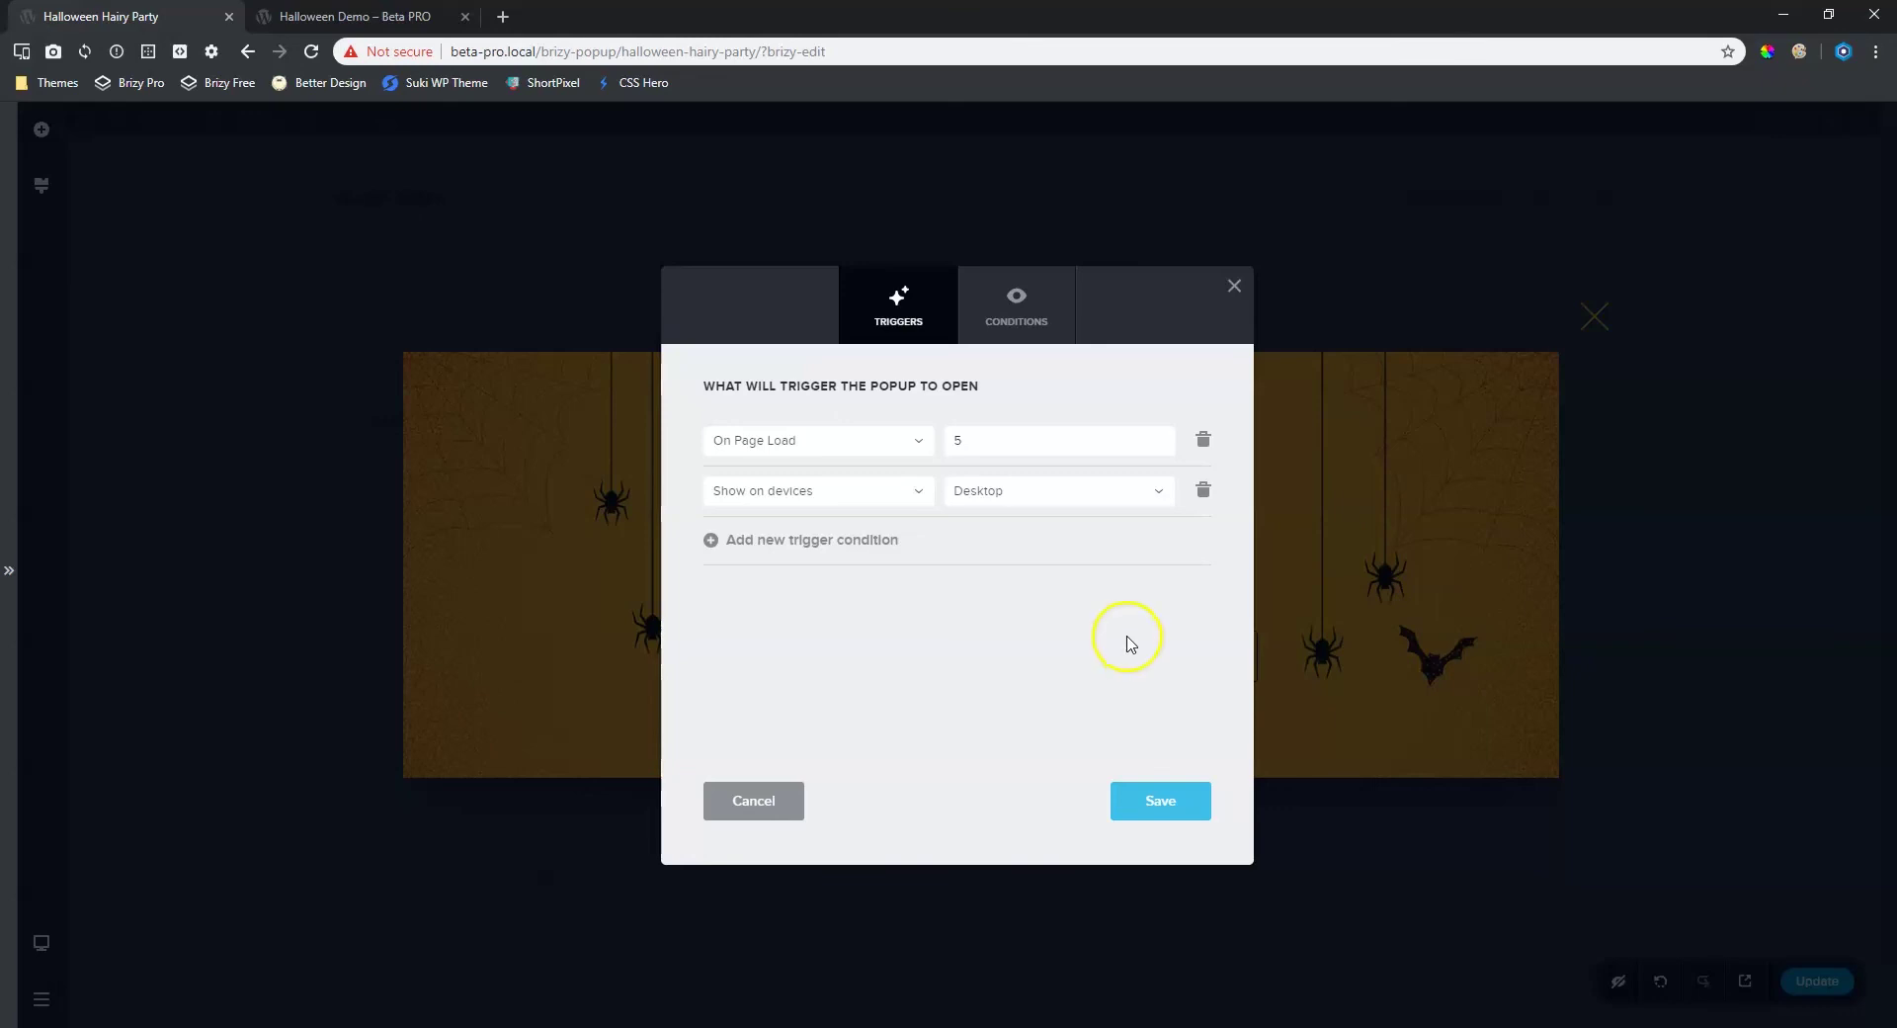
- Add a third trigger condition of type Show on devices set to Tablet
left_click(763, 550)
left_click(889, 540)
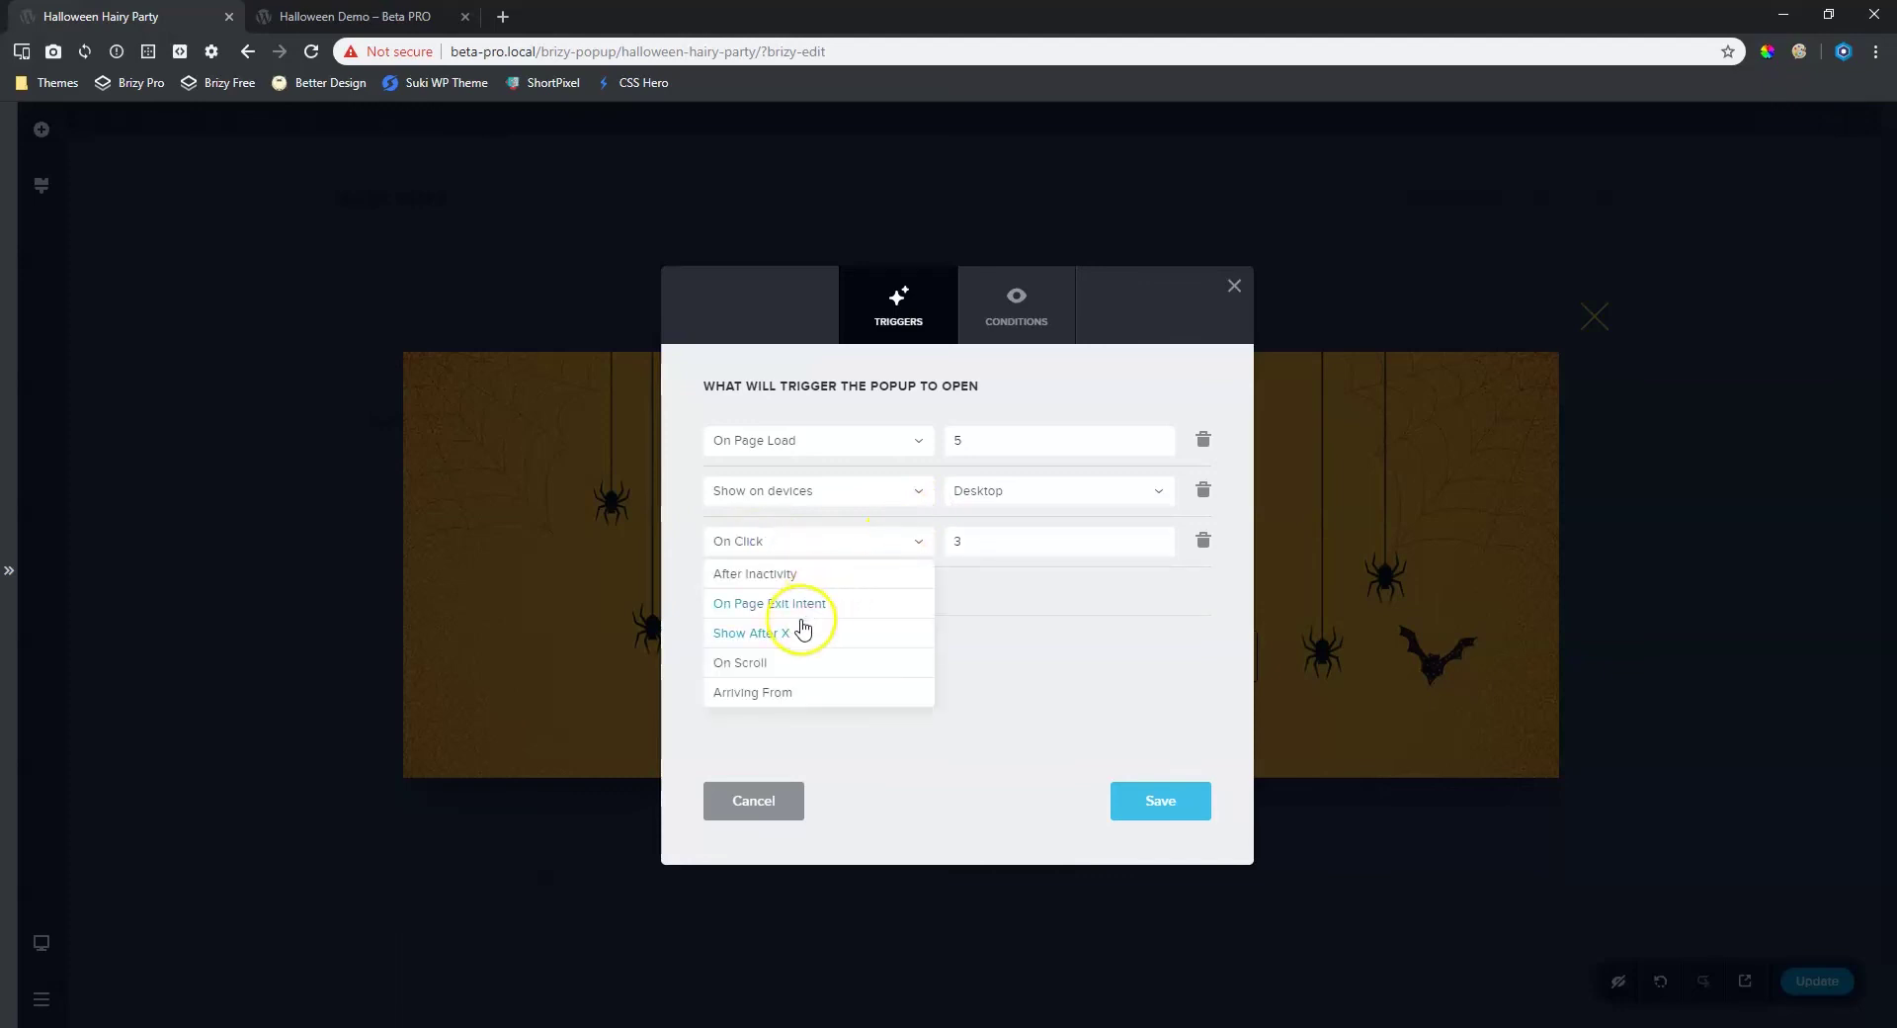
left_click(776, 693)
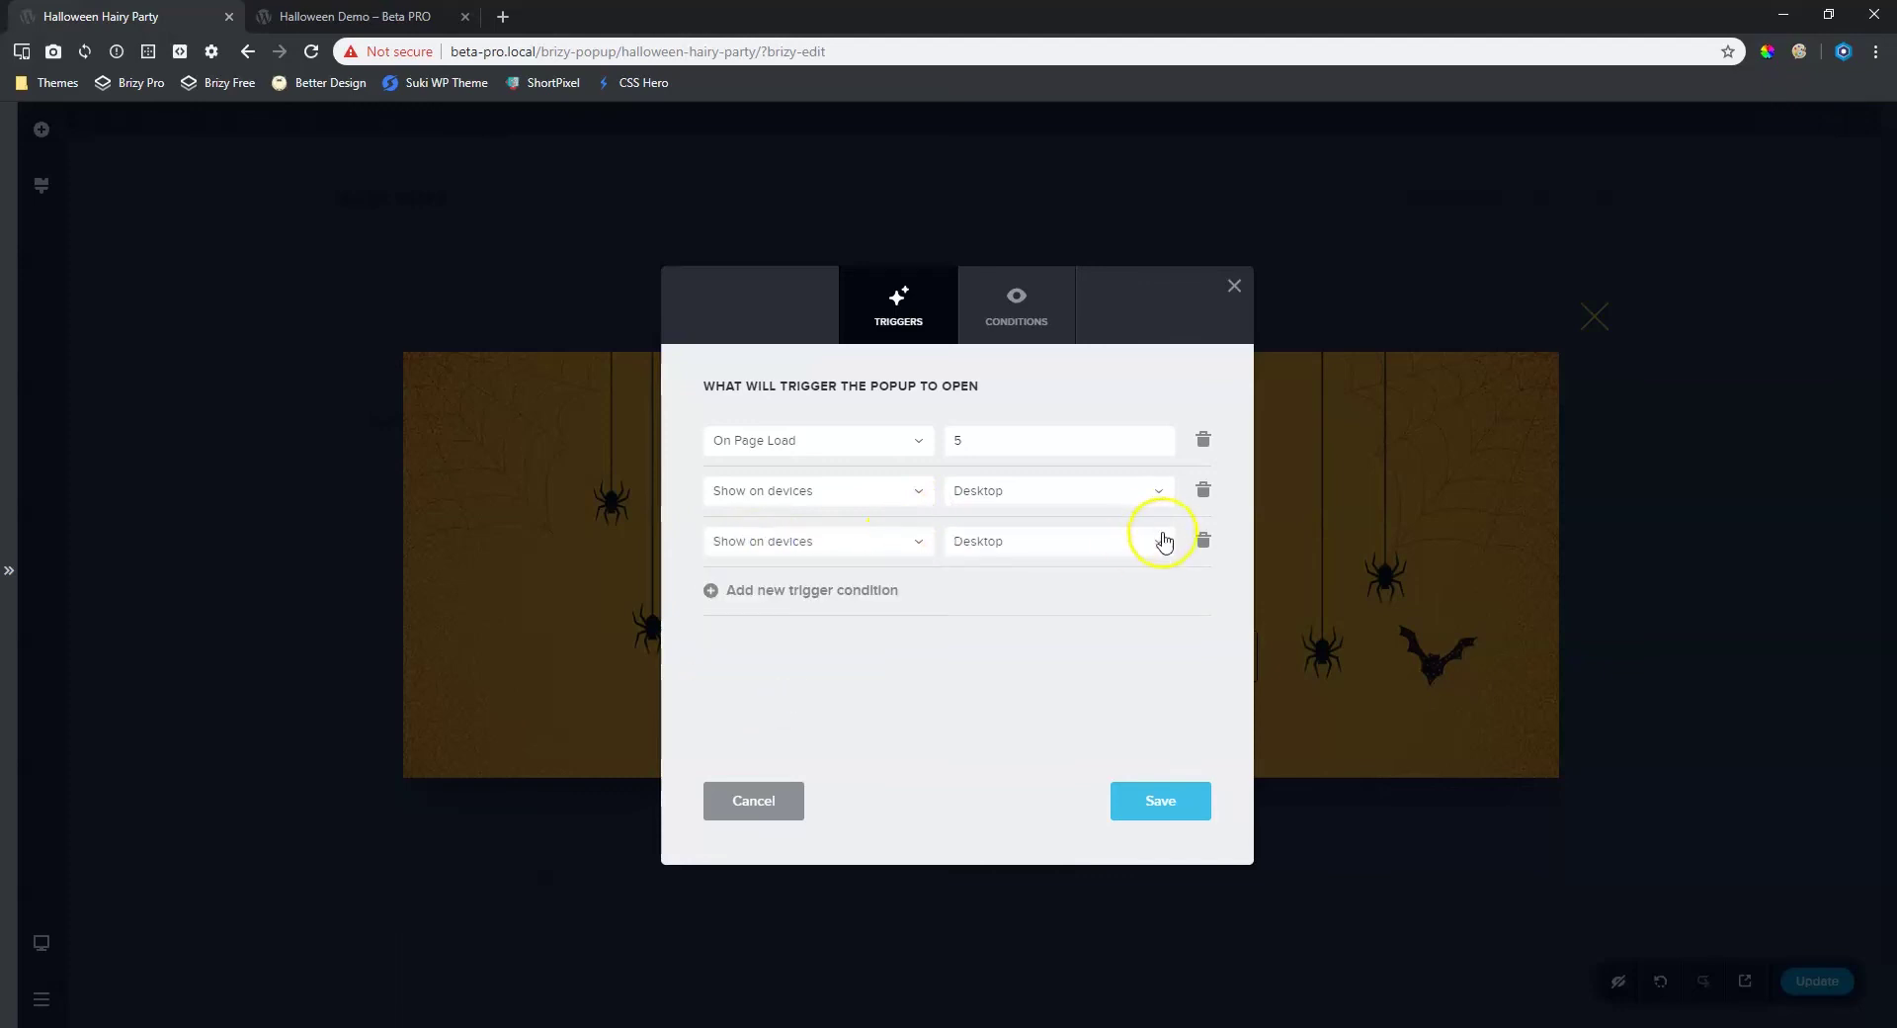
left_click(1158, 541)
left_click(1003, 602)
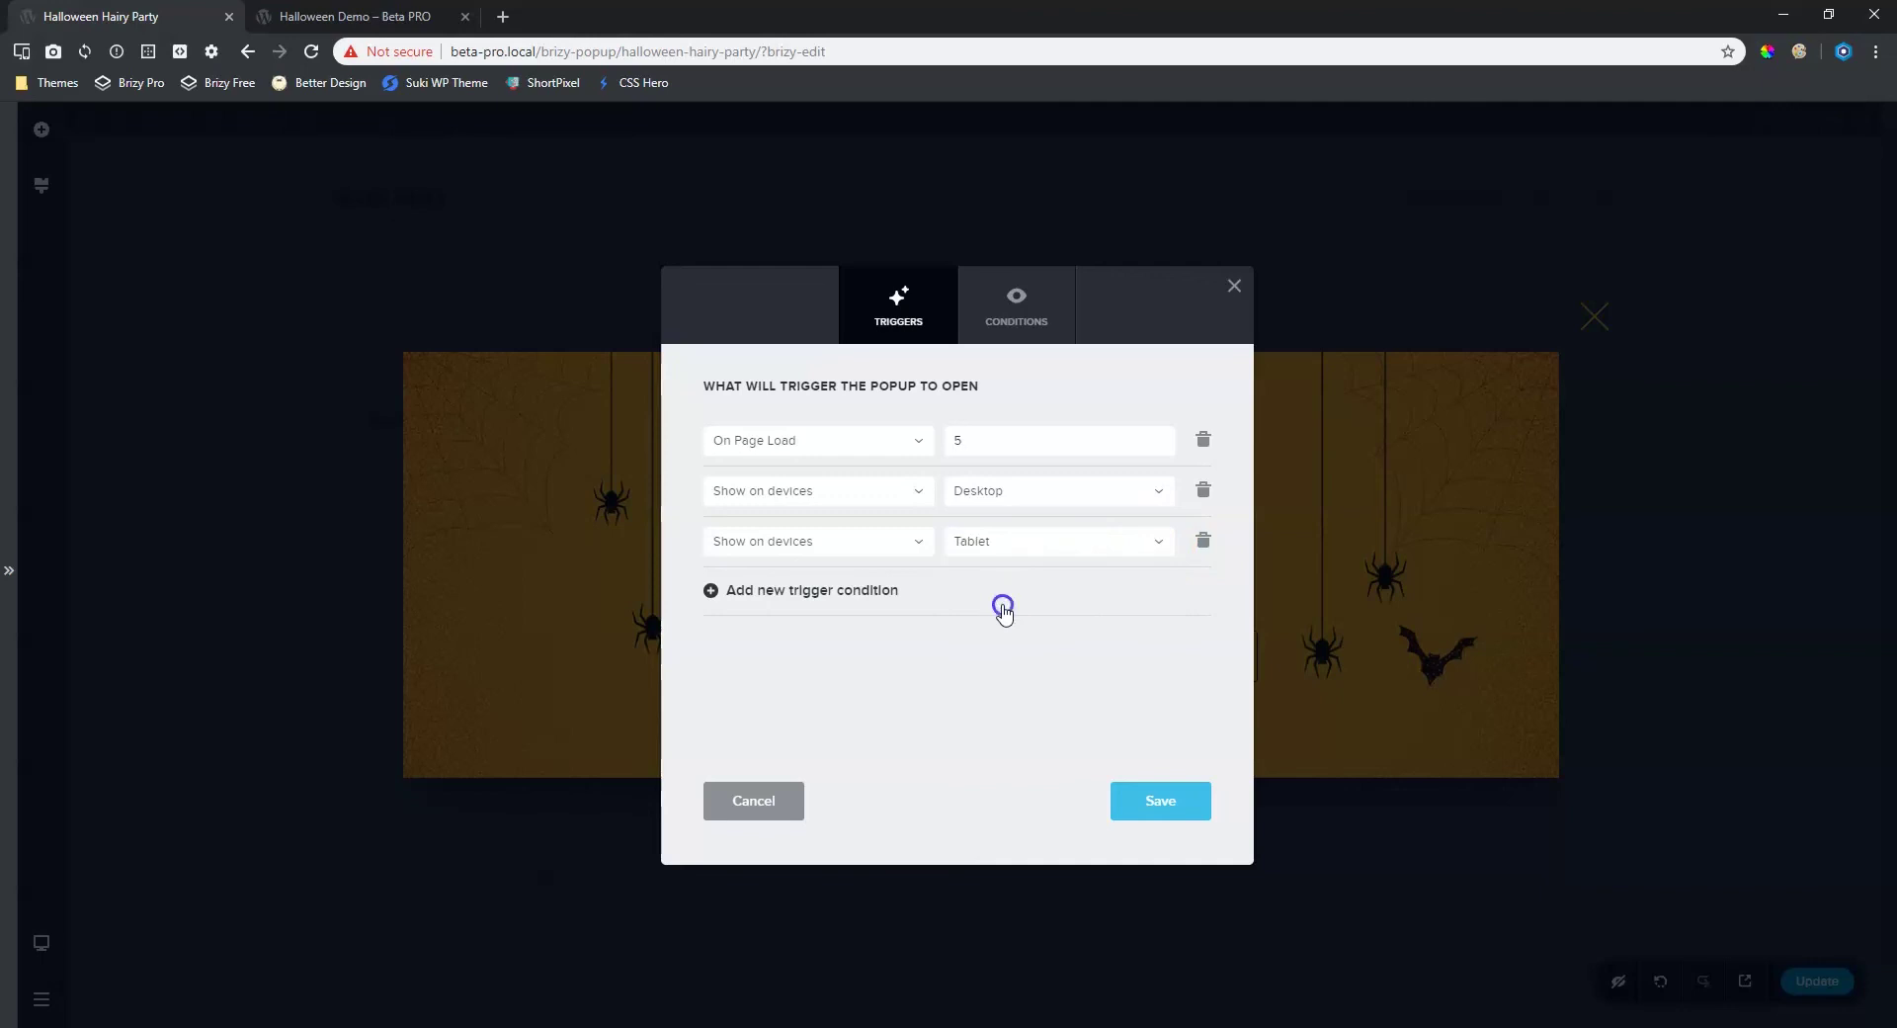
- Add another trigger condition and delete it along with both Show on devices conditions
left_click(1004, 599)
left_click(1202, 591)
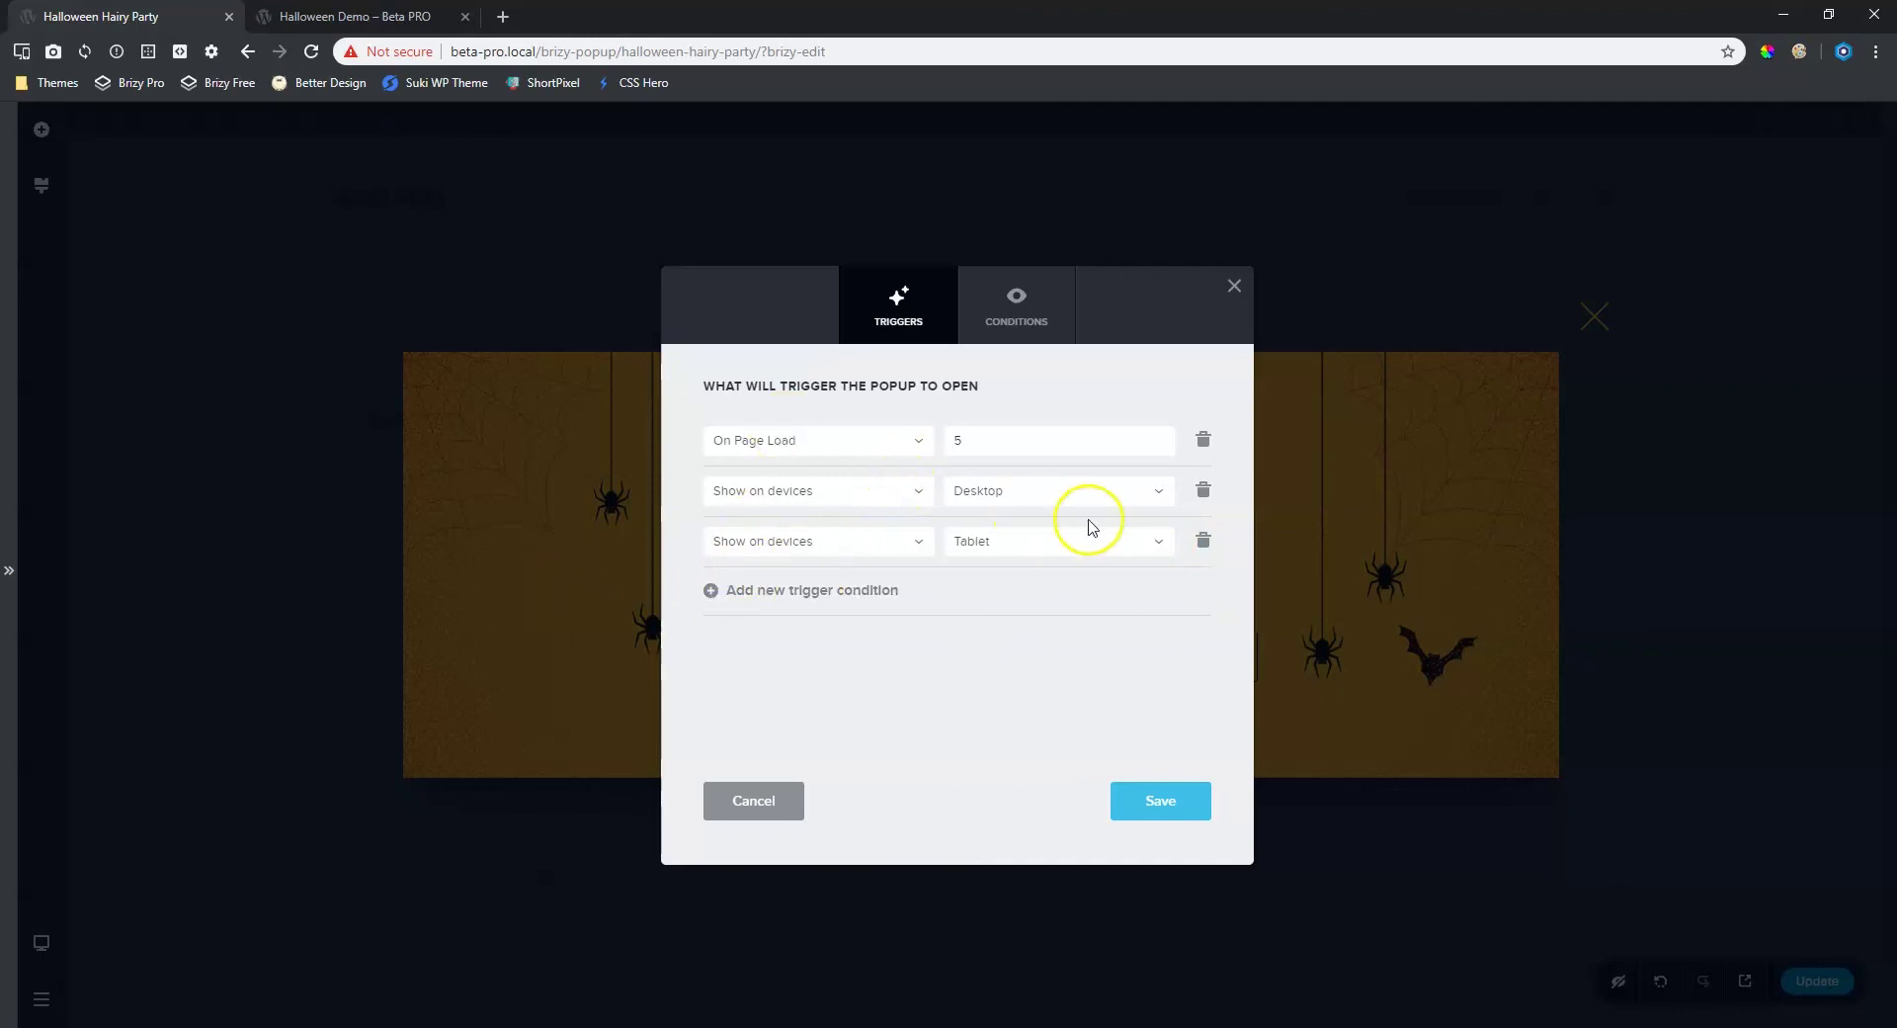
left_click(1203, 541)
left_click(1203, 491)
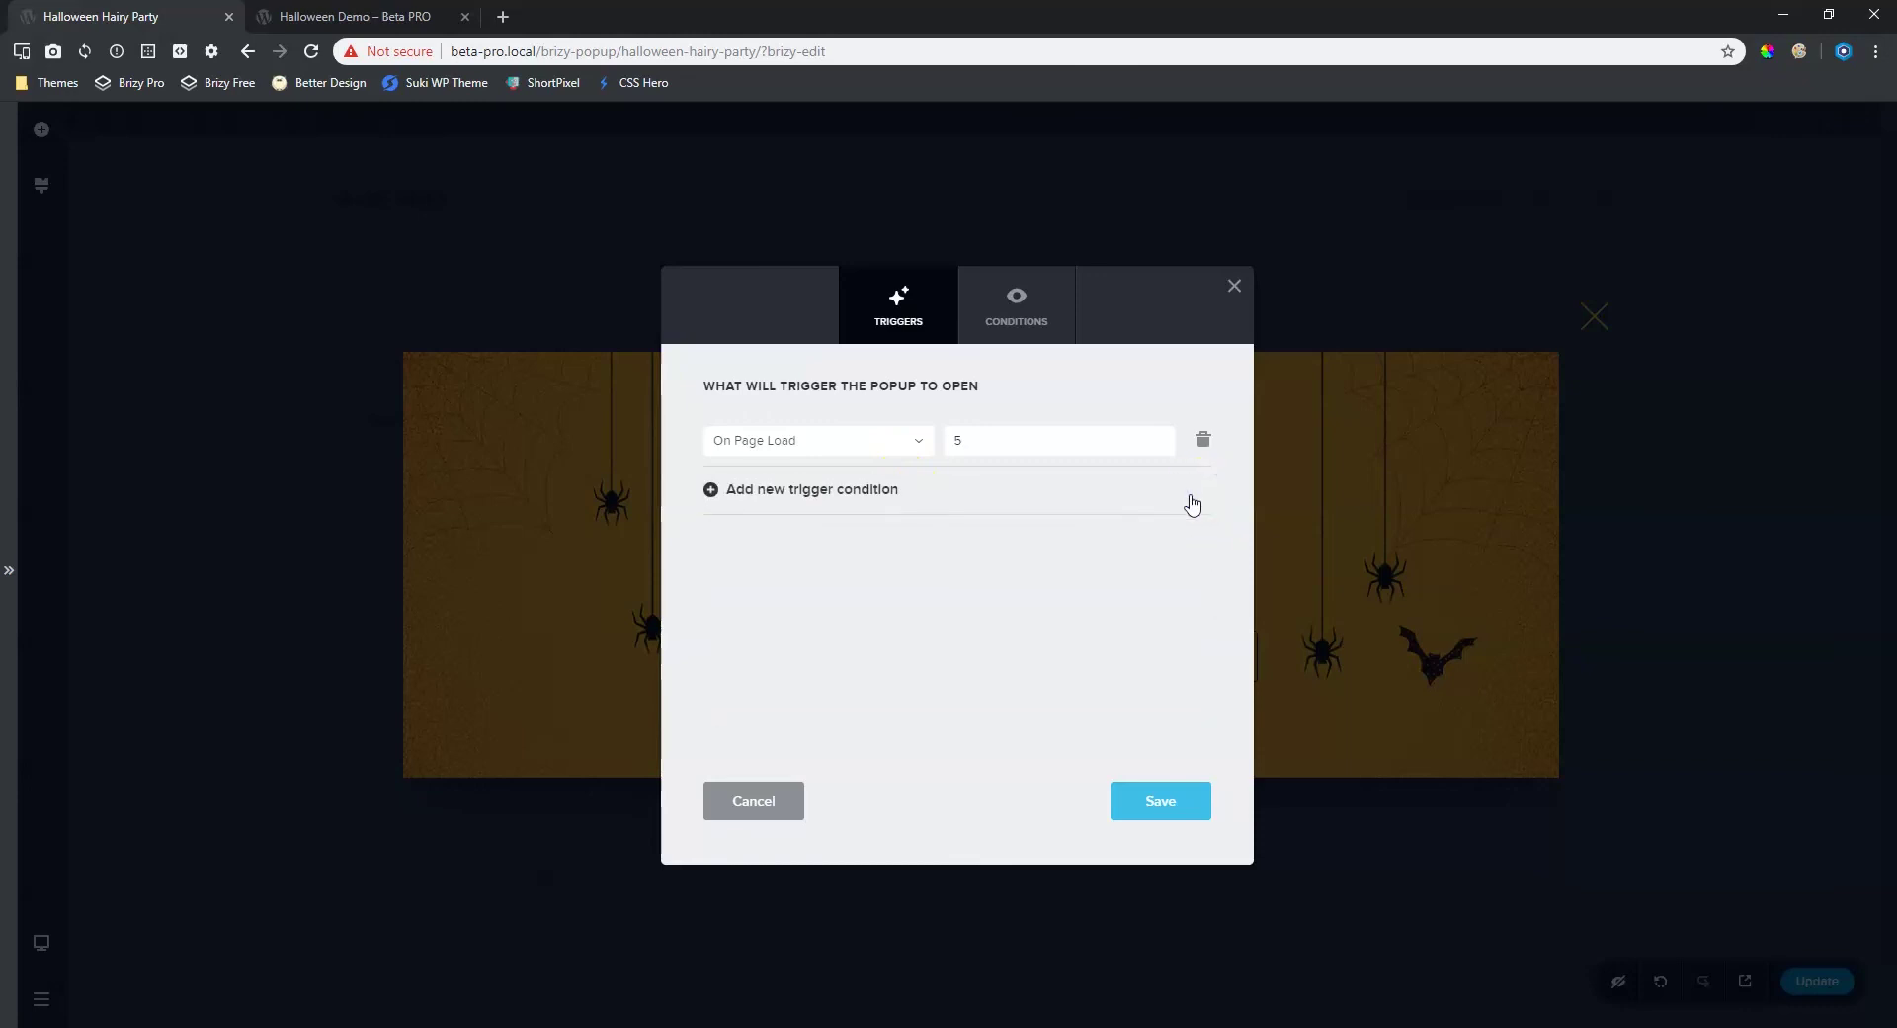
- Try the Arriving From trigger type and view its Show, Hide, Regex and Source options
left_click(915, 440)
scroll(837, 548, "down", 2)
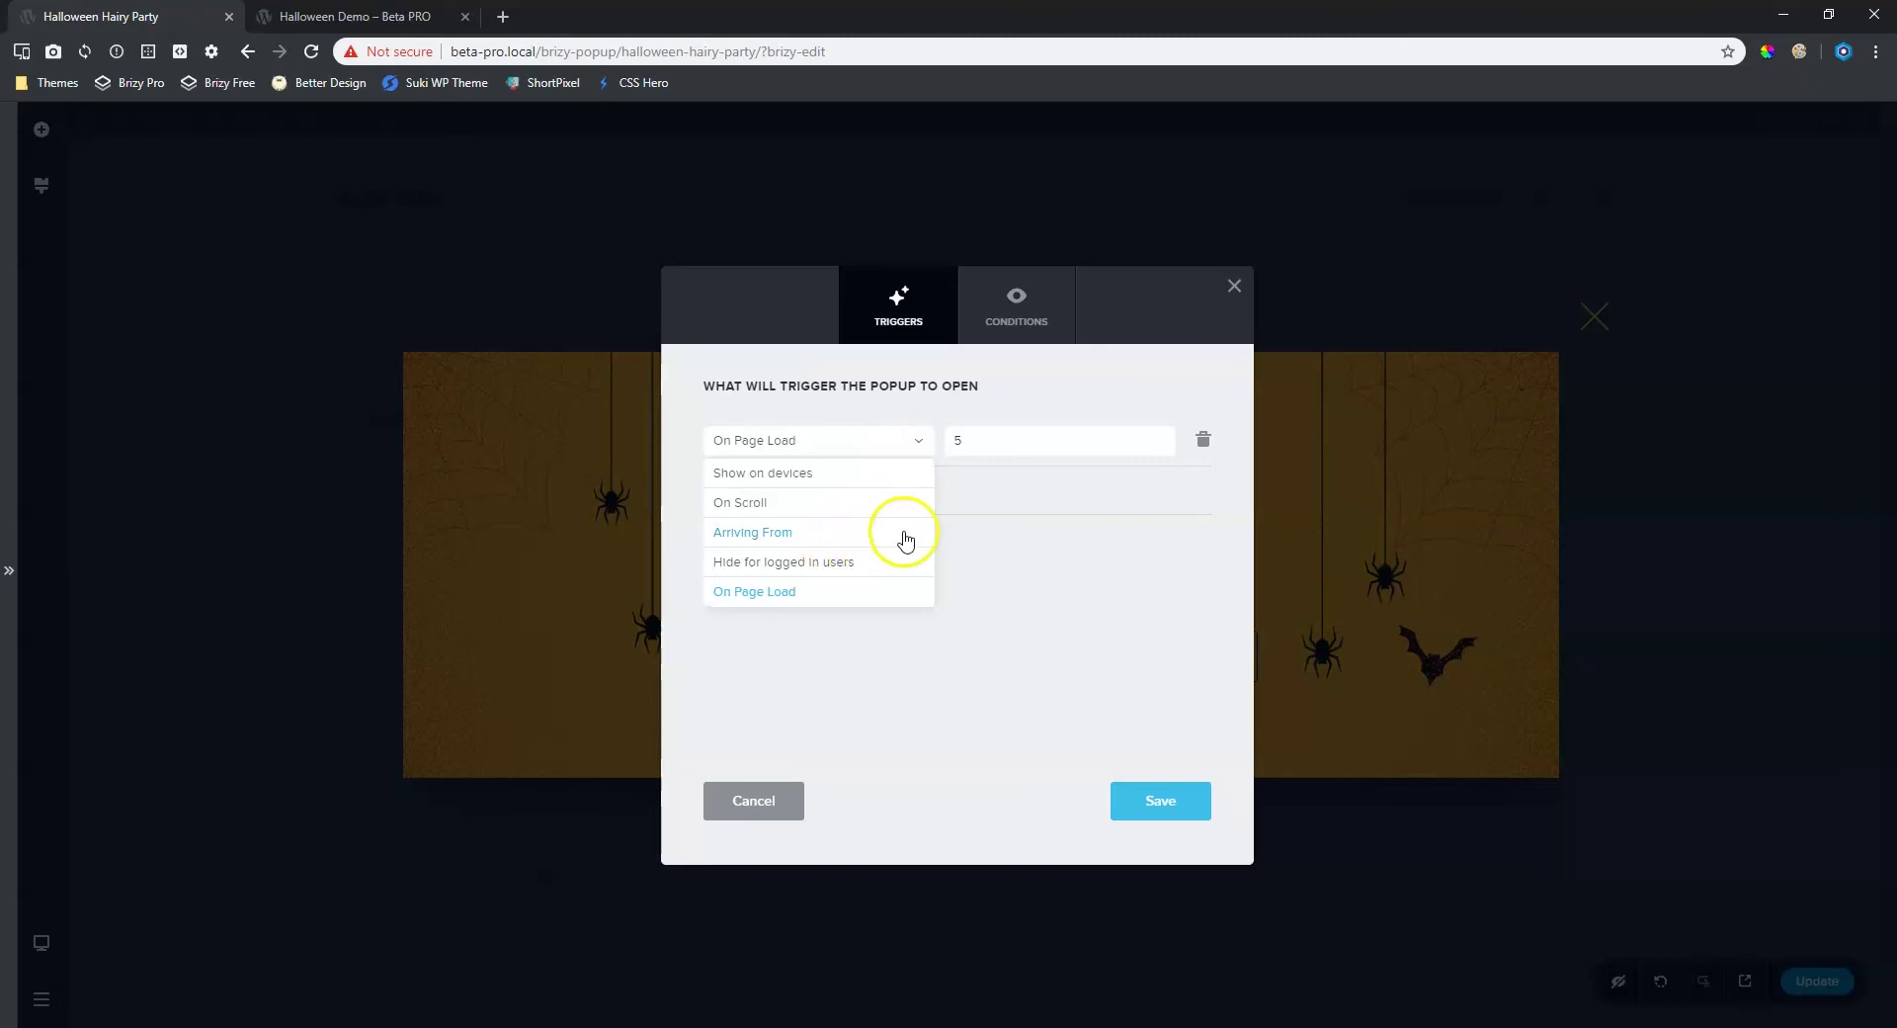
left_click(761, 533)
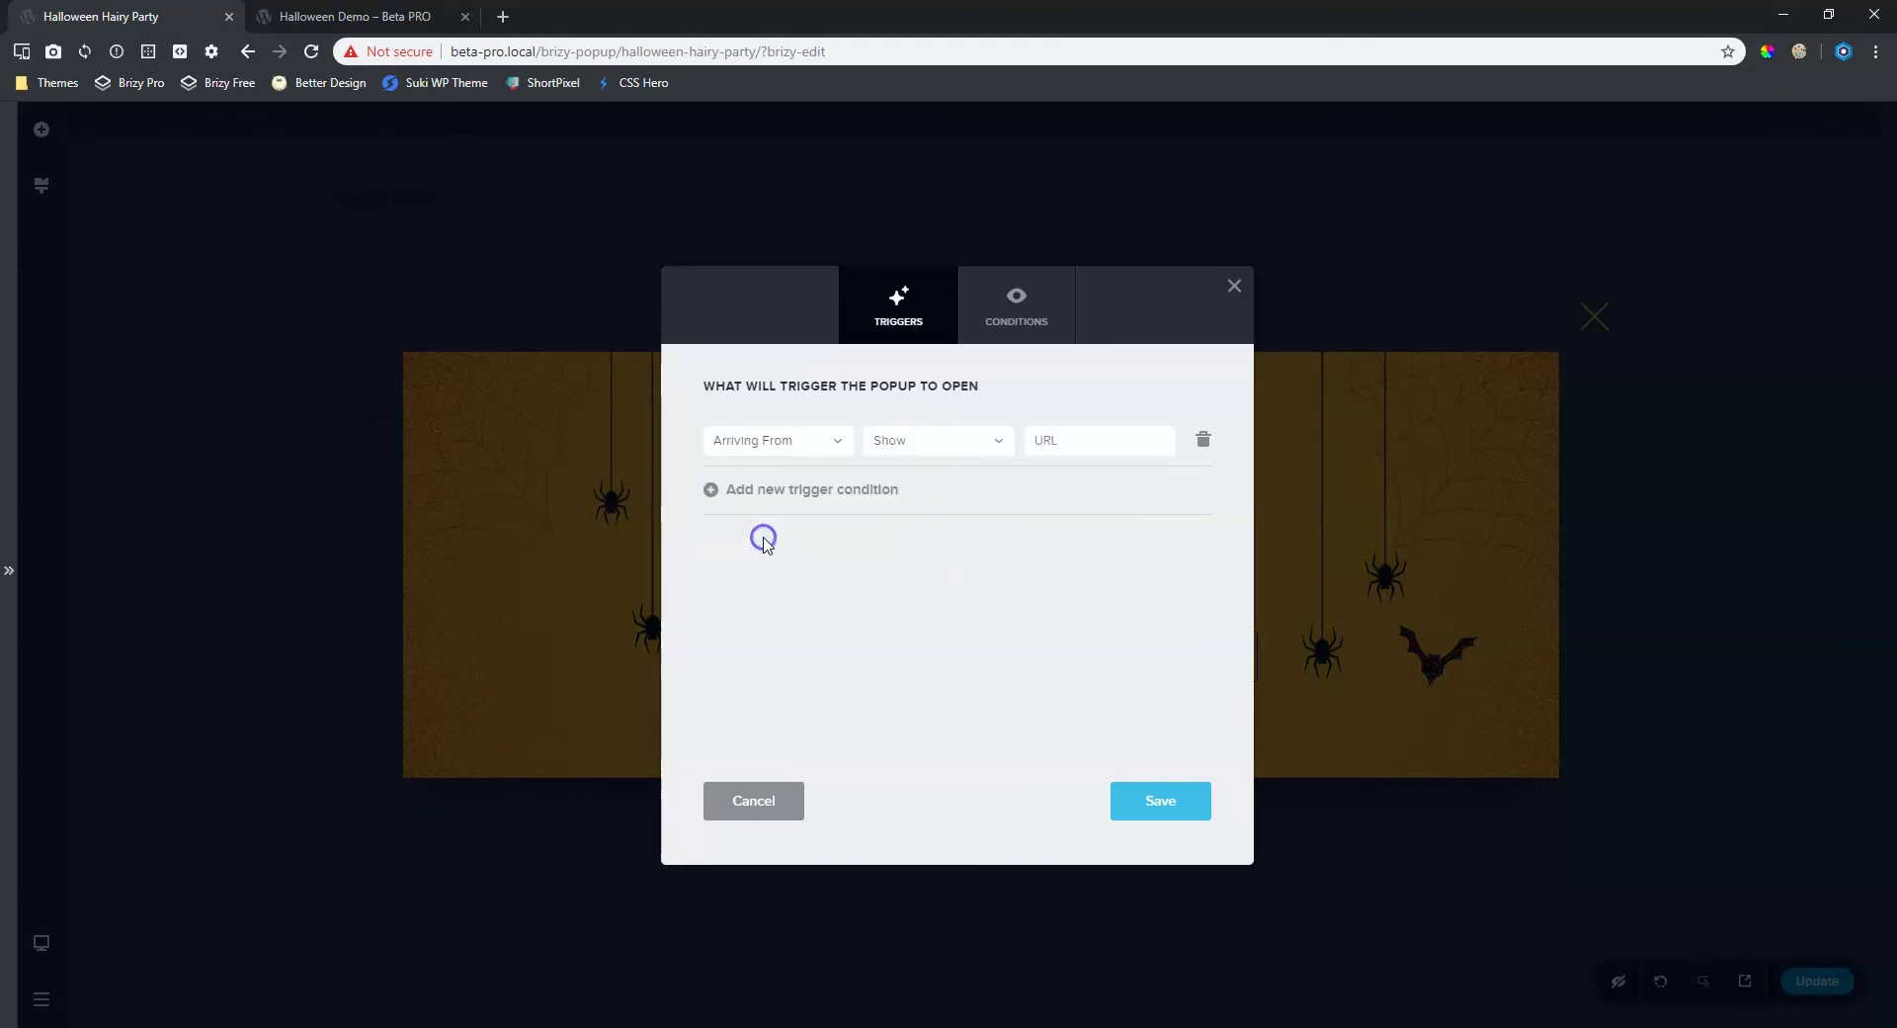
left_click(991, 442)
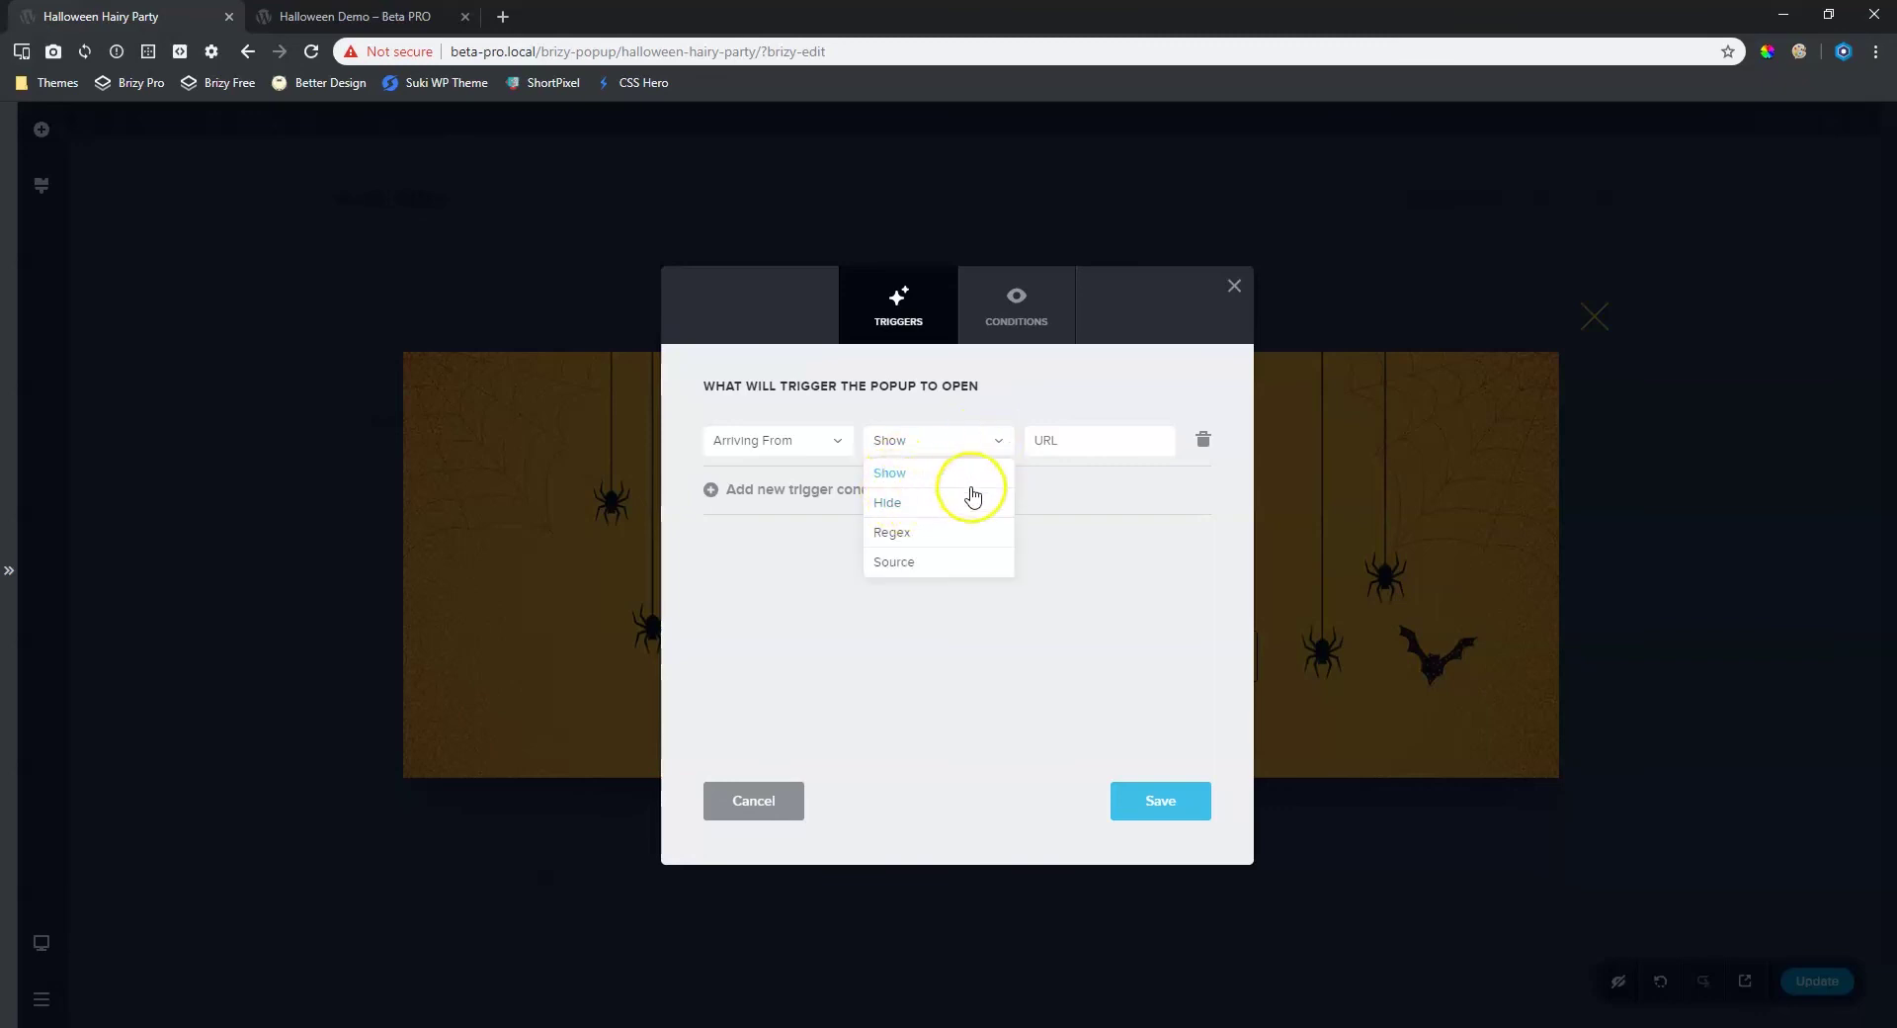
left_click(739, 561)
- Change the trigger type to On Scroll in the Down direction and enter a new scroll value
left_click(835, 441)
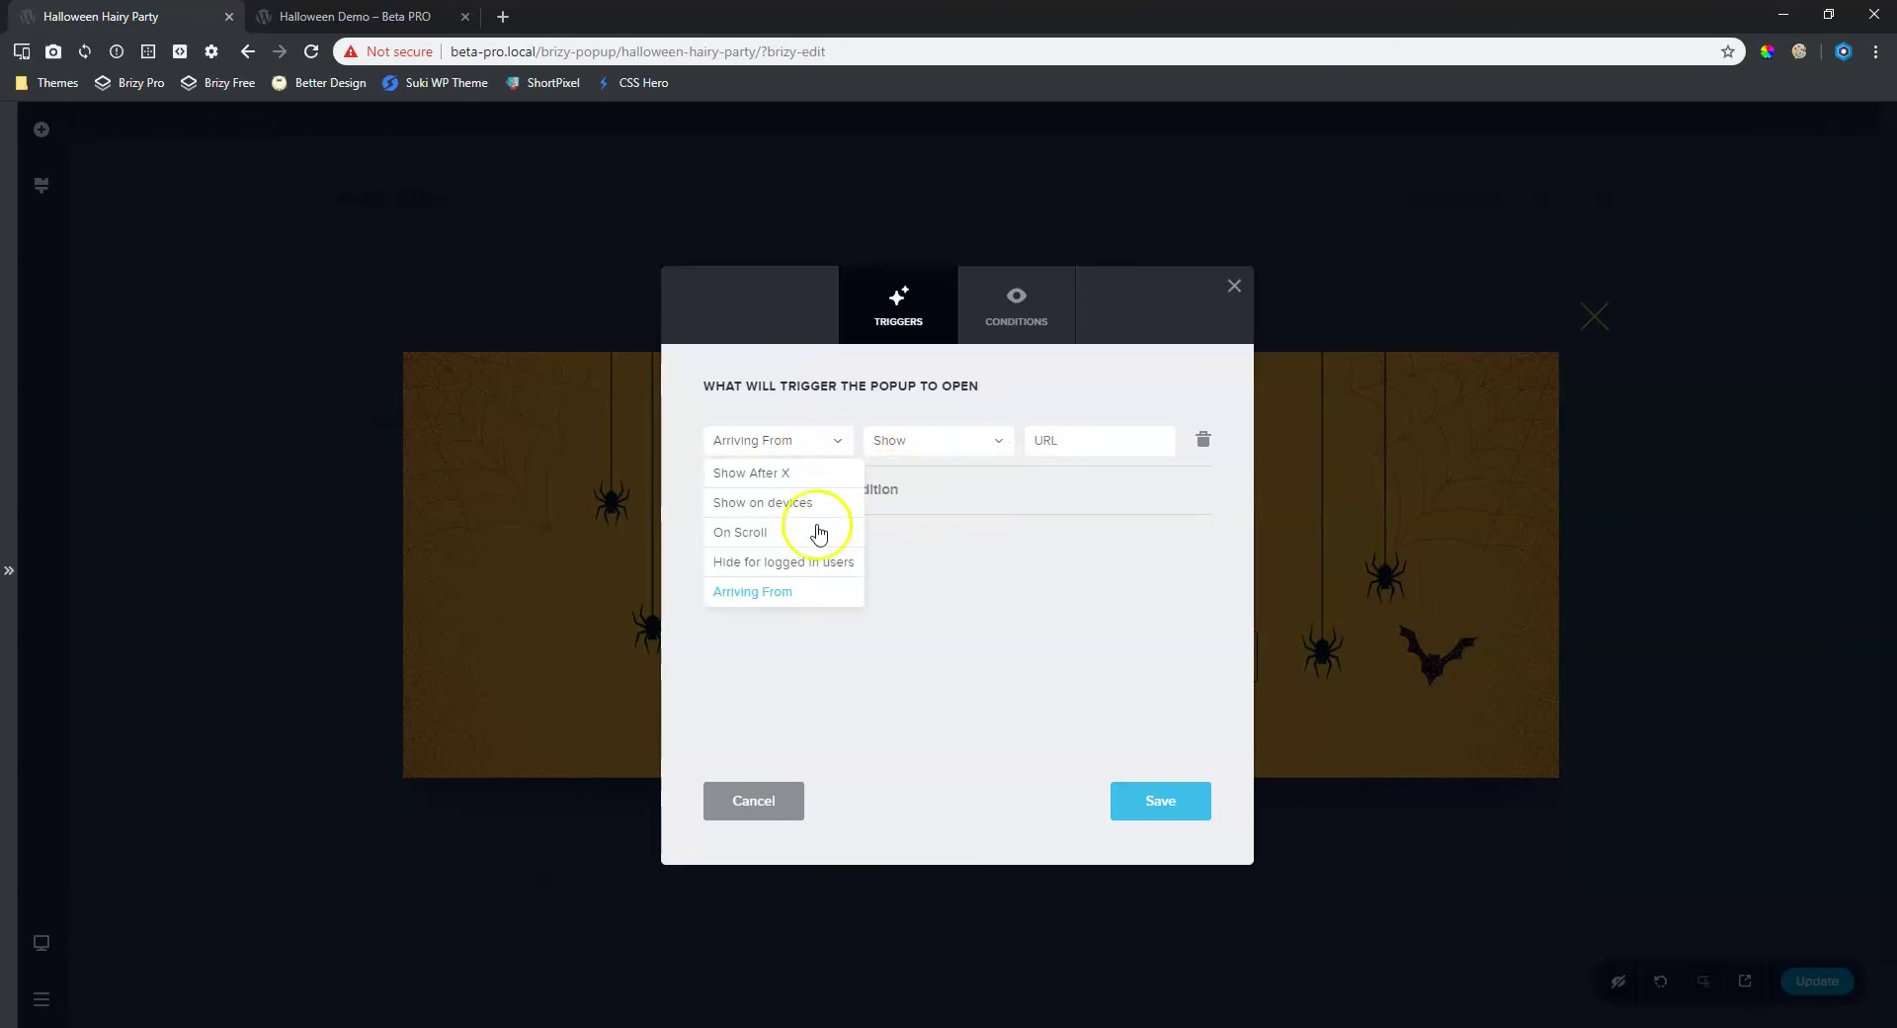
scroll(820, 542, "up", 3)
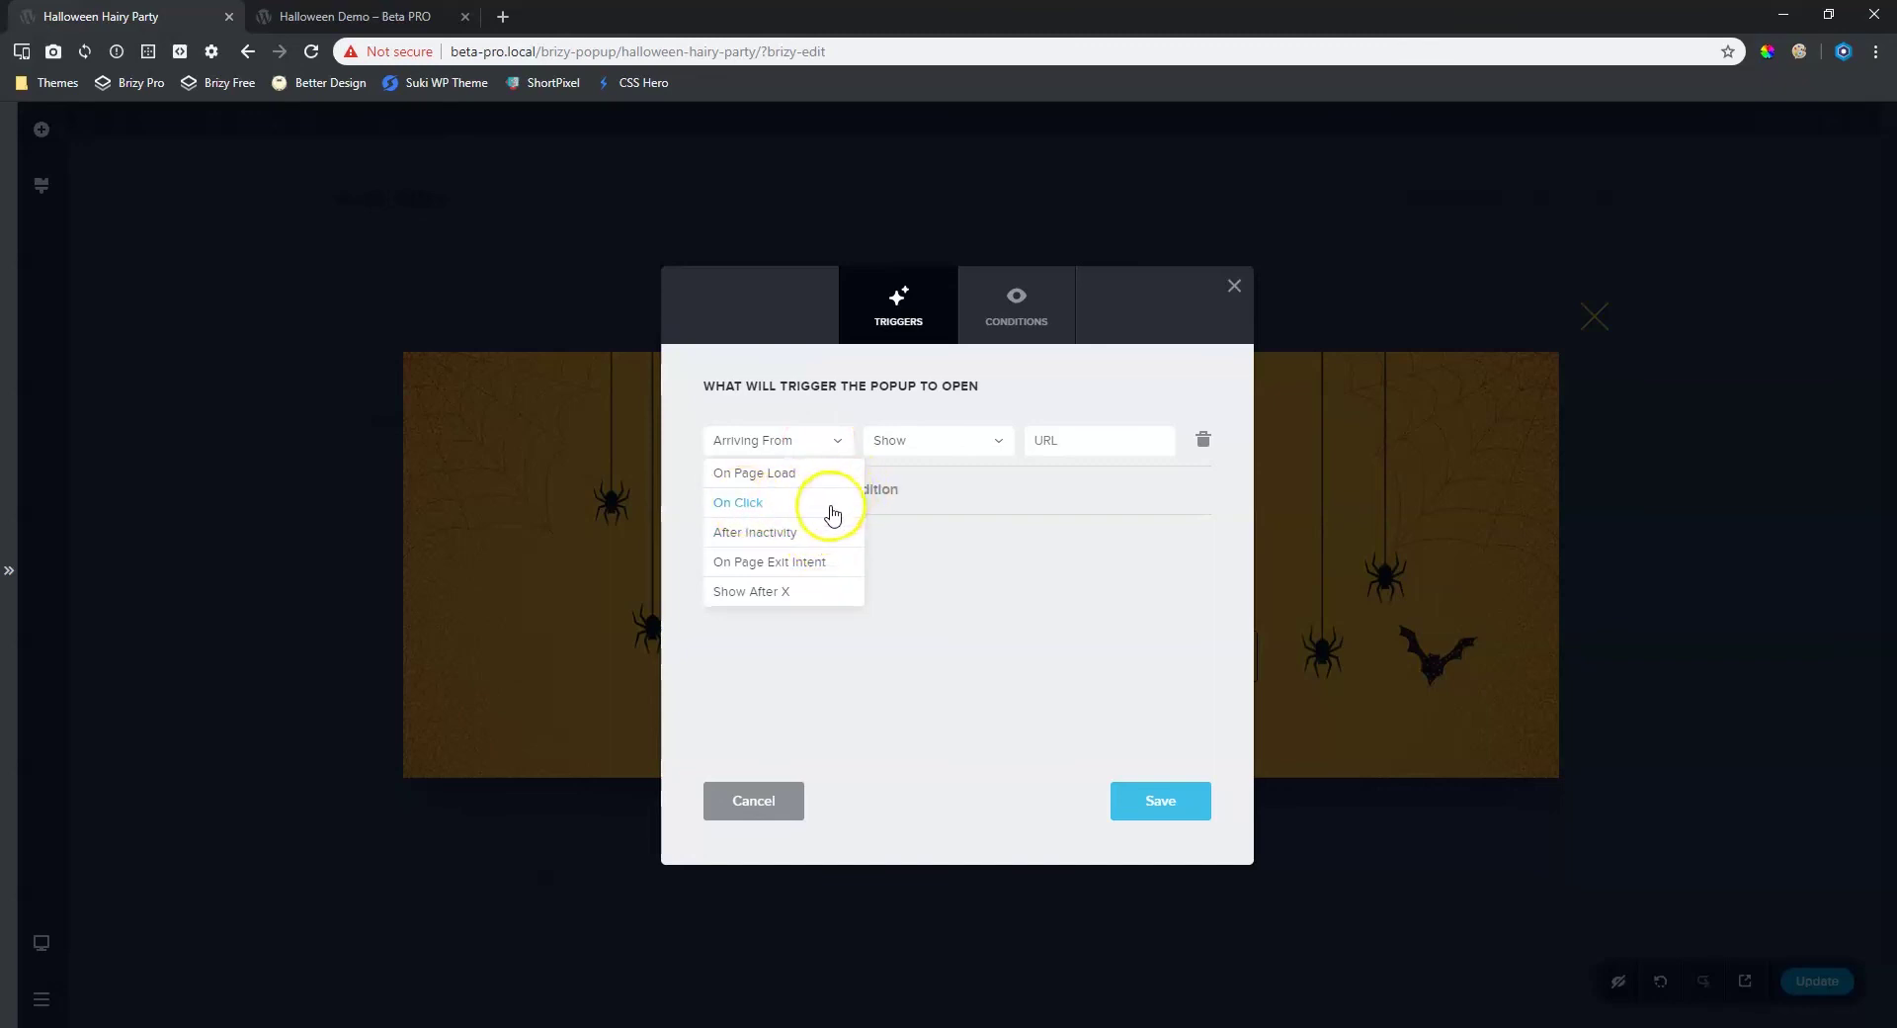
scroll(828, 578, "down", 2)
scroll(820, 561, "down", 1)
left_click(778, 536)
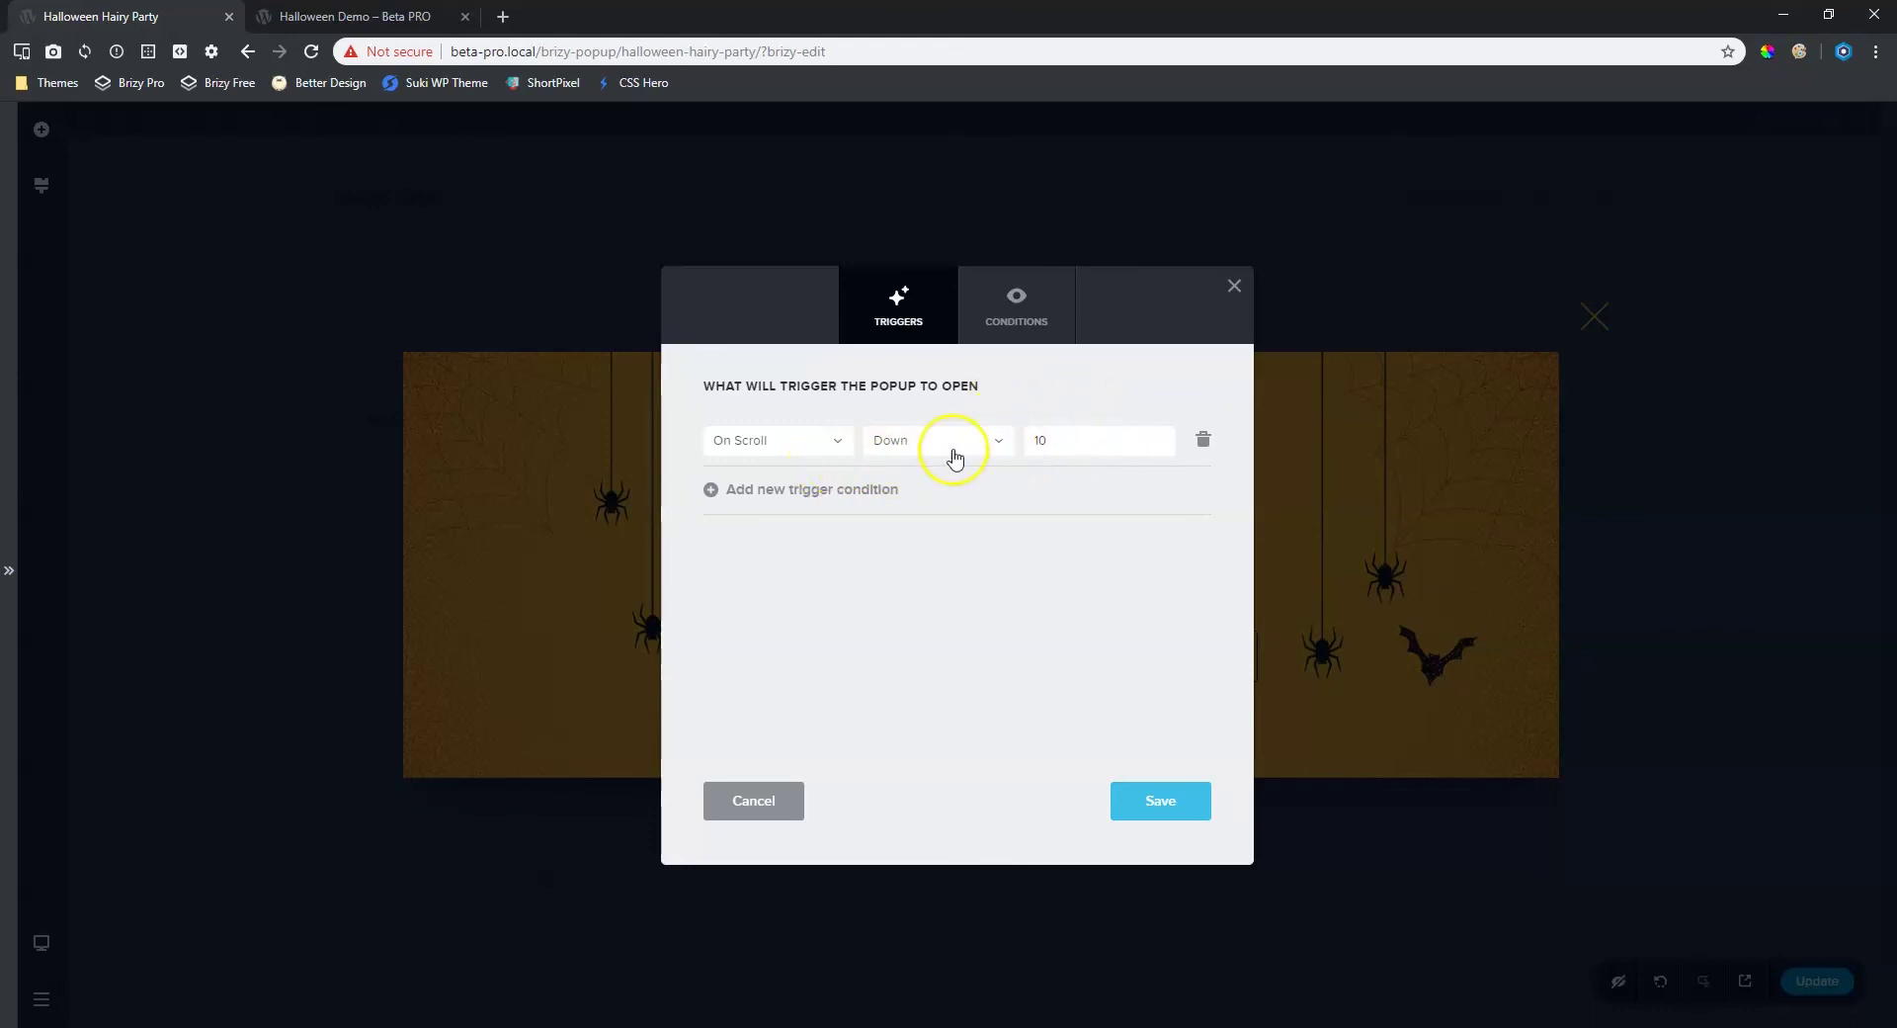
left_click_drag(1126, 445, 1009, 446)
type("5")
- Add and delete an extra trigger condition, save the triggers and update the popup
left_click(1047, 489)
left_click(1203, 490)
left_click(1146, 812)
left_click(1234, 286)
left_click(1820, 982)
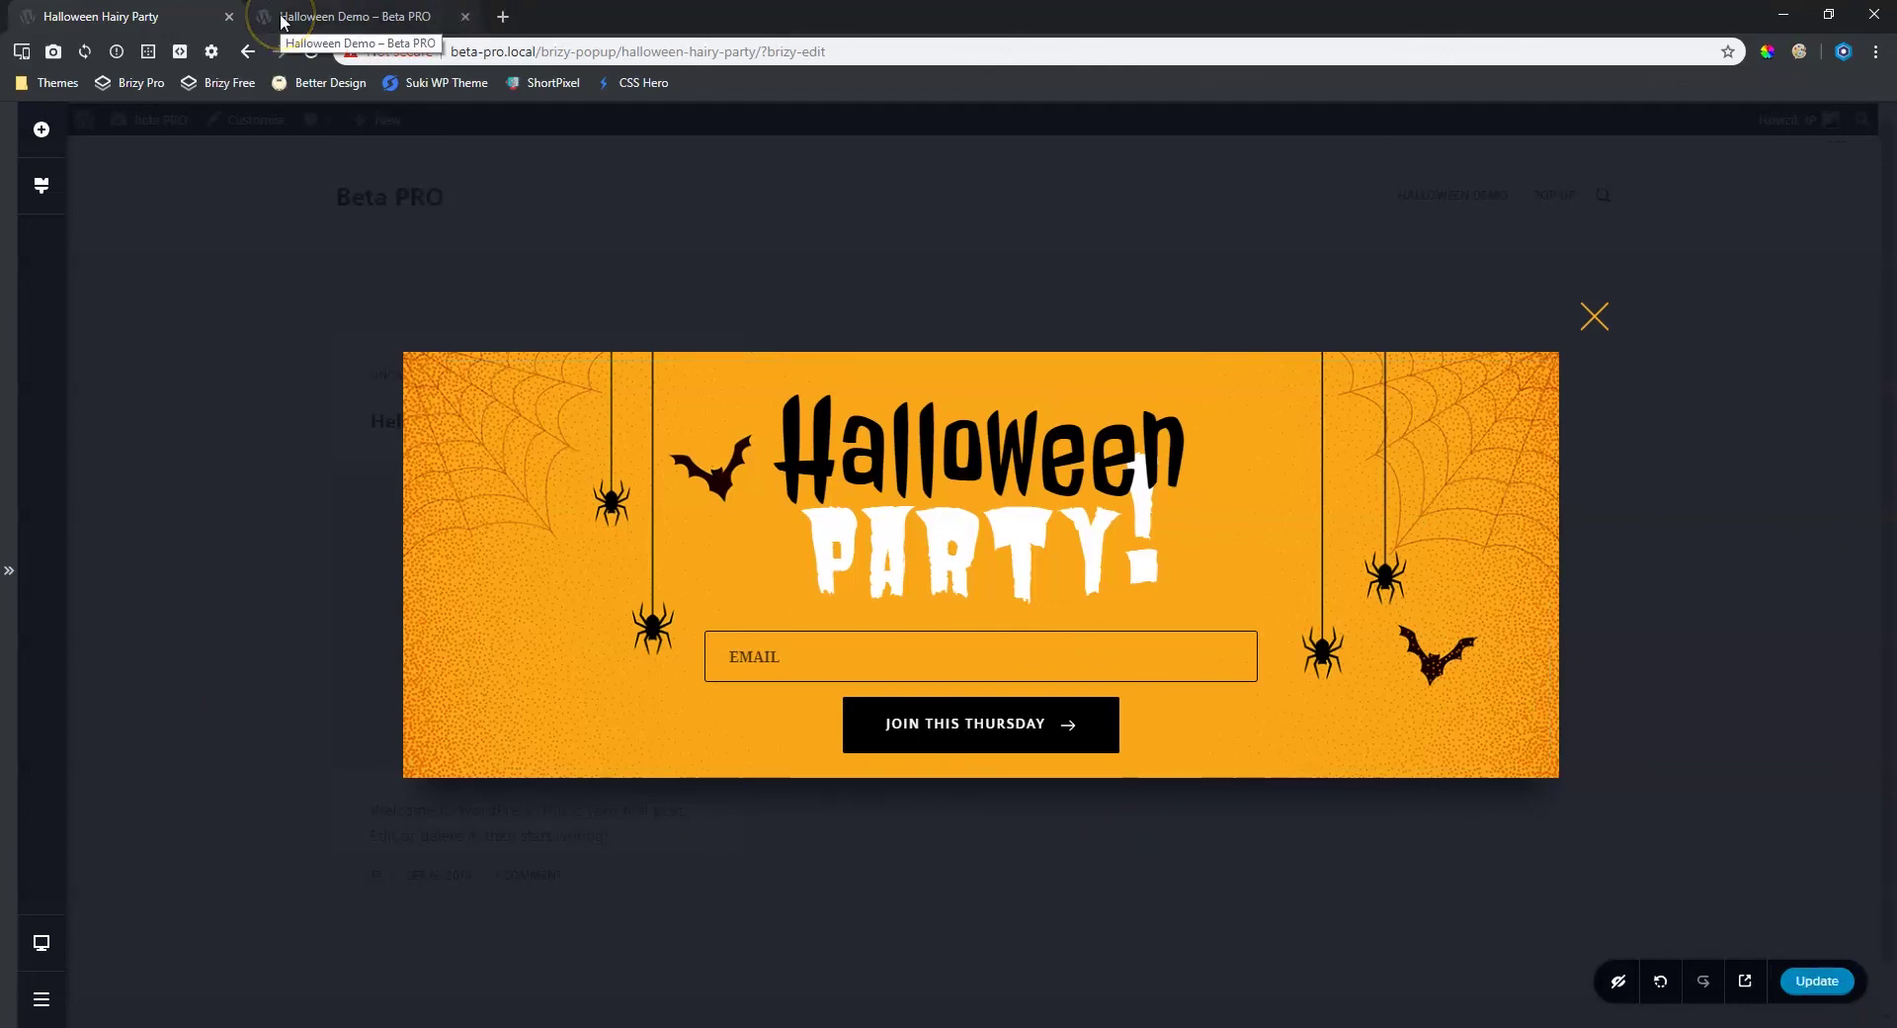
- Switch to the Halloween Demo page, dismiss the open popup and go down the reloaded page to test the On Scroll trigger
left_click(380, 18)
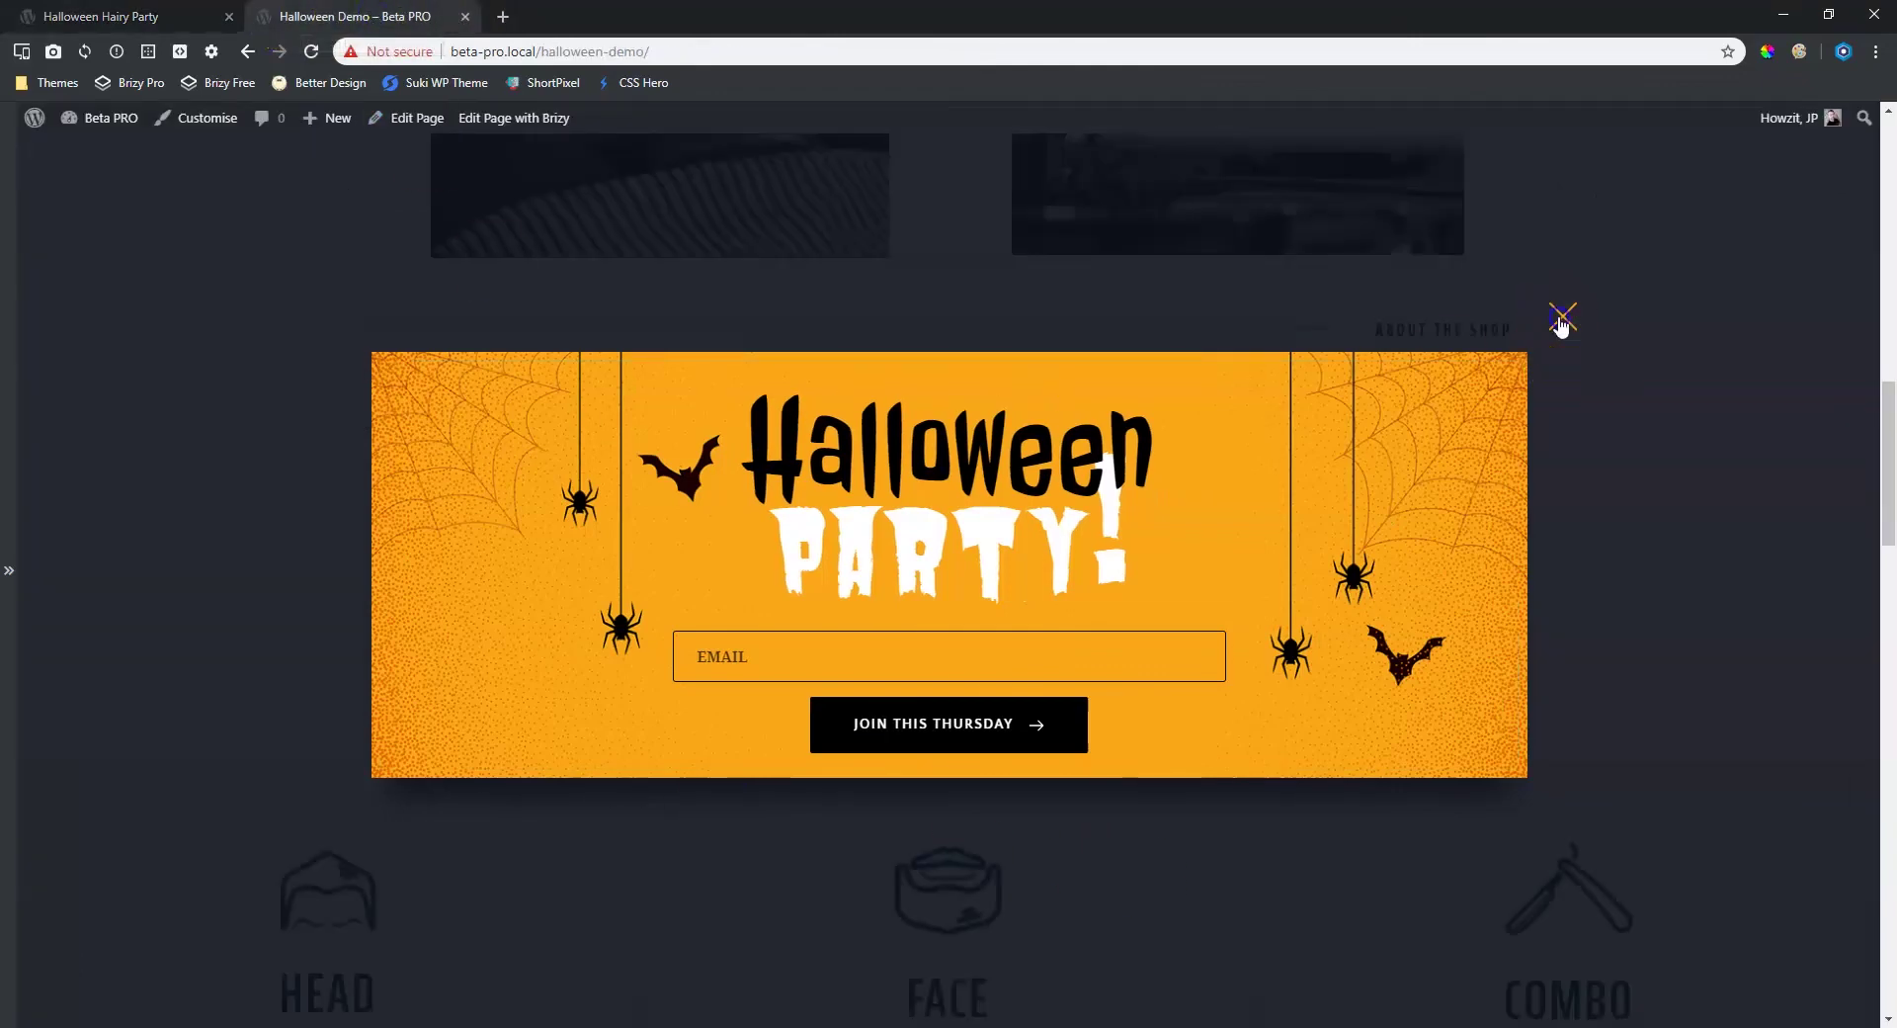
left_click(1702, 512)
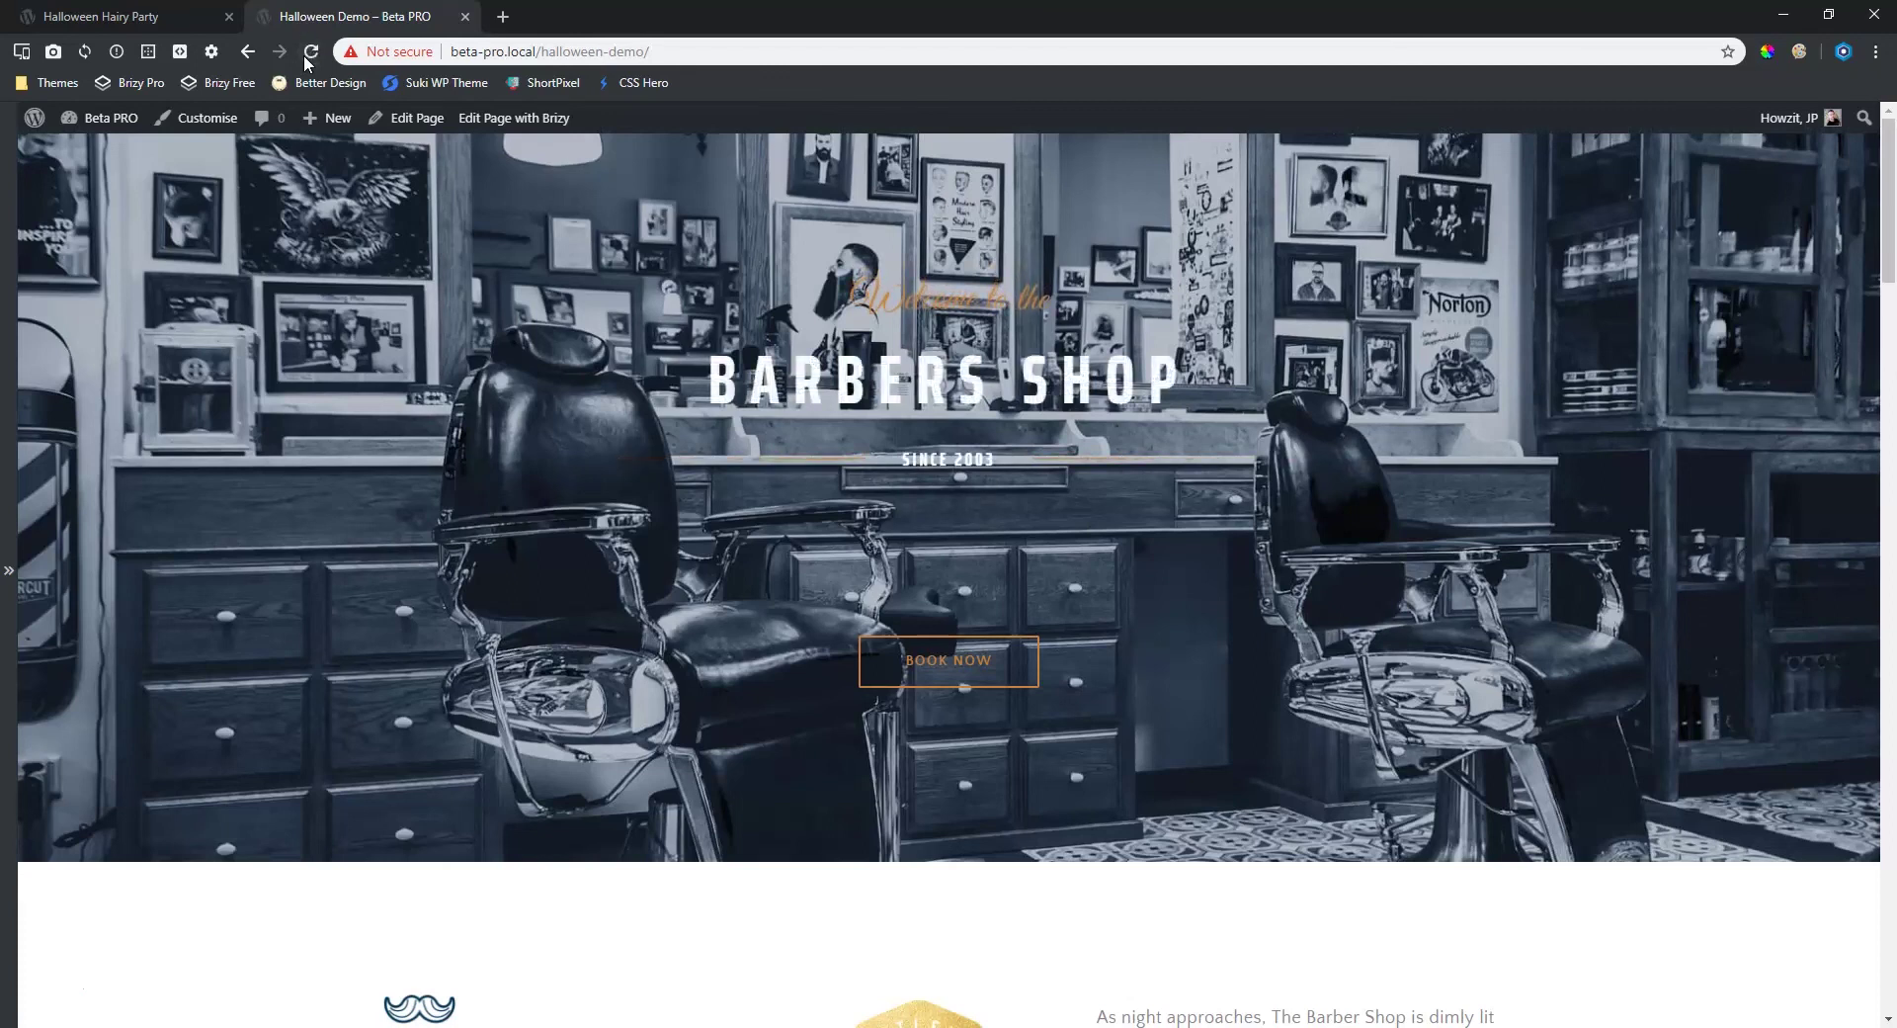
scroll(1591, 346, "down", 2)
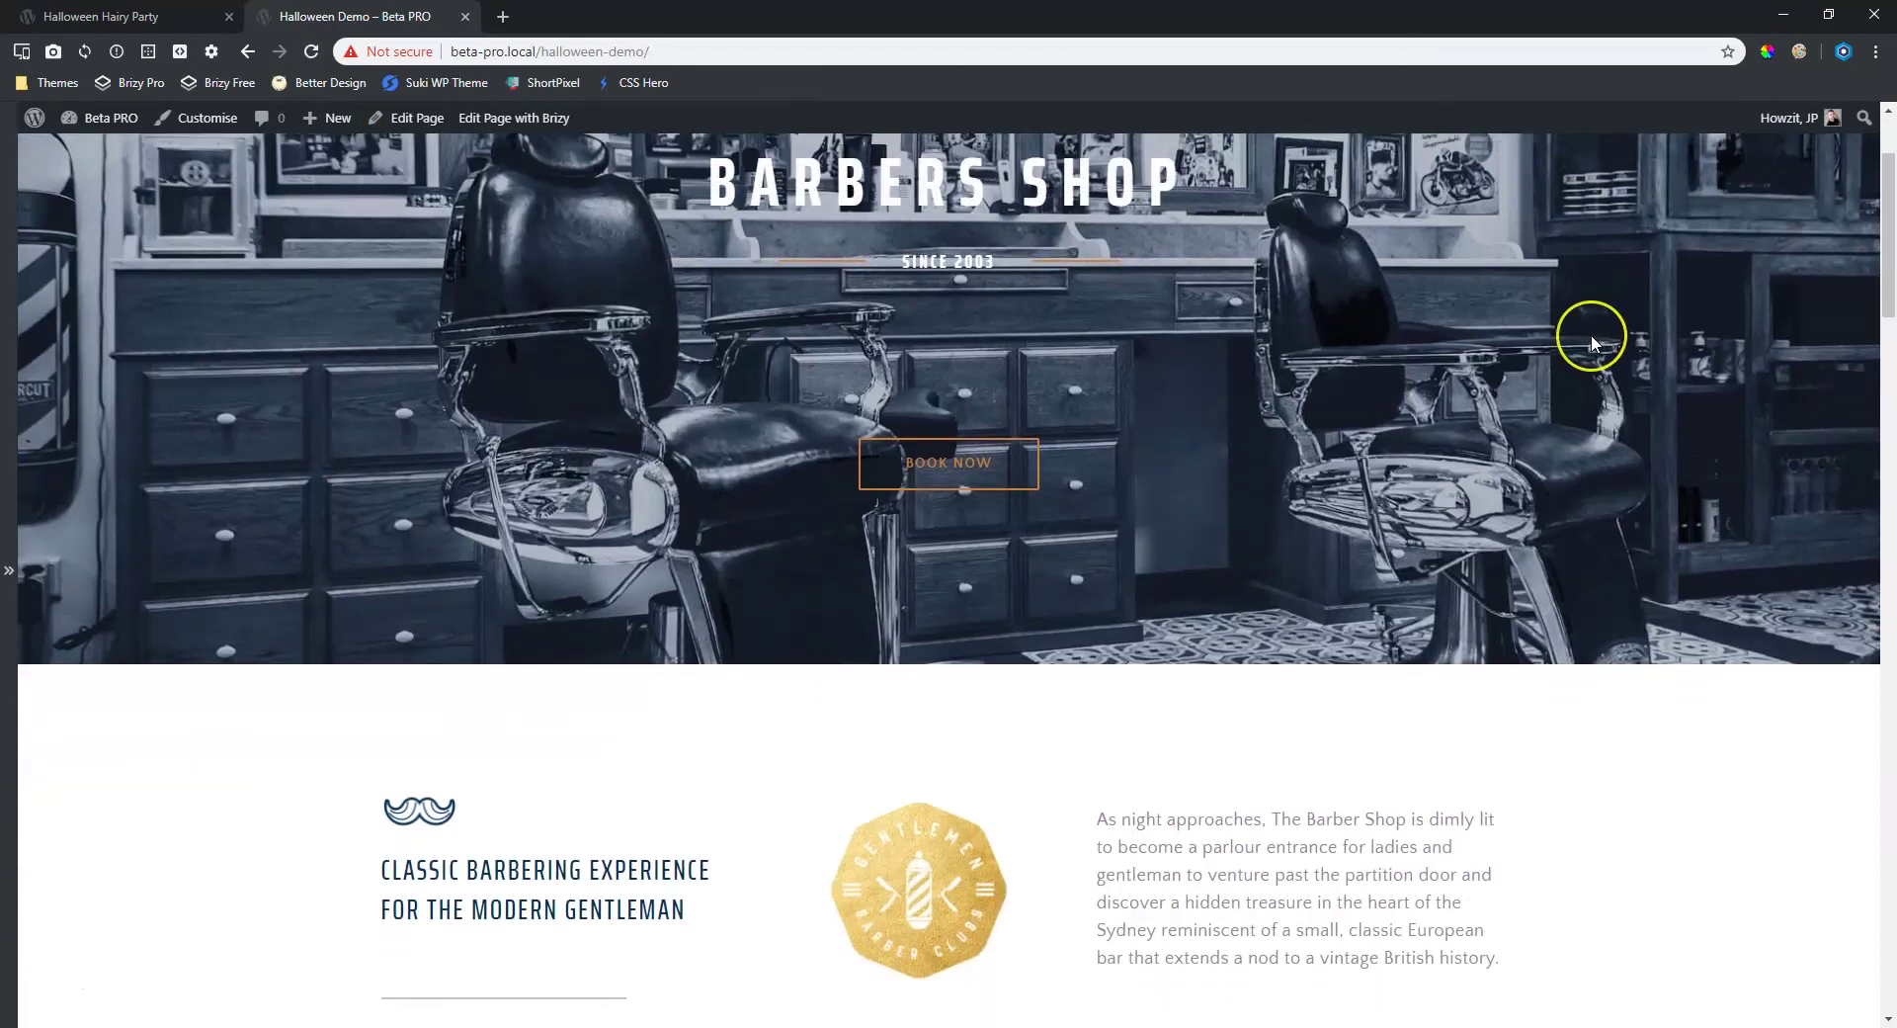
scroll(1591, 344, "down", 8)
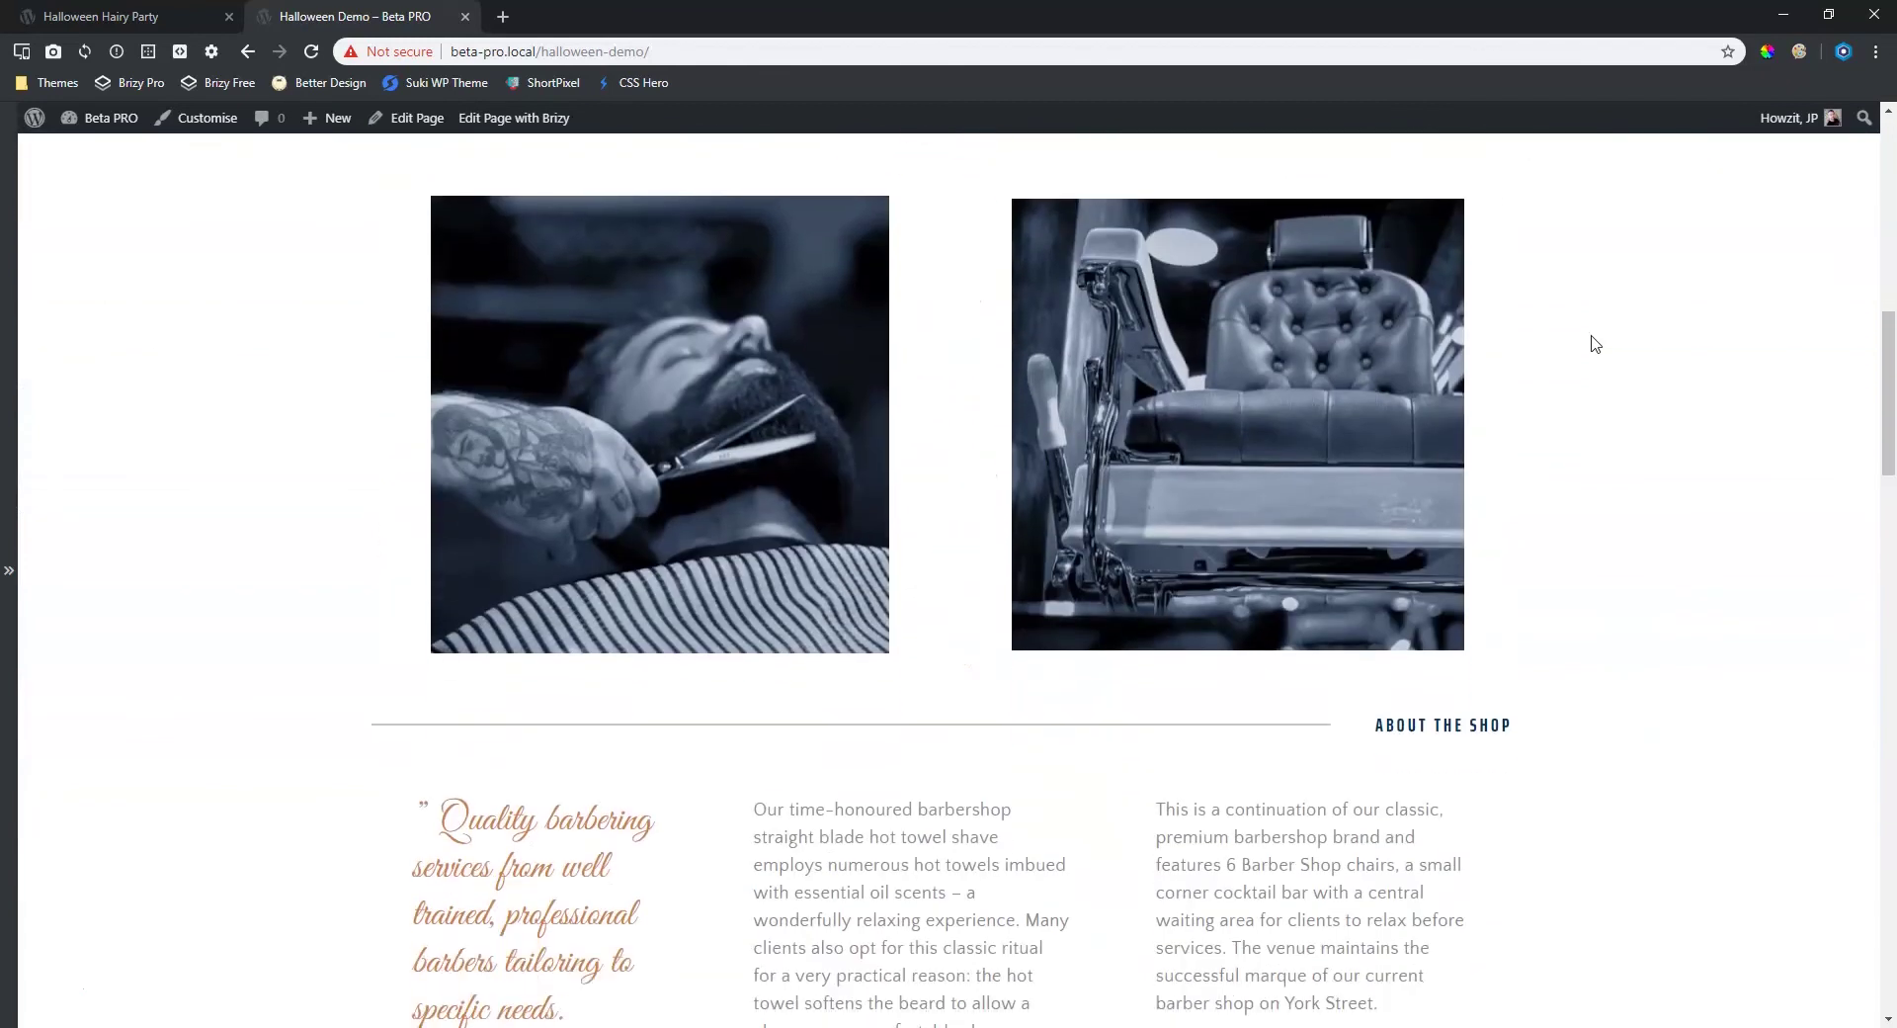
scroll(1591, 344, "down", 10)
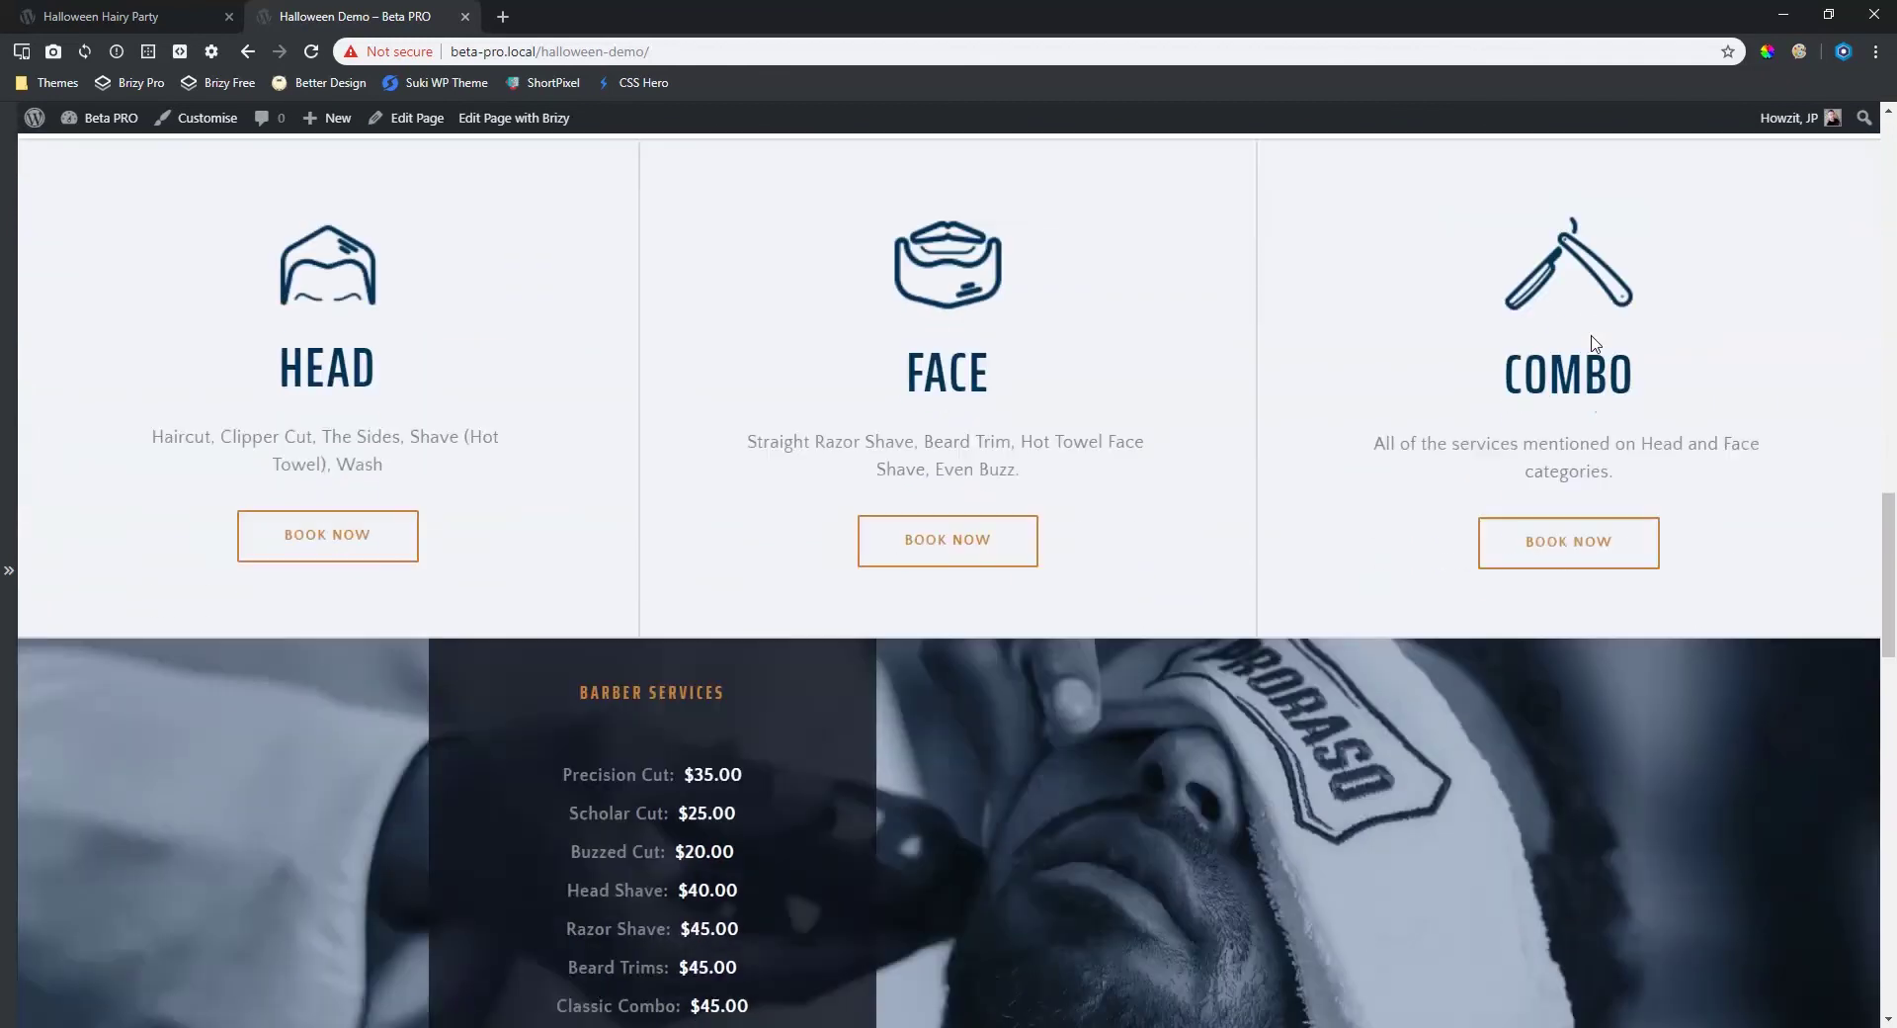
scroll(1591, 344, "down", 3)
scroll(1592, 344, "down", 11)
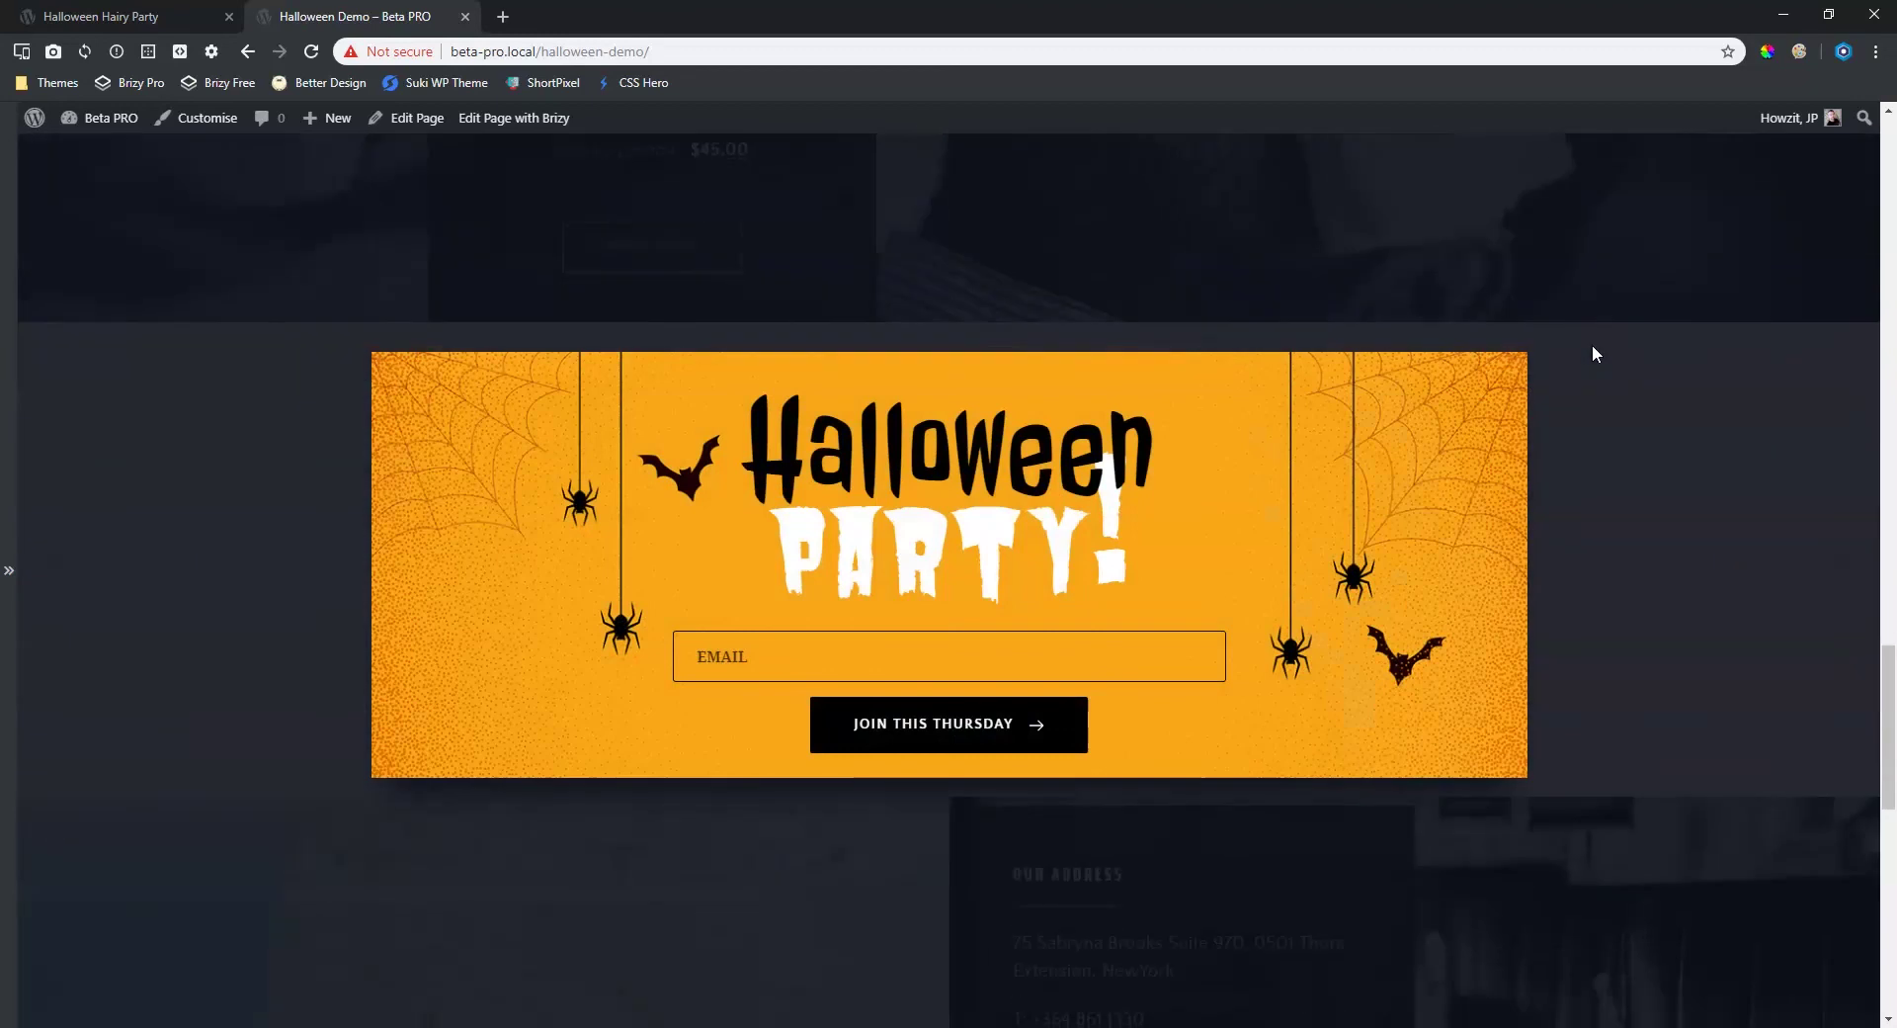
- Move the page behind the open popup, close the popup and go through the whole page again to check for a repeat
left_click_drag(1891, 749, 1882, 617)
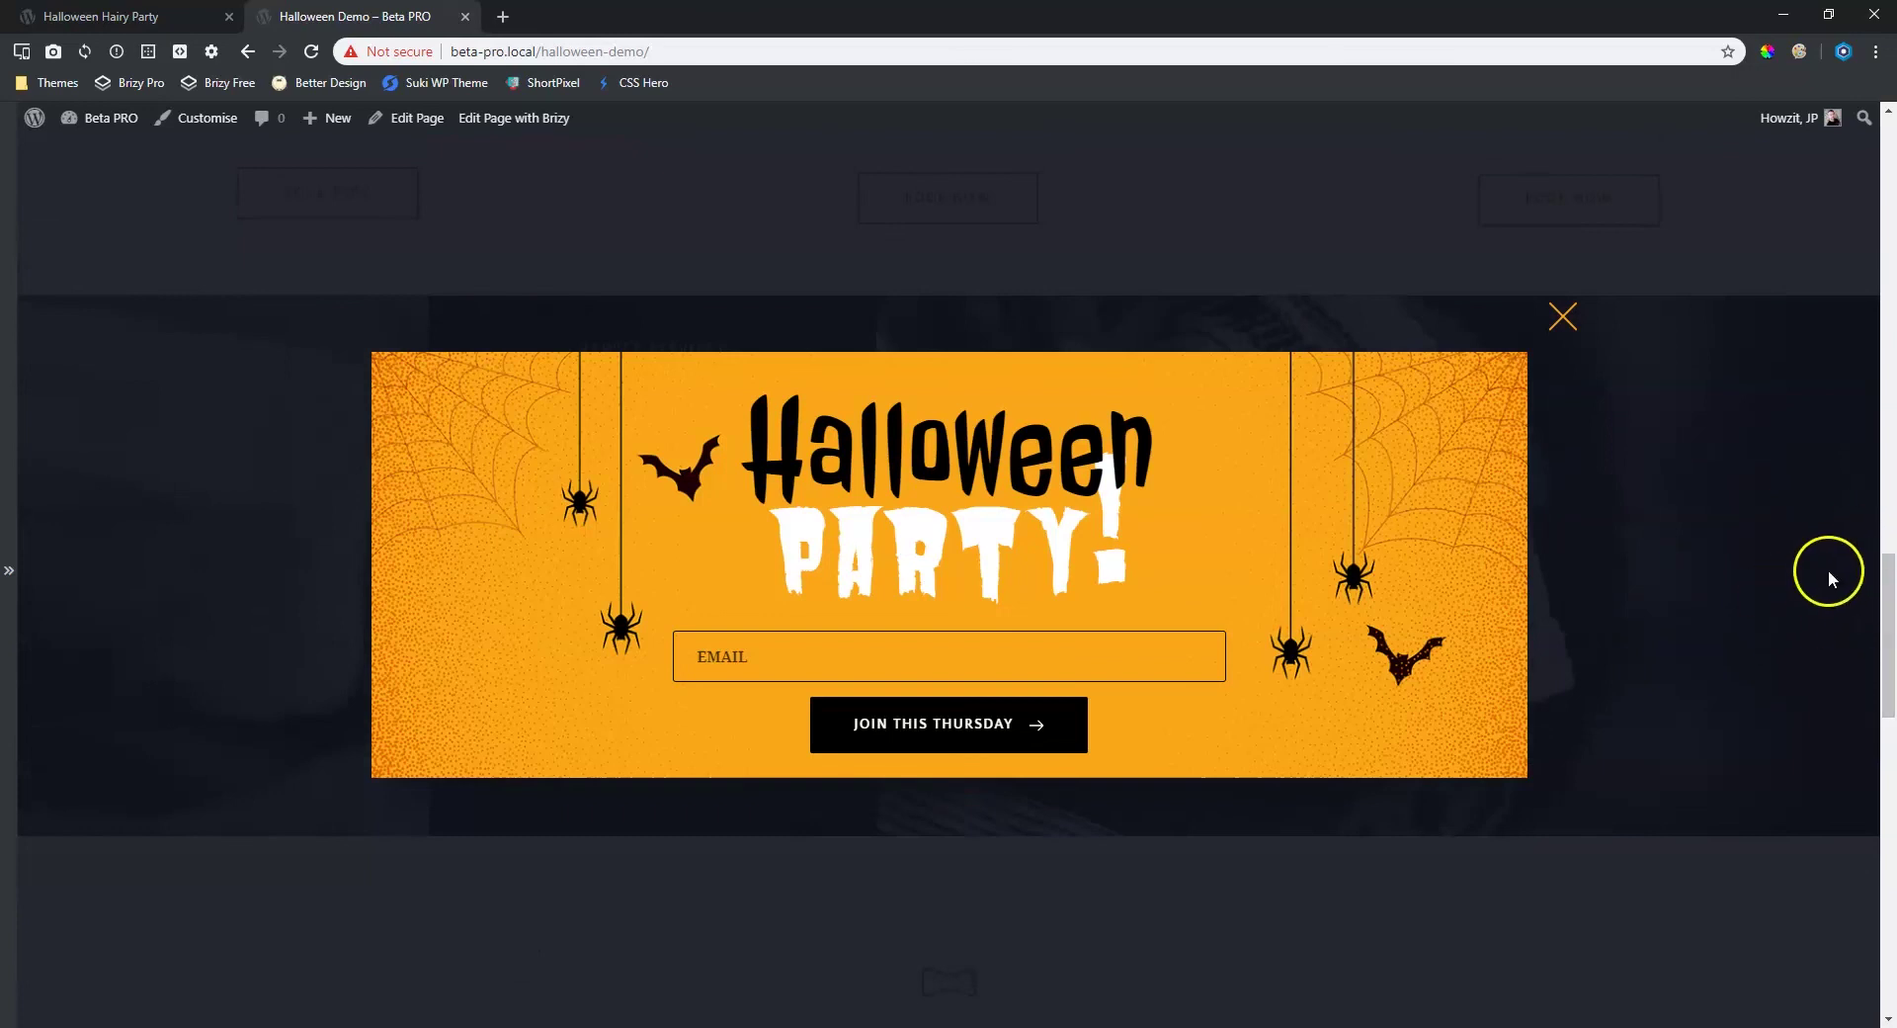
left_click(1561, 322)
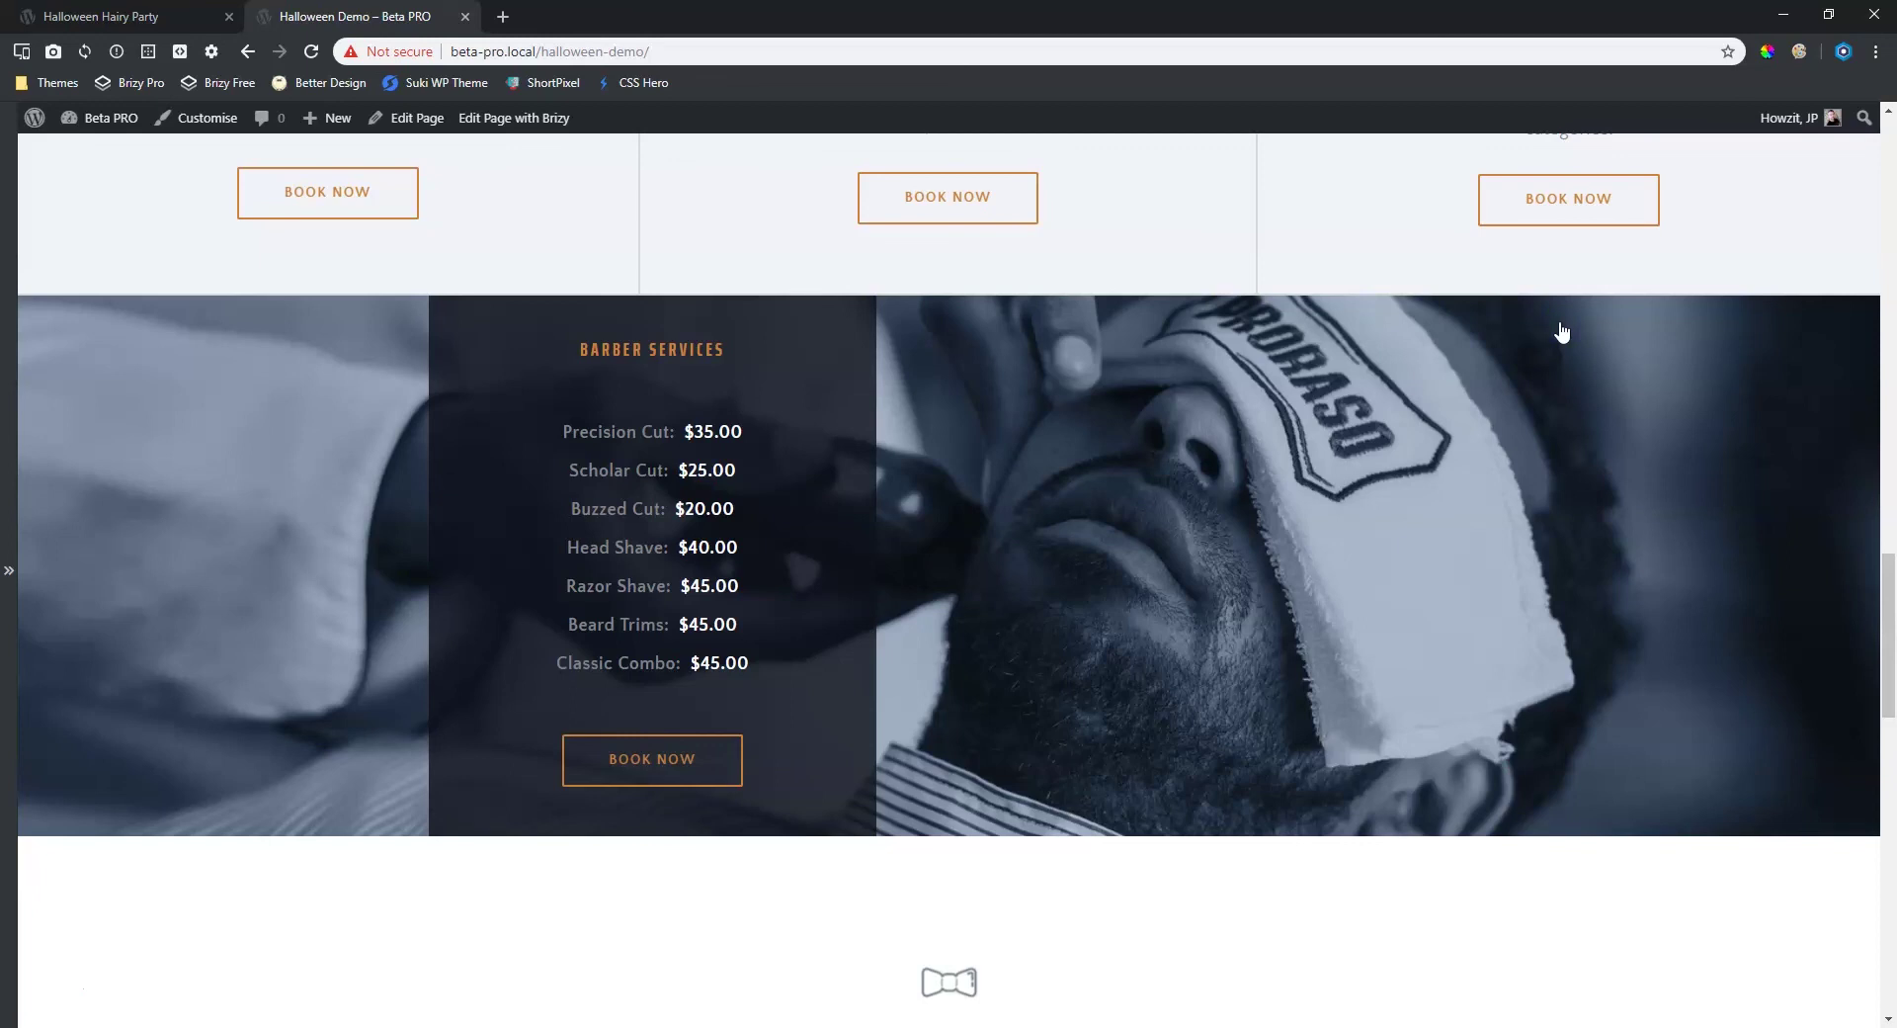
scroll(1571, 440, "up", 15)
scroll(1569, 426, "down", 15)
scroll(1589, 480, "down", 14)
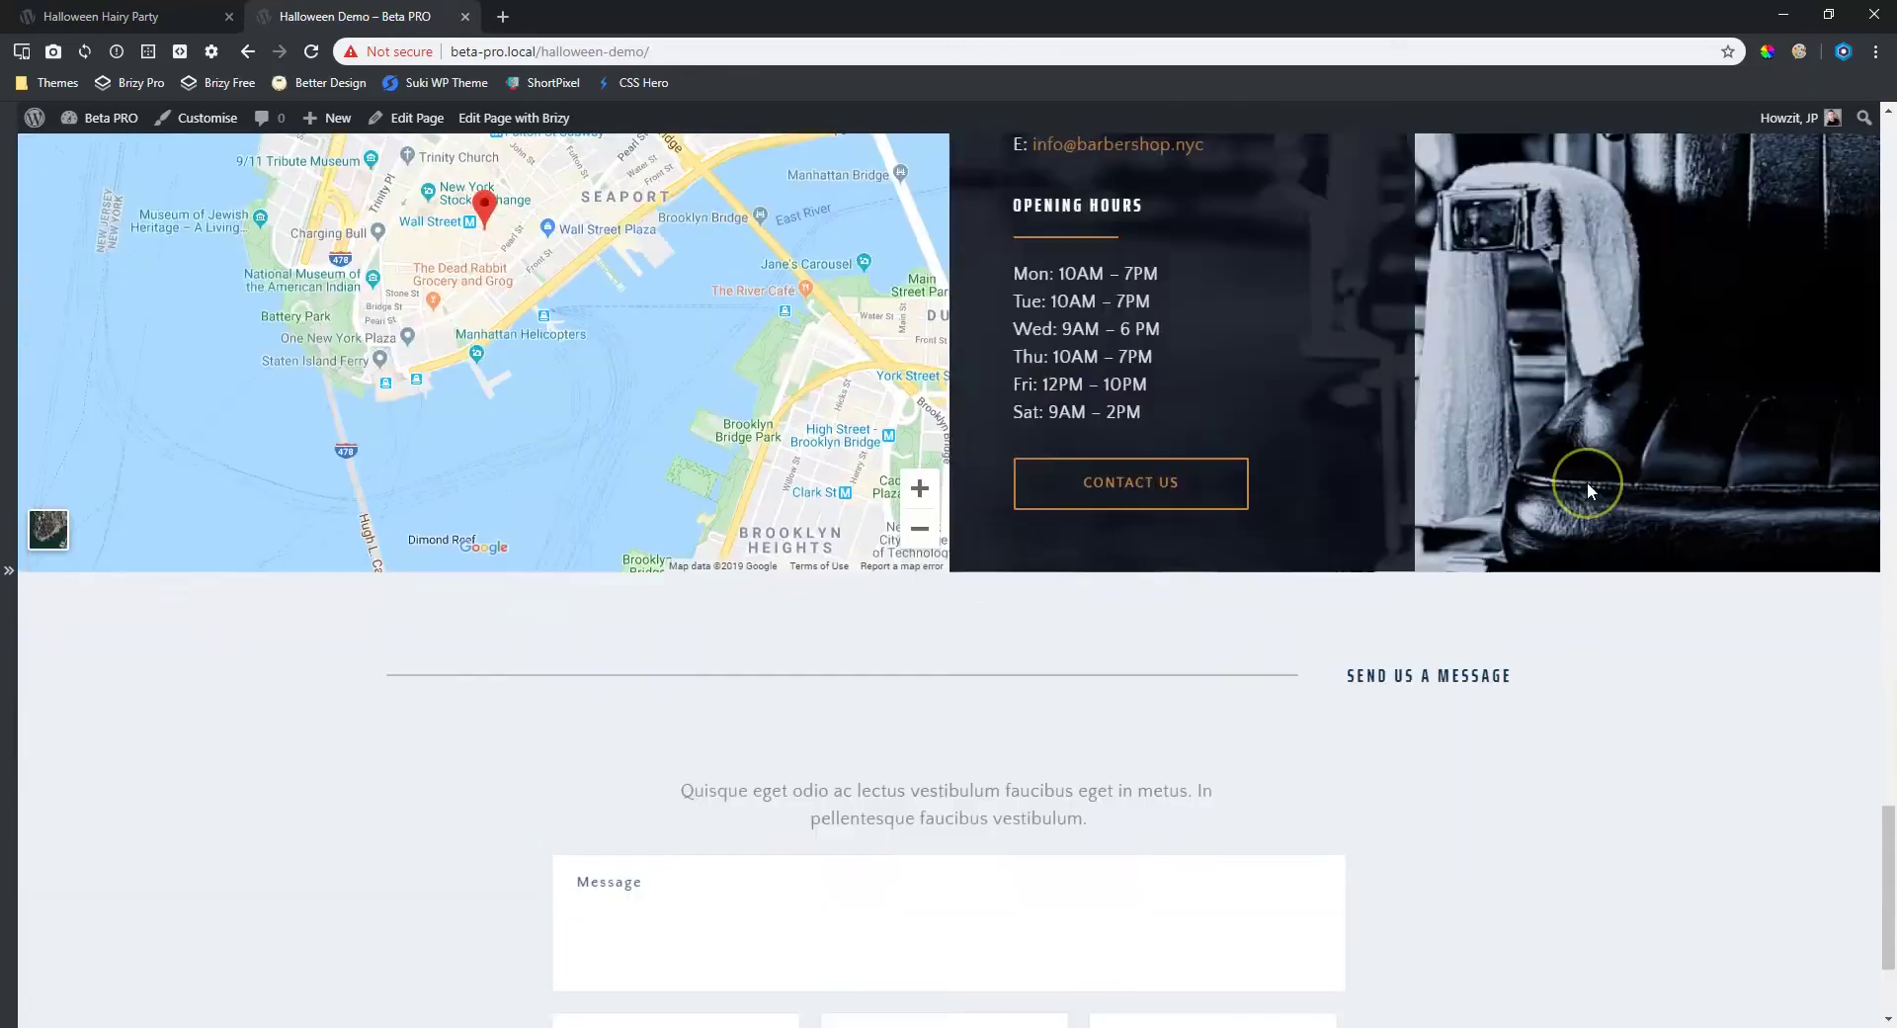
scroll(1587, 484, "up", 15)
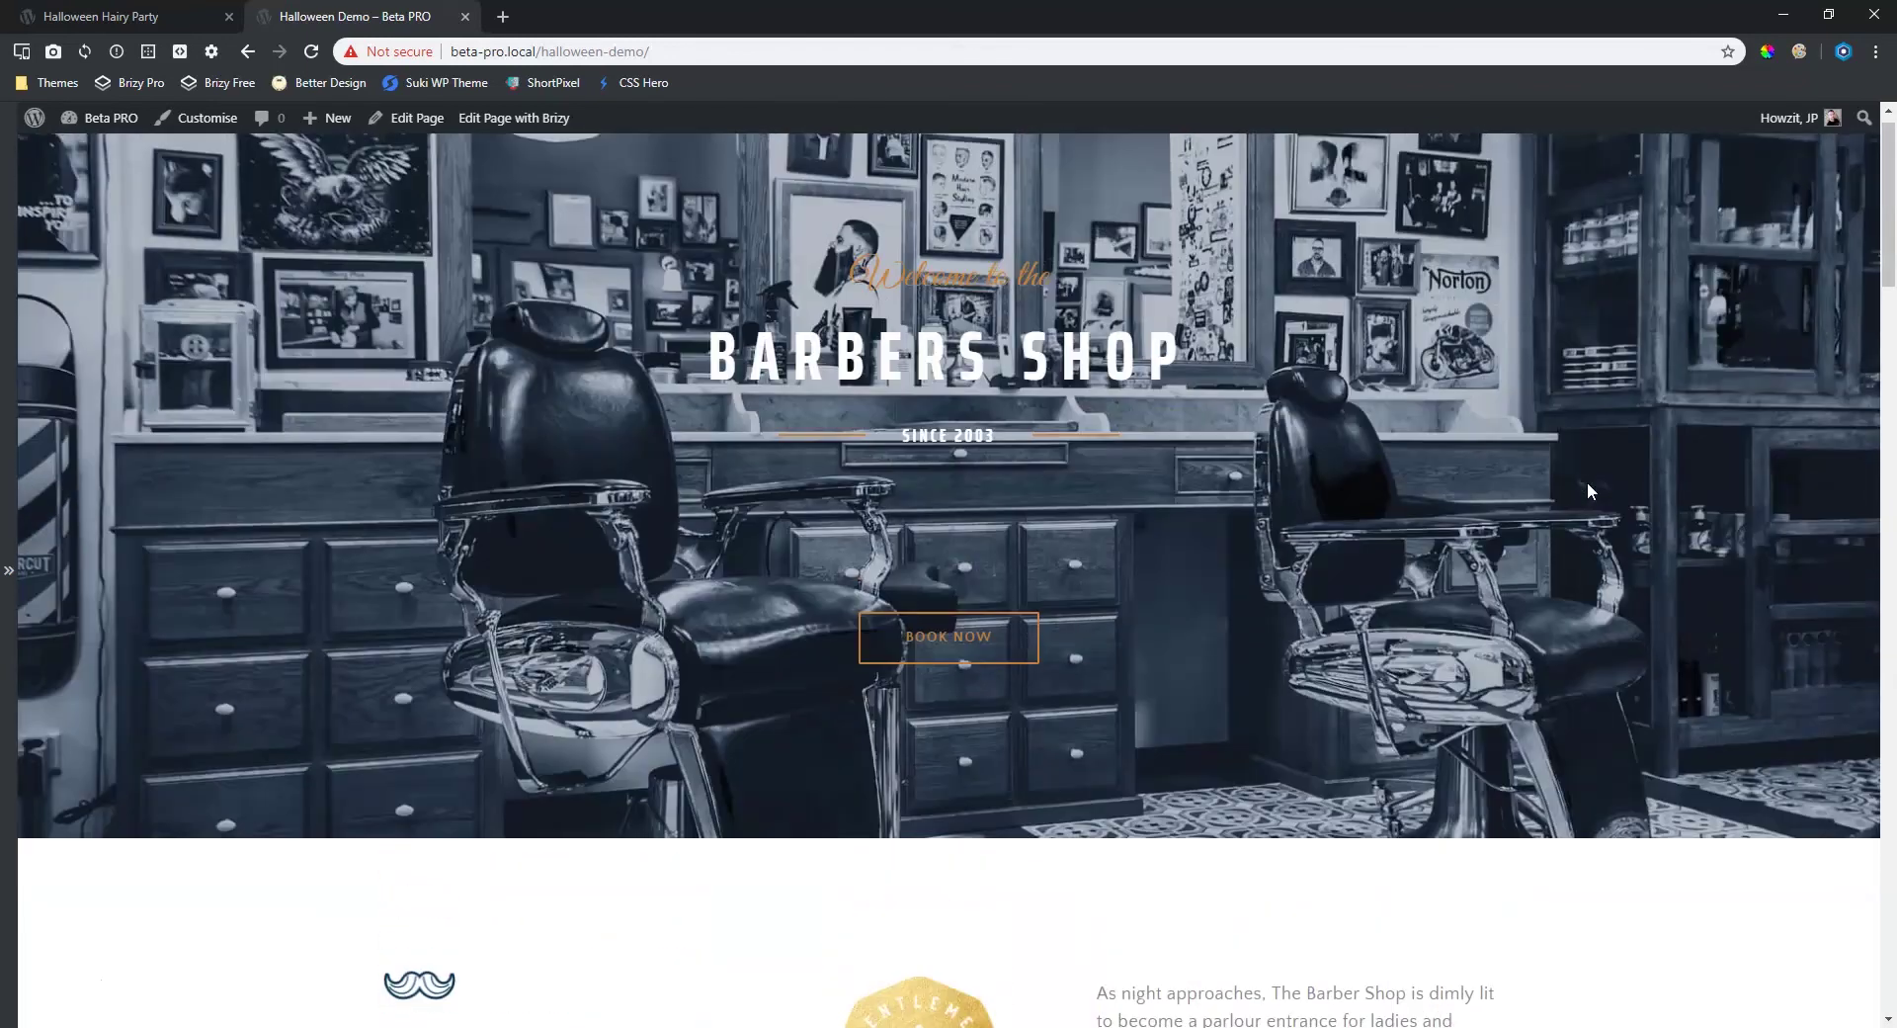
scroll(1586, 482, "up", 1)
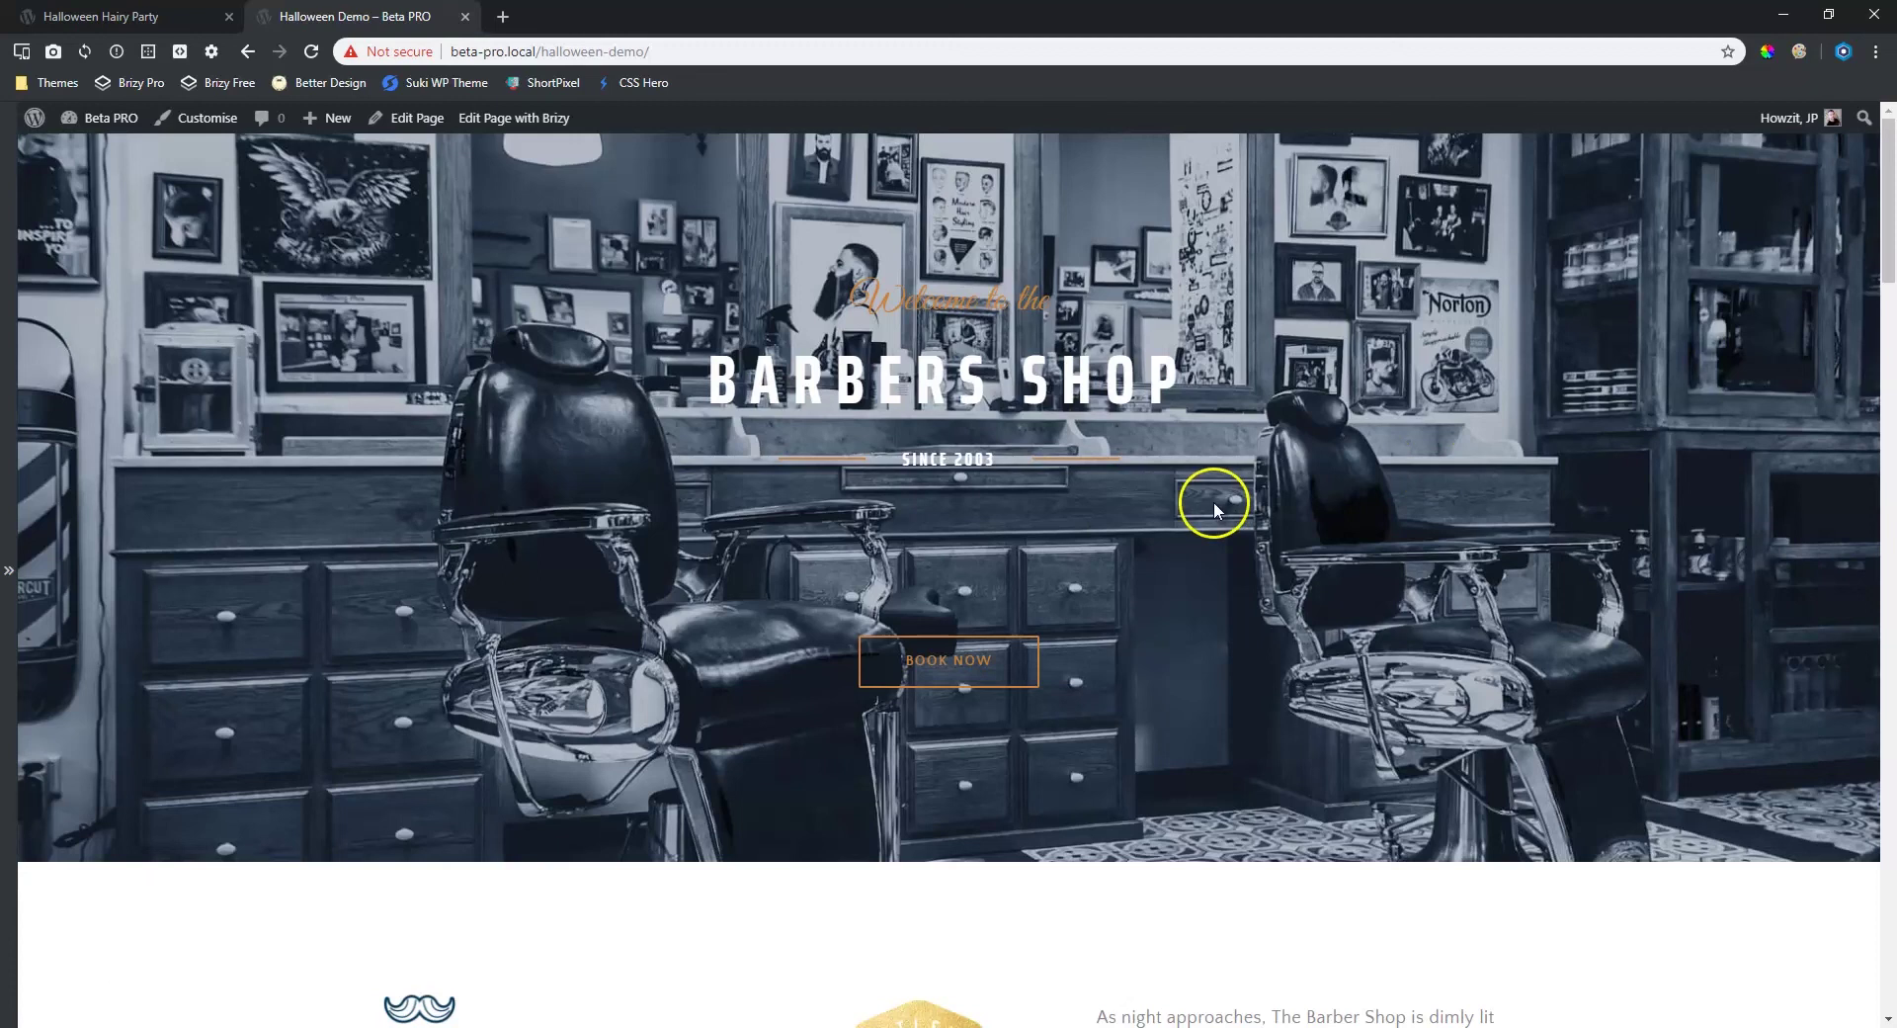
- Return to the Halloween Hairy Party editor and review the popup's Close and general Popup settings
left_click(148, 16)
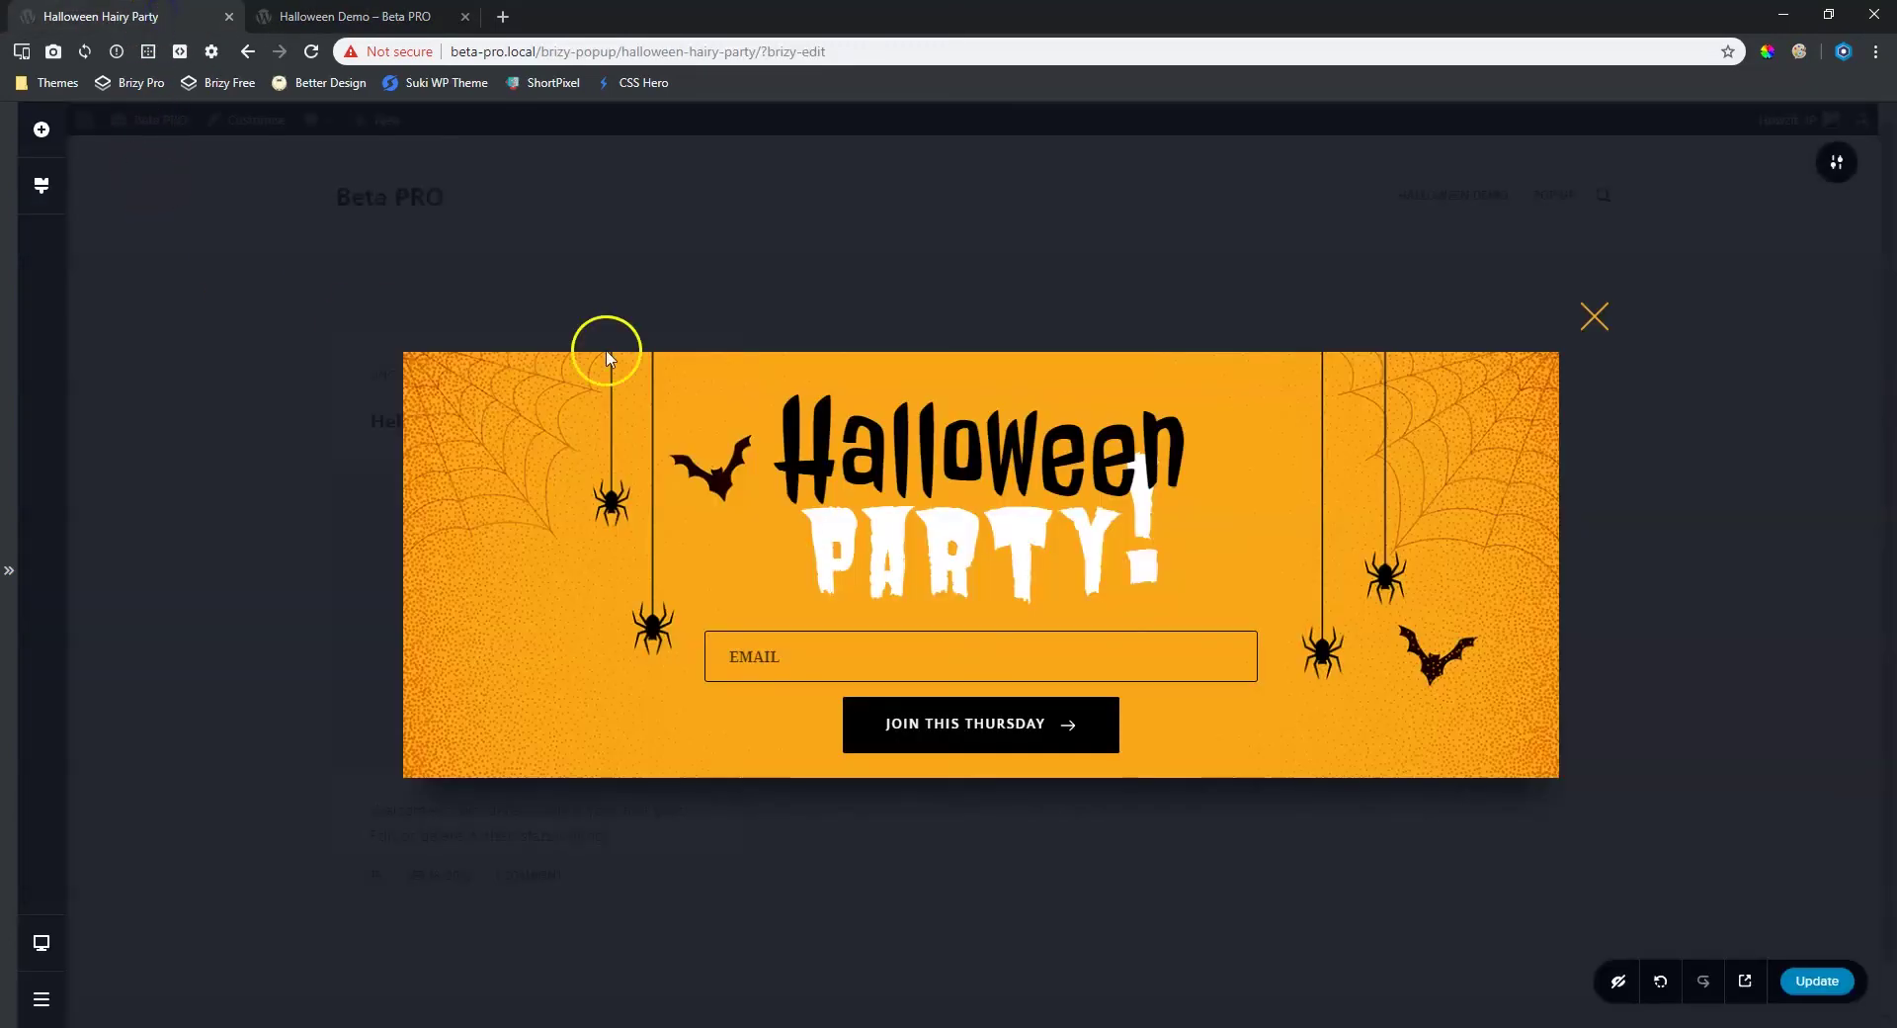
left_click(1836, 161)
left_click(1538, 163)
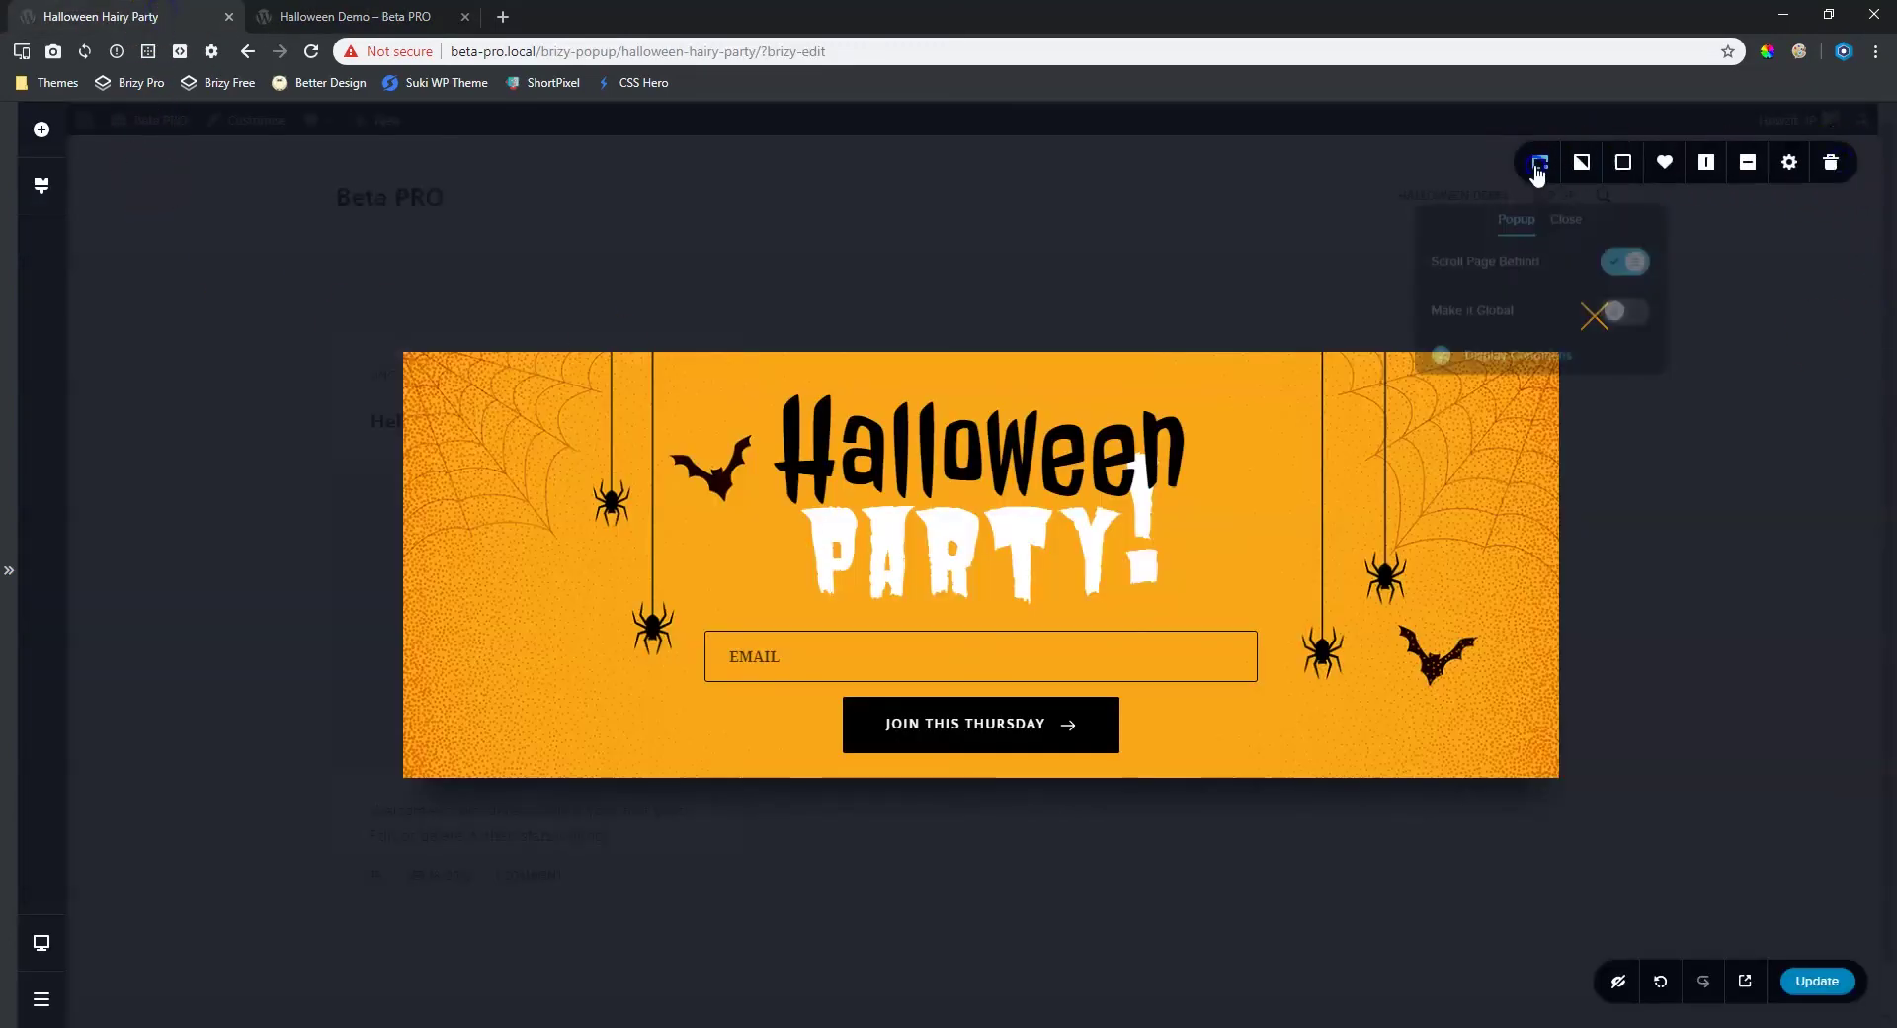
left_click(1571, 215)
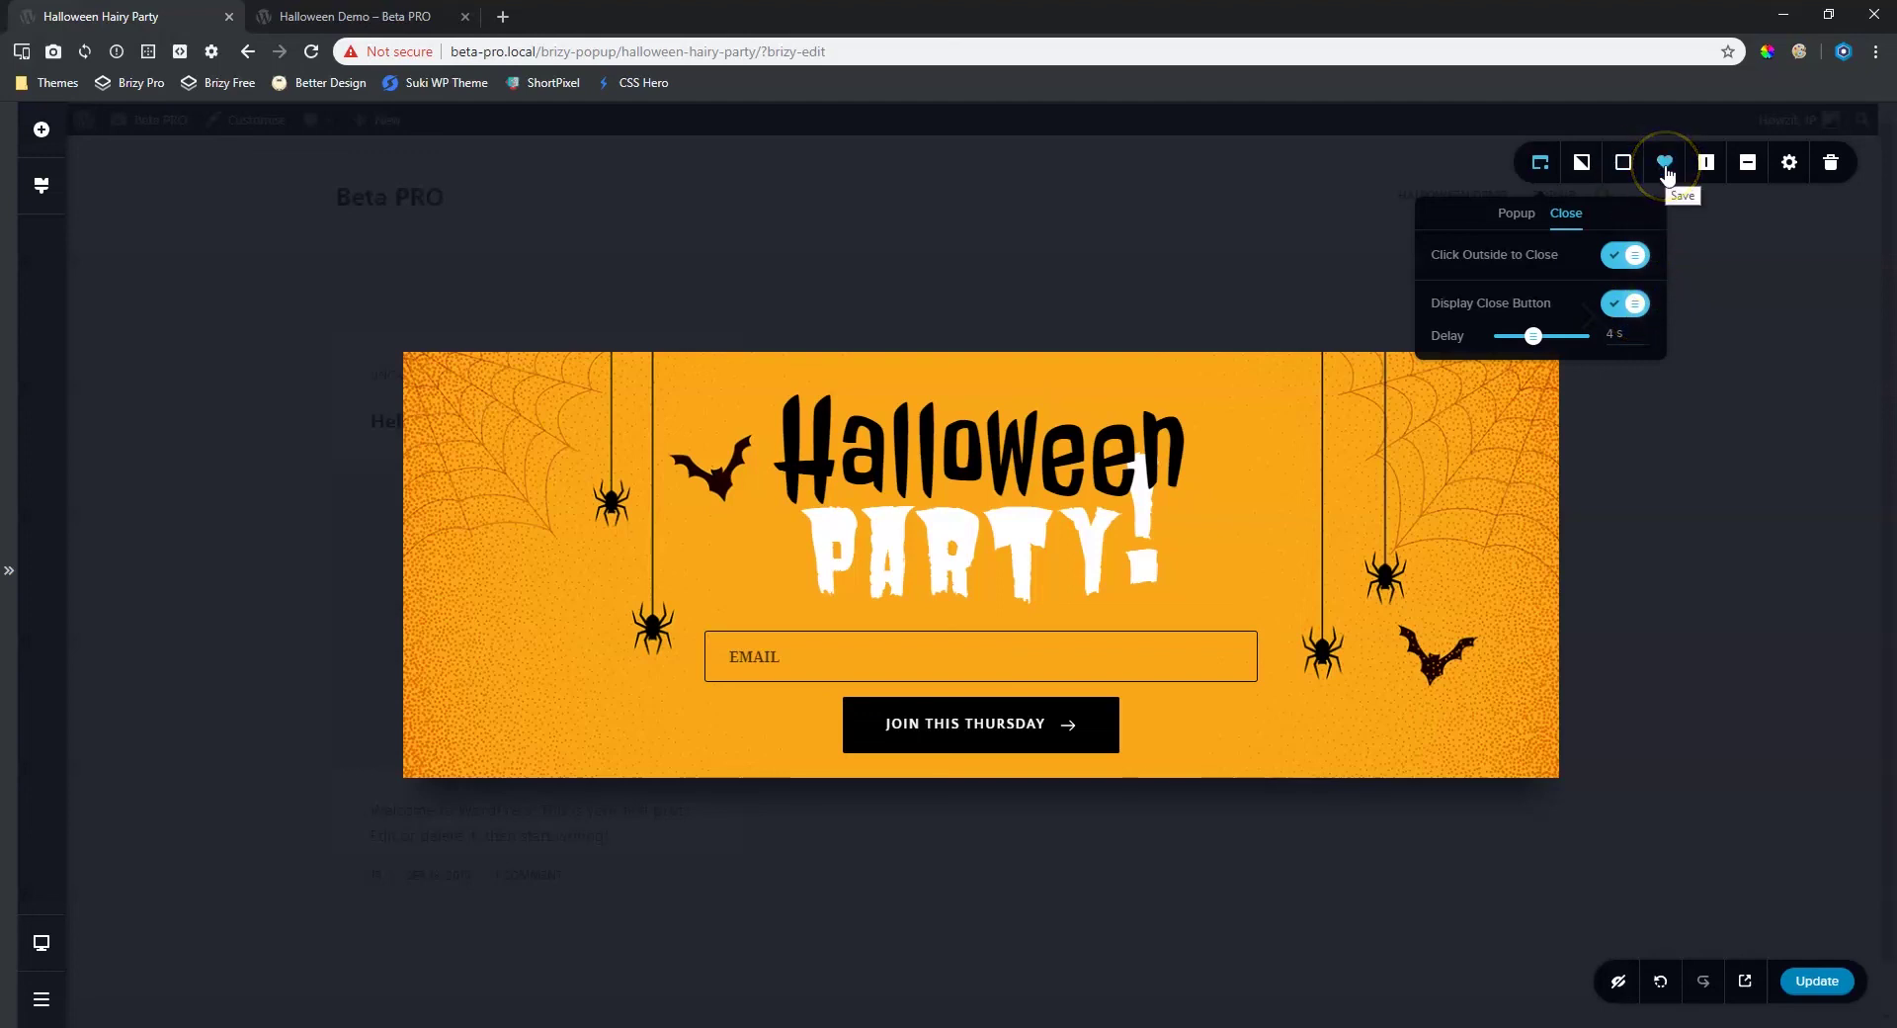
left_click(1519, 216)
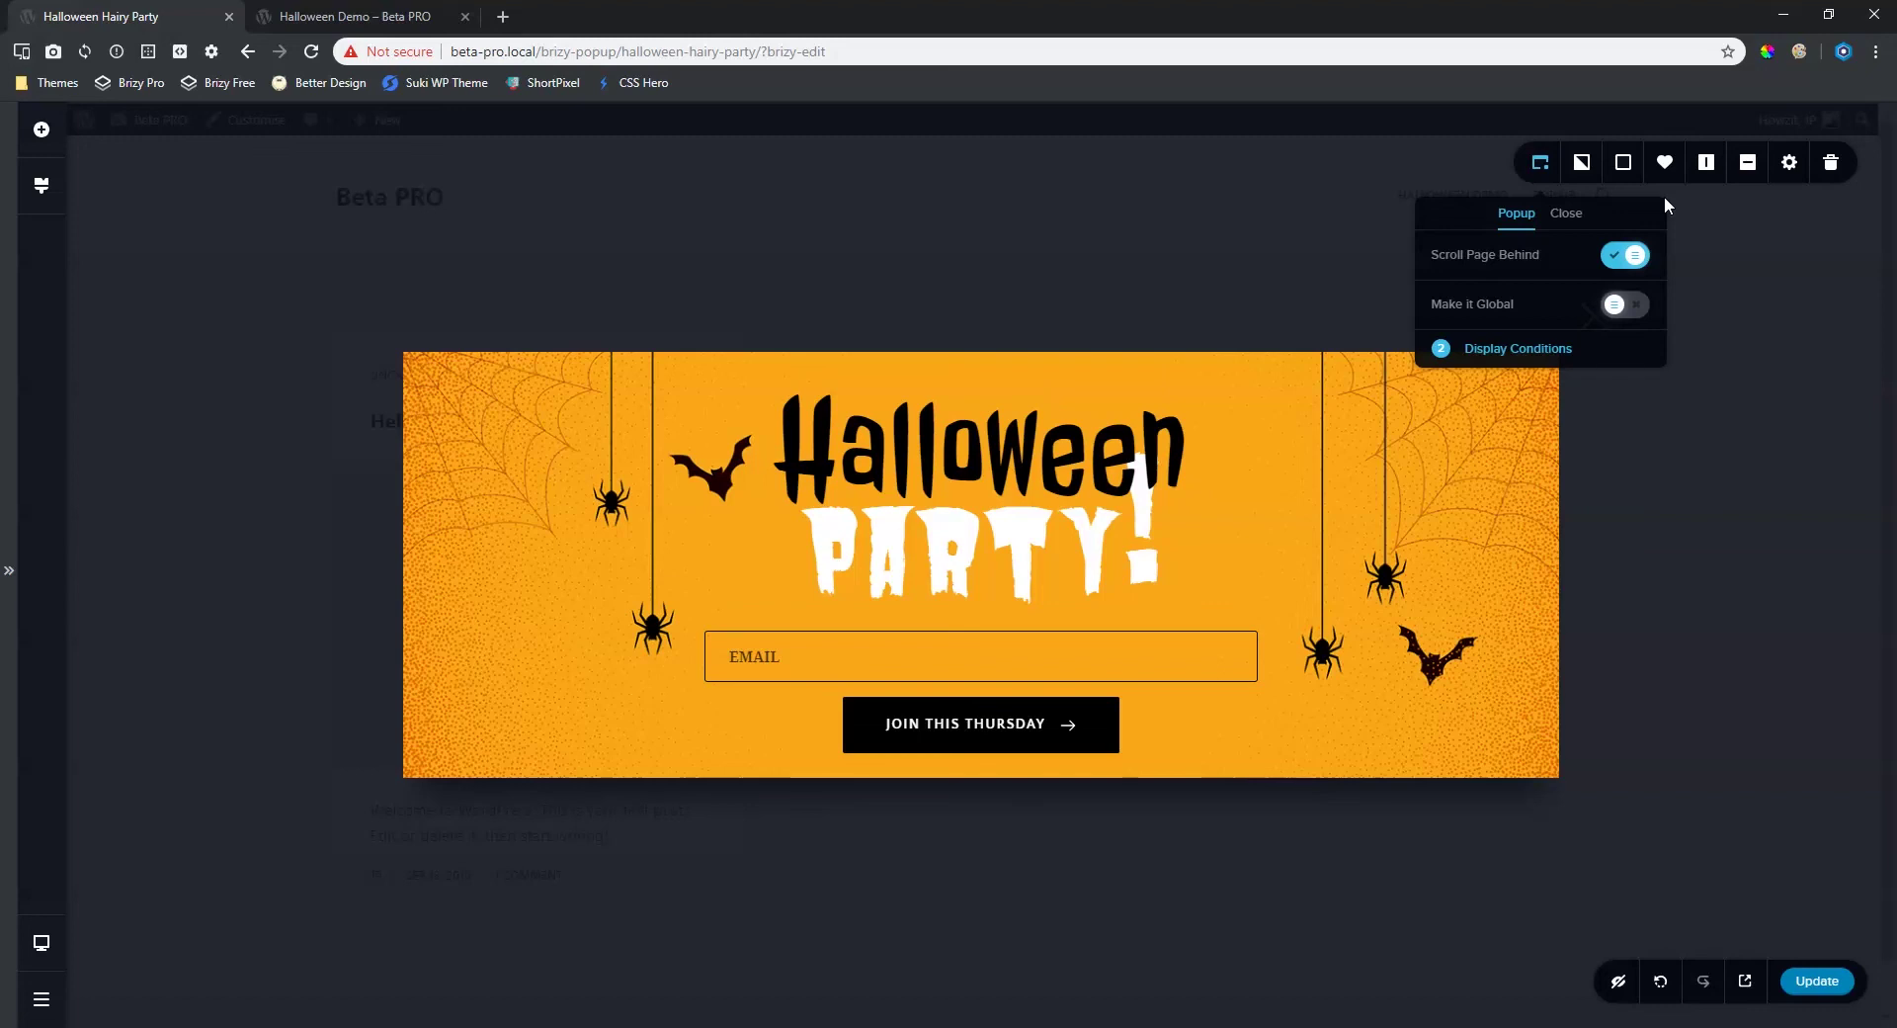
- Set the text color of the Halloween heading in the popup to solid red #FF0000
left_click(954, 386)
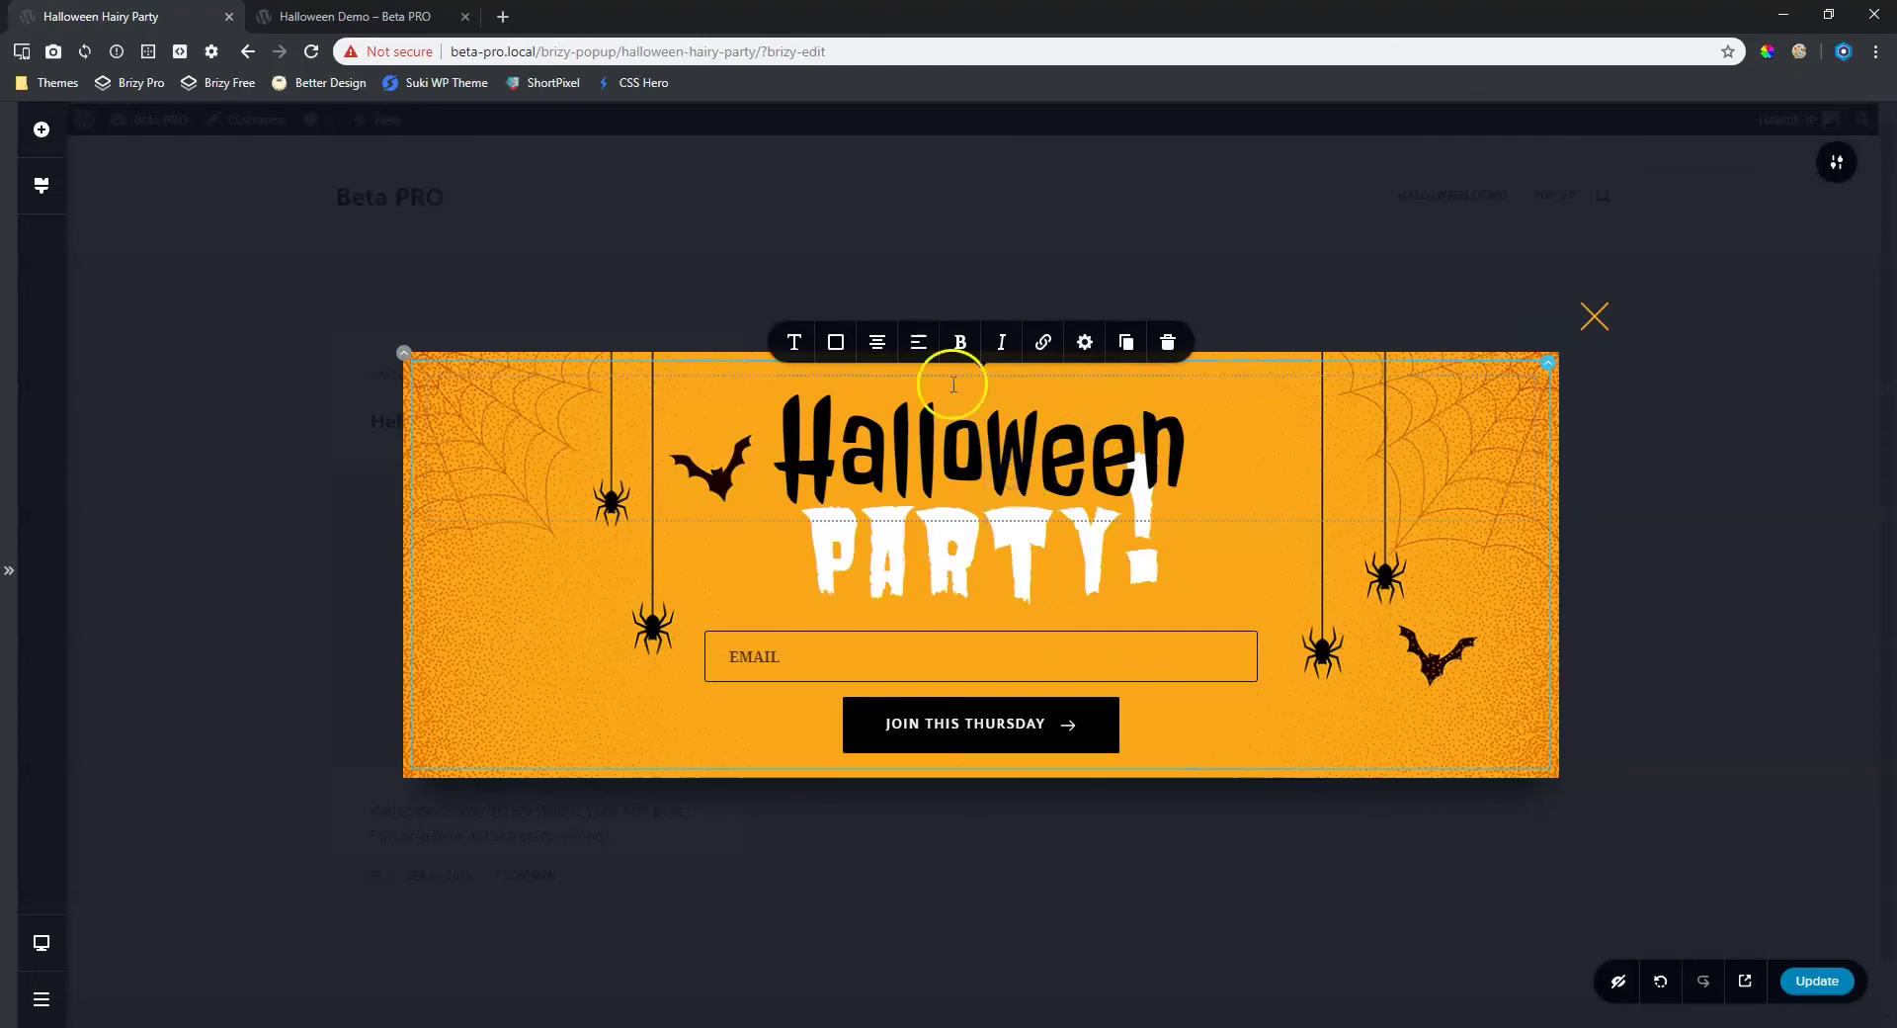
left_click(835, 342)
left_click_drag(799, 488, 914, 396)
left_click(1419, 432)
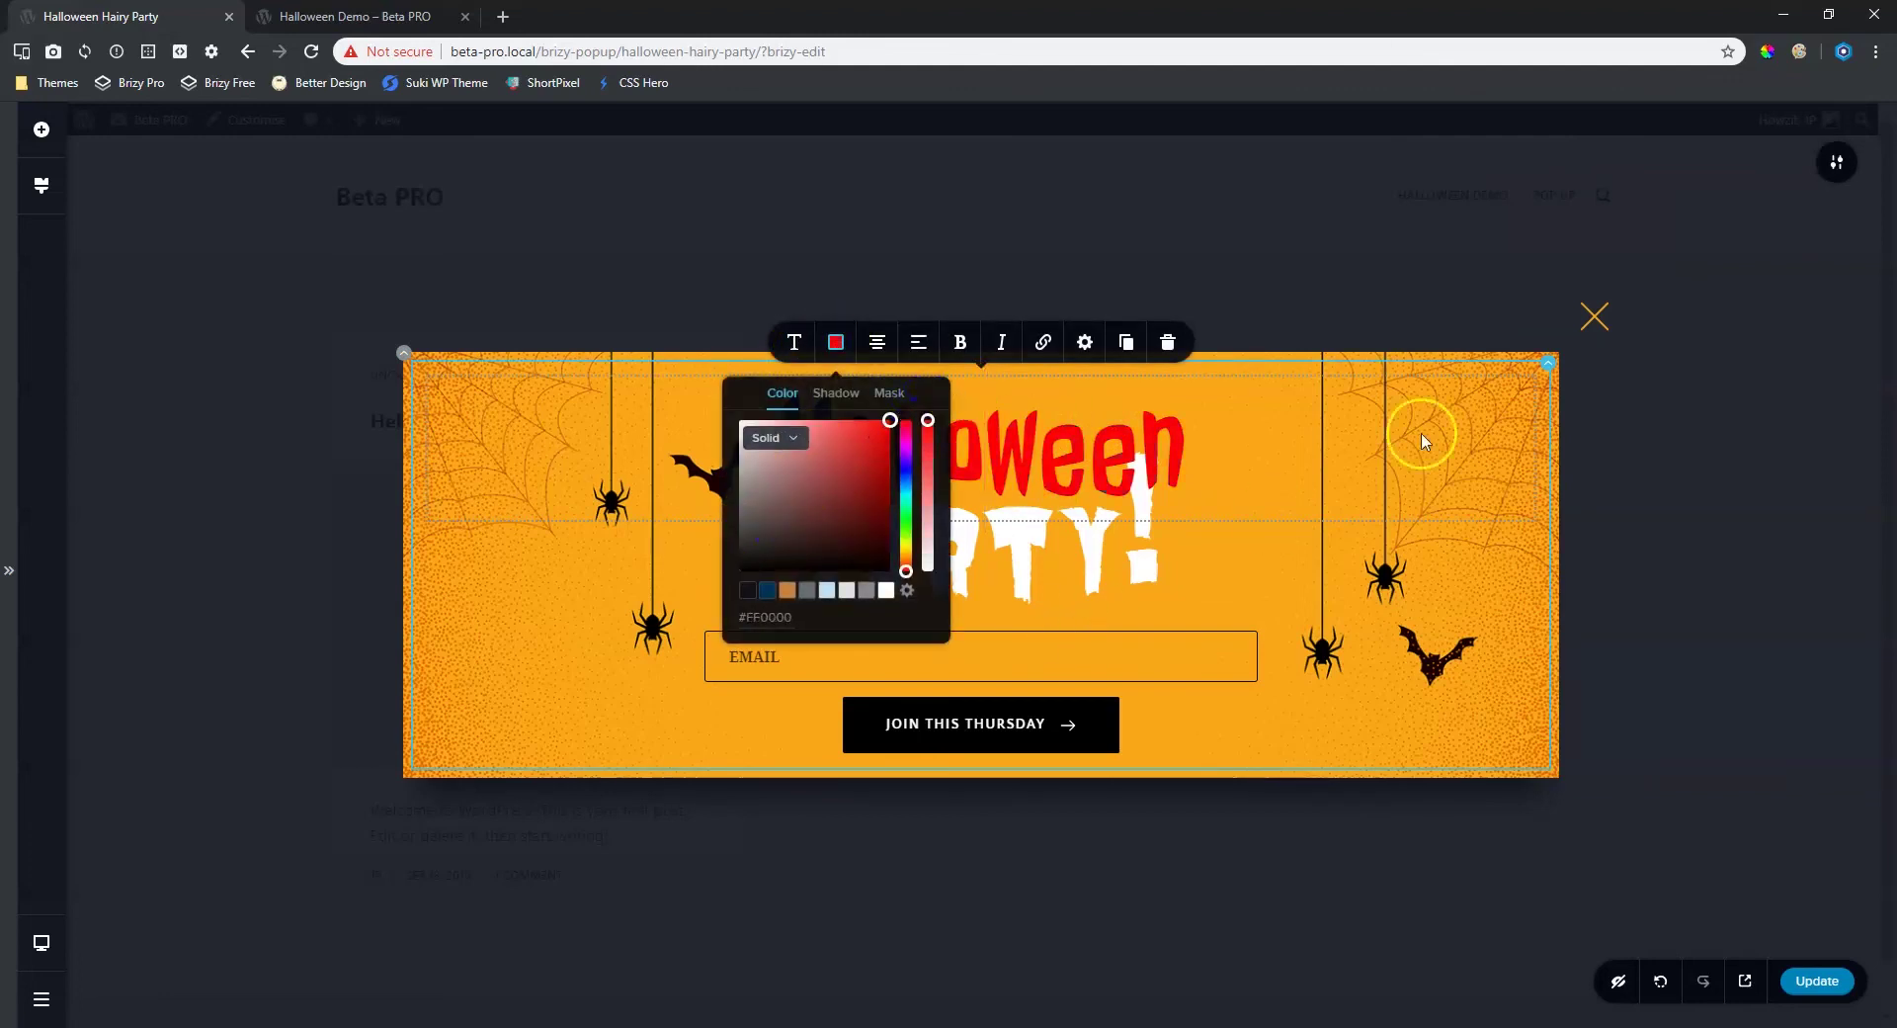